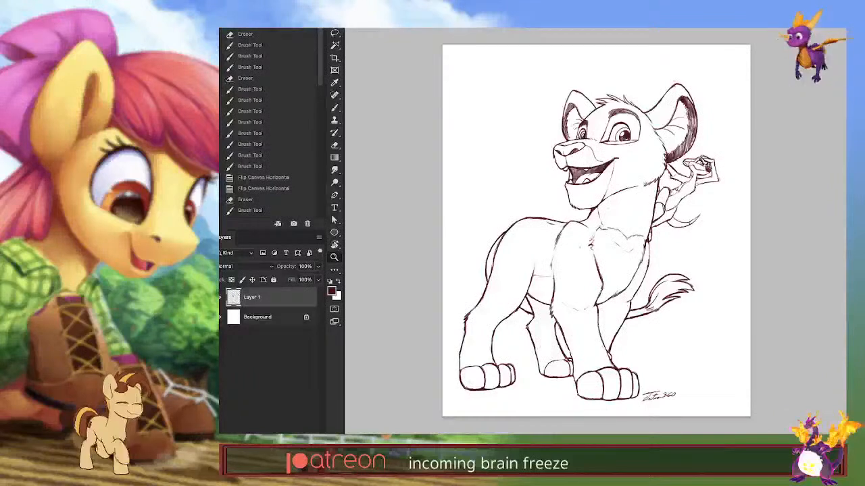
Step: Turn off the headphones' noise control and choose Multi-Output Device as the sound output
{"action": "left_click", "coordinate": [825, 28]}
{"action": "left_click", "coordinate": [836, 110]}
{"action": "left_click", "coordinate": [762, 188]}
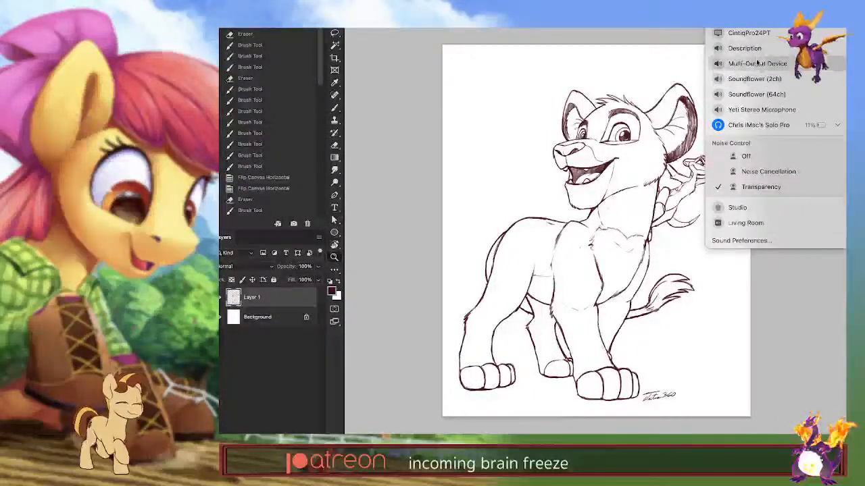
{"action": "left_click", "coordinate": [746, 156]}
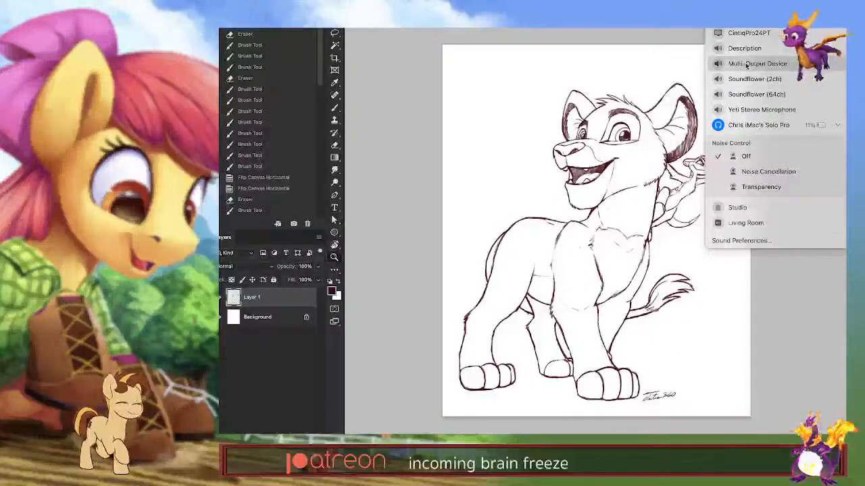
{"action": "left_click", "coordinate": [746, 63]}
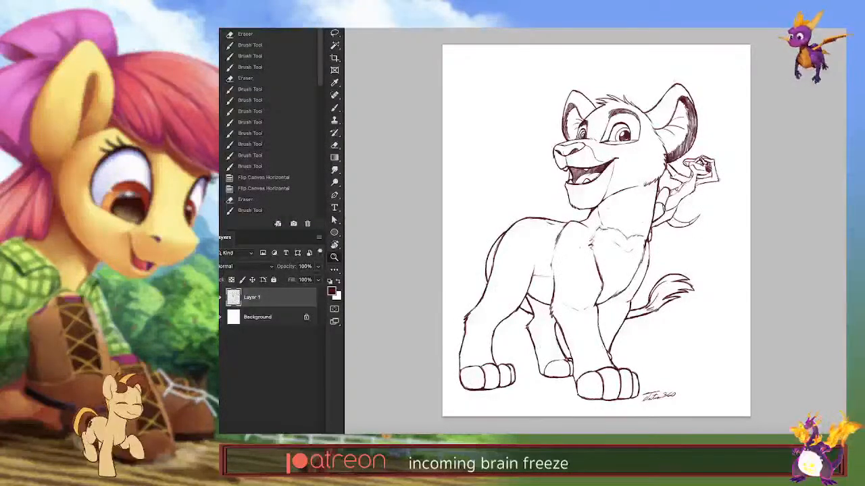
Step: Bring up the coloured Simba reference picture and shrink it to a small floating window clear of the canvas
{"action": "key", "text": "super+Tab"}
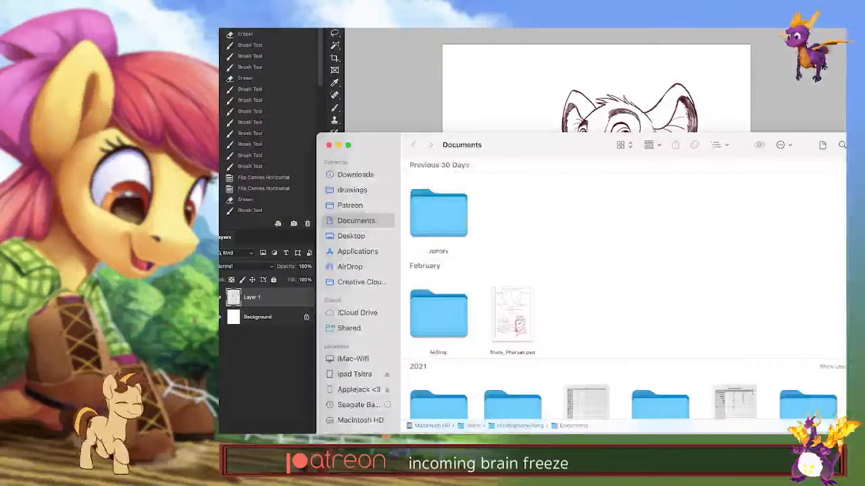
{"action": "left_click_drag", "start_coordinate": [521, 140], "coordinate": [521, 34]}
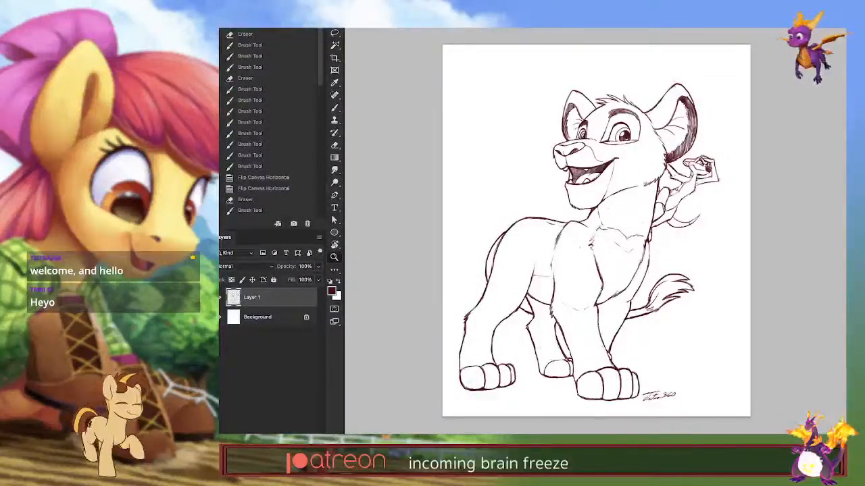
{"action": "left_click_drag", "start_coordinate": [392, 93], "coordinate": [343, 91]}
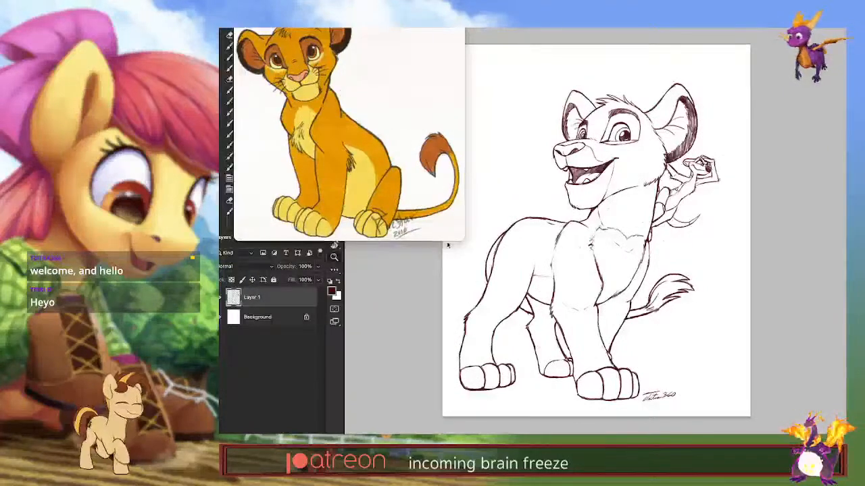
{"action": "left_click_drag", "start_coordinate": [463, 240], "coordinate": [428, 203]}
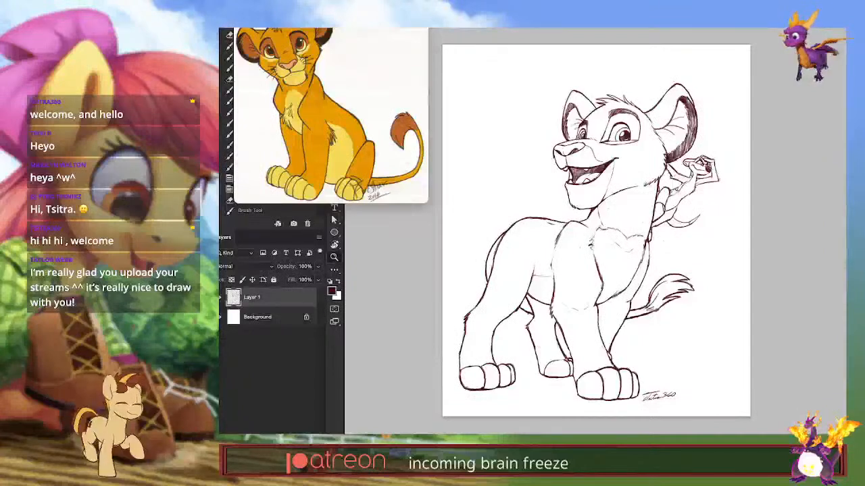
{"action": "left_click_drag", "start_coordinate": [390, 163], "coordinate": [382, 196]}
{"action": "left_click_drag", "start_coordinate": [414, 233], "coordinate": [315, 135]}
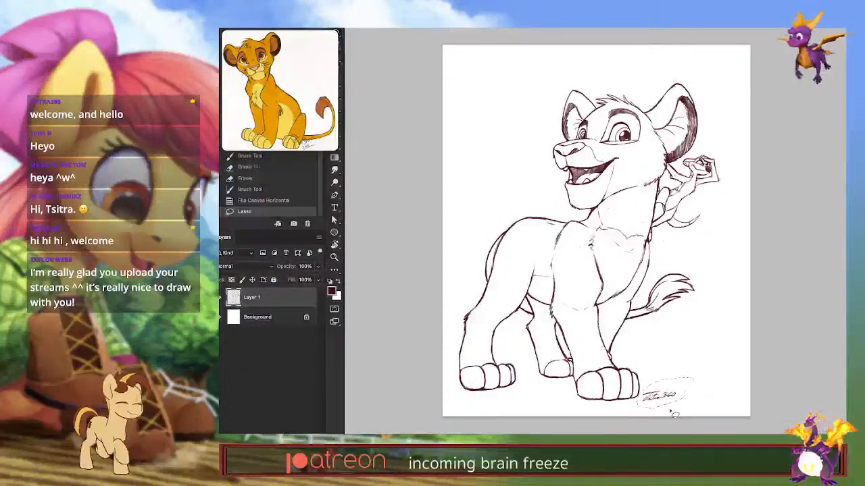
Step: Clear the signature beside the lion's front paw and resize the image to 5000
{"action": "key", "text": "Delete"}
{"action": "key", "text": "ctrl+d"}
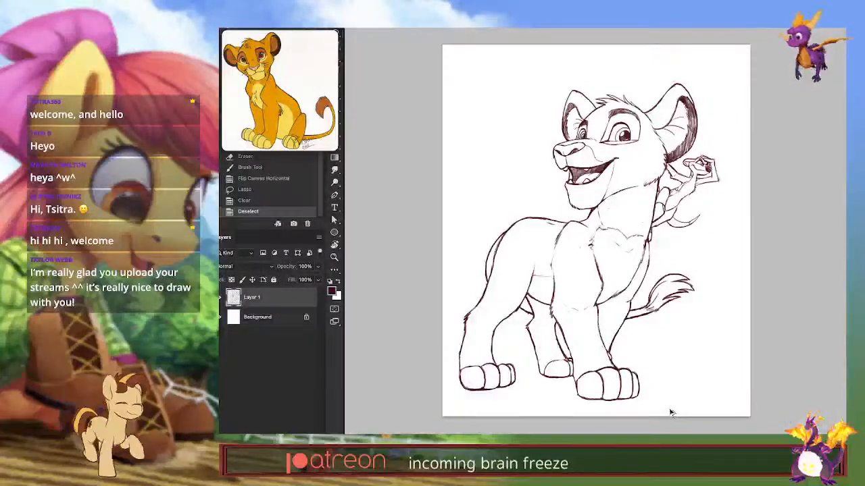
{"action": "key", "text": "ctrl+alt+i"}
{"action": "type", "text": "5000"}
{"action": "key", "text": "Return"}
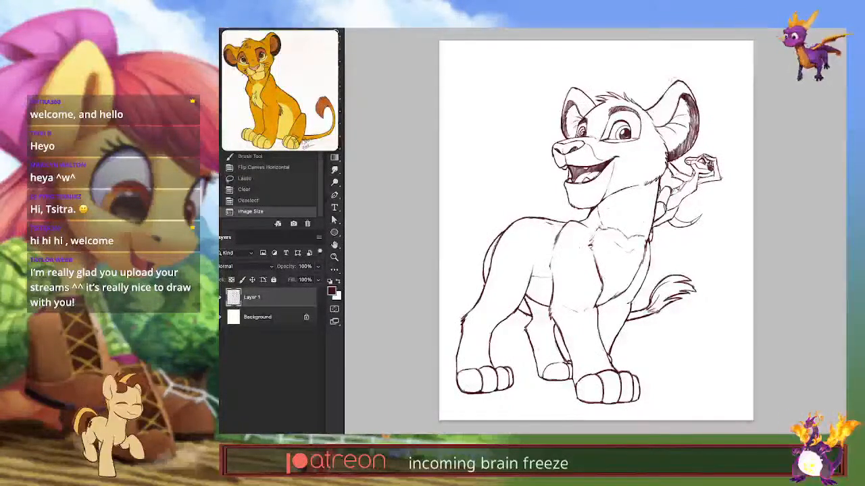
Step: Erase the stray sketch marks around the small character behind the lion's neck
{"action": "left_click_drag", "start_coordinate": [707, 166], "coordinate": [701, 160]}
{"action": "left_click_drag", "start_coordinate": [707, 165], "coordinate": [705, 163]}
{"action": "left_click_drag", "start_coordinate": [681, 232], "coordinate": [675, 240]}
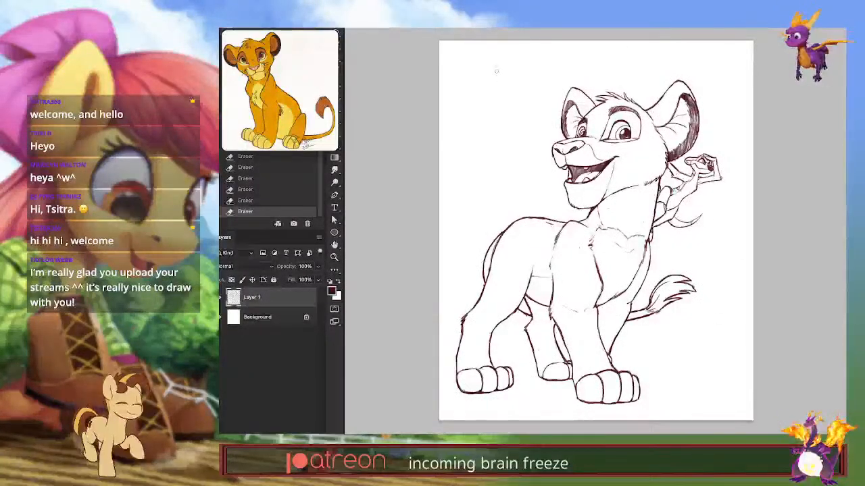
Step: Launch ScreenFlow, adjust the capture area over the drawing, and start a screen recording
{"action": "key", "text": "super+space"}
{"action": "type", "text": "screenflow"}
{"action": "key", "text": "Return"}
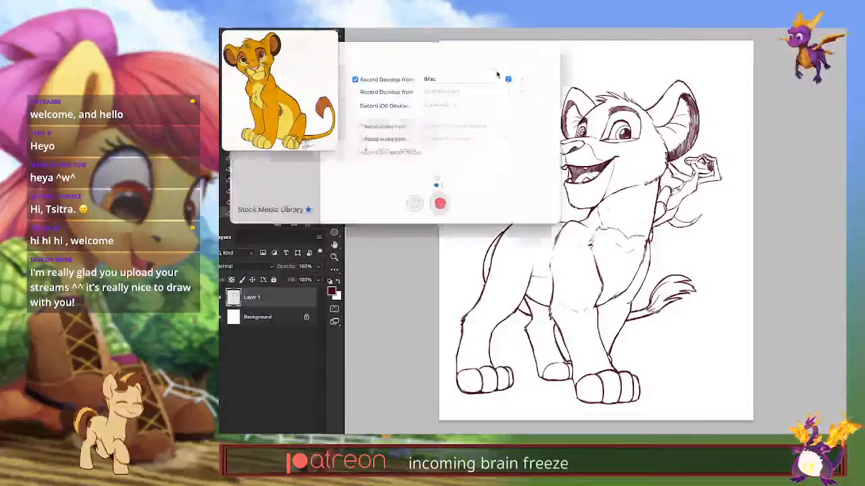
{"action": "left_click", "coordinate": [443, 185]}
{"action": "left_click", "coordinate": [437, 185]}
{"action": "left_click", "coordinate": [420, 204]}
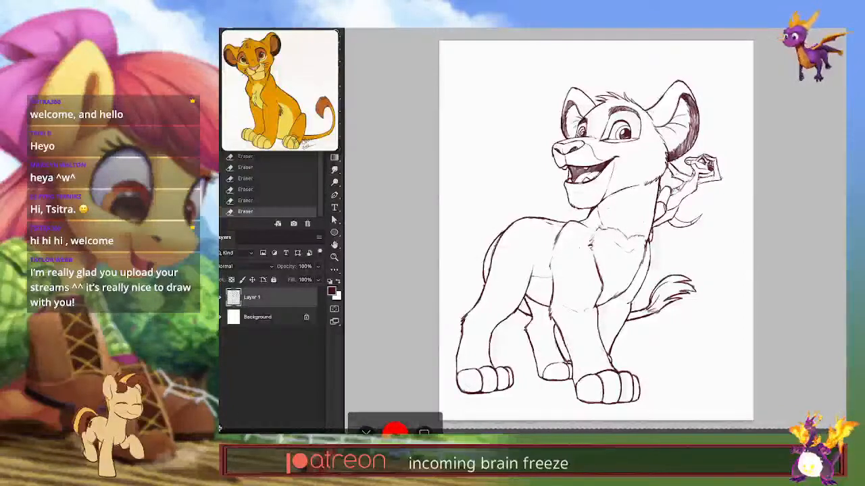
{"action": "mouse_move", "coordinate": [221, 431]}
{"action": "left_mouse_down"}
{"action": "mouse_move", "coordinate": [222, 464]}
{"action": "mouse_move", "coordinate": [221, 447]}
{"action": "left_mouse_up"}
{"action": "left_click", "coordinate": [395, 430]}
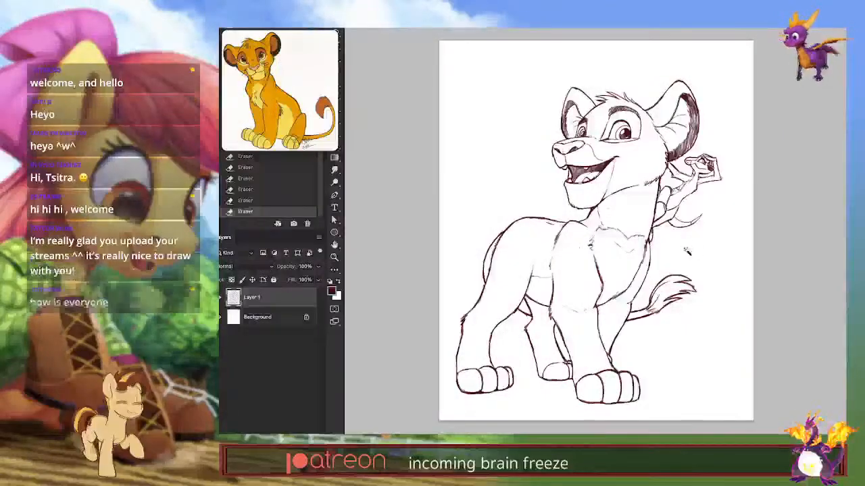
{"action": "left_click", "coordinate": [704, 262]}
{"action": "key", "text": "ctrl+d"}
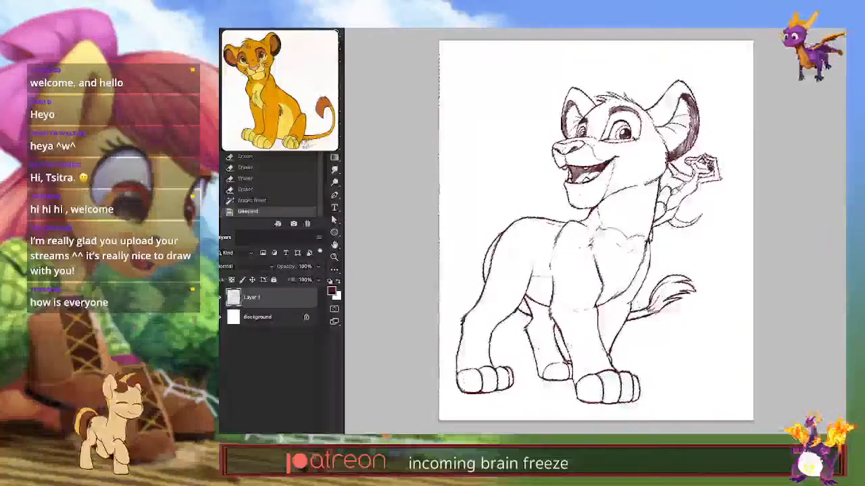
{"action": "left_click", "coordinate": [518, 104]}
{"action": "left_click", "coordinate": [559, 334], "text": "shift"}
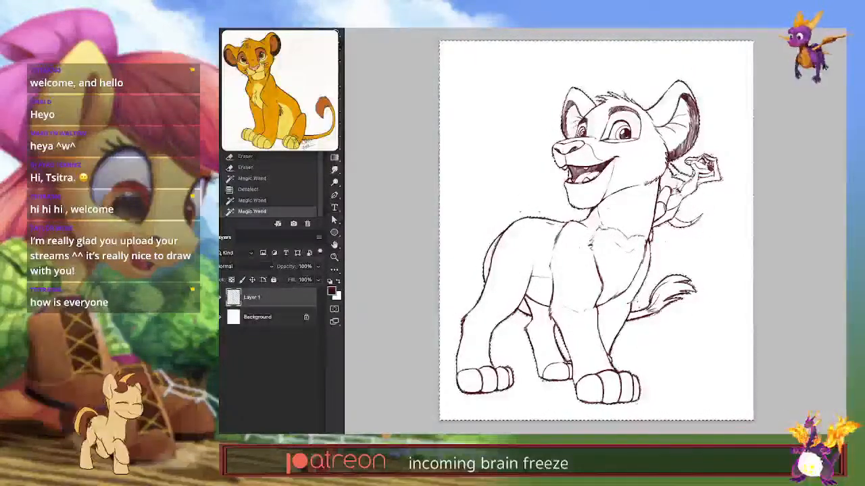
{"action": "key", "text": "ctrl+d"}
Step: Clean up the line art around the small character behind the lion's neck with the Eraser
{"action": "key", "text": "z"}
{"action": "left_click_drag", "start_coordinate": [692, 170], "coordinate": [736, 170]}
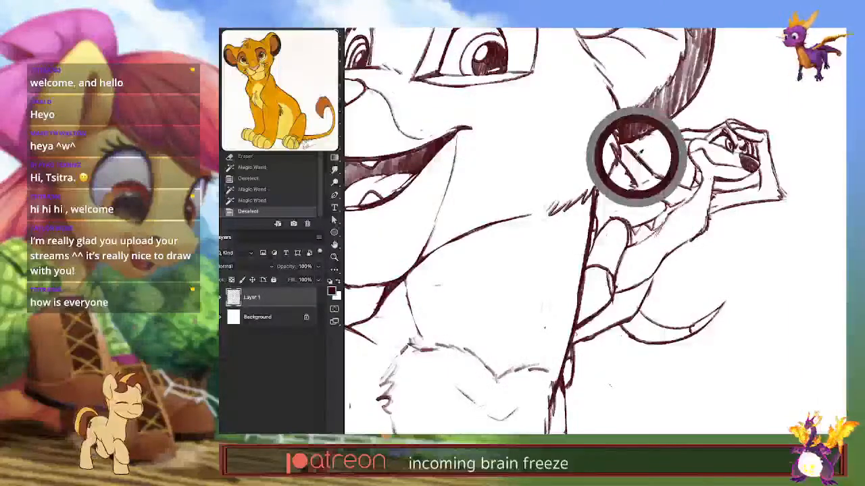
{"action": "mouse_move", "coordinate": [651, 169]}
{"action": "left_mouse_down"}
{"action": "mouse_move", "coordinate": [667, 185]}
{"action": "mouse_move", "coordinate": [622, 186]}
{"action": "mouse_move", "coordinate": [633, 197]}
{"action": "mouse_move", "coordinate": [703, 189]}
{"action": "mouse_move", "coordinate": [667, 187]}
{"action": "left_mouse_up"}
{"action": "key", "text": "z"}
{"action": "key", "text": "e"}
{"action": "key", "text": "z"}
{"action": "key", "text": "z"}
{"action": "left_click_drag", "start_coordinate": [676, 218], "coordinate": [689, 230]}
Step: Select the empty area outside the figures with the Magic Wand, adding the enclosed gaps around the small character and between the lion's legs
{"action": "key", "text": "w"}
{"action": "left_click", "coordinate": [665, 234]}
{"action": "left_click", "coordinate": [679, 217], "text": "shift"}
{"action": "left_click", "coordinate": [709, 170], "text": "shift"}
{"action": "left_click", "coordinate": [561, 347], "text": "shift"}
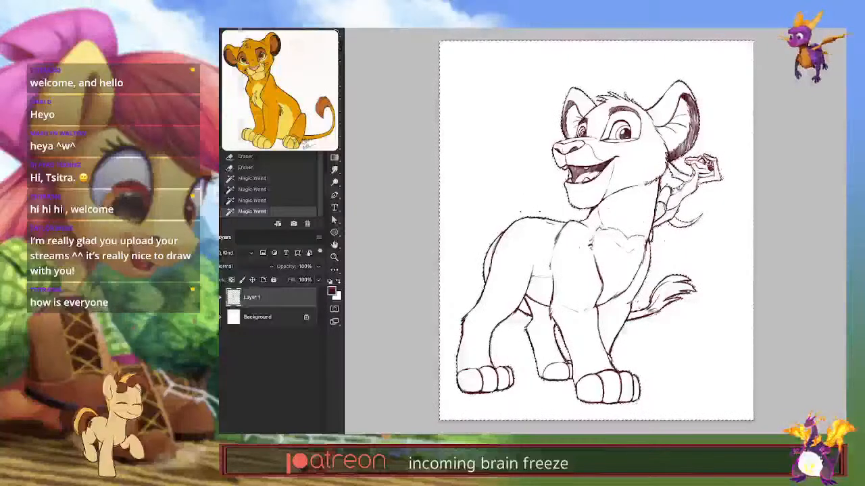
Step: Expand the selection by 2 pixels and invert it to cover the characters
{"action": "mouse_move", "coordinate": [230, 87]}
{"action": "left_click", "coordinate": [289, 114]}
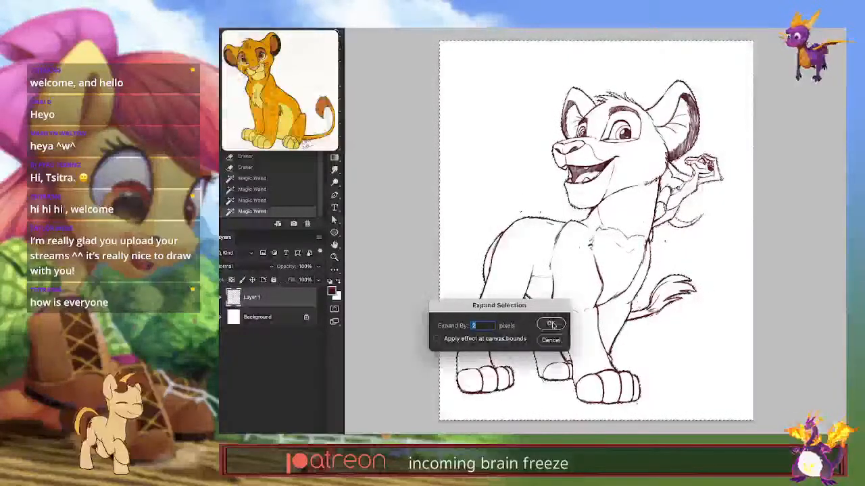
{"action": "left_click", "coordinate": [552, 324]}
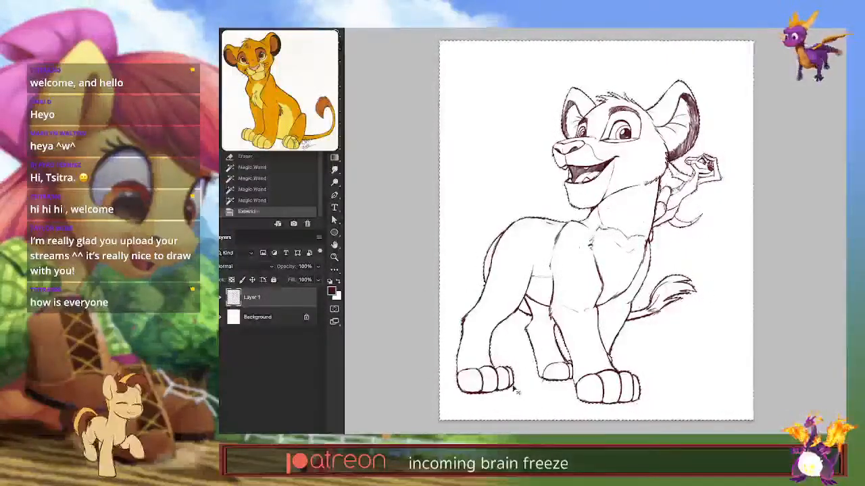
{"action": "key", "text": "ctrl+shift+i"}
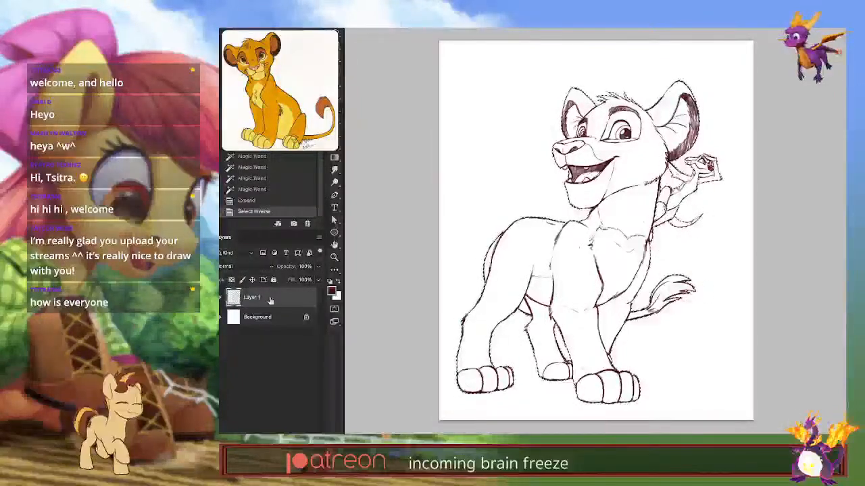
Step: Fill the selected characters with light orange on a new layer beneath the line art and clear the selection
{"action": "left_click", "coordinate": [276, 317]}
{"action": "key", "text": "ctrl+alt+shift+n"}
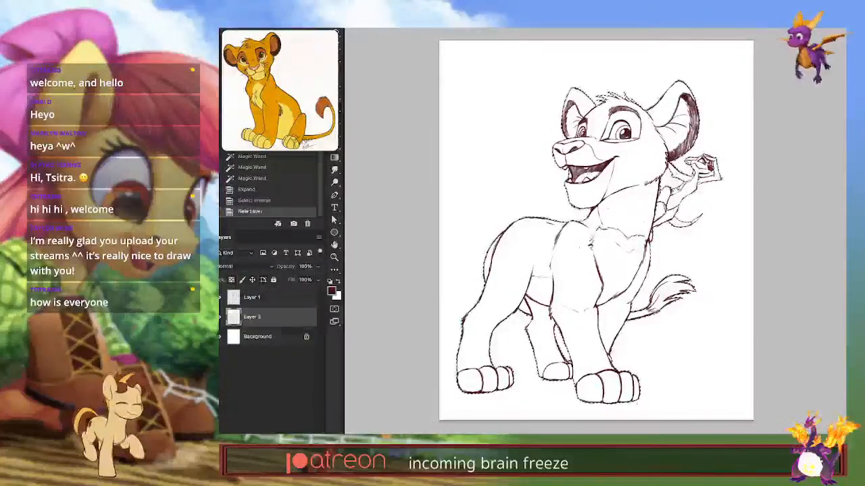
{"action": "left_click_drag", "start_coordinate": [639, 340], "coordinate": [638, 343]}
{"action": "left_click_drag", "start_coordinate": [595, 251], "coordinate": [588, 237]}
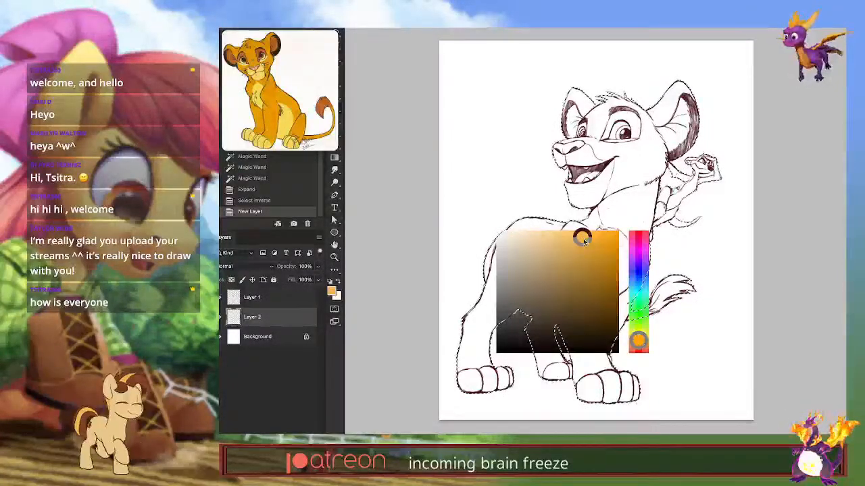
{"action": "key", "text": "alt+BackSpace"}
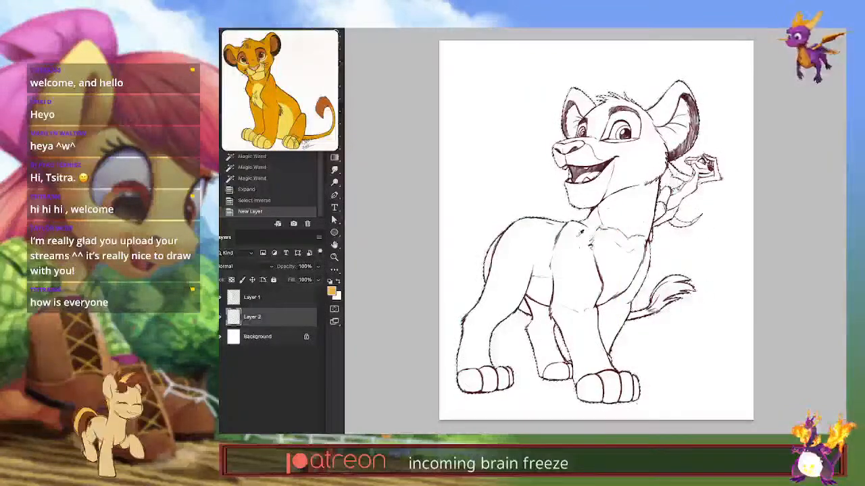
{"action": "key", "text": "ctrl+d"}
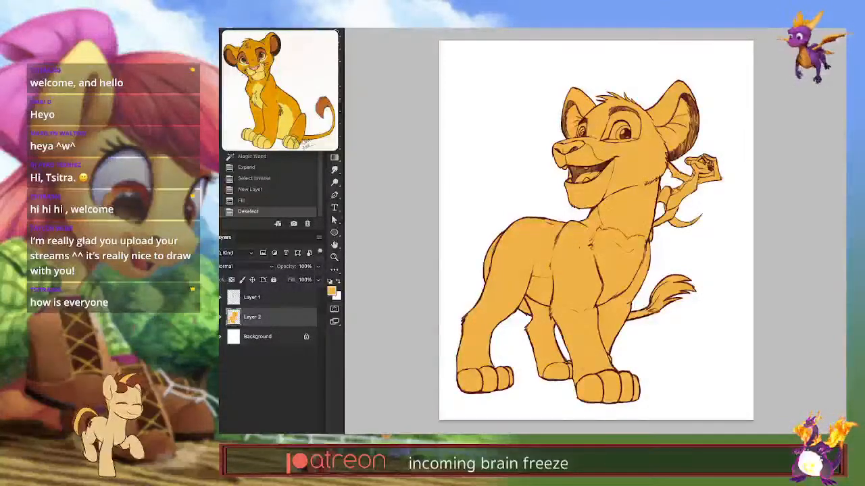
Step: Place the Cub Simba color sheet beside the lion's head and sample its main fur orange
{"action": "left_click_drag", "start_coordinate": [365, 368], "coordinate": [395, 347]}
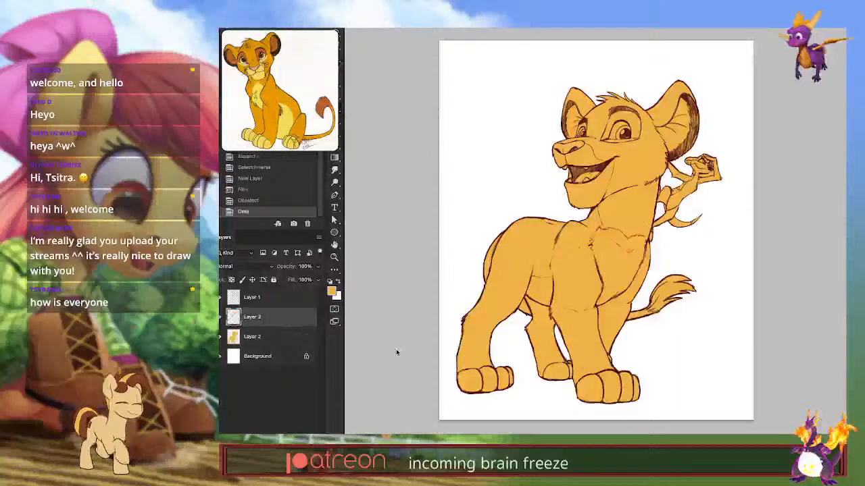
{"action": "left_click_drag", "start_coordinate": [618, 243], "coordinate": [573, 183]}
{"action": "scroll", "coordinate": [514, 166], "scroll_direction": "up", "scroll_amount": 4}
{"action": "scroll", "coordinate": [559, 169], "scroll_direction": "up", "scroll_amount": 1}
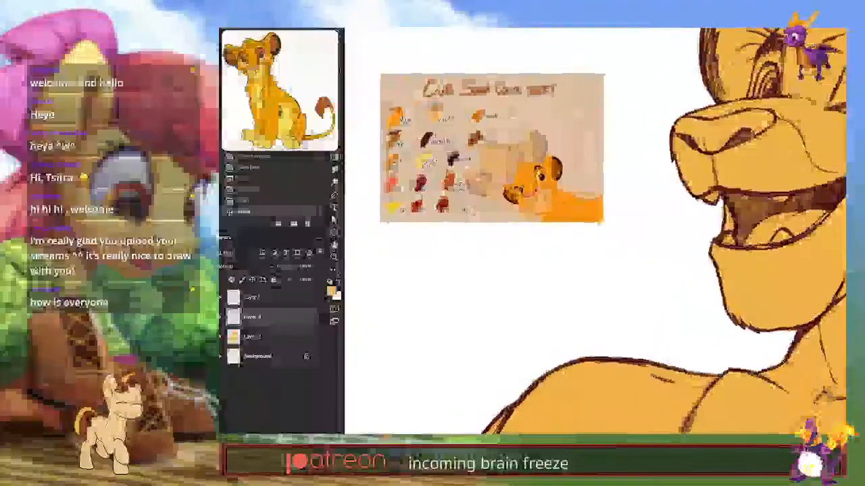
{"action": "left_click", "coordinate": [399, 119]}
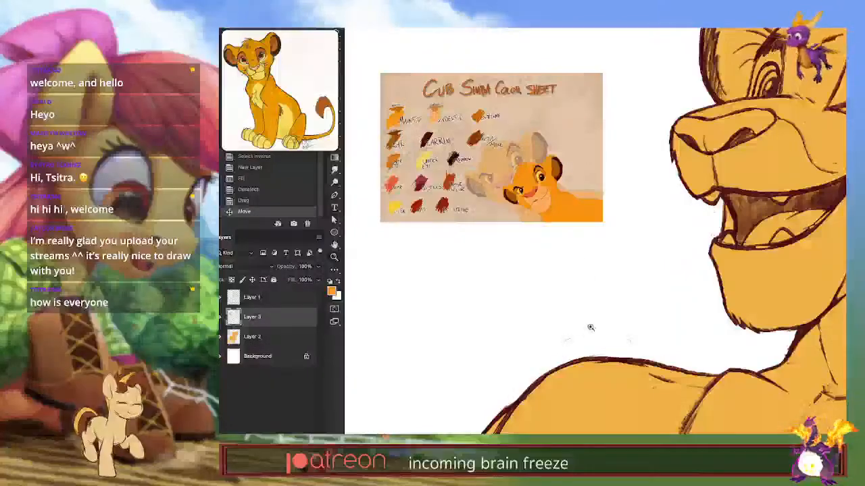
{"action": "scroll", "coordinate": [591, 325], "scroll_direction": "down", "scroll_amount": 5}
{"action": "left_click_drag", "start_coordinate": [578, 346], "coordinate": [553, 279]}
{"action": "left_click", "coordinate": [231, 281]}
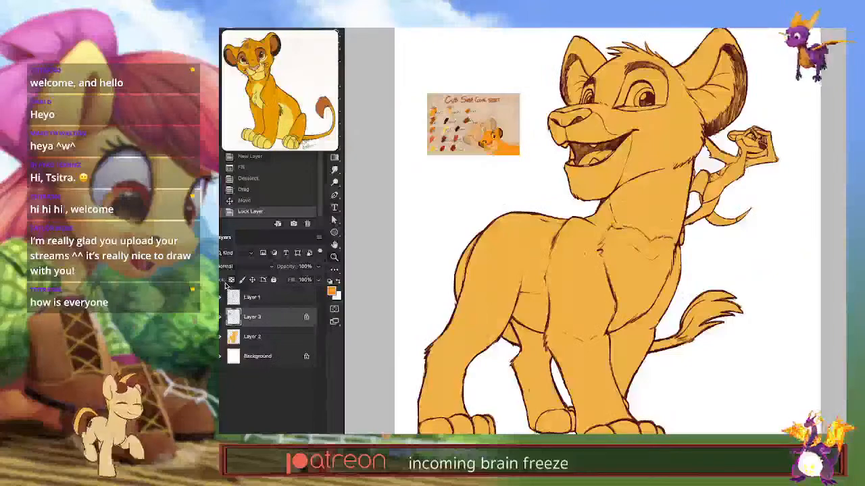
{"action": "key", "text": "alt+BackSpace"}
{"action": "key", "text": "ctrl+z"}
Step: Lock the transparent pixels of Layer 2 and refill the characters with the sampled main fur orange
{"action": "double_click", "coordinate": [284, 338]}
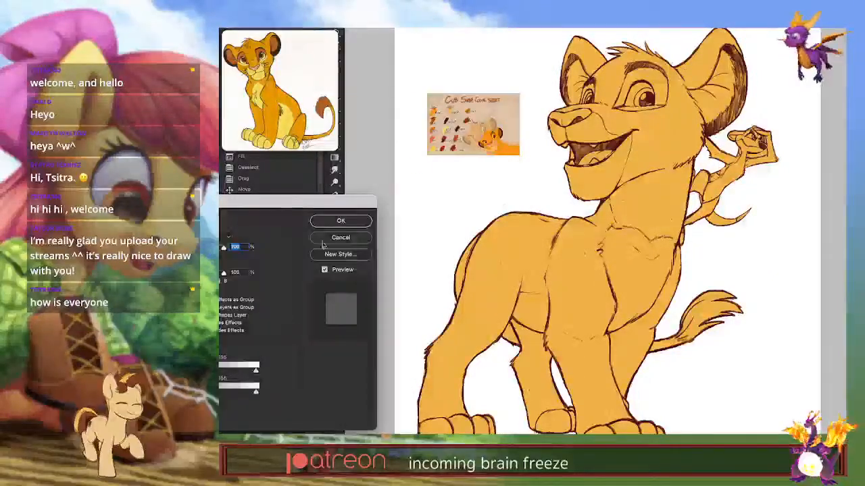
{"action": "left_click", "coordinate": [329, 239]}
{"action": "left_click", "coordinate": [231, 281]}
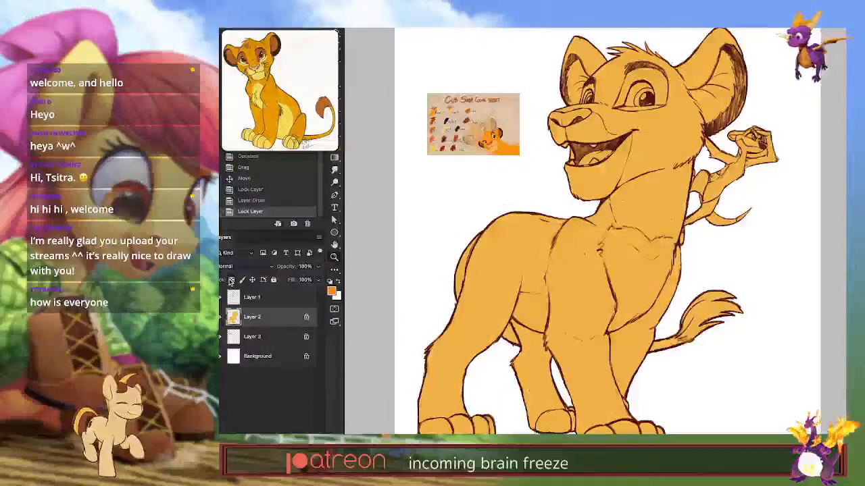
{"action": "key", "text": "alt+BackSpace"}
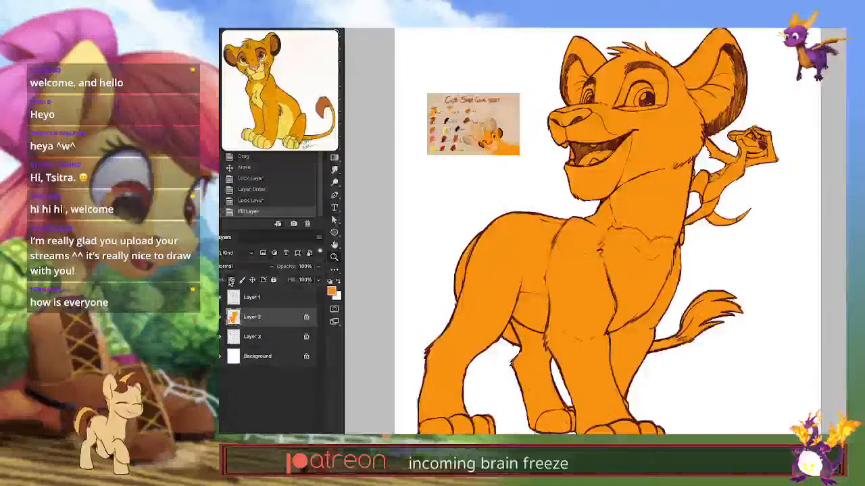
Step: Sample the peach underfur colour from the Cub Simba color sheet
{"action": "left_click_drag", "start_coordinate": [459, 115], "coordinate": [494, 116]}
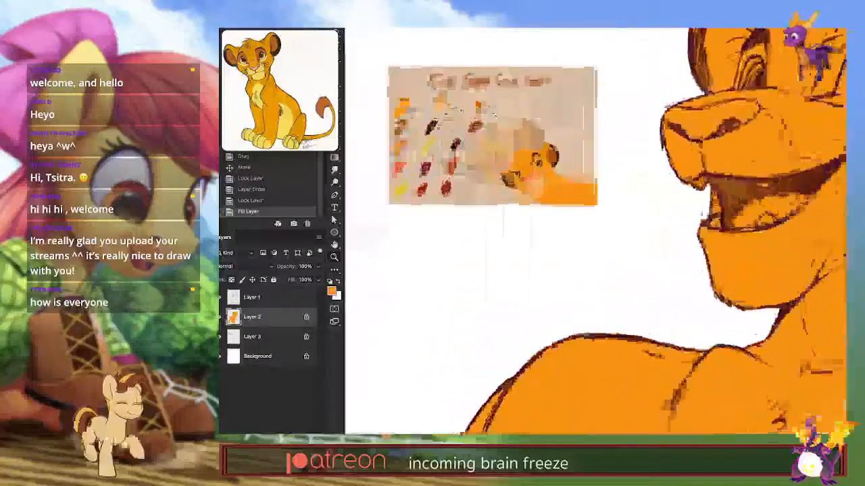
{"action": "left_click", "coordinate": [437, 105], "text": "alt"}
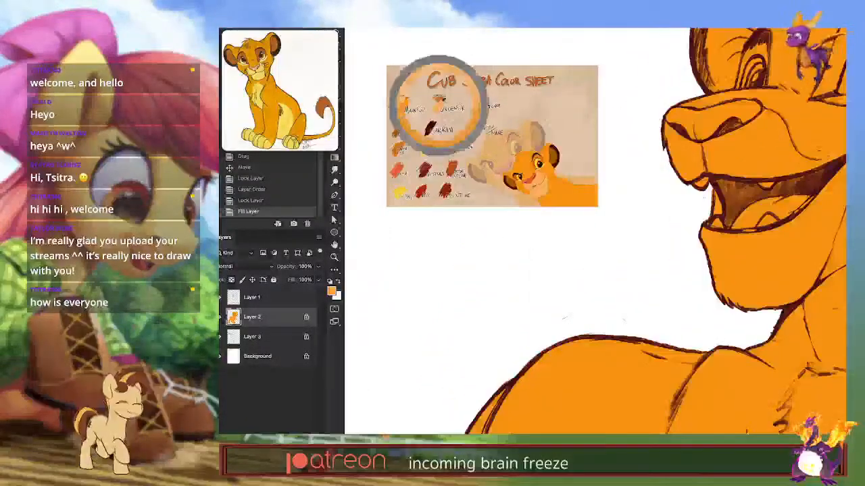
{"action": "left_click", "coordinate": [541, 189], "text": "alt"}
{"action": "left_click", "coordinate": [538, 192], "text": "alt"}
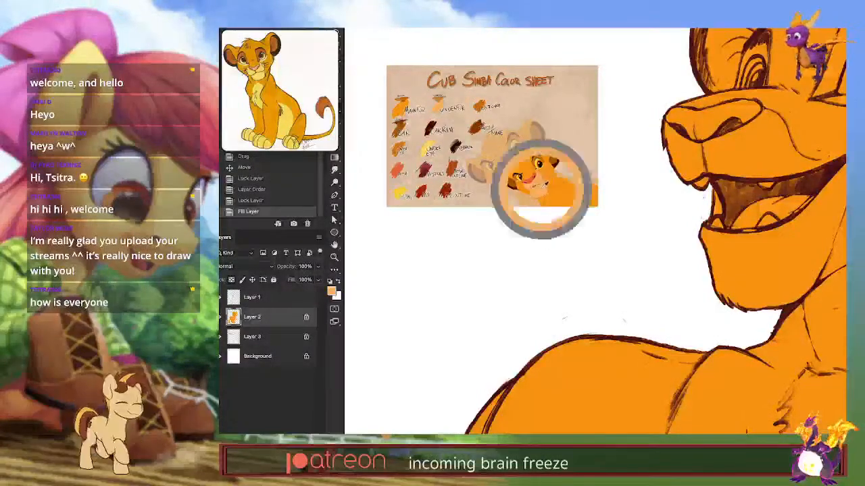
Step: Brush a thin peach boundary on Layer 2 from the corner of the lion's mouth down to the jaw
{"action": "left_click_drag", "start_coordinate": [560, 197], "coordinate": [523, 209]}
{"action": "left_click_drag", "start_coordinate": [598, 400], "coordinate": [538, 331]}
{"action": "left_click_drag", "start_coordinate": [591, 341], "coordinate": [574, 380]}
{"action": "left_click", "coordinate": [575, 380]}
{"action": "left_click", "coordinate": [585, 405]}
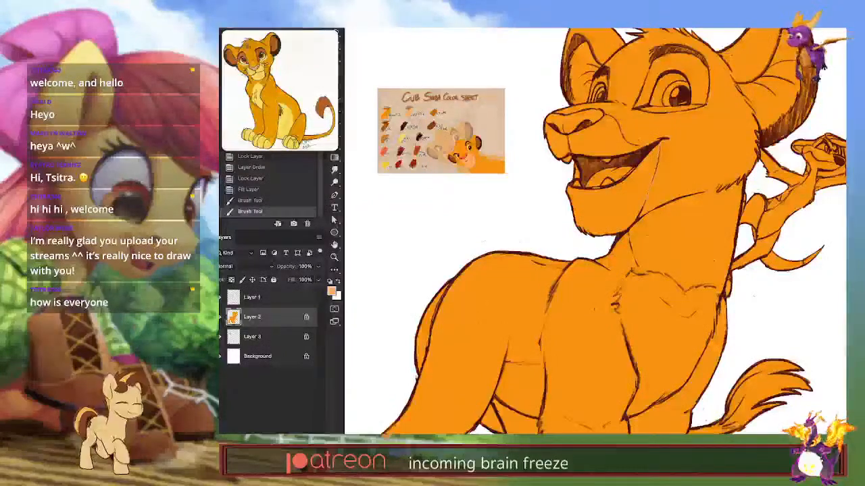
{"action": "left_click_drag", "start_coordinate": [660, 157], "coordinate": [647, 201]}
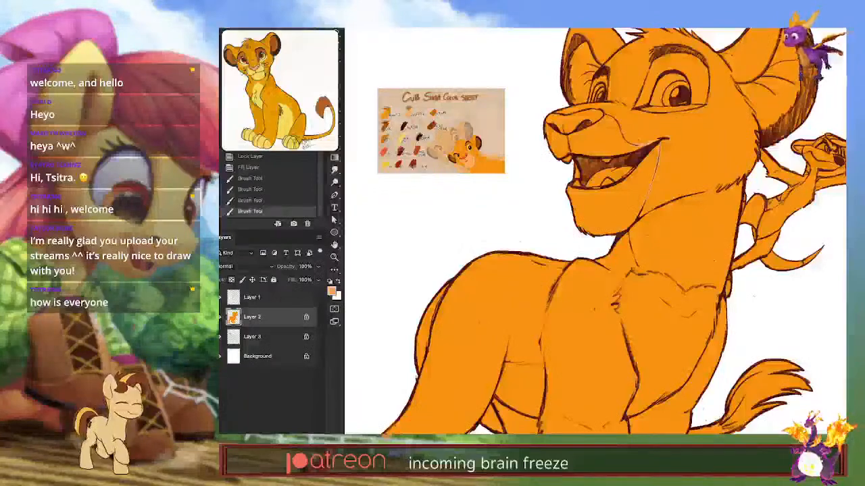
{"action": "left_click_drag", "start_coordinate": [660, 343], "coordinate": [656, 328]}
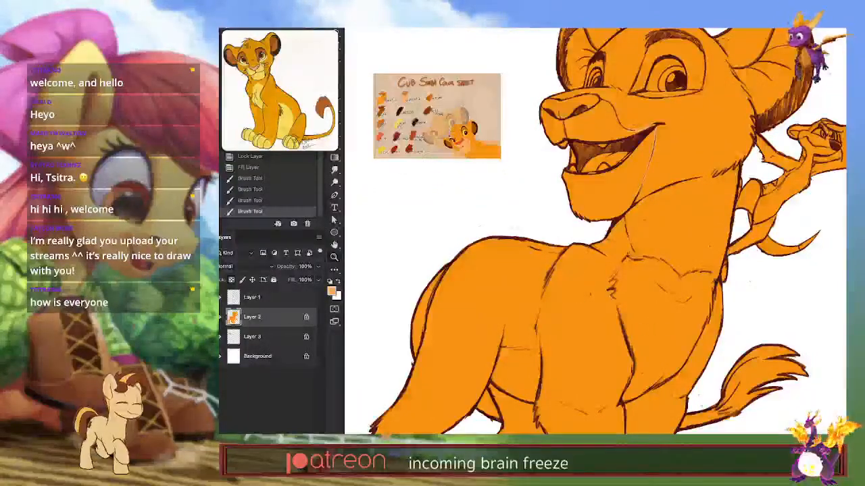
{"action": "left_click_drag", "start_coordinate": [407, 138], "coordinate": [463, 140]}
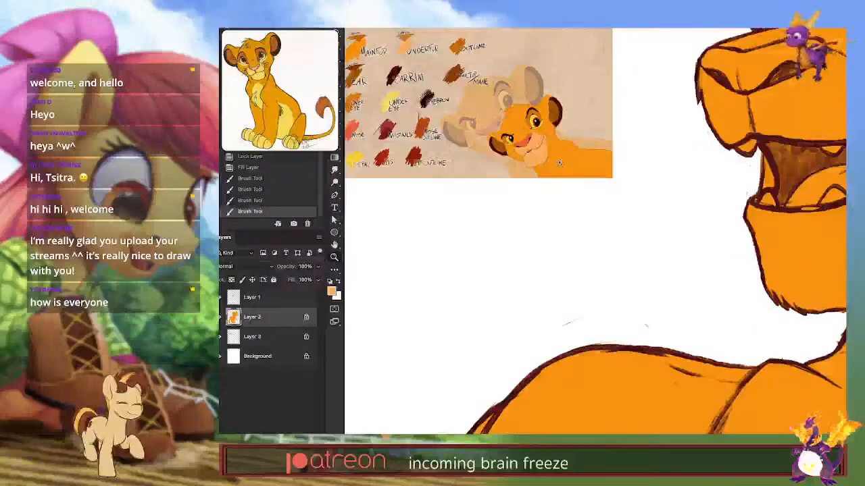
{"action": "left_click_drag", "start_coordinate": [556, 177], "coordinate": [505, 192]}
{"action": "left_click_drag", "start_coordinate": [669, 416], "coordinate": [590, 360]}
{"action": "left_click_drag", "start_coordinate": [649, 333], "coordinate": [648, 381]}
{"action": "left_click", "coordinate": [603, 211]}
{"action": "key", "text": "ctrl+d"}
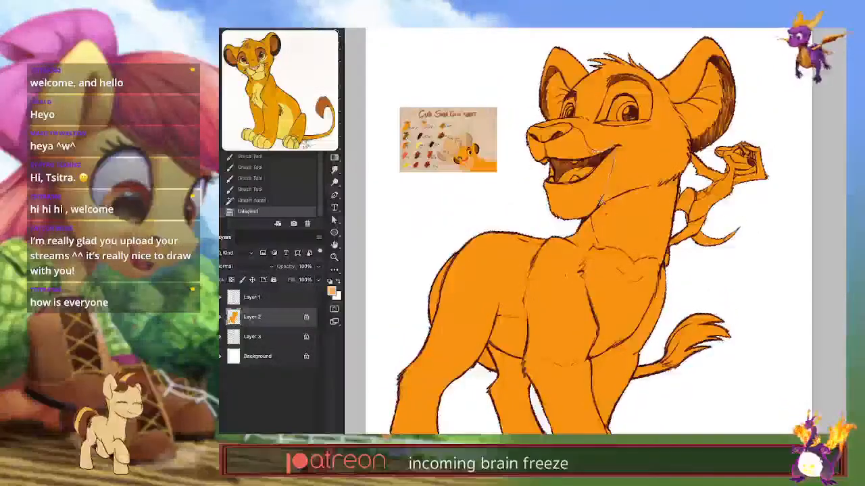
Step: Select the lion's muzzle and chin areas with the Magic Wand and expand the selection
{"action": "left_click", "coordinate": [552, 32]}
{"action": "left_click", "coordinate": [570, 144], "text": "shift"}
{"action": "left_click", "coordinate": [503, 335], "text": "shift"}
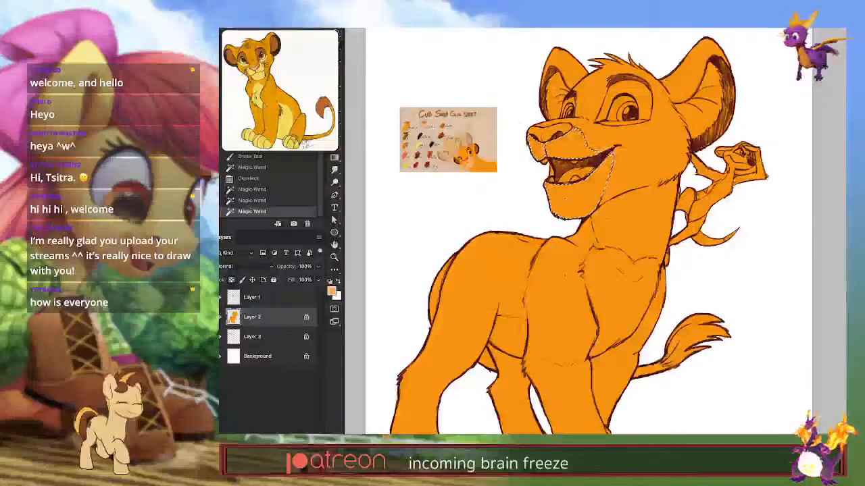
{"action": "left_click", "coordinate": [223, 28]}
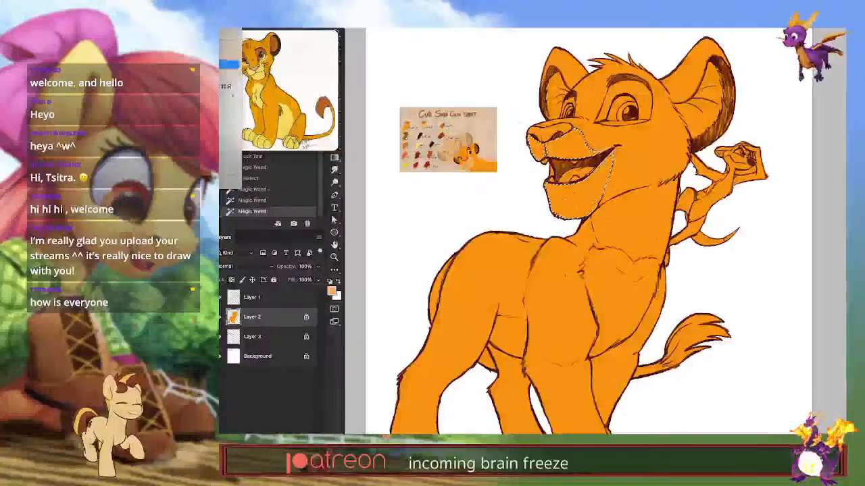
{"action": "mouse_move", "coordinate": [229, 95]}
{"action": "left_click", "coordinate": [280, 114]}
{"action": "left_click", "coordinate": [551, 327]}
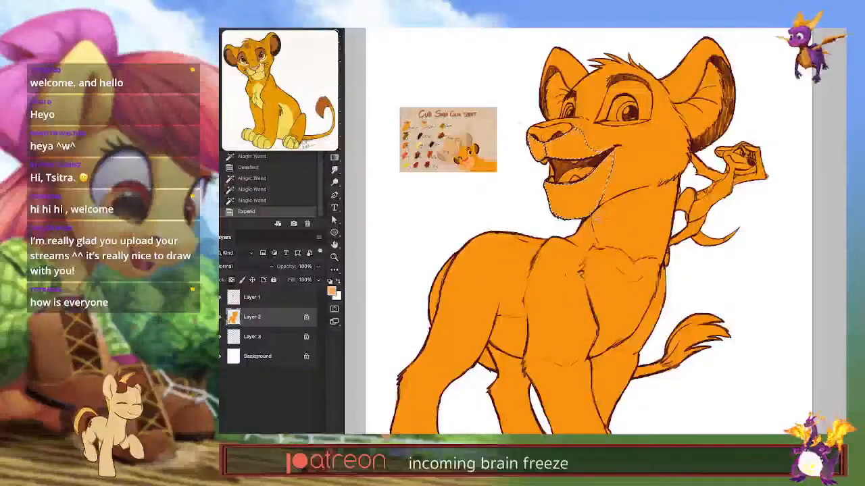
Step: Add the outer edges of the chin and muzzle with the Lasso, fill the selection with underfur peach and deselect
{"action": "mouse_move", "coordinate": [542, 205]}
{"action": "left_mouse_down"}
{"action": "mouse_move", "coordinate": [545, 180]}
{"action": "mouse_move", "coordinate": [562, 191]}
{"action": "left_mouse_up"}
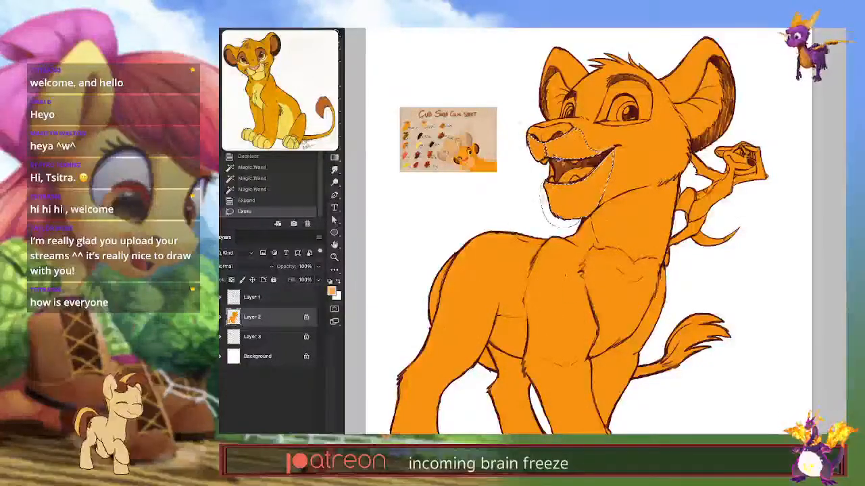
{"action": "left_click_drag", "start_coordinate": [546, 149], "coordinate": [536, 146]}
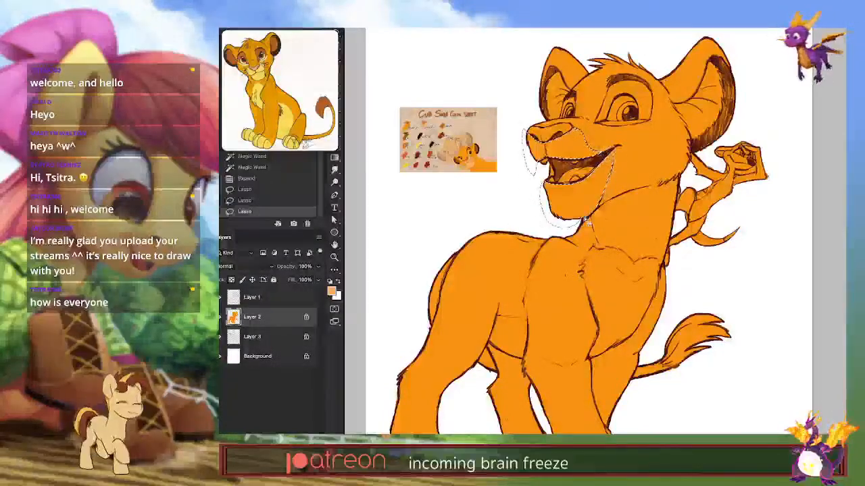
{"action": "key", "text": "alt+BackSpace"}
{"action": "key", "text": "ctrl+d"}
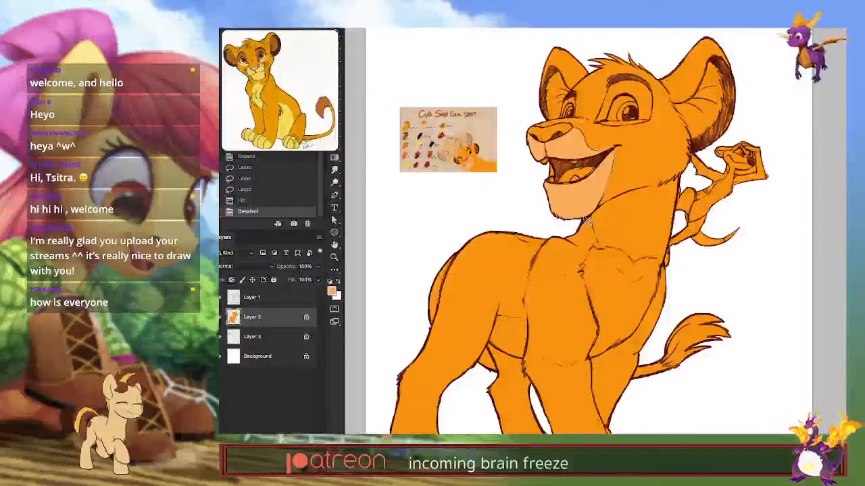
Step: Sample the main fur orange and brush over the edge of the peach area beside the mouth corner
{"action": "key", "text": "i"}
{"action": "left_click", "coordinate": [600, 145]}
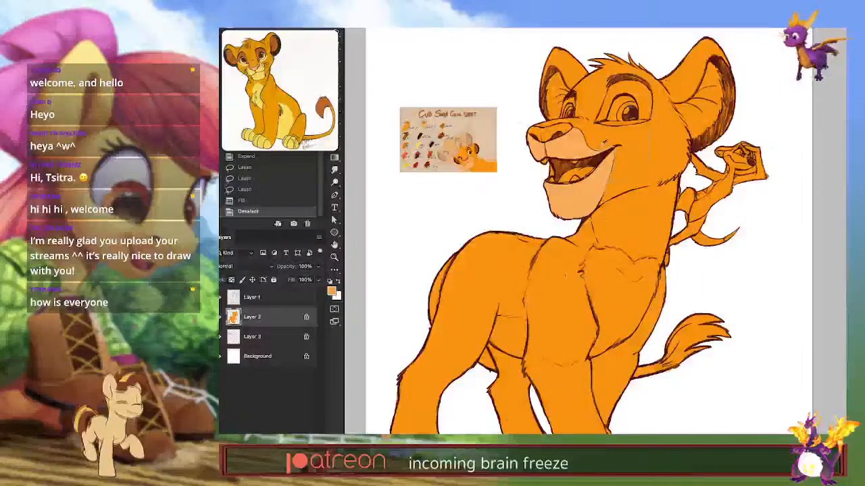
{"action": "left_click_drag", "start_coordinate": [616, 151], "coordinate": [610, 177]}
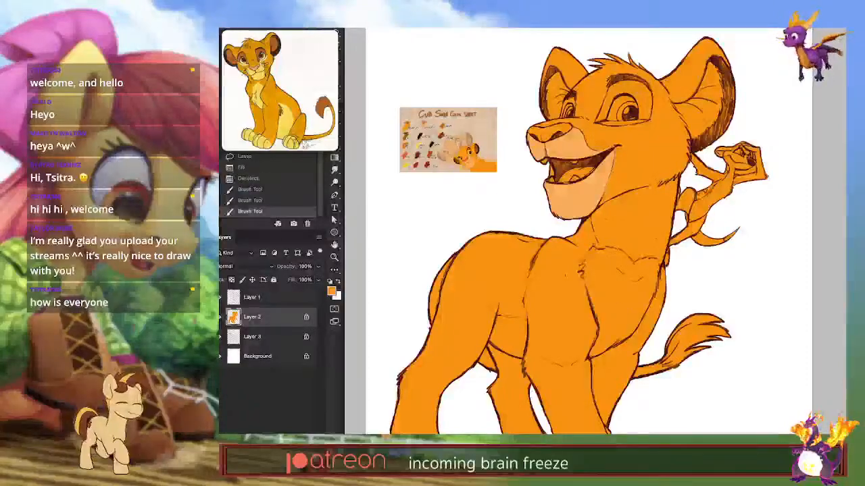
{"action": "scroll", "coordinate": [615, 162], "scroll_direction": "down", "scroll_amount": 2}
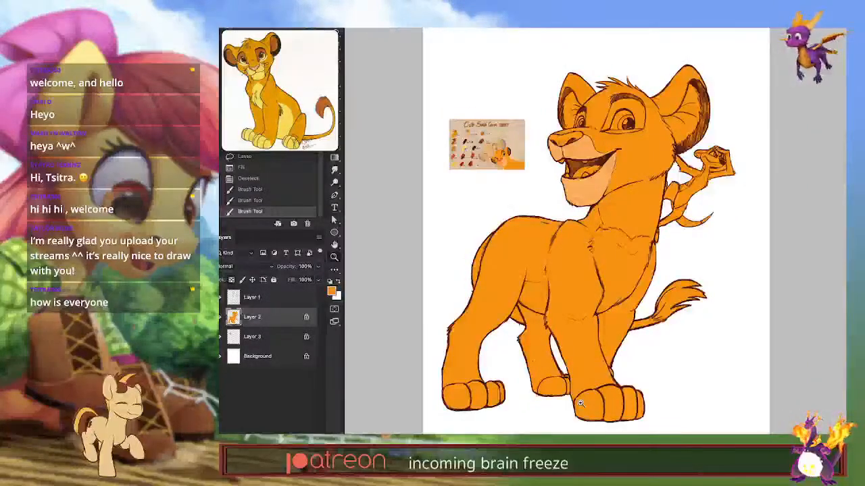
Step: Switch to Messages to check the conversation and return to the drawing in Photoshop
{"action": "key", "text": "super+space"}
{"action": "type", "text": "mes"}
{"action": "key", "text": "Return"}
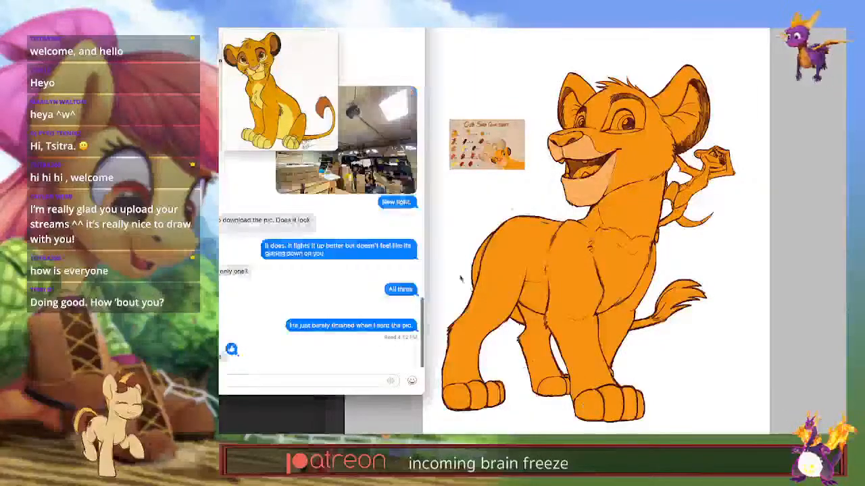
{"action": "key", "text": "super+Tab"}
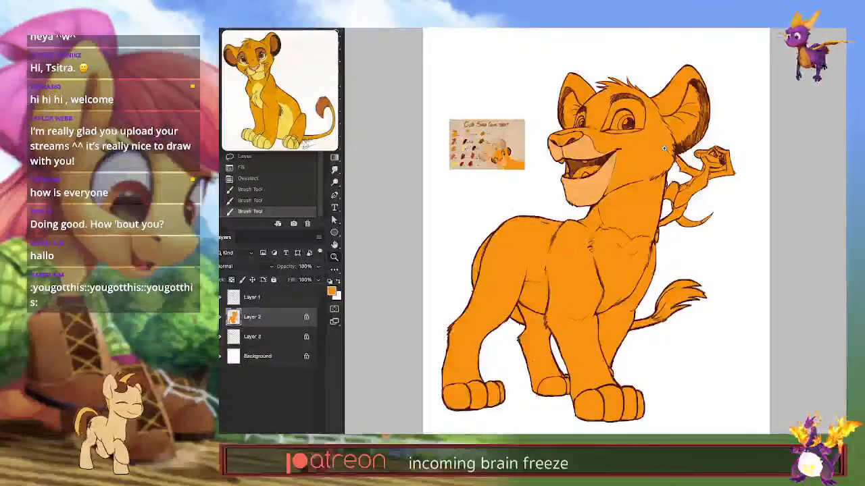
Step: Sample the brown ear colour from the Cub Simba color sheet and clear the stray Magic Wand selection
{"action": "left_click", "coordinate": [477, 98]}
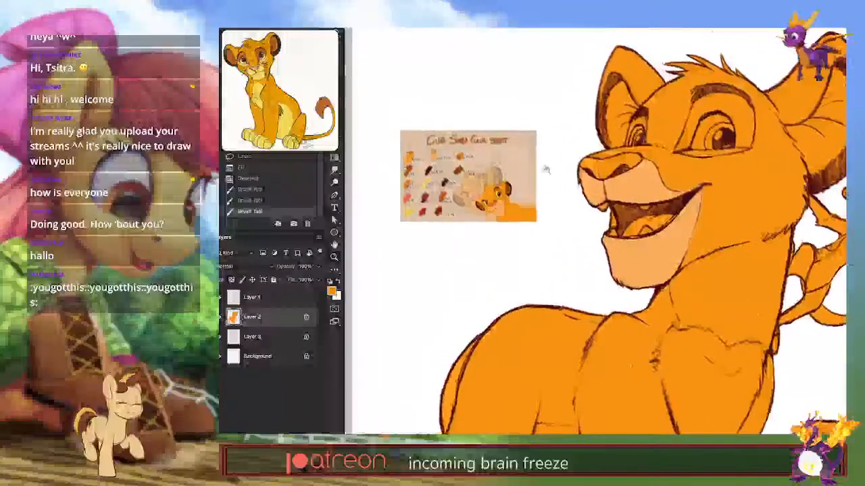
{"action": "left_click", "coordinate": [455, 159]}
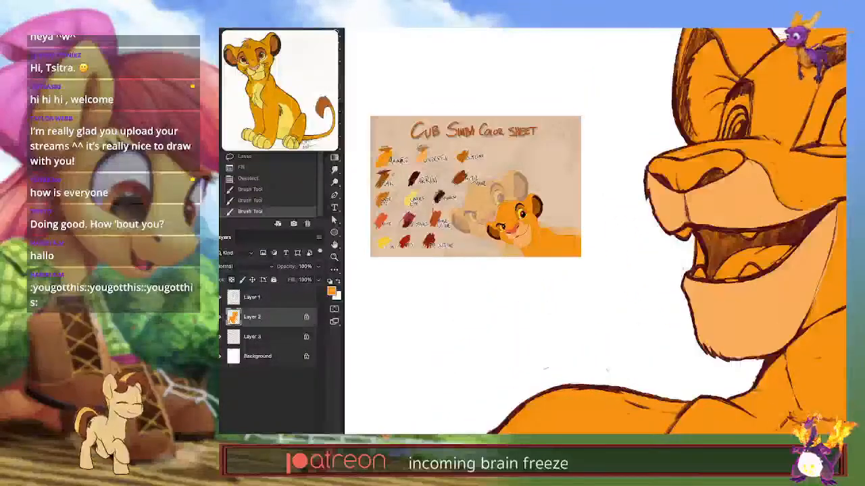
{"action": "left_click", "coordinate": [388, 178], "text": "alt"}
{"action": "left_click", "coordinate": [449, 176], "text": "alt"}
{"action": "left_click_drag", "start_coordinate": [676, 223], "coordinate": [551, 214]}
{"action": "left_click", "coordinate": [628, 196]}
{"action": "key", "text": "ctrl+d"}
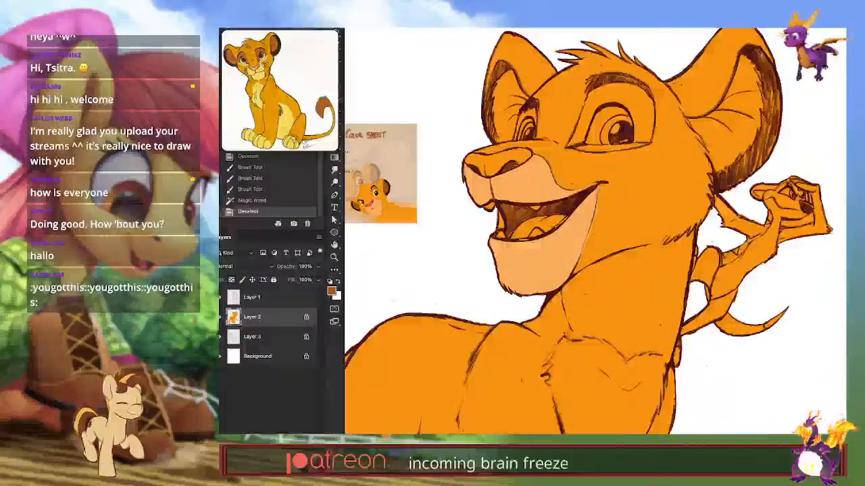
Step: Brush the gap at the large ear's base closed, select both inner ears with the Magic Wand and expand the selection
{"action": "left_click_drag", "start_coordinate": [706, 144], "coordinate": [714, 163]}
{"action": "key", "text": "w"}
{"action": "left_click", "coordinate": [733, 138]}
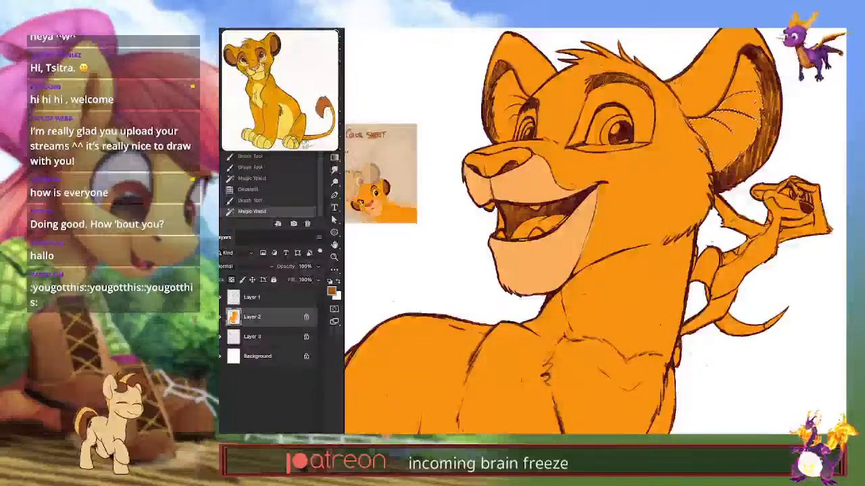
{"action": "left_click", "coordinate": [221, 30]}
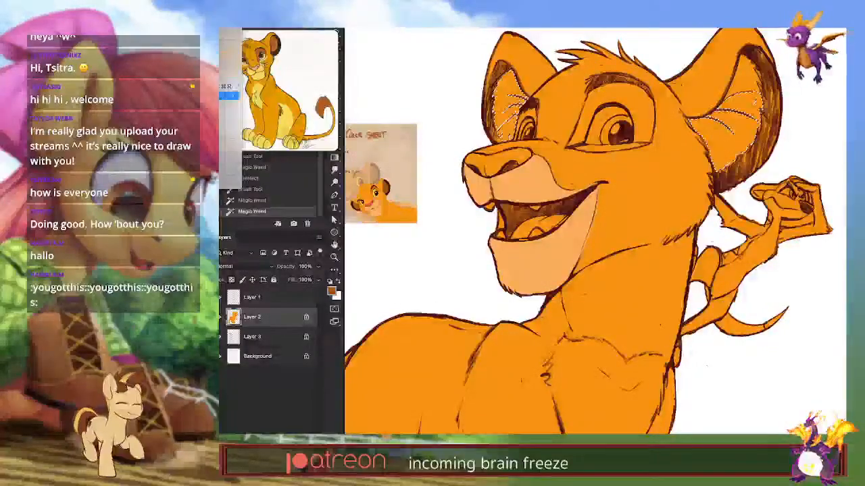
{"action": "mouse_move", "coordinate": [229, 96]}
{"action": "left_click", "coordinate": [263, 112]}
{"action": "left_click", "coordinate": [552, 325]}
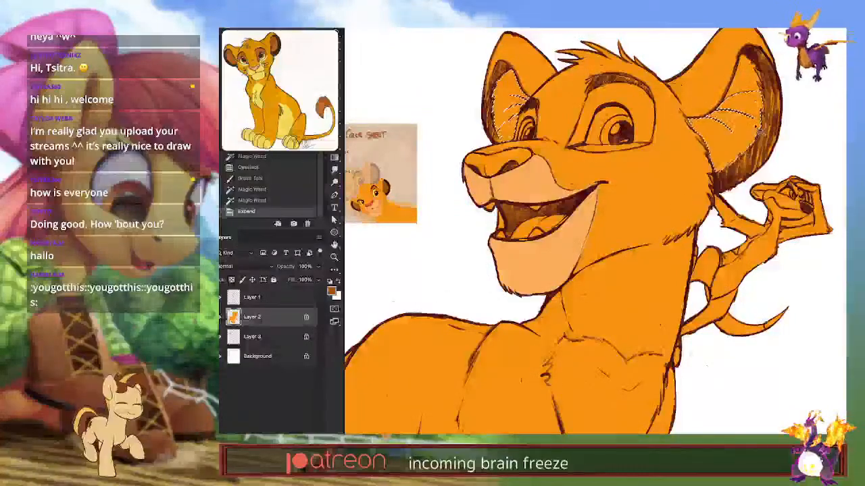
Step: Complete the inner-ear selection with the Lasso and fill both inner ears brown, including the missed upper patch of the large ear
{"action": "mouse_move", "coordinate": [739, 97]}
{"action": "left_mouse_down"}
{"action": "mouse_move", "coordinate": [710, 120]}
{"action": "mouse_move", "coordinate": [738, 132]}
{"action": "mouse_move", "coordinate": [730, 160]}
{"action": "left_mouse_up"}
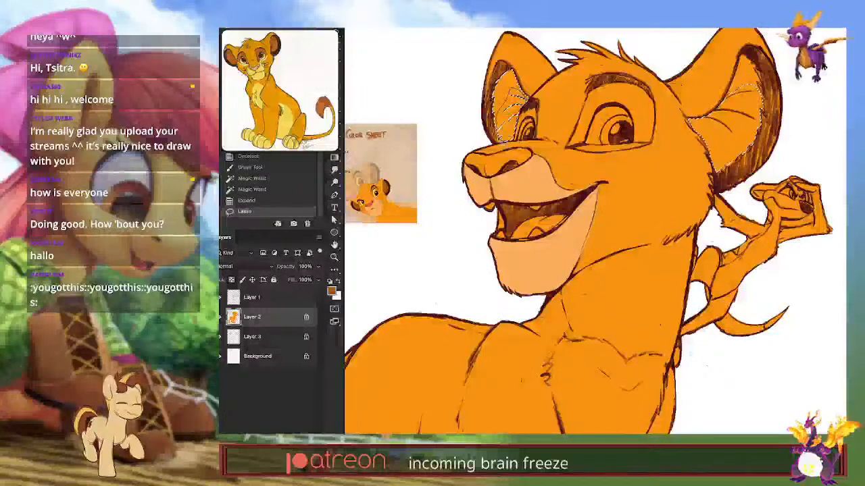
{"action": "key", "text": "alt+BackSpace"}
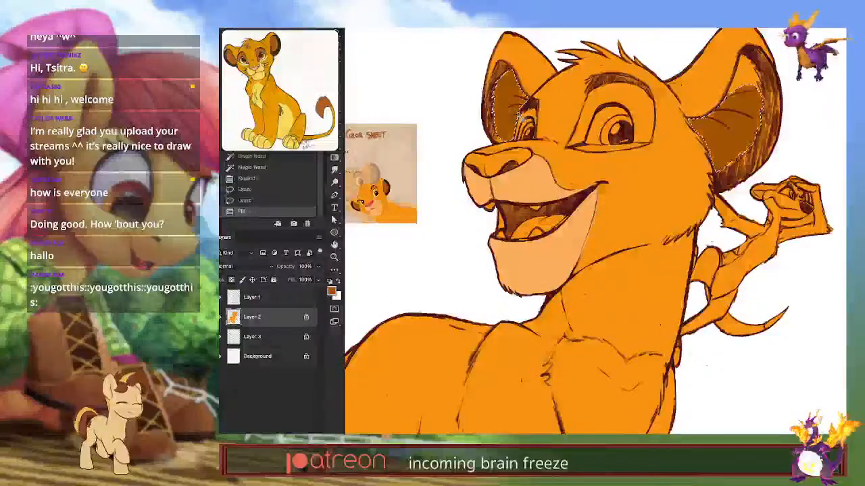
{"action": "key", "text": "ctrl+d"}
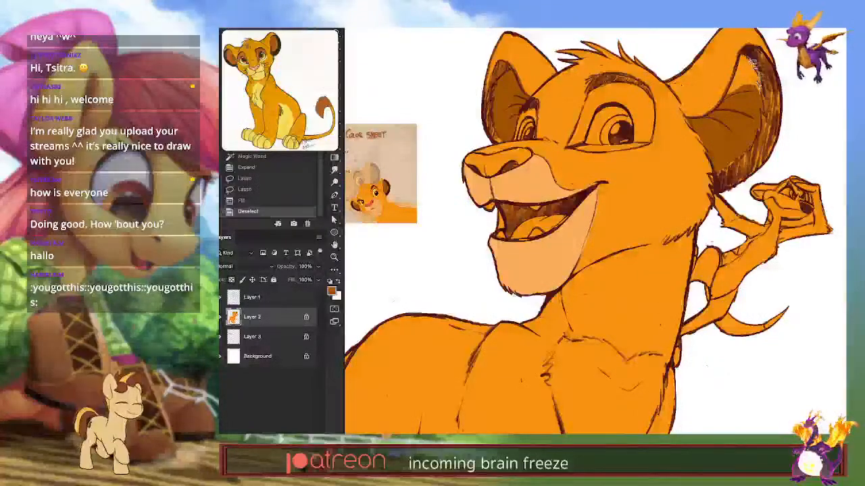
{"action": "left_click_drag", "start_coordinate": [760, 92], "coordinate": [746, 139]}
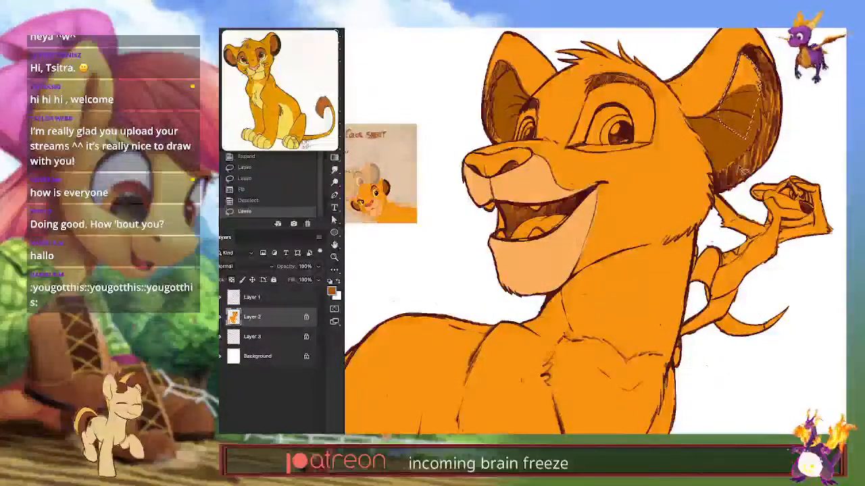
{"action": "key", "text": "ctrl+d"}
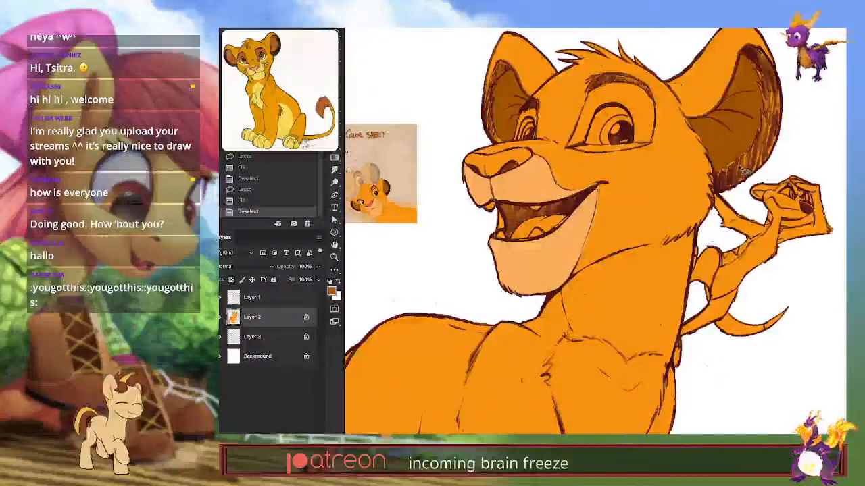
Step: Sample the dark ear rim colour from the Cub Simba color sheet
{"action": "left_click_drag", "start_coordinate": [365, 174], "coordinate": [473, 205]}
{"action": "left_click", "coordinate": [405, 200], "text": "alt"}
{"action": "left_click_drag", "start_coordinate": [527, 213], "coordinate": [387, 196]}
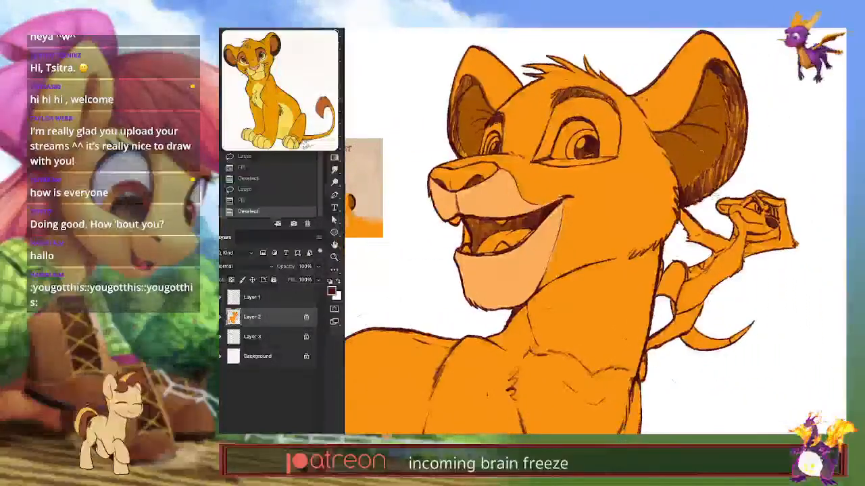
Step: Lasso the hatched rims of both ears and delete the hatching from the line art on Layer 1
{"action": "left_click_drag", "start_coordinate": [683, 189], "coordinate": [723, 160]}
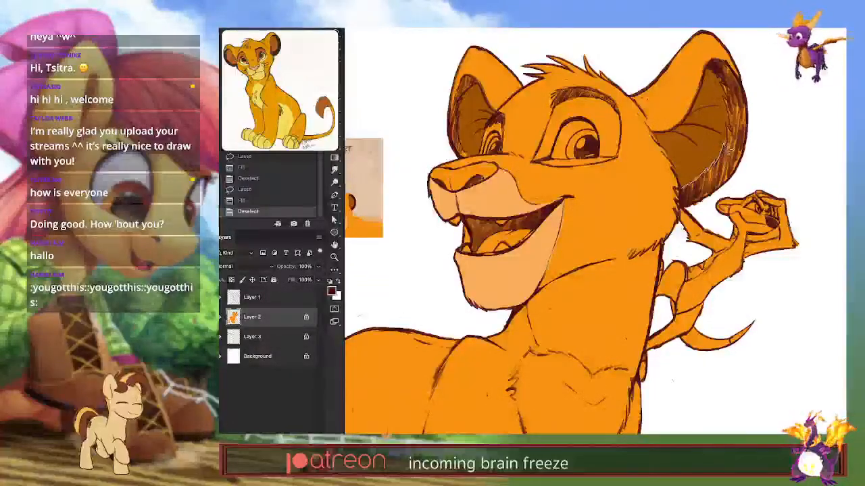
{"action": "left_click_drag", "start_coordinate": [727, 109], "coordinate": [729, 102]}
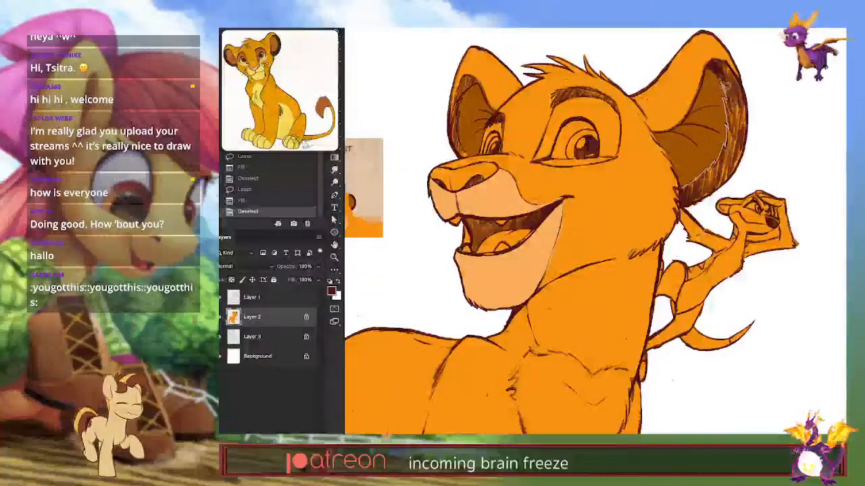
{"action": "mouse_move", "coordinate": [712, 69]}
{"action": "left_mouse_down"}
{"action": "mouse_move", "coordinate": [717, 61]}
{"action": "mouse_move", "coordinate": [734, 76]}
{"action": "mouse_move", "coordinate": [748, 154]}
{"action": "mouse_move", "coordinate": [720, 197]}
{"action": "mouse_move", "coordinate": [681, 204]}
{"action": "left_mouse_up"}
{"action": "mouse_move", "coordinate": [473, 160]}
{"action": "left_mouse_down"}
{"action": "mouse_move", "coordinate": [463, 104]}
{"action": "mouse_move", "coordinate": [482, 89]}
{"action": "mouse_move", "coordinate": [472, 80]}
{"action": "mouse_move", "coordinate": [461, 96]}
{"action": "mouse_move", "coordinate": [467, 159]}
{"action": "left_mouse_up"}
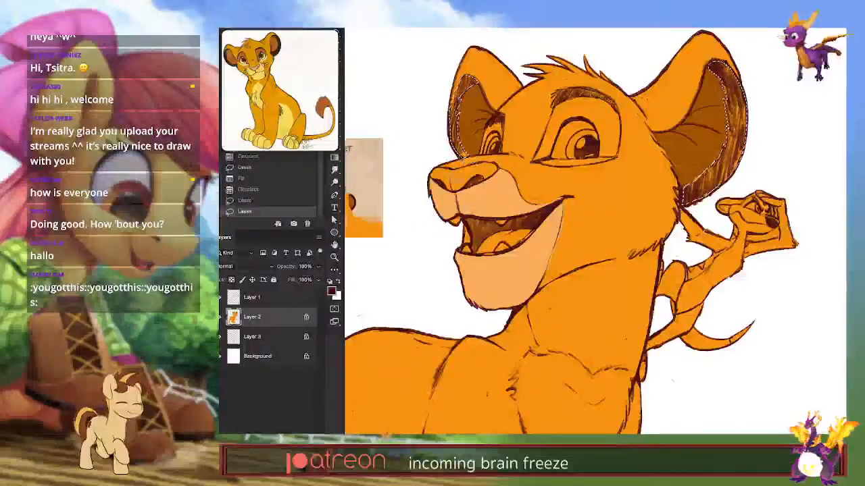
{"action": "left_click", "coordinate": [296, 304]}
{"action": "key", "text": "Delete"}
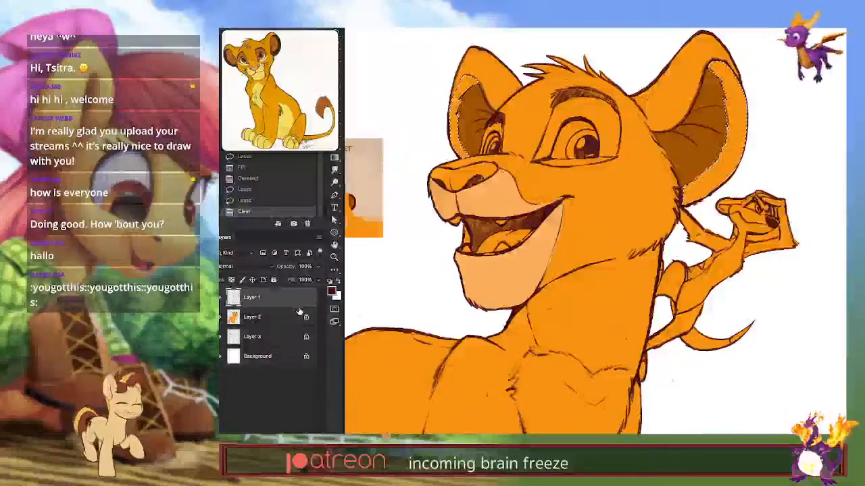
Step: Fill both ear rims with the sampled dark colour on Layer 2 and clear the selection
{"action": "left_click", "coordinate": [256, 319]}
{"action": "key", "text": "alt+BackSpace"}
{"action": "key", "text": "ctrl+d"}
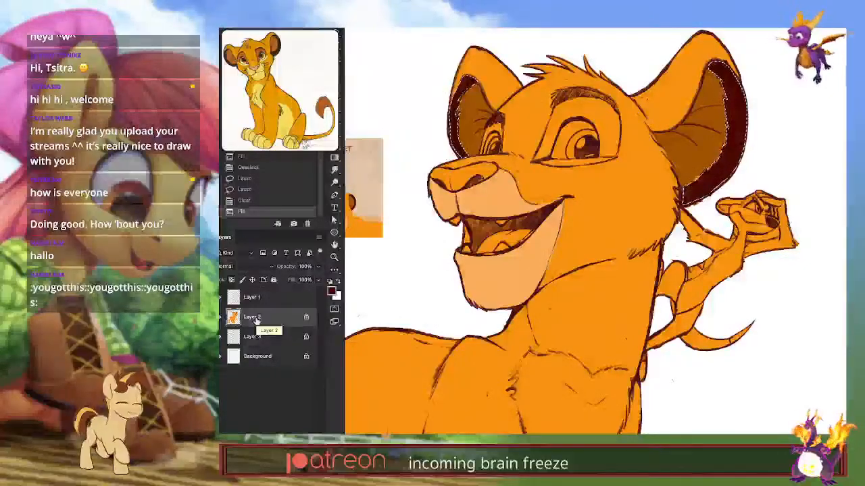
Step: Brush over the unfilled gaps along both ear rims with the dark rim colour
{"action": "key", "text": "b"}
{"action": "left_click_drag", "start_coordinate": [456, 150], "coordinate": [461, 156]}
{"action": "left_click_drag", "start_coordinate": [460, 154], "coordinate": [466, 158]}
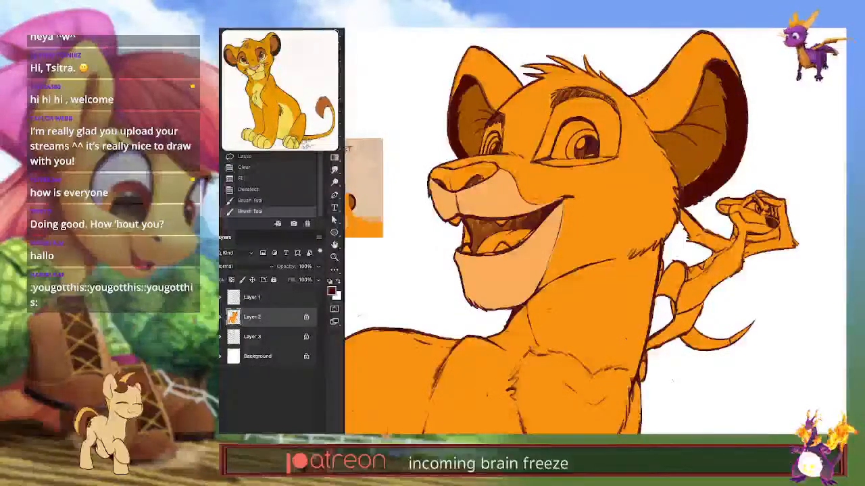
{"action": "left_click_drag", "start_coordinate": [681, 192], "coordinate": [683, 204]}
{"action": "left_click_drag", "start_coordinate": [451, 108], "coordinate": [452, 116]}
{"action": "left_click_drag", "start_coordinate": [452, 116], "coordinate": [454, 126]}
Step: Sample the orange-brown swatch from the Cub Simba color sheet and select the lid areas around both eyes with the Magic Wand
{"action": "left_click_drag", "start_coordinate": [545, 366], "coordinate": [689, 431]}
{"action": "scroll", "coordinate": [556, 367], "scroll_direction": "down", "scroll_amount": 1}
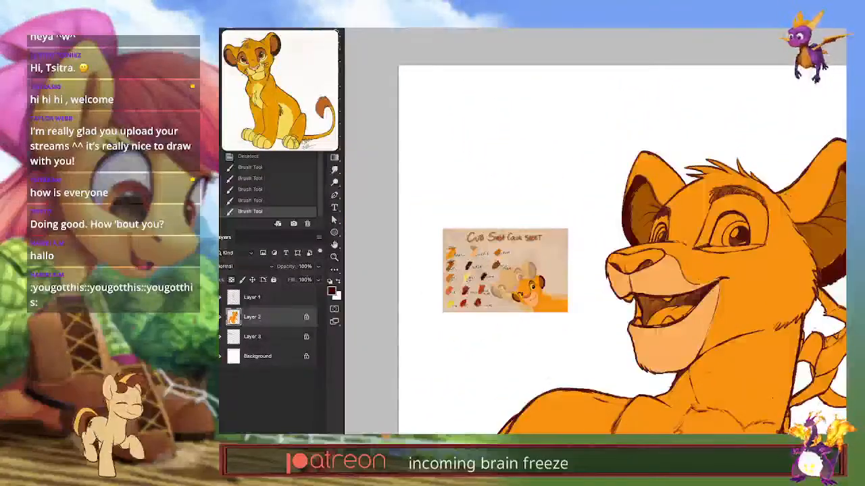
{"action": "left_click", "coordinate": [450, 270], "text": "alt"}
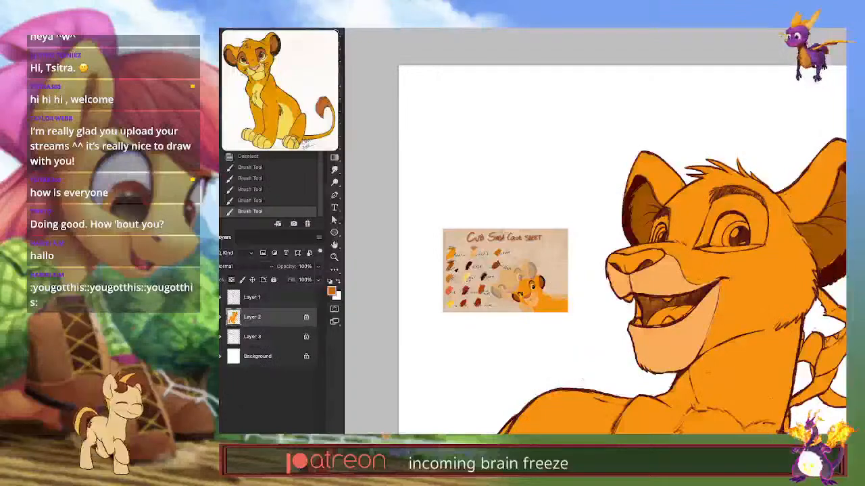
{"action": "left_click_drag", "start_coordinate": [754, 329], "coordinate": [607, 296]}
{"action": "left_click", "coordinate": [588, 172]}
{"action": "left_click", "coordinate": [516, 190], "text": "shift"}
Step: Expand the eye-area selection, fill it with the orange-brown and deselect
{"action": "left_click", "coordinate": [229, 30]}
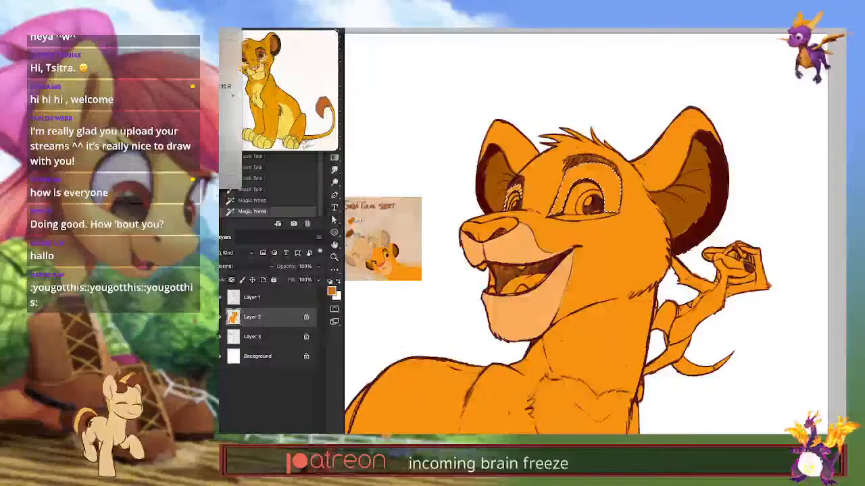
{"action": "mouse_move", "coordinate": [230, 94]}
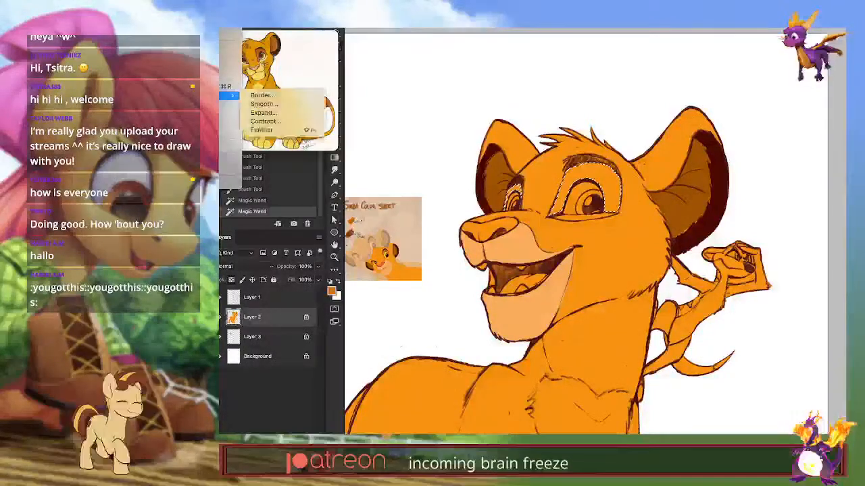
{"action": "left_click", "coordinate": [260, 112]}
{"action": "left_click", "coordinate": [551, 323]}
{"action": "key", "text": "alt+BackSpace"}
{"action": "key", "text": "ctrl+d"}
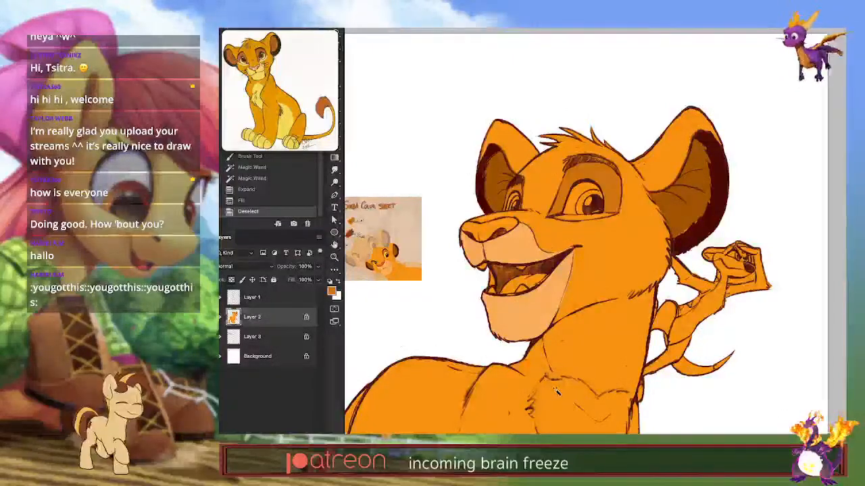
Step: Sample the pale cream colour from the color sheet, select the strip beneath the large eye with the Magic Wand and expand the selection
{"action": "left_click", "coordinate": [434, 212]}
{"action": "left_click_drag", "start_coordinate": [434, 211], "coordinate": [461, 207]}
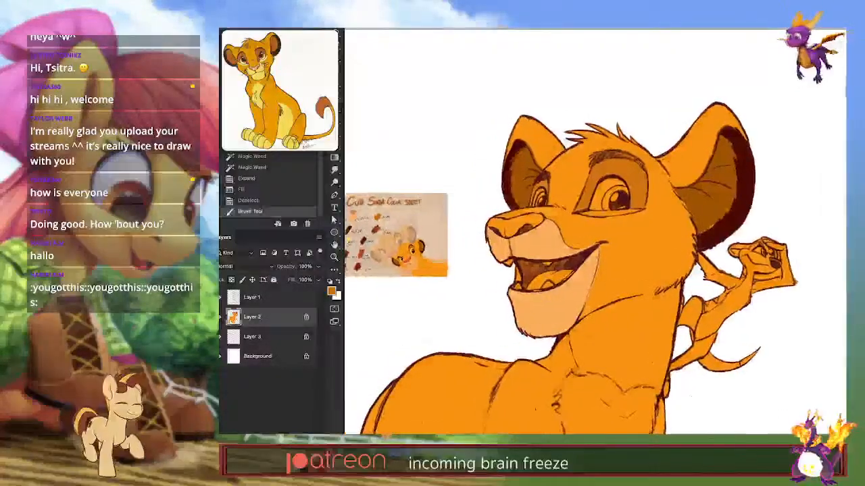
{"action": "left_click", "coordinate": [350, 239], "text": "alt"}
{"action": "key", "text": "w"}
{"action": "left_click", "coordinate": [632, 211]}
{"action": "mouse_move", "coordinate": [234, 96]}
{"action": "left_click", "coordinate": [266, 112]}
{"action": "left_click", "coordinate": [550, 324]}
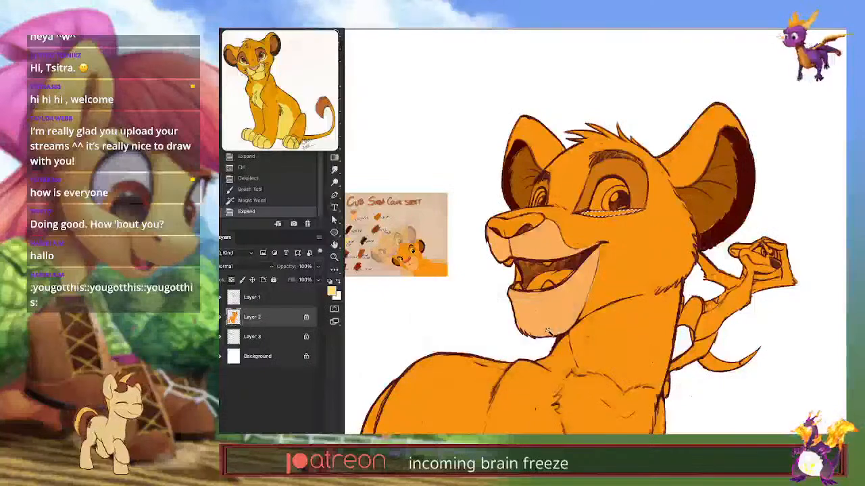
Step: Refine the under-eye selection with the Lasso, fill it pale cream and deselect
{"action": "mouse_move", "coordinate": [650, 215]}
{"action": "left_mouse_down"}
{"action": "mouse_move", "coordinate": [582, 215]}
{"action": "mouse_move", "coordinate": [610, 222]}
{"action": "left_mouse_up"}
{"action": "key", "text": "alt+BackSpace"}
{"action": "key", "text": "ctrl+d"}
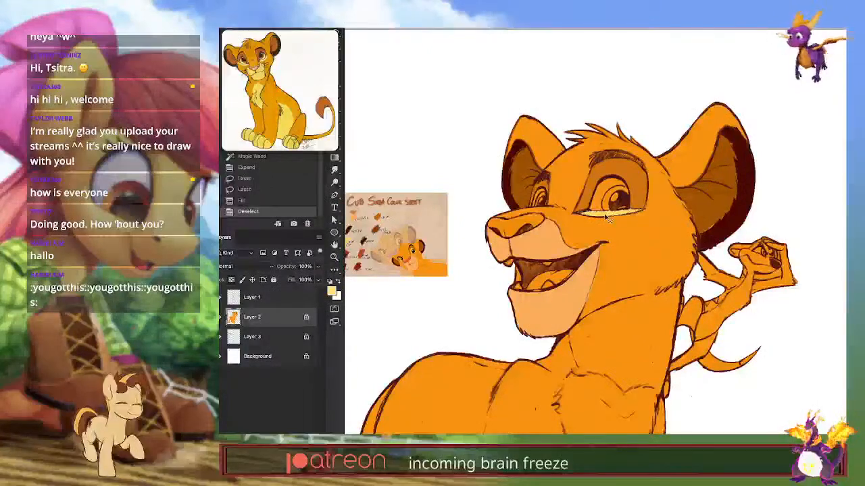
Step: Sample the yellow swatch from the color sheet and select the eyeball areas of both eyes with the Magic Wand
{"action": "left_click_drag", "start_coordinate": [373, 230], "coordinate": [400, 228]}
{"action": "scroll", "coordinate": [359, 268], "scroll_direction": "up", "scroll_amount": 5}
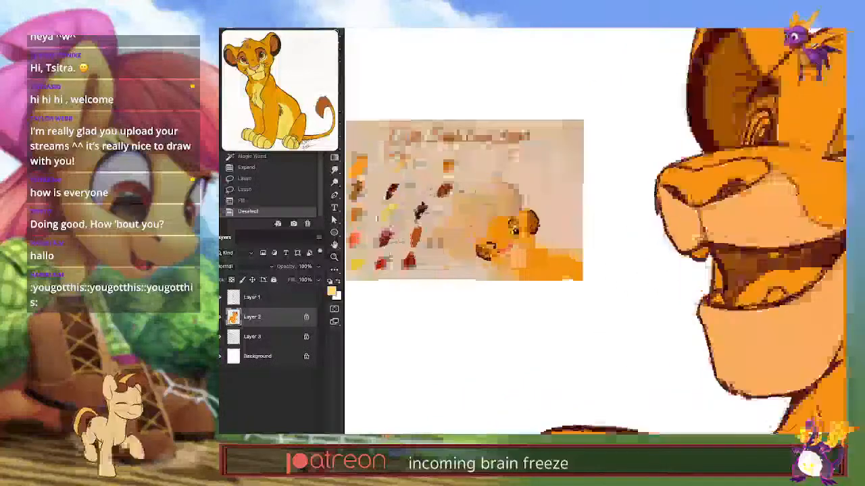
{"action": "left_click", "coordinate": [367, 261]}
{"action": "scroll", "coordinate": [470, 230], "scroll_direction": "down", "scroll_amount": 3}
{"action": "left_click_drag", "start_coordinate": [464, 254], "coordinate": [378, 291]}
{"action": "left_click", "coordinate": [708, 161]}
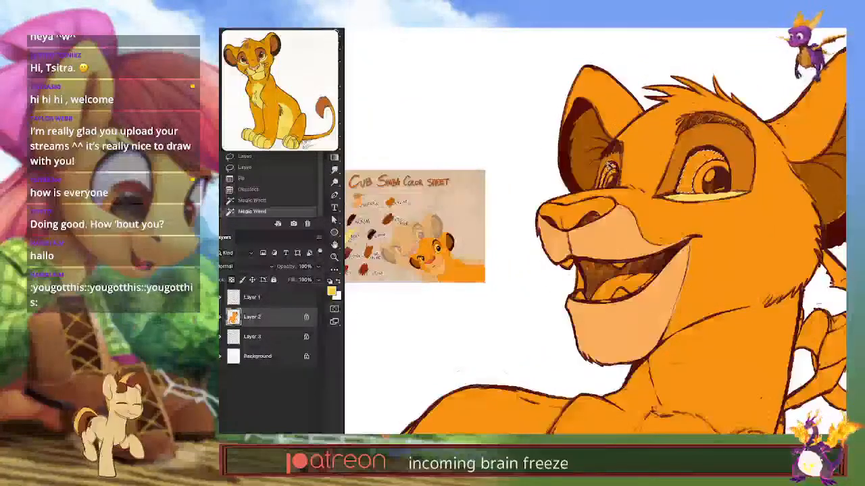
Step: Expand the eyeball selection, fill it yellow and deselect
{"action": "left_click", "coordinate": [220, 28]}
{"action": "mouse_move", "coordinate": [232, 95]}
{"action": "left_click", "coordinate": [274, 113]}
{"action": "left_click", "coordinate": [549, 325]}
{"action": "key", "text": "alt+BackSpace"}
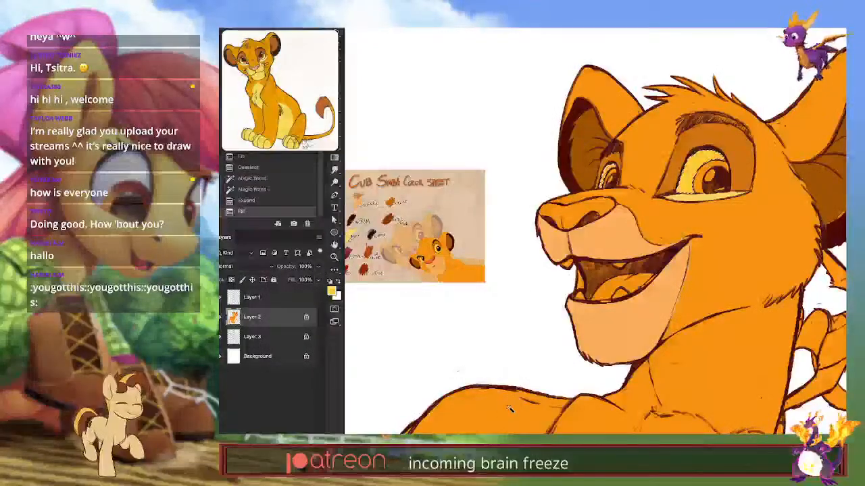
{"action": "key", "text": "ctrl+d"}
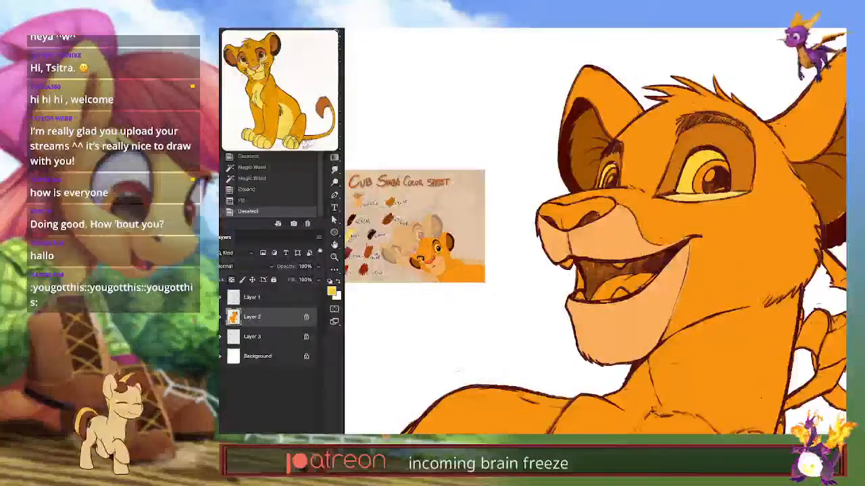
Step: Sample the red-brown swatch from the color sheet and select the irises with the Magic Wand
{"action": "left_click", "coordinate": [642, 115]}
{"action": "left_click_drag", "start_coordinate": [571, 204], "coordinate": [610, 203]}
{"action": "left_click", "coordinate": [387, 263], "text": "alt"}
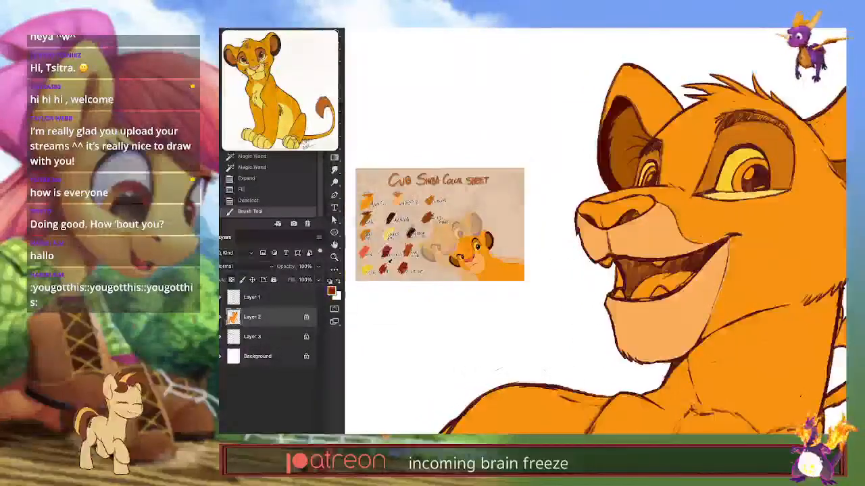
{"action": "left_click_drag", "start_coordinate": [583, 232], "coordinate": [518, 232]}
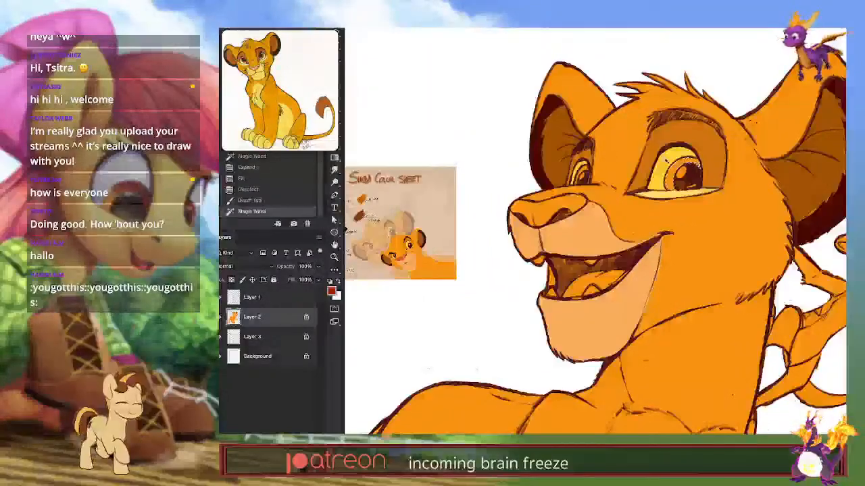
Step: Expand the iris selection, fill it with the red-brown and deselect
{"action": "left_click", "coordinate": [223, 30]}
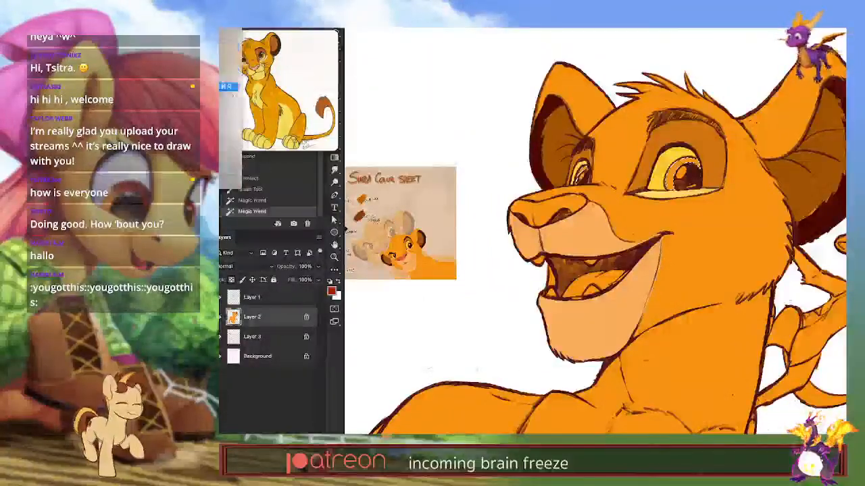
{"action": "mouse_move", "coordinate": [231, 95]}
{"action": "left_click", "coordinate": [281, 113]}
{"action": "left_click", "coordinate": [551, 329]}
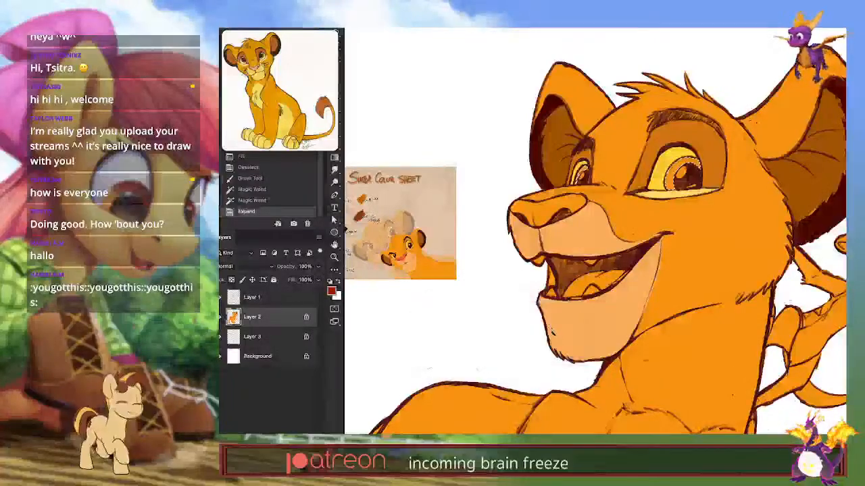
{"action": "key", "text": "alt+BackSpace"}
{"action": "key", "text": "ctrl+d"}
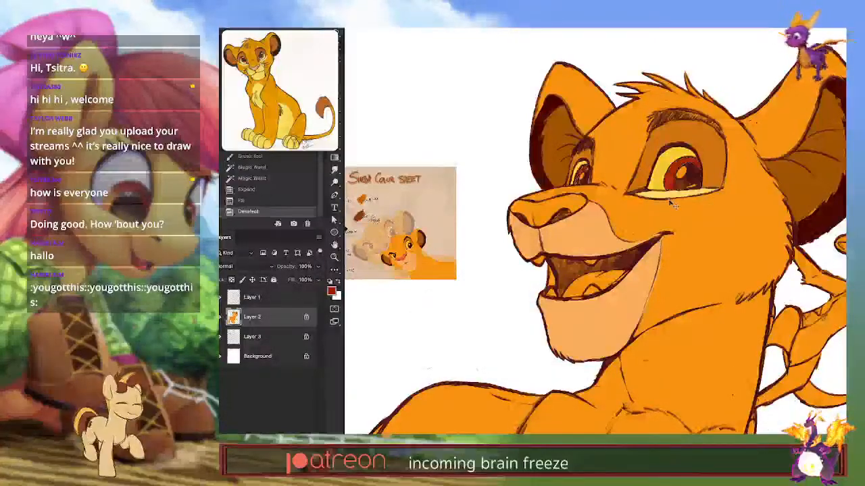
Step: Brush the missed spots of the large eye's iris red-brown and dab a white highlight into the eye
{"action": "left_click", "coordinate": [688, 177]}
{"action": "left_click", "coordinate": [690, 173]}
{"action": "left_click", "coordinate": [690, 181]}
{"action": "left_click", "coordinate": [684, 184]}
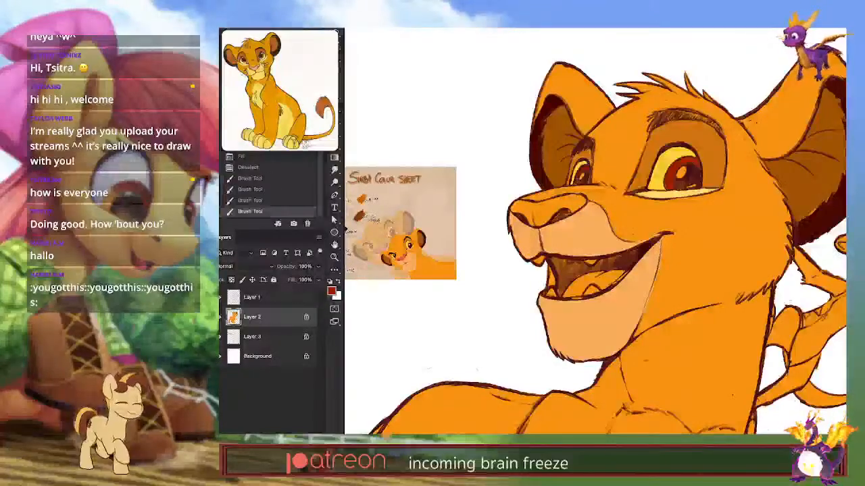
{"action": "left_click", "coordinate": [700, 168]}
{"action": "left_click", "coordinate": [699, 172]}
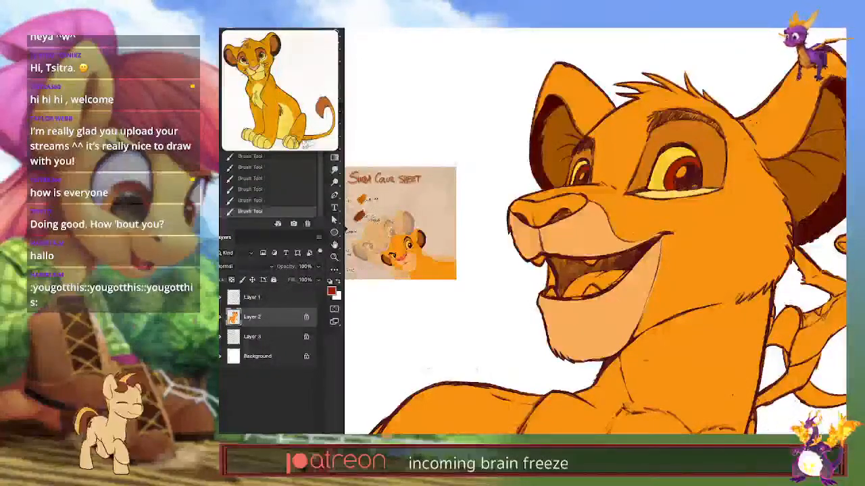
{"action": "left_click", "coordinate": [694, 172], "text": "alt"}
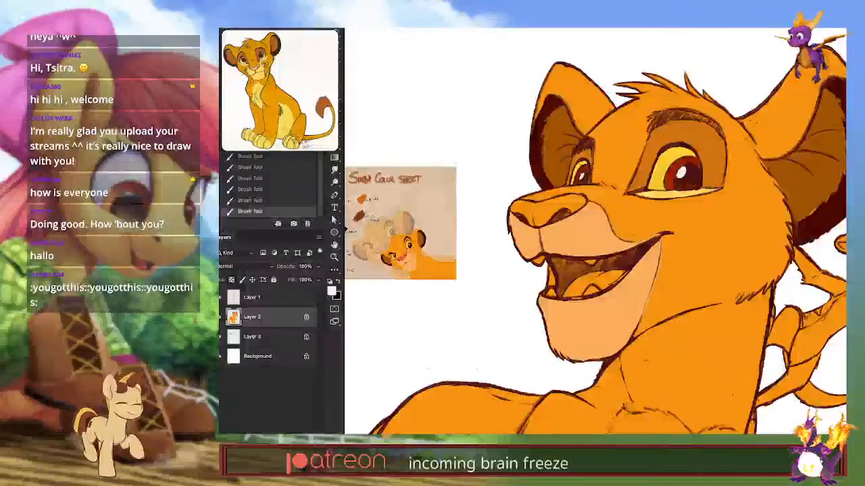
Step: Sample the salmon nose colour from the color sheet's cub, select the nose with the Magic Wand and expand the selection
{"action": "left_click", "coordinate": [671, 193], "text": "alt"}
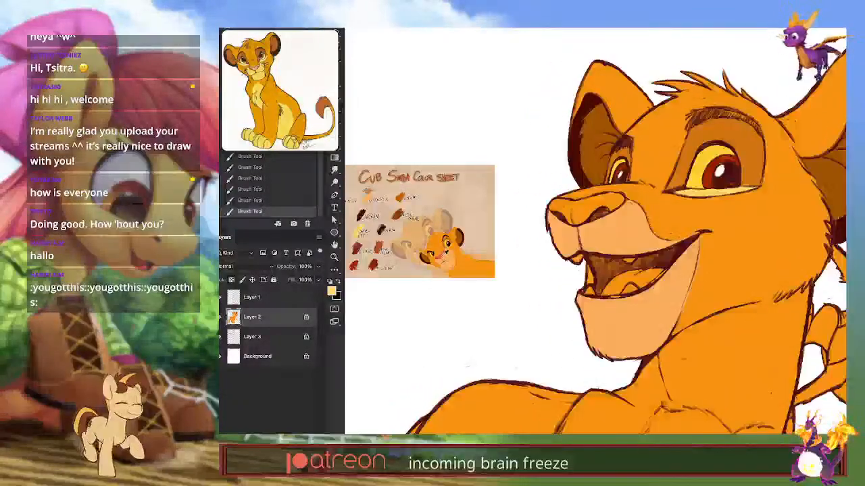
{"action": "left_click", "coordinate": [446, 252], "text": "alt"}
{"action": "left_click", "coordinate": [574, 214]}
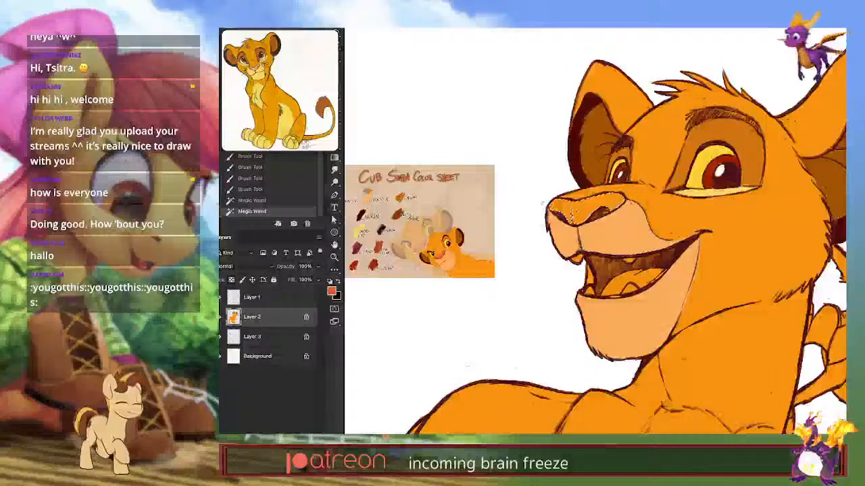
{"action": "left_click", "coordinate": [221, 29]}
{"action": "mouse_move", "coordinate": [229, 96]}
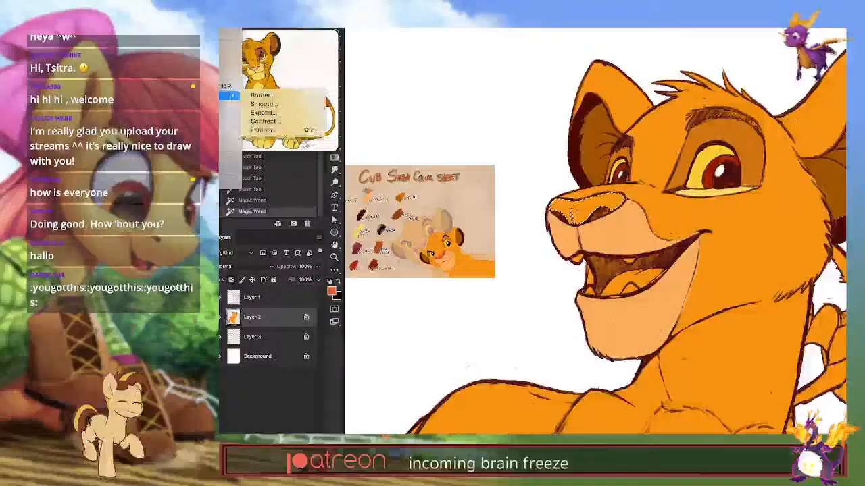
{"action": "left_click", "coordinate": [306, 112]}
{"action": "left_click", "coordinate": [552, 325]}
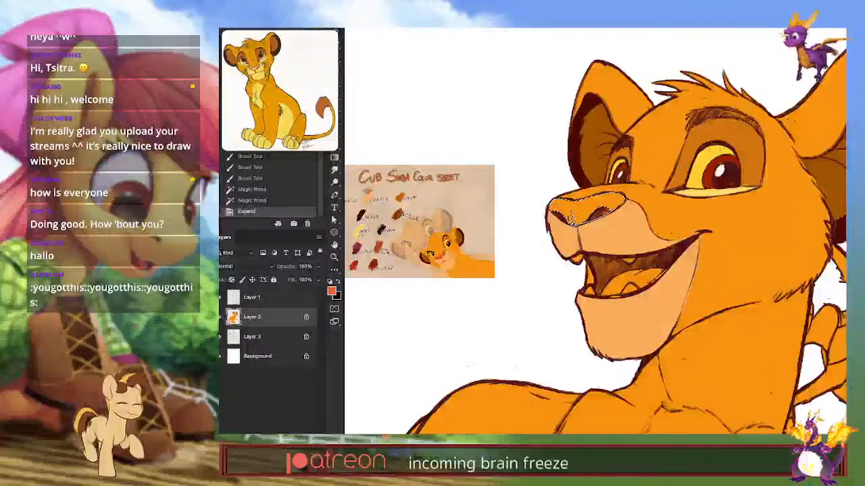
Step: Complete the nose selection with the Lasso, fill it salmon and deselect
{"action": "mouse_move", "coordinate": [614, 215]}
{"action": "left_mouse_down"}
{"action": "mouse_move", "coordinate": [578, 231]}
{"action": "mouse_move", "coordinate": [620, 259]}
{"action": "left_mouse_up"}
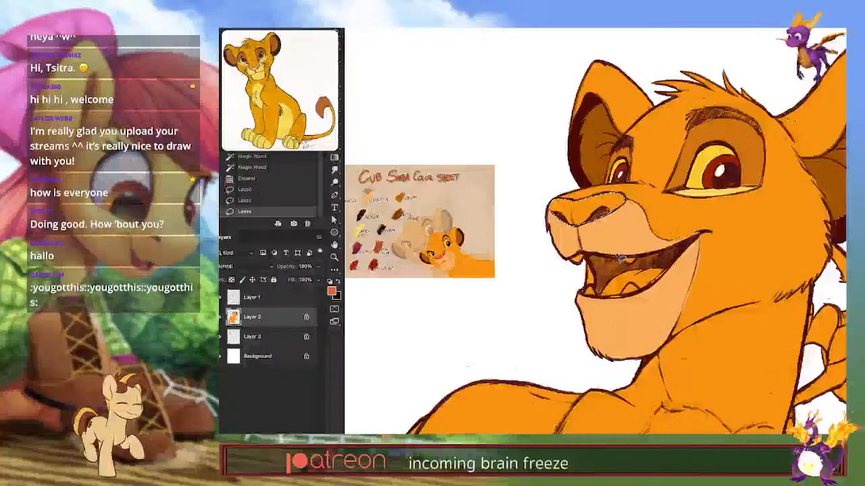
{"action": "key", "text": "alt+BackSpace"}
{"action": "key", "text": "ctrl+d"}
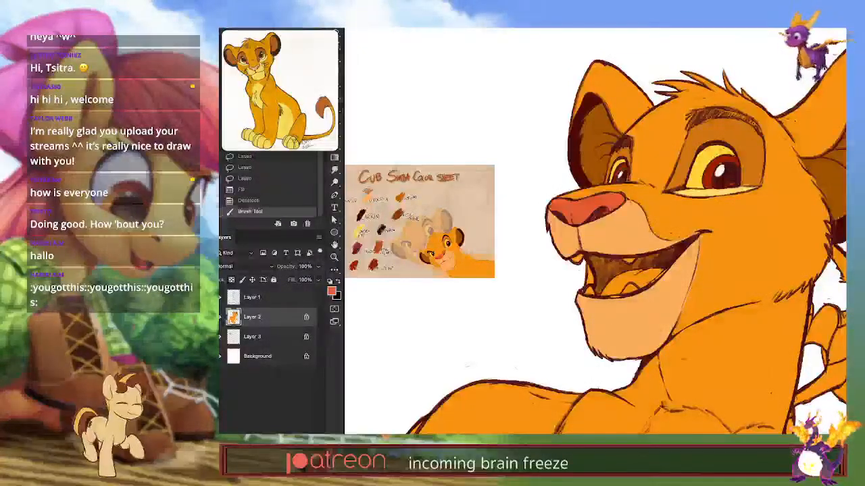
Step: Sample white from the eye highlight and paint the teeth white
{"action": "left_click_drag", "start_coordinate": [627, 341], "coordinate": [629, 341]}
{"action": "left_click", "coordinate": [722, 170], "text": "alt"}
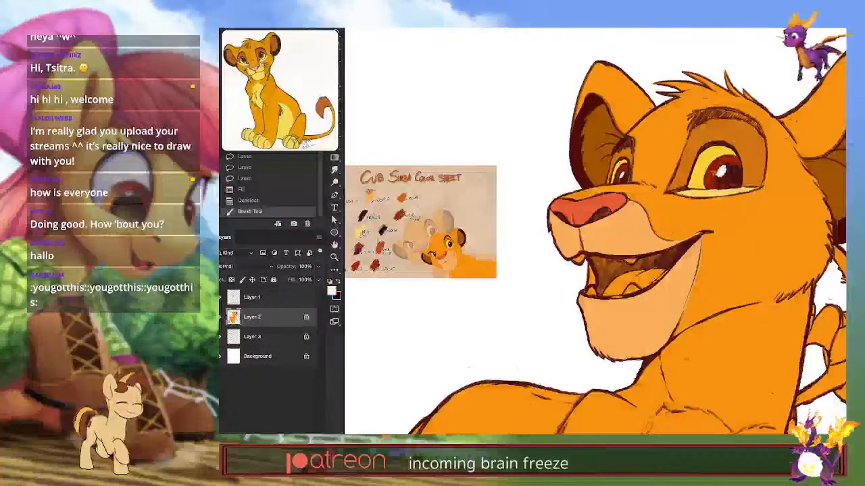
{"action": "mouse_move", "coordinate": [627, 260]}
{"action": "left_mouse_down"}
{"action": "mouse_move", "coordinate": [577, 258]}
{"action": "mouse_move", "coordinate": [583, 265]}
{"action": "left_mouse_up"}
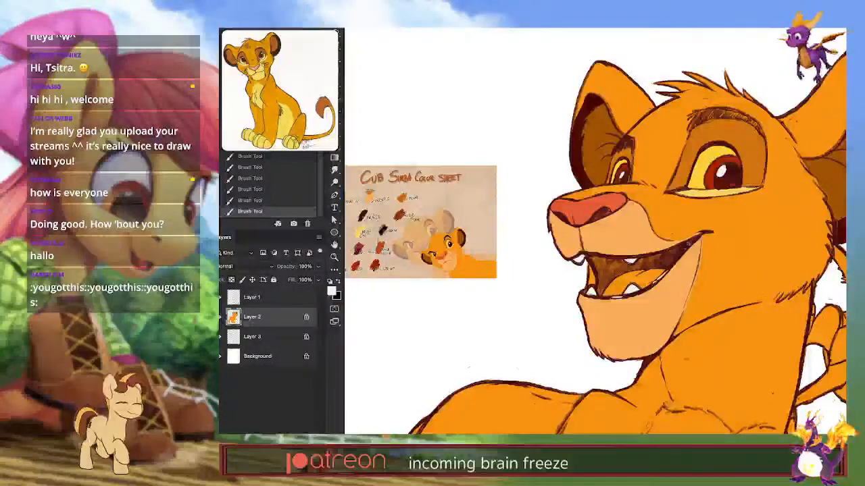
Step: Choose a pink in the on-canvas colour picker, adjust its shade and paint the tongue
{"action": "right_click", "coordinate": [579, 311], "text": "alt+shift"}
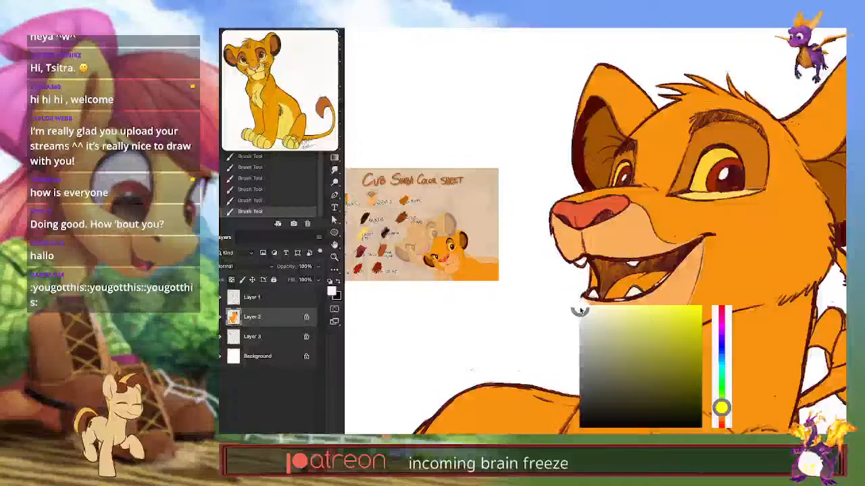
{"action": "left_click_drag", "start_coordinate": [728, 359], "coordinate": [653, 311]}
{"action": "left_click_drag", "start_coordinate": [663, 270], "coordinate": [659, 280]}
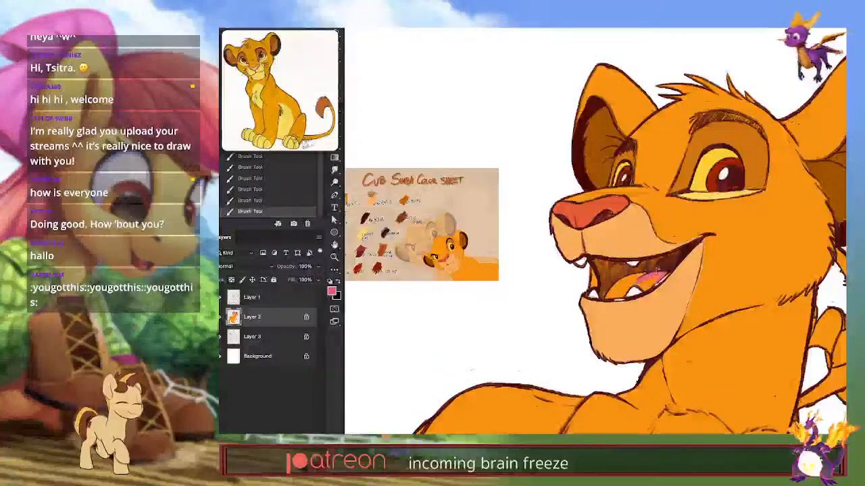
{"action": "right_click", "coordinate": [656, 271], "text": "alt+shift"}
{"action": "mouse_move", "coordinate": [705, 284]}
{"action": "left_mouse_down"}
{"action": "mouse_move", "coordinate": [725, 263]}
{"action": "mouse_move", "coordinate": [615, 288]}
{"action": "mouse_move", "coordinate": [623, 295]}
{"action": "mouse_move", "coordinate": [637, 281]}
{"action": "mouse_move", "coordinate": [665, 274]}
{"action": "left_mouse_up"}
{"action": "left_click_drag", "start_coordinate": [685, 301], "coordinate": [640, 303]}
Step: Finish painting the tongue, outline the mouth interior around tongue and teeth with the Lasso, fill it purple and deselect
{"action": "left_click_drag", "start_coordinate": [589, 289], "coordinate": [585, 315]}
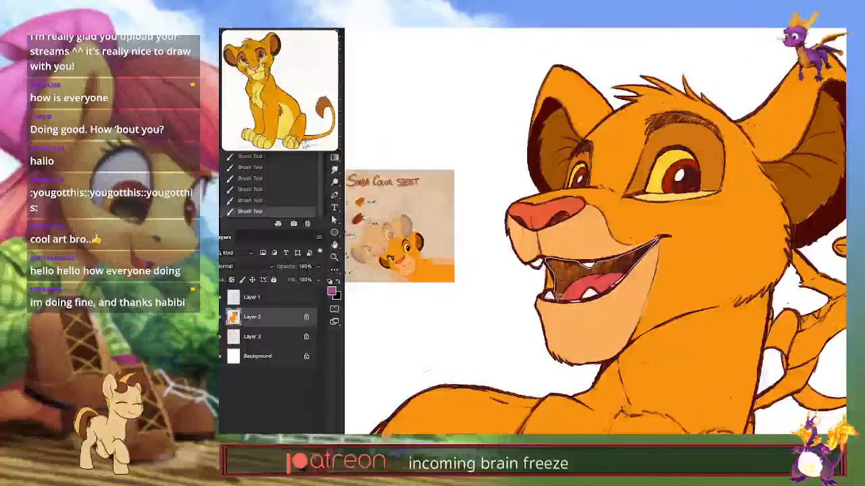
{"action": "mouse_move", "coordinate": [572, 293]}
{"action": "left_mouse_down"}
{"action": "mouse_move", "coordinate": [583, 278]}
{"action": "mouse_move", "coordinate": [637, 262]}
{"action": "mouse_move", "coordinate": [658, 239]}
{"action": "left_mouse_up"}
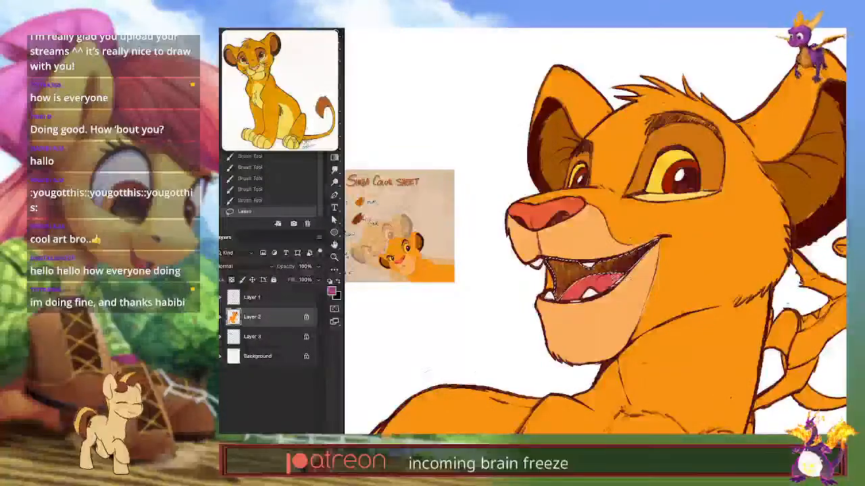
{"action": "left_click_drag", "start_coordinate": [566, 307], "coordinate": [558, 299]}
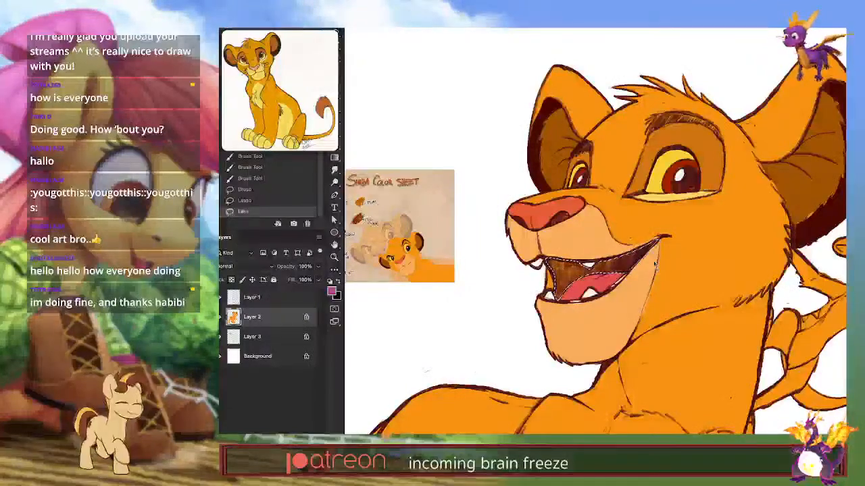
{"action": "key", "text": "alt+BackSpace"}
{"action": "key", "text": "ctrl+d"}
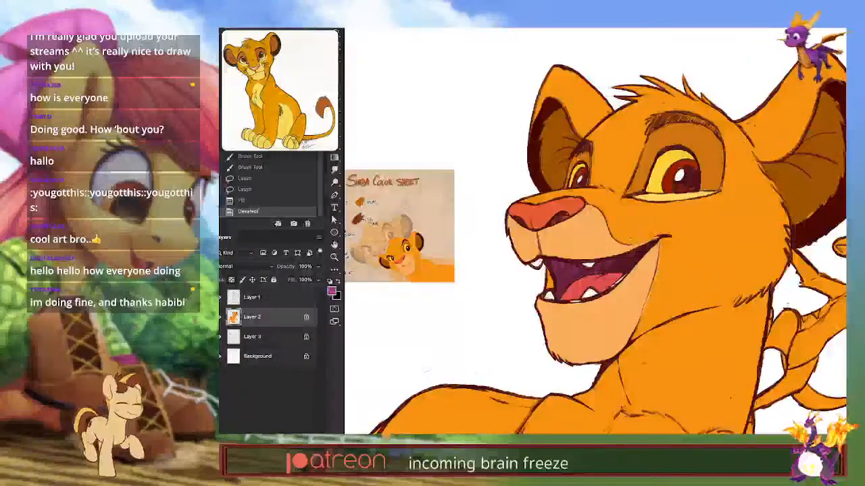
Step: Sample the underfur colour from the color sheet and brush along the chest patch's upper outline to close its gaps
{"action": "left_click_drag", "start_coordinate": [676, 299], "coordinate": [596, 264]}
{"action": "left_click_drag", "start_coordinate": [748, 277], "coordinate": [716, 294]}
{"action": "left_click_drag", "start_coordinate": [681, 328], "coordinate": [720, 350]}
{"action": "left_click_drag", "start_coordinate": [399, 193], "coordinate": [427, 189]}
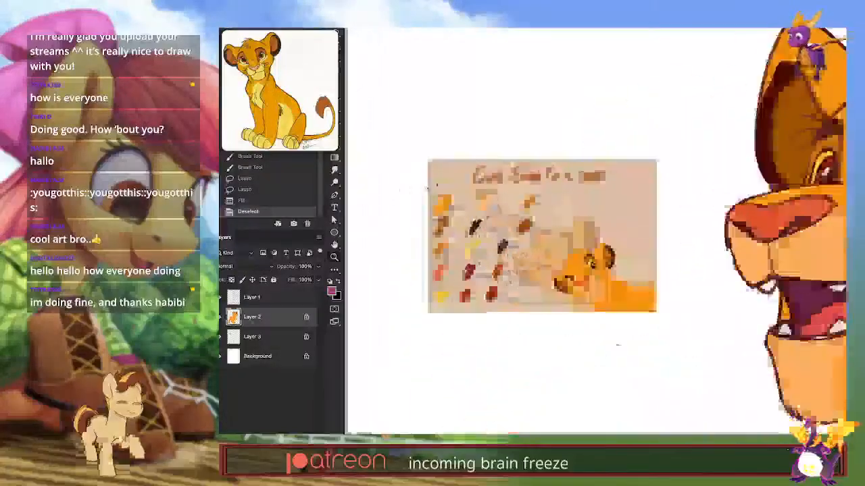
{"action": "left_click", "coordinate": [488, 201], "text": "alt"}
{"action": "left_click_drag", "start_coordinate": [591, 353], "coordinate": [516, 202]}
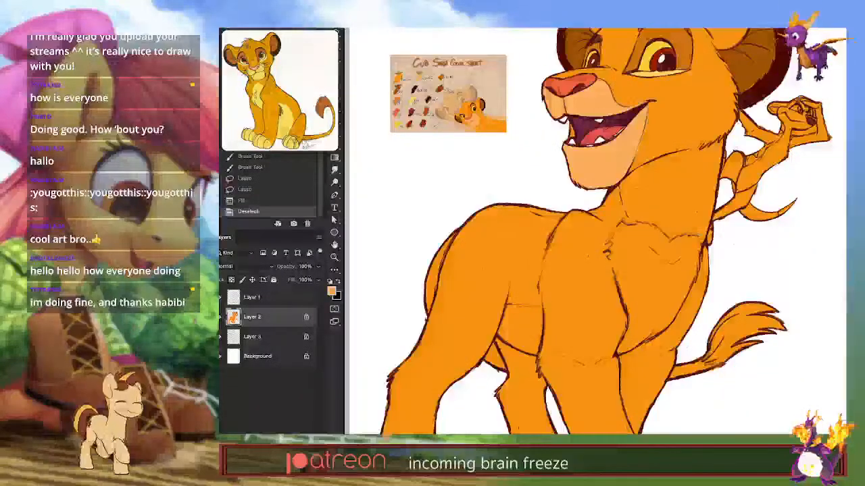
{"action": "left_click", "coordinate": [609, 254]}
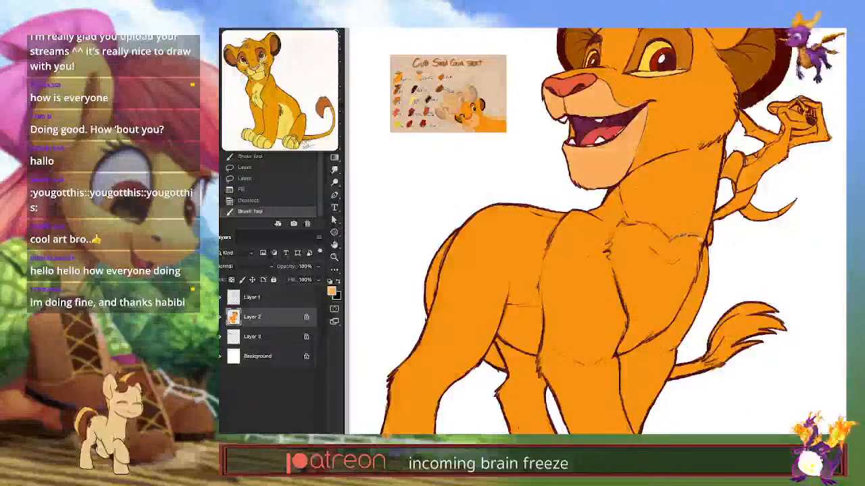
{"action": "left_click_drag", "start_coordinate": [669, 240], "coordinate": [652, 222]}
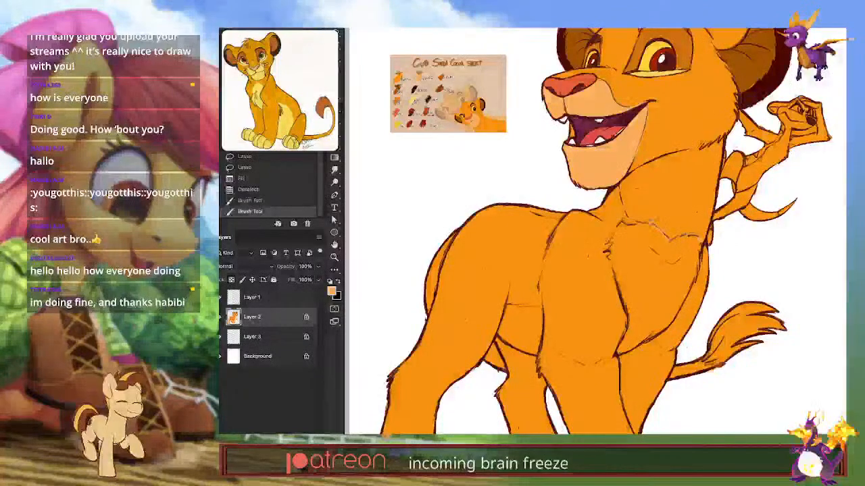
{"action": "left_click_drag", "start_coordinate": [653, 224], "coordinate": [614, 234]}
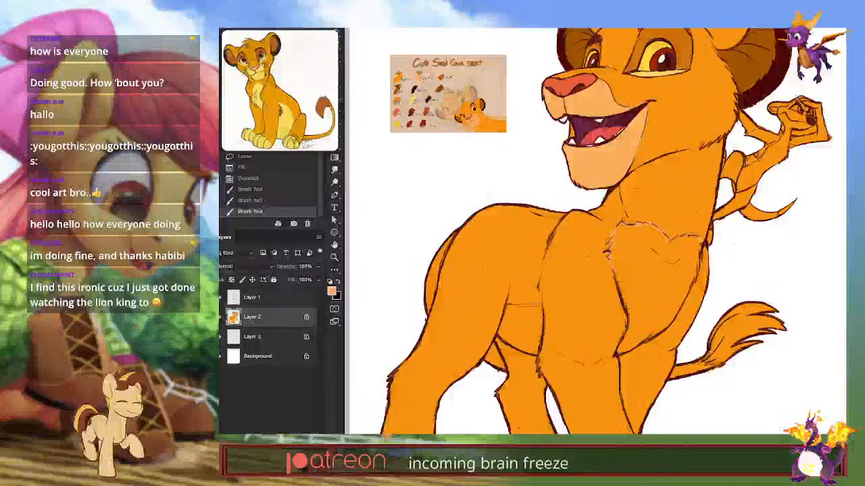
{"action": "left_click_drag", "start_coordinate": [613, 236], "coordinate": [609, 257]}
Step: Select the chest and belly patches with the Magic Wand, expand the selection by 2 pixels and add the missed chest fur lines with the Lasso
{"action": "key", "text": "w"}
{"action": "left_click", "coordinate": [652, 291]}
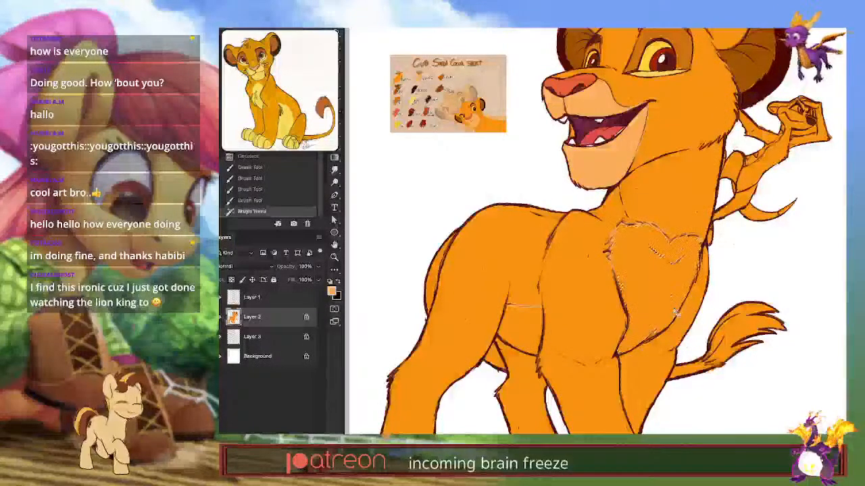
{"action": "left_click", "coordinate": [520, 331], "text": "shift"}
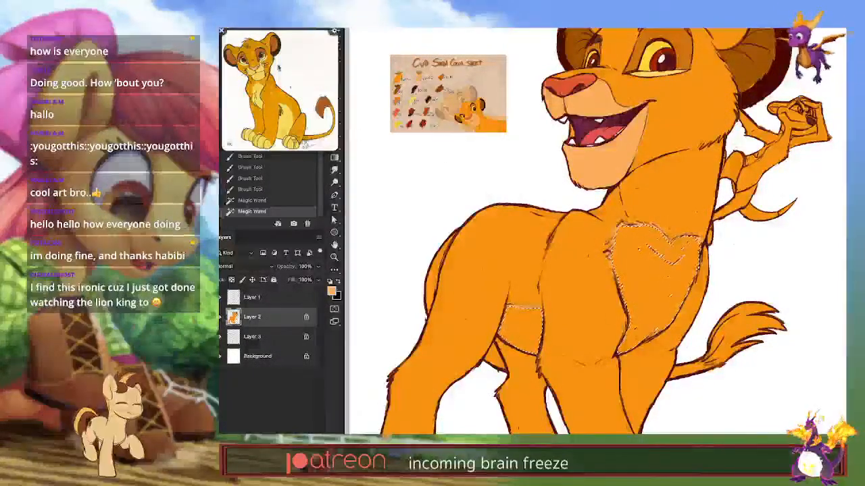
{"action": "left_click", "coordinate": [227, 30]}
{"action": "mouse_move", "coordinate": [230, 95]}
{"action": "left_click", "coordinate": [282, 113]}
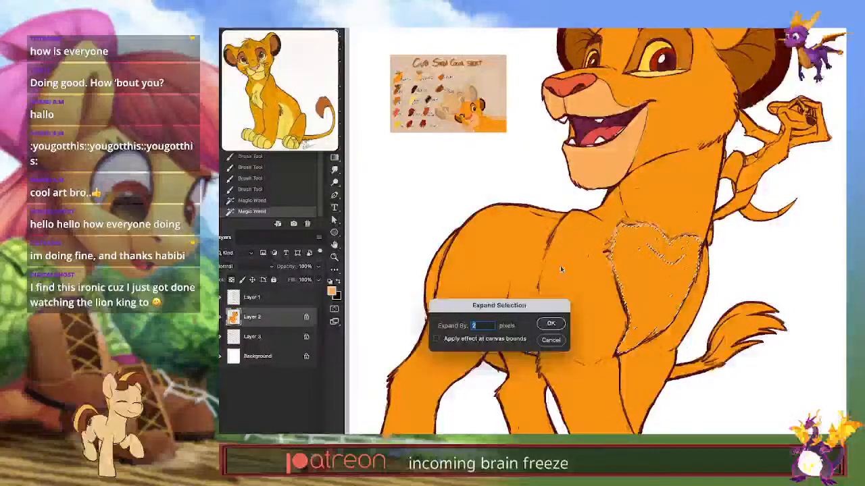
{"action": "key", "text": "Return"}
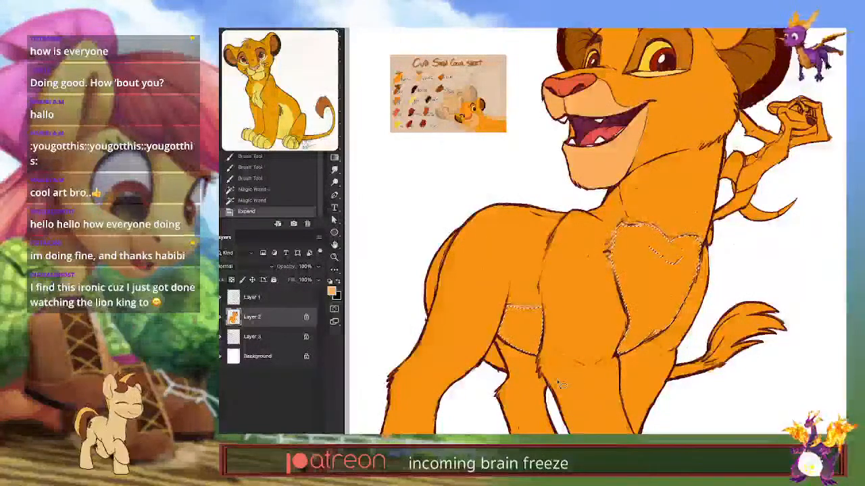
{"action": "mouse_move", "coordinate": [691, 245]}
{"action": "left_mouse_down"}
{"action": "mouse_move", "coordinate": [647, 242]}
{"action": "mouse_move", "coordinate": [683, 260]}
{"action": "left_mouse_up"}
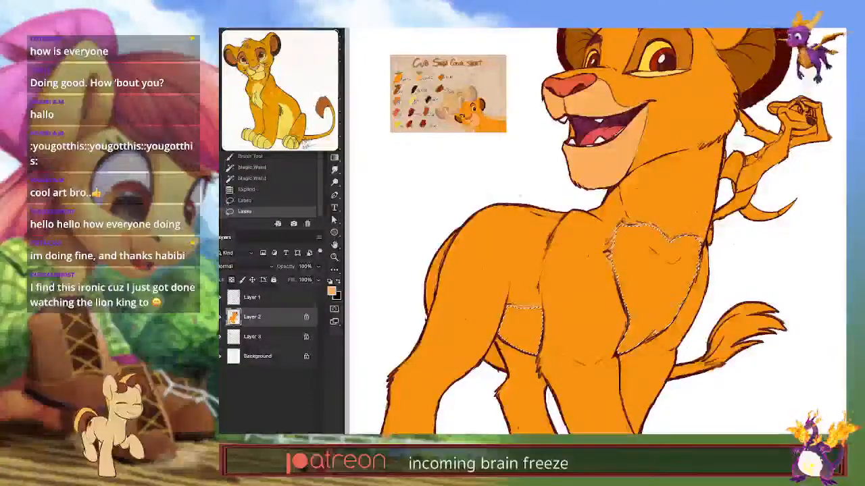
Step: Fill the selected chest and belly patches with the underfur colour, deselect and touch up the chest fur edges with the brush
{"action": "key", "text": "alt+BackSpace"}
{"action": "key", "text": "ctrl+d"}
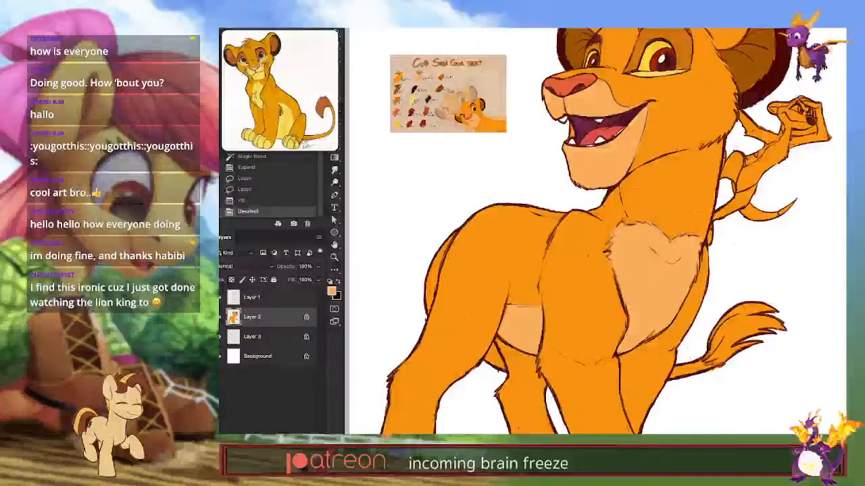
{"action": "left_click_drag", "start_coordinate": [612, 247], "coordinate": [612, 258]}
{"action": "left_click_drag", "start_coordinate": [655, 352], "coordinate": [658, 360]}
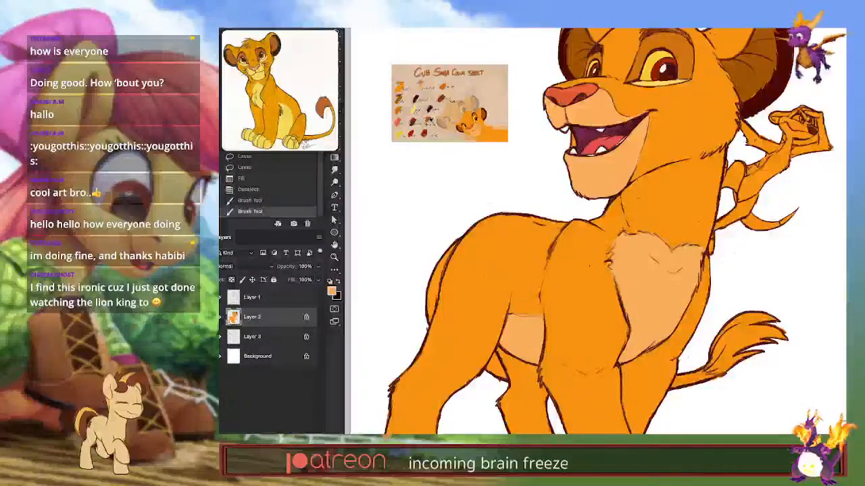
Step: Sample the tail tip/mane brown from the color sheet, brush the tuft's base, lasso the tail tuft, fill it brown and deselect
{"action": "scroll", "coordinate": [415, 109], "scroll_direction": "up", "scroll_amount": 5}
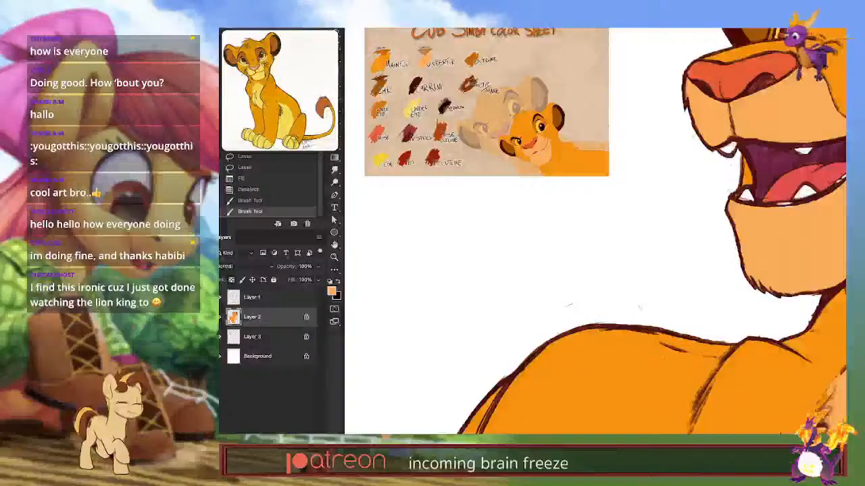
{"action": "scroll", "coordinate": [541, 102], "scroll_direction": "up", "scroll_amount": 3}
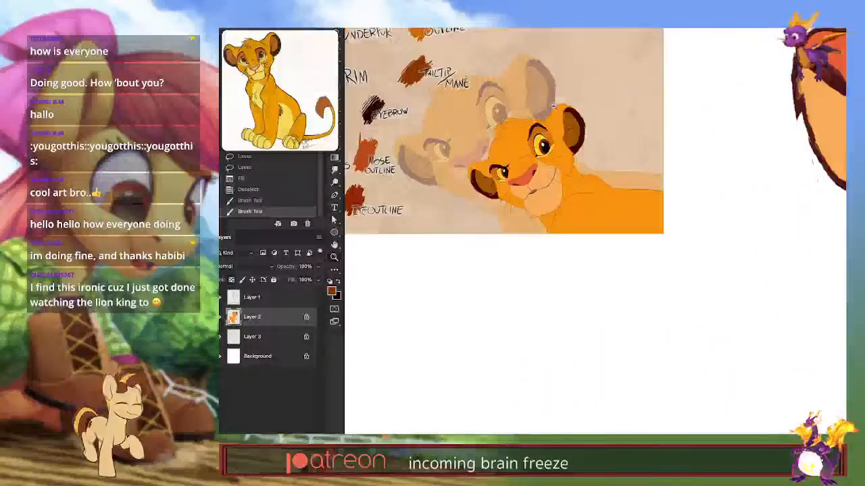
{"action": "scroll", "coordinate": [554, 106], "scroll_direction": "down", "scroll_amount": 6}
{"action": "left_click_drag", "start_coordinate": [579, 235], "coordinate": [418, 122]}
{"action": "mouse_move", "coordinate": [662, 299]}
{"action": "left_mouse_down"}
{"action": "mouse_move", "coordinate": [647, 289]}
{"action": "mouse_move", "coordinate": [668, 223]}
{"action": "mouse_move", "coordinate": [662, 303]}
{"action": "left_mouse_up"}
{"action": "key", "text": "l"}
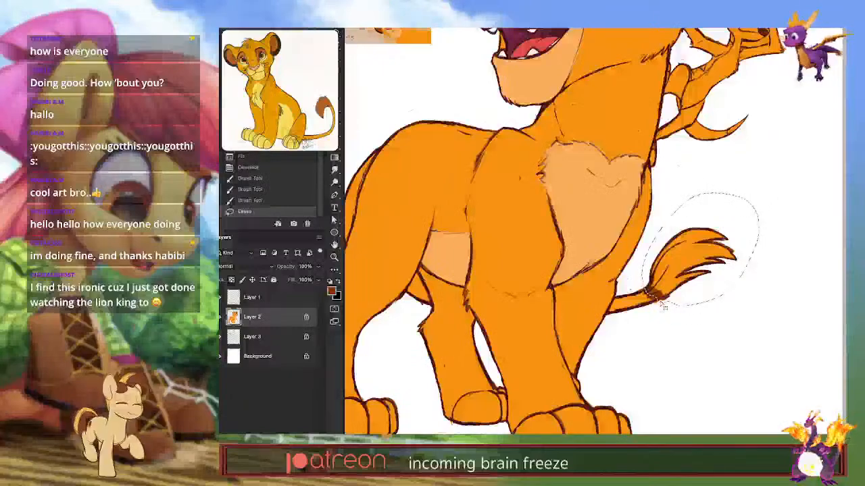
{"action": "key", "text": "alt+BackSpace"}
{"action": "key", "text": "ctrl+d"}
Step: Sample the underfur colour from the color sheet again
{"action": "left_click_drag", "start_coordinate": [492, 376], "coordinate": [627, 455]}
{"action": "scroll", "coordinate": [469, 83], "scroll_direction": "up", "scroll_amount": 3}
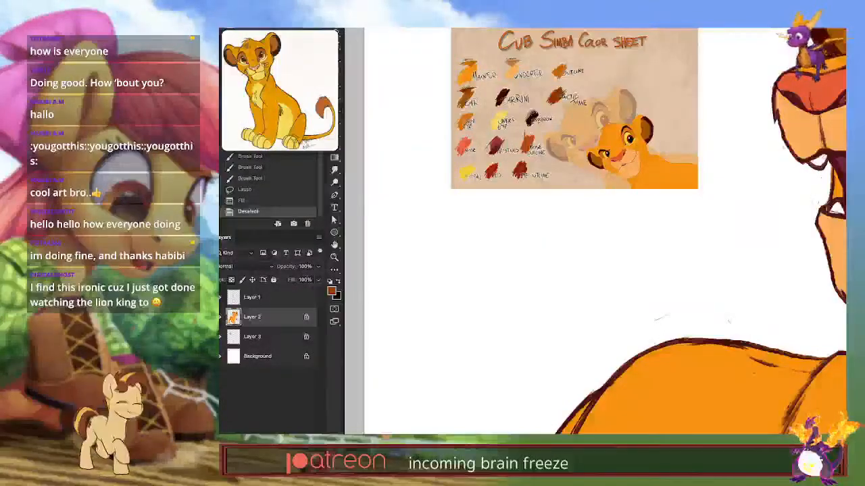
{"action": "left_click", "coordinate": [514, 72]}
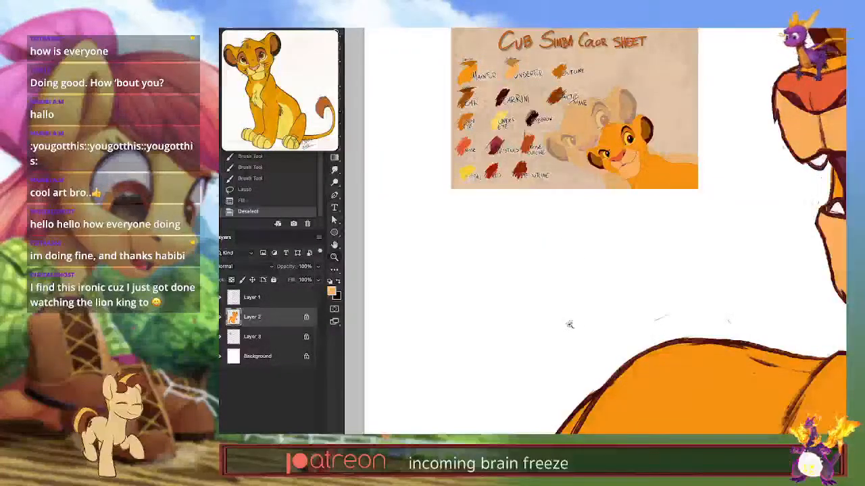
Step: Outline the toes of the three visible paws with the Lasso, fill them with the underfur colour and deselect
{"action": "left_click_drag", "start_coordinate": [572, 325], "coordinate": [552, 333]}
{"action": "left_click_drag", "start_coordinate": [553, 381], "coordinate": [508, 135]}
{"action": "mouse_move", "coordinate": [557, 396]}
{"action": "left_mouse_down"}
{"action": "mouse_move", "coordinate": [554, 333]}
{"action": "mouse_move", "coordinate": [630, 236]}
{"action": "left_mouse_up"}
{"action": "mouse_move", "coordinate": [624, 371]}
{"action": "left_mouse_down"}
{"action": "mouse_move", "coordinate": [583, 291]}
{"action": "mouse_move", "coordinate": [544, 298]}
{"action": "mouse_move", "coordinate": [524, 308]}
{"action": "mouse_move", "coordinate": [489, 409]}
{"action": "mouse_move", "coordinate": [647, 320]}
{"action": "left_mouse_up"}
{"action": "mouse_move", "coordinate": [720, 389]}
{"action": "left_mouse_down"}
{"action": "mouse_move", "coordinate": [601, 375]}
{"action": "mouse_move", "coordinate": [547, 396]}
{"action": "left_mouse_up"}
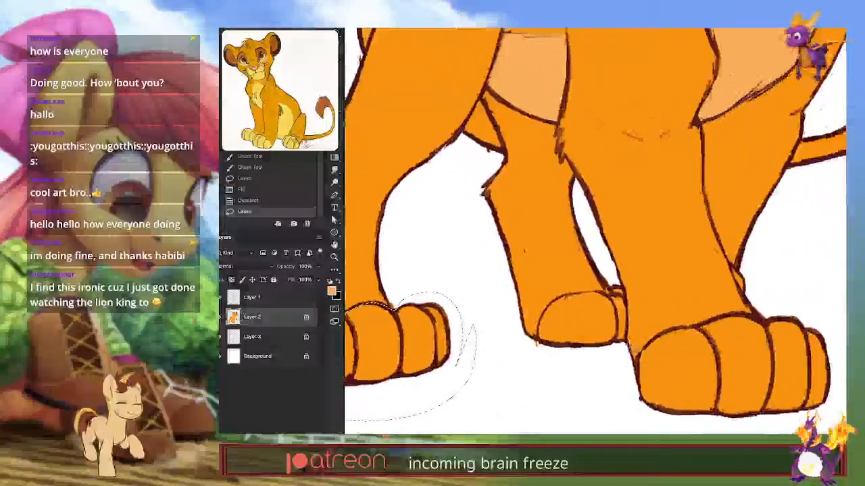
{"action": "mouse_move", "coordinate": [628, 345]}
{"action": "left_mouse_down"}
{"action": "mouse_move", "coordinate": [627, 301]}
{"action": "mouse_move", "coordinate": [618, 296]}
{"action": "mouse_move", "coordinate": [573, 301]}
{"action": "mouse_move", "coordinate": [543, 348]}
{"action": "mouse_move", "coordinate": [616, 358]}
{"action": "mouse_move", "coordinate": [627, 338]}
{"action": "left_mouse_up"}
{"action": "mouse_move", "coordinate": [838, 399]}
{"action": "left_mouse_down"}
{"action": "mouse_move", "coordinate": [780, 308]}
{"action": "mouse_move", "coordinate": [636, 358]}
{"action": "mouse_move", "coordinate": [716, 433]}
{"action": "mouse_move", "coordinate": [804, 430]}
{"action": "left_mouse_up"}
{"action": "left_click_drag", "start_coordinate": [771, 404], "coordinate": [742, 407]}
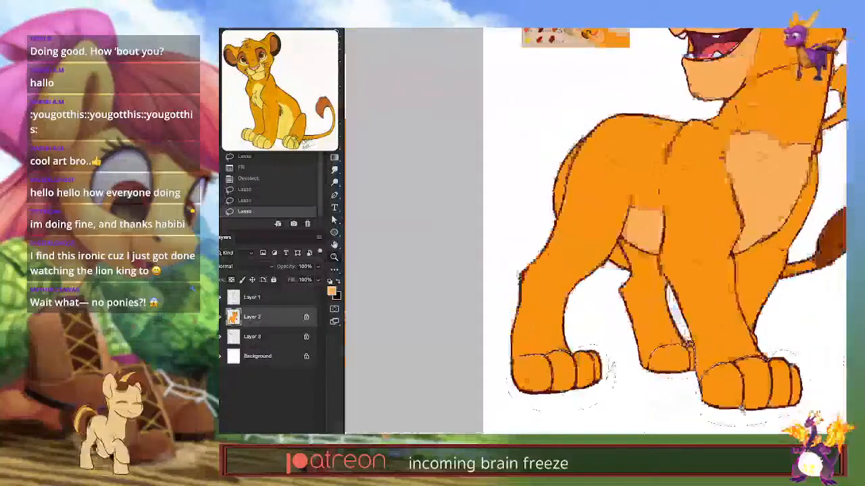
{"action": "key", "text": "alt+BackSpace"}
{"action": "key", "text": "ctrl+d"}
{"action": "left_click_drag", "start_coordinate": [711, 337], "coordinate": [573, 409]}
{"action": "key", "text": "ctrl+minus"}
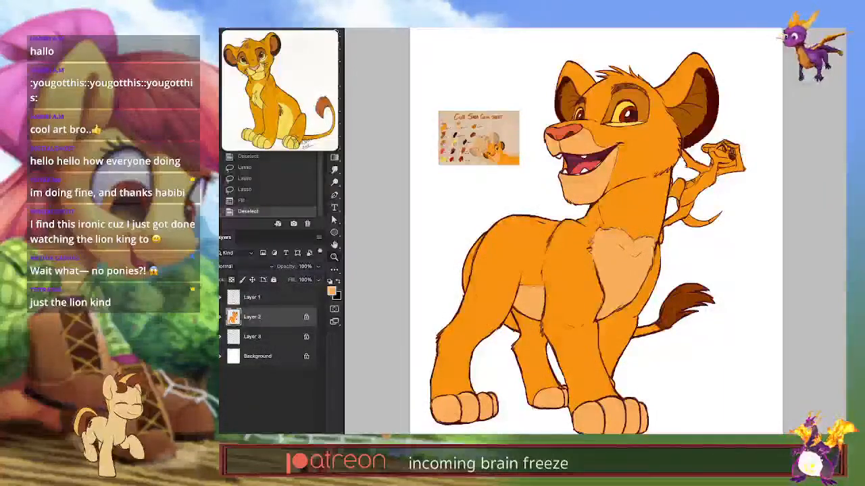
Step: Bring the meerkat reference image into the document and place it above the color sheet
{"action": "left_click_drag", "start_coordinate": [413, 88], "coordinate": [471, 66]}
{"action": "scroll", "coordinate": [466, 55], "scroll_direction": "up", "scroll_amount": 5}
{"action": "scroll", "coordinate": [466, 61], "scroll_direction": "up", "scroll_amount": 1}
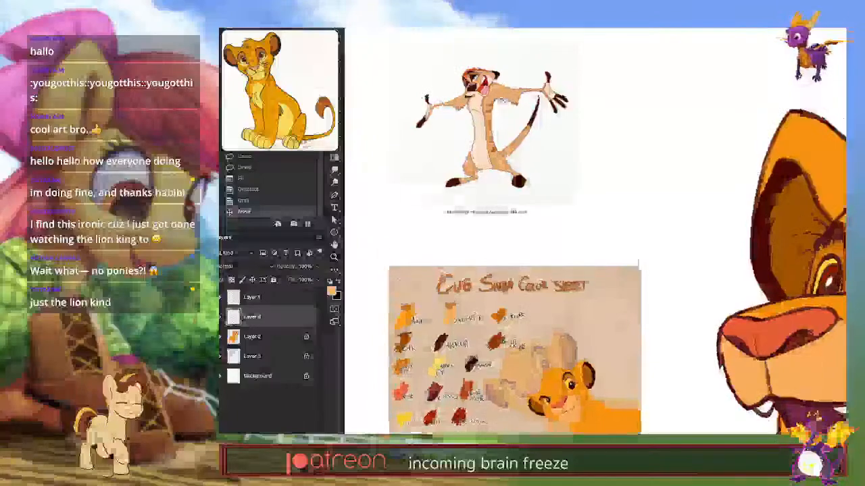
Step: On Layer 2, lasso the small meerkat behind the cub's neck, fill it with tan and deselect
{"action": "left_click", "coordinate": [276, 339]}
{"action": "scroll", "coordinate": [625, 371], "scroll_direction": "down", "scroll_amount": 2}
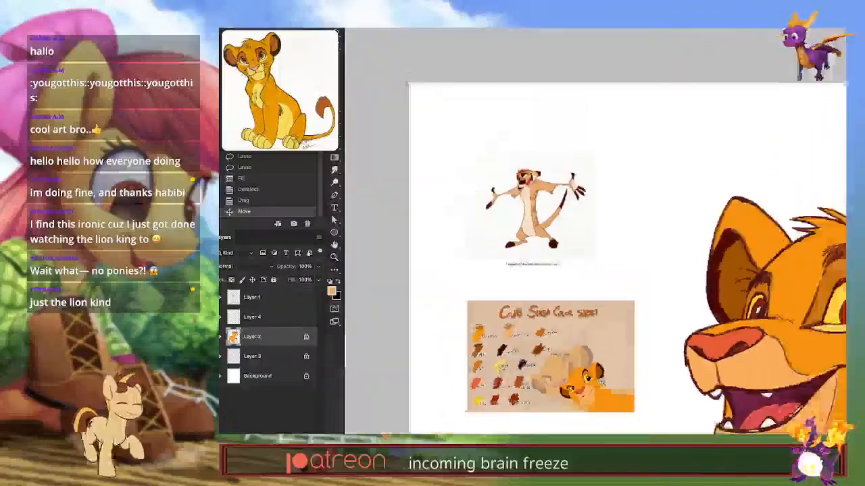
{"action": "left_click_drag", "start_coordinate": [618, 386], "coordinate": [223, 221]}
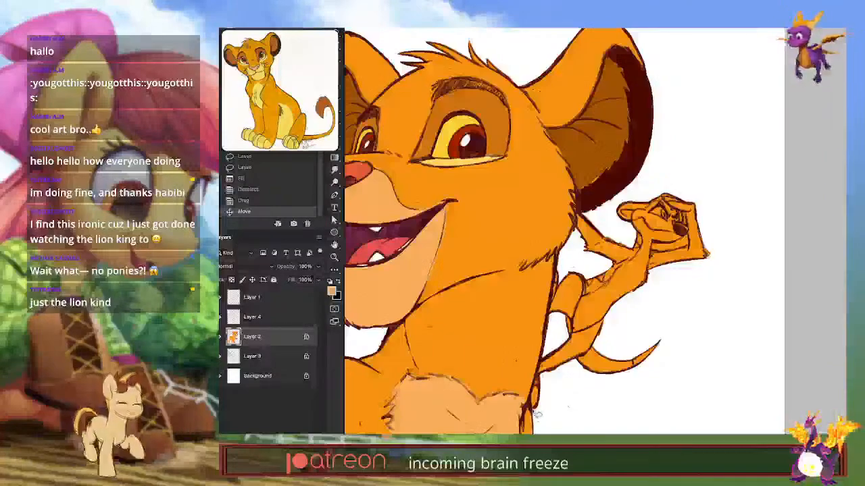
{"action": "mouse_move", "coordinate": [551, 313]}
{"action": "left_mouse_down"}
{"action": "mouse_move", "coordinate": [555, 270]}
{"action": "mouse_move", "coordinate": [578, 214]}
{"action": "mouse_move", "coordinate": [608, 223]}
{"action": "mouse_move", "coordinate": [649, 177]}
{"action": "mouse_move", "coordinate": [706, 338]}
{"action": "mouse_move", "coordinate": [615, 391]}
{"action": "mouse_move", "coordinate": [556, 399]}
{"action": "left_mouse_up"}
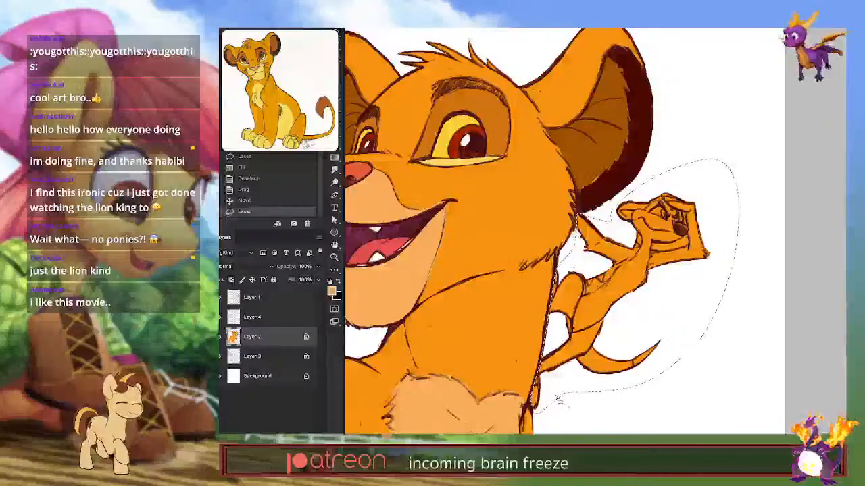
{"action": "key", "text": "alt+BackSpace"}
{"action": "key", "text": "ctrl+d"}
Step: Sample the cream fur colour from the meerkat reference, hide the panels and paint the small meerkat's muzzle, throat and belly cream
{"action": "left_click_drag", "start_coordinate": [576, 354], "coordinate": [747, 440]}
{"action": "left_click_drag", "start_coordinate": [421, 290], "coordinate": [458, 311]}
{"action": "left_click", "coordinate": [348, 172], "text": "alt"}
{"action": "left_click_drag", "start_coordinate": [636, 408], "coordinate": [432, 341]}
{"action": "key", "text": "Tab"}
{"action": "left_click_drag", "start_coordinate": [616, 362], "coordinate": [754, 367]}
{"action": "left_click_drag", "start_coordinate": [647, 367], "coordinate": [661, 370]}
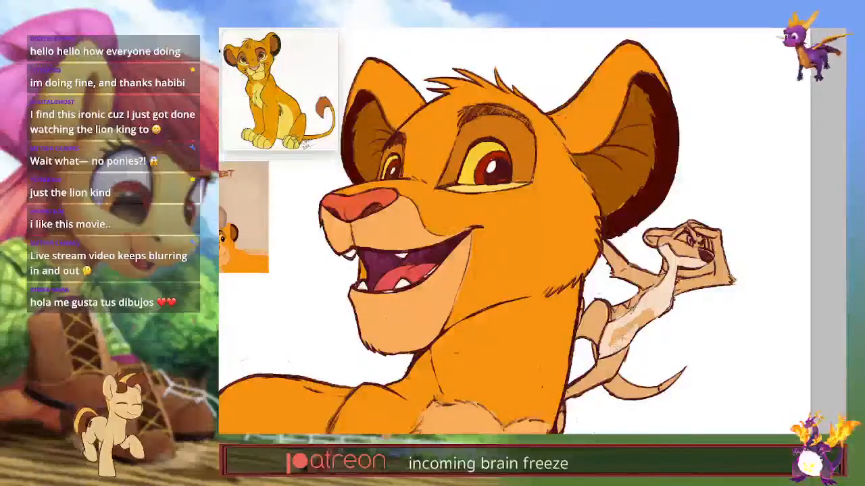
Step: Sample the dark marking colour from the meerkat reference and paint the small meerkat's ear and tail tip with it
{"action": "scroll", "coordinate": [600, 269], "scroll_direction": "down", "scroll_amount": 1}
{"action": "left_click_drag", "start_coordinate": [605, 203], "coordinate": [642, 275]}
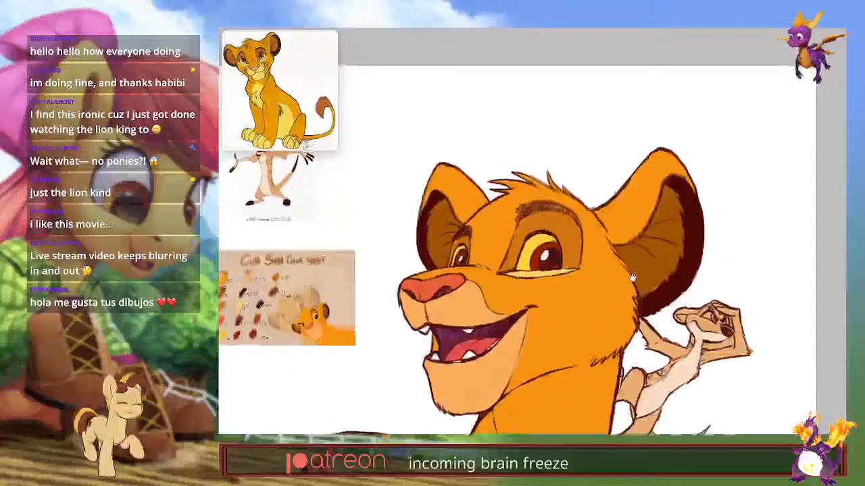
{"action": "scroll", "coordinate": [597, 388], "scroll_direction": "up", "scroll_amount": 1}
{"action": "left_click_drag", "start_coordinate": [595, 386], "coordinate": [622, 418]}
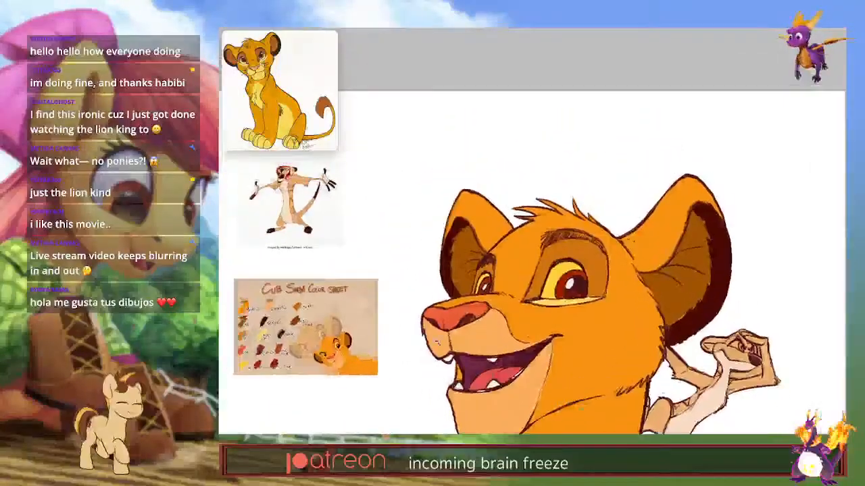
{"action": "left_click_drag", "start_coordinate": [568, 353], "coordinate": [524, 260]}
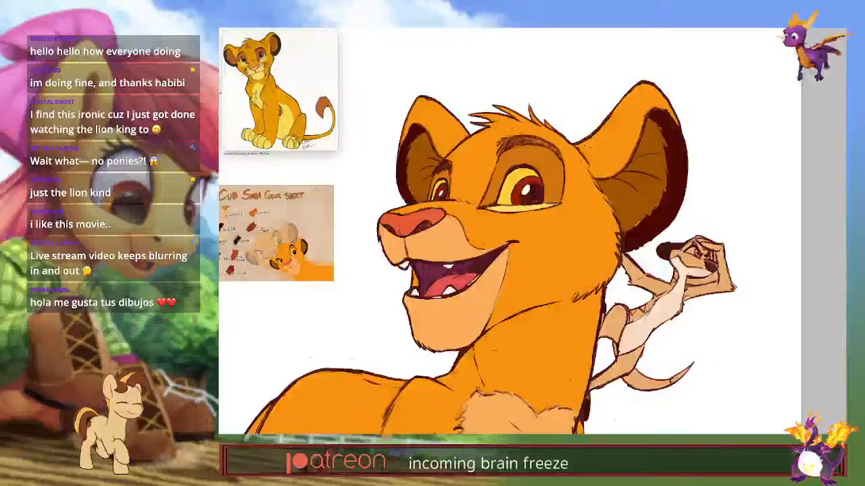
{"action": "left_click_drag", "start_coordinate": [675, 379], "coordinate": [688, 367]}
Step: Resample a dark marking tone from the meerkat reference and darken the small meerkat's tail tip
{"action": "left_click_drag", "start_coordinate": [477, 316], "coordinate": [607, 399]}
{"action": "left_click", "coordinate": [379, 188], "text": "alt"}
{"action": "left_click_drag", "start_coordinate": [728, 392], "coordinate": [578, 284]}
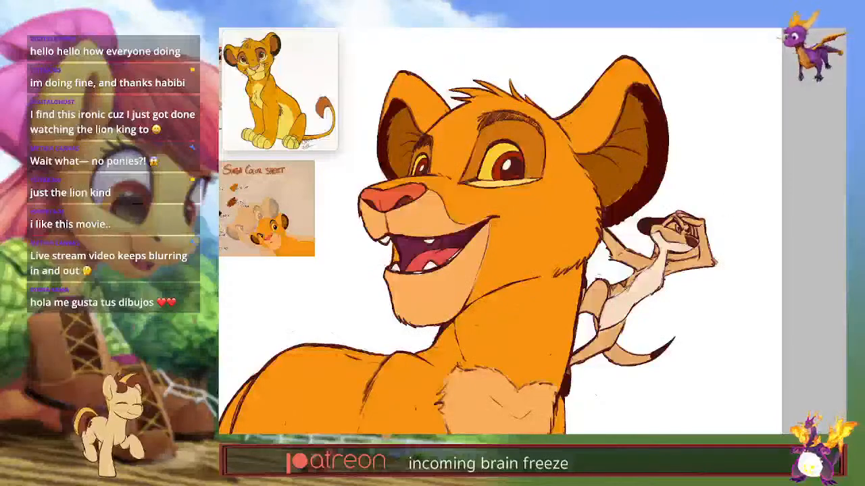
Step: Sample the red-brown hair colour from the meerkat reference and paint the top of the small meerkat's head with it
{"action": "left_click_drag", "start_coordinate": [316, 154], "coordinate": [492, 228]}
{"action": "left_click", "coordinate": [390, 125]}
{"action": "scroll", "coordinate": [373, 115], "scroll_direction": "up", "scroll_amount": 5}
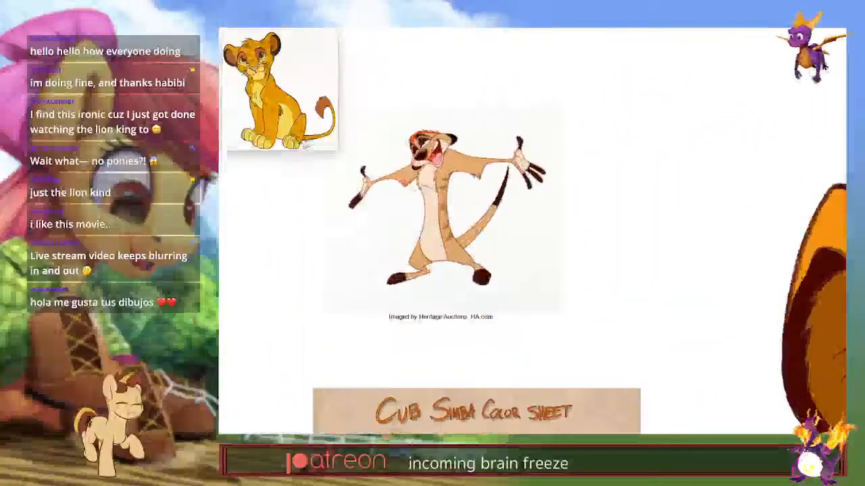
{"action": "left_click", "coordinate": [414, 137], "text": "alt"}
{"action": "scroll", "coordinate": [426, 143], "scroll_direction": "down", "scroll_amount": 3}
{"action": "left_click_drag", "start_coordinate": [608, 405], "coordinate": [299, 263]}
{"action": "left_click_drag", "start_coordinate": [597, 348], "coordinate": [449, 374]}
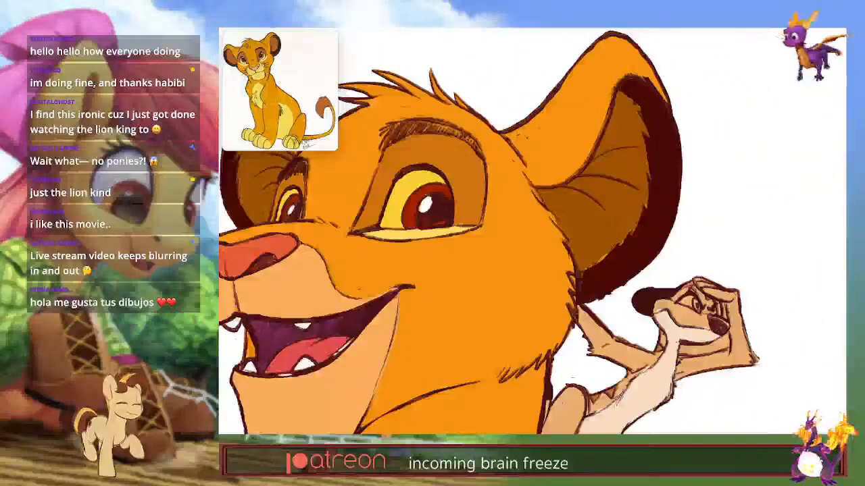
{"action": "mouse_move", "coordinate": [686, 285]}
{"action": "left_mouse_down"}
{"action": "mouse_move", "coordinate": [736, 293]}
{"action": "mouse_move", "coordinate": [711, 285]}
{"action": "left_mouse_up"}
{"action": "left_click_drag", "start_coordinate": [758, 259], "coordinate": [717, 272]}
Step: Sample further facial marking colours from the meerkat reference and paint the small meerkat's forehead and eye patches
{"action": "left_click_drag", "start_coordinate": [480, 204], "coordinate": [662, 313]}
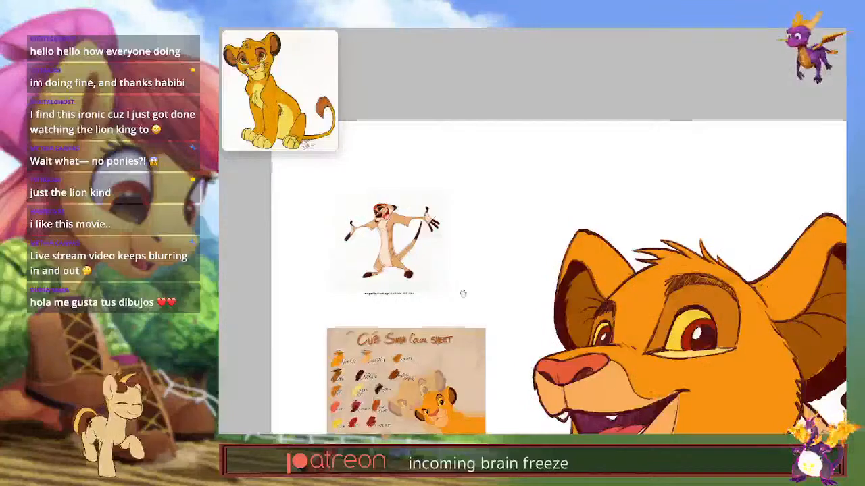
{"action": "left_click_drag", "start_coordinate": [637, 420], "coordinate": [414, 397]}
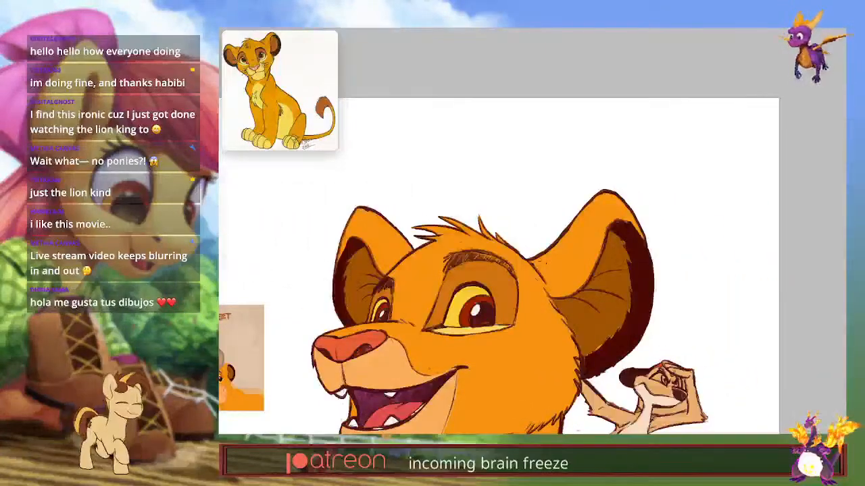
{"action": "left_click_drag", "start_coordinate": [669, 365], "coordinate": [661, 366]}
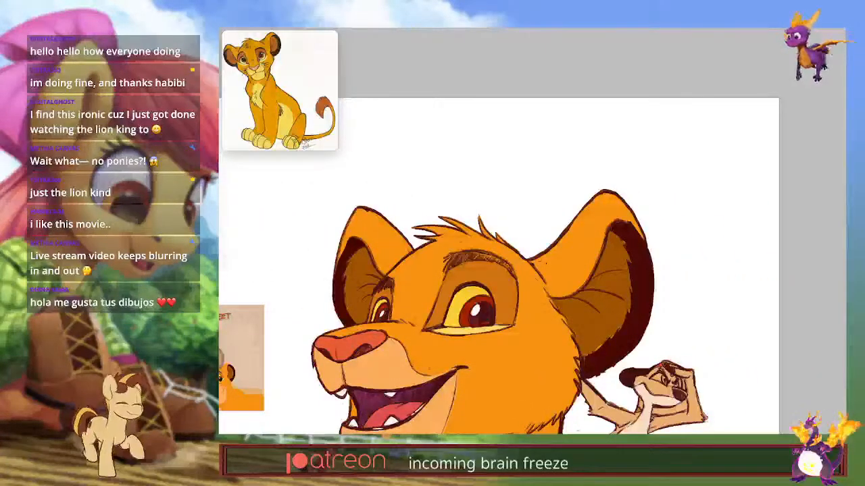
{"action": "left_click_drag", "start_coordinate": [650, 326], "coordinate": [843, 313]}
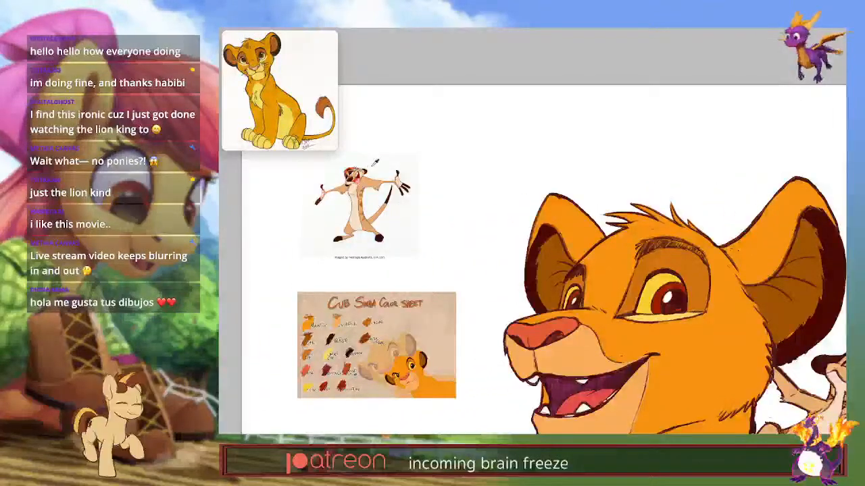
{"action": "left_click_drag", "start_coordinate": [432, 339], "coordinate": [280, 311]}
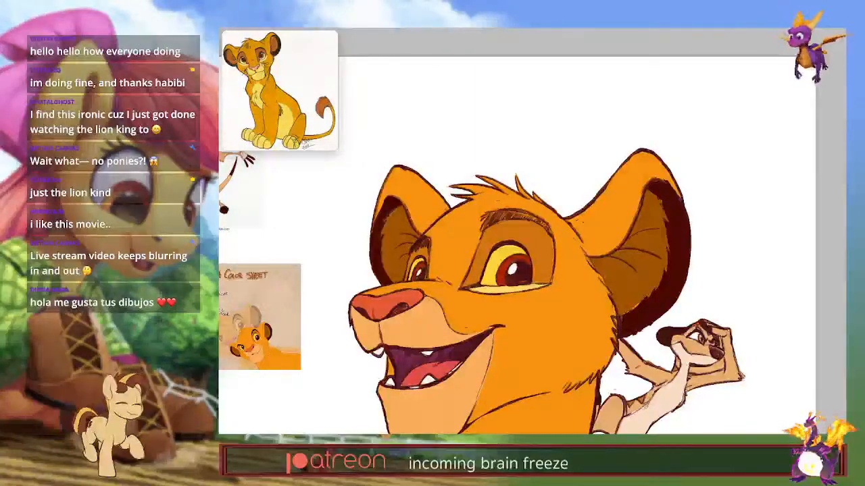
{"action": "key", "text": "Tab"}
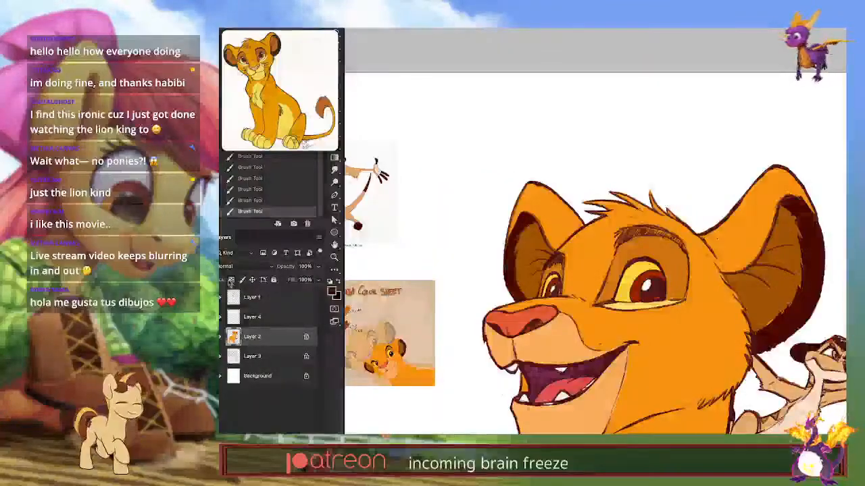
{"action": "key", "text": "Tab"}
{"action": "left_click_drag", "start_coordinate": [520, 270], "coordinate": [529, 230]}
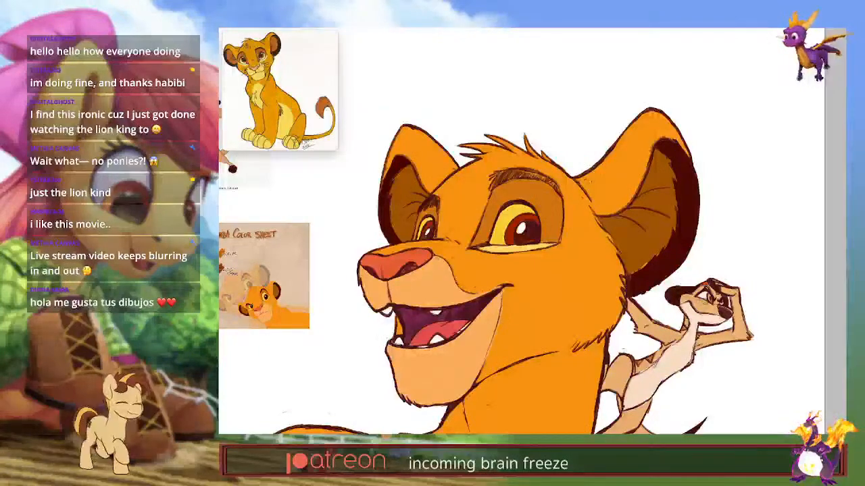
{"action": "left_click", "coordinate": [687, 298], "text": "alt"}
{"action": "scroll", "coordinate": [687, 298], "scroll_direction": "down", "scroll_amount": 2}
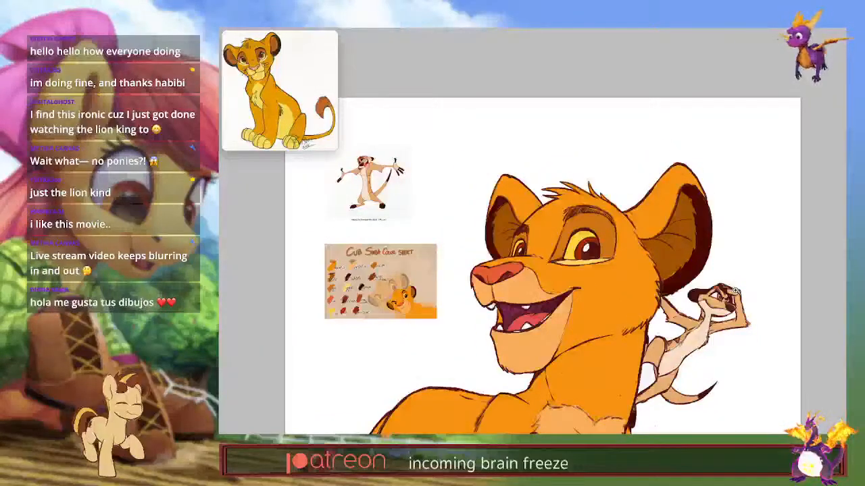
Step: Delete the white-background meerkat reference and place the blue-background meerkat image above the color sheet instead
{"action": "left_click", "coordinate": [371, 186], "text": "ctrl"}
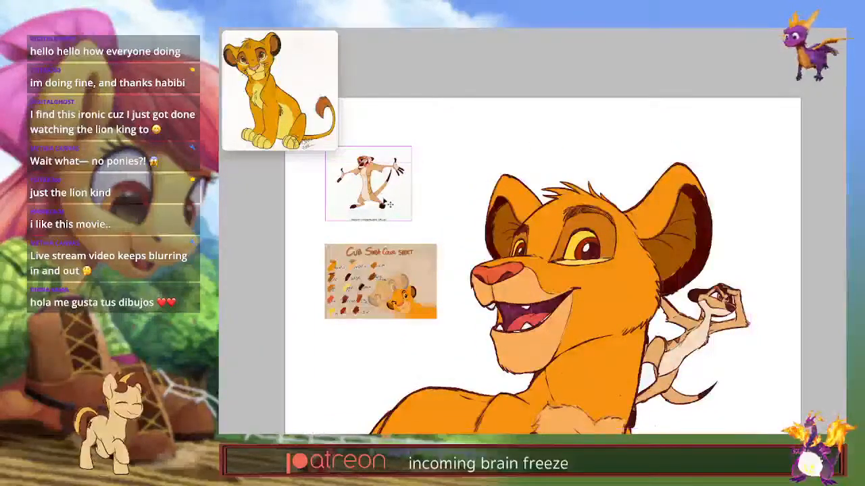
{"action": "key", "text": "Delete"}
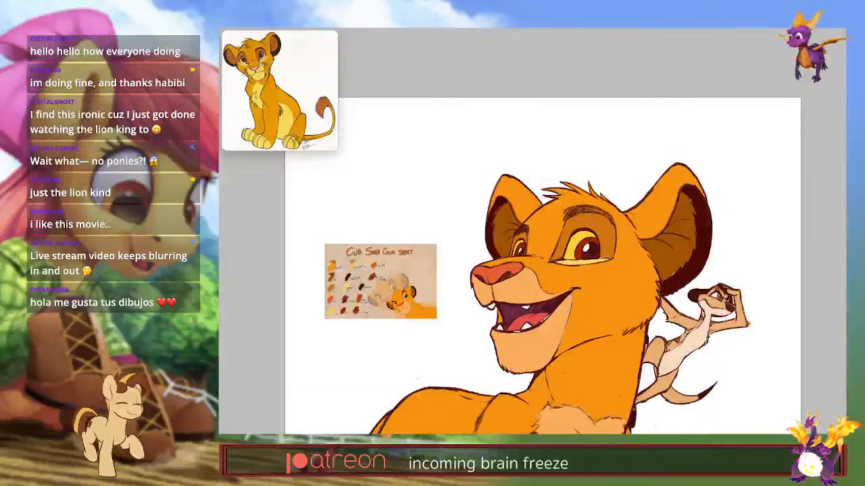
{"action": "left_click_drag", "start_coordinate": [492, 155], "coordinate": [450, 156]}
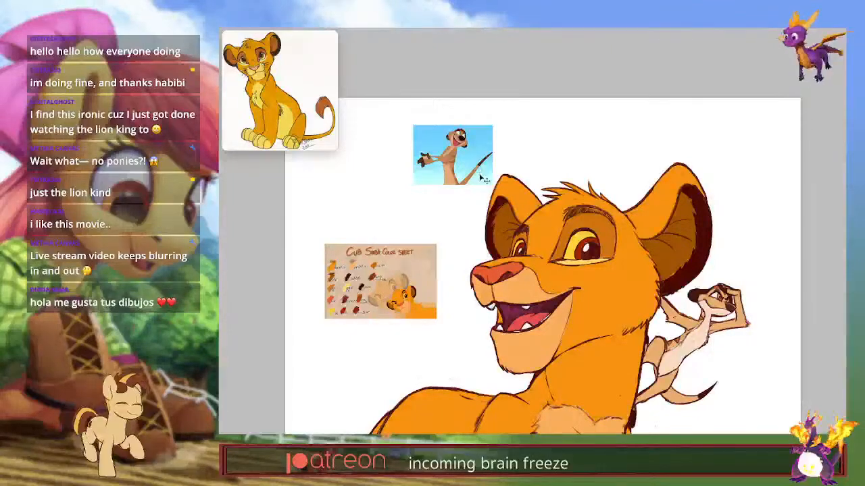
{"action": "left_click_drag", "start_coordinate": [480, 179], "coordinate": [430, 200]}
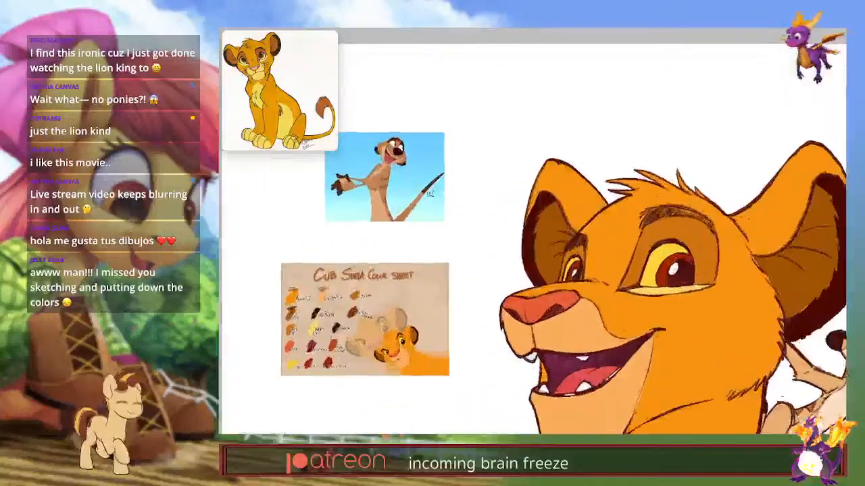
Step: Sample the brown fur colour from the new meerkat reference and recolour the small meerkat's tan fur with it on Layer 2
{"action": "left_click", "coordinate": [386, 171], "text": "alt"}
{"action": "left_click_drag", "start_coordinate": [488, 382], "coordinate": [342, 259]}
{"action": "key", "text": "Tab"}
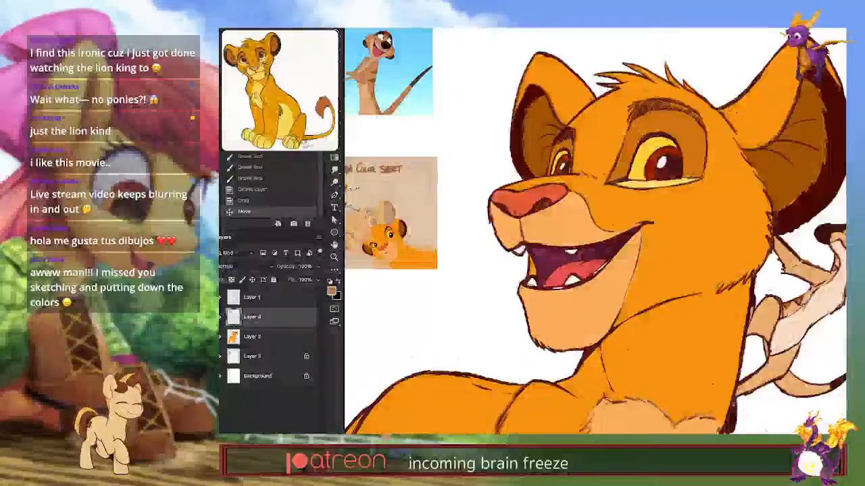
{"action": "key", "text": "Tab"}
{"action": "left_click_drag", "start_coordinate": [587, 380], "coordinate": [596, 358]}
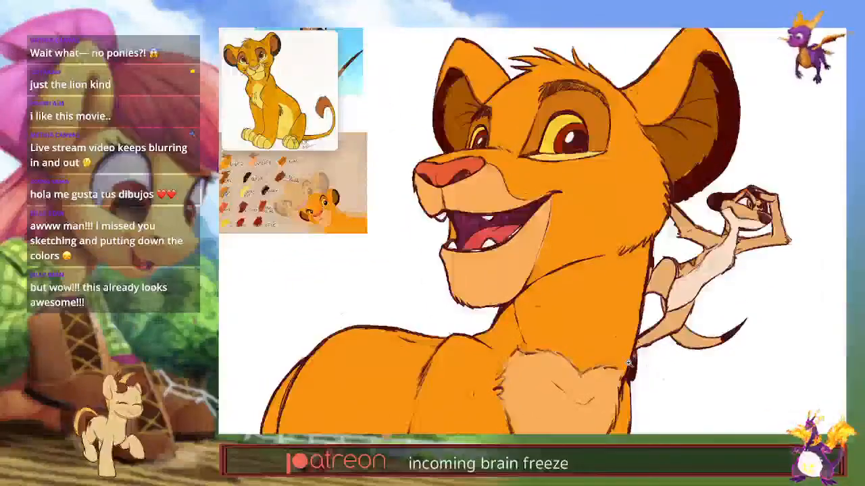
{"action": "left_click_drag", "start_coordinate": [743, 297], "coordinate": [731, 307]}
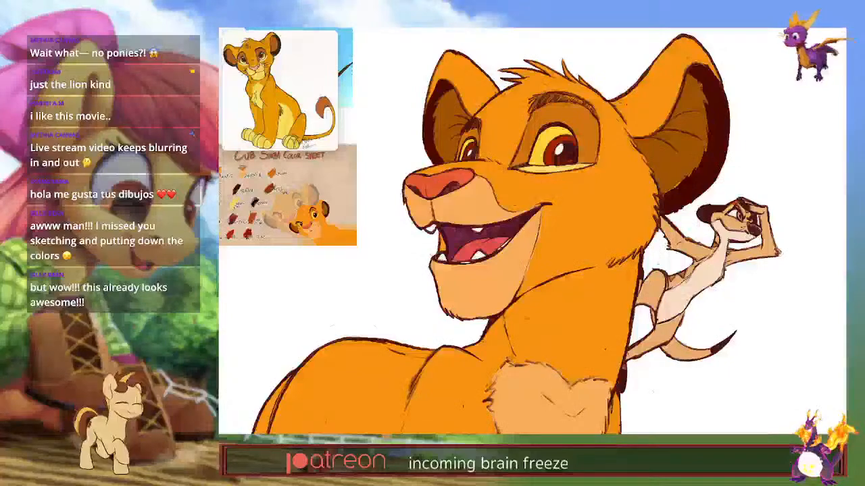
{"action": "key", "text": "Tab"}
{"action": "left_click", "coordinate": [268, 341]}
{"action": "key", "text": "Tab"}
{"action": "key", "text": "Tab"}
{"action": "left_click", "coordinate": [270, 356]}
{"action": "key", "text": "Tab"}
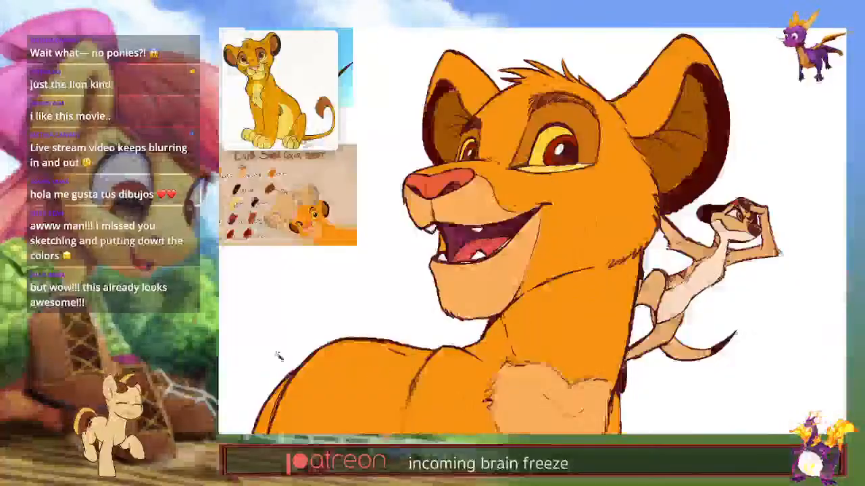
{"action": "key", "text": "Tab"}
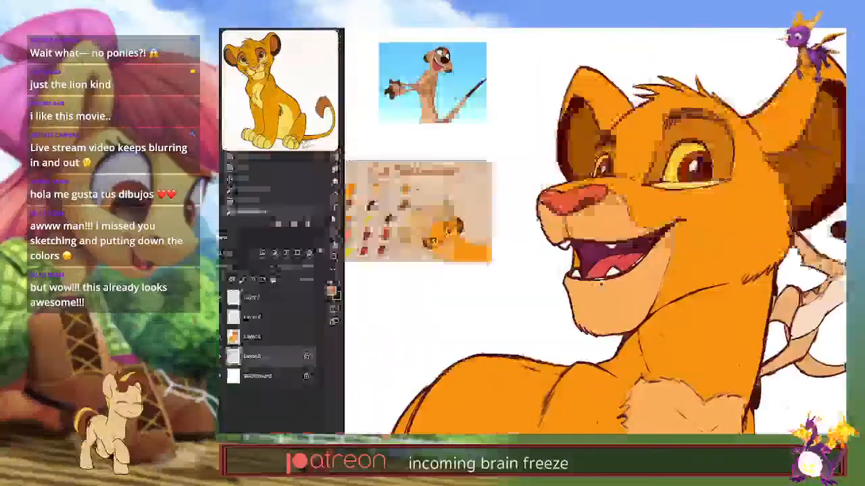
{"action": "key", "text": "Tab"}
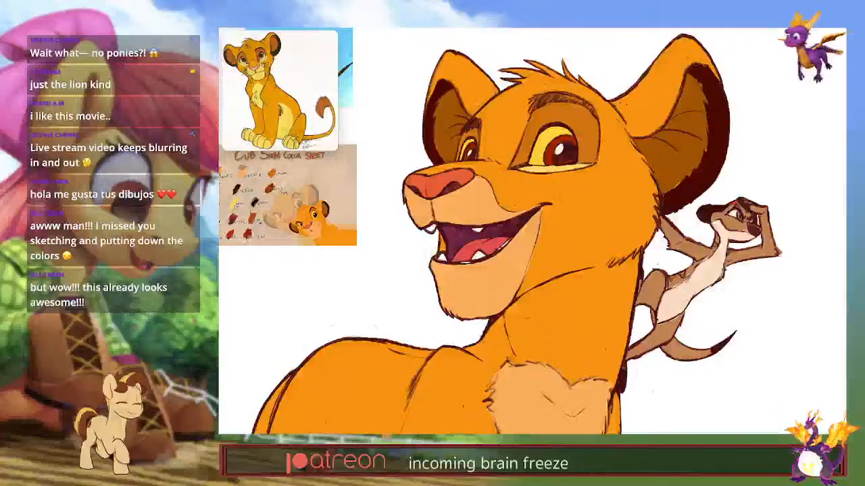
Step: Resample the body fur from the blue-background reference, refine the small meerkat's fur tone and lock Layer 2's transparent pixels
{"action": "left_click_drag", "start_coordinate": [405, 202], "coordinate": [565, 284]}
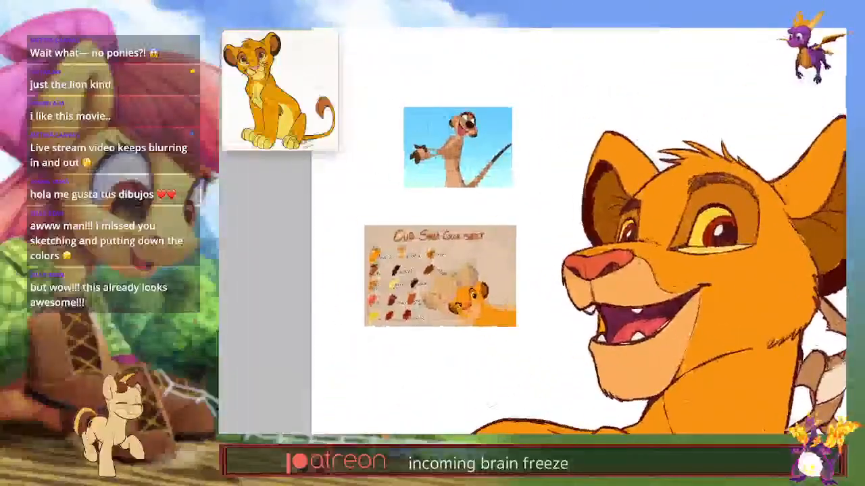
{"action": "left_click", "coordinate": [460, 149], "text": "alt"}
{"action": "left_click_drag", "start_coordinate": [473, 169], "coordinate": [320, 108]}
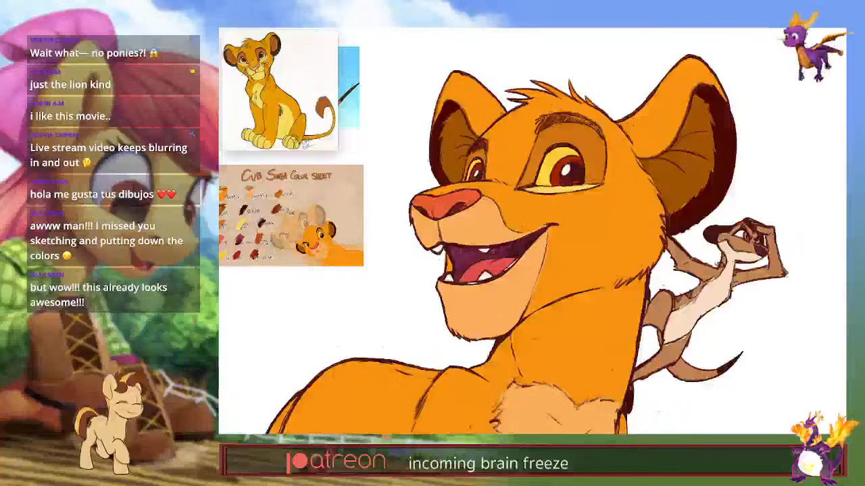
{"action": "key", "text": "Tab"}
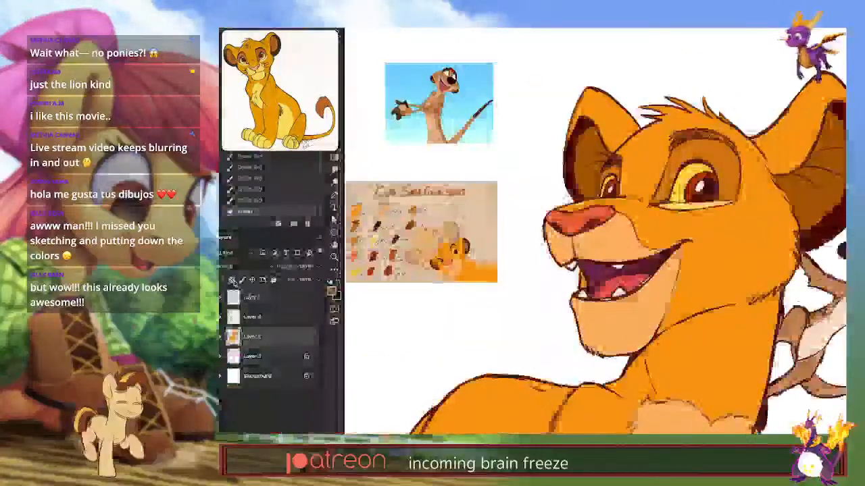
{"action": "key", "text": "Tab"}
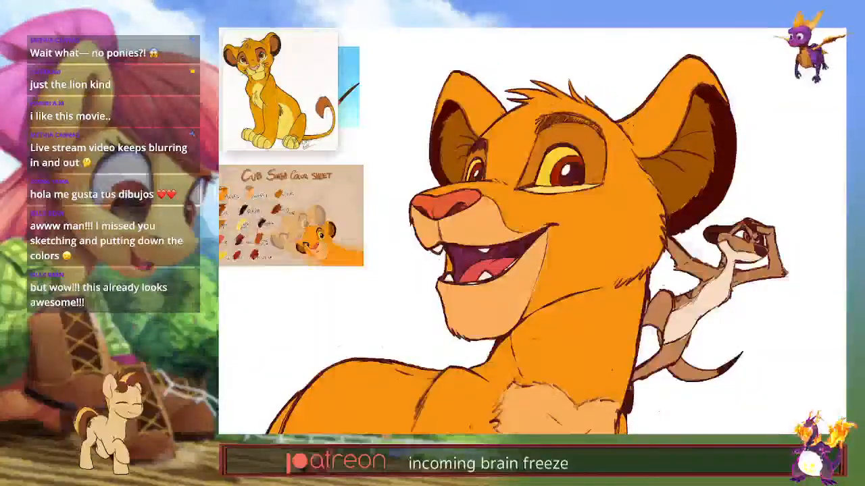
Step: Sample the belly colour from the meerkat reference and try selecting the small meerkat's belly on Layer 2 with the Magic Wand
{"action": "left_click_drag", "start_coordinate": [629, 260], "coordinate": [753, 305]}
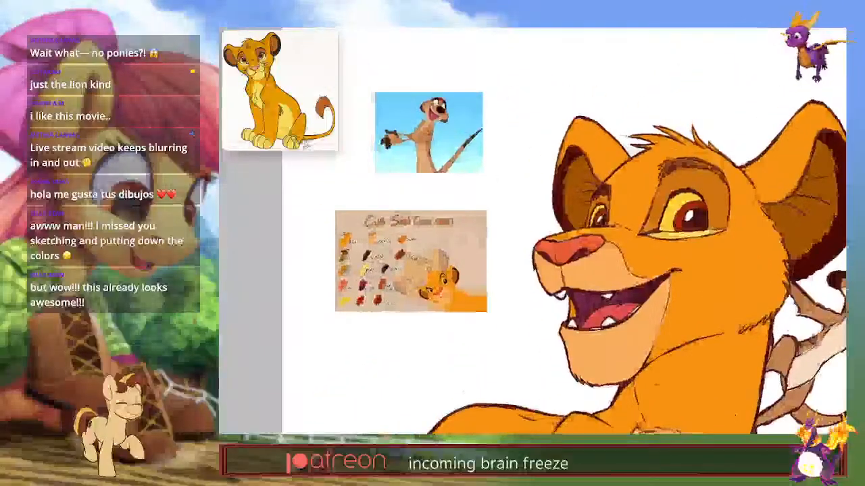
{"action": "left_click_drag", "start_coordinate": [551, 414], "coordinate": [399, 351]}
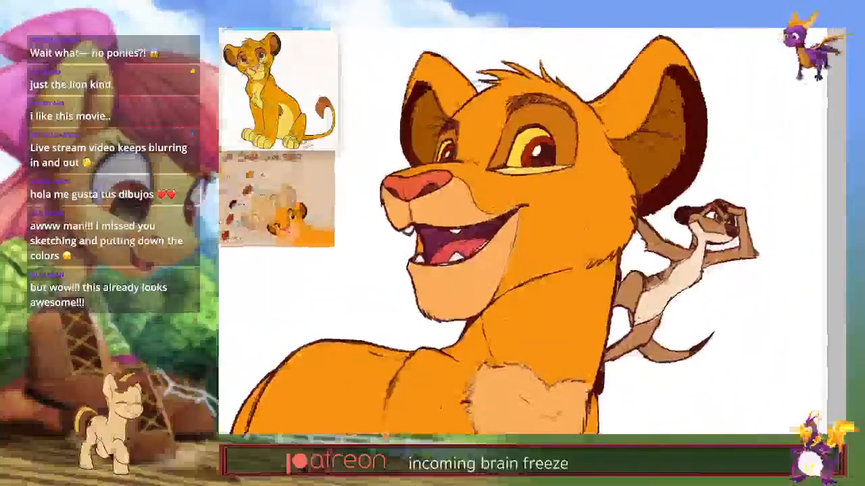
{"action": "key", "text": "Tab"}
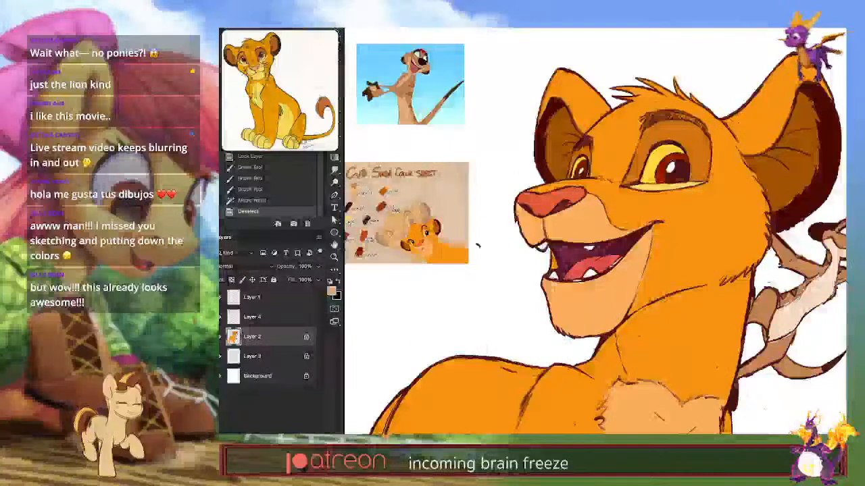
{"action": "key", "text": "Tab"}
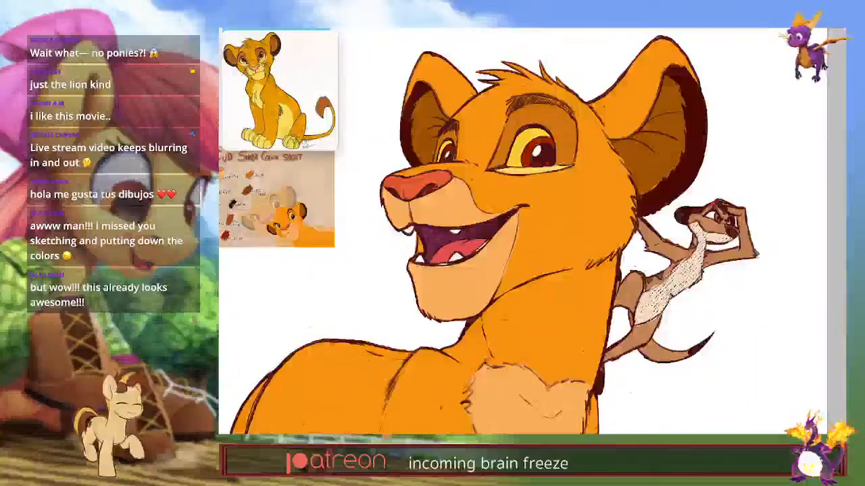
{"action": "key", "text": "Tab"}
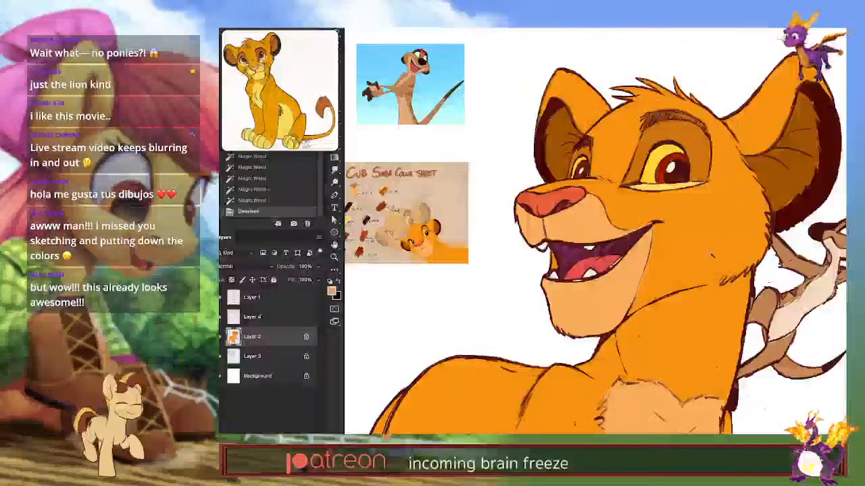
{"action": "key", "text": "Tab"}
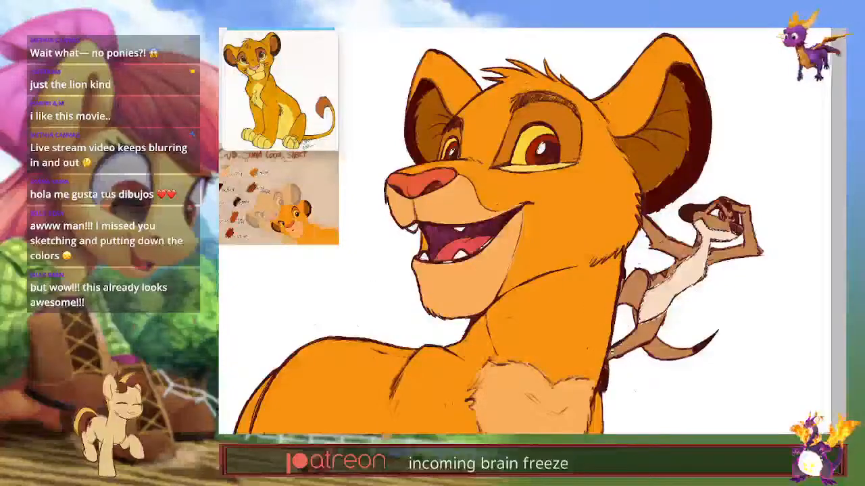
Step: Recolour the small meerkat's cream belly with a darker, warmer tan on Layer 2
{"action": "scroll", "coordinate": [551, 118], "scroll_direction": "down", "scroll_amount": 3}
{"action": "scroll", "coordinate": [635, 200], "scroll_direction": "up", "scroll_amount": 3}
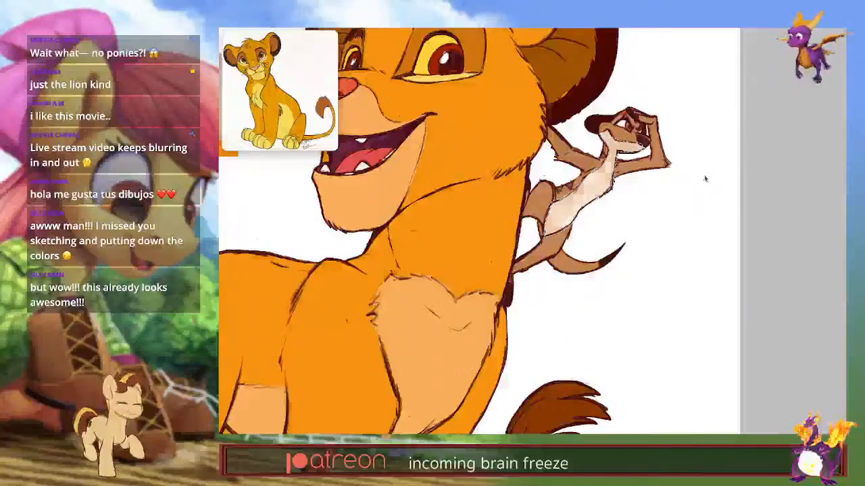
{"action": "left_click_drag", "start_coordinate": [583, 309], "coordinate": [659, 352]}
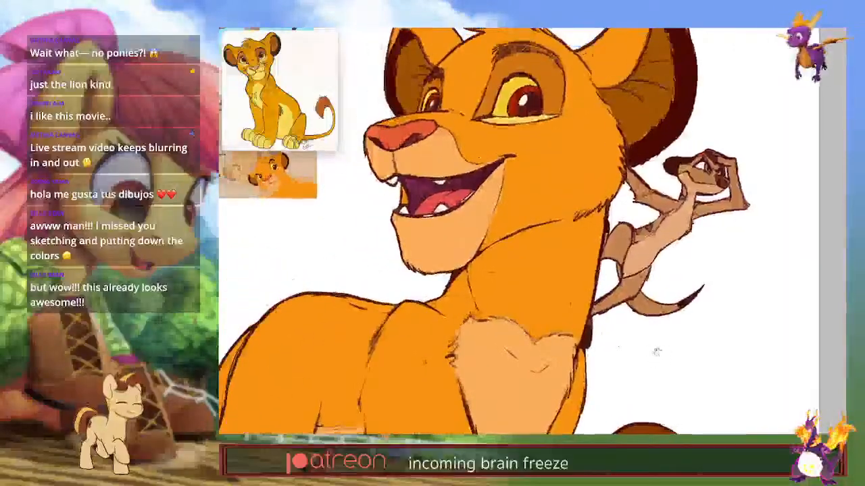
{"action": "left_click_drag", "start_coordinate": [617, 315], "coordinate": [630, 373]}
{"action": "left_click", "coordinate": [713, 224], "text": "alt"}
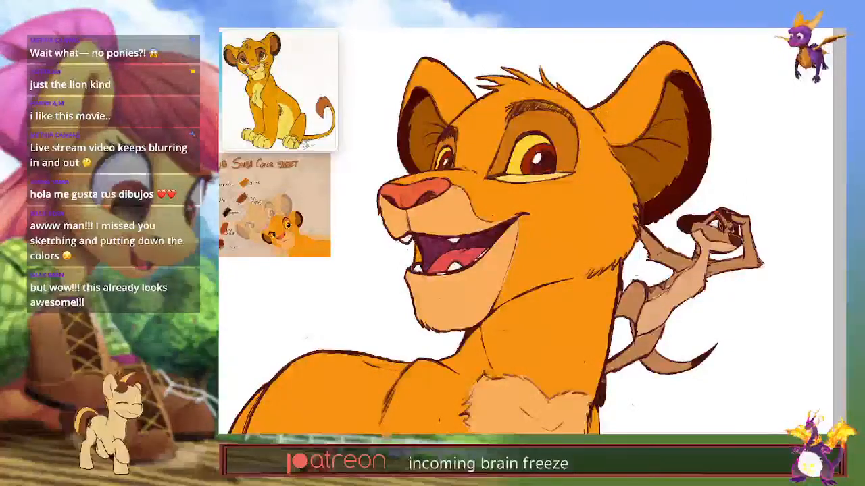
Step: Sample the dark paw colour from the blue-background meerkat reference and compare the reference with the small meerkat's colours
{"action": "left_click_drag", "start_coordinate": [419, 195], "coordinate": [662, 339]}
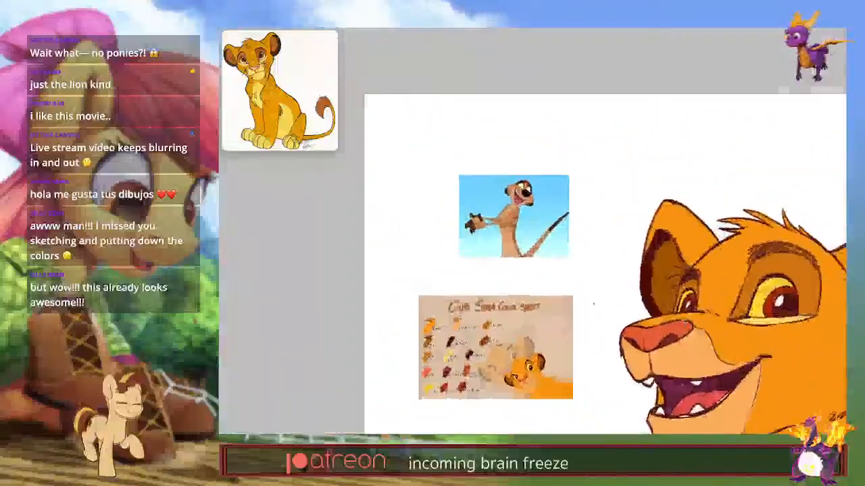
{"action": "left_click", "coordinate": [472, 223], "text": "alt"}
{"action": "left_click_drag", "start_coordinate": [619, 297], "coordinate": [392, 226]}
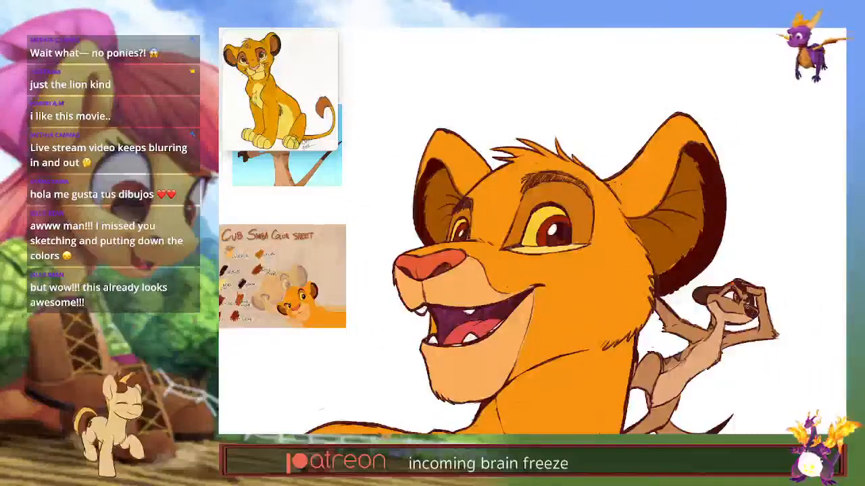
{"action": "left_click_drag", "start_coordinate": [532, 252], "coordinate": [521, 208]}
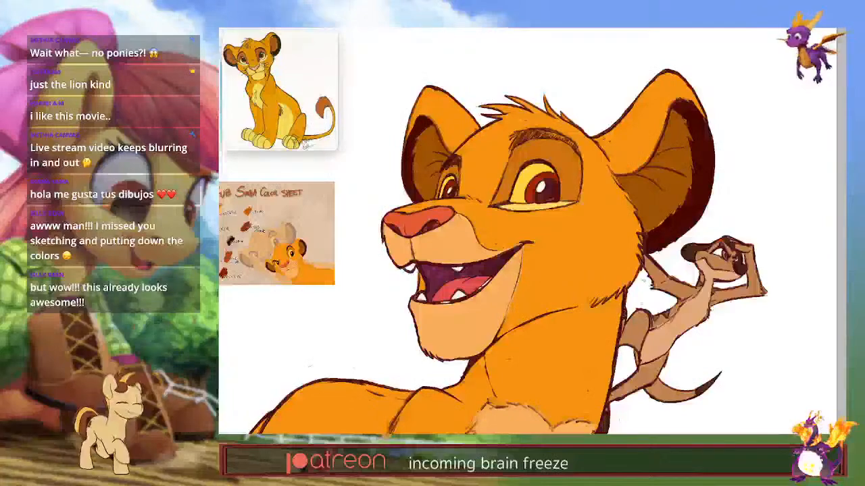
{"action": "left_click_drag", "start_coordinate": [625, 389], "coordinate": [639, 396]}
{"action": "left_click_drag", "start_coordinate": [487, 256], "coordinate": [642, 351]}
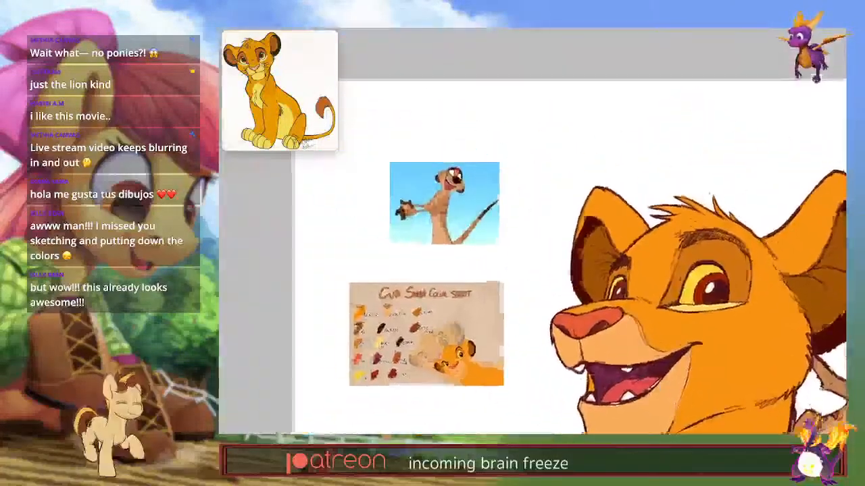
{"action": "left_click_drag", "start_coordinate": [641, 392], "coordinate": [452, 252]}
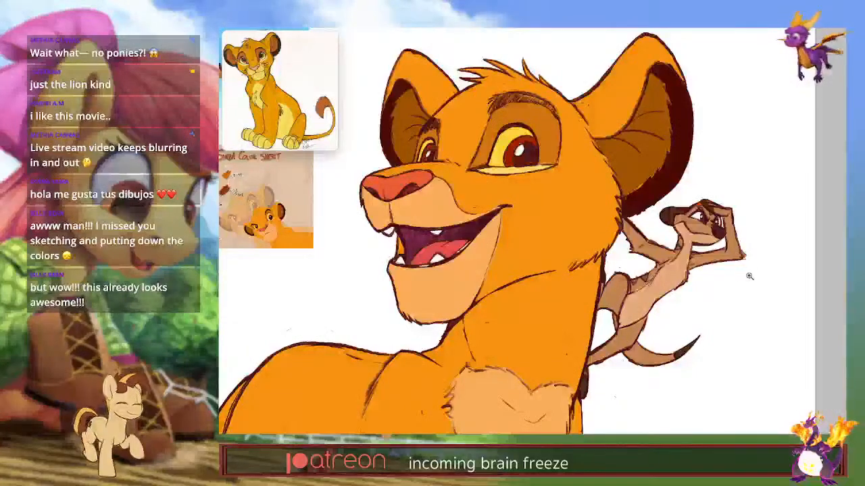
{"action": "left_click_drag", "start_coordinate": [749, 276], "coordinate": [712, 285]}
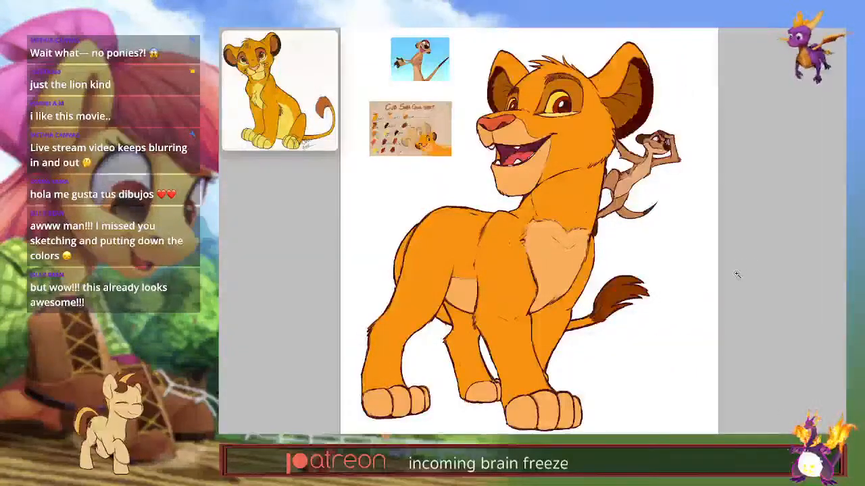
Step: Delete the layers holding the blue-background meerkat reference and the cub colour sheet
{"action": "left_click", "coordinate": [435, 66], "text": "ctrl"}
{"action": "key", "text": "Delete"}
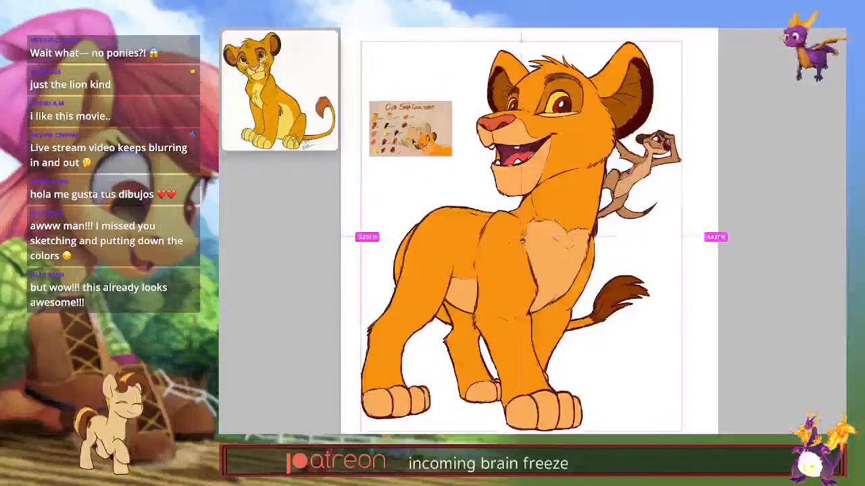
{"action": "key", "text": "Tab"}
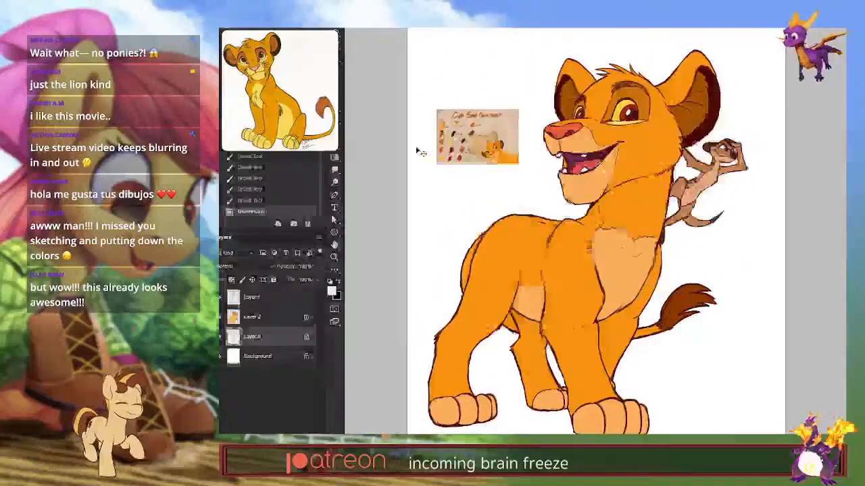
{"action": "key", "text": "Delete"}
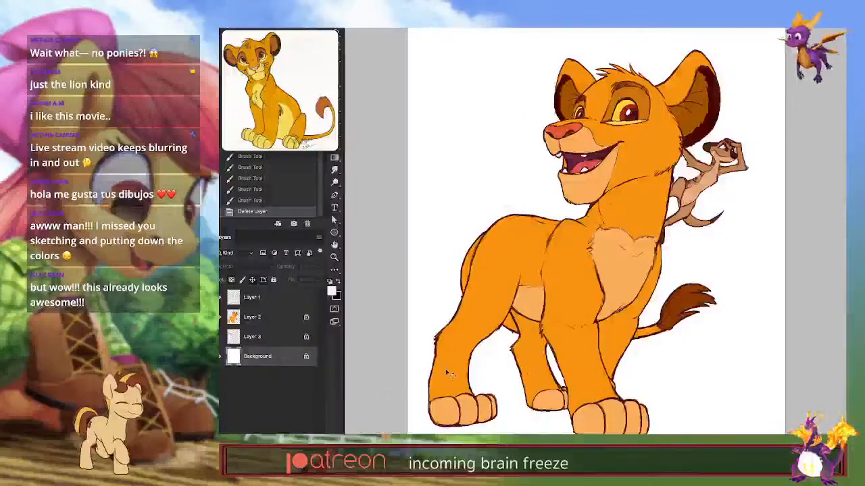
Step: Fill a full-width ground strip behind the lion cub's paws with pale sand on the Background layer and deselect
{"action": "left_click_drag", "start_coordinate": [380, 372], "coordinate": [804, 442]}
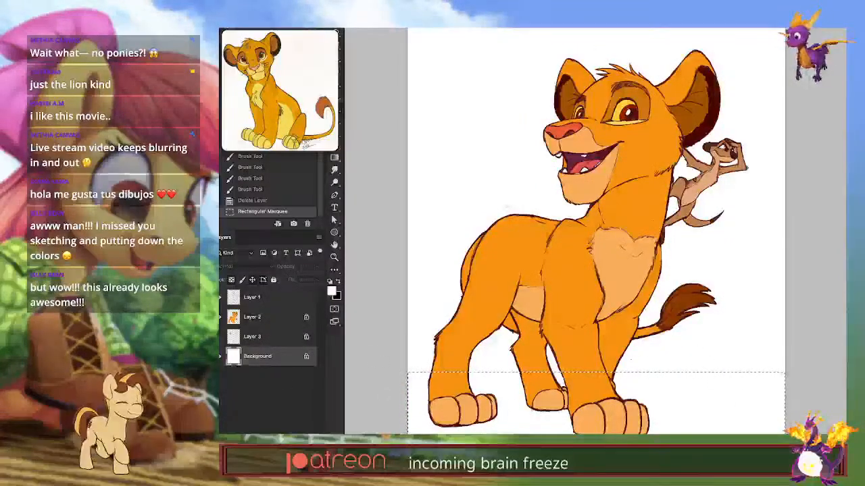
{"action": "right_click", "coordinate": [633, 363], "text": "alt+shift"}
{"action": "left_click_drag", "start_coordinate": [633, 363], "coordinate": [677, 360]}
{"action": "key", "text": "alt+BackSpace"}
{"action": "key", "text": "ctrl+d"}
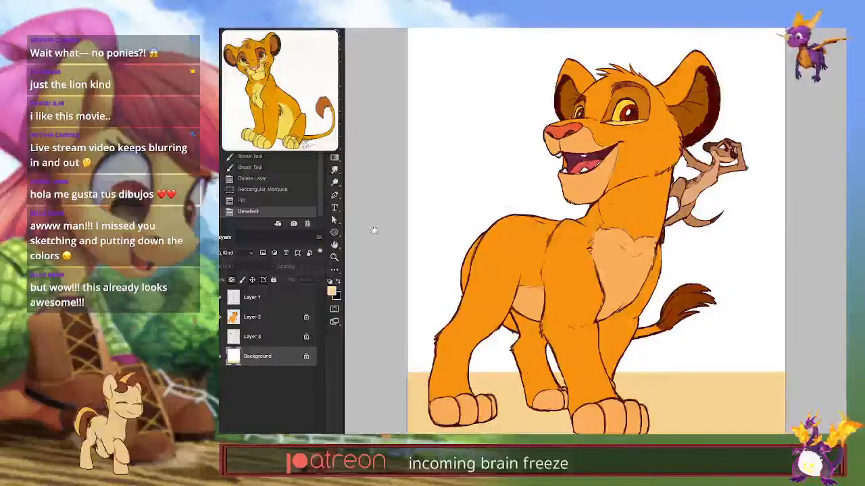
Step: Select the whole area above the sand strip on the Background layer and fill it with a light sky blue
{"action": "left_click_drag", "start_coordinate": [411, 335], "coordinate": [764, 91]}
{"action": "left_click_drag", "start_coordinate": [787, 41], "coordinate": [805, 375]}
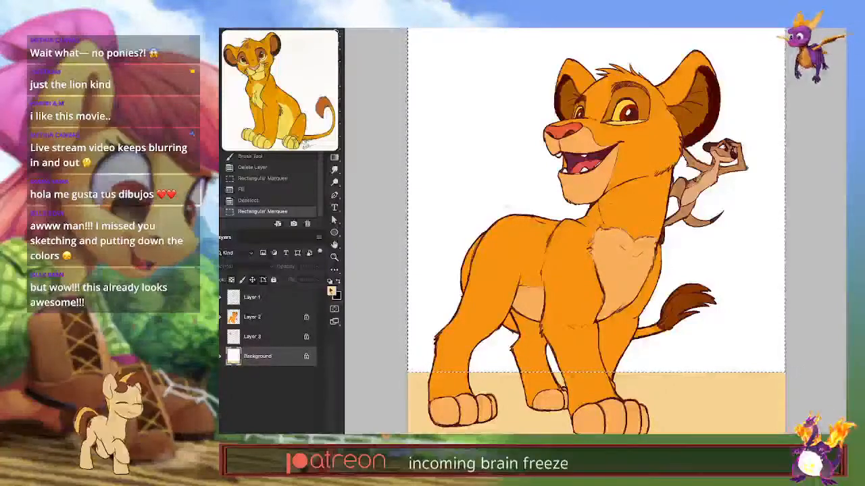
{"action": "left_click", "coordinate": [332, 291]}
{"action": "left_click_drag", "start_coordinate": [550, 393], "coordinate": [550, 337]}
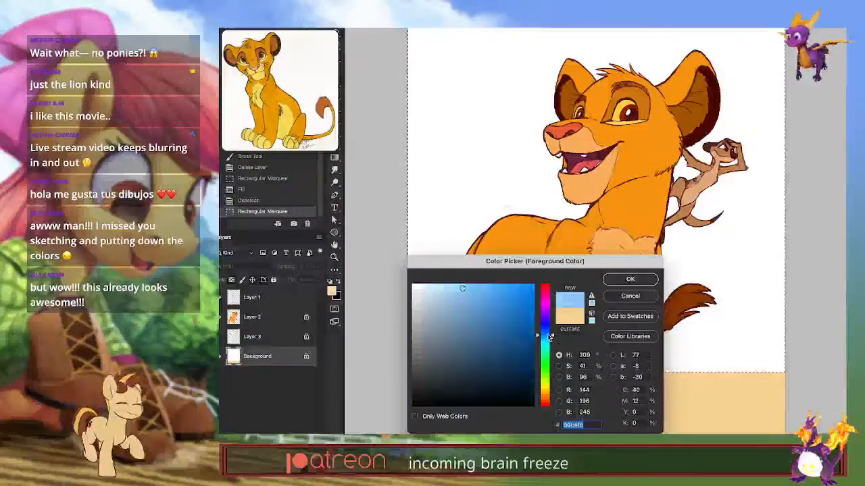
{"action": "left_click", "coordinate": [472, 284]}
{"action": "left_click", "coordinate": [631, 280]}
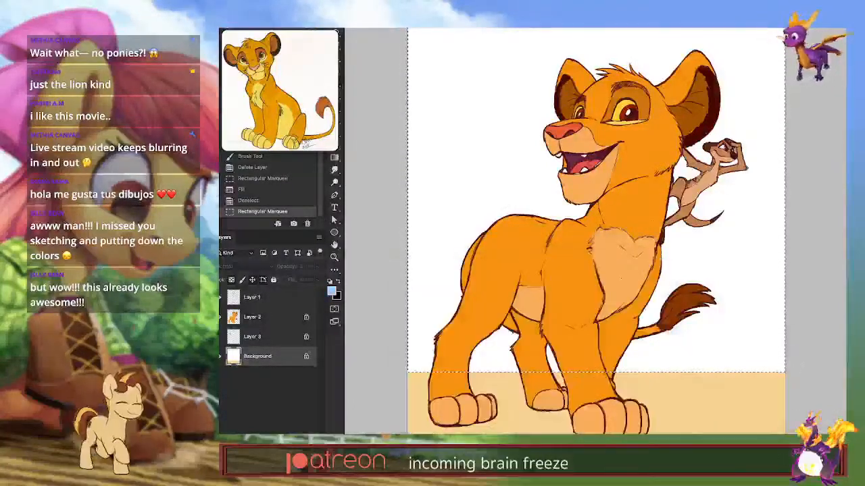
{"action": "key", "text": "alt+BackSpace"}
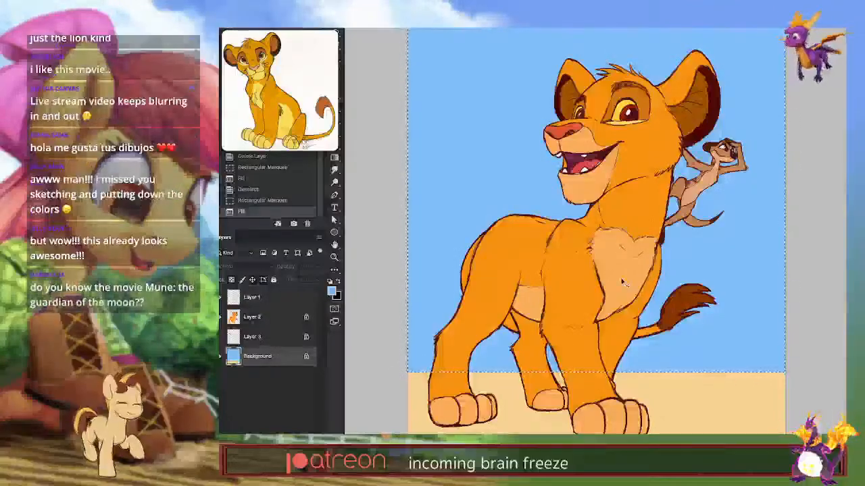
Step: Lighten the blue sky with Hue/Saturation, using saturation +14, lightness +39 and a slight hue shift toward cyan, and deselect
{"action": "key", "text": "ctrl+u"}
{"action": "left_click_drag", "start_coordinate": [720, 308], "coordinate": [728, 288]}
{"action": "left_click_drag", "start_coordinate": [720, 266], "coordinate": [716, 267]}
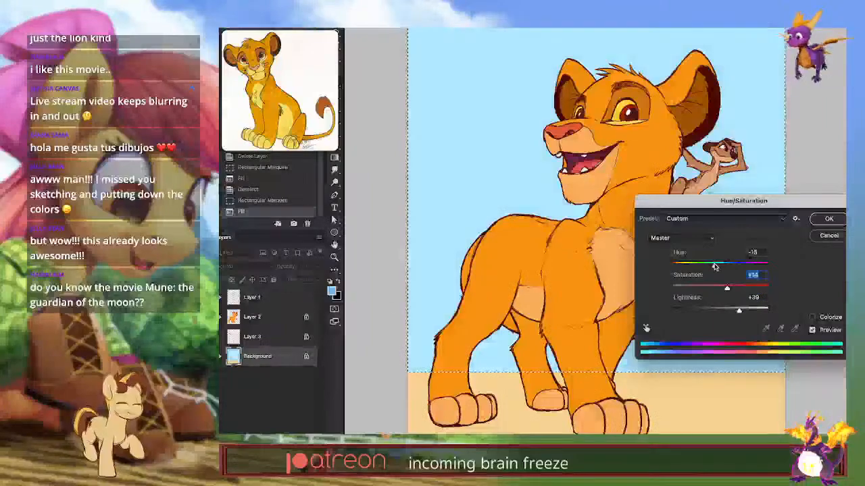
{"action": "left_click", "coordinate": [829, 218]}
{"action": "key", "text": "ctrl+d"}
{"action": "key", "text": "ctrl+0"}
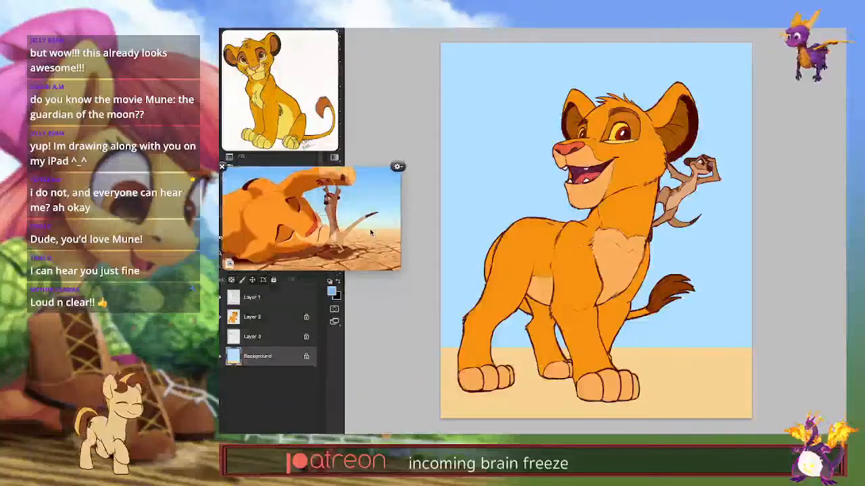
Step: Place the movie screenshot of the lion and meerkat above the Background layer, scaled down and positioned beside the cub's face
{"action": "left_click_drag", "start_coordinate": [400, 269], "coordinate": [419, 283]}
{"action": "left_click_drag", "start_coordinate": [381, 253], "coordinate": [376, 247]}
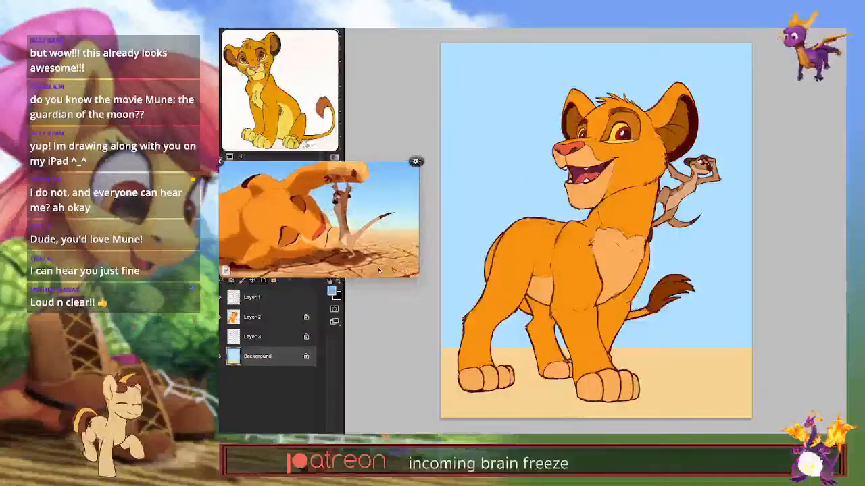
{"action": "left_click_drag", "start_coordinate": [224, 270], "coordinate": [489, 140]}
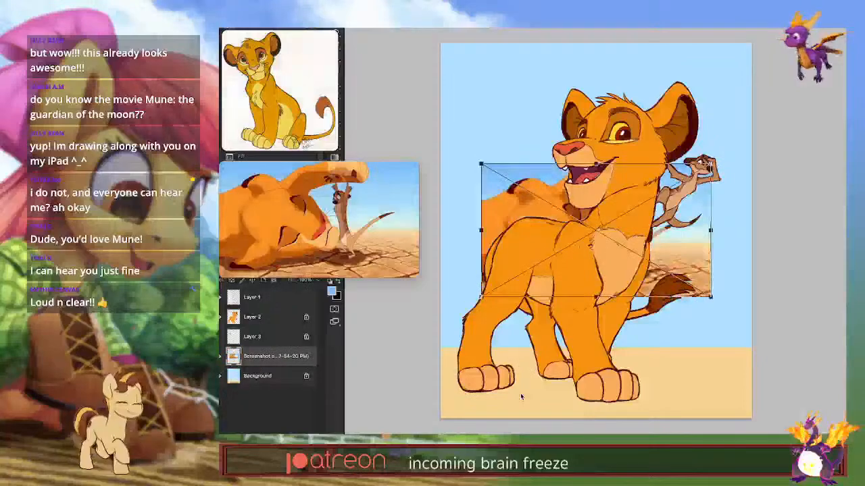
{"action": "left_click_drag", "start_coordinate": [711, 297], "coordinate": [619, 244]}
{"action": "left_click_drag", "start_coordinate": [582, 222], "coordinate": [530, 143]}
{"action": "left_click_drag", "start_coordinate": [566, 167], "coordinate": [533, 154]}
{"action": "key", "text": "Return"}
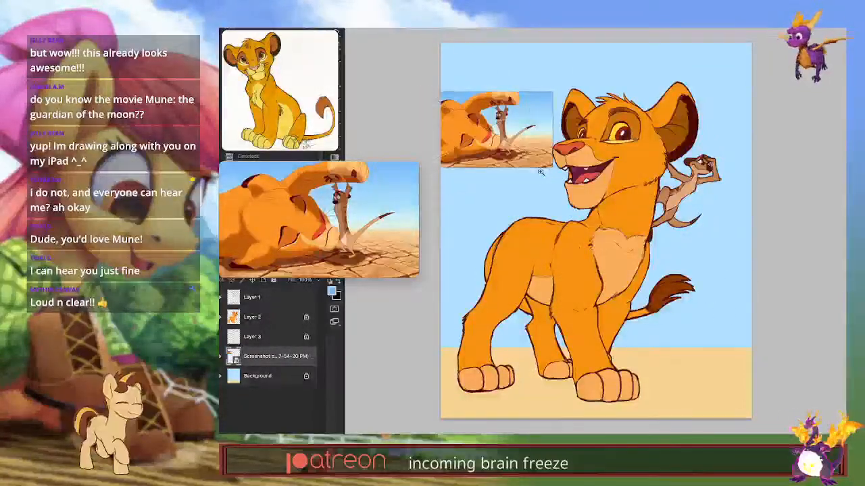
Step: Recolour the small meerkat's fur and belly on Layer 2 with lighter tones sampled from the meerkat in the placed screenshot
{"action": "left_click", "coordinate": [509, 143], "text": "alt"}
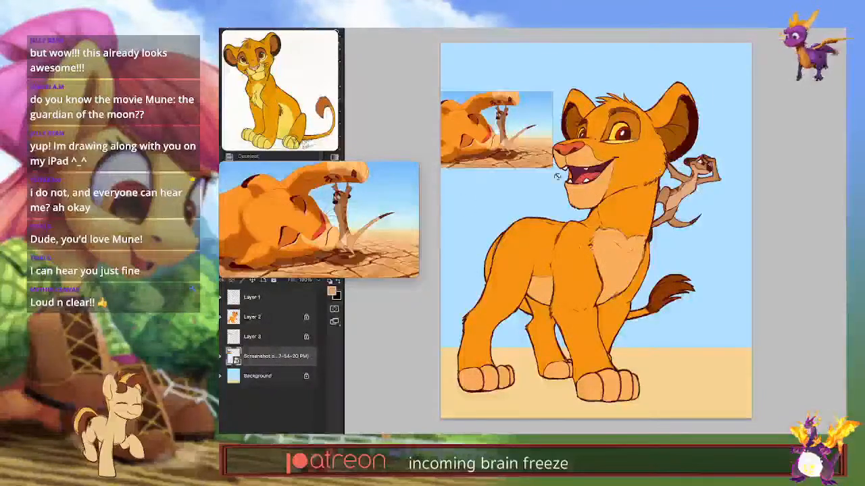
{"action": "left_click", "coordinate": [281, 330]}
{"action": "left_click", "coordinate": [282, 317]}
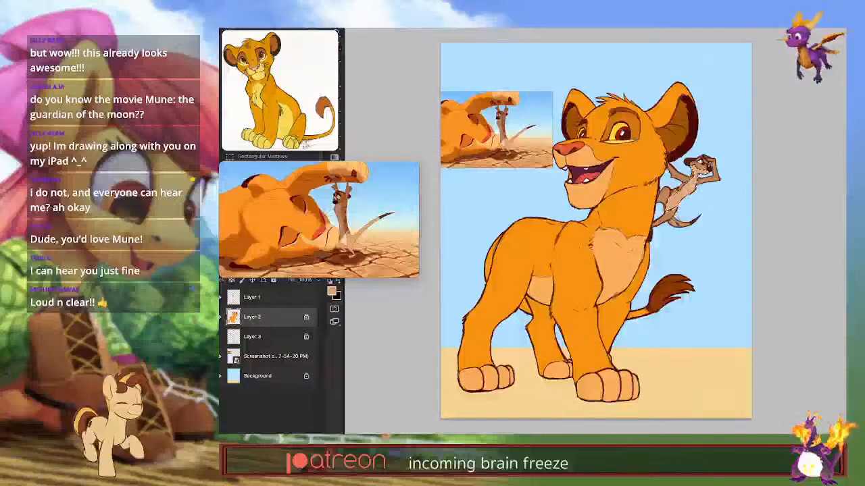
{"action": "key", "text": "ctrl+u"}
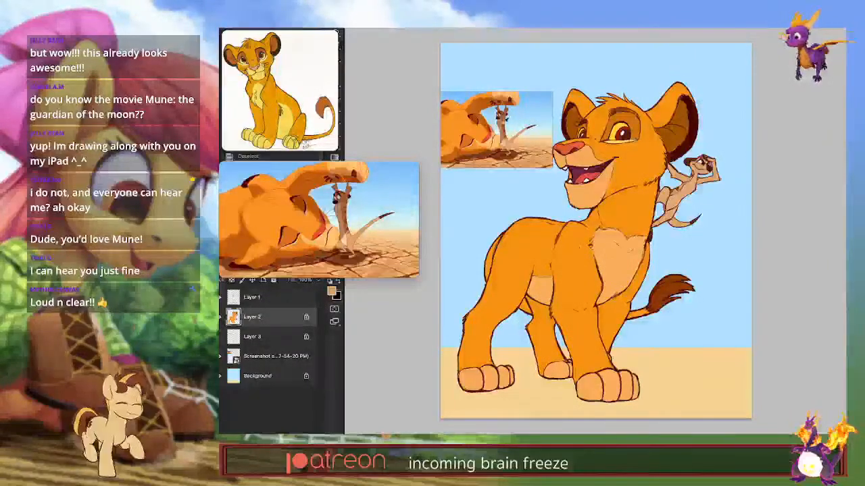
{"action": "left_click", "coordinate": [499, 131], "text": "alt"}
{"action": "left_click_drag", "start_coordinate": [689, 181], "coordinate": [676, 205]}
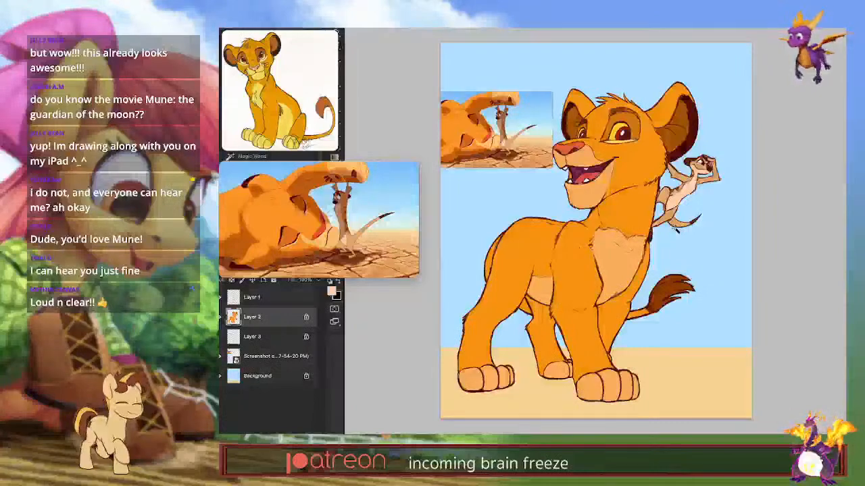
Step: Sample the dark brown of the meerkat's tail tip in the screenshot and recolour the small meerkat's dark markings with it
{"action": "scroll", "coordinate": [520, 106], "scroll_direction": "up", "scroll_amount": 5}
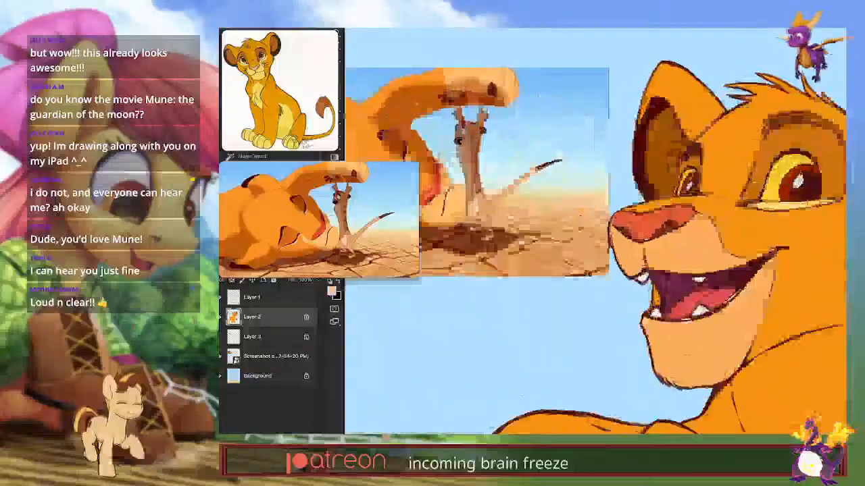
{"action": "left_click", "coordinate": [541, 168], "text": "alt"}
{"action": "scroll", "coordinate": [556, 160], "scroll_direction": "down", "scroll_amount": 4}
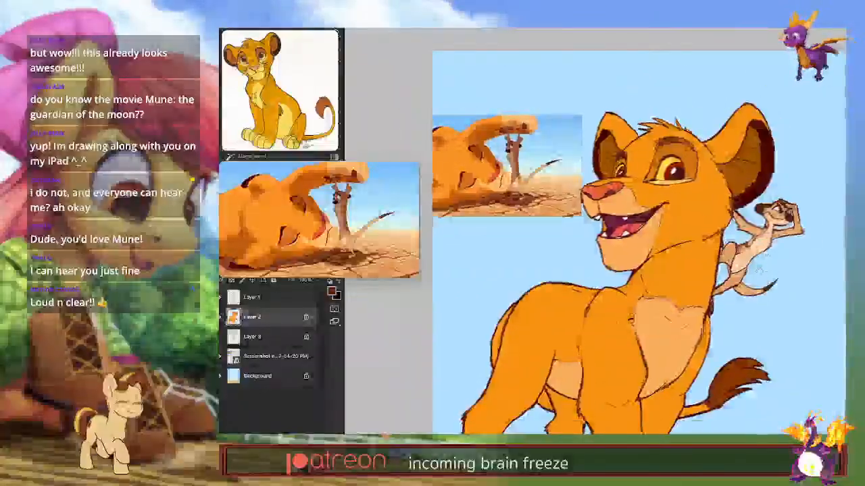
{"action": "left_click_drag", "start_coordinate": [766, 254], "coordinate": [739, 256]}
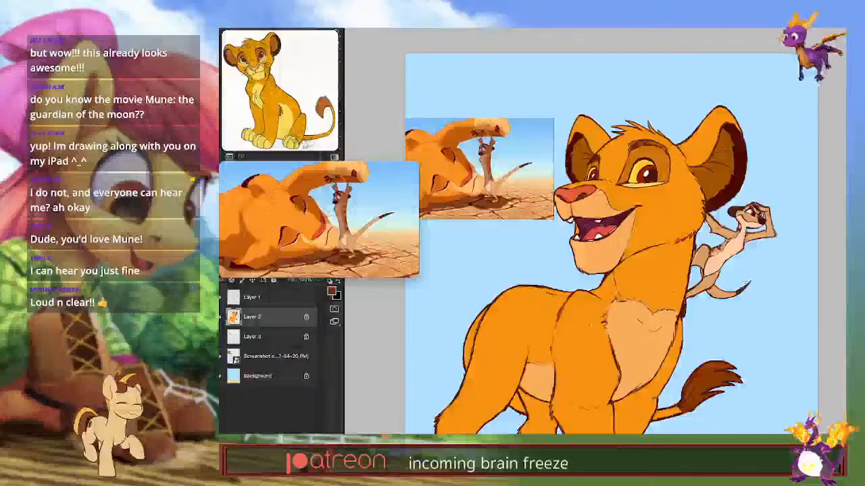
{"action": "left_click_drag", "start_coordinate": [738, 292], "coordinate": [743, 288]}
{"action": "key", "text": "ctrl+d"}
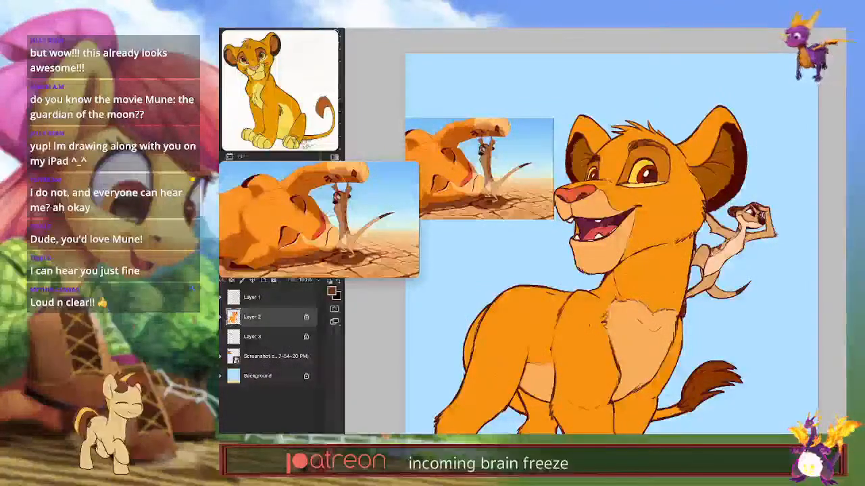
Step: Sample the lion's orange fur in the placed screenshot and compare it with the cub's fur colour
{"action": "left_click_drag", "start_coordinate": [628, 250], "coordinate": [652, 234]}
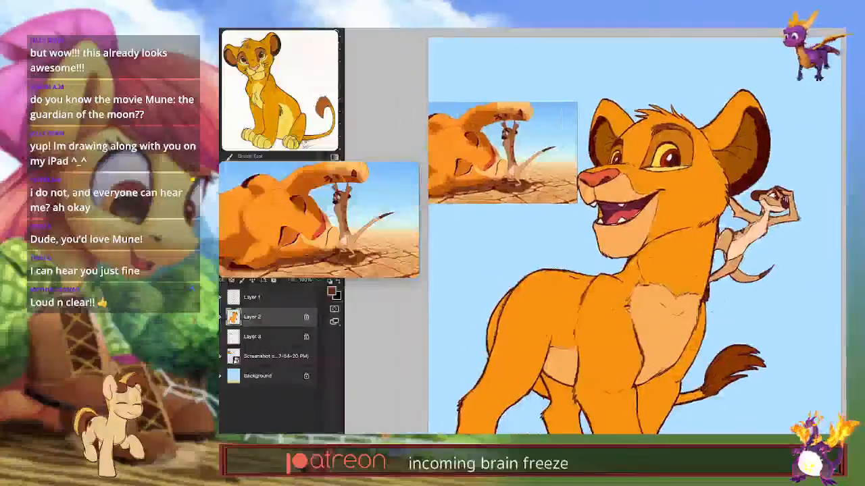
{"action": "left_click", "coordinate": [434, 146]}
{"action": "left_click", "coordinate": [701, 199]}
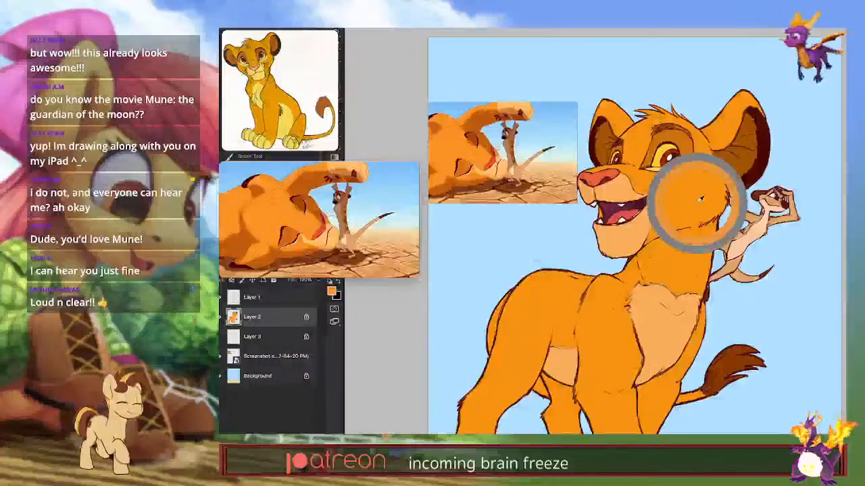
{"action": "mouse_move", "coordinate": [686, 397]}
{"action": "left_mouse_down"}
{"action": "mouse_move", "coordinate": [675, 368]}
{"action": "mouse_move", "coordinate": [691, 381]}
{"action": "left_mouse_up"}
Step: Recolour the cub's cream muzzle, chest, belly and paws on Layer 2 with the light peach sampled from the lion's muzzle in the screenshot
{"action": "left_click", "coordinate": [487, 135]}
{"action": "left_click", "coordinate": [619, 199]}
{"action": "left_click", "coordinate": [489, 131]}
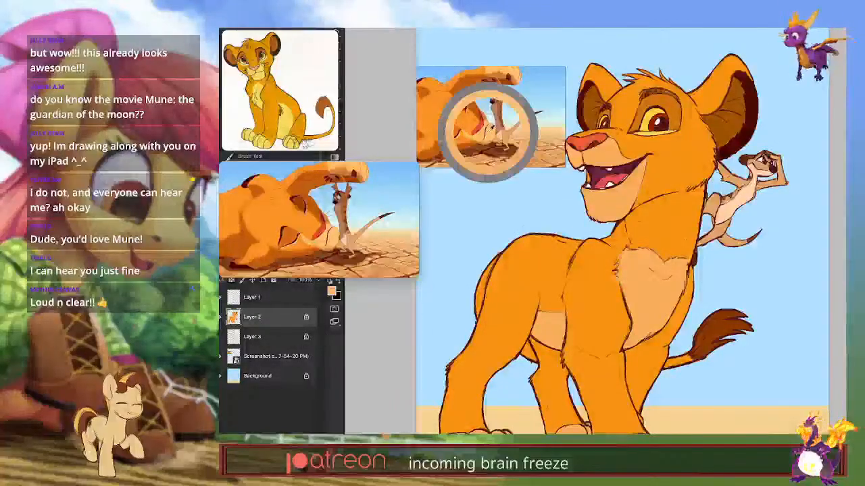
{"action": "left_click", "coordinate": [479, 135]}
{"action": "left_click", "coordinate": [622, 203]}
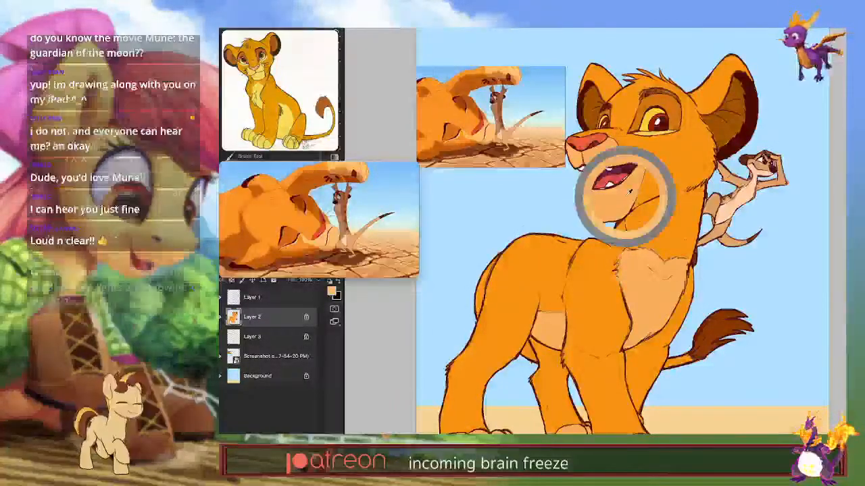
{"action": "left_click", "coordinate": [480, 134]}
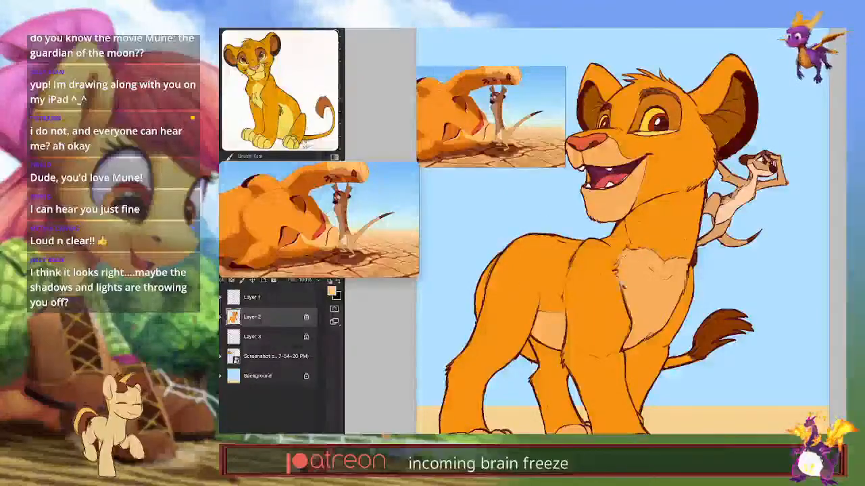
{"action": "left_click", "coordinate": [627, 181]}
{"action": "key", "text": "alt+BackSpace"}
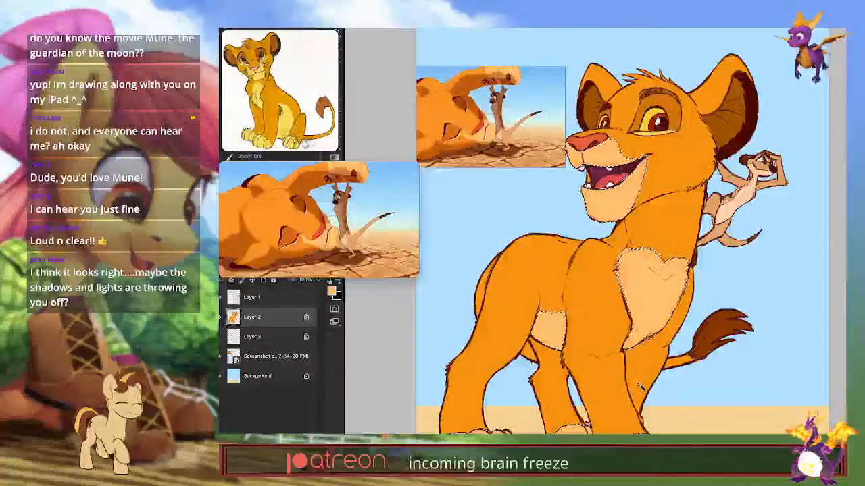
{"action": "key", "text": "ctrl+d"}
{"action": "key", "text": "ctrl+0"}
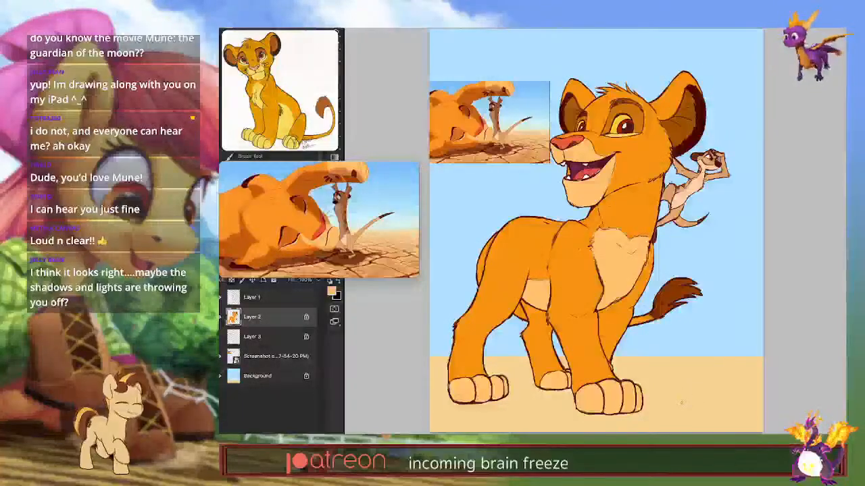
Step: Try recolouring the darker patch around the cub's eye with an orange sampled from the placed screenshot, and undo it
{"action": "left_click", "coordinate": [458, 132]}
{"action": "left_click", "coordinate": [636, 123]}
{"action": "key", "text": "ctrl+d"}
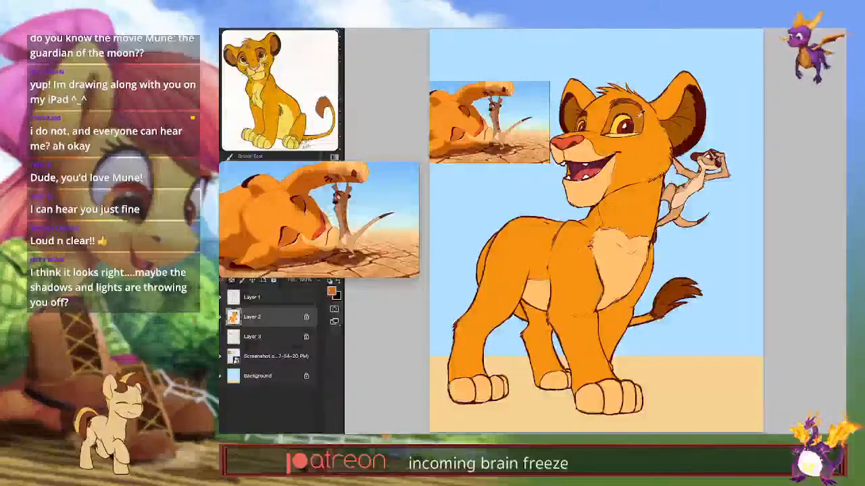
{"action": "left_click", "coordinate": [639, 117], "text": "alt"}
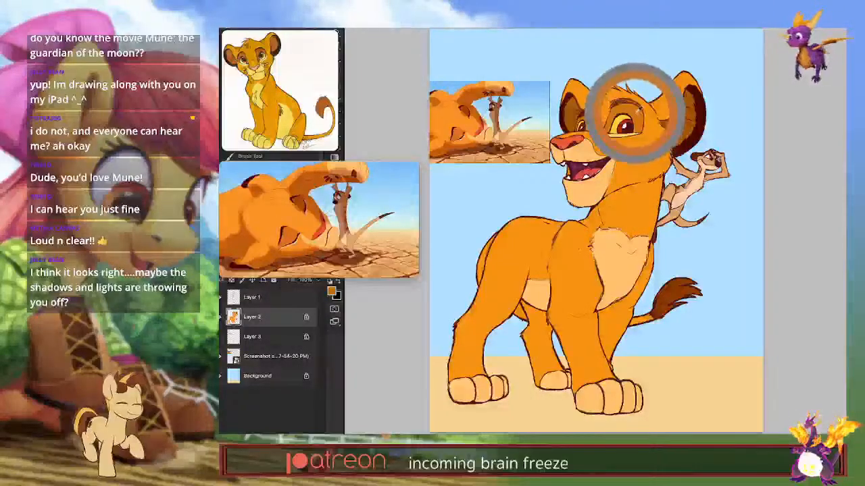
{"action": "left_click", "coordinate": [461, 134], "text": "alt"}
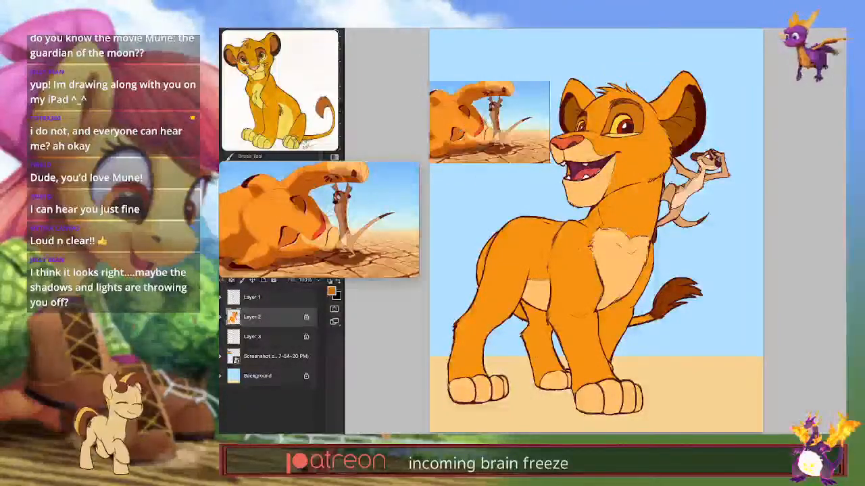
{"action": "key", "text": "ctrl+z"}
{"action": "key", "text": "ctrl+z"}
{"action": "key", "text": "ctrl+z"}
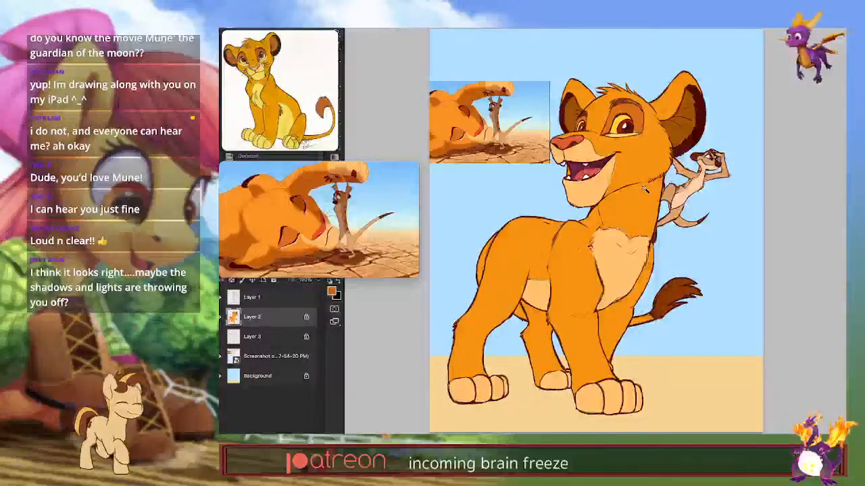
Step: Recolour the cub's nose on Layer 2 with the red sampled from the lion's nose in the screenshot, and deselect
{"action": "left_click", "coordinate": [482, 128], "text": "alt"}
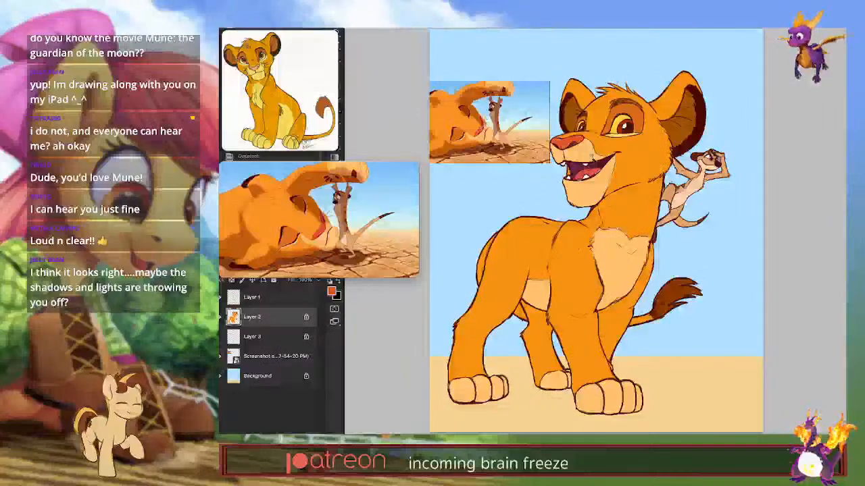
{"action": "left_click", "coordinate": [569, 143]}
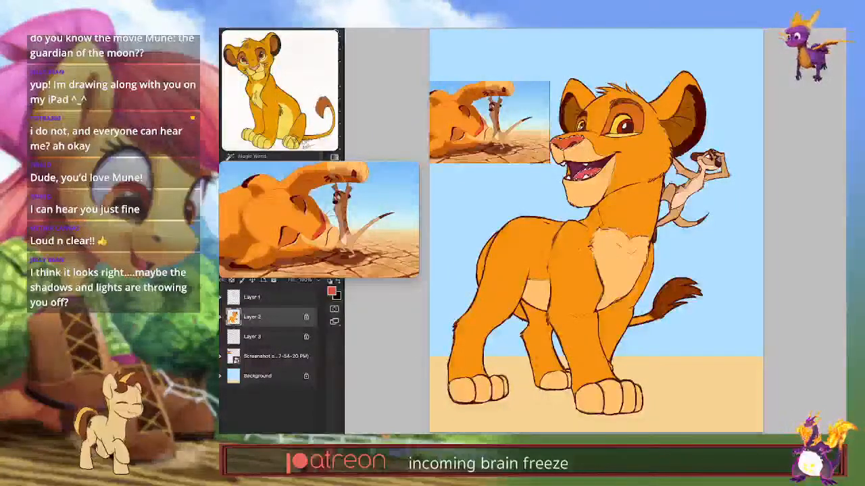
{"action": "left_click", "coordinate": [579, 137], "text": "alt"}
{"action": "left_click", "coordinate": [478, 129], "text": "alt"}
{"action": "key", "text": "alt+BackSpace"}
{"action": "key", "text": "super+d"}
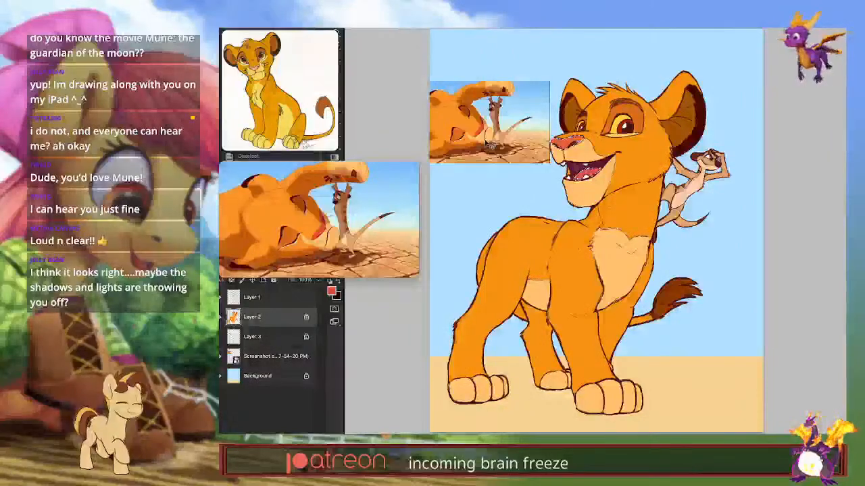
{"action": "left_click", "coordinate": [700, 327]}
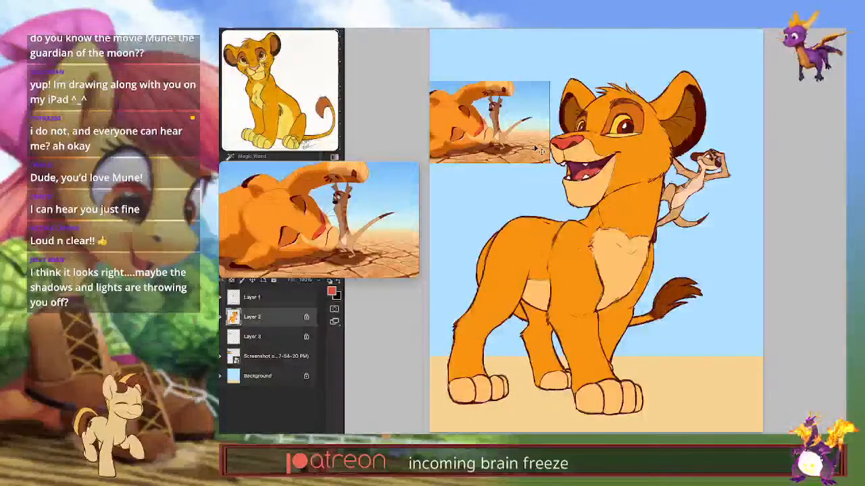
Step: Delete the placed movie screenshot layer from the drawing
{"action": "left_click", "coordinate": [255, 356]}
{"action": "key", "text": "Delete"}
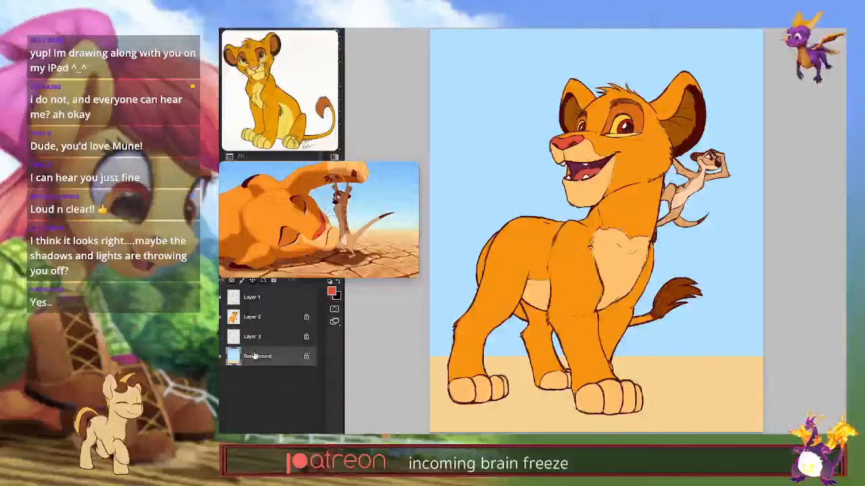
{"action": "left_click", "coordinate": [257, 356]}
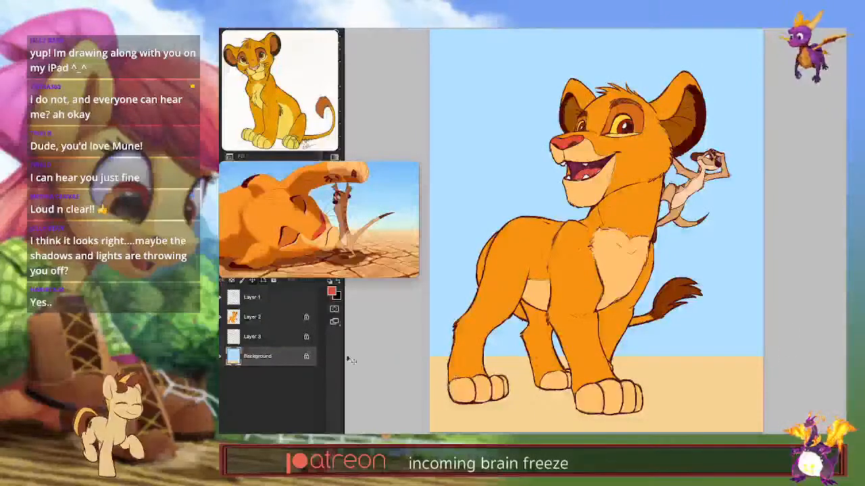
Step: Add a new empty layer above Layer 2 and clip it to Layer 2
{"action": "left_click", "coordinate": [267, 319]}
{"action": "left_click", "coordinate": [292, 435]}
{"action": "left_click", "coordinate": [277, 326], "text": "alt"}
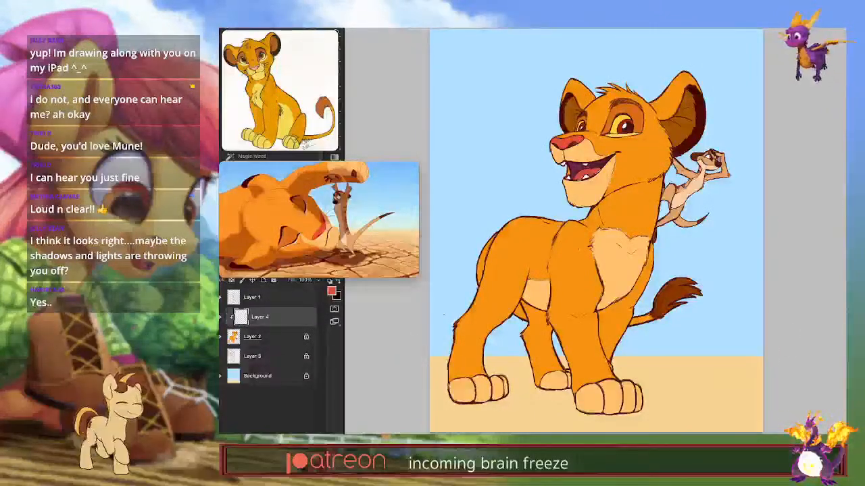
Step: Choose a darker reddish orange and paint shadows on Layer 4 under the cub's jaw, across the upper neck and along the lower cheek
{"action": "left_click_drag", "start_coordinate": [604, 313], "coordinate": [595, 358]}
{"action": "left_click", "coordinate": [633, 224], "text": "alt"}
{"action": "left_click_drag", "start_coordinate": [631, 201], "coordinate": [630, 211]}
{"action": "left_click_drag", "start_coordinate": [655, 309], "coordinate": [655, 312]}
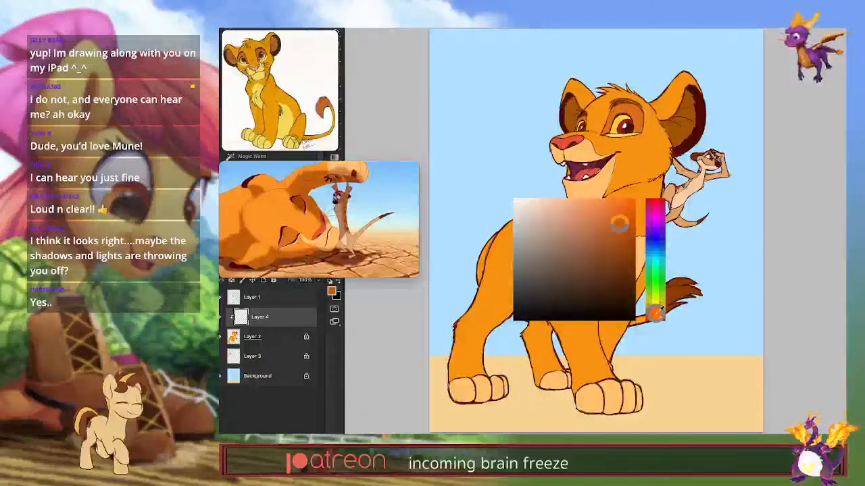
{"action": "left_click_drag", "start_coordinate": [620, 223], "coordinate": [621, 230]}
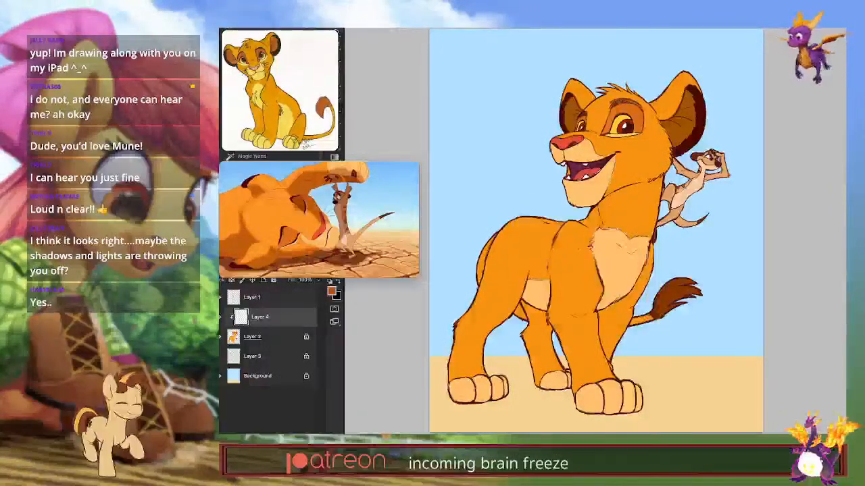
{"action": "mouse_move", "coordinate": [623, 190]}
{"action": "left_mouse_down"}
{"action": "mouse_move", "coordinate": [595, 209]}
{"action": "mouse_move", "coordinate": [604, 196]}
{"action": "mouse_move", "coordinate": [598, 227]}
{"action": "mouse_move", "coordinate": [585, 220]}
{"action": "mouse_move", "coordinate": [590, 226]}
{"action": "left_mouse_up"}
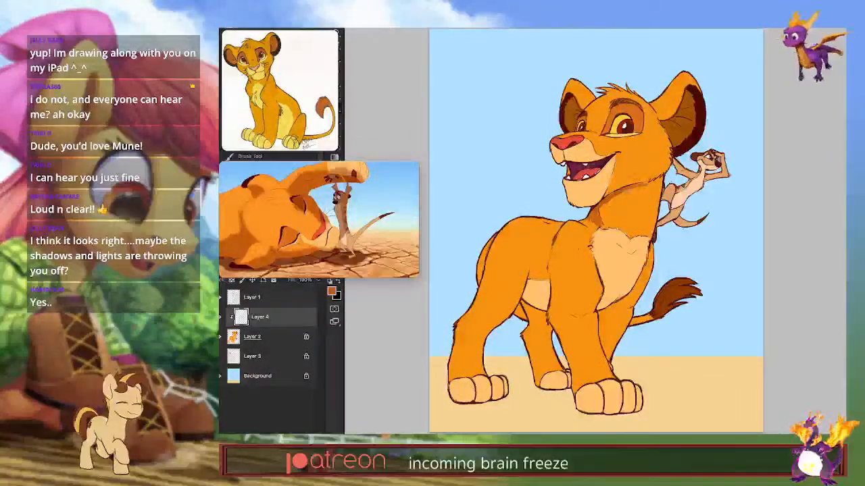
{"action": "left_click_drag", "start_coordinate": [613, 192], "coordinate": [666, 172]}
{"action": "mouse_move", "coordinate": [655, 180]}
{"action": "left_mouse_down"}
{"action": "mouse_move", "coordinate": [668, 160]}
{"action": "mouse_move", "coordinate": [656, 171]}
{"action": "left_mouse_up"}
{"action": "left_click_drag", "start_coordinate": [659, 164], "coordinate": [640, 178]}
{"action": "left_click_drag", "start_coordinate": [645, 171], "coordinate": [618, 186]}
{"action": "mouse_move", "coordinate": [620, 180]}
{"action": "left_mouse_down"}
{"action": "mouse_move", "coordinate": [612, 187]}
{"action": "mouse_move", "coordinate": [619, 182]}
{"action": "left_mouse_up"}
{"action": "left_click", "coordinate": [622, 177], "text": "alt"}
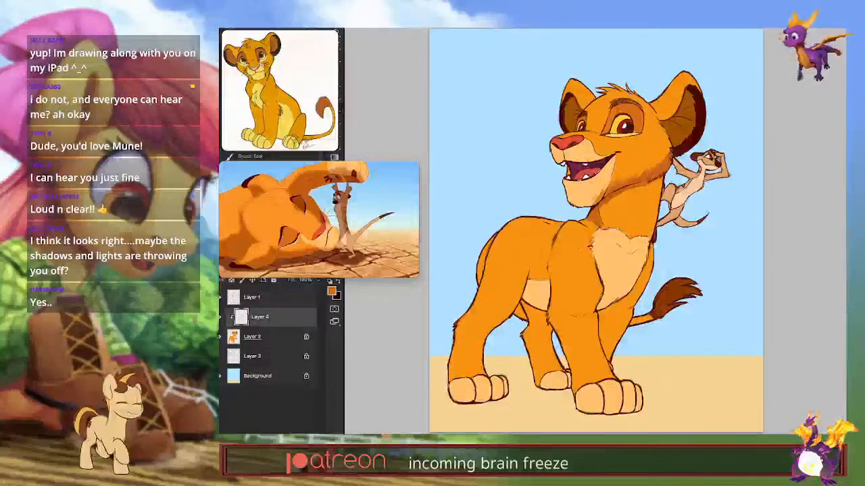
Step: View the open white horse painting and return to the lion cub drawing
{"action": "key", "text": "ctrl+Tab"}
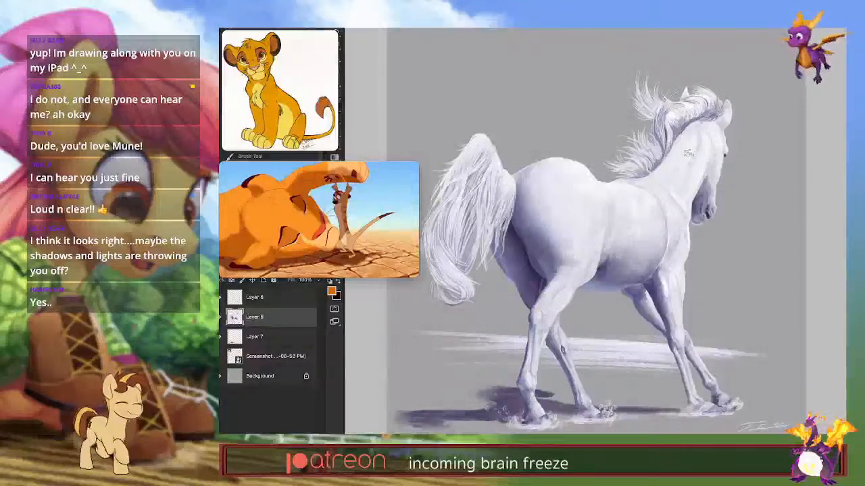
{"action": "key", "text": "ctrl+Tab"}
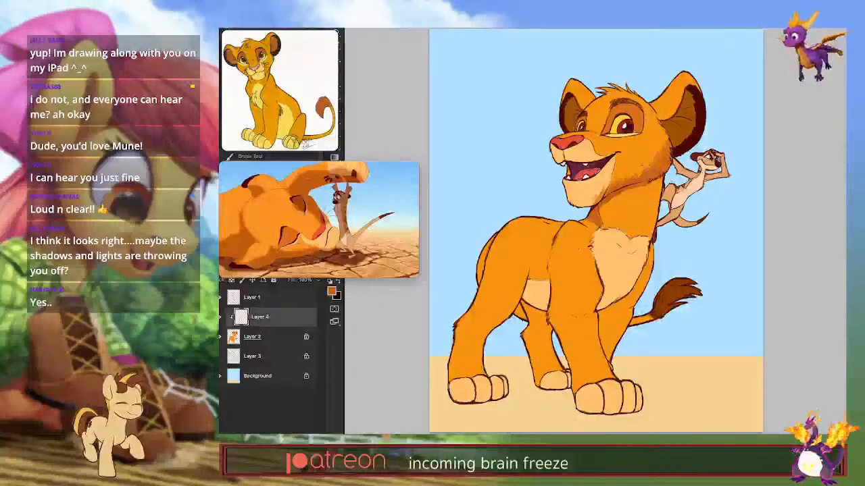
Step: Shade the underside of the cub's cream chin on Layer 4 with a darker peach sampled from the jaw edge
{"action": "left_click", "coordinate": [609, 183], "text": "alt"}
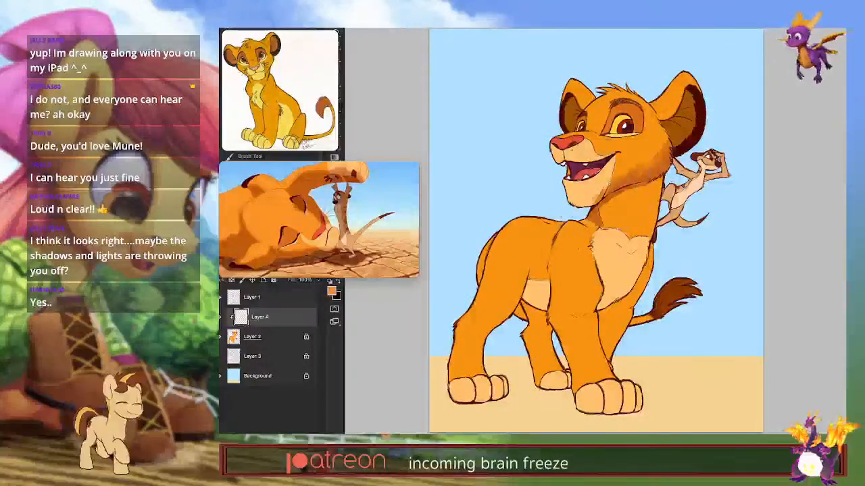
{"action": "left_click_drag", "start_coordinate": [602, 188], "coordinate": [575, 206]}
{"action": "mouse_move", "coordinate": [576, 197]}
{"action": "left_mouse_down"}
{"action": "mouse_move", "coordinate": [566, 202]}
{"action": "mouse_move", "coordinate": [572, 197]}
{"action": "left_mouse_up"}
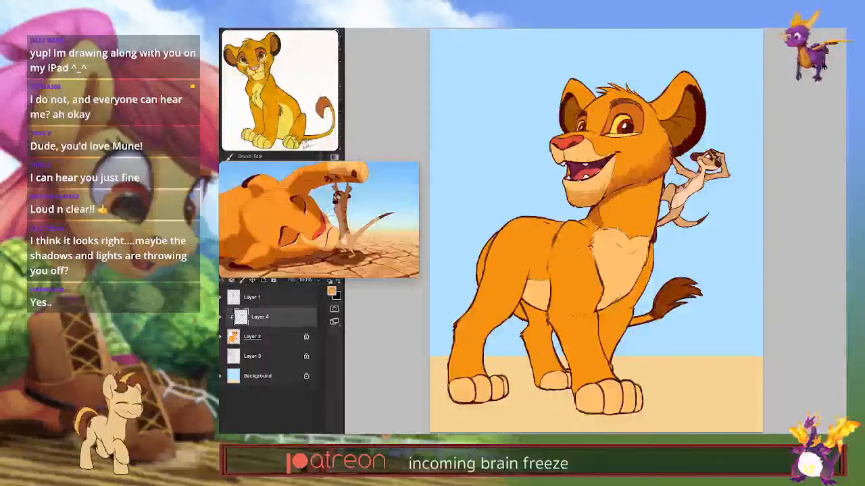
Step: Move the floating movie reference clear of the layer blending options and keep Layer 4's blend mode at Normal
{"action": "left_click_drag", "start_coordinate": [366, 256], "coordinate": [359, 240]}
{"action": "left_click", "coordinate": [249, 267]}
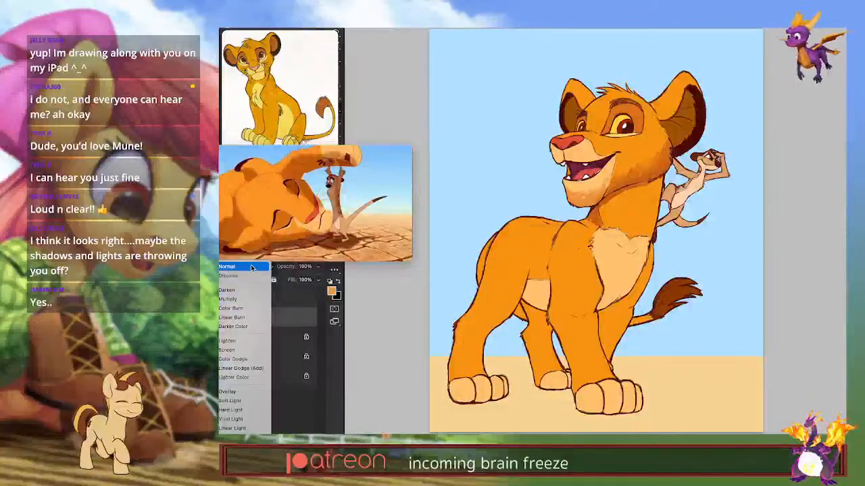
{"action": "left_click", "coordinate": [247, 266]}
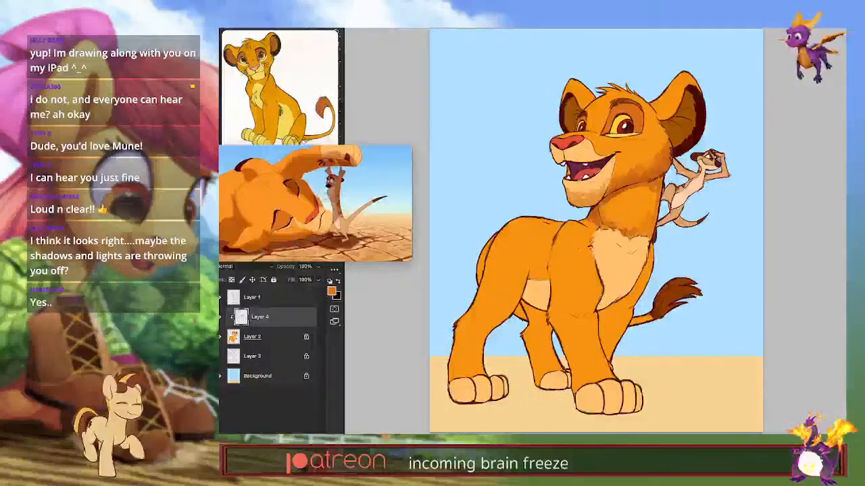
Step: Paint soft peach shadows over the cub's cream chest fur on Layer 4, along its edges and lower tip
{"action": "mouse_move", "coordinate": [616, 289]}
{"action": "left_mouse_down"}
{"action": "mouse_move", "coordinate": [678, 311]}
{"action": "mouse_move", "coordinate": [678, 363]}
{"action": "mouse_move", "coordinate": [621, 284]}
{"action": "left_mouse_up"}
{"action": "left_click_drag", "start_coordinate": [603, 247], "coordinate": [603, 246]}
{"action": "mouse_move", "coordinate": [599, 294]}
{"action": "left_mouse_down"}
{"action": "mouse_move", "coordinate": [602, 308]}
{"action": "mouse_move", "coordinate": [610, 304]}
{"action": "left_mouse_up"}
{"action": "mouse_move", "coordinate": [637, 274]}
{"action": "left_mouse_down"}
{"action": "mouse_move", "coordinate": [624, 281]}
{"action": "mouse_move", "coordinate": [603, 269]}
{"action": "mouse_move", "coordinate": [634, 271]}
{"action": "left_mouse_up"}
{"action": "left_click_drag", "start_coordinate": [595, 250], "coordinate": [598, 264]}
{"action": "left_click_drag", "start_coordinate": [598, 249], "coordinate": [606, 258]}
{"action": "left_click", "coordinate": [613, 290], "text": "alt"}
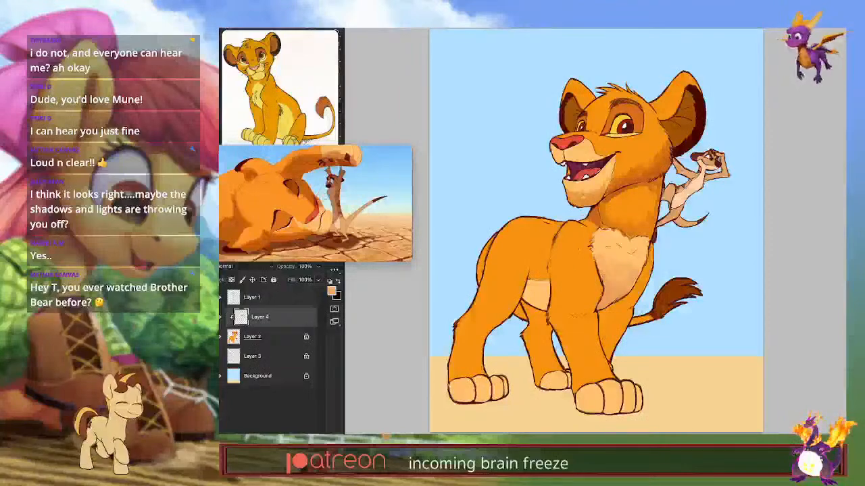
Step: Refine the furry edge where the cub's orange neck meets the cream chest, using colours sampled from both areas
{"action": "left_click", "coordinate": [625, 216], "text": "alt"}
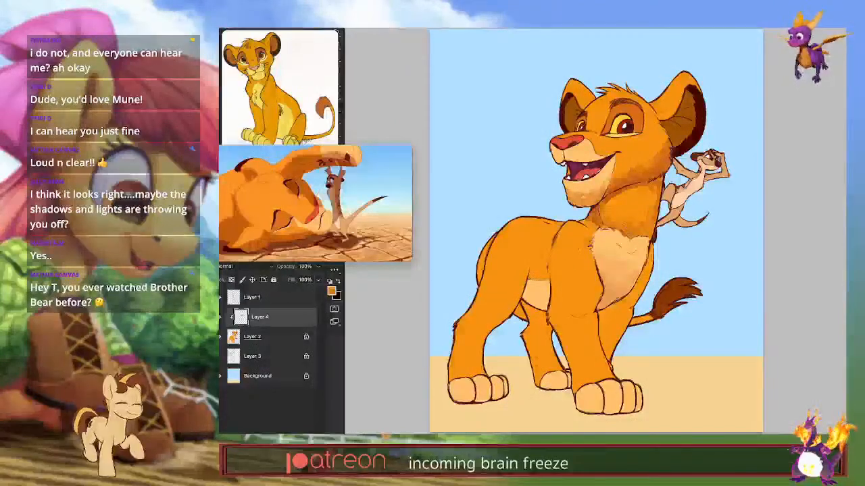
{"action": "left_click", "coordinate": [622, 230], "text": "alt"}
{"action": "left_click", "coordinate": [617, 211], "text": "alt"}
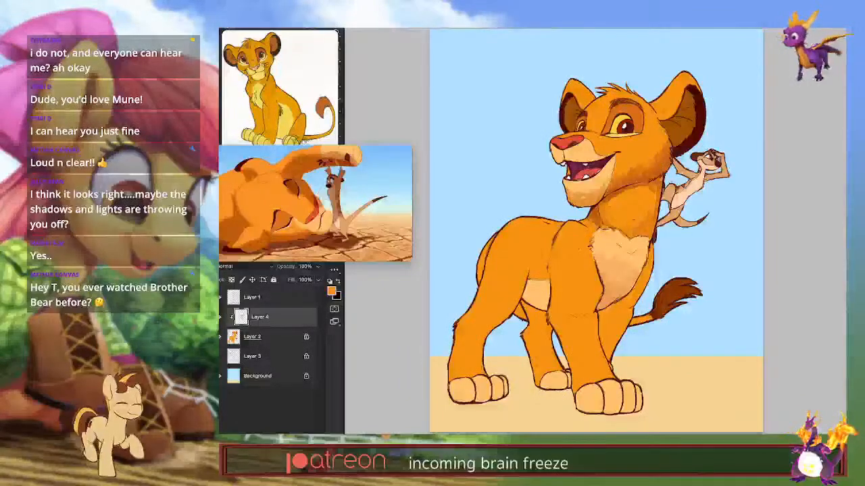
Step: Paint lighter highlights on the side of the cub's neck, sampling the sky blue and blending it into lighter yellow-orange tones
{"action": "left_click", "coordinate": [715, 123], "text": "alt"}
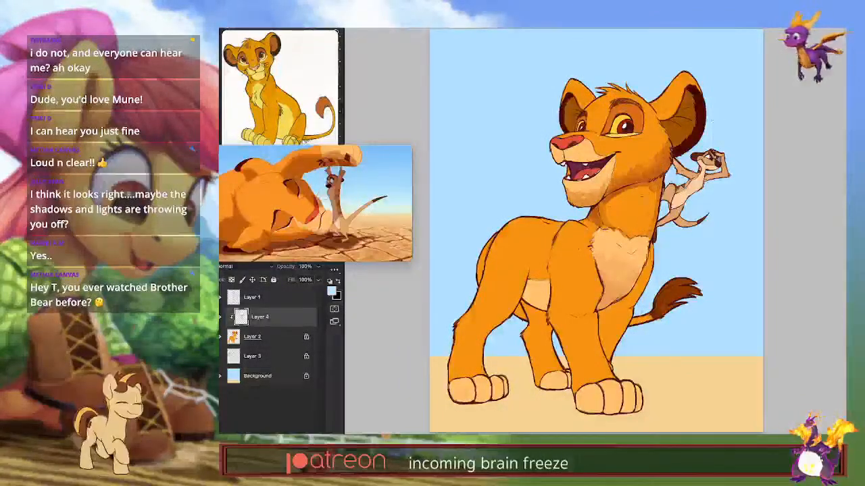
{"action": "left_click", "coordinate": [650, 203], "text": "alt"}
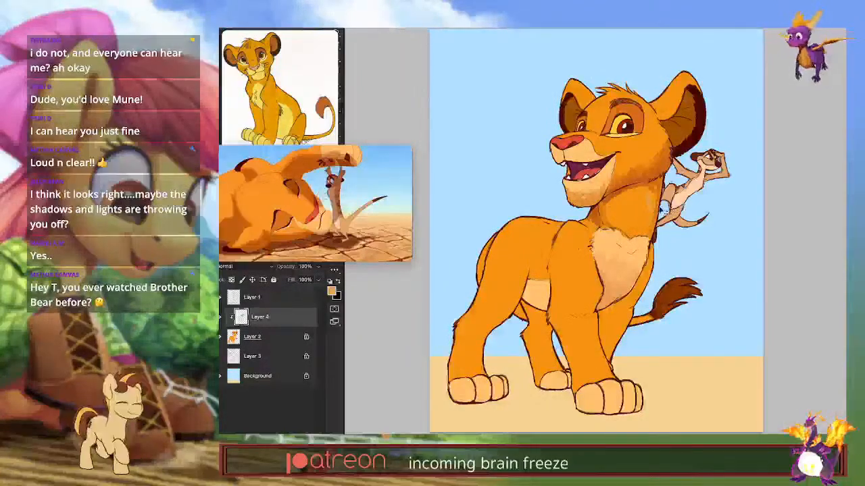
{"action": "left_click", "coordinate": [643, 197], "text": "alt"}
{"action": "left_click_drag", "start_coordinate": [640, 196], "coordinate": [669, 304]}
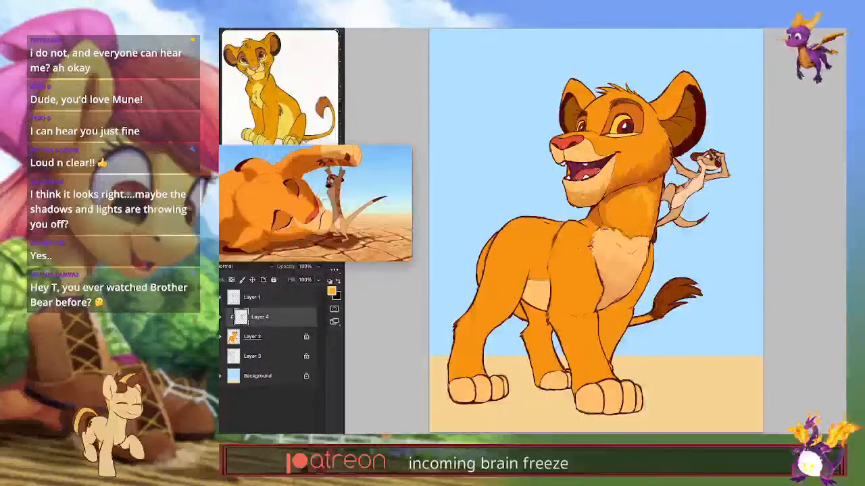
{"action": "mouse_move", "coordinate": [646, 217]}
{"action": "left_mouse_down"}
{"action": "mouse_move", "coordinate": [647, 227]}
{"action": "mouse_move", "coordinate": [644, 197]}
{"action": "left_mouse_up"}
{"action": "left_click", "coordinate": [658, 213], "text": "alt"}
{"action": "key", "text": "ctrl+z"}
{"action": "left_click", "coordinate": [648, 201], "text": "alt"}
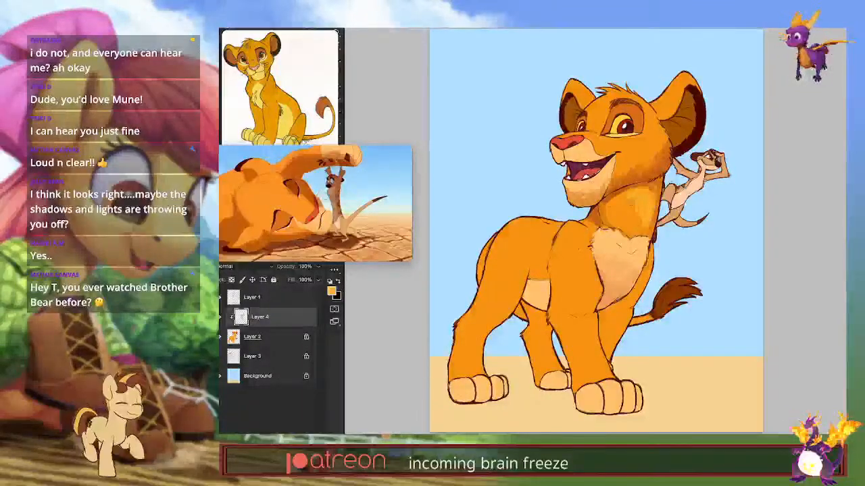
Step: Deepen the shading on the cub's cheek and forehead fur with a richer red-orange on Layer 4
{"action": "mouse_move", "coordinate": [663, 135]}
{"action": "left_mouse_down"}
{"action": "mouse_move", "coordinate": [650, 156]}
{"action": "mouse_move", "coordinate": [628, 141]}
{"action": "mouse_move", "coordinate": [596, 143]}
{"action": "left_mouse_up"}
{"action": "mouse_move", "coordinate": [603, 104]}
{"action": "left_mouse_down"}
{"action": "mouse_move", "coordinate": [598, 117]}
{"action": "mouse_move", "coordinate": [591, 111]}
{"action": "mouse_move", "coordinate": [600, 107]}
{"action": "left_mouse_up"}
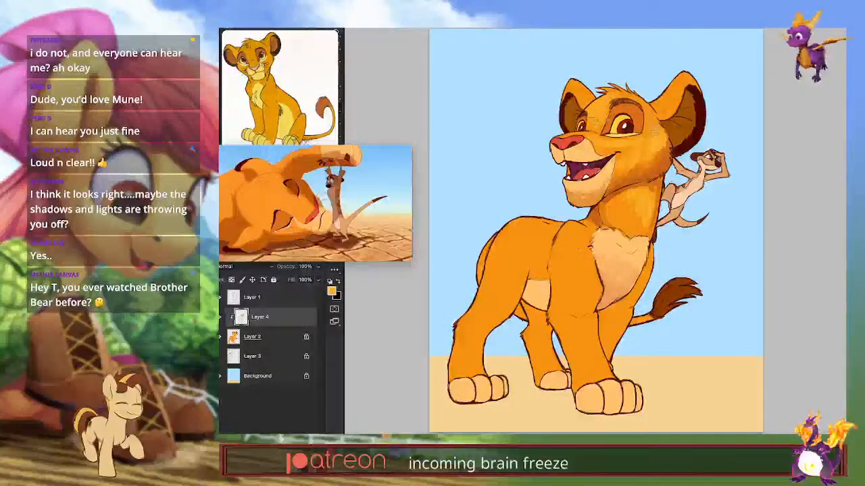
{"action": "key", "text": "shift+i"}
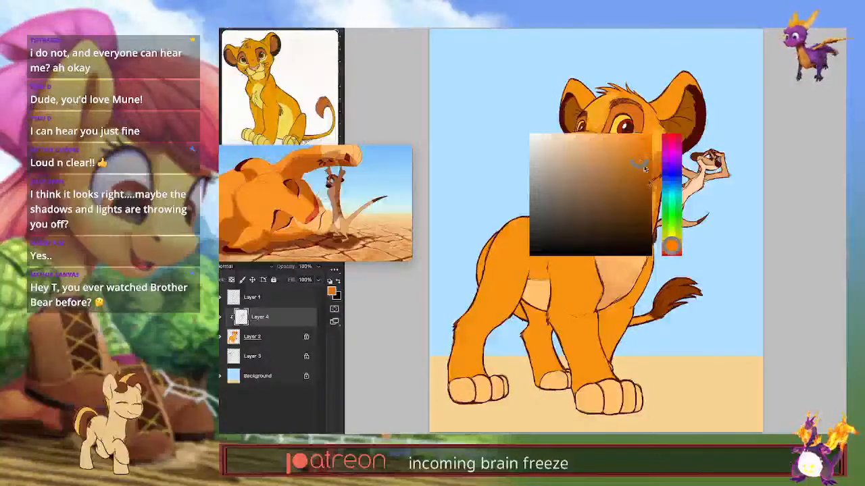
{"action": "left_click_drag", "start_coordinate": [672, 245], "coordinate": [671, 253]}
{"action": "mouse_move", "coordinate": [657, 143]}
{"action": "left_mouse_down"}
{"action": "mouse_move", "coordinate": [649, 162]}
{"action": "mouse_move", "coordinate": [618, 176]}
{"action": "left_mouse_up"}
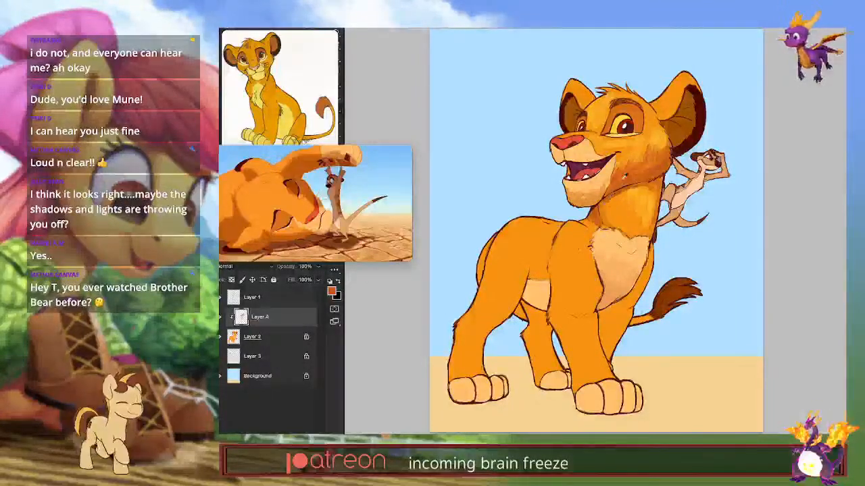
Step: Refine the cub's mouth and muzzle with sampled dark and orange tones, and add a deeper red to the nose
{"action": "left_click", "coordinate": [544, 220], "text": "alt"}
{"action": "left_click", "coordinate": [630, 185], "text": "alt"}
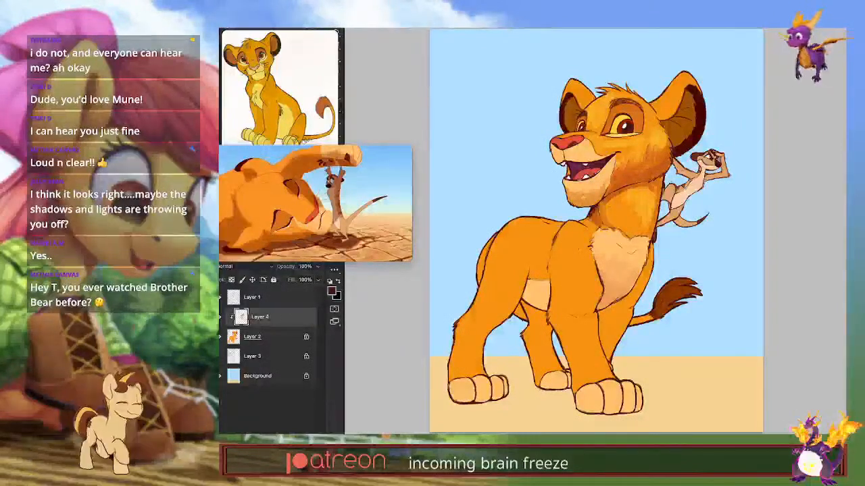
{"action": "left_click", "coordinate": [591, 176], "text": "alt"}
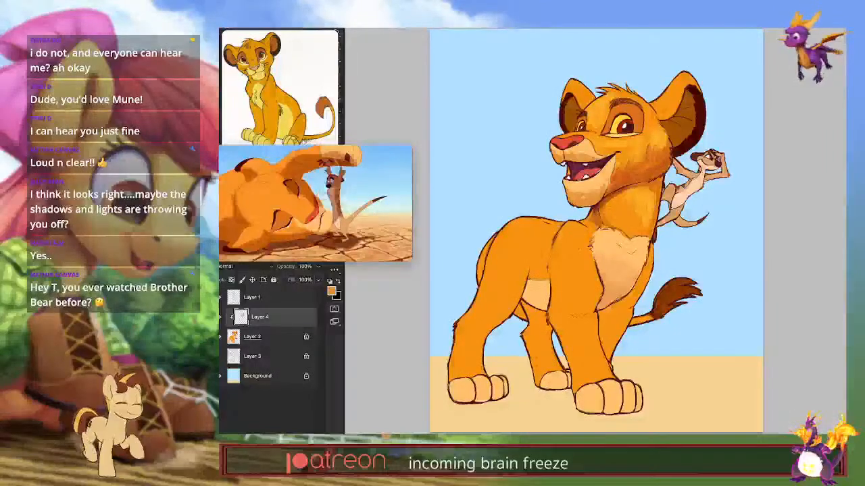
{"action": "left_click", "coordinate": [581, 142], "text": "alt"}
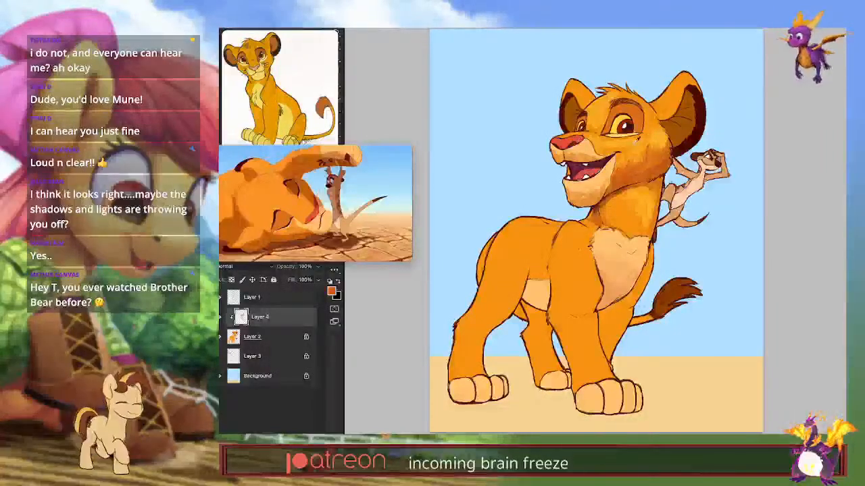
{"action": "left_click", "coordinate": [585, 143], "text": "ctrl+alt+super"}
{"action": "left_click_drag", "start_coordinate": [585, 143], "coordinate": [590, 172]}
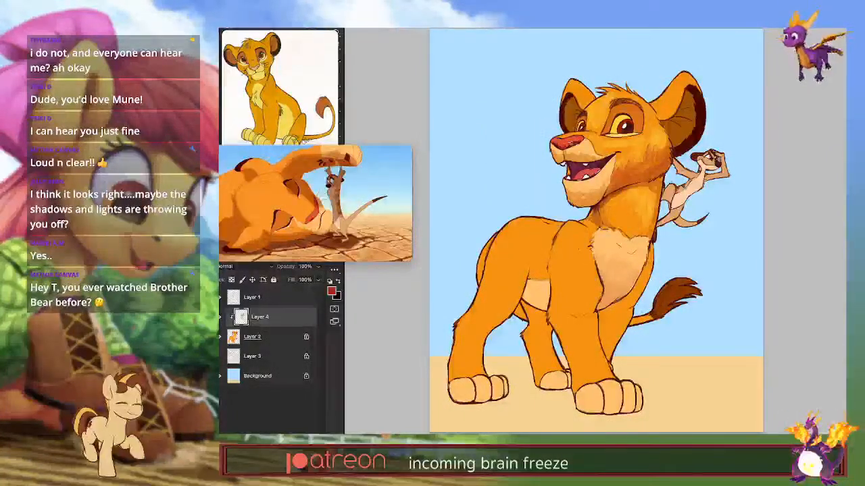
Step: Paint reddish shading around the cub's eye, brow and temple, blending it outward to the ear with sampled fur colours
{"action": "left_click", "coordinate": [615, 126], "text": "alt"}
{"action": "mouse_move", "coordinate": [630, 140]}
{"action": "left_mouse_down"}
{"action": "mouse_move", "coordinate": [630, 150]}
{"action": "mouse_move", "coordinate": [642, 132]}
{"action": "mouse_move", "coordinate": [637, 155]}
{"action": "mouse_move", "coordinate": [672, 228]}
{"action": "mouse_move", "coordinate": [637, 145]}
{"action": "left_mouse_up"}
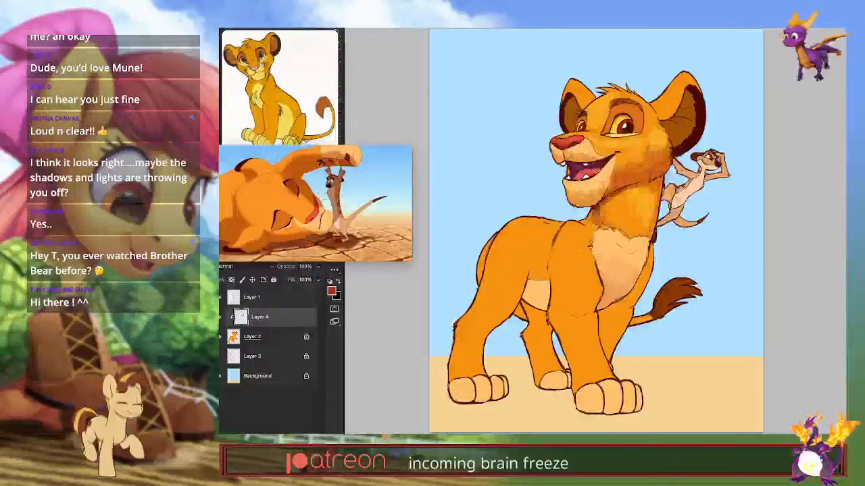
{"action": "left_click_drag", "start_coordinate": [614, 108], "coordinate": [641, 119]}
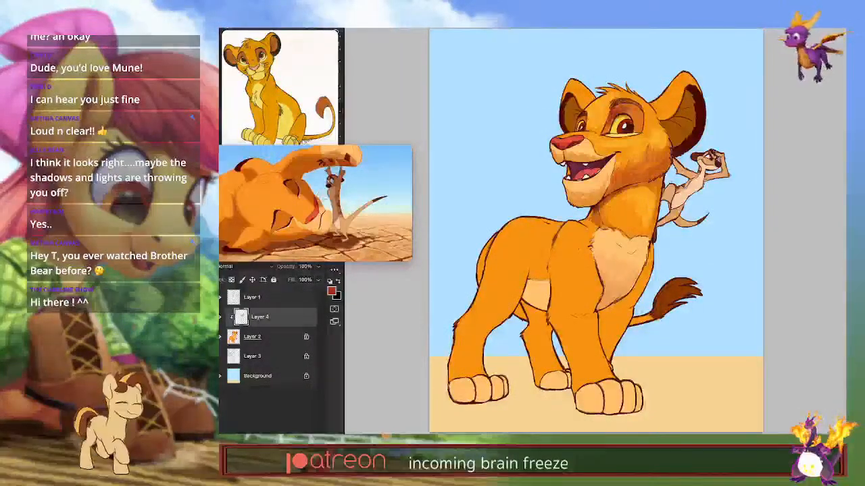
{"action": "left_click", "coordinate": [638, 122], "text": "alt"}
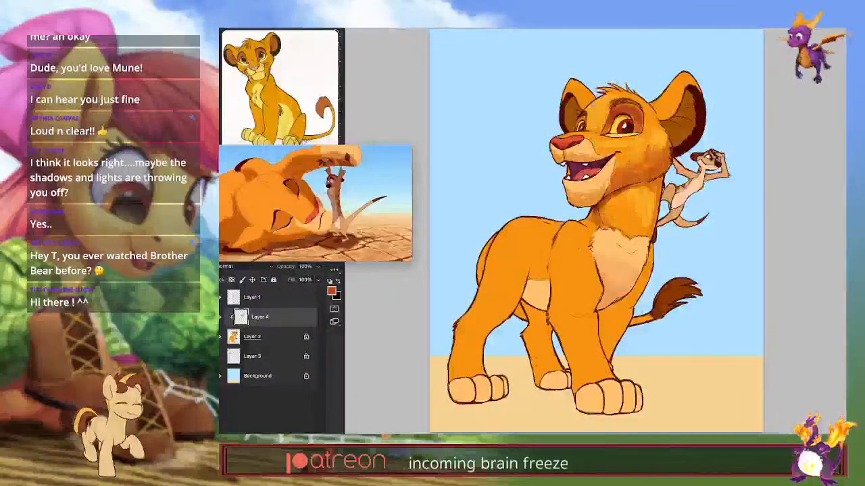
{"action": "left_click_drag", "start_coordinate": [619, 106], "coordinate": [607, 131]}
{"action": "left_click", "coordinate": [655, 168], "text": "alt"}
{"action": "left_click", "coordinate": [639, 116], "text": "alt"}
{"action": "left_click_drag", "start_coordinate": [660, 106], "coordinate": [673, 117]}
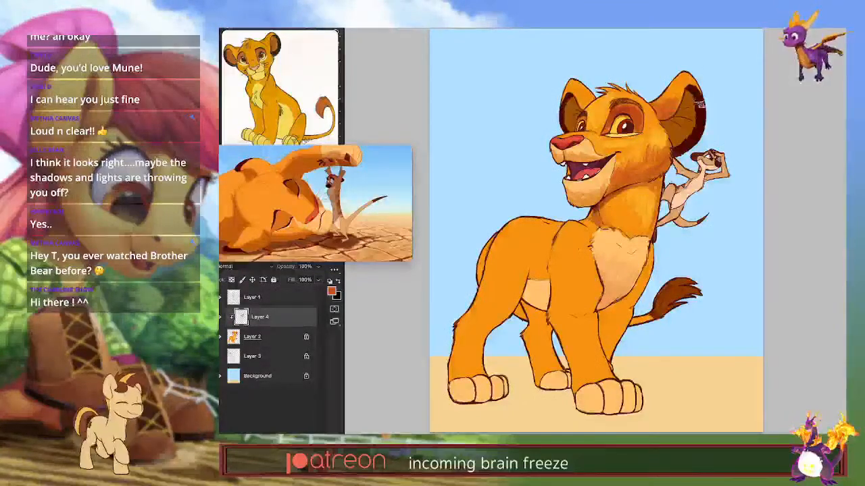
Step: Shade the insides of both cub ears with dark brown, and blend the fur at the ear base with sampled oranges
{"action": "right_click", "coordinate": [673, 130], "text": "alt+shift"}
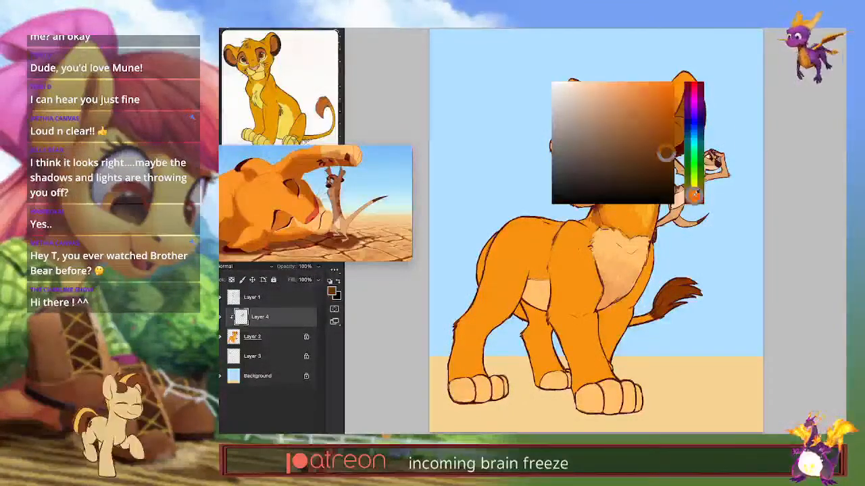
{"action": "left_click", "coordinate": [687, 92], "text": "alt"}
{"action": "mouse_move", "coordinate": [675, 123]}
{"action": "left_mouse_down"}
{"action": "mouse_move", "coordinate": [673, 139]}
{"action": "mouse_move", "coordinate": [681, 115]}
{"action": "mouse_move", "coordinate": [678, 138]}
{"action": "left_mouse_up"}
{"action": "mouse_move", "coordinate": [579, 115]}
{"action": "left_mouse_down"}
{"action": "mouse_move", "coordinate": [568, 132]}
{"action": "mouse_move", "coordinate": [573, 115]}
{"action": "mouse_move", "coordinate": [563, 108]}
{"action": "mouse_move", "coordinate": [575, 109]}
{"action": "left_mouse_up"}
{"action": "left_click_drag", "start_coordinate": [677, 143], "coordinate": [675, 150]}
{"action": "left_click", "coordinate": [664, 141], "text": "alt"}
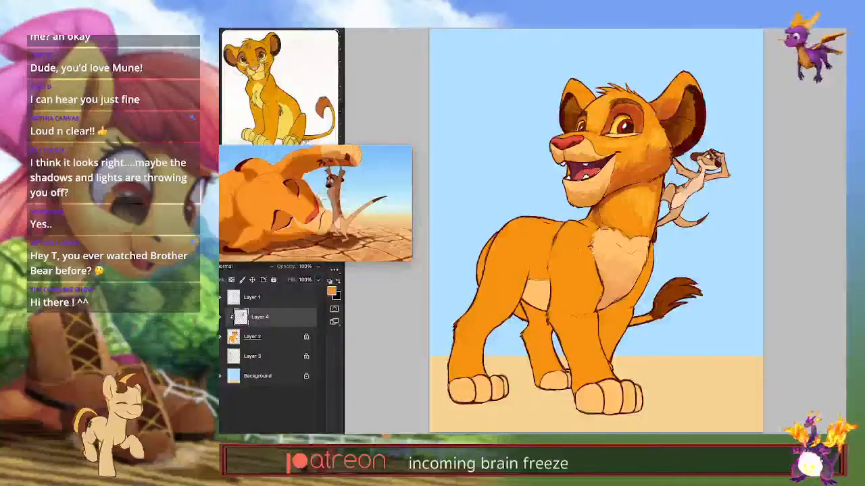
{"action": "left_click_drag", "start_coordinate": [652, 117], "coordinate": [679, 225]}
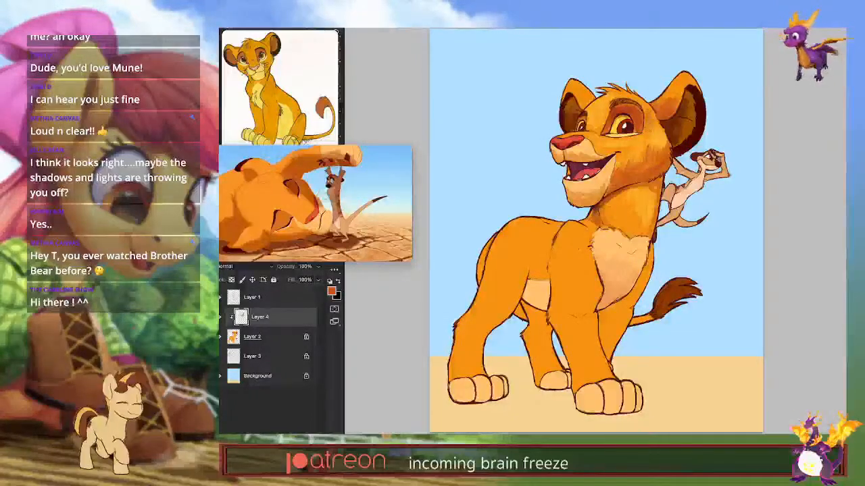
{"action": "left_click", "coordinate": [648, 134], "text": "alt"}
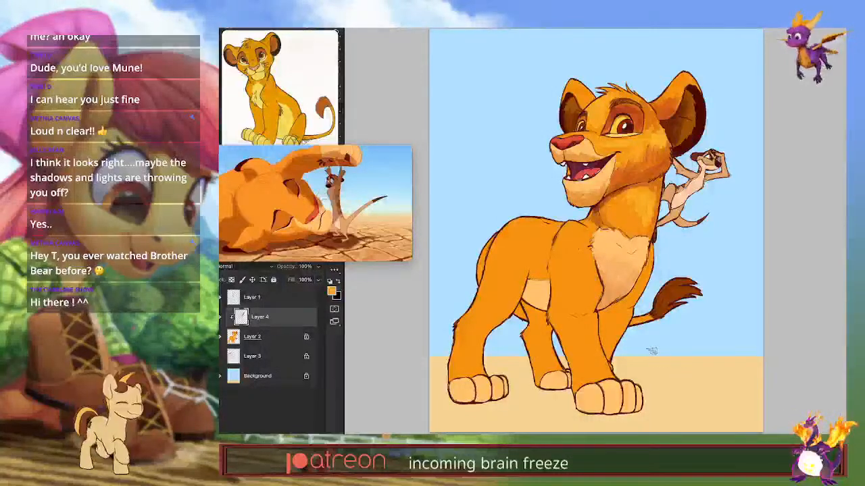
Step: Add a pale reflected light along the back edge of the cub's neck, using sampled sky blue blended with the neck colour
{"action": "left_click", "coordinate": [716, 247], "text": "alt"}
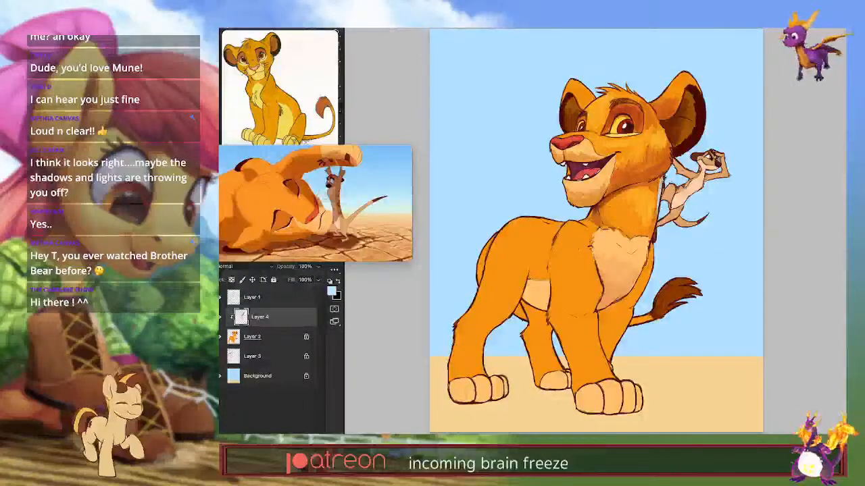
{"action": "left_click", "coordinate": [638, 206], "text": "alt"}
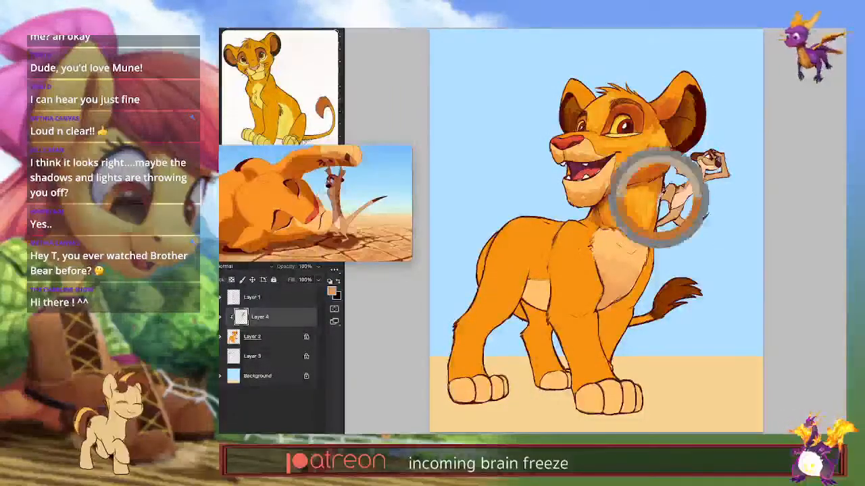
{"action": "left_click", "coordinate": [659, 194], "text": "alt"}
{"action": "left_click_drag", "start_coordinate": [658, 191], "coordinate": [655, 215]}
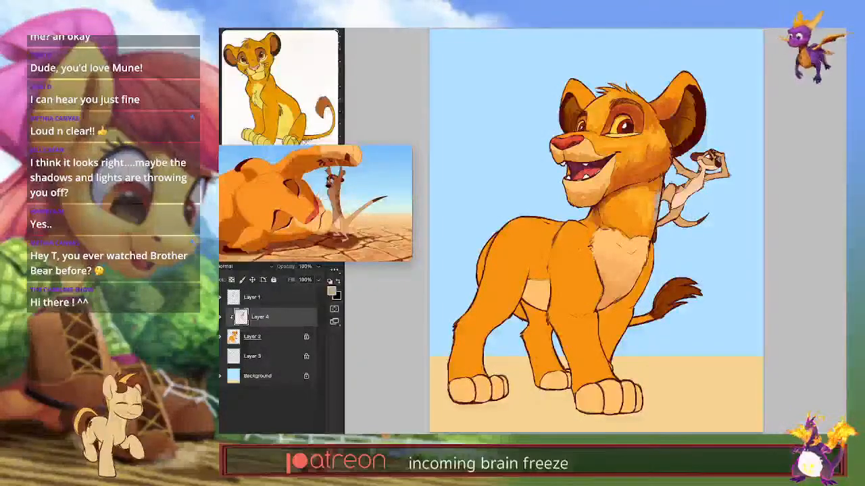
Step: Paint pale peach highlights on the cub's face, covering the cheek, forehead, nose and muzzle
{"action": "left_click_drag", "start_coordinate": [689, 177], "coordinate": [654, 172]}
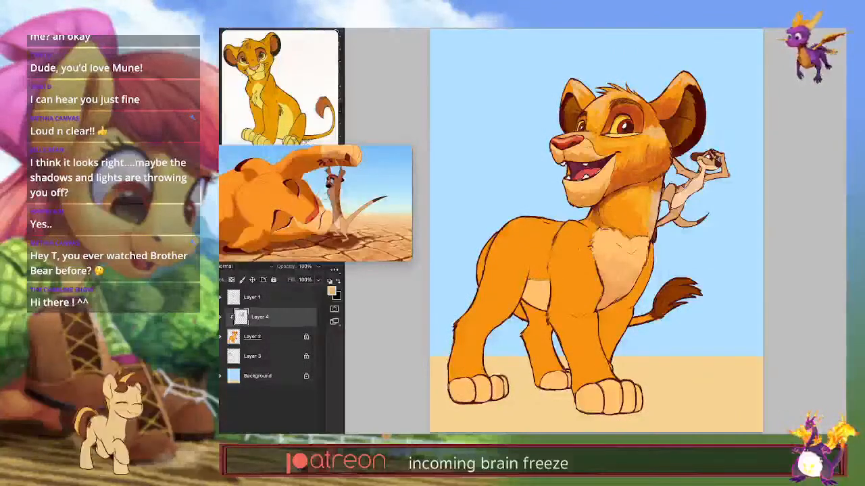
{"action": "right_click", "coordinate": [582, 150], "text": "alt+shift"}
{"action": "left_click_drag", "start_coordinate": [582, 150], "coordinate": [664, 255]}
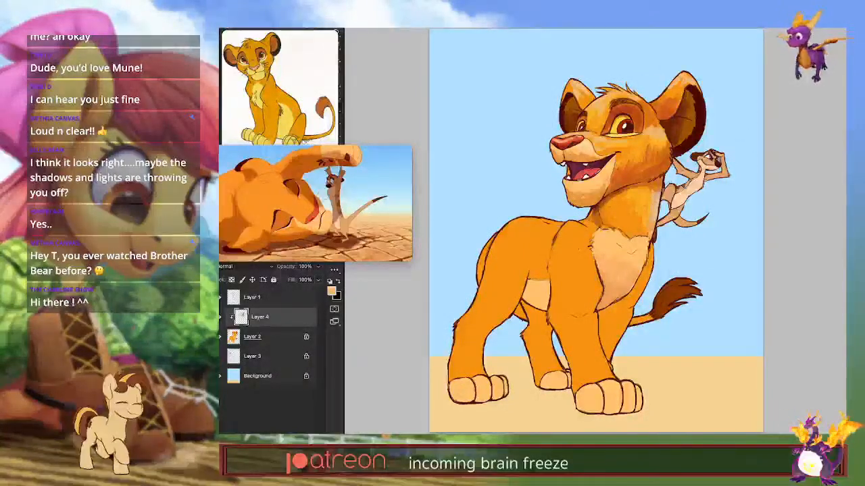
Step: Paint light and dark vertical fur strokes down the front and side of the cub's neck, sampling nearby oranges
{"action": "mouse_move", "coordinate": [646, 195]}
{"action": "left_mouse_down"}
{"action": "mouse_move", "coordinate": [645, 221]}
{"action": "mouse_move", "coordinate": [616, 212]}
{"action": "left_mouse_up"}
{"action": "left_click_drag", "start_coordinate": [606, 198], "coordinate": [604, 226]}
{"action": "left_click", "coordinate": [601, 210], "text": "alt"}
{"action": "mouse_move", "coordinate": [605, 198]}
{"action": "left_mouse_down"}
{"action": "mouse_move", "coordinate": [598, 224]}
{"action": "mouse_move", "coordinate": [608, 215]}
{"action": "left_mouse_up"}
{"action": "mouse_move", "coordinate": [615, 196]}
{"action": "left_mouse_down"}
{"action": "mouse_move", "coordinate": [611, 215]}
{"action": "mouse_move", "coordinate": [619, 204]}
{"action": "mouse_move", "coordinate": [608, 222]}
{"action": "mouse_move", "coordinate": [620, 216]}
{"action": "mouse_move", "coordinate": [608, 226]}
{"action": "mouse_move", "coordinate": [601, 269]}
{"action": "left_mouse_up"}
{"action": "left_click", "coordinate": [619, 198], "text": "alt"}
{"action": "left_click", "coordinate": [633, 174], "text": "alt"}
Step: Paint brown fur shadows over the lower part and inner edge of the cub's cream chest patch
{"action": "mouse_move", "coordinate": [593, 239]}
{"action": "left_mouse_down"}
{"action": "mouse_move", "coordinate": [599, 266]}
{"action": "mouse_move", "coordinate": [595, 249]}
{"action": "left_mouse_up"}
{"action": "left_click", "coordinate": [598, 248], "text": "alt"}
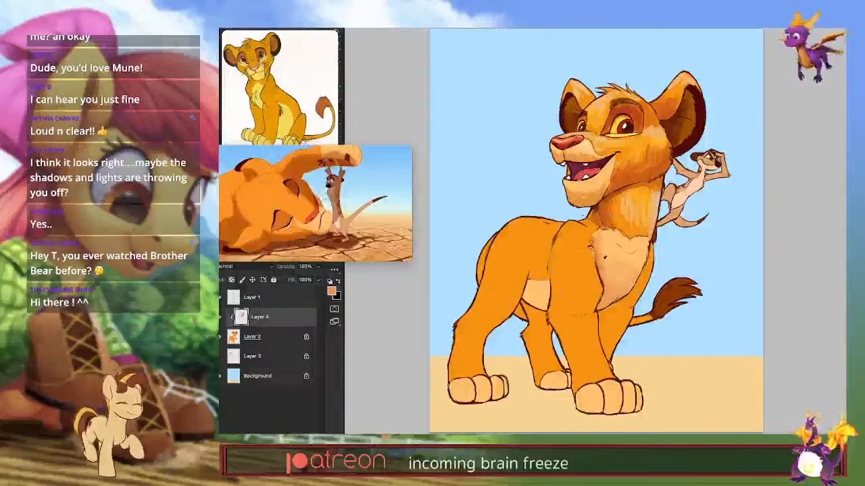
{"action": "right_click", "coordinate": [628, 270], "text": "alt+shift"}
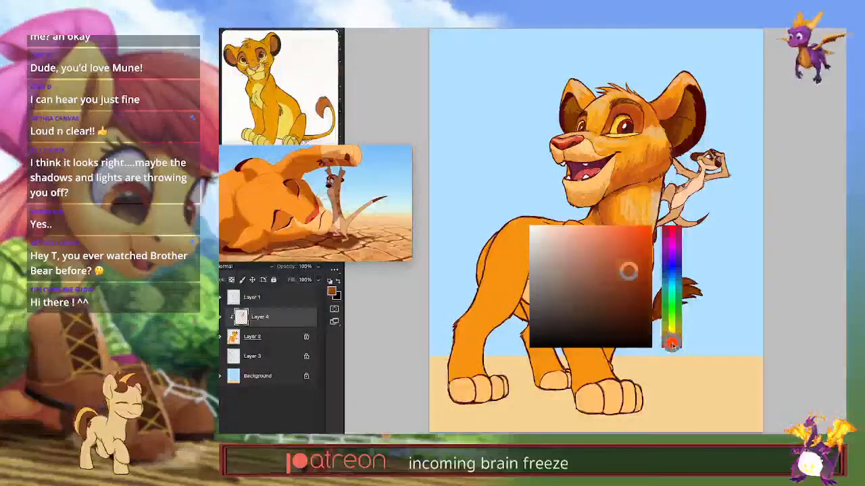
{"action": "left_click_drag", "start_coordinate": [672, 345], "coordinate": [672, 344]}
{"action": "left_click_drag", "start_coordinate": [598, 260], "coordinate": [605, 289]}
{"action": "left_click_drag", "start_coordinate": [600, 272], "coordinate": [610, 302]}
{"action": "left_click_drag", "start_coordinate": [615, 287], "coordinate": [602, 304]}
{"action": "left_click", "coordinate": [622, 284], "text": "alt"}
{"action": "left_click_drag", "start_coordinate": [619, 266], "coordinate": [673, 349]}
{"action": "left_click", "coordinate": [608, 277], "text": "alt"}
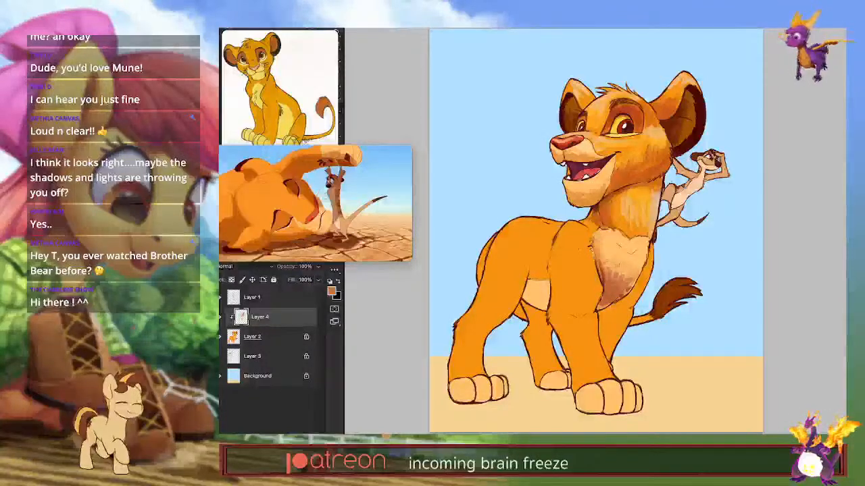
Step: Blend the chest shadow upward into the cream fur with short strokes of sampled mid-tones and light peach
{"action": "left_click", "coordinate": [612, 277], "text": "alt"}
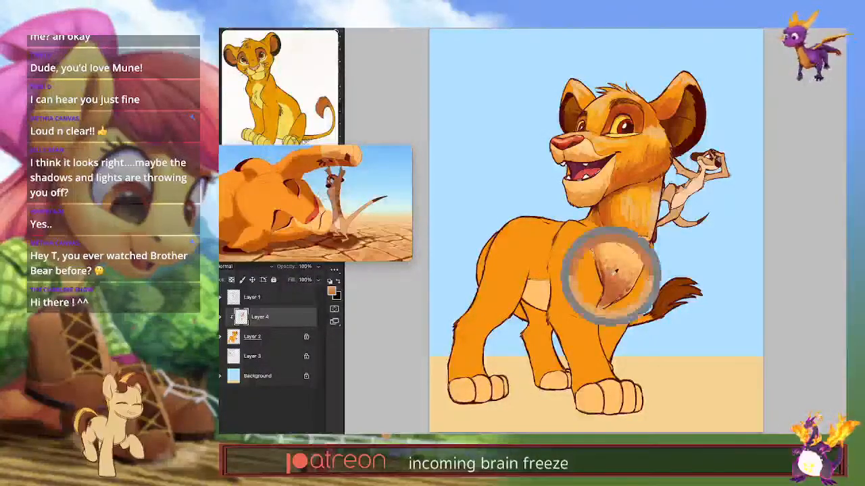
{"action": "left_click_drag", "start_coordinate": [644, 260], "coordinate": [634, 270]}
{"action": "left_click_drag", "start_coordinate": [626, 260], "coordinate": [625, 269]}
{"action": "mouse_move", "coordinate": [622, 254]}
{"action": "left_mouse_down"}
{"action": "mouse_move", "coordinate": [621, 269]}
{"action": "mouse_move", "coordinate": [610, 260]}
{"action": "left_mouse_up"}
{"action": "left_click_drag", "start_coordinate": [606, 252], "coordinate": [607, 269]}
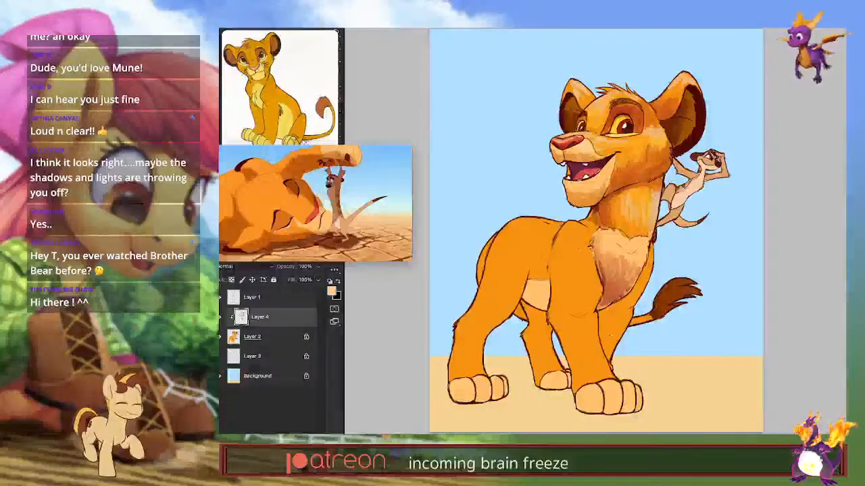
{"action": "left_click_drag", "start_coordinate": [614, 307], "coordinate": [637, 307]}
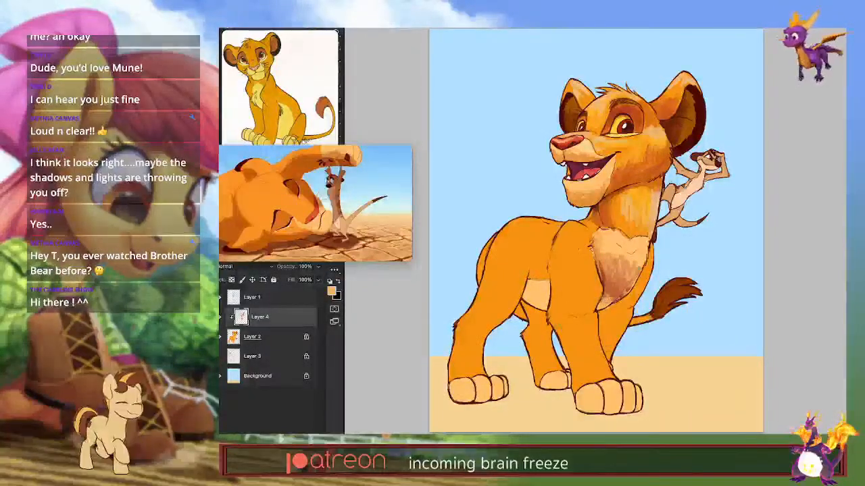
{"action": "left_click", "coordinate": [610, 297], "text": "alt"}
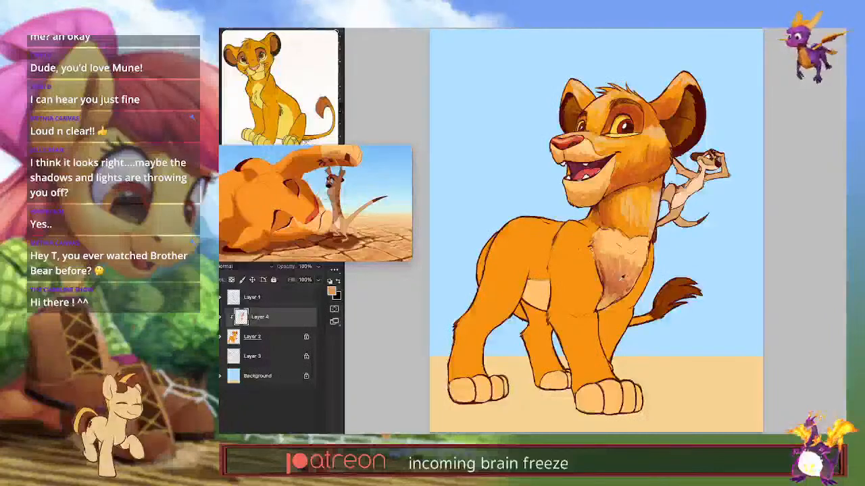
{"action": "left_click_drag", "start_coordinate": [602, 238], "coordinate": [612, 259]}
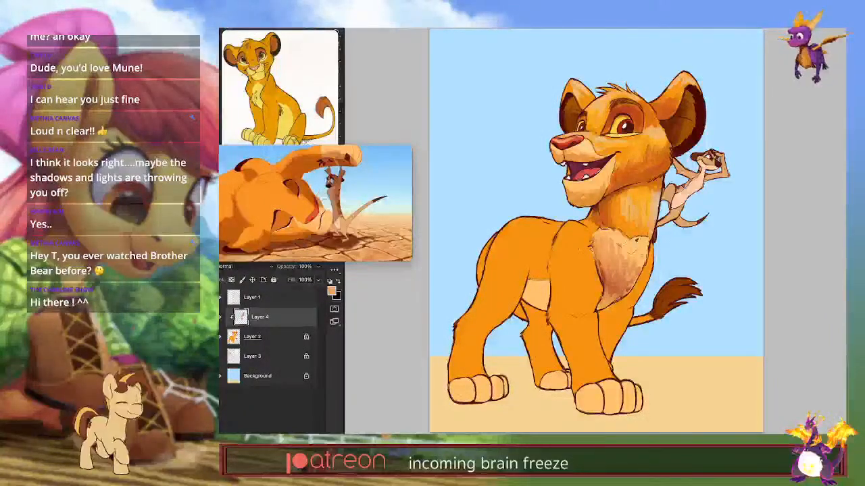
{"action": "left_click", "coordinate": [611, 260], "text": "alt"}
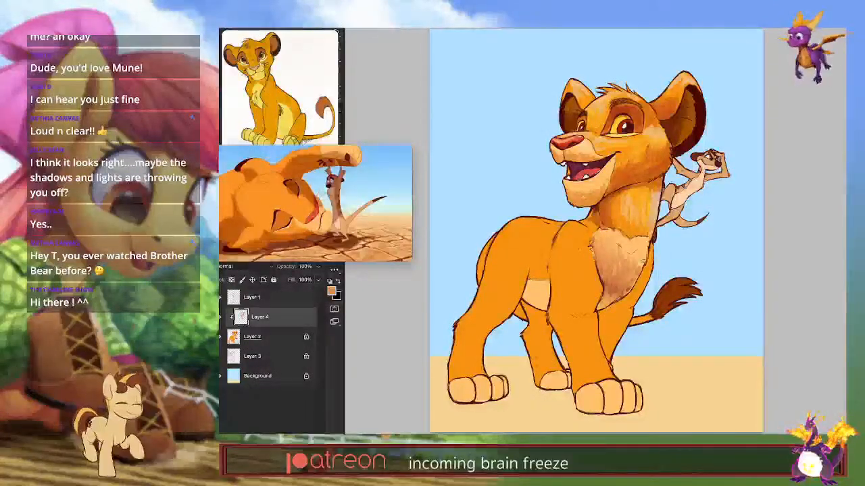
Step: Duplicate Layer 2 and Layer 1, move the Layer 1 copy just above the original Layer 2, and hide these backups
{"action": "left_click", "coordinate": [274, 338]}
{"action": "key", "text": "ctrl+j"}
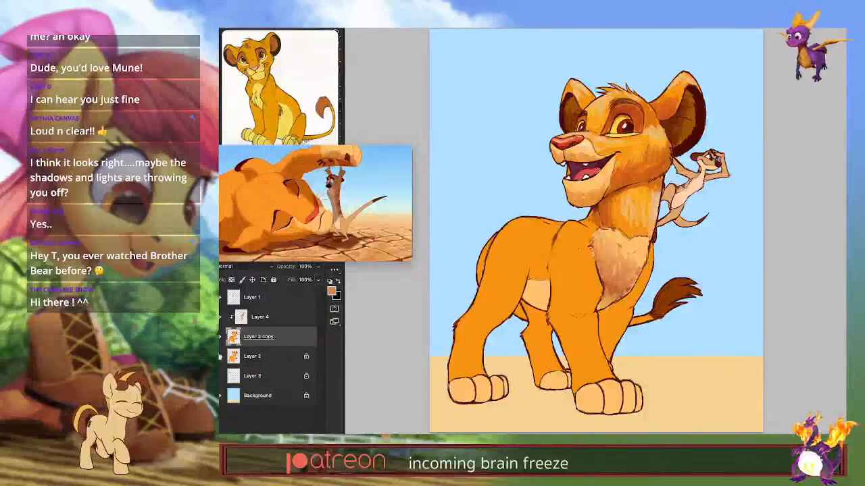
{"action": "left_click", "coordinate": [280, 304]}
{"action": "key", "text": "ctrl+j"}
{"action": "left_click_drag", "start_coordinate": [280, 304], "coordinate": [220, 362]}
{"action": "left_click", "coordinate": [220, 360]}
Step: Merge Layer 1, Layer 4 and Layer 2 copy into one layer, check it by toggling its visibility, and lock its transparent pixels
{"action": "left_click", "coordinate": [293, 301]}
{"action": "left_click", "coordinate": [289, 340], "text": "shift"}
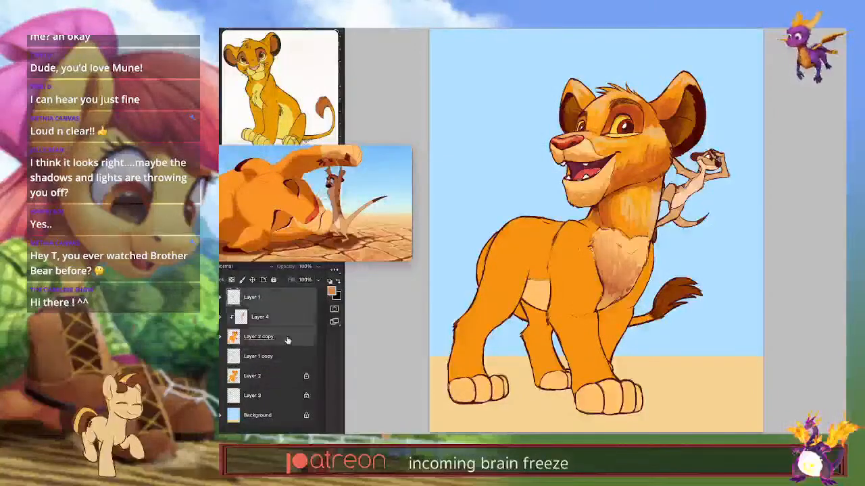
{"action": "key", "text": "ctrl+e"}
{"action": "left_click", "coordinate": [220, 300]}
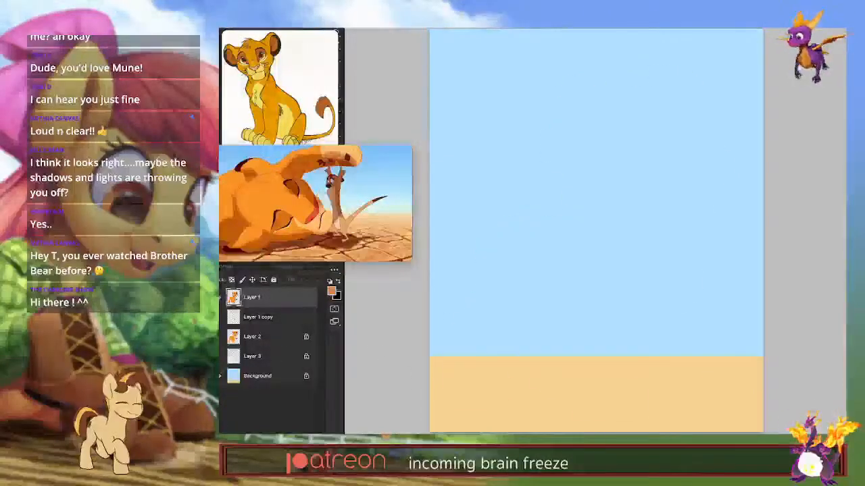
{"action": "left_click", "coordinate": [220, 299]}
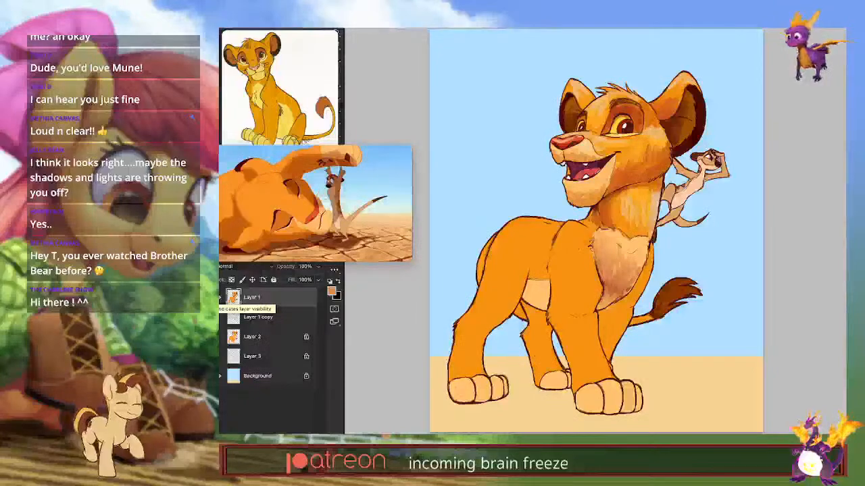
{"action": "left_click", "coordinate": [231, 280]}
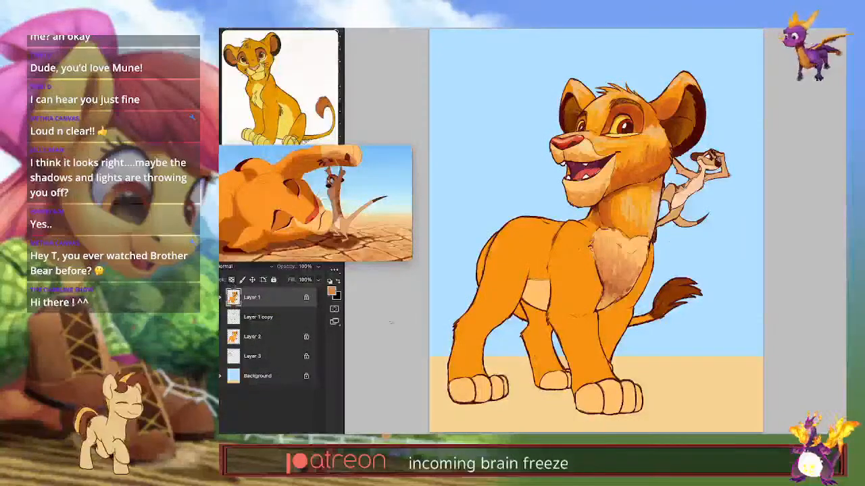
Step: Hide the interface panels and shrink the floating movie reference to fit below the cub reference, clearing room around the enlarged head
{"action": "key", "text": "Tab"}
{"action": "scroll", "coordinate": [603, 297], "scroll_direction": "up", "scroll_amount": 3}
{"action": "left_click_drag", "start_coordinate": [601, 302], "coordinate": [668, 413]}
{"action": "left_click_drag", "start_coordinate": [404, 258], "coordinate": [343, 221]}
{"action": "scroll", "coordinate": [620, 331], "scroll_direction": "up", "scroll_amount": 3}
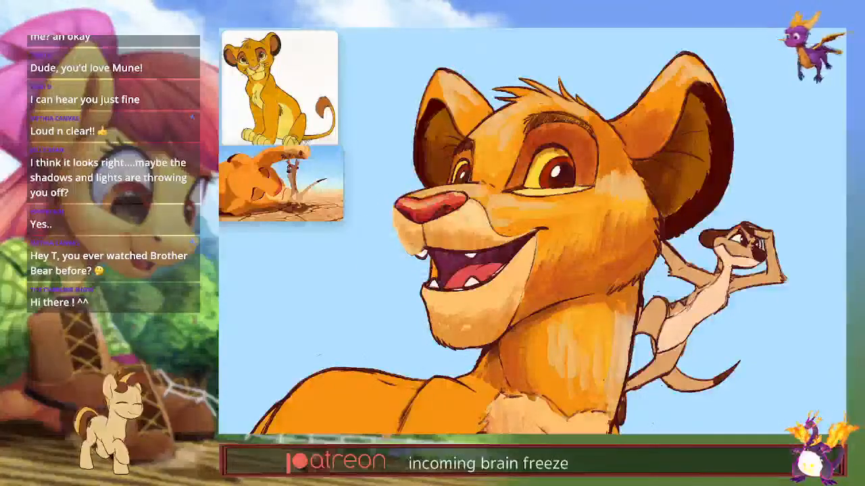
Step: Paint over the outline and crease beneath the lion cub's nose with sampled muzzle and nose tones
{"action": "left_click", "coordinate": [401, 231], "text": "alt"}
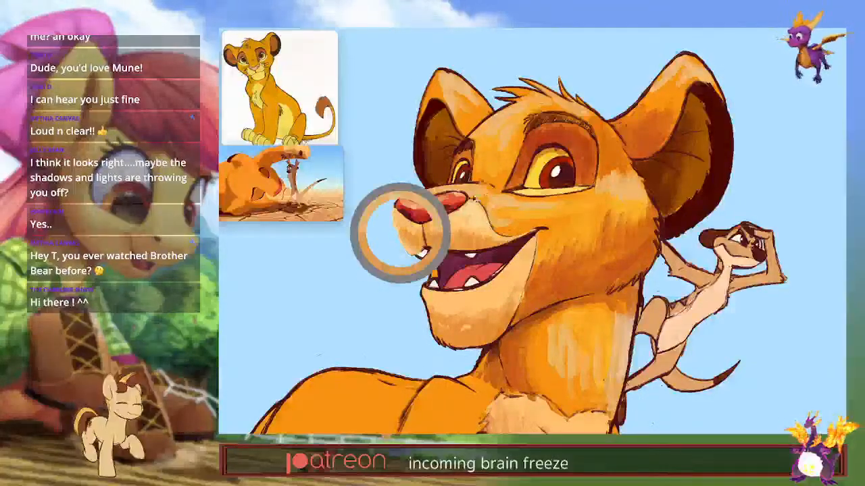
{"action": "right_click", "coordinate": [466, 202], "text": "alt+shift"}
{"action": "mouse_move", "coordinate": [466, 202]}
{"action": "left_mouse_down"}
{"action": "mouse_move", "coordinate": [537, 310]}
{"action": "mouse_move", "coordinate": [458, 203]}
{"action": "left_mouse_up"}
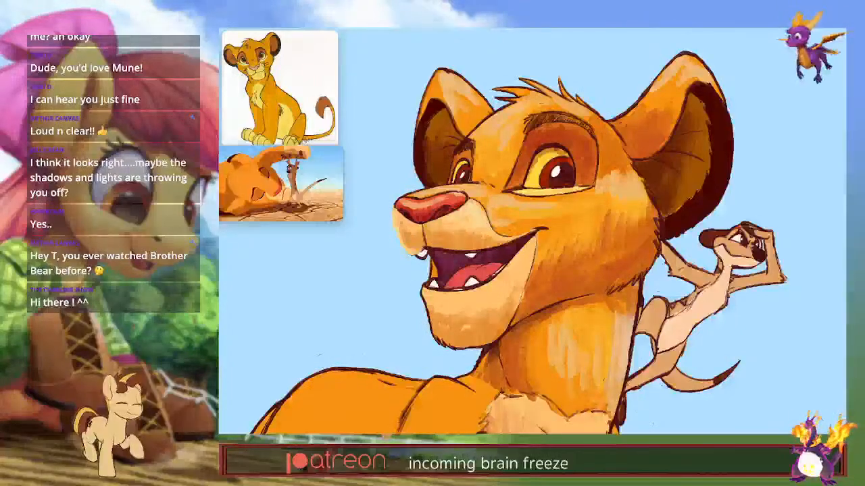
{"action": "left_click", "coordinate": [412, 240], "text": "alt"}
{"action": "mouse_move", "coordinate": [413, 239]}
{"action": "left_mouse_down"}
{"action": "mouse_move", "coordinate": [467, 347]}
{"action": "mouse_move", "coordinate": [429, 258]}
{"action": "left_mouse_up"}
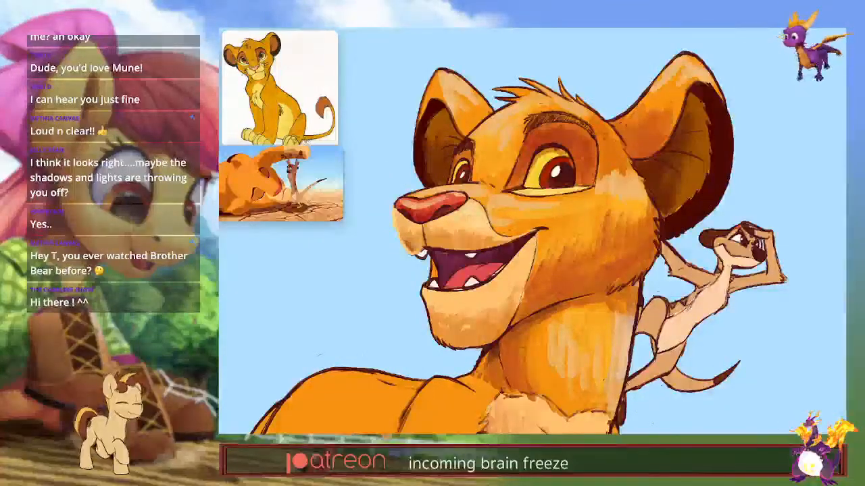
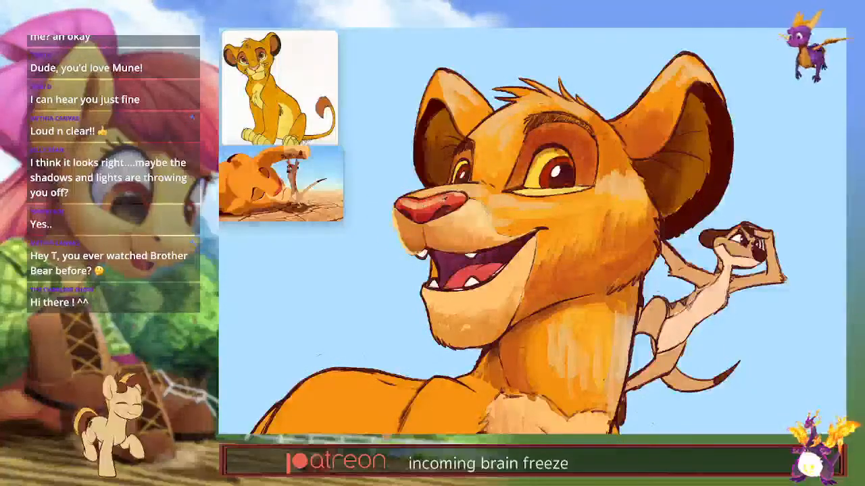
Step: Repaint the cub's nose with lighter red tones, softening its outline and brightening the upper plane around the nostrils
{"action": "right_click", "coordinate": [454, 200], "text": "alt+shift"}
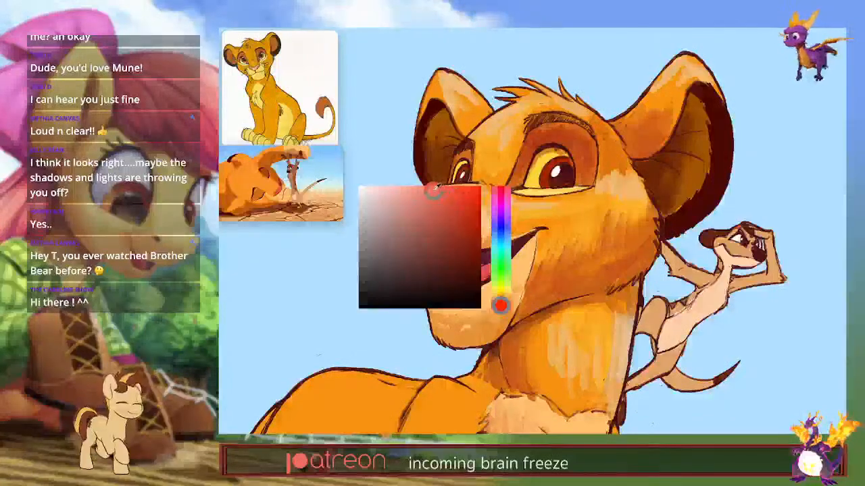
{"action": "left_click_drag", "start_coordinate": [499, 310], "coordinate": [500, 306]}
{"action": "mouse_move", "coordinate": [423, 210]}
{"action": "left_mouse_down"}
{"action": "mouse_move", "coordinate": [421, 216]}
{"action": "mouse_move", "coordinate": [428, 213]}
{"action": "left_mouse_up"}
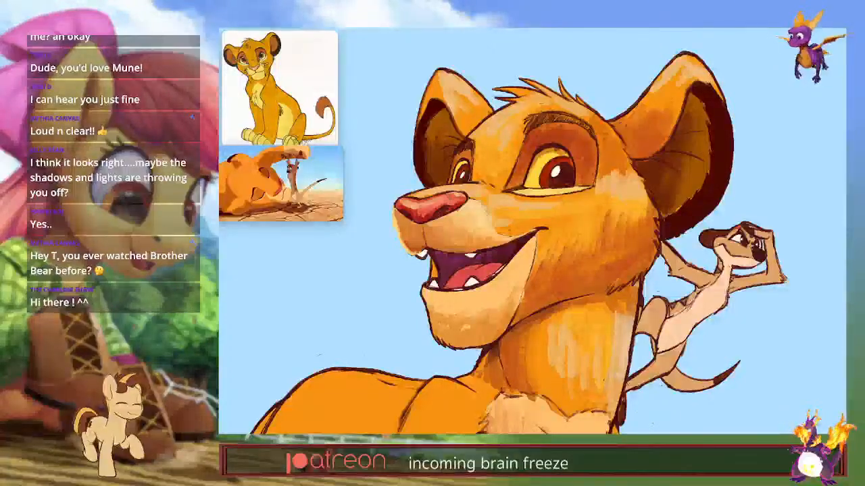
{"action": "left_click", "coordinate": [454, 204], "text": "alt"}
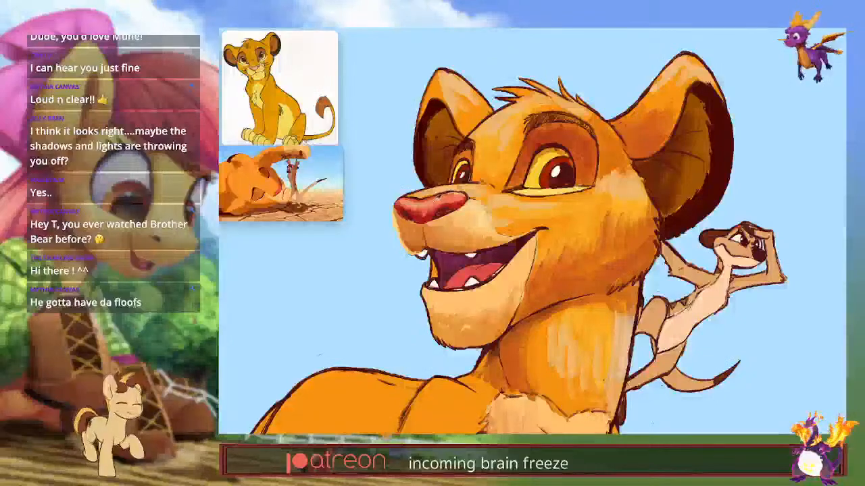
{"action": "mouse_move", "coordinate": [460, 195]}
{"action": "left_mouse_down"}
{"action": "mouse_move", "coordinate": [407, 194]}
{"action": "mouse_move", "coordinate": [519, 315]}
{"action": "left_mouse_up"}
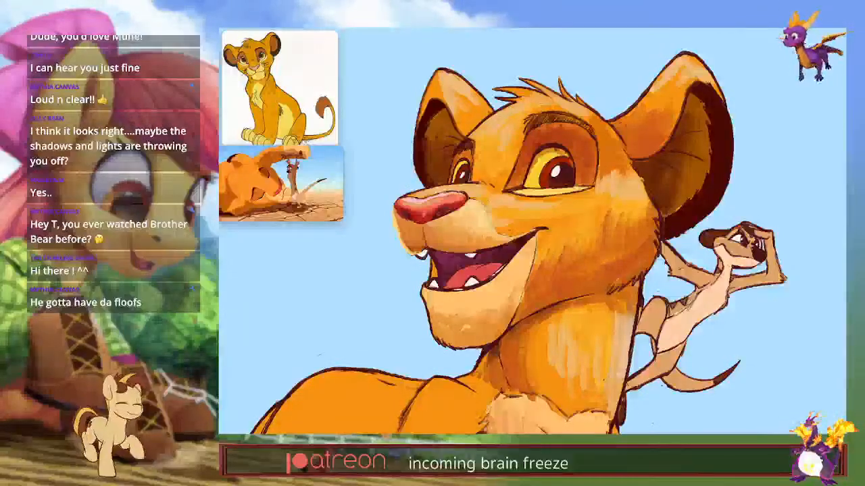
{"action": "left_click_drag", "start_coordinate": [425, 195], "coordinate": [426, 195]}
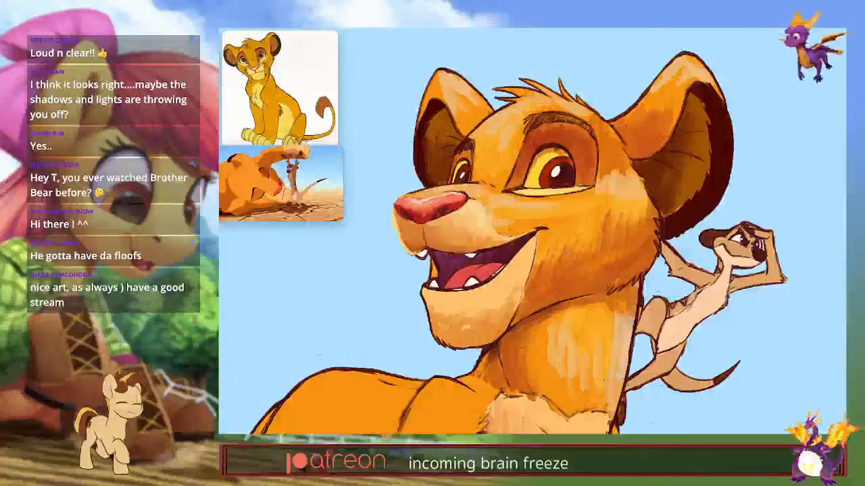
{"action": "left_click_drag", "start_coordinate": [604, 204], "coordinate": [567, 262]}
{"action": "left_click_drag", "start_coordinate": [488, 239], "coordinate": [519, 315]}
{"action": "left_click_drag", "start_coordinate": [598, 345], "coordinate": [566, 419]}
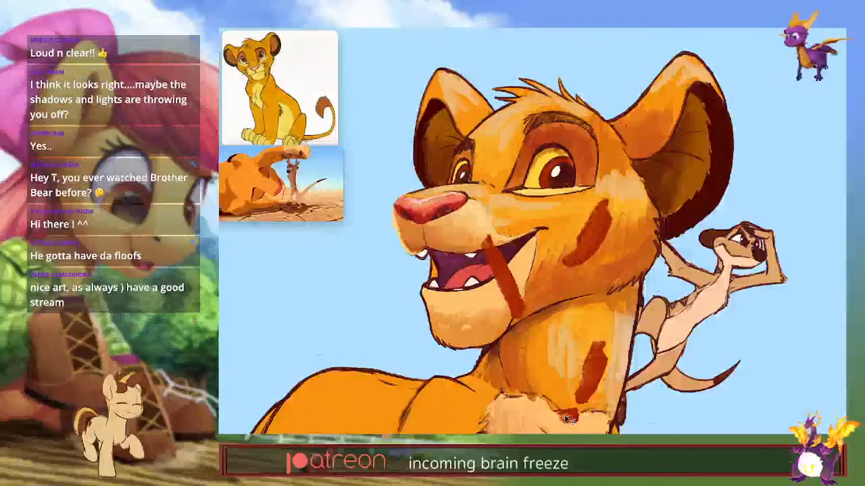
{"action": "key", "text": "ctrl+z"}
{"action": "key", "text": "ctrl+z"}
{"action": "key", "text": "ctrl+z"}
{"action": "key", "text": "ctrl+z"}
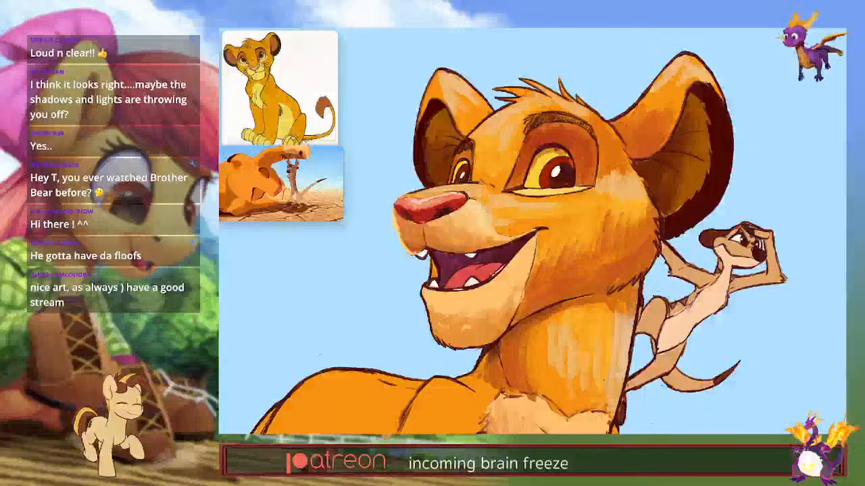
Step: Choose a magenta-pink and tint the front edge of the nose around the nostril, blending it with sampled nose reds
{"action": "right_click", "coordinate": [443, 185], "text": "alt+shift"}
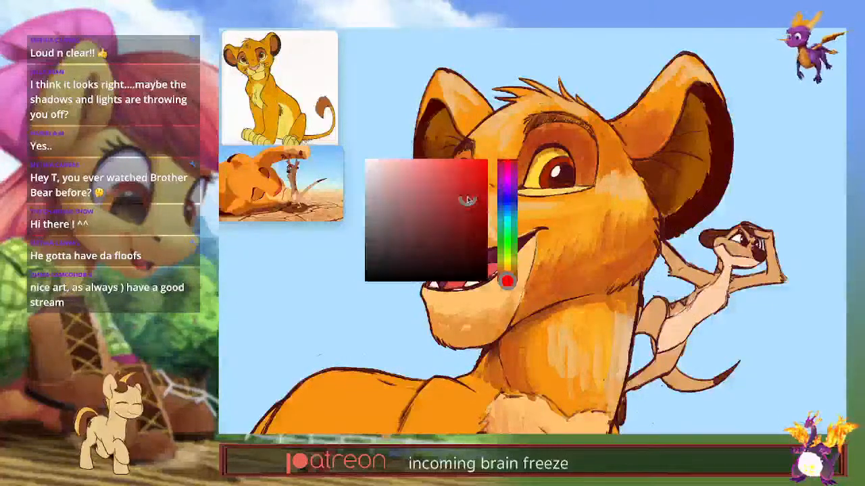
{"action": "left_click_drag", "start_coordinate": [444, 181], "coordinate": [431, 177]}
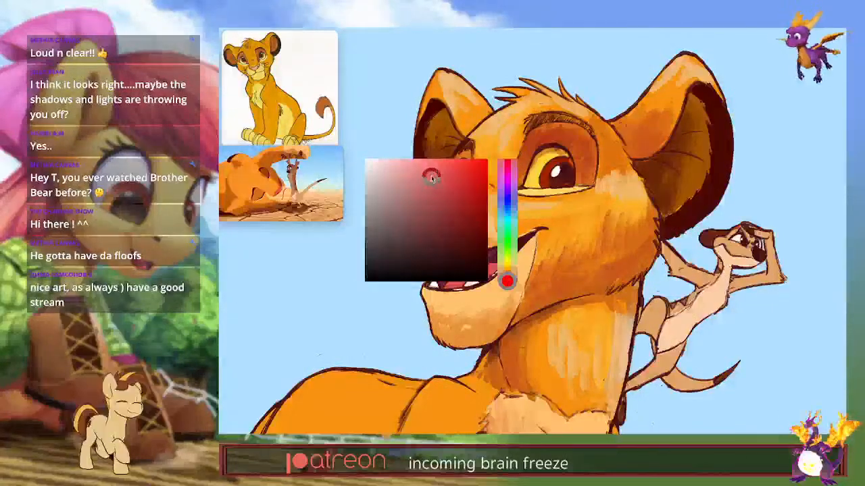
{"action": "left_click", "coordinate": [507, 171]}
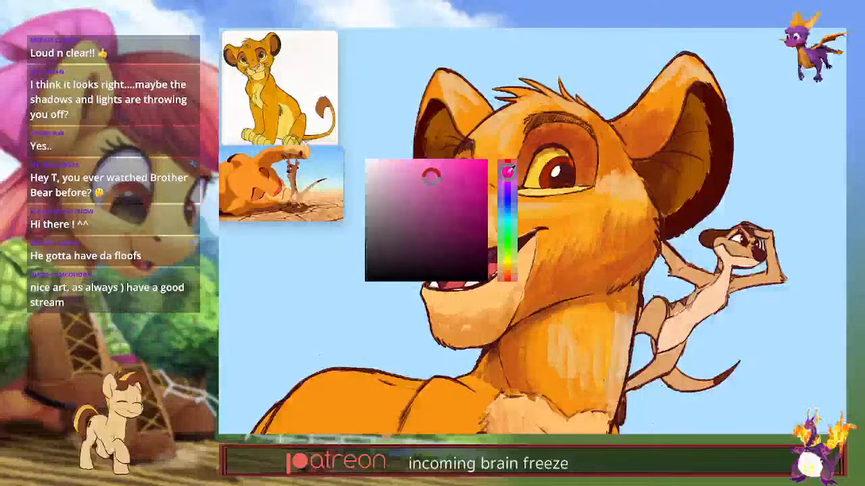
{"action": "left_click", "coordinate": [508, 173]}
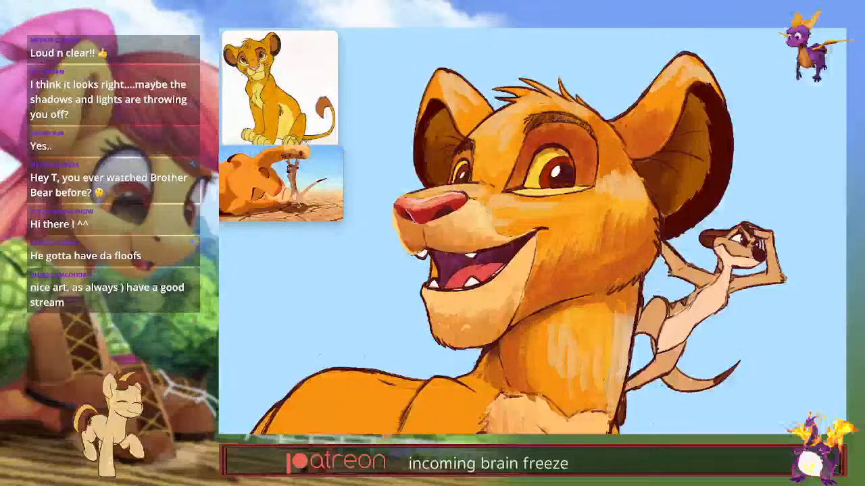
{"action": "left_click", "coordinate": [406, 212]}
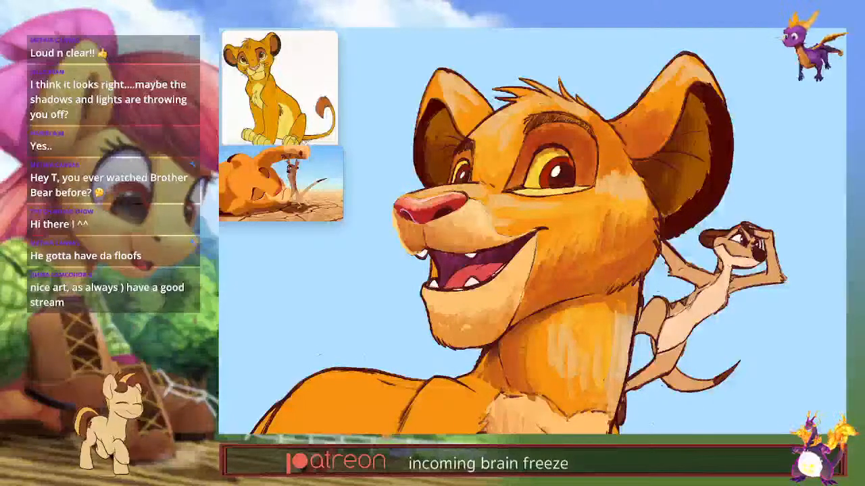
{"action": "left_click", "coordinate": [403, 206]}
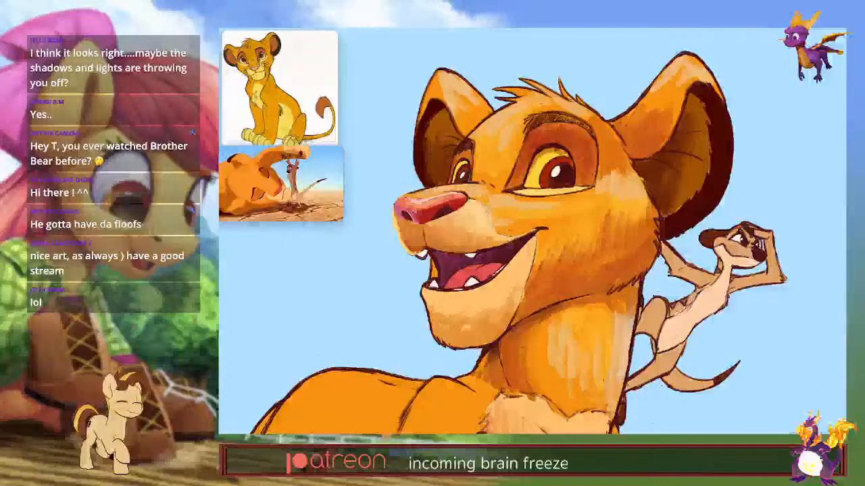
{"action": "left_click", "coordinate": [403, 204], "text": "alt"}
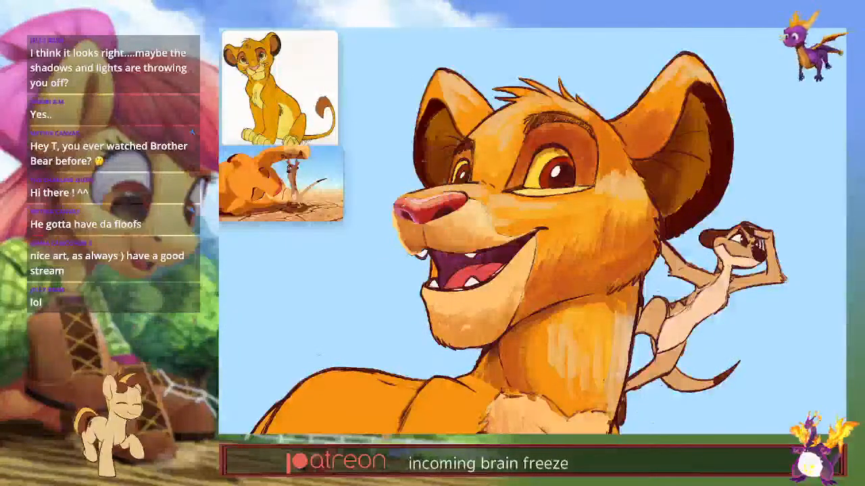
{"action": "left_click", "coordinate": [401, 211], "text": "alt"}
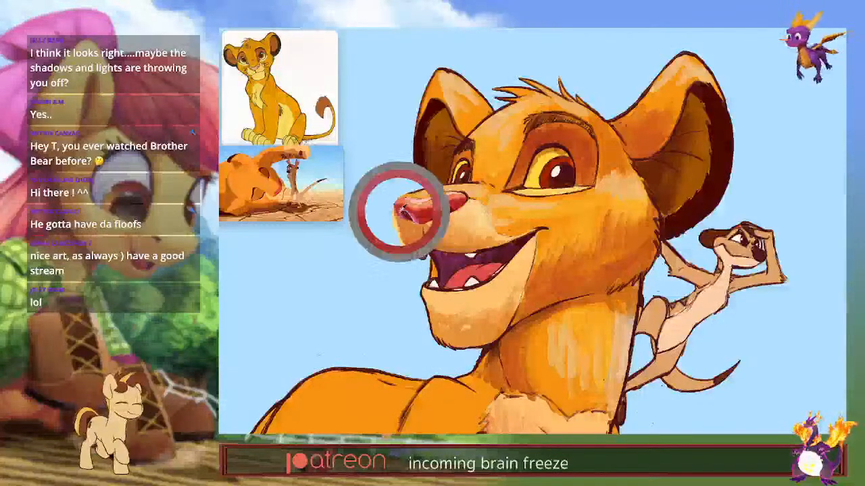
{"action": "mouse_move", "coordinate": [434, 205]}
{"action": "left_mouse_down"}
{"action": "mouse_move", "coordinate": [427, 210]}
{"action": "mouse_move", "coordinate": [462, 204]}
{"action": "left_mouse_up"}
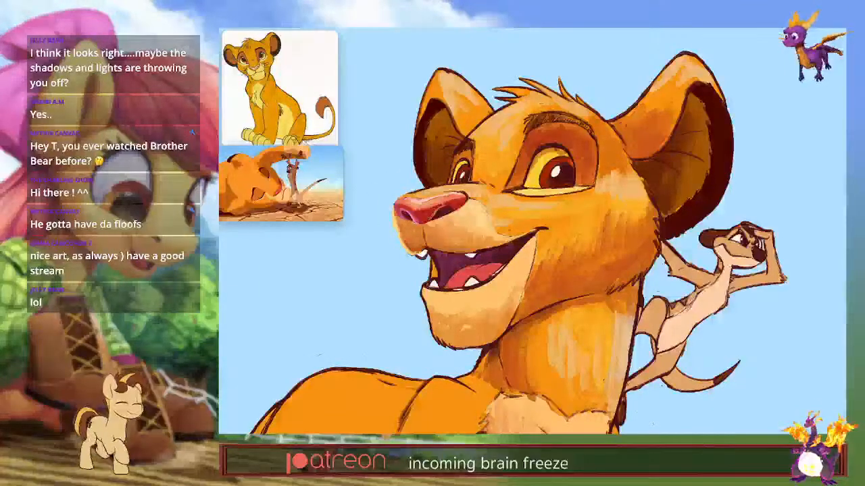
Step: Shade the muzzle directly below the nose with a warm orange-brown and blend the crease above the upper lip
{"action": "left_click", "coordinate": [415, 249], "text": "alt"}
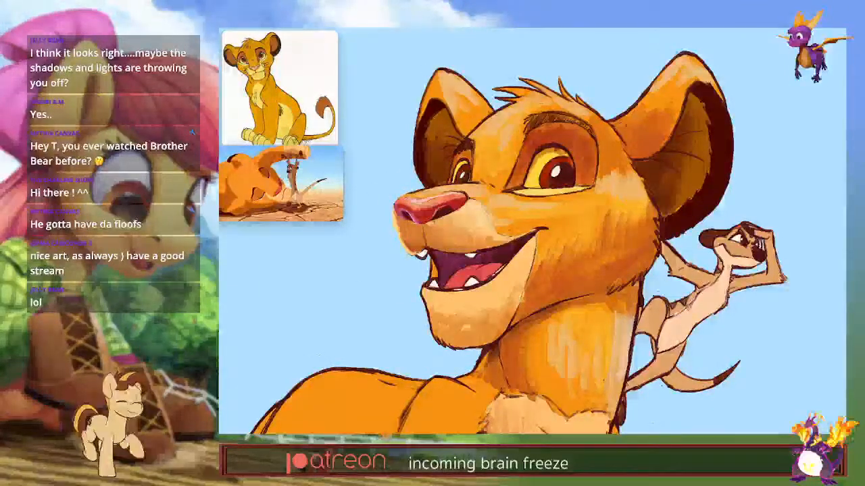
{"action": "right_click", "coordinate": [543, 288], "text": "alt+shift"}
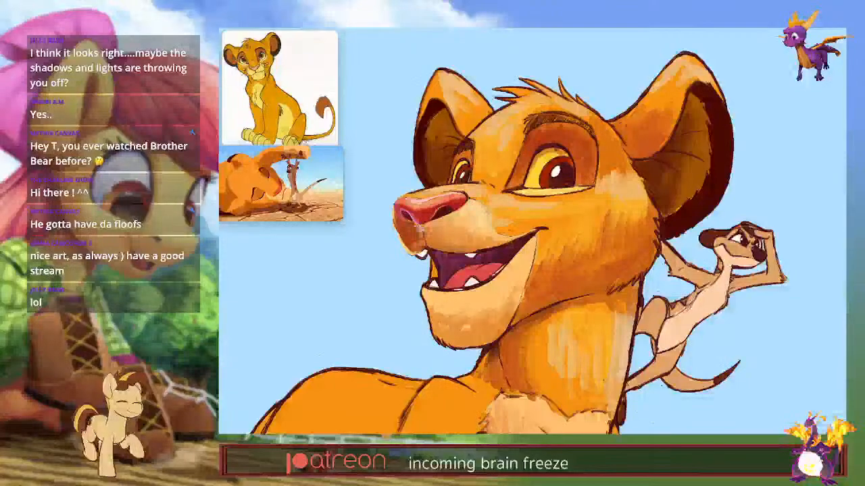
{"action": "left_click", "coordinate": [420, 234], "text": "alt"}
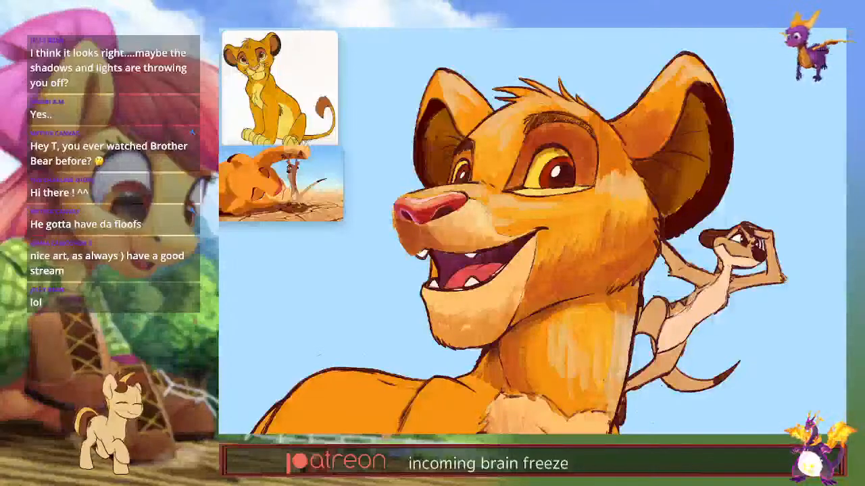
{"action": "key", "text": "Tab"}
{"action": "key", "text": "Tab"}
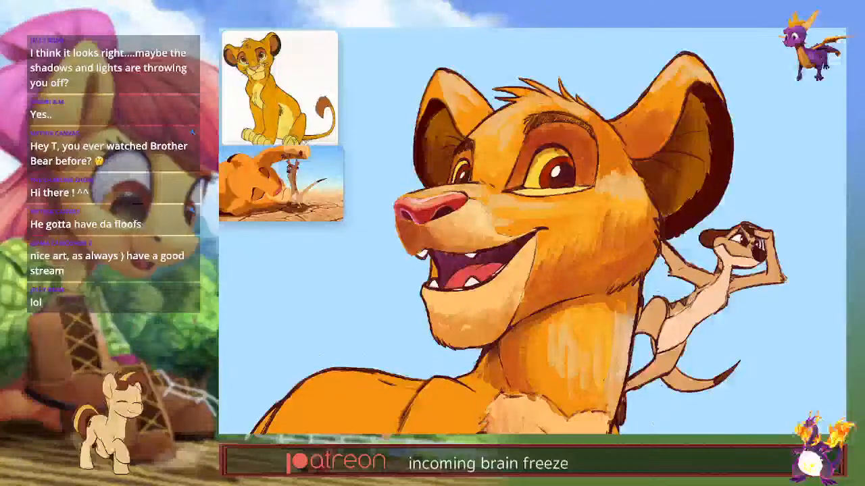
{"action": "key", "text": "Tab"}
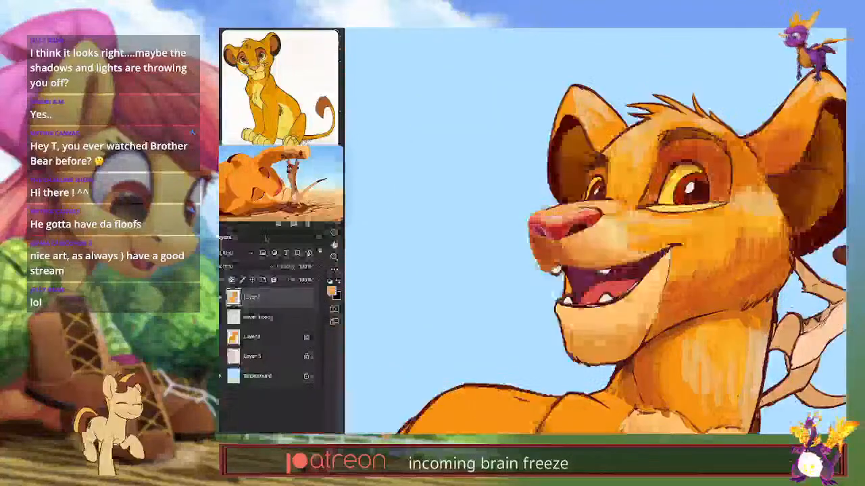
{"action": "key", "text": "Tab"}
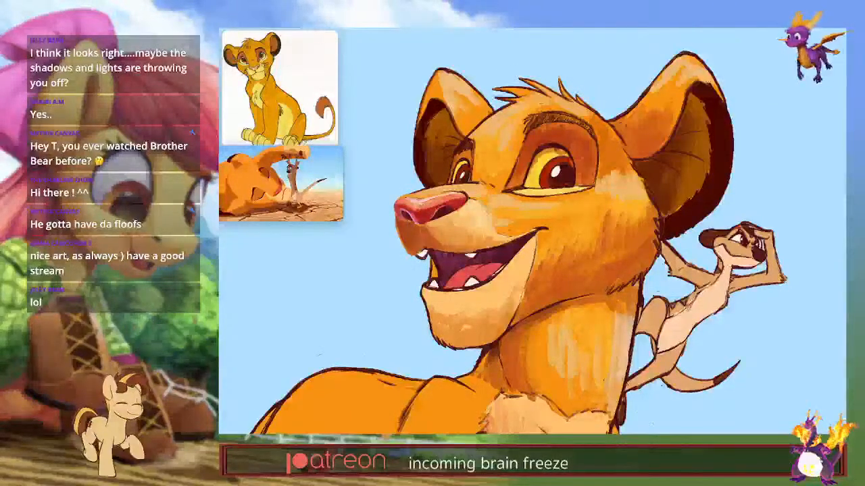
Step: Choose a brighter pink and paint it along the upper plane of the nose
{"action": "right_click", "coordinate": [476, 192], "text": "alt+shift"}
{"action": "mouse_move", "coordinate": [475, 192]}
{"action": "left_mouse_down"}
{"action": "mouse_move", "coordinate": [459, 185]}
{"action": "mouse_move", "coordinate": [534, 209]}
{"action": "mouse_move", "coordinate": [540, 187]}
{"action": "left_mouse_up"}
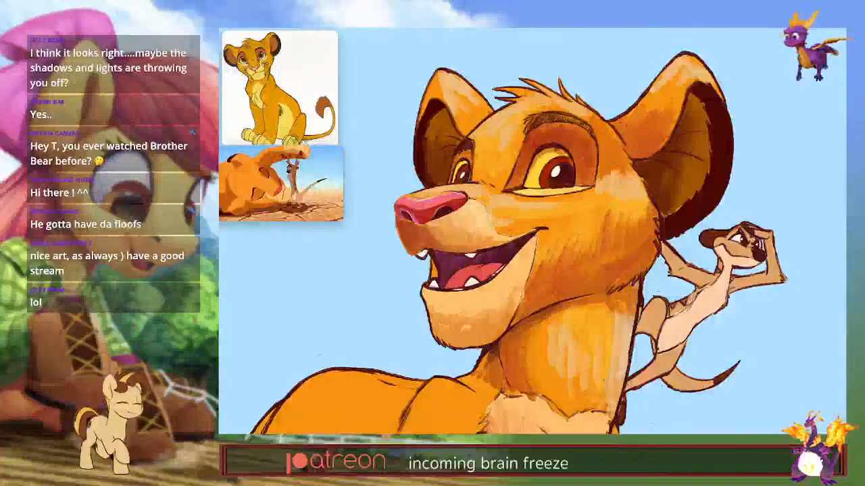
{"action": "mouse_move", "coordinate": [459, 192]}
{"action": "left_mouse_down"}
{"action": "mouse_move", "coordinate": [477, 196]}
{"action": "mouse_move", "coordinate": [453, 195]}
{"action": "left_mouse_up"}
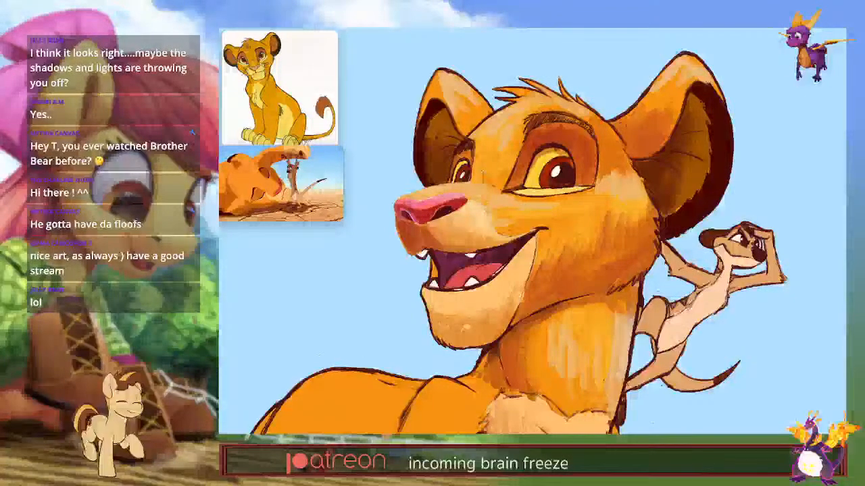
Step: Smooth the forehead fur between the eyes and blend the snout and upper muzzle with sampled orange and peach tones
{"action": "left_click", "coordinate": [502, 144]}
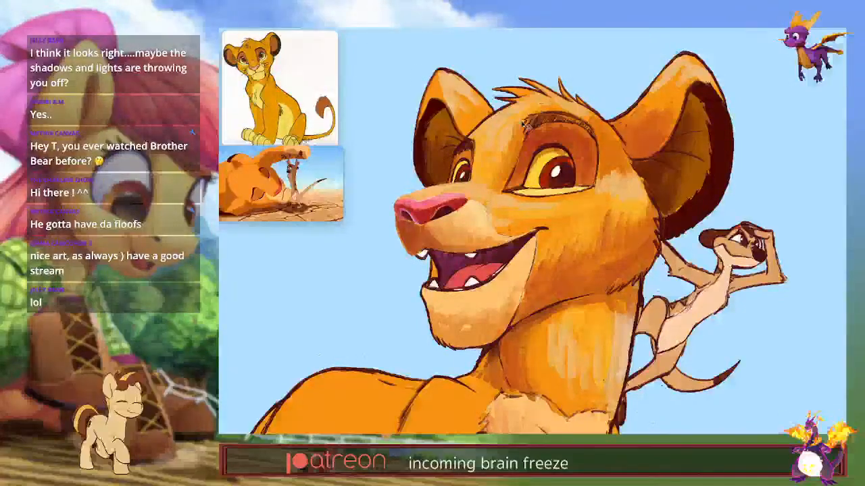
{"action": "left_click_drag", "start_coordinate": [507, 146], "coordinate": [499, 160]}
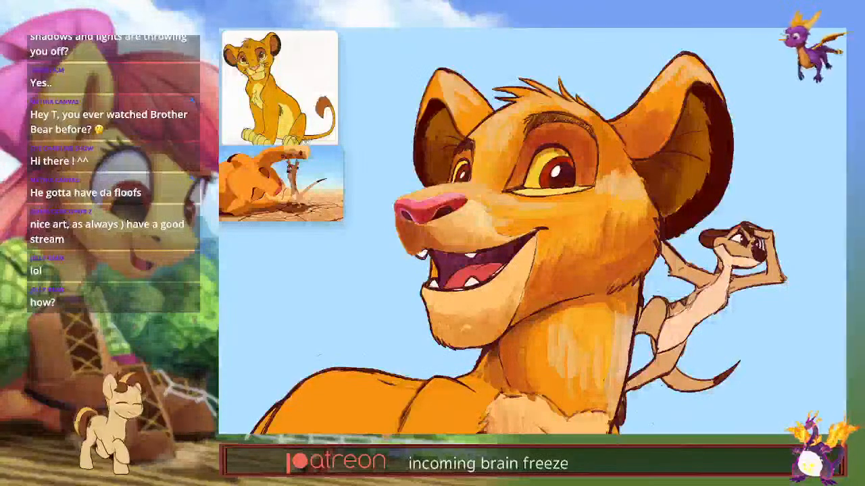
{"action": "left_click", "coordinate": [499, 202], "text": "alt"}
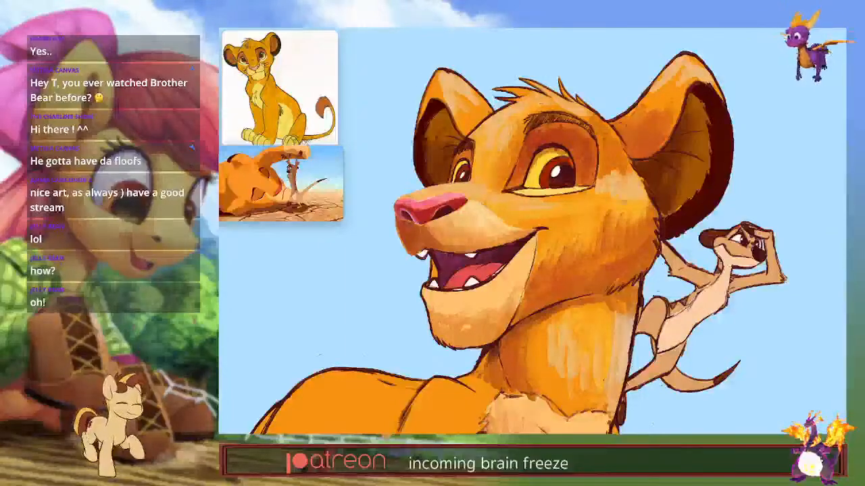
Step: Check the whole painting in a horizontally mirrored view and zoom back in on the cub's head and chest
{"action": "key", "text": "ctrl+0"}
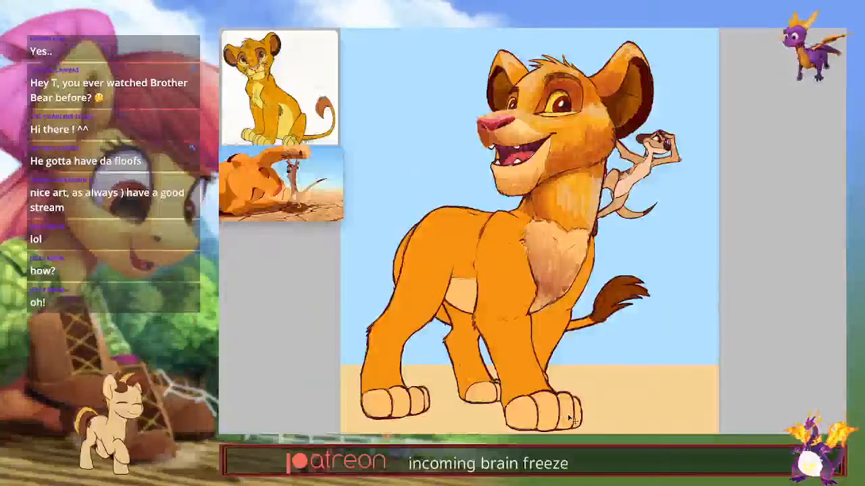
{"action": "key", "text": "h"}
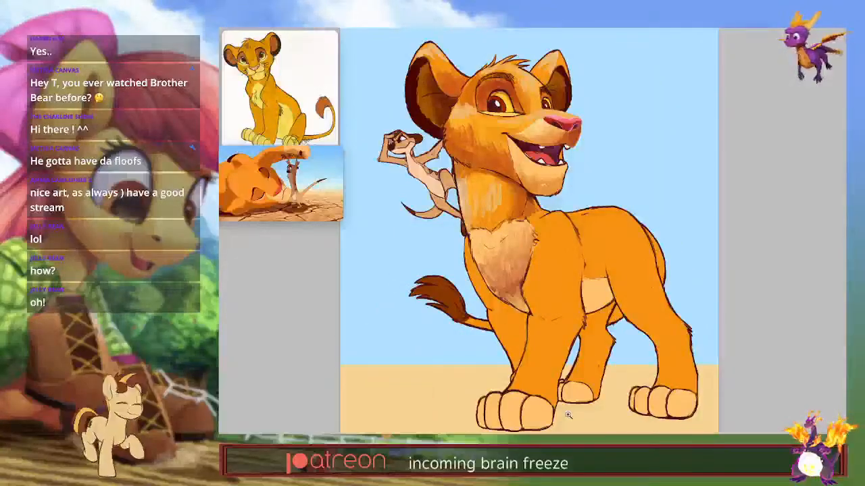
{"action": "left_click", "coordinate": [586, 291]}
{"action": "left_click_drag", "start_coordinate": [562, 312], "coordinate": [589, 343]}
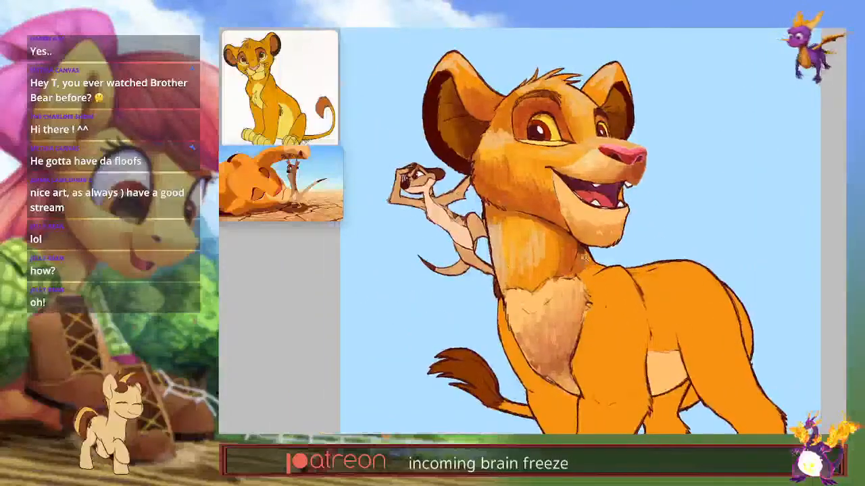
{"action": "left_click", "coordinate": [599, 269]}
{"action": "left_click_drag", "start_coordinate": [593, 278], "coordinate": [598, 320]}
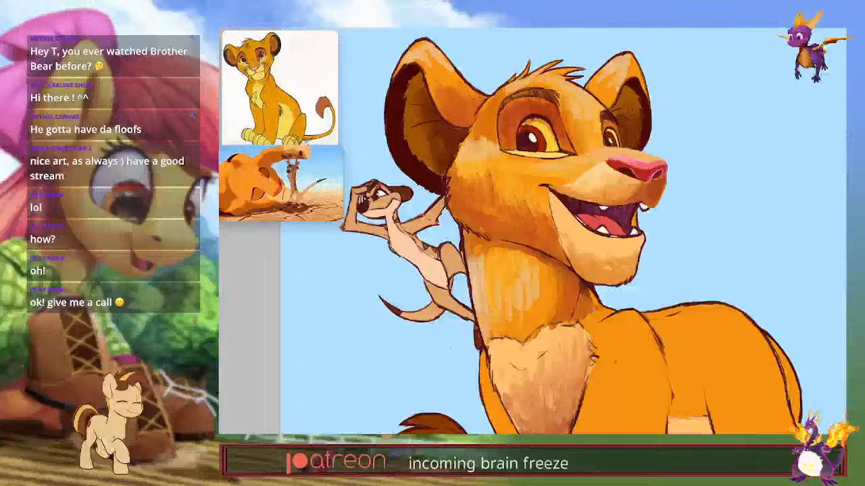
Step: Bring the sitting cub reference in front of the other one and smooth the cub's cheek fur below the ear with sampled orange tones
{"action": "left_click", "coordinate": [279, 89]}
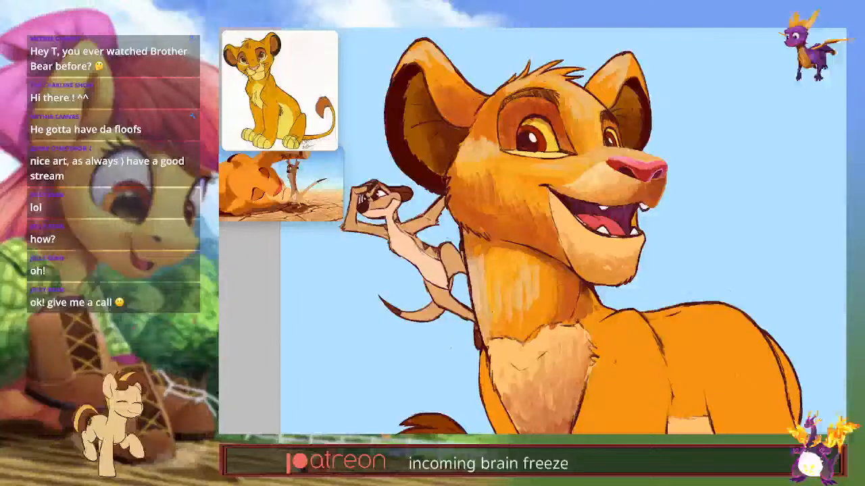
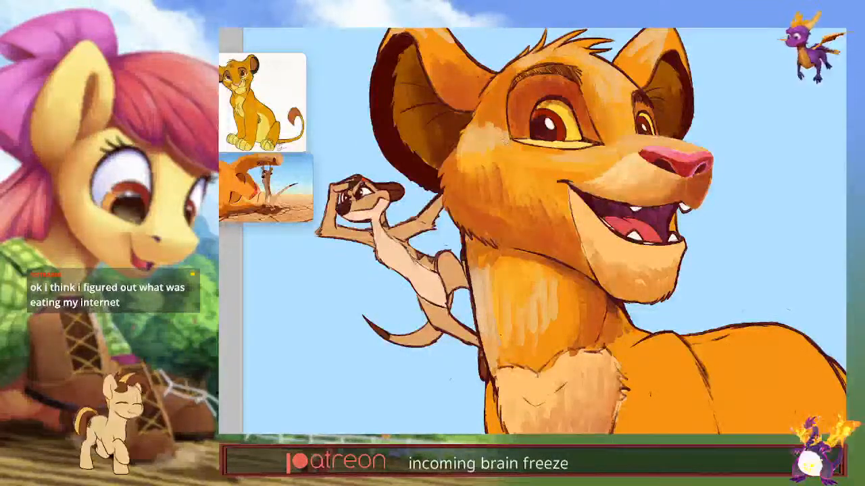
{"action": "mouse_move", "coordinate": [494, 136]}
{"action": "left_mouse_down"}
{"action": "mouse_move", "coordinate": [492, 146]}
{"action": "mouse_move", "coordinate": [469, 149]}
{"action": "left_mouse_up"}
{"action": "left_click", "coordinate": [474, 146], "text": "alt"}
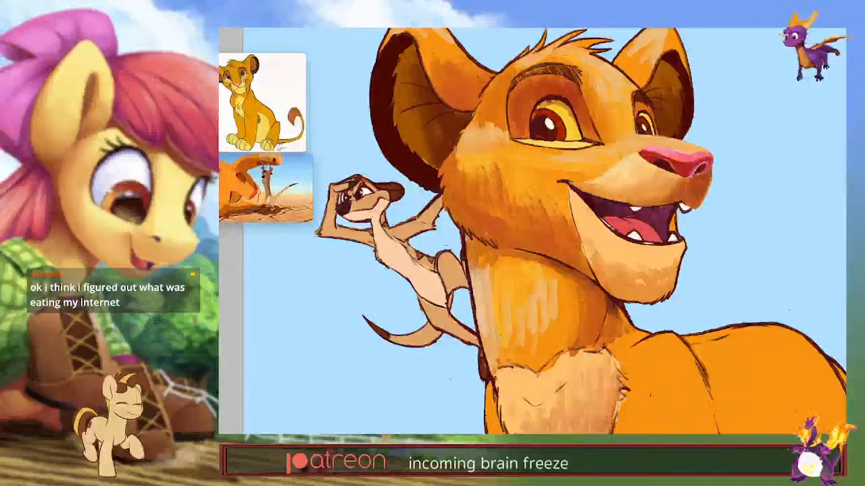
{"action": "left_click", "coordinate": [463, 159], "text": "alt"}
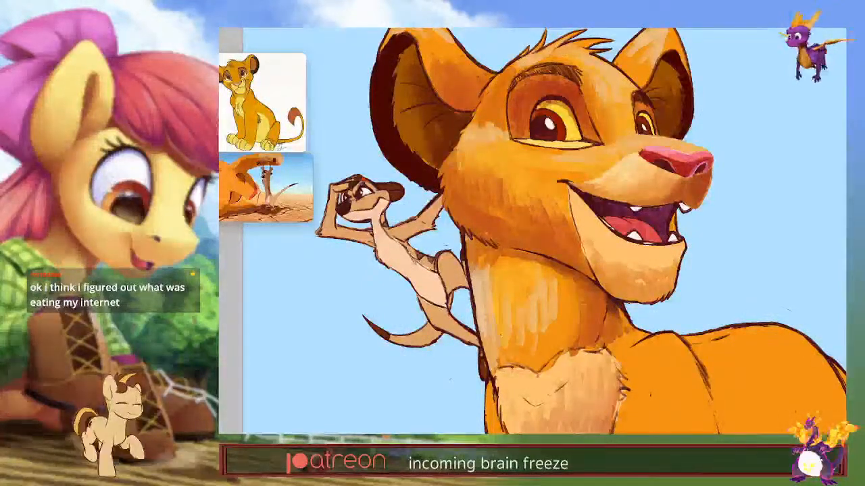
{"action": "left_click", "coordinate": [652, 363], "text": "alt"}
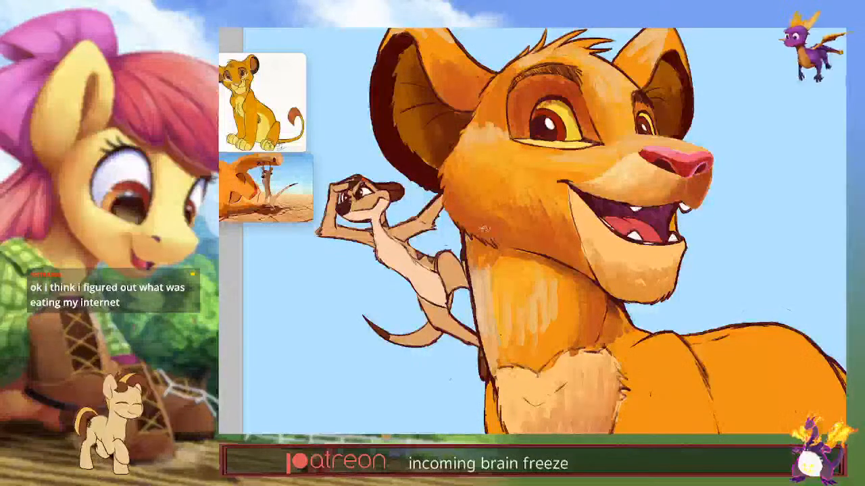
{"action": "left_click", "coordinate": [606, 301], "text": "alt"}
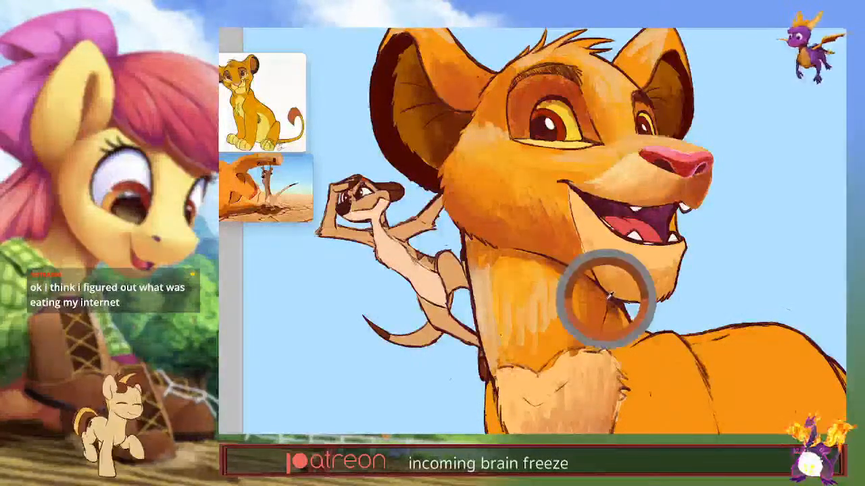
Step: Shade the lion cub's cheek beside the mouth corner and the jaw edge with orange tones
{"action": "right_click", "coordinate": [598, 267], "text": "alt+shift"}
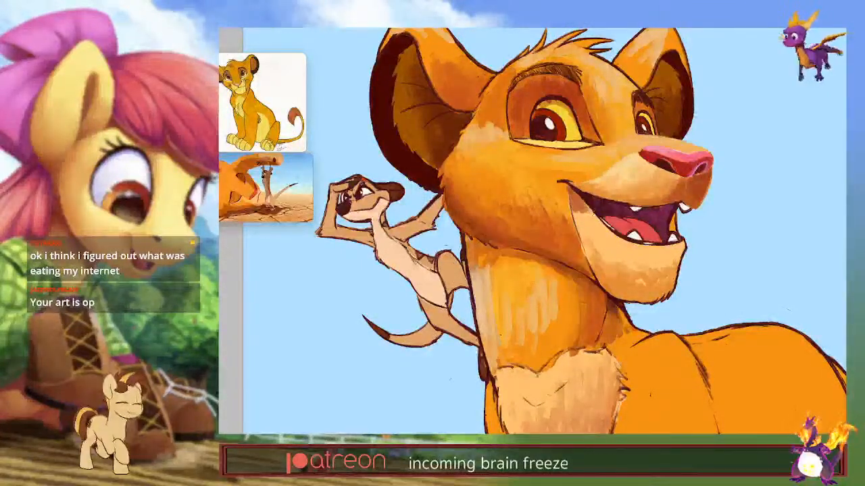
{"action": "left_click_drag", "start_coordinate": [575, 215], "coordinate": [591, 222]}
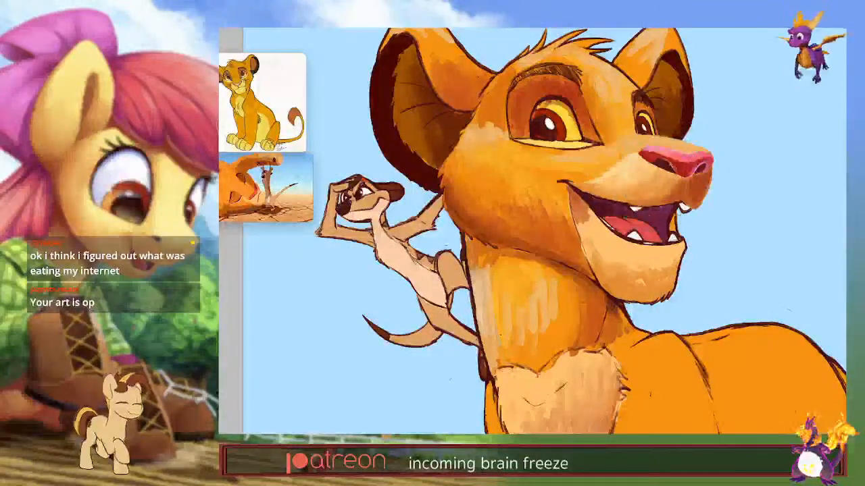
{"action": "right_click", "coordinate": [593, 331], "text": "alt+shift"}
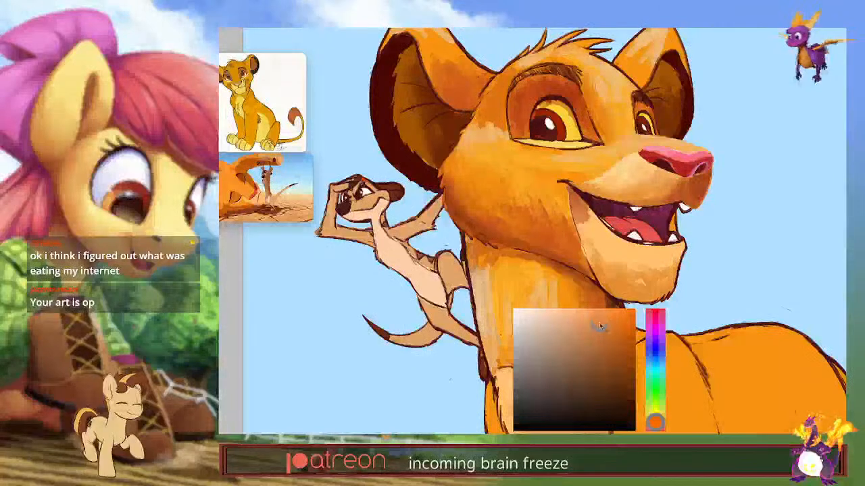
{"action": "left_click_drag", "start_coordinate": [655, 427], "coordinate": [656, 425]}
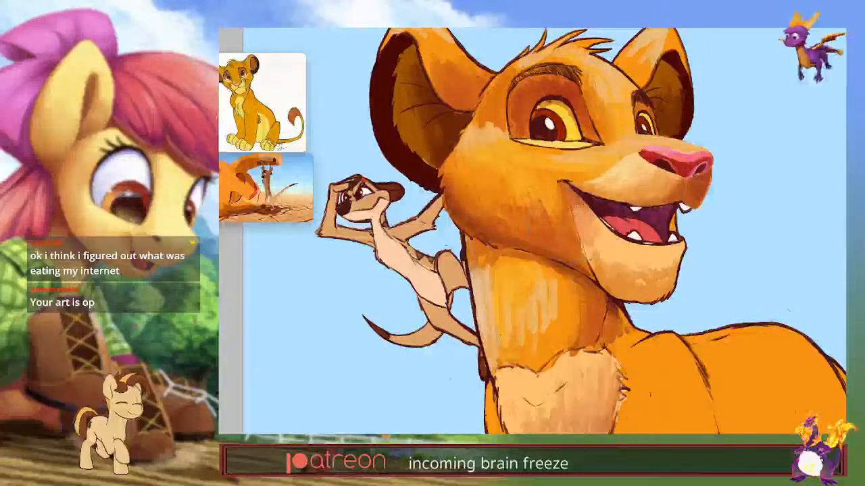
{"action": "left_click", "coordinate": [570, 200], "text": "alt"}
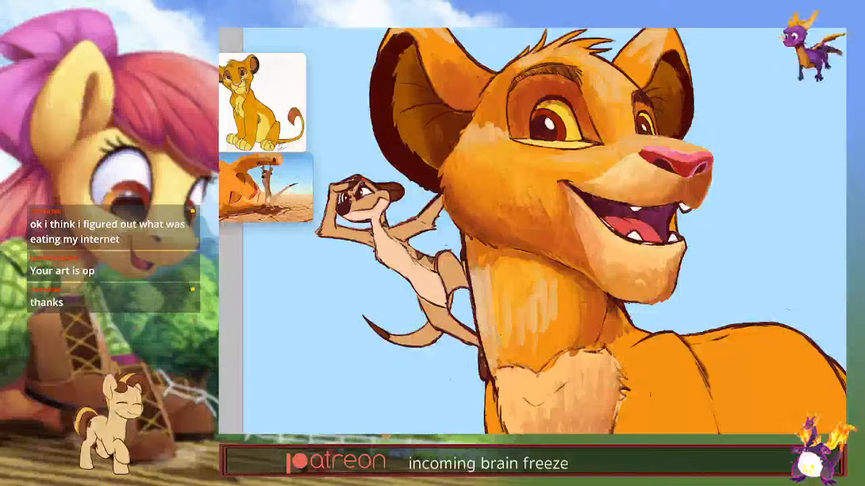
Step: Blend the cub's chin and its lower edge with colours sampled from the chin, softening the outline and highlights
{"action": "left_click", "coordinate": [668, 288], "text": "alt"}
{"action": "left_click_drag", "start_coordinate": [657, 291], "coordinate": [630, 300]}
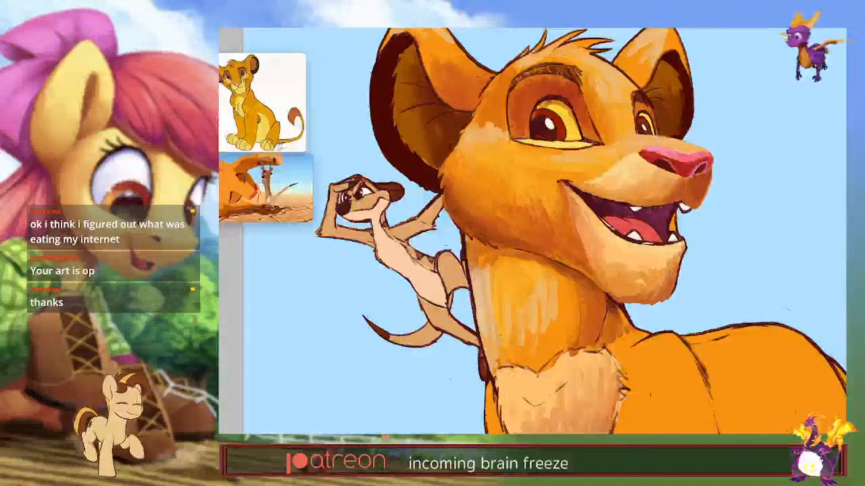
{"action": "left_click", "coordinate": [642, 295], "text": "alt"}
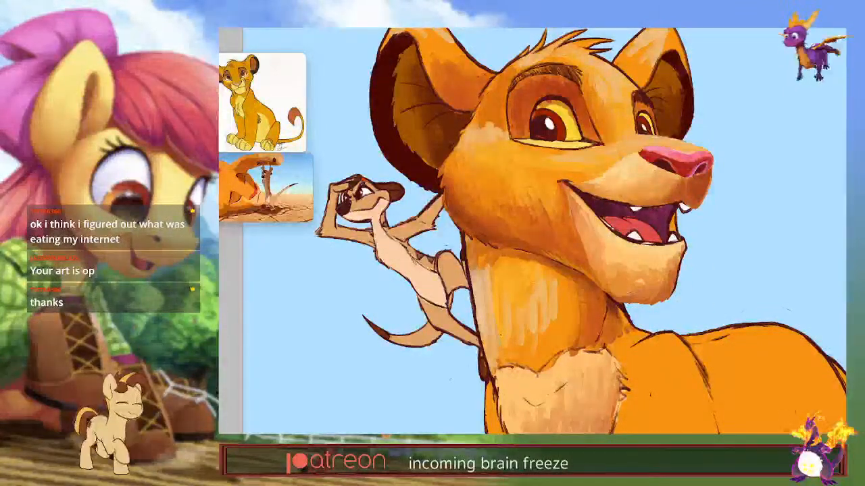
{"action": "left_click", "coordinate": [642, 289], "text": "alt"}
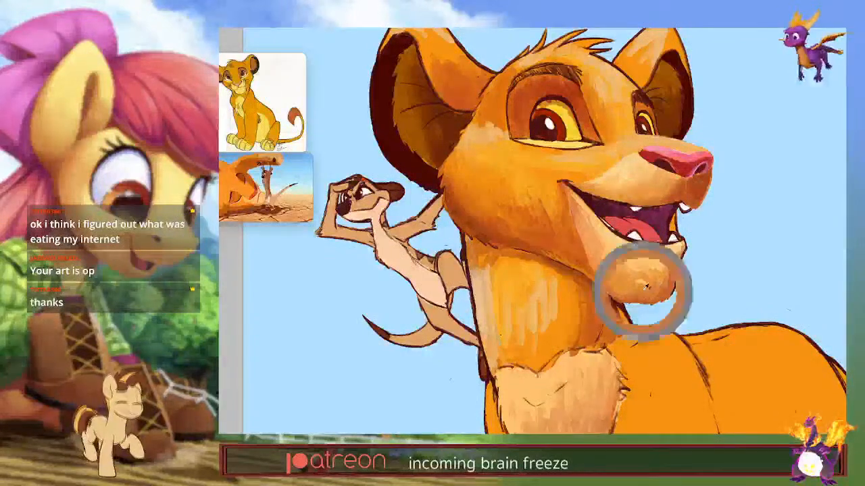
{"action": "left_click", "coordinate": [638, 280], "text": "alt"}
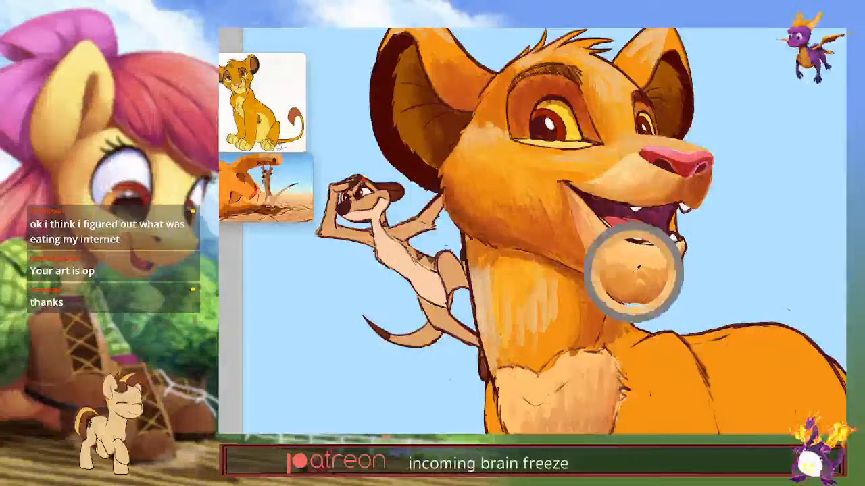
{"action": "left_click_drag", "start_coordinate": [650, 275], "coordinate": [637, 284]}
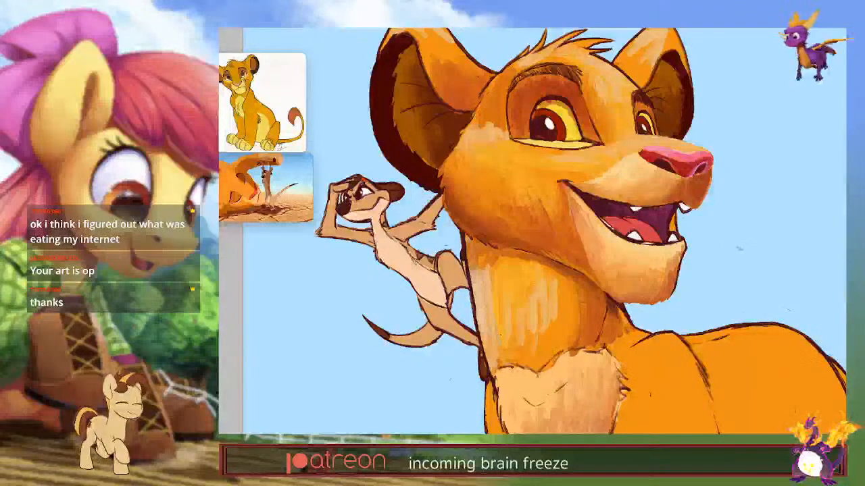
Step: Smooth the fur between the mouth corner, jaw and cheek using a colour sampled near the mouth
{"action": "left_click_drag", "start_coordinate": [629, 280], "coordinate": [627, 311]}
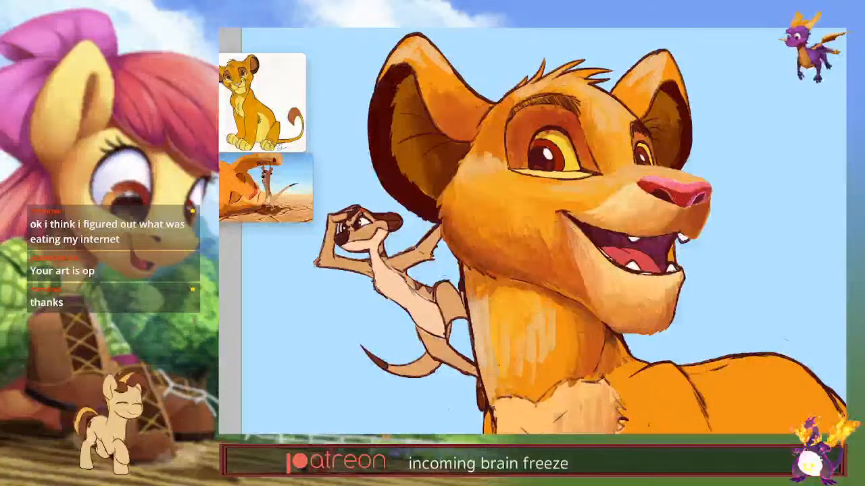
{"action": "right_click", "coordinate": [562, 216]}
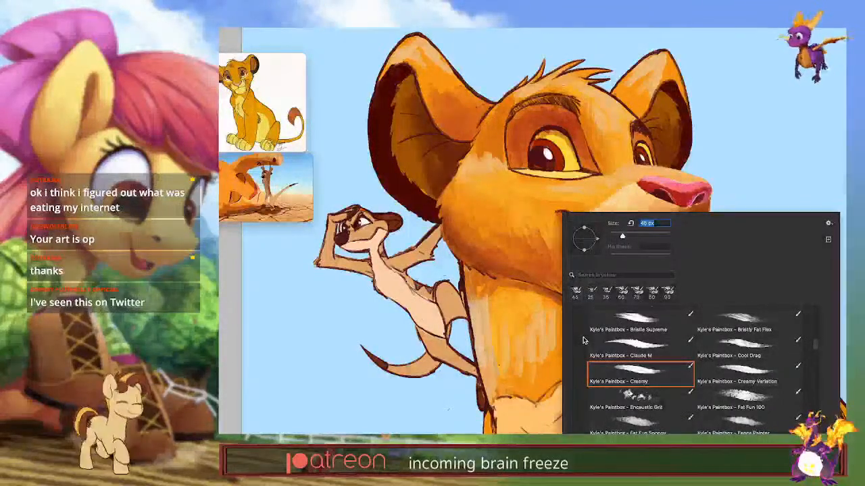
{"action": "key", "text": "Escape"}
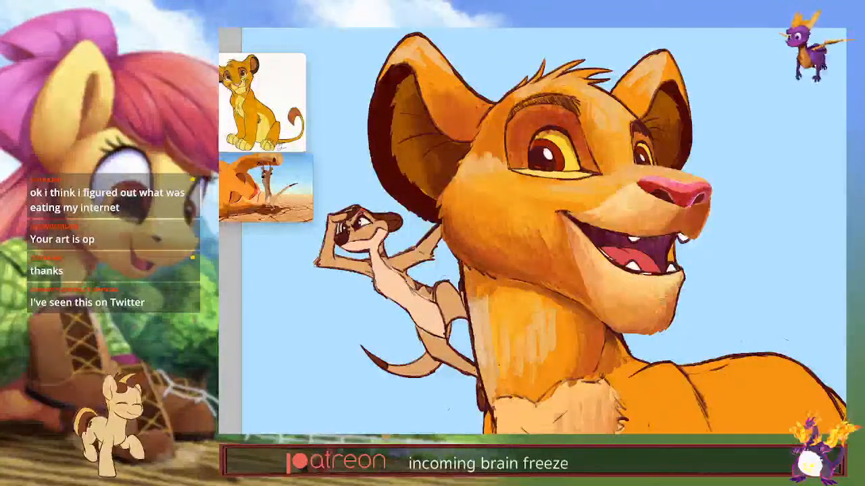
{"action": "left_click", "coordinate": [585, 230], "text": "alt"}
{"action": "left_click_drag", "start_coordinate": [584, 275], "coordinate": [600, 286]}
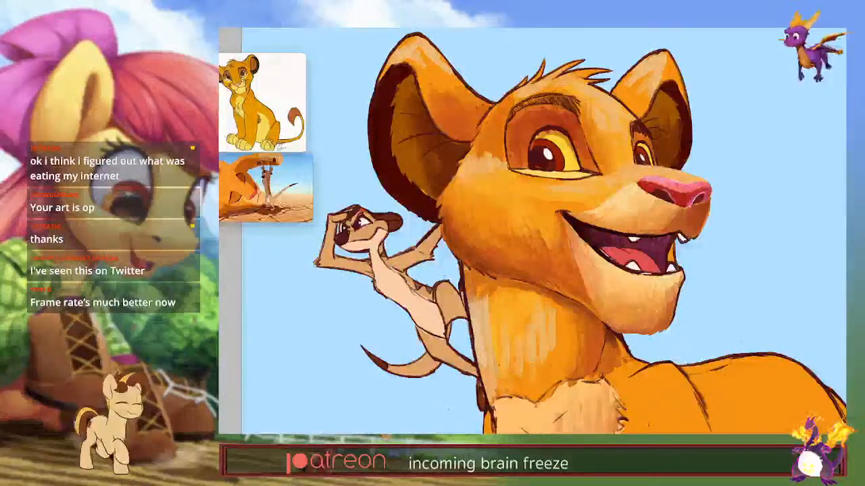
{"action": "left_click_drag", "start_coordinate": [532, 233], "coordinate": [534, 230]}
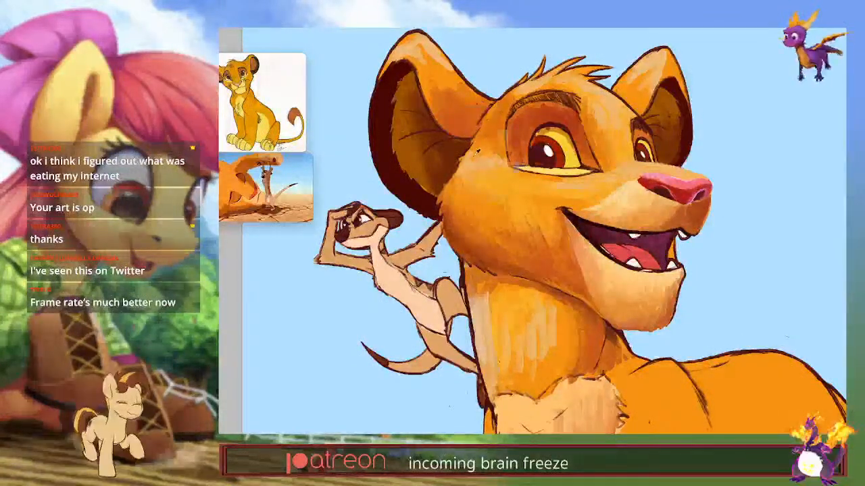
Step: Paint over the sketch lines on the temple between the near eye and ear with sampled light fur colours
{"action": "left_click", "coordinate": [486, 145], "text": "alt"}
{"action": "mouse_move", "coordinate": [494, 128]}
{"action": "left_mouse_down"}
{"action": "mouse_move", "coordinate": [479, 142]}
{"action": "mouse_move", "coordinate": [489, 149]}
{"action": "mouse_move", "coordinate": [478, 150]}
{"action": "left_mouse_up"}
{"action": "left_click_drag", "start_coordinate": [494, 101], "coordinate": [478, 128]}
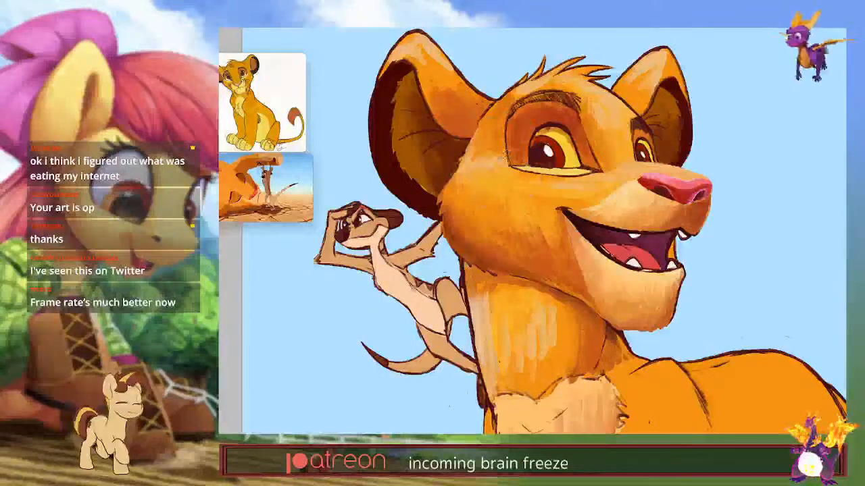
{"action": "left_click", "coordinate": [497, 156], "text": "alt"}
{"action": "left_click_drag", "start_coordinate": [483, 141], "coordinate": [476, 148]}
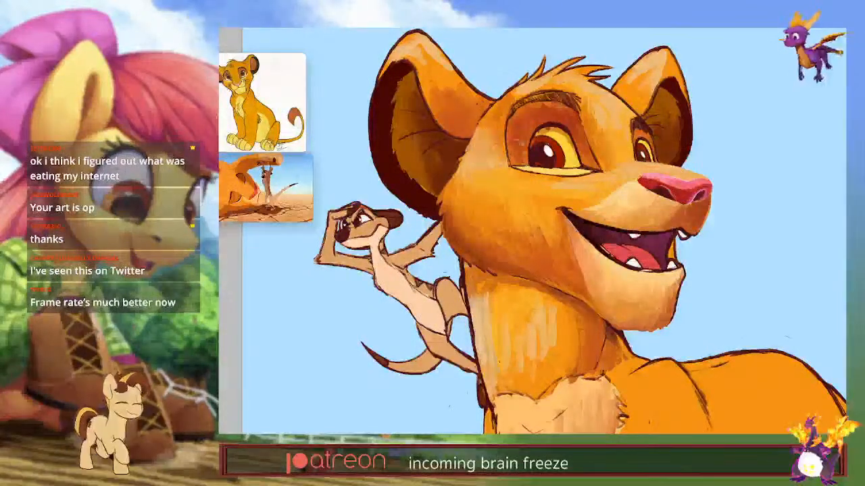
{"action": "left_click_drag", "start_coordinate": [497, 109], "coordinate": [483, 117]}
{"action": "mouse_move", "coordinate": [488, 109]}
{"action": "left_mouse_down"}
{"action": "mouse_move", "coordinate": [480, 122]}
{"action": "mouse_move", "coordinate": [491, 124]}
{"action": "left_mouse_up"}
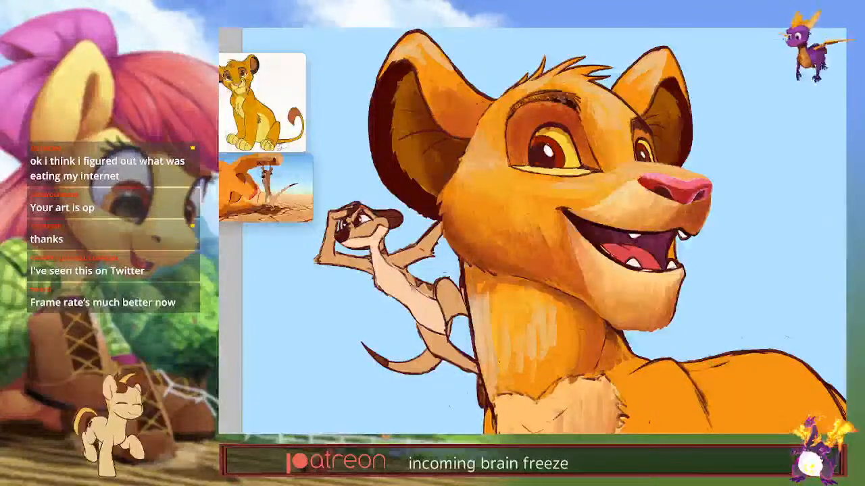
Step: Fill the near eyebrow with solid dark brown and darken the far eyebrow
{"action": "mouse_move", "coordinate": [576, 101]}
{"action": "left_mouse_down"}
{"action": "mouse_move", "coordinate": [541, 95]}
{"action": "mouse_move", "coordinate": [512, 110]}
{"action": "left_mouse_up"}
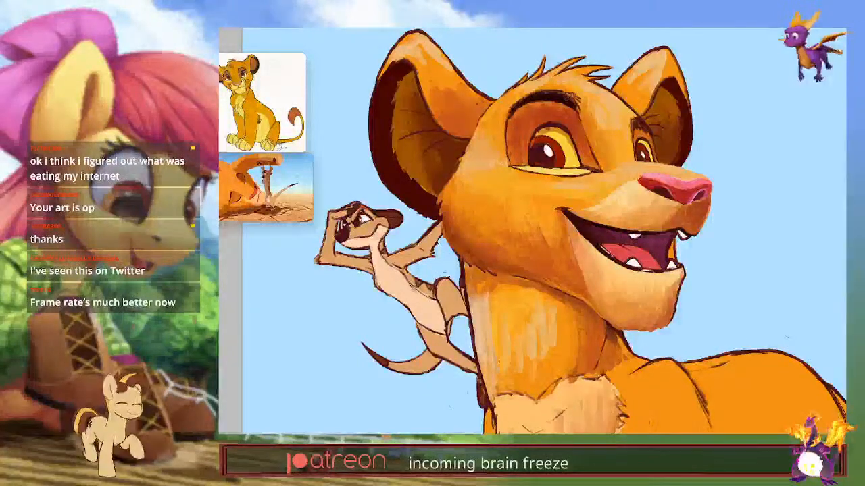
{"action": "left_click_drag", "start_coordinate": [578, 104], "coordinate": [555, 92]}
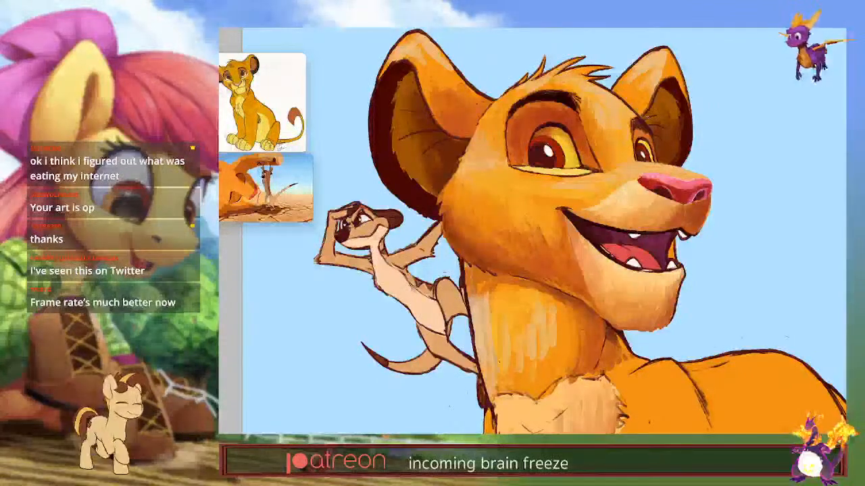
{"action": "left_click_drag", "start_coordinate": [635, 136], "coordinate": [636, 134]}
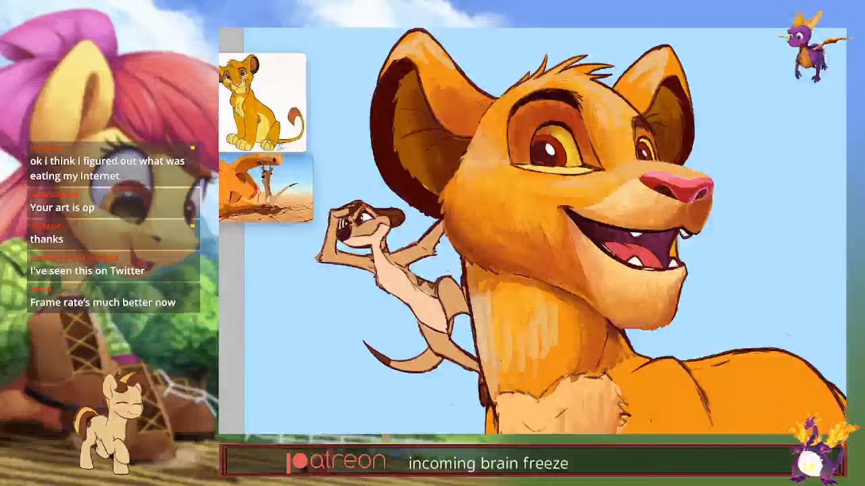
Step: Paint the near eye's iris and surrounding lid with richer reddish-brown tones
{"action": "mouse_move", "coordinate": [546, 141]}
{"action": "left_mouse_down"}
{"action": "mouse_move", "coordinate": [542, 173]}
{"action": "mouse_move", "coordinate": [571, 223]}
{"action": "mouse_move", "coordinate": [538, 174]}
{"action": "left_mouse_up"}
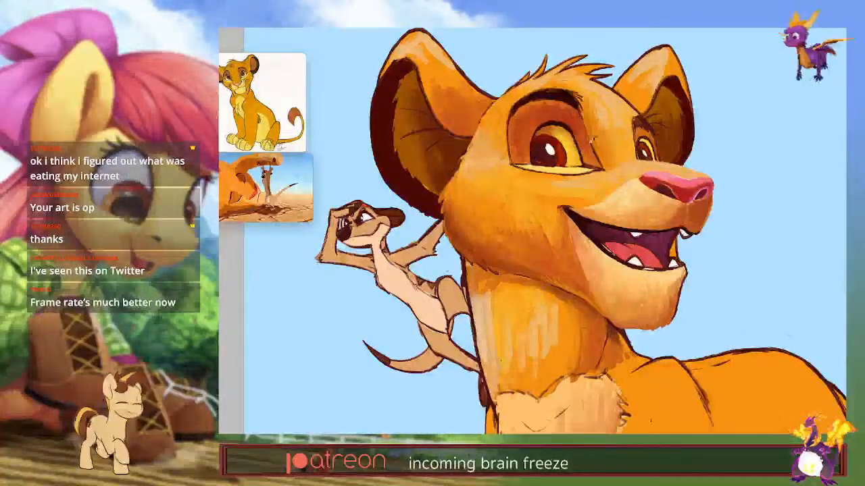
{"action": "right_click", "coordinate": [589, 148], "text": "alt+shift"}
{"action": "left_click_drag", "start_coordinate": [610, 226], "coordinate": [550, 111]}
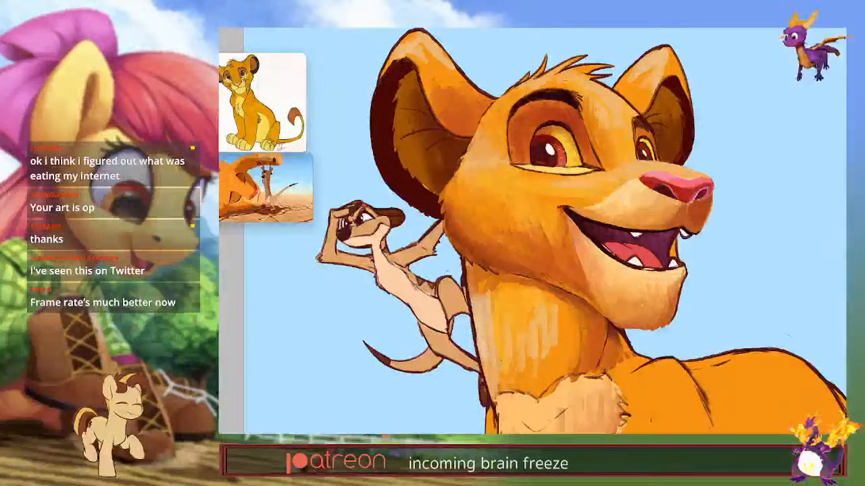
{"action": "right_click", "coordinate": [569, 142], "text": "alt+shift"}
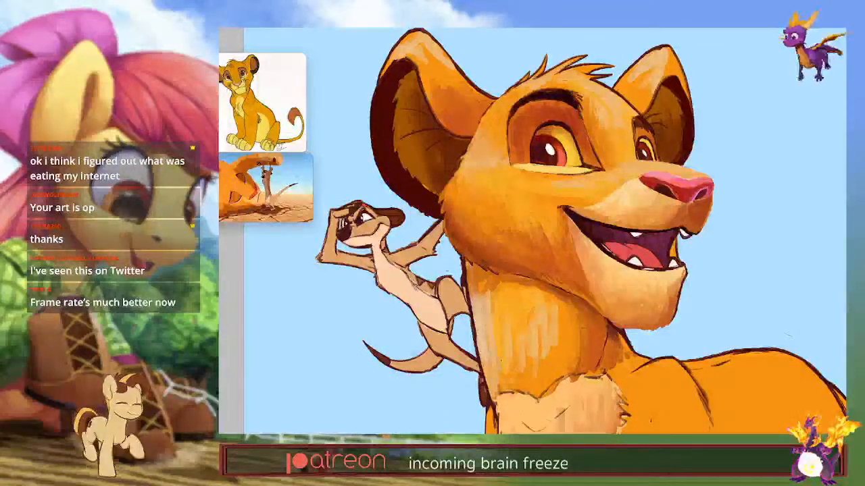
Step: Paint over the outlines around the near eye and blend the eye socket with sampled fur colours
{"action": "left_click", "coordinate": [601, 174], "text": "alt"}
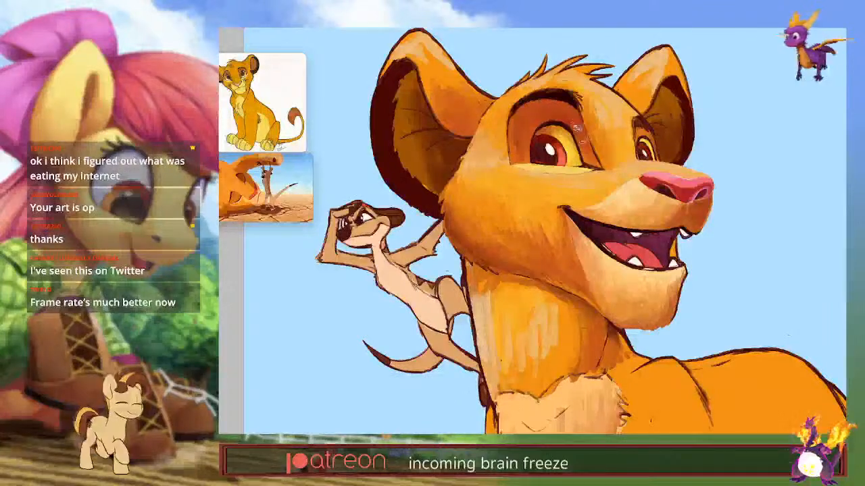
{"action": "left_click", "coordinate": [589, 165], "text": "alt"}
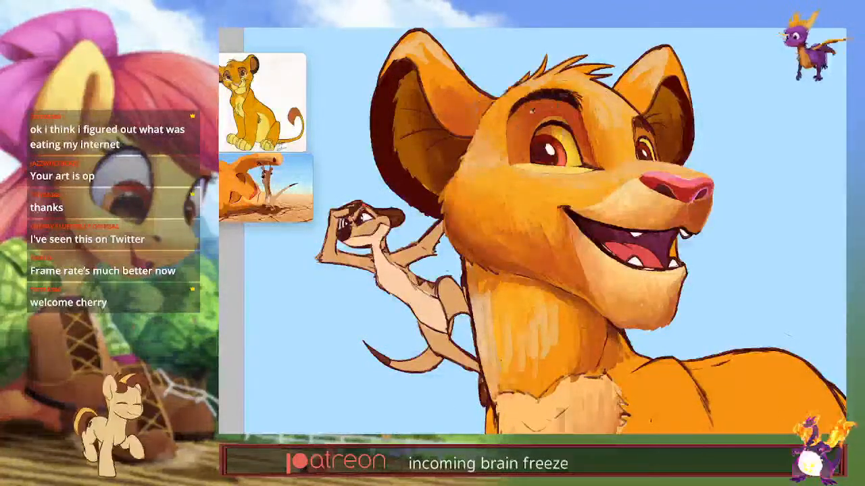
{"action": "left_click_drag", "start_coordinate": [532, 132], "coordinate": [519, 119]}
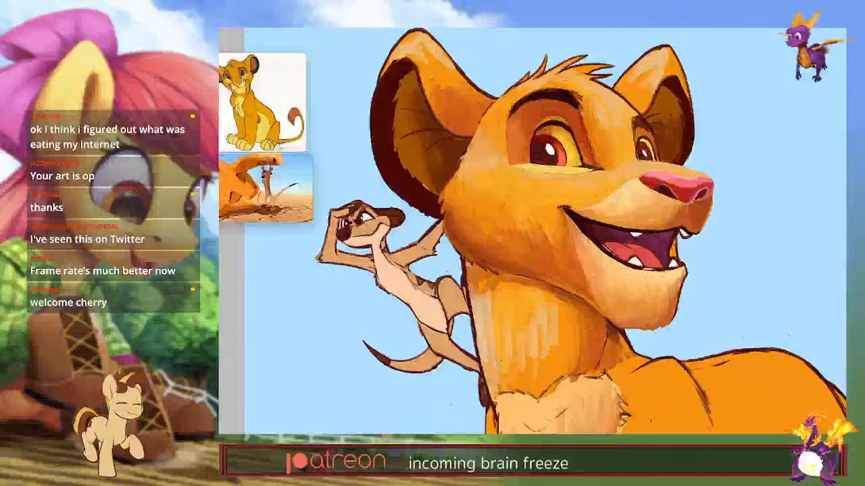
Step: Choose an orange foreground colour, blend the near eye's inner corner into the nose bridge and refine the far eye
{"action": "key", "text": "n"}
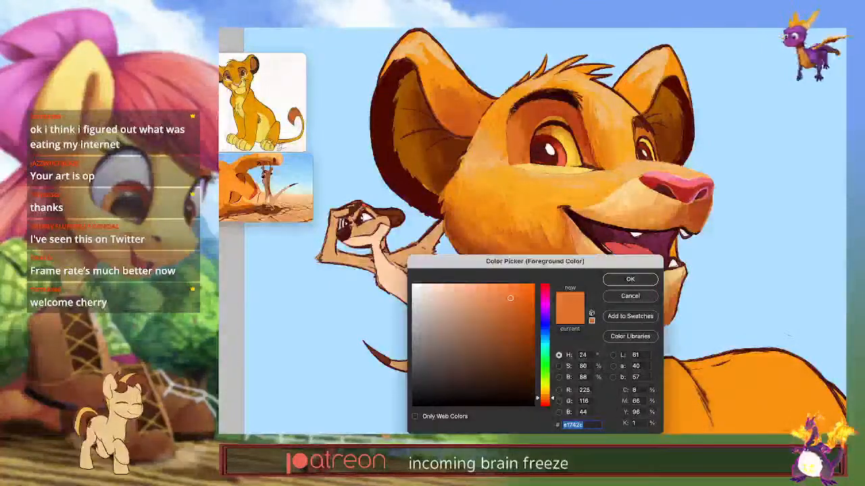
{"action": "key", "text": "Return"}
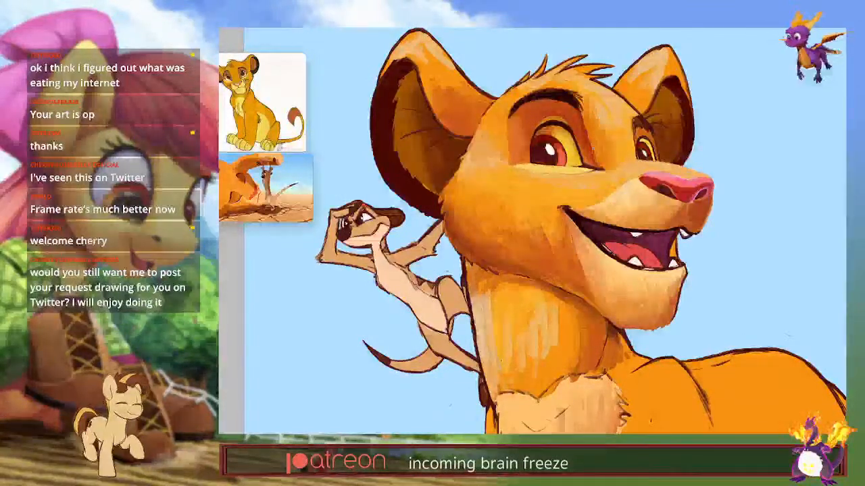
{"action": "left_click_drag", "start_coordinate": [602, 145], "coordinate": [596, 151]}
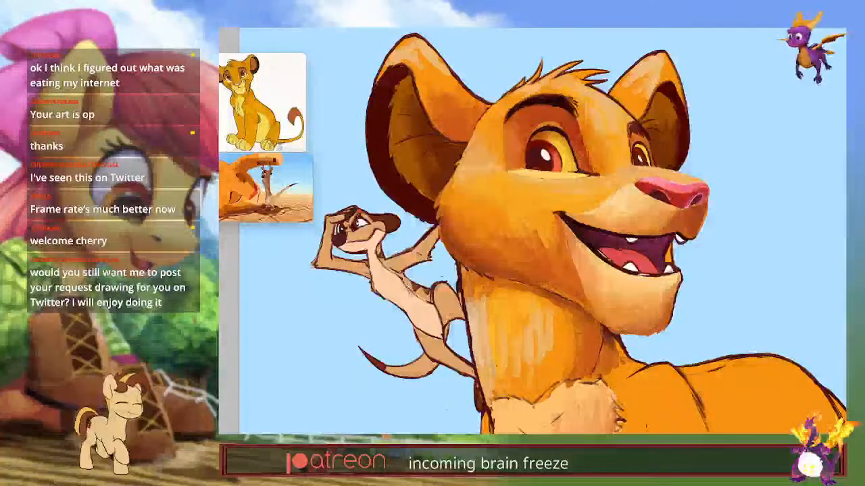
{"action": "left_click_drag", "start_coordinate": [651, 144], "coordinate": [643, 143]}
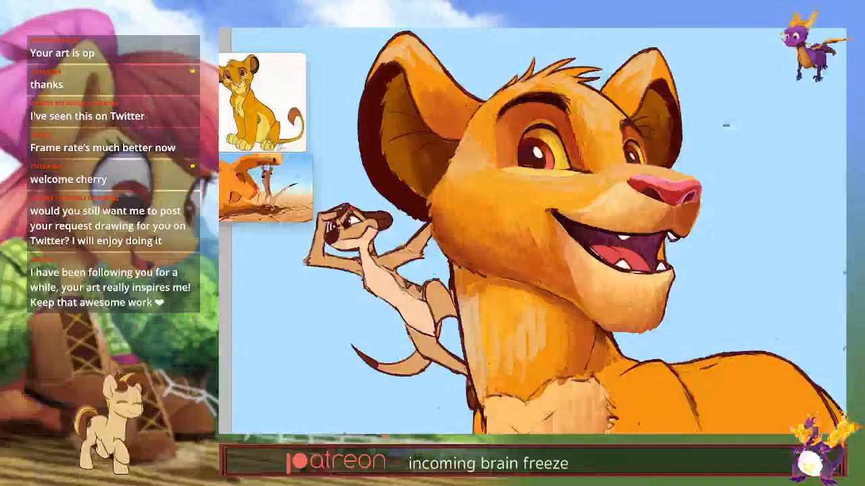
Step: Flip the canvas view horizontally to check the drawing mirrored
{"action": "key", "text": "ctrl+h"}
{"action": "left_click_drag", "start_coordinate": [747, 149], "coordinate": [686, 154]}
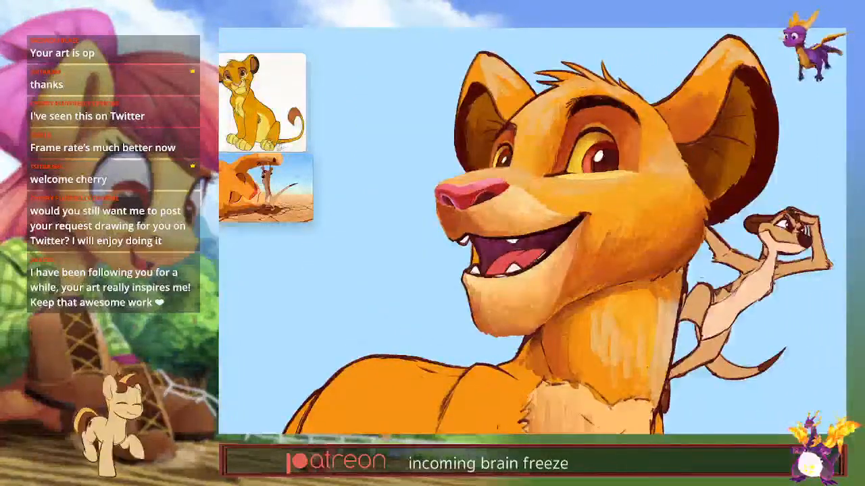
{"action": "key", "text": "super+shift+x"}
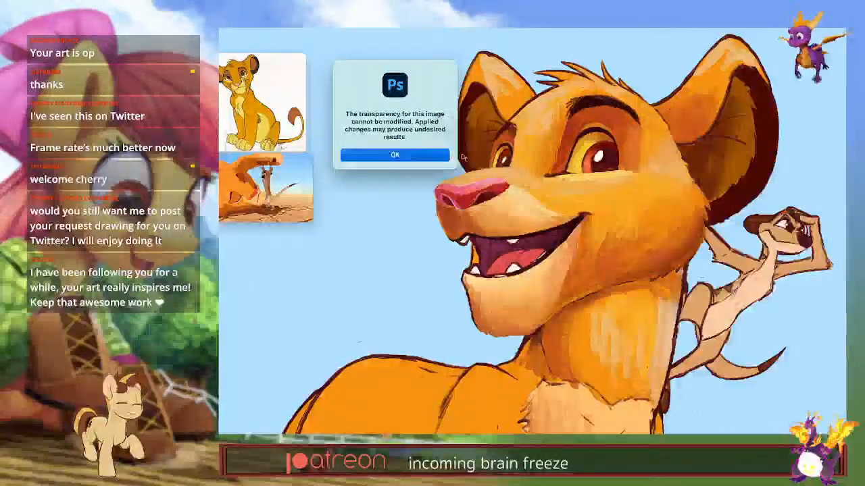
{"action": "left_click", "coordinate": [442, 158]}
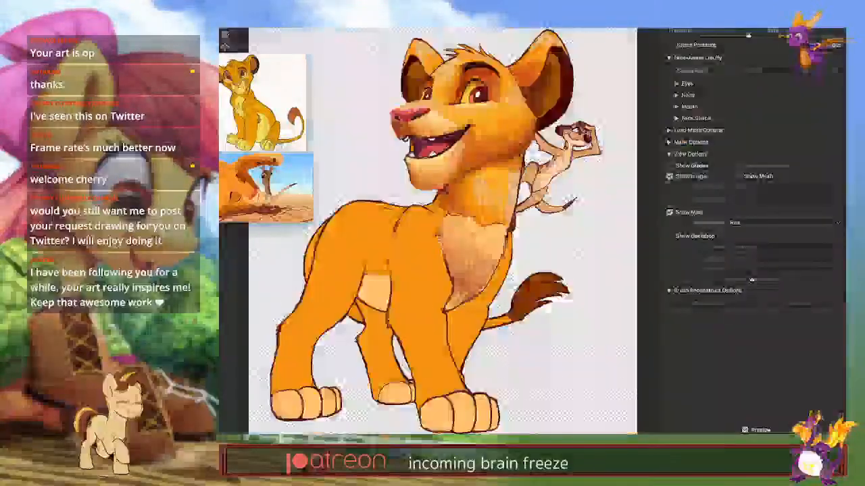
{"action": "key", "text": "Escape"}
Step: Turn off the transparent-pixel lock on Layer 1
{"action": "key", "text": "Tab"}
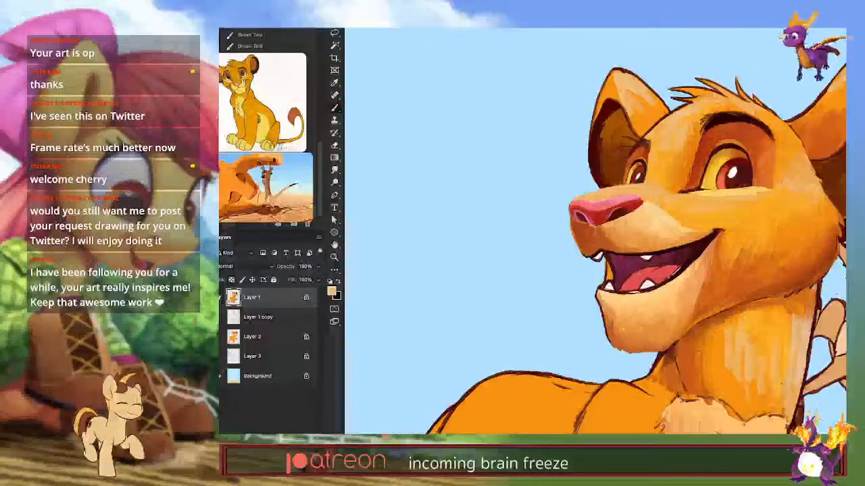
{"action": "left_click", "coordinate": [232, 280]}
{"action": "key", "text": "Tab"}
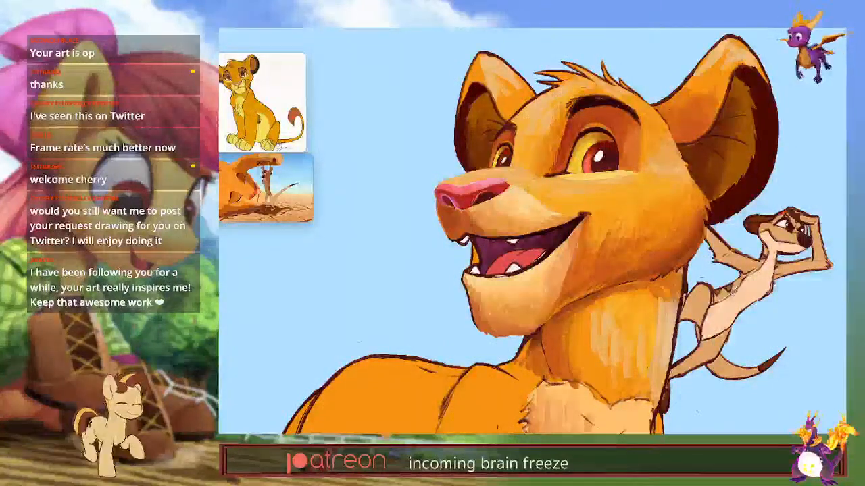
Step: Liquify Layer 1 to push the tip of the lion cub's nose slightly outward, and apply the result
{"action": "left_click", "coordinate": [223, 28]}
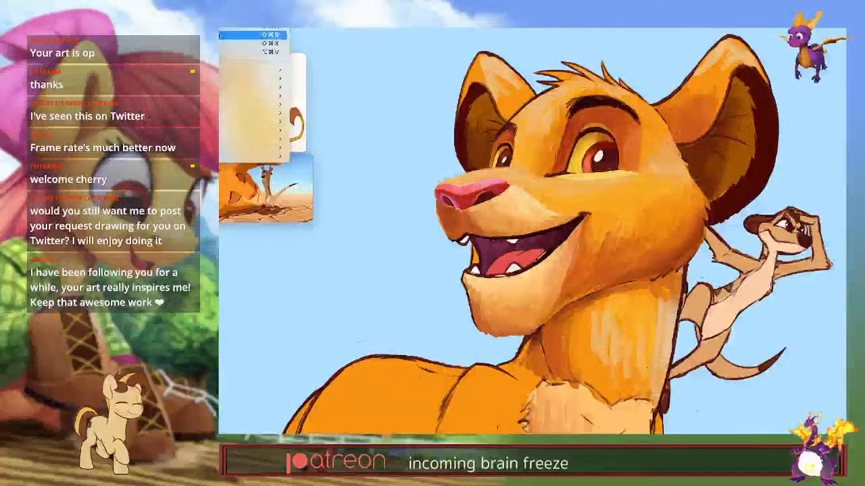
{"action": "left_click", "coordinate": [266, 44]}
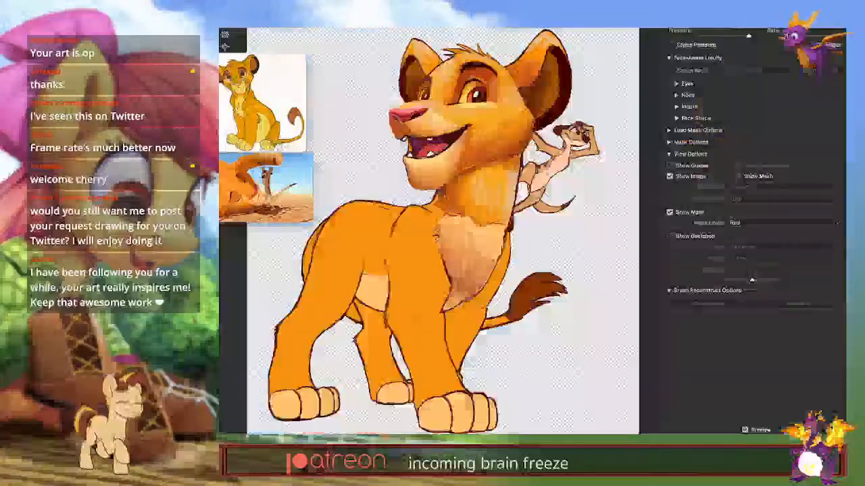
{"action": "key", "text": "super+equal"}
{"action": "key", "text": "super+equal"}
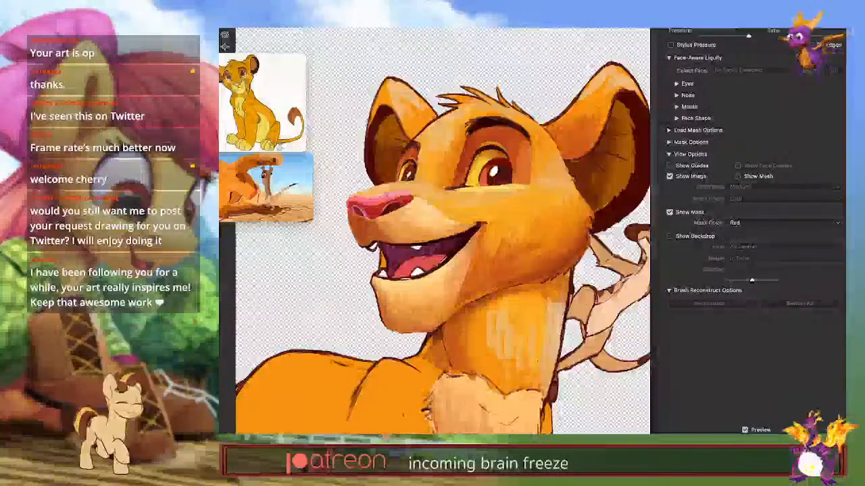
{"action": "left_click_drag", "start_coordinate": [541, 122], "coordinate": [545, 117]}
{"action": "left_click_drag", "start_coordinate": [354, 208], "coordinate": [350, 206]}
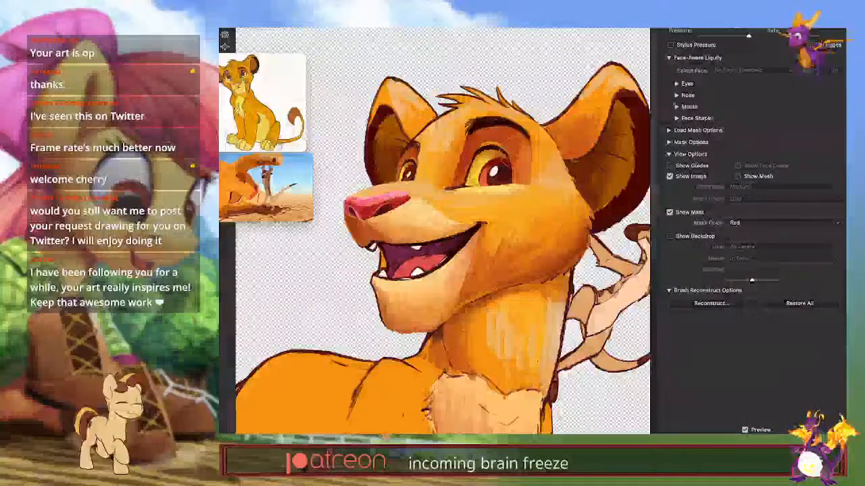
{"action": "key", "text": "Return"}
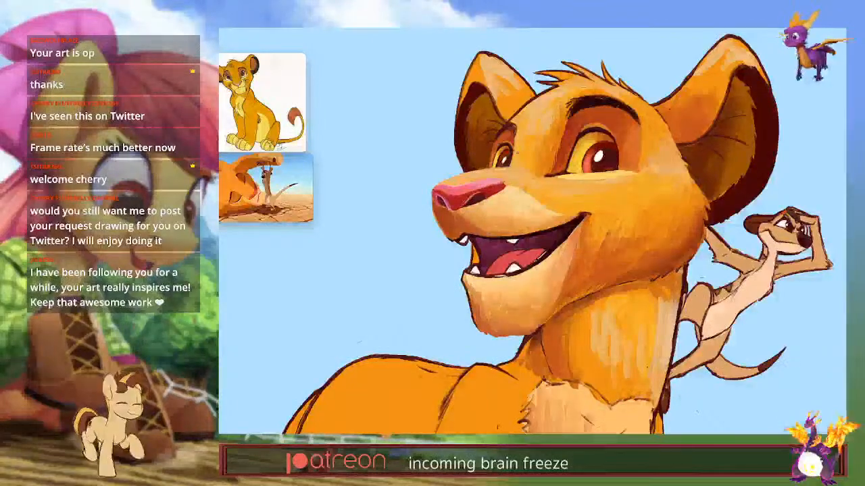
Step: Collapse the megapack brush folder and choose the Soft brush from the MasterBrushes folder
{"action": "left_click_drag", "start_coordinate": [647, 367], "coordinate": [635, 366]}
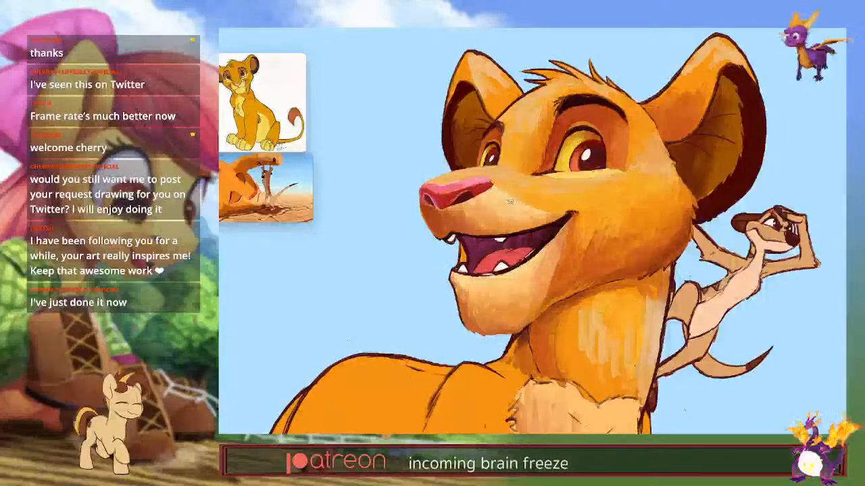
{"action": "left_click_drag", "start_coordinate": [617, 299], "coordinate": [627, 384]}
{"action": "mouse_move", "coordinate": [627, 384]}
{"action": "left_mouse_down"}
{"action": "mouse_move", "coordinate": [598, 354]}
{"action": "mouse_move", "coordinate": [608, 362]}
{"action": "left_mouse_up"}
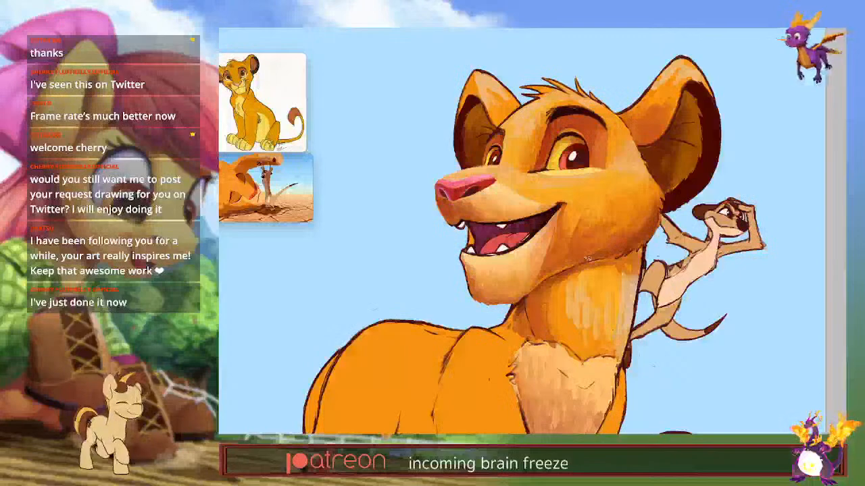
{"action": "right_click", "coordinate": [384, 189]}
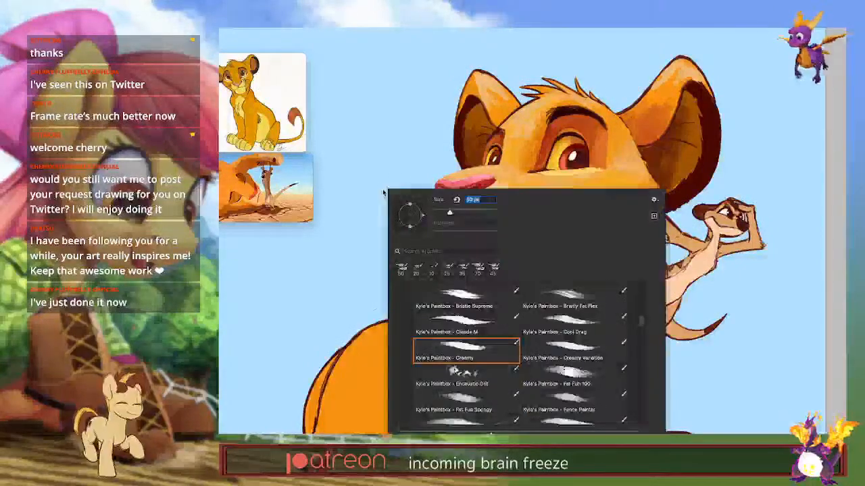
{"action": "scroll", "coordinate": [474, 314], "scroll_direction": "up", "scroll_amount": 3}
{"action": "scroll", "coordinate": [473, 315], "scroll_direction": "up", "scroll_amount": 10}
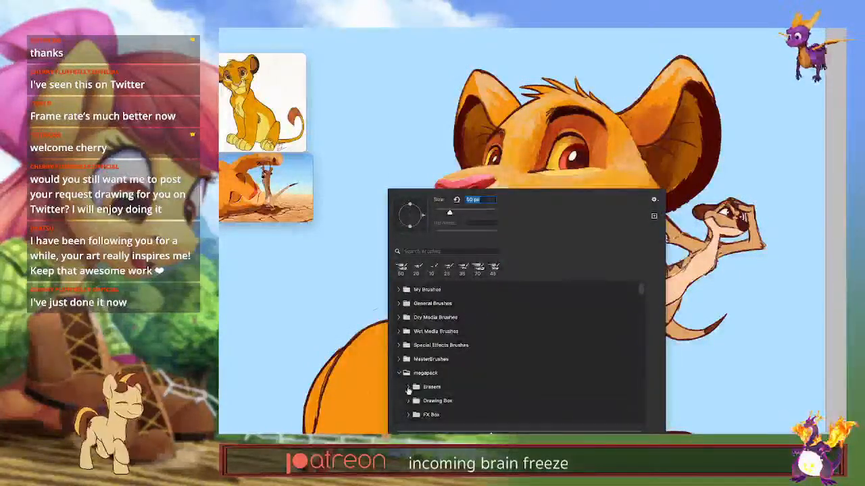
{"action": "left_click", "coordinate": [401, 374]}
{"action": "left_click", "coordinate": [399, 359]}
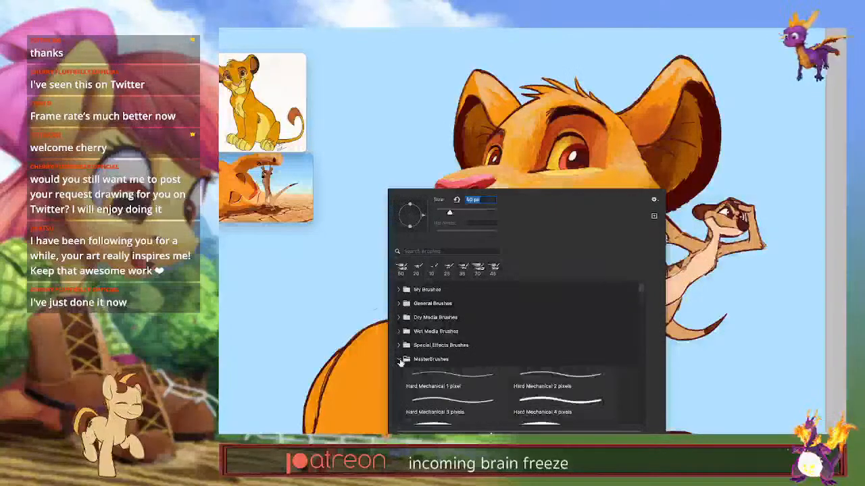
{"action": "scroll", "coordinate": [399, 362], "scroll_direction": "down", "scroll_amount": 10}
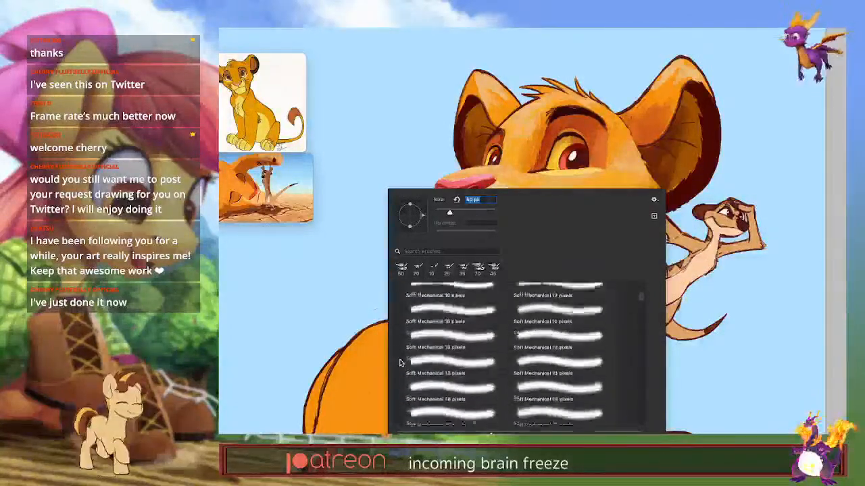
{"action": "scroll", "coordinate": [400, 363], "scroll_direction": "down", "scroll_amount": 5}
{"action": "scroll", "coordinate": [400, 364], "scroll_direction": "up", "scroll_amount": 3}
{"action": "left_click", "coordinate": [549, 364]}
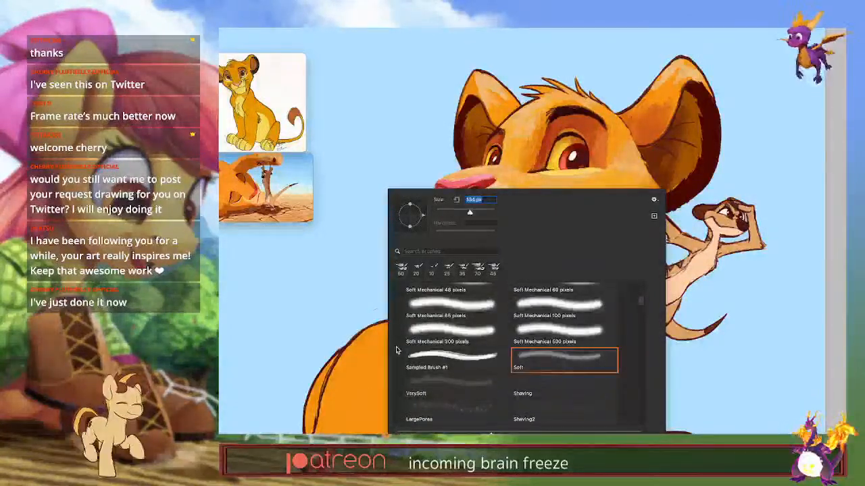
{"action": "left_click", "coordinate": [337, 355]}
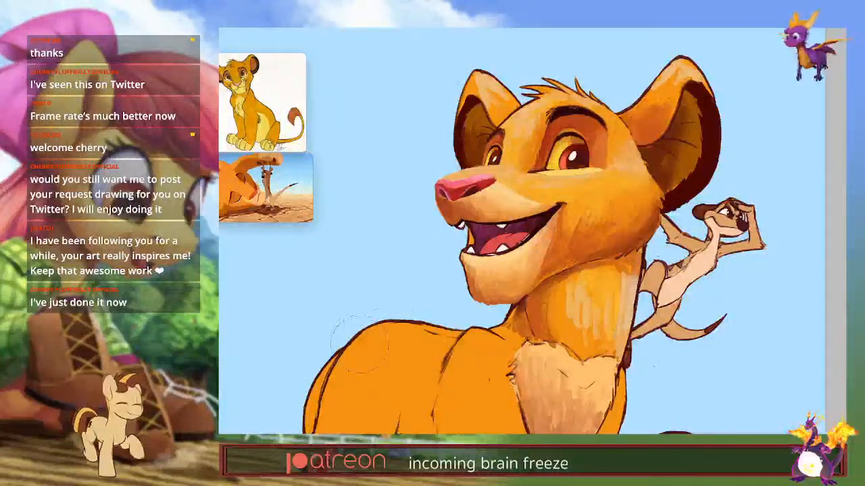
Step: Set the blending mode of Layer 4 to Linear Dodge (Add)
{"action": "left_click_drag", "start_coordinate": [657, 348], "coordinate": [661, 360]}
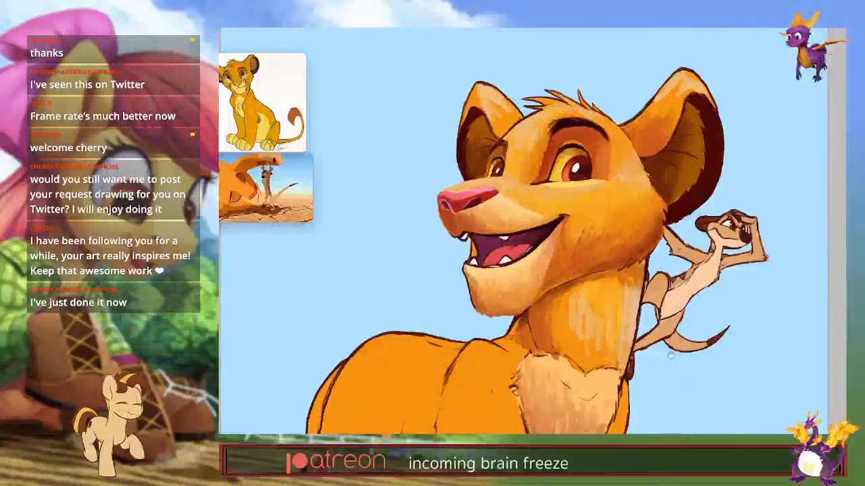
{"action": "key", "text": "Tab"}
{"action": "left_click_drag", "start_coordinate": [595, 384], "coordinate": [513, 369]}
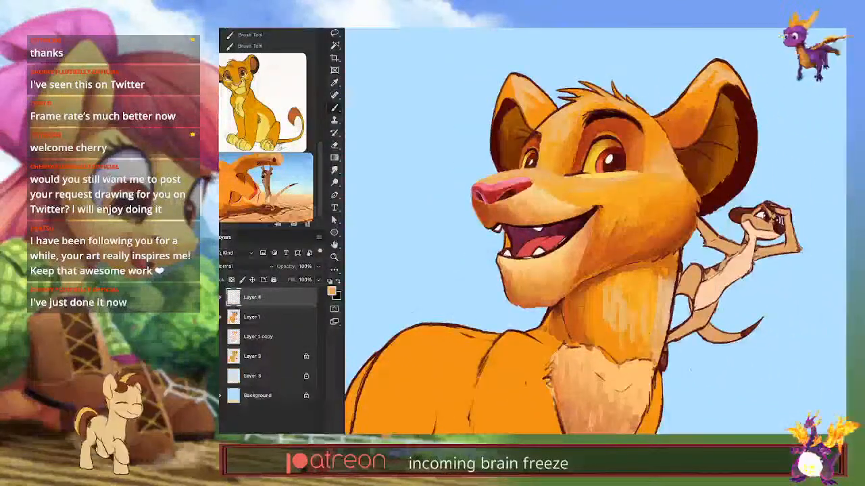
{"action": "left_click", "coordinate": [265, 266]}
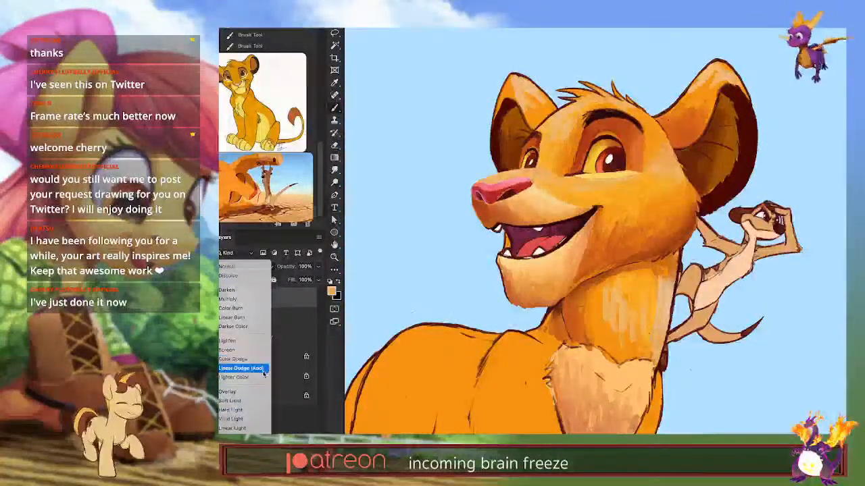
{"action": "left_click", "coordinate": [263, 360]}
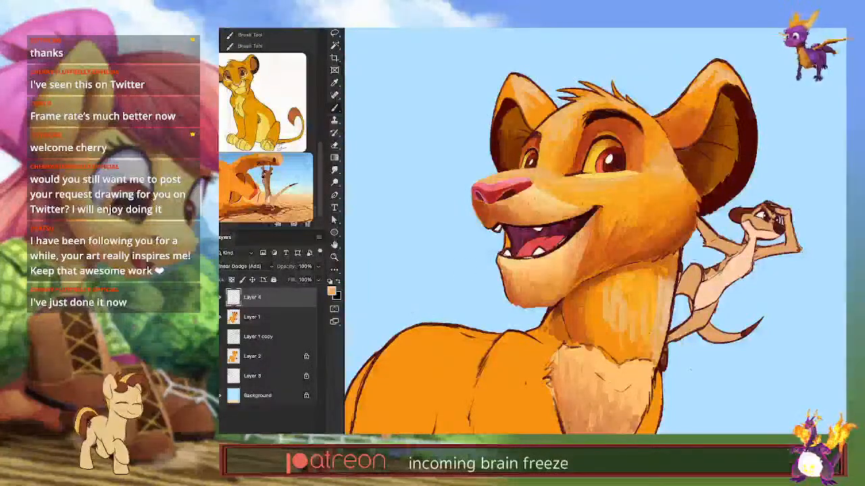
Step: Try a bright yellow glow over the cub's forehead and brows on Layer 4, and undo it
{"action": "mouse_move", "coordinate": [558, 201]}
{"action": "left_mouse_down"}
{"action": "mouse_move", "coordinate": [616, 302]}
{"action": "mouse_move", "coordinate": [551, 195]}
{"action": "left_mouse_up"}
{"action": "mouse_move", "coordinate": [618, 94]}
{"action": "left_mouse_down"}
{"action": "mouse_move", "coordinate": [682, 111]}
{"action": "mouse_move", "coordinate": [557, 101]}
{"action": "mouse_move", "coordinate": [584, 98]}
{"action": "left_mouse_up"}
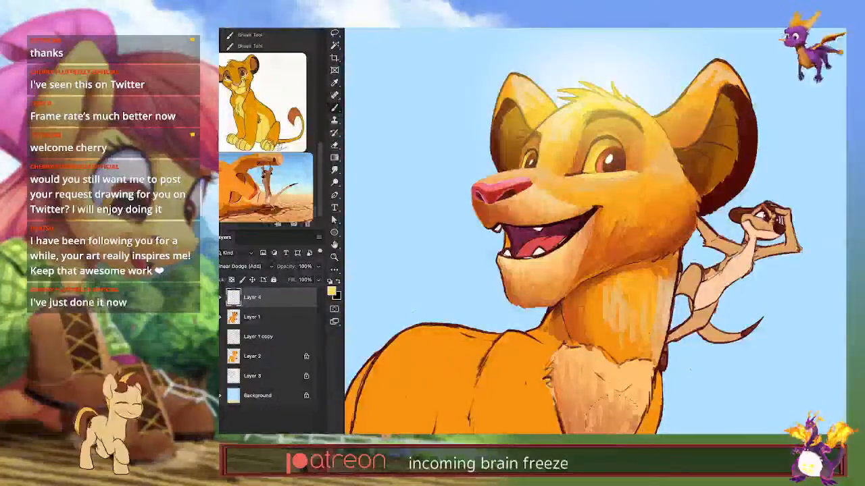
{"action": "key", "text": "ctrl+z"}
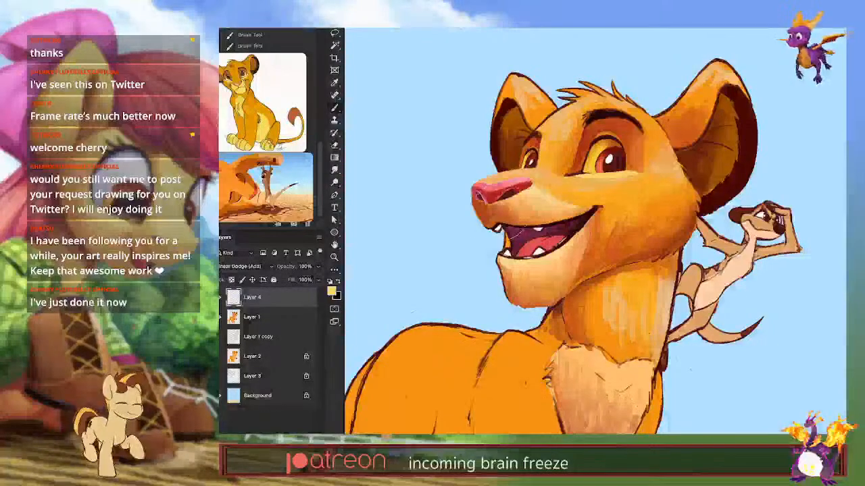
Step: Try a subtler soft glow over the crown, near ear and cheek on Layer 4, using dark brown and olive tones
{"action": "mouse_move", "coordinate": [503, 226]}
{"action": "left_mouse_down"}
{"action": "mouse_move", "coordinate": [525, 304]}
{"action": "mouse_move", "coordinate": [566, 326]}
{"action": "mouse_move", "coordinate": [527, 305]}
{"action": "left_mouse_up"}
{"action": "left_click_drag", "start_coordinate": [636, 262], "coordinate": [613, 272]}
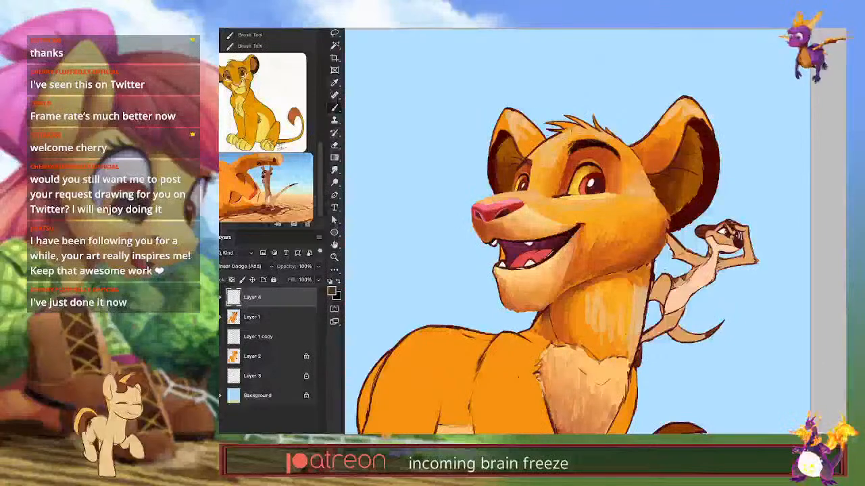
{"action": "left_click_drag", "start_coordinate": [558, 122], "coordinate": [601, 135]}
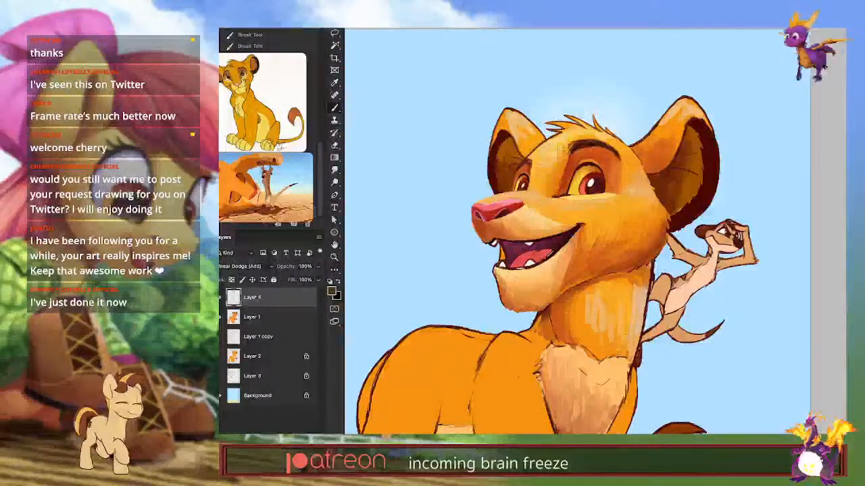
{"action": "left_click_drag", "start_coordinate": [653, 165], "coordinate": [678, 133]}
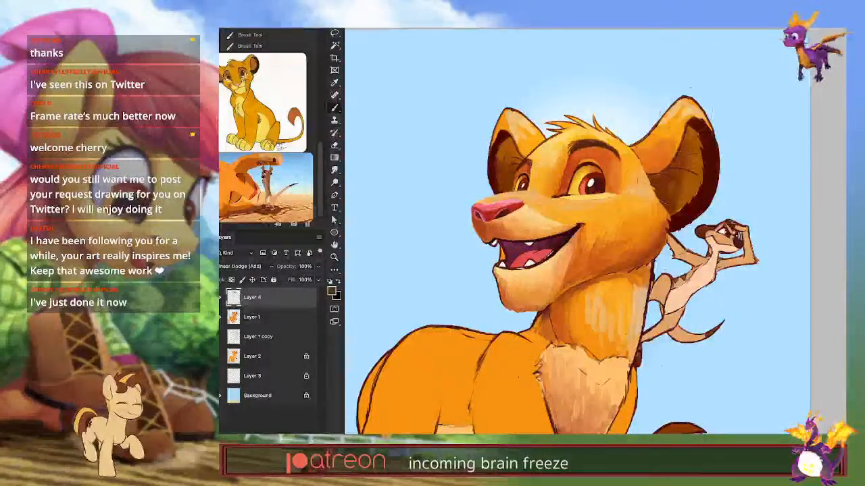
{"action": "mouse_move", "coordinate": [650, 181]}
{"action": "left_mouse_down"}
{"action": "mouse_move", "coordinate": [685, 185]}
{"action": "mouse_move", "coordinate": [650, 184]}
{"action": "left_mouse_up"}
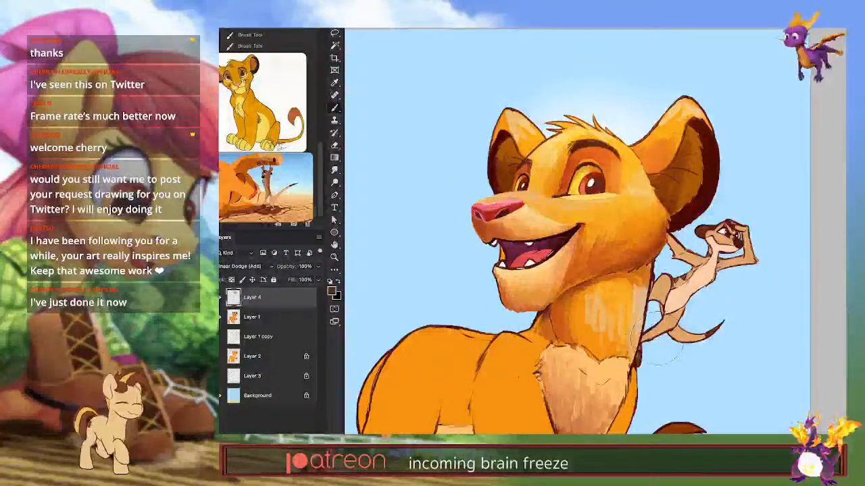
{"action": "right_click", "coordinate": [580, 201], "text": "alt+shift"}
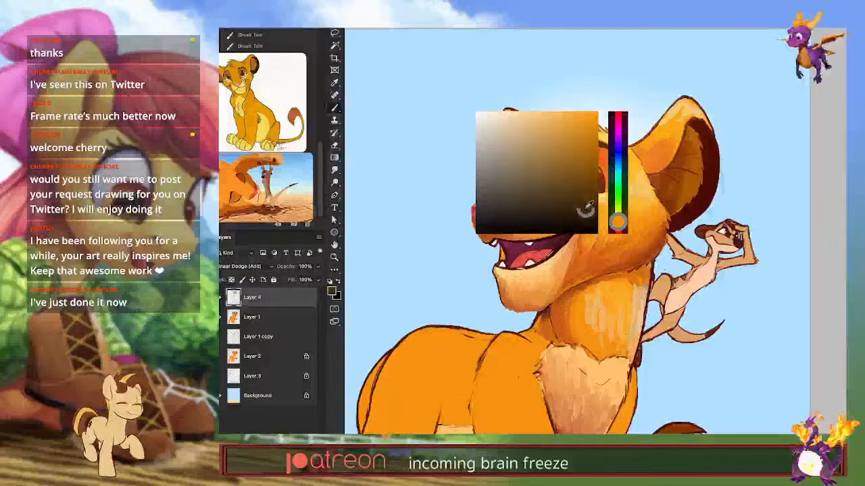
{"action": "left_click", "coordinate": [585, 204]}
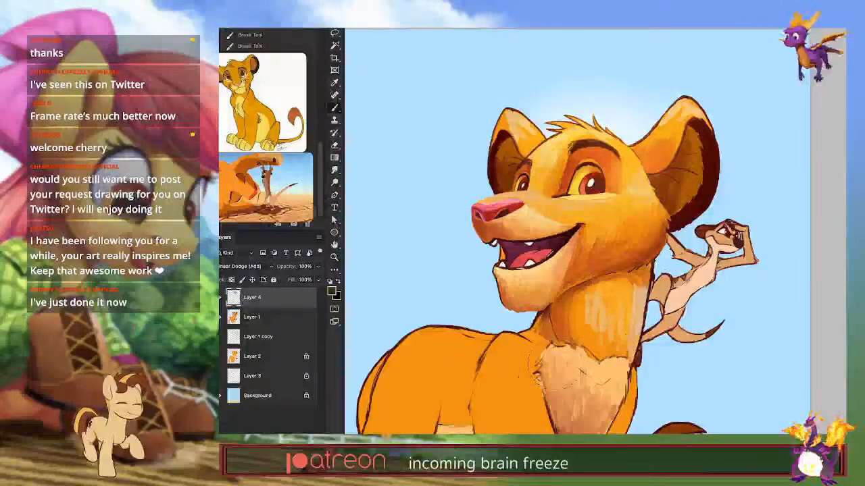
Step: Switch the visibility of Layer 4 off and on repeatedly to compare the face with and without the glow
{"action": "left_click", "coordinate": [221, 299]}
{"action": "left_click", "coordinate": [220, 299]}
{"action": "left_click", "coordinate": [220, 299]}
{"action": "left_click", "coordinate": [220, 299]}
{"action": "left_click", "coordinate": [220, 298]}
{"action": "left_click", "coordinate": [220, 299]}
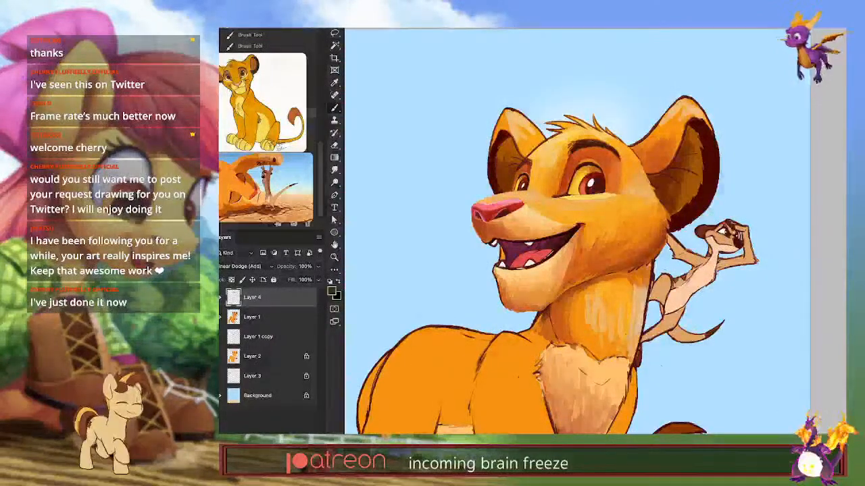
Step: Undo the soft glow strokes on Layer 4
{"action": "left_click_drag", "start_coordinate": [577, 229], "coordinate": [567, 222]}
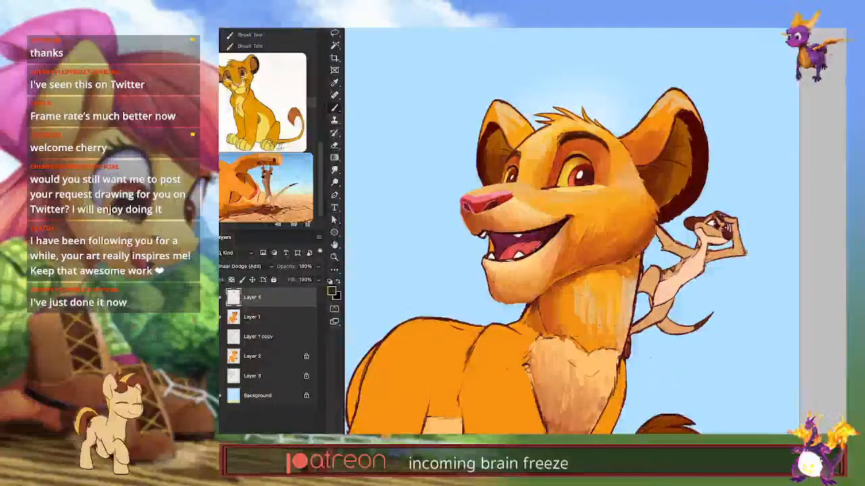
{"action": "key", "text": "ctrl+z"}
{"action": "key", "text": "ctrl+z"}
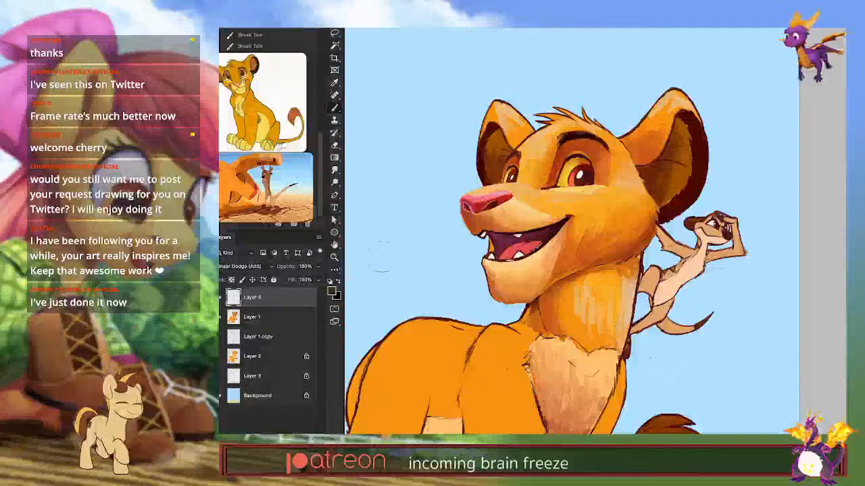
Step: Try shading the jaw and chin in light orange with Layer 4 set to Multiply, and undo the strokes and mode change
{"action": "left_click", "coordinate": [269, 266]}
{"action": "left_click", "coordinate": [233, 197]}
{"action": "right_click", "coordinate": [507, 228], "text": "alt+shift"}
{"action": "mouse_move", "coordinate": [507, 228]}
{"action": "left_mouse_down"}
{"action": "mouse_move", "coordinate": [504, 206]}
{"action": "mouse_move", "coordinate": [498, 216]}
{"action": "left_mouse_up"}
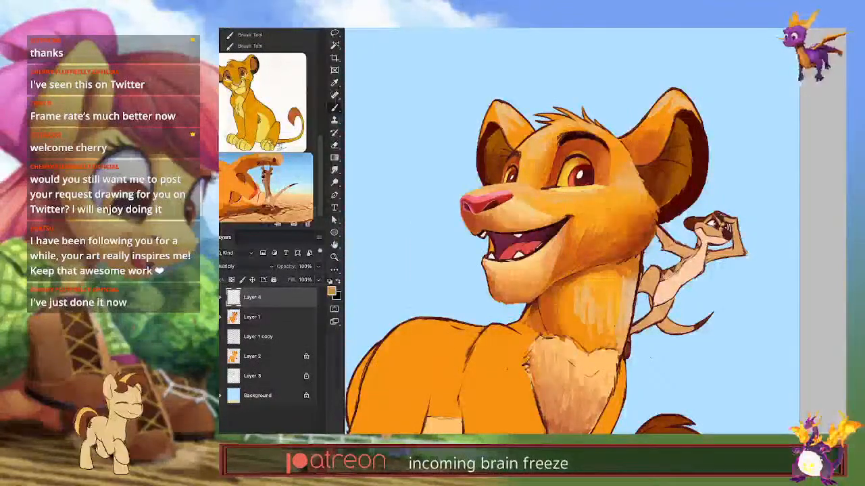
{"action": "left_click_drag", "start_coordinate": [600, 250], "coordinate": [529, 304]}
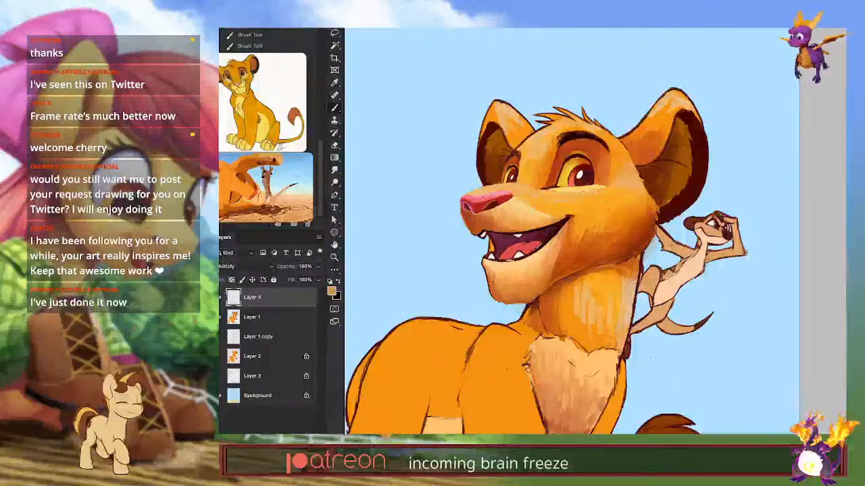
{"action": "left_click_drag", "start_coordinate": [609, 255], "coordinate": [531, 292]}
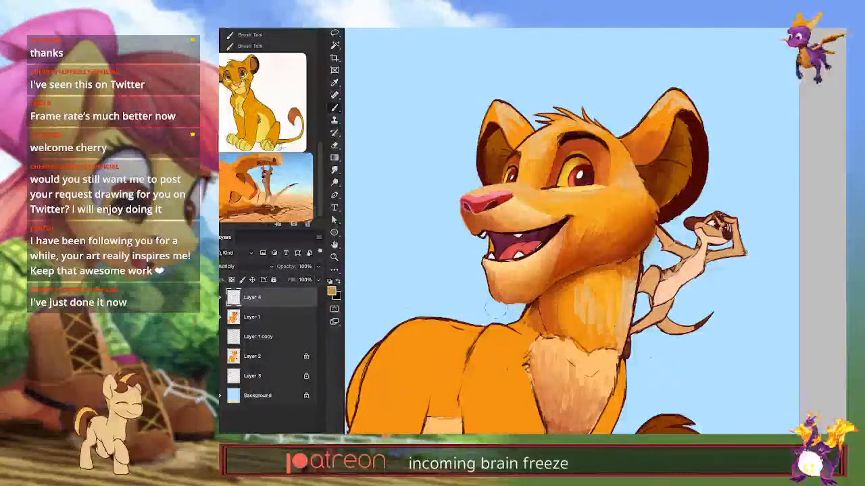
{"action": "key", "text": "super+z"}
{"action": "key", "text": "super+z"}
{"action": "key", "text": "super+z"}
{"action": "key", "text": "super+z"}
{"action": "key", "text": "super+z"}
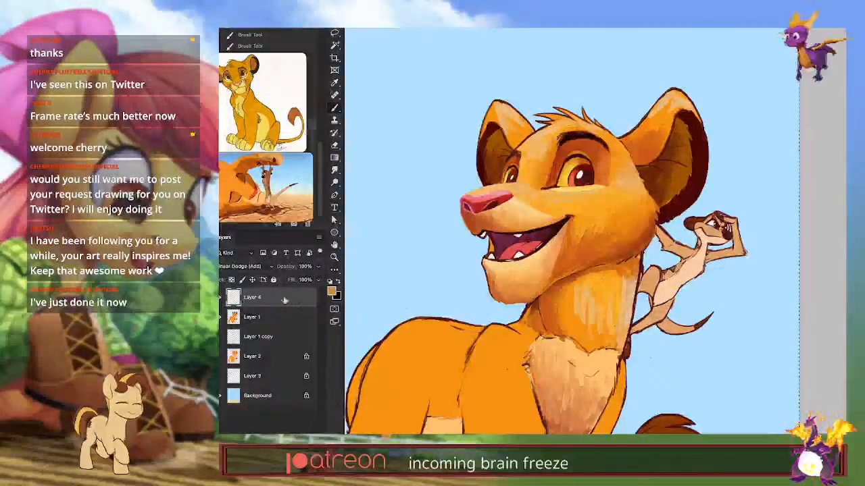
Step: Set the blending mode of Layer 4 to Screen
{"action": "left_click", "coordinate": [263, 267]}
{"action": "left_click", "coordinate": [259, 248]}
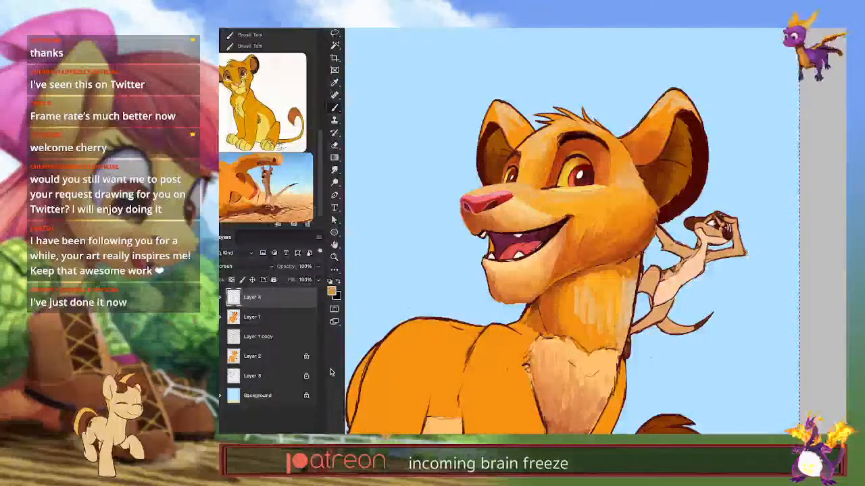
Step: Try dark orange strokes over the lion cub's face on Layer 4, and undo them
{"action": "left_click_drag", "start_coordinate": [517, 271], "coordinate": [534, 326]}
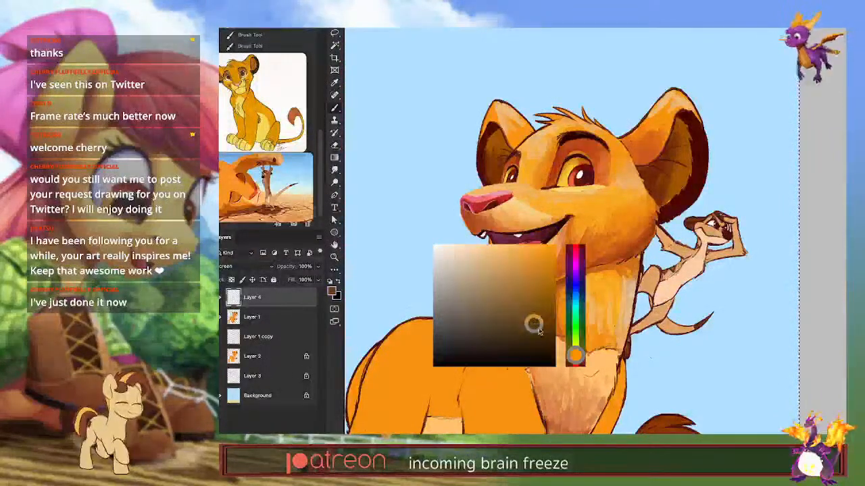
{"action": "left_click_drag", "start_coordinate": [577, 359], "coordinate": [539, 315]}
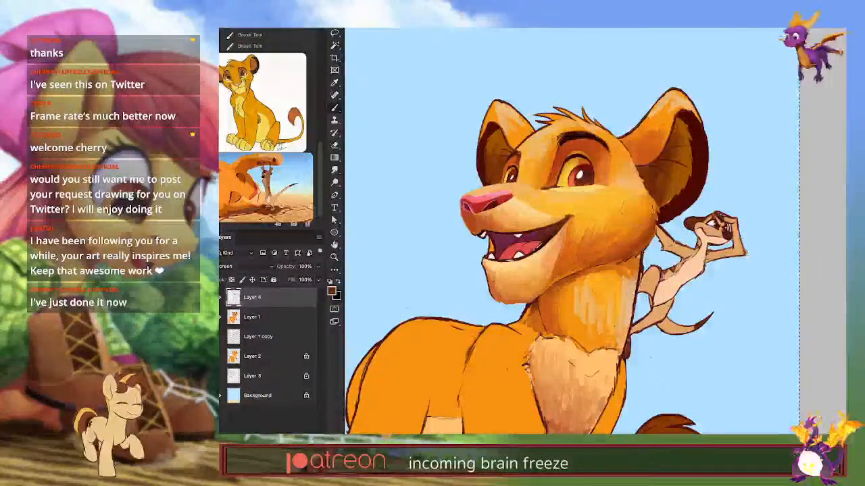
{"action": "key", "text": "ctrl+z"}
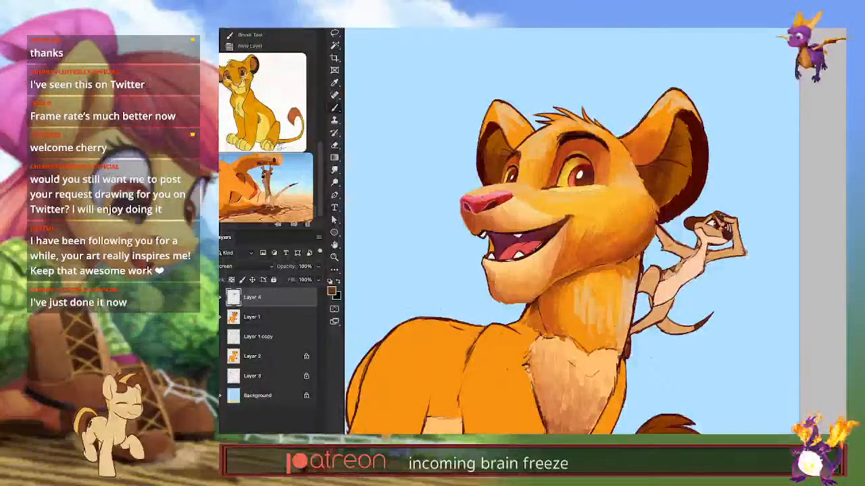
Step: Try a soft pale yellow glow across the cheek and under the eye on Layer 4, and undo it
{"action": "scroll", "coordinate": [572, 231], "scroll_direction": "down", "scroll_amount": 1}
{"action": "left_click_drag", "start_coordinate": [540, 234], "coordinate": [621, 193]}
{"action": "left_click", "coordinate": [594, 180], "text": "alt"}
{"action": "right_click", "coordinate": [591, 309], "text": "alt+shift"}
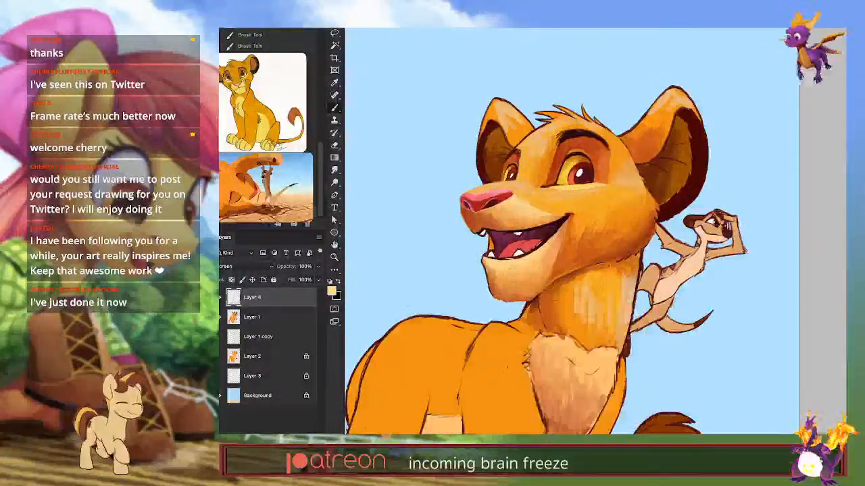
{"action": "mouse_move", "coordinate": [635, 186]}
{"action": "left_mouse_down"}
{"action": "mouse_move", "coordinate": [601, 210]}
{"action": "mouse_move", "coordinate": [574, 206]}
{"action": "left_mouse_up"}
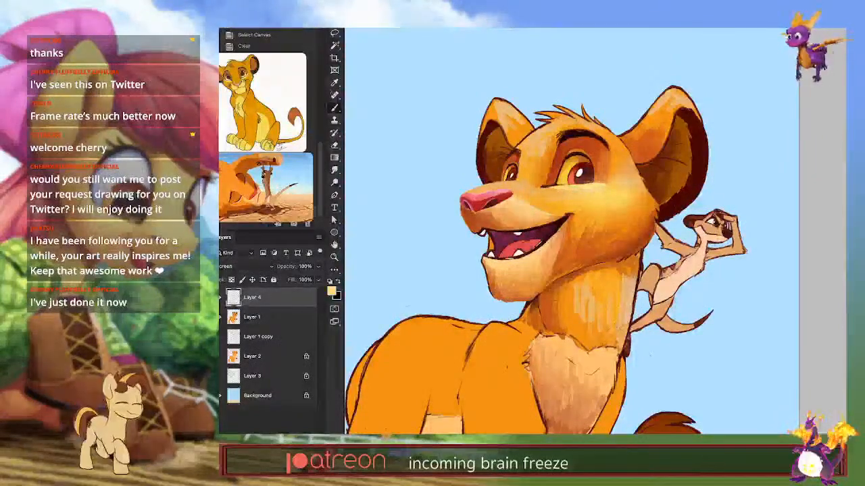
{"action": "mouse_move", "coordinate": [566, 181]}
{"action": "left_mouse_down"}
{"action": "mouse_move", "coordinate": [595, 175]}
{"action": "mouse_move", "coordinate": [567, 200]}
{"action": "left_mouse_up"}
{"action": "mouse_move", "coordinate": [624, 209]}
{"action": "left_mouse_down"}
{"action": "mouse_move", "coordinate": [599, 222]}
{"action": "mouse_move", "coordinate": [542, 190]}
{"action": "left_mouse_up"}
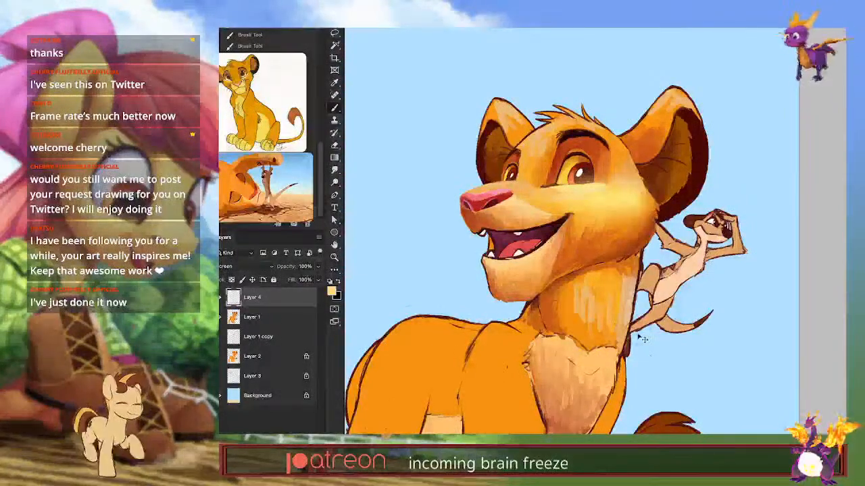
{"action": "key", "text": "ctrl+z"}
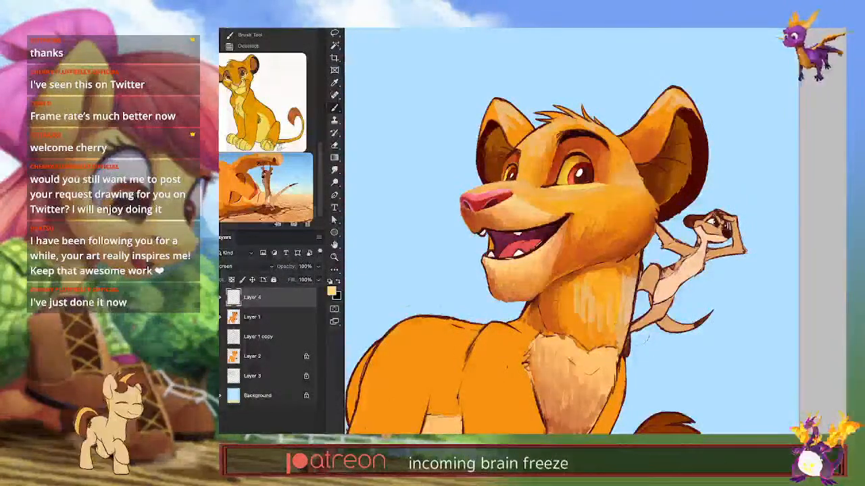
Step: Brush a subtle brown-toned glow over the cheek on the Screen layer and merge Layer 4 into Layer 1
{"action": "left_click_drag", "start_coordinate": [573, 211], "coordinate": [605, 282]}
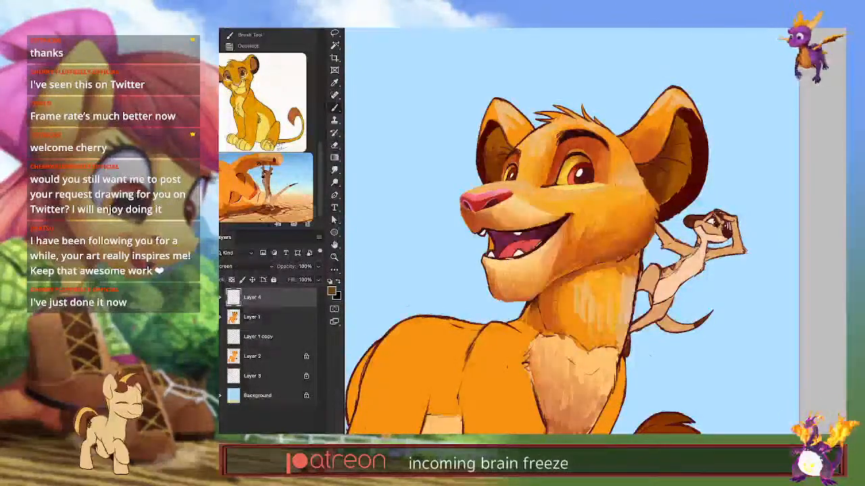
{"action": "mouse_move", "coordinate": [574, 191]}
{"action": "left_mouse_down"}
{"action": "mouse_move", "coordinate": [592, 196]}
{"action": "mouse_move", "coordinate": [589, 183]}
{"action": "mouse_move", "coordinate": [560, 195]}
{"action": "left_mouse_up"}
{"action": "left_click_drag", "start_coordinate": [622, 203], "coordinate": [614, 211]}
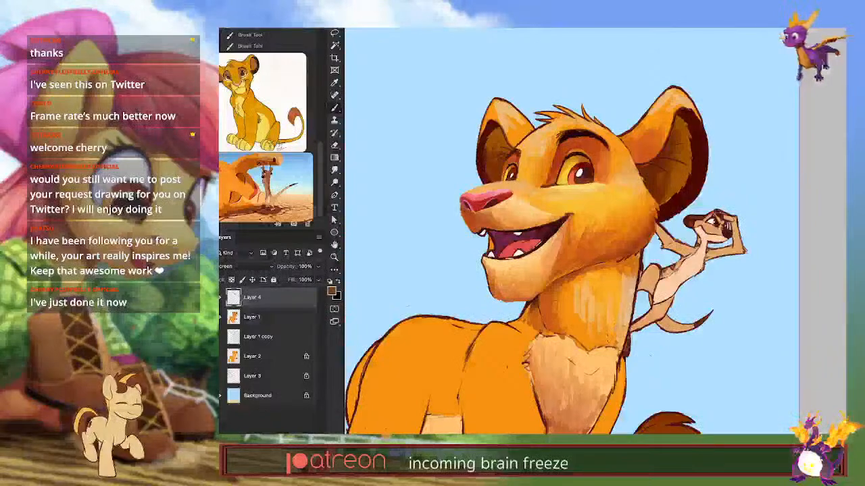
{"action": "key", "text": "ctrl+e"}
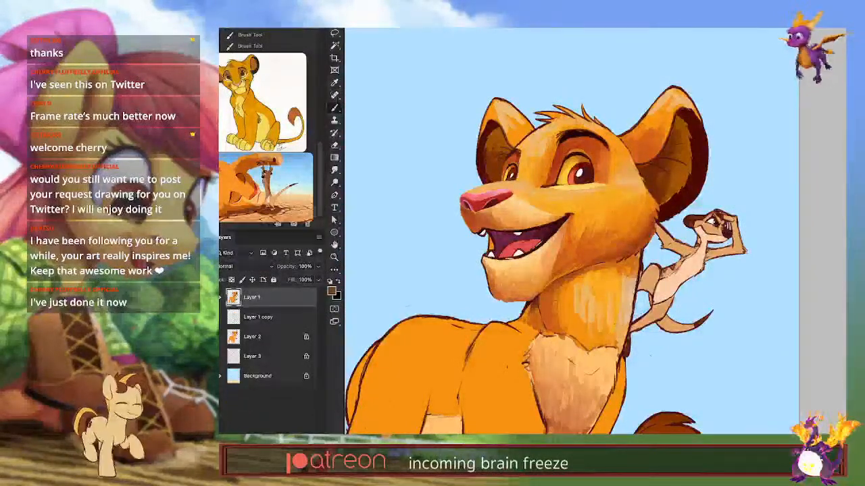
Step: Choose a smaller brush, lock Layer 1's transparent pixels, and paint the front edge of the chin with pink sampled from the nose
{"action": "scroll", "coordinate": [623, 338], "scroll_direction": "up", "scroll_amount": 2}
{"action": "left_click_drag", "start_coordinate": [622, 338], "coordinate": [607, 352]}
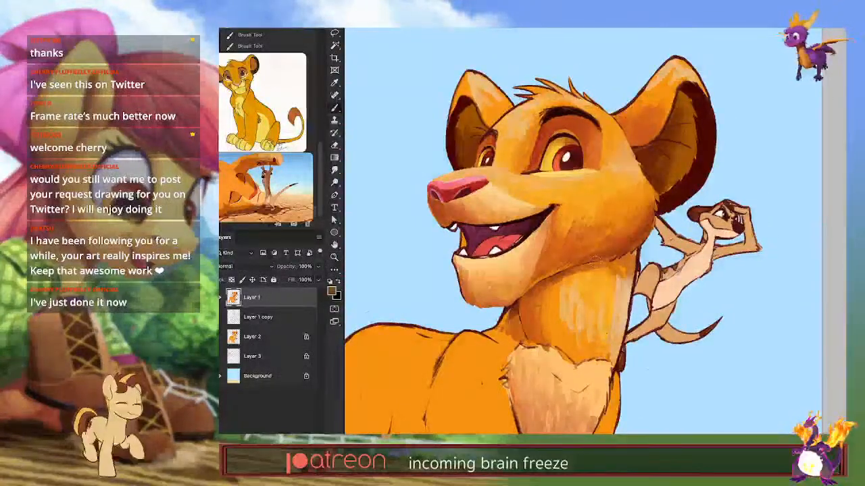
{"action": "right_click", "coordinate": [597, 264]}
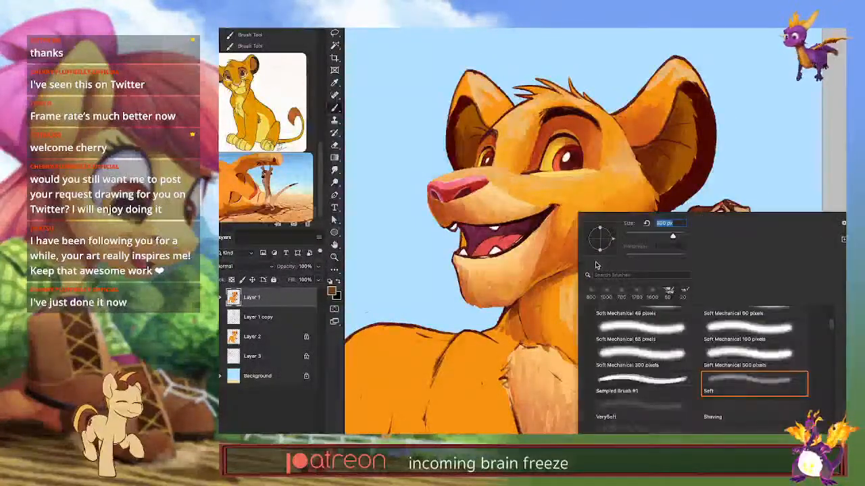
{"action": "double_click", "coordinate": [670, 297]}
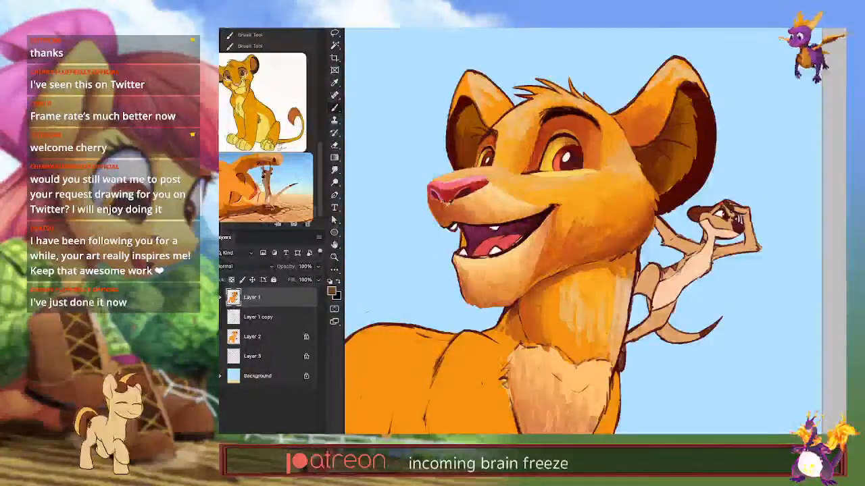
{"action": "left_click", "coordinate": [442, 198], "text": "alt"}
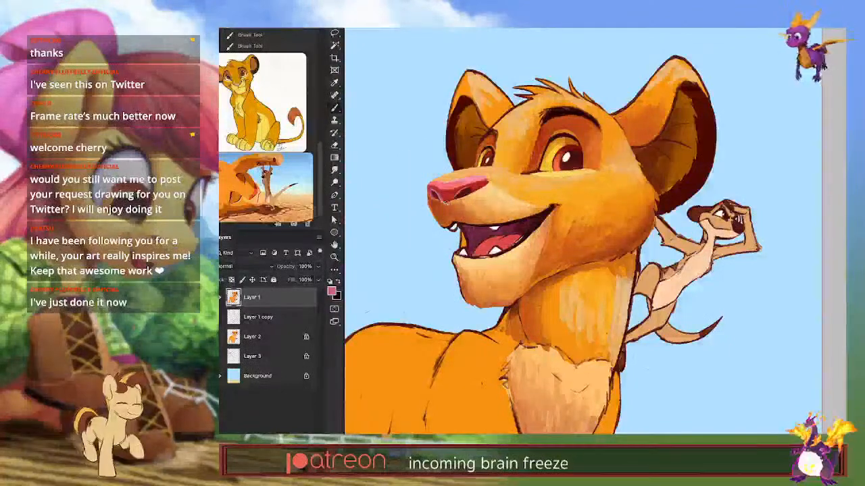
{"action": "key", "text": "slash"}
{"action": "left_click_drag", "start_coordinate": [456, 260], "coordinate": [464, 284]}
{"action": "left_click", "coordinate": [457, 267], "text": "alt"}
{"action": "left_click_drag", "start_coordinate": [506, 314], "coordinate": [499, 324]}
{"action": "left_click", "coordinate": [442, 261], "text": "alt"}
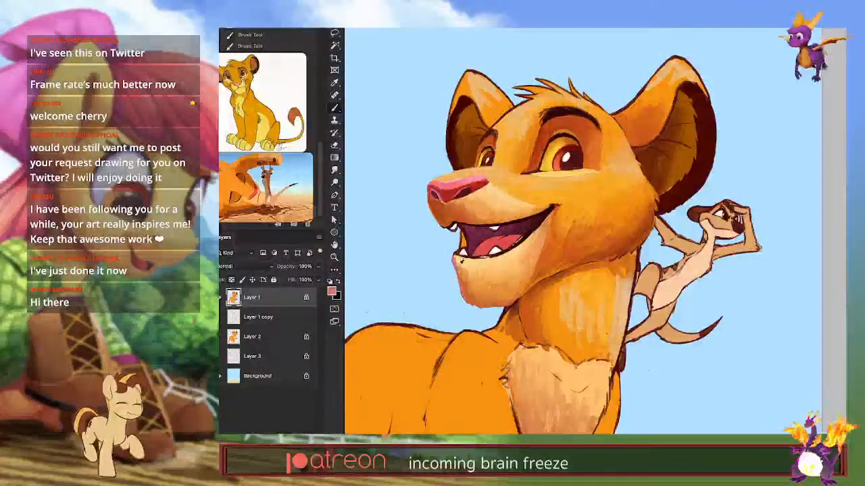
Step: Blend the chin and lower lip with peach and orange tones sampled from the surrounding fur
{"action": "left_click", "coordinate": [456, 255], "text": "alt"}
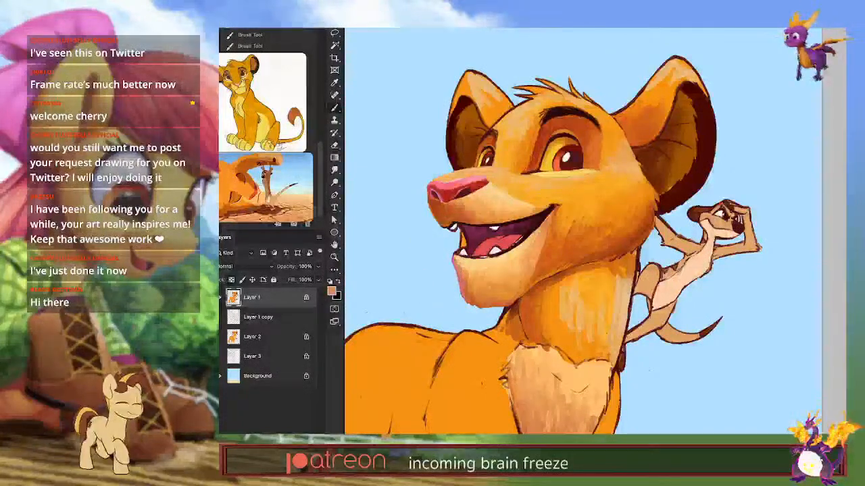
{"action": "left_click", "coordinate": [470, 265], "text": "alt"}
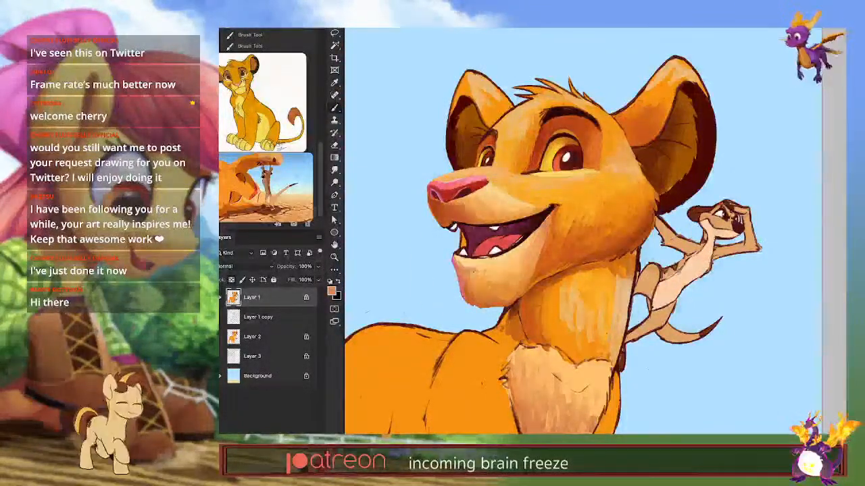
{"action": "left_click", "coordinate": [506, 382], "text": "alt"}
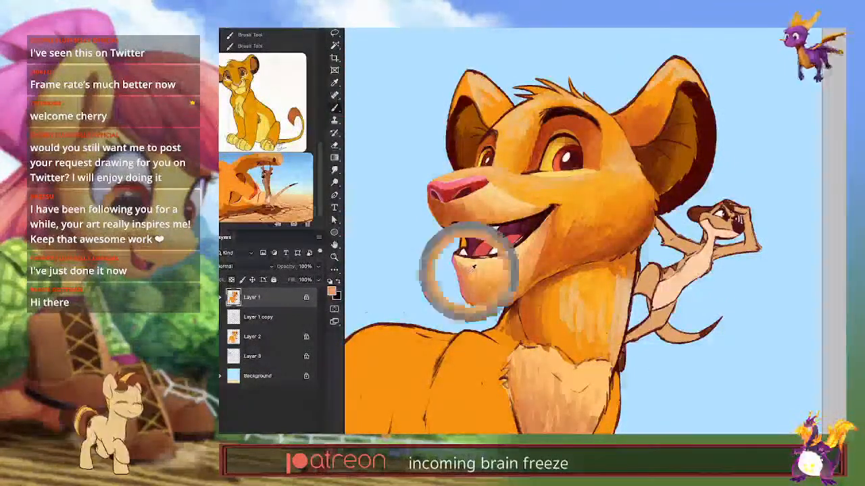
{"action": "left_click_drag", "start_coordinate": [484, 269], "coordinate": [462, 266]}
{"action": "left_click", "coordinate": [465, 268], "text": "alt"}
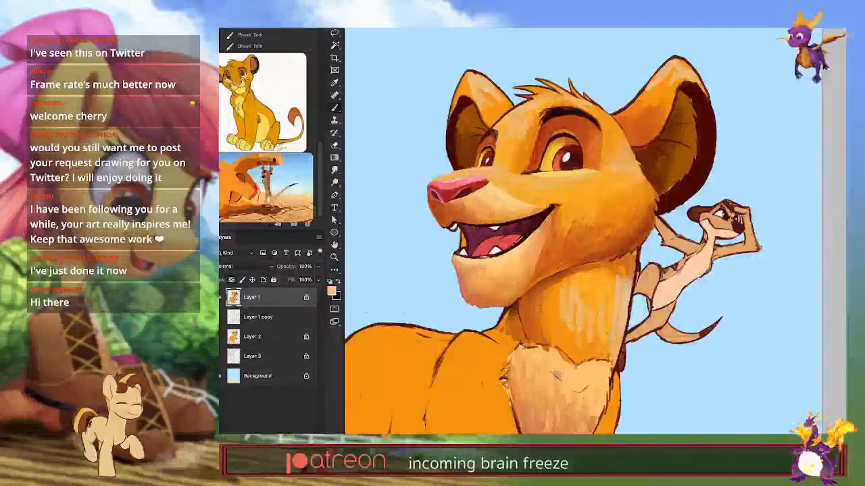
{"action": "left_click", "coordinate": [526, 234], "text": "alt"}
{"action": "left_click_drag", "start_coordinate": [501, 255], "coordinate": [455, 252]}
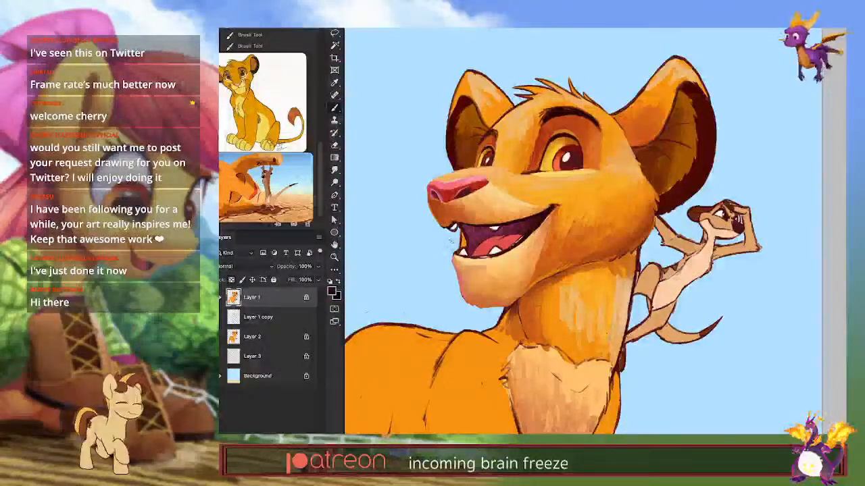
Step: Mirror the canvas, round out the chin's front contour with sampled pink and peach tones, and mirror the canvas back
{"action": "key", "text": "ctrl+shift+h"}
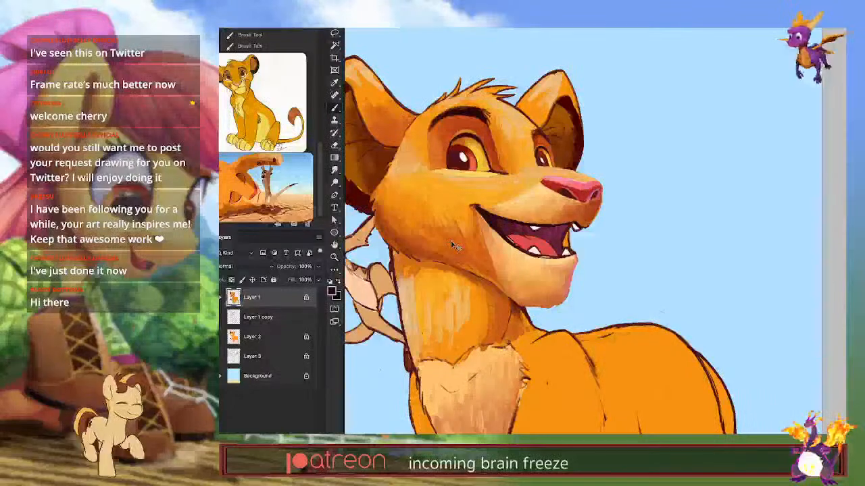
{"action": "left_click_drag", "start_coordinate": [597, 332], "coordinate": [665, 330]}
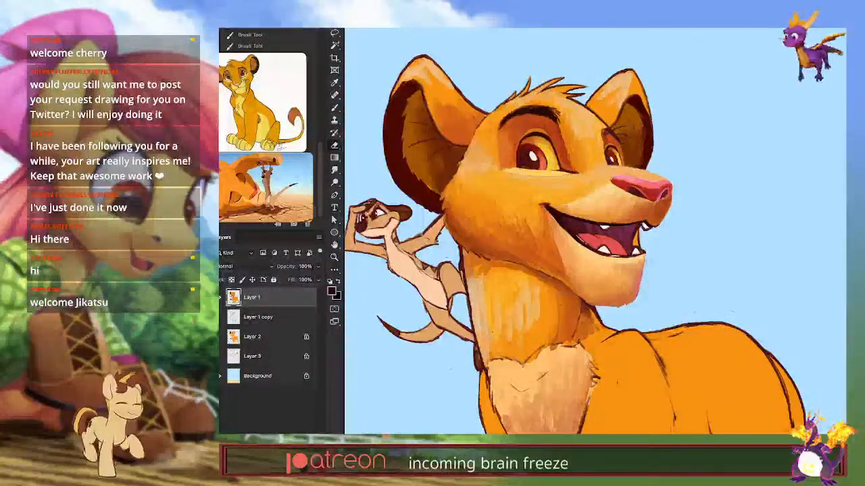
{"action": "left_click", "coordinate": [642, 269], "text": "alt"}
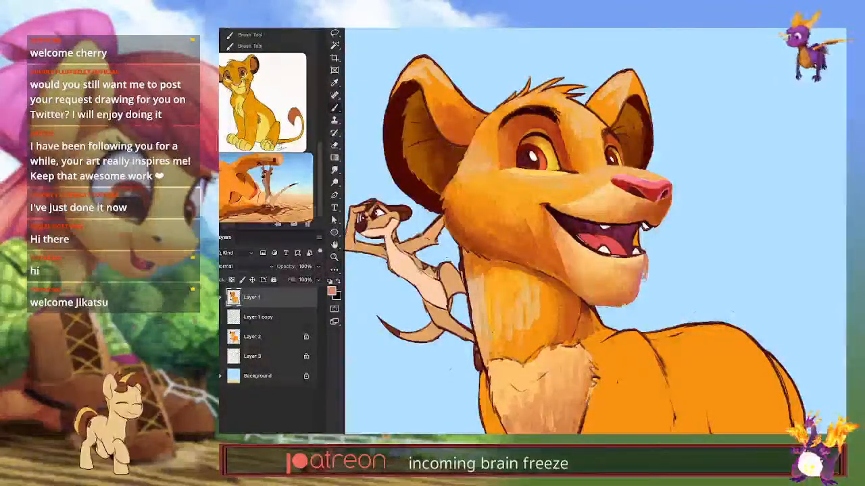
{"action": "left_click", "coordinate": [641, 260], "text": "alt"}
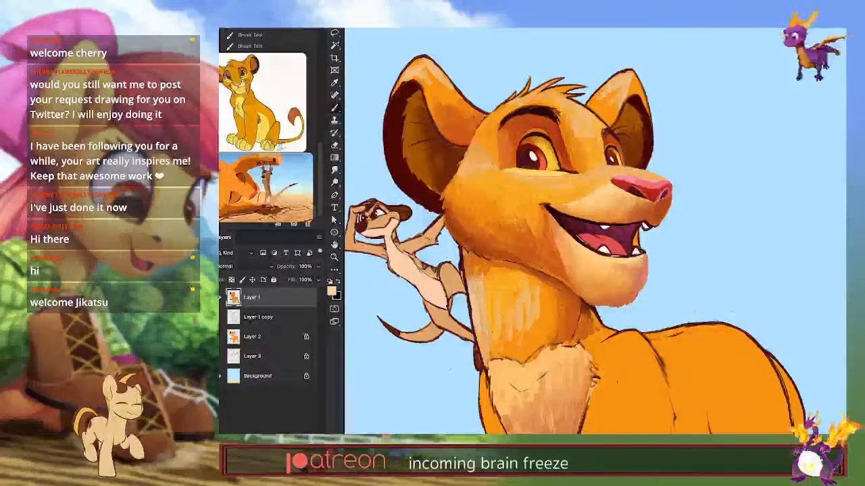
{"action": "left_click", "coordinate": [629, 262], "text": "alt"}
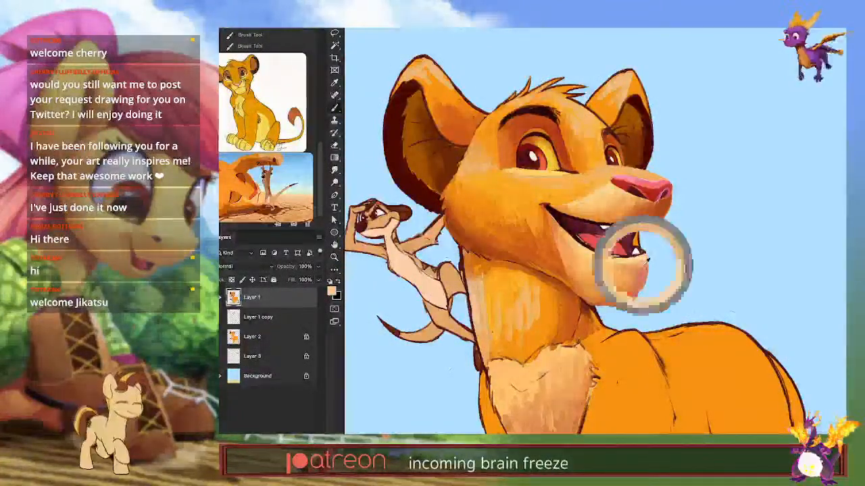
{"action": "left_click", "coordinate": [642, 280], "text": "alt"}
{"action": "left_click_drag", "start_coordinate": [642, 280], "coordinate": [639, 287]}
{"action": "left_click", "coordinate": [643, 261], "text": "alt"}
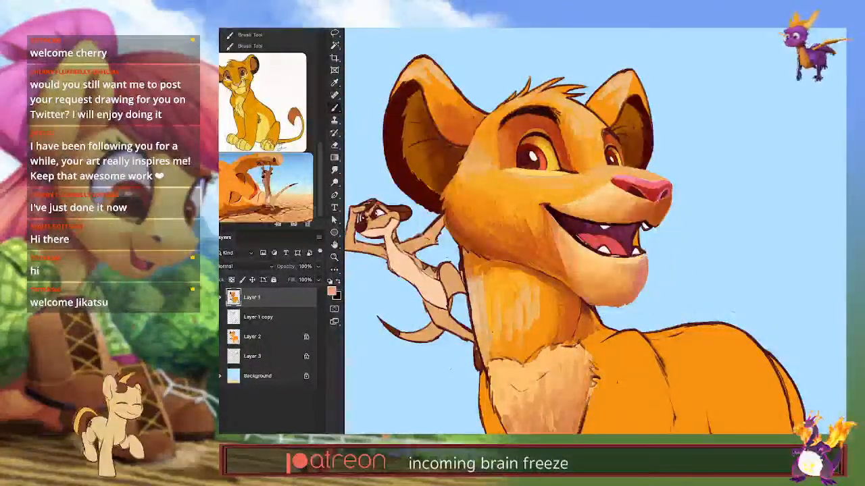
{"action": "left_click", "coordinate": [637, 292], "text": "alt"}
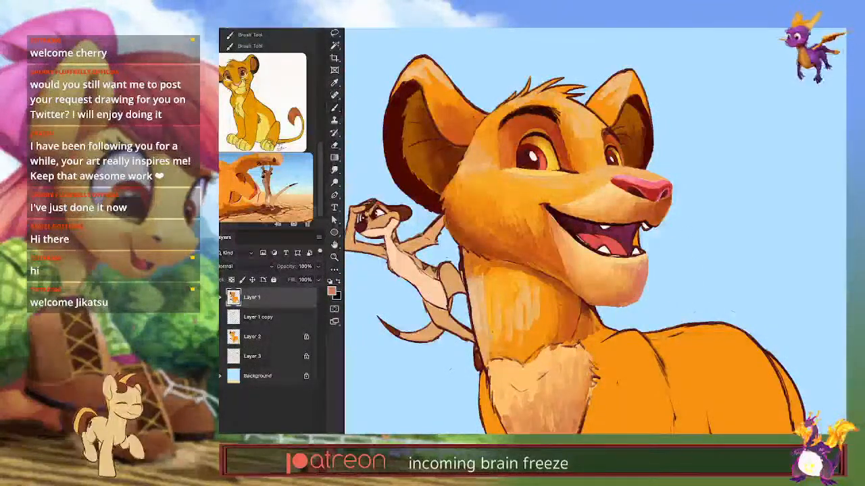
{"action": "key", "text": "b"}
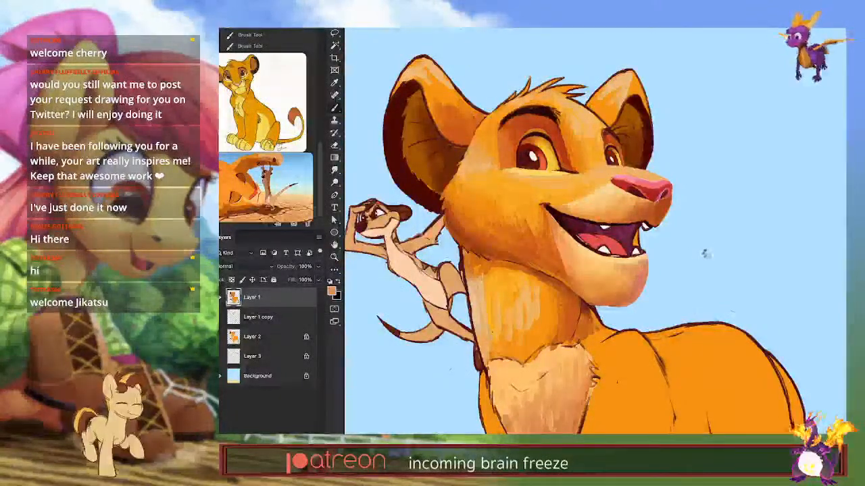
{"action": "key", "text": "ctrl+shift+h"}
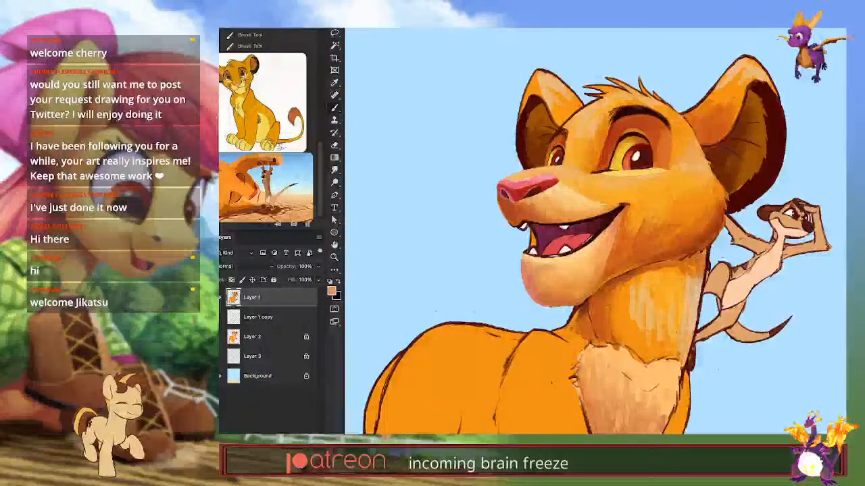
Step: Adjust the lion cub's face on Layer 1 with Liquify, comparing the warp by undoing and redoing it
{"action": "left_click_drag", "start_coordinate": [654, 296], "coordinate": [635, 293]}
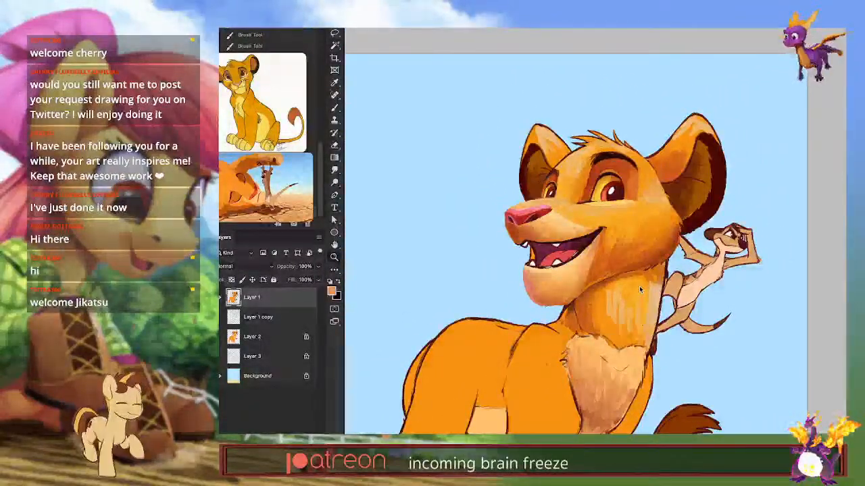
{"action": "key", "text": "ctrl+shift+x"}
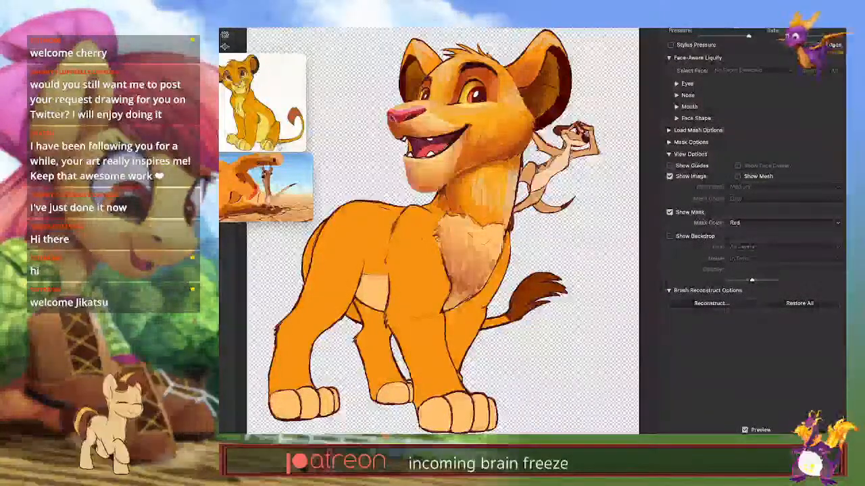
{"action": "key", "text": "ctrl+z"}
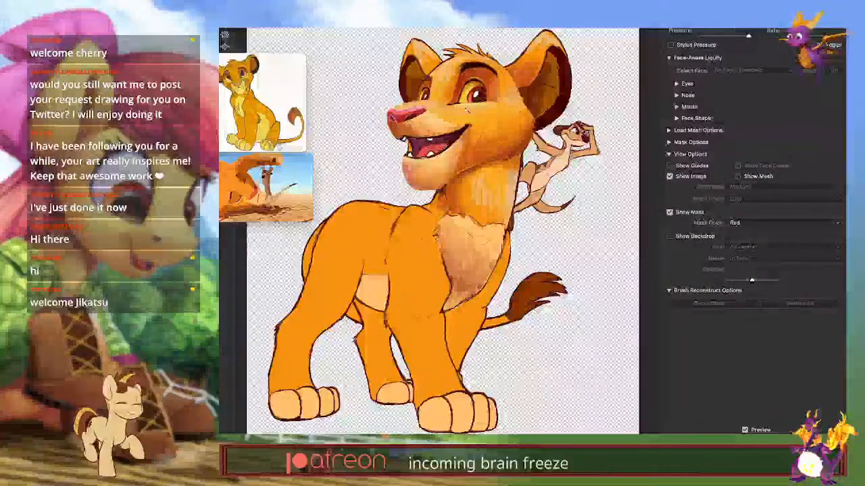
{"action": "key", "text": "ctrl+shift+z"}
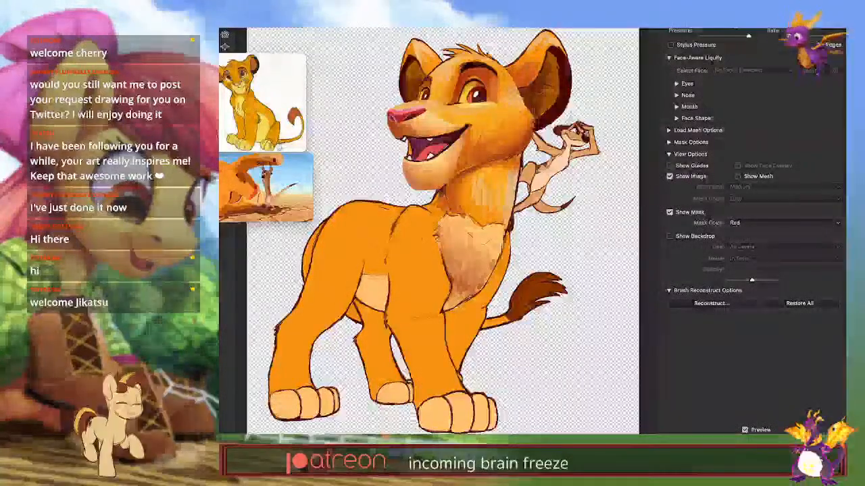
{"action": "key", "text": "Return"}
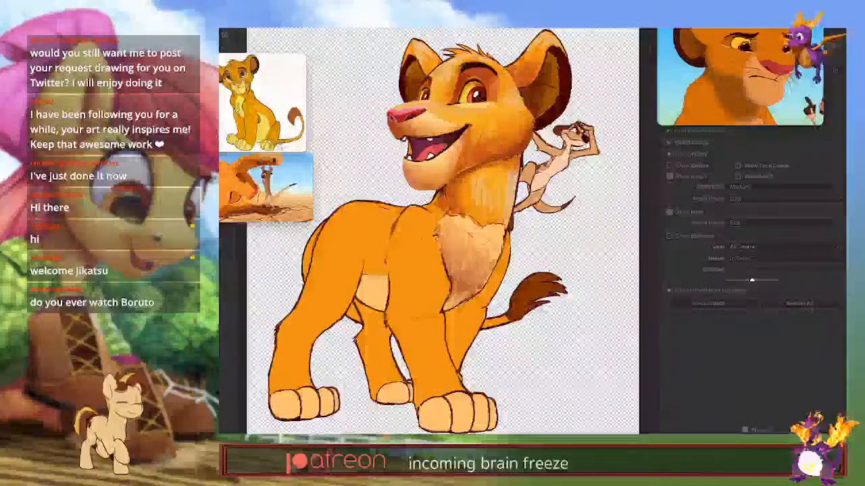
Step: Place the bright cub reference image at a smaller size beneath the other face reference and apply the Liquify adjustment
{"action": "left_click_drag", "start_coordinate": [702, 75], "coordinate": [697, 256]}
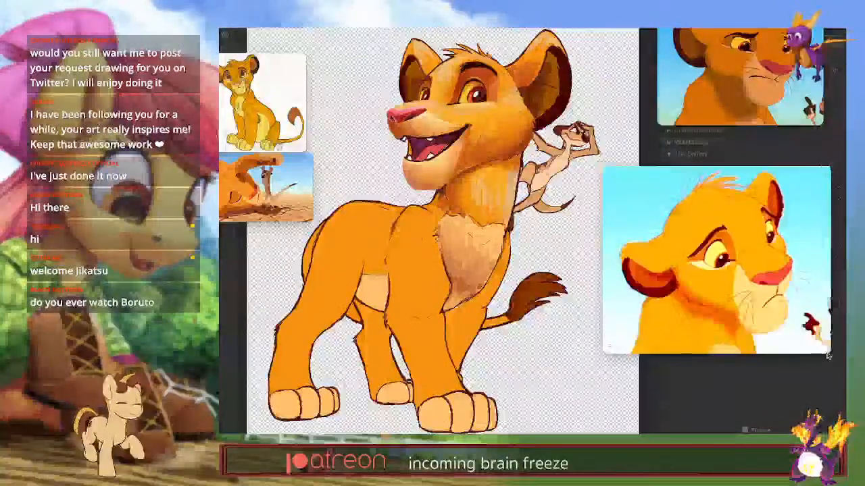
{"action": "left_click_drag", "start_coordinate": [829, 351], "coordinate": [762, 302]}
{"action": "left_click_drag", "start_coordinate": [702, 278], "coordinate": [758, 232]}
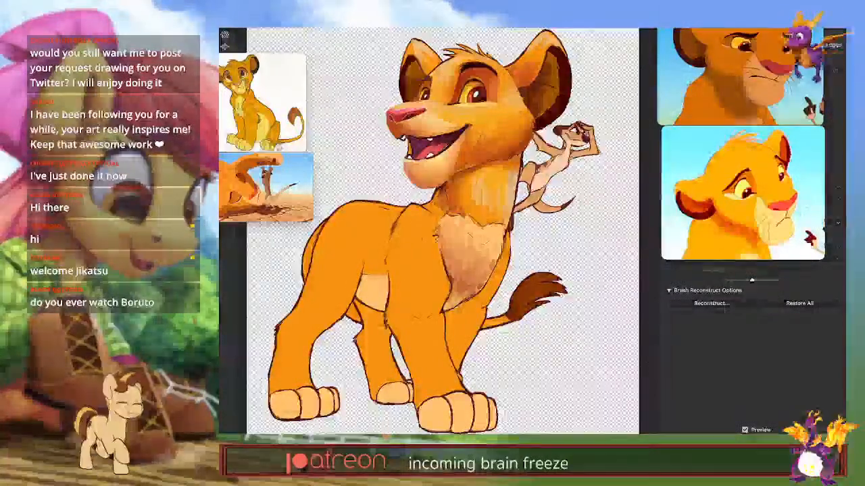
{"action": "left_click", "coordinate": [821, 430]}
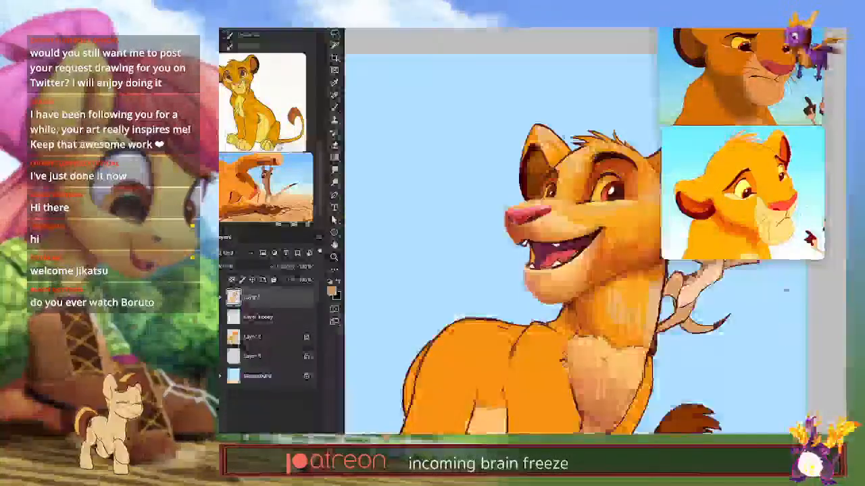
Step: Move the reference images away so they no longer cover the cub's head and the list of brush history
{"action": "left_click_drag", "start_coordinate": [710, 227], "coordinate": [482, 265]}
{"action": "left_click", "coordinate": [431, 163]}
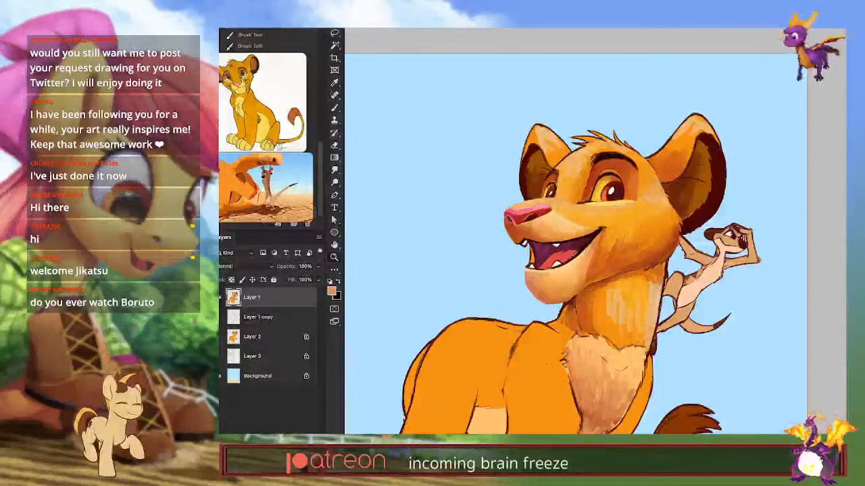
{"action": "left_click_drag", "start_coordinate": [305, 156], "coordinate": [384, 1]}
{"action": "left_click_drag", "start_coordinate": [282, 111], "coordinate": [417, 35]}
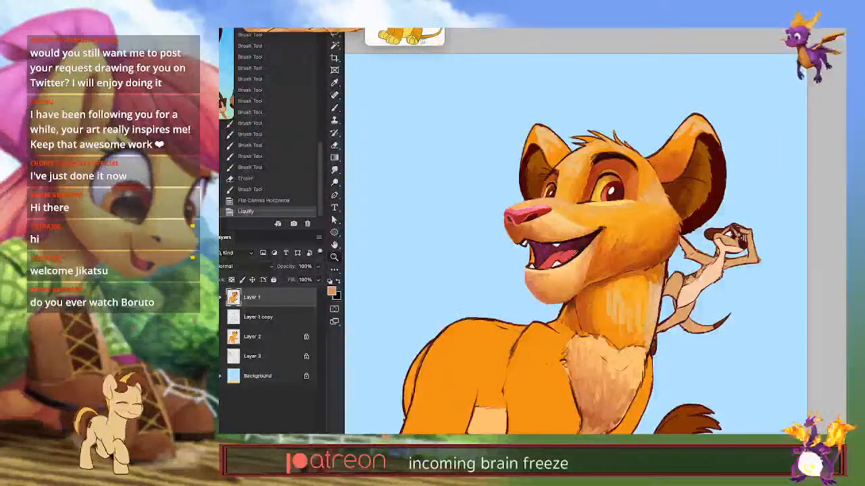
Step: Lock Layer 1's transparent pixels and paint over the near ear's upper outline with orange sampled from the ear
{"action": "left_click_drag", "start_coordinate": [619, 331], "coordinate": [630, 350]}
{"action": "left_click", "coordinate": [233, 280]}
{"action": "left_click", "coordinate": [657, 123], "text": "alt"}
{"action": "mouse_move", "coordinate": [654, 119]}
{"action": "left_mouse_down"}
{"action": "mouse_move", "coordinate": [672, 113]}
{"action": "mouse_move", "coordinate": [663, 115]}
{"action": "left_mouse_up"}
{"action": "mouse_move", "coordinate": [647, 128]}
{"action": "left_mouse_down"}
{"action": "mouse_move", "coordinate": [661, 118]}
{"action": "mouse_move", "coordinate": [640, 145]}
{"action": "left_mouse_up"}
{"action": "left_click_drag", "start_coordinate": [623, 164], "coordinate": [635, 154]}
{"action": "left_click_drag", "start_coordinate": [625, 166], "coordinate": [637, 156]}
{"action": "mouse_move", "coordinate": [626, 167]}
{"action": "left_mouse_down"}
{"action": "mouse_move", "coordinate": [636, 155]}
{"action": "mouse_move", "coordinate": [627, 168]}
{"action": "left_mouse_up"}
{"action": "mouse_move", "coordinate": [633, 163]}
{"action": "left_mouse_down"}
{"action": "mouse_move", "coordinate": [628, 168]}
{"action": "mouse_move", "coordinate": [635, 158]}
{"action": "left_mouse_up"}
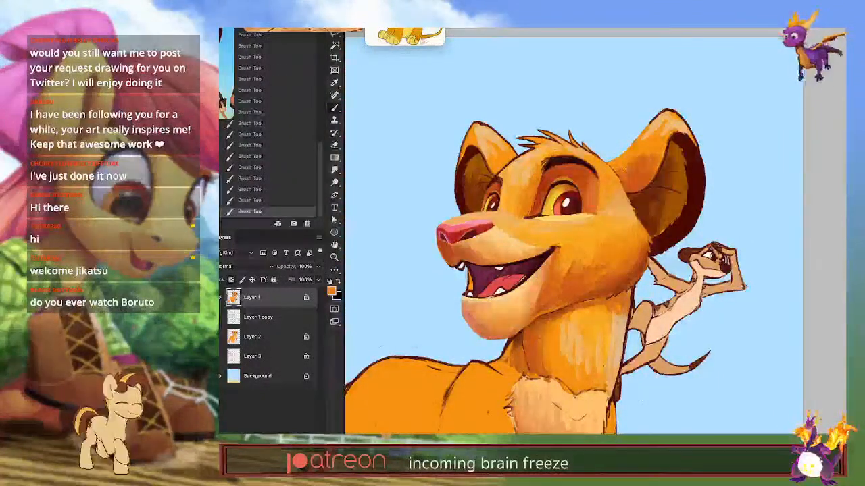
Step: Blend the forehead and paint over the hair tuft's dark outline with peach and orange tones sampled from the surrounding fur
{"action": "left_click", "coordinate": [559, 225], "text": "alt"}
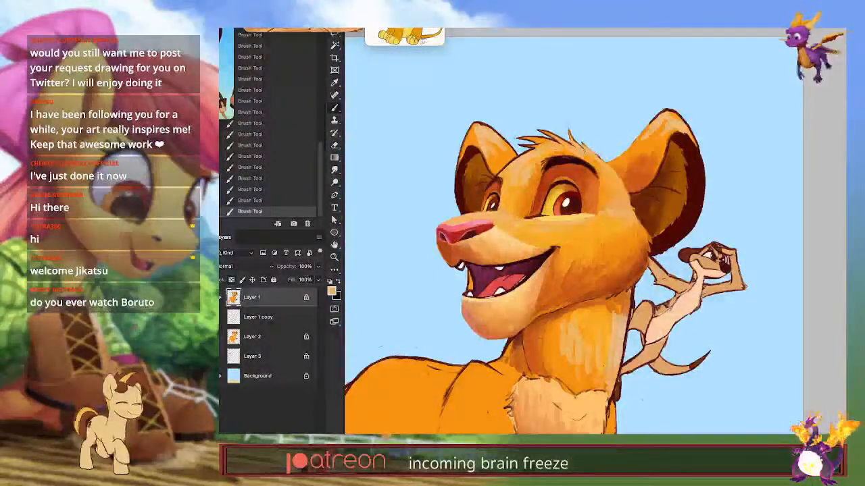
{"action": "left_click", "coordinate": [566, 150], "text": "alt"}
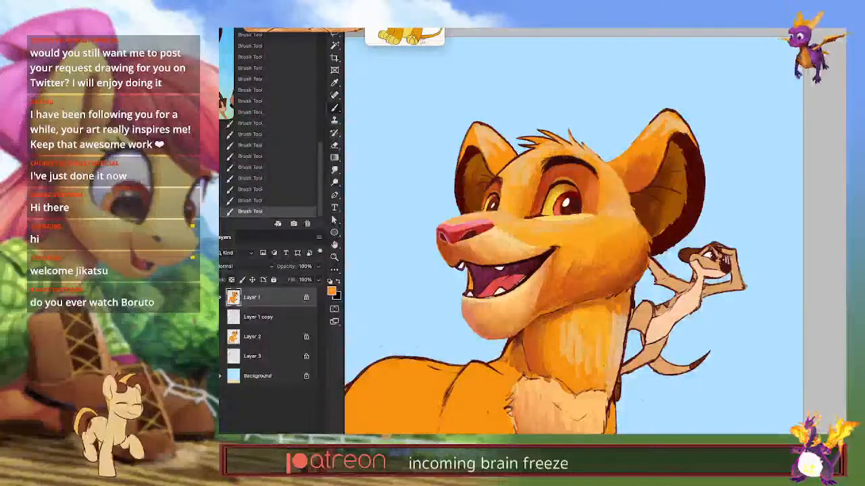
{"action": "left_click", "coordinate": [517, 156], "text": "alt"}
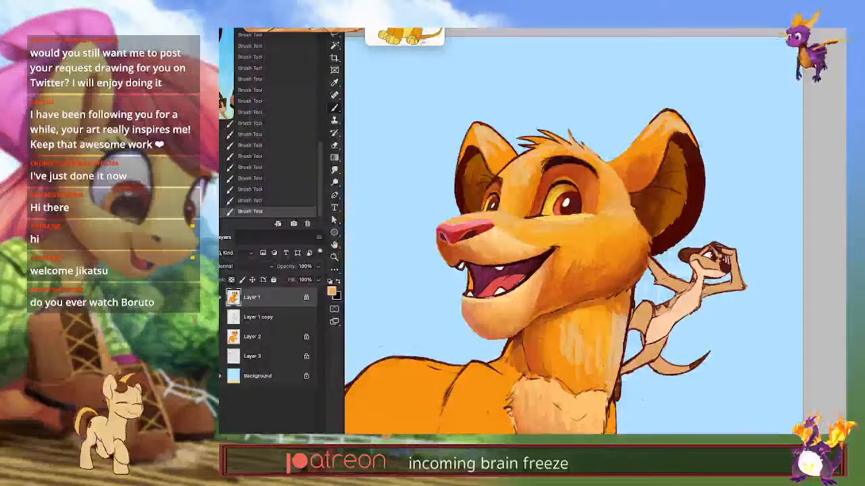
{"action": "left_click", "coordinate": [569, 154], "text": "alt"}
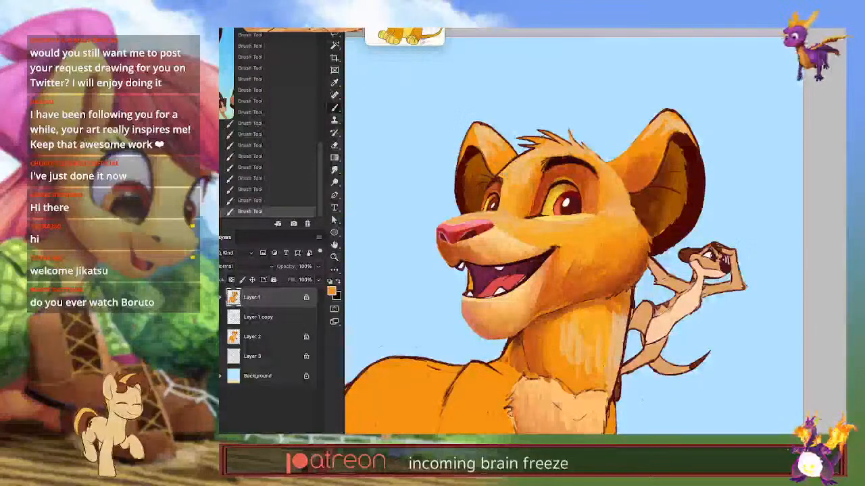
{"action": "left_click", "coordinate": [579, 149], "text": "alt"}
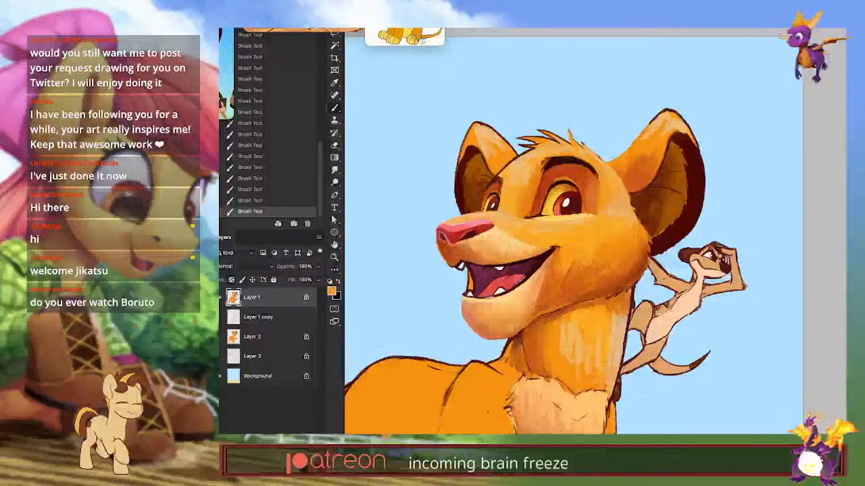
{"action": "left_click", "coordinate": [580, 147], "text": "alt"}
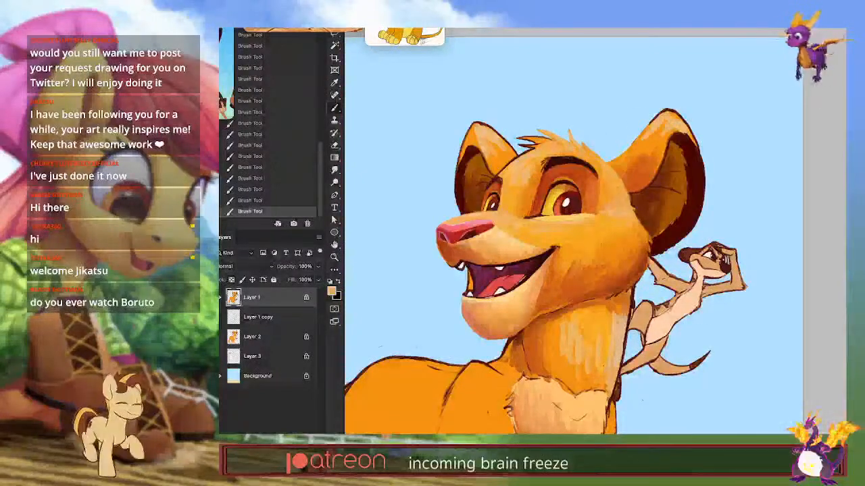
{"action": "left_click", "coordinate": [524, 135], "text": "alt"}
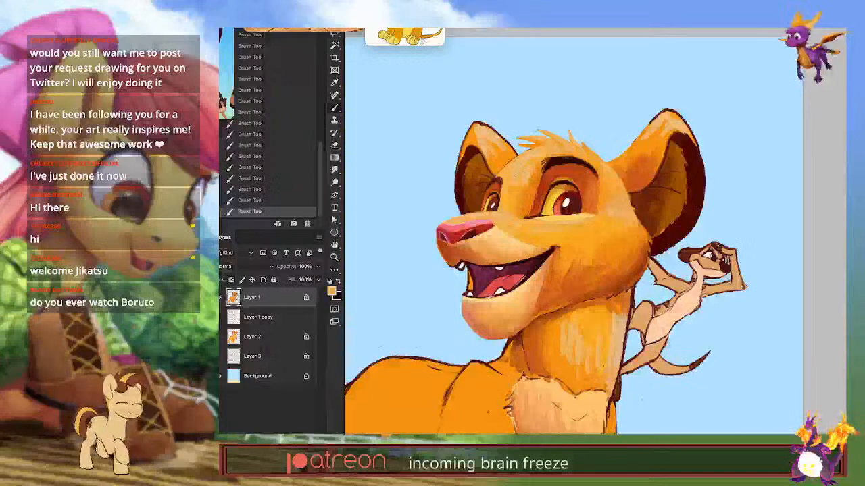
Step: Define the far brow beside the small eye with sampled dark brown, and resample forehead orange for blending
{"action": "left_click", "coordinate": [496, 177], "text": "alt"}
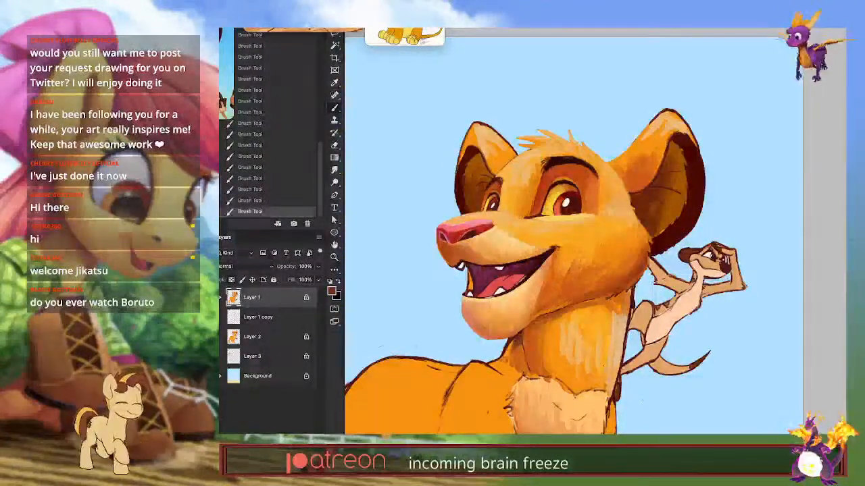
{"action": "left_click_drag", "start_coordinate": [499, 185], "coordinate": [499, 204]}
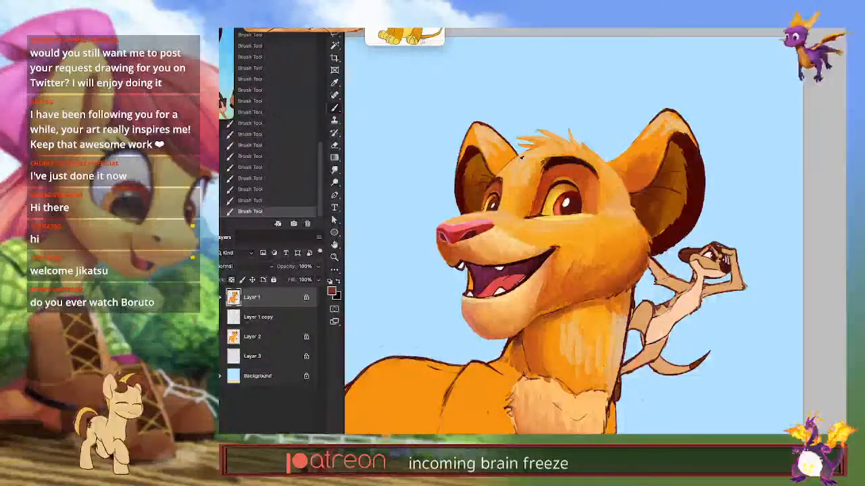
{"action": "left_click", "coordinate": [512, 173], "text": "alt"}
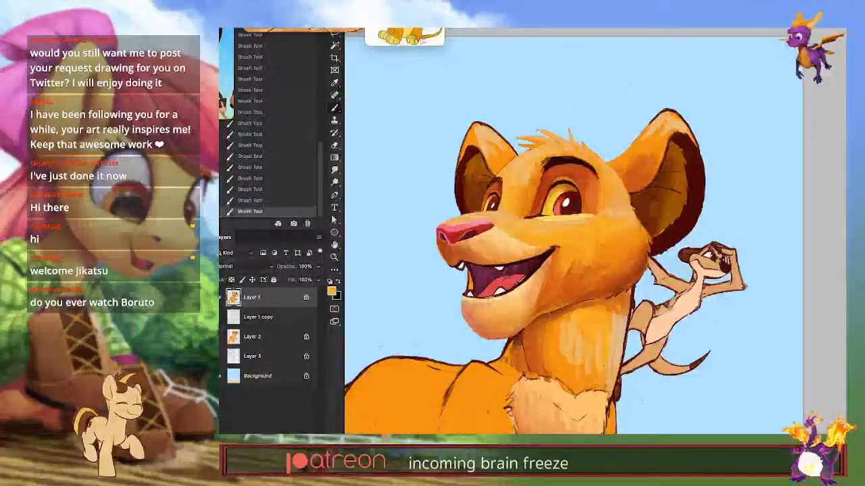
Step: Paint the far ear's front edge and the fur above the near eyebrow with orange tones sampled from the ear and face
{"action": "left_click", "coordinate": [638, 172], "text": "alt"}
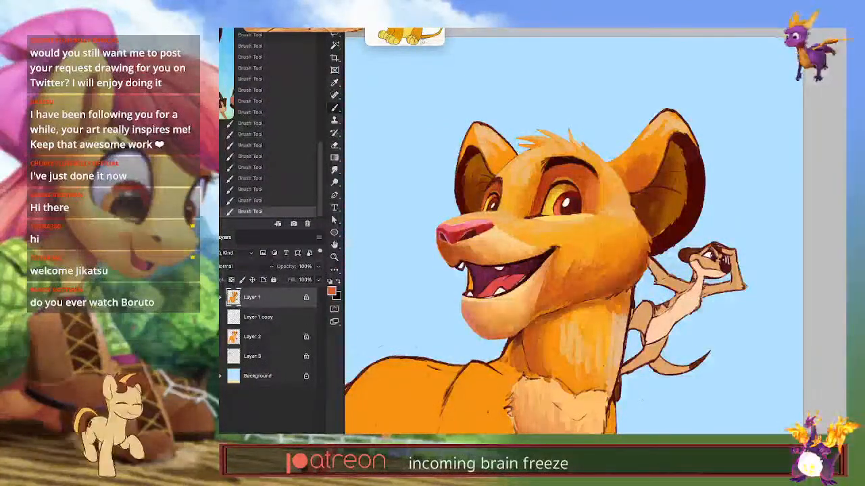
{"action": "left_click", "coordinate": [617, 196], "text": "alt"}
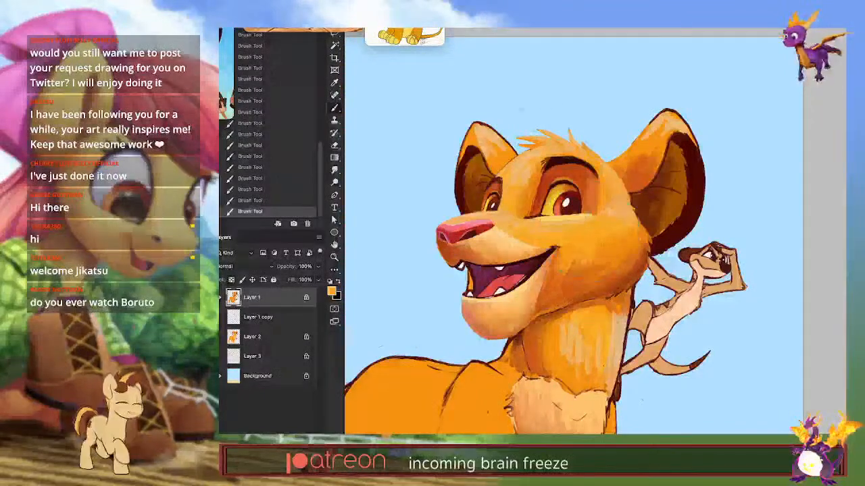
{"action": "mouse_move", "coordinate": [492, 129]}
{"action": "left_mouse_down"}
{"action": "mouse_move", "coordinate": [518, 156]}
{"action": "mouse_move", "coordinate": [499, 167]}
{"action": "left_mouse_up"}
{"action": "left_click_drag", "start_coordinate": [563, 156], "coordinate": [547, 164]}
{"action": "left_click", "coordinate": [546, 139], "text": "alt"}
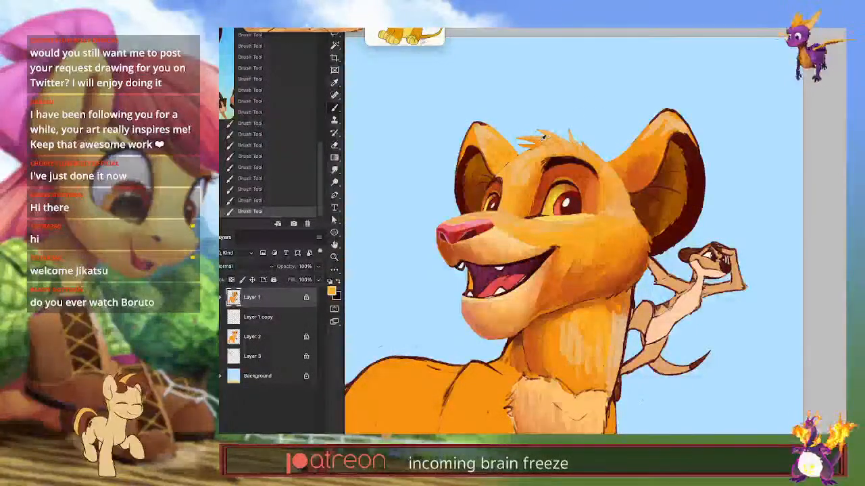
Step: Cover the far ear's outer edge and tip outline with sampled orange tones, comparing the outer stroke by undoing and redoing it
{"action": "mouse_move", "coordinate": [492, 176]}
{"action": "left_mouse_down"}
{"action": "mouse_move", "coordinate": [486, 158]}
{"action": "mouse_move", "coordinate": [500, 173]}
{"action": "mouse_move", "coordinate": [459, 163]}
{"action": "mouse_move", "coordinate": [457, 179]}
{"action": "left_mouse_up"}
{"action": "left_click", "coordinate": [485, 155], "text": "alt"}
{"action": "left_click", "coordinate": [636, 176], "text": "alt"}
{"action": "mouse_move", "coordinate": [472, 148]}
{"action": "left_mouse_down"}
{"action": "mouse_move", "coordinate": [456, 193]}
{"action": "mouse_move", "coordinate": [462, 166]}
{"action": "left_mouse_up"}
{"action": "key", "text": "ctrl+z"}
{"action": "key", "text": "ctrl+shift+z"}
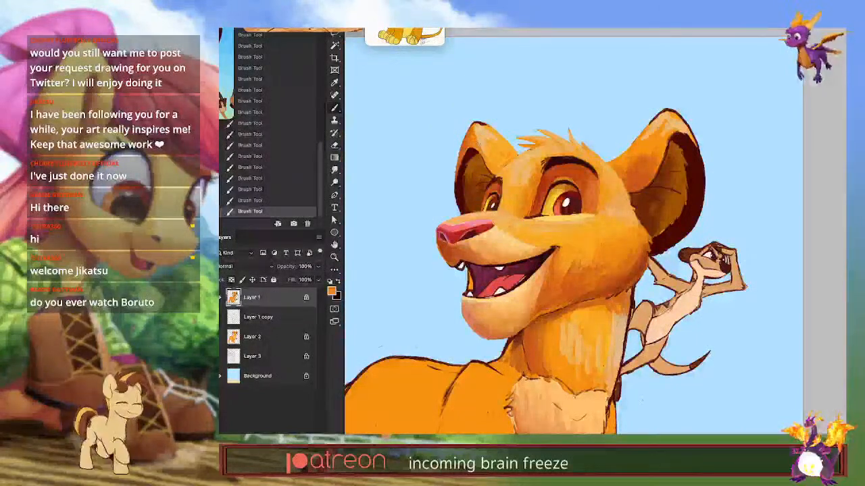
{"action": "left_click", "coordinate": [490, 132], "text": "alt"}
{"action": "left_click_drag", "start_coordinate": [477, 123], "coordinate": [492, 127]}
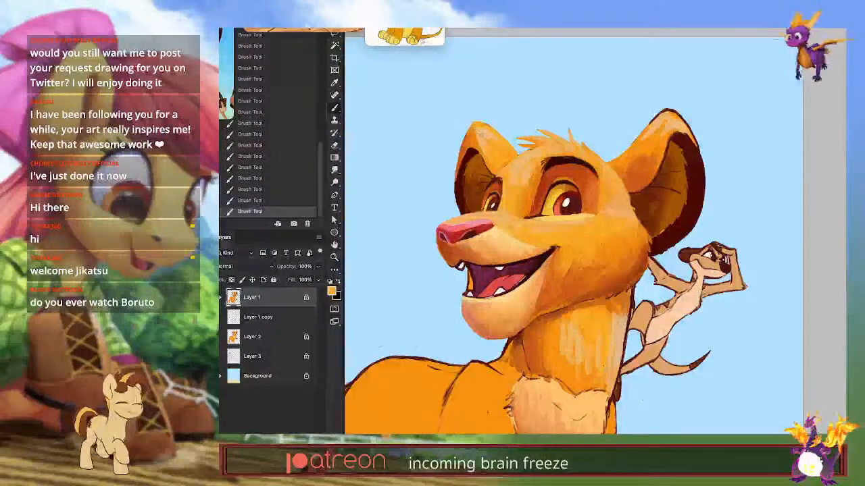
Step: Refine the far ear's rim with sampled peach and orange, and shade its inside with sampled dark and mid browns
{"action": "left_click", "coordinate": [481, 131], "text": "alt"}
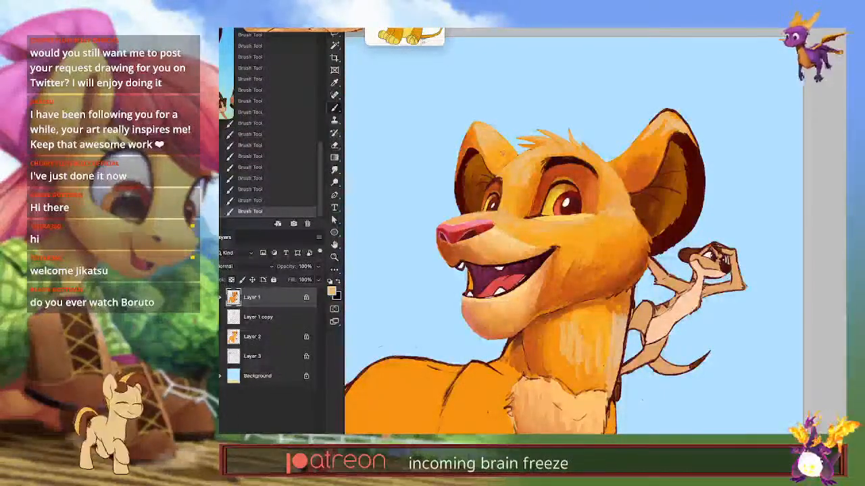
{"action": "left_click", "coordinate": [513, 152], "text": "alt"}
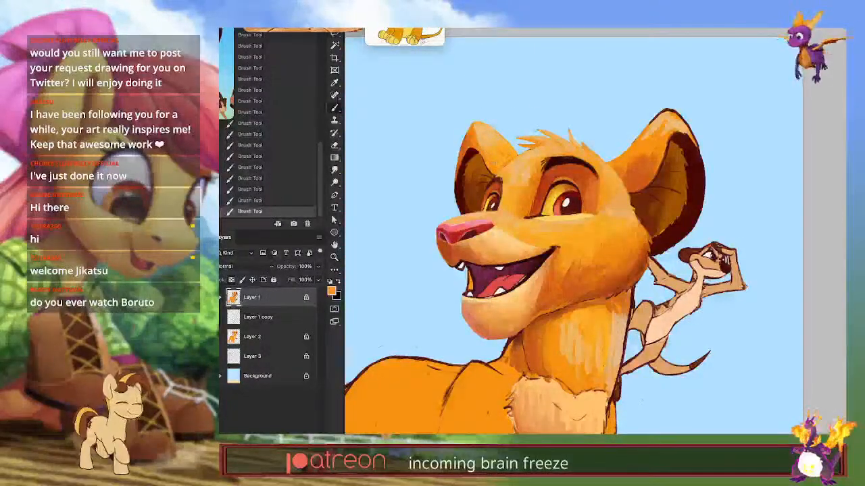
{"action": "left_click", "coordinate": [476, 152], "text": "alt"}
{"action": "left_click", "coordinate": [655, 162], "text": "alt"}
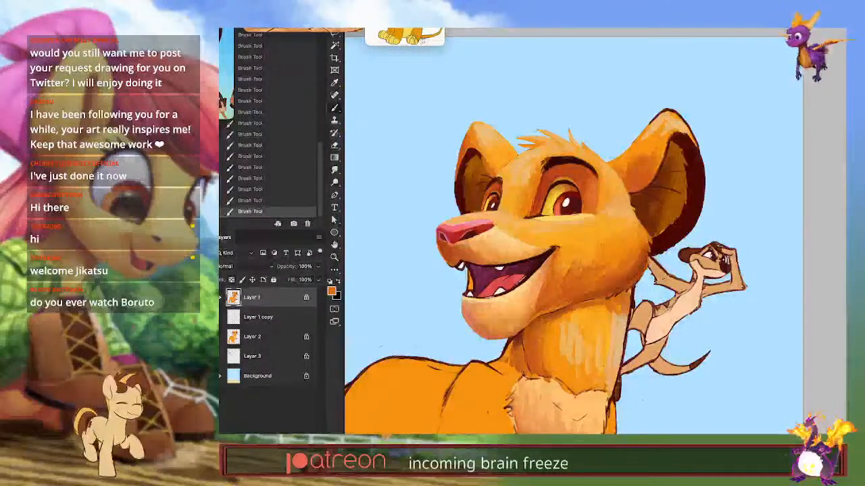
{"action": "left_click", "coordinate": [479, 147], "text": "alt"}
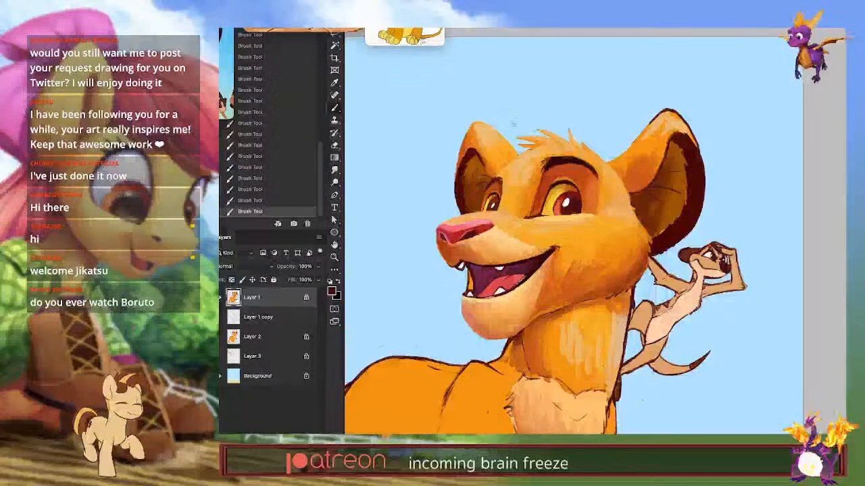
{"action": "left_click", "coordinate": [471, 176], "text": "alt"}
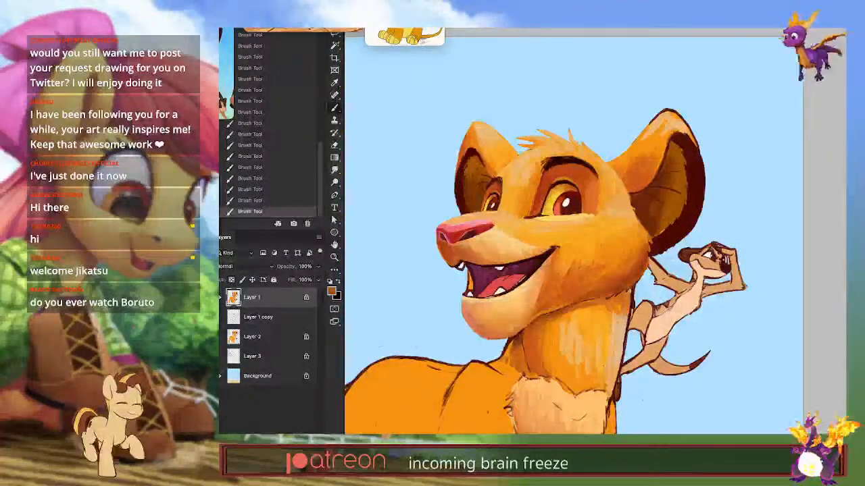
{"action": "left_click_drag", "start_coordinate": [463, 175], "coordinate": [465, 190]}
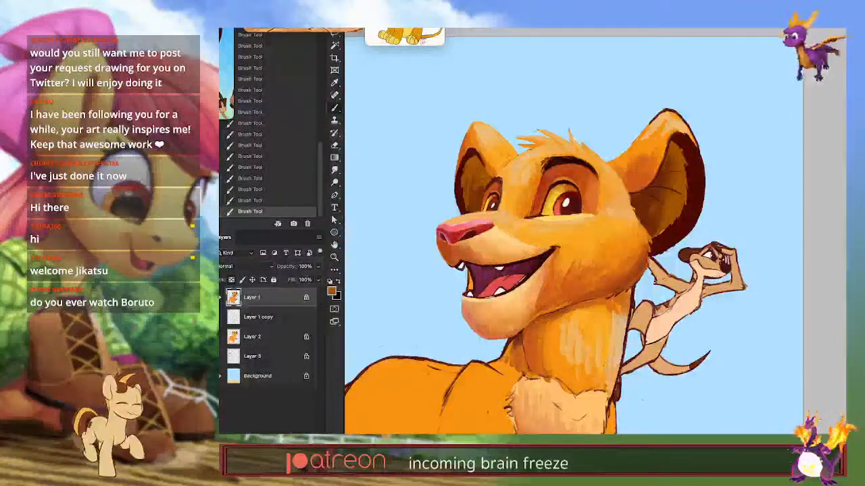
Step: Compare the far ear before and after the last five brush strokes by undoing and redoing them
{"action": "key", "text": "ctrl+z"}
{"action": "key", "text": "ctrl+z"}
{"action": "key", "text": "ctrl+z"}
{"action": "key", "text": "ctrl+z"}
{"action": "key", "text": "ctrl+z"}
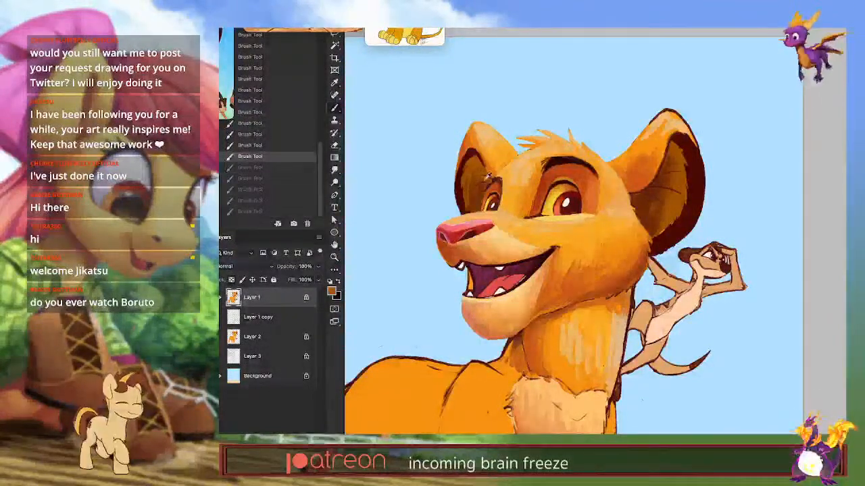
{"action": "key", "text": "ctrl+shift+z"}
{"action": "key", "text": "ctrl+shift+z"}
{"action": "key", "text": "ctrl+shift+z"}
{"action": "key", "text": "ctrl+shift+z"}
{"action": "key", "text": "ctrl+shift+z"}
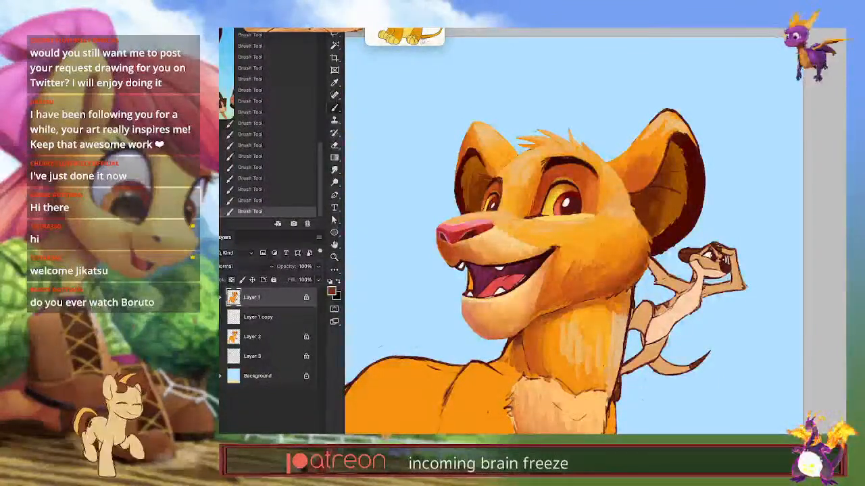
Step: Sample the neck's brown, adjust it in the colour picker, and paint the shadow on the neck beneath the chin
{"action": "left_click", "coordinate": [523, 335], "text": "alt"}
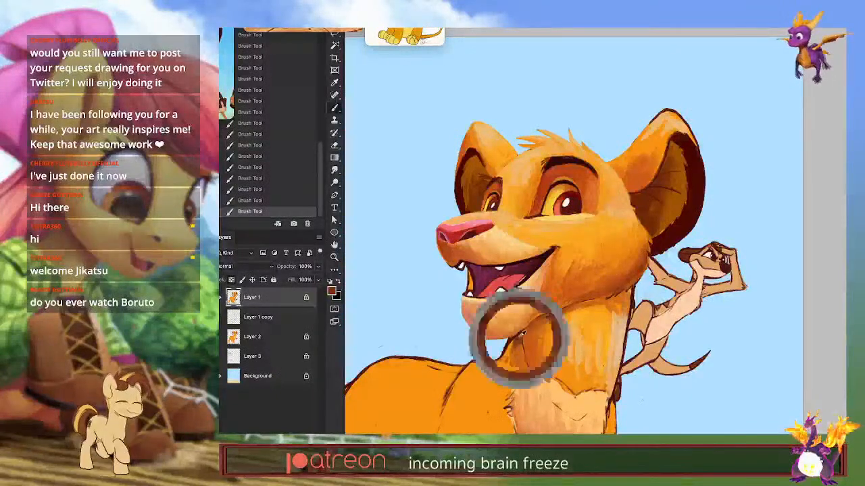
{"action": "right_click", "coordinate": [560, 310], "text": "alt+shift"}
{"action": "left_click_drag", "start_coordinate": [562, 311], "coordinate": [563, 288]}
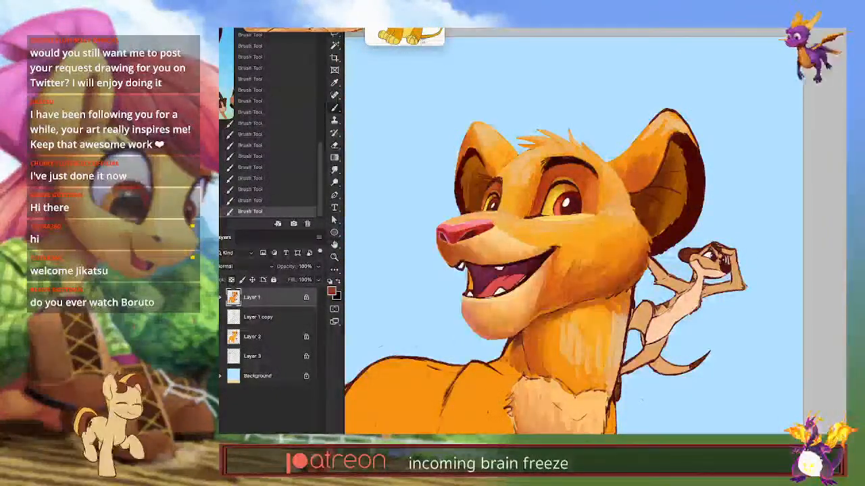
{"action": "mouse_move", "coordinate": [523, 332]}
{"action": "left_mouse_down"}
{"action": "mouse_move", "coordinate": [511, 341]}
{"action": "mouse_move", "coordinate": [530, 327]}
{"action": "mouse_move", "coordinate": [528, 364]}
{"action": "mouse_move", "coordinate": [504, 345]}
{"action": "mouse_move", "coordinate": [516, 345]}
{"action": "left_mouse_up"}
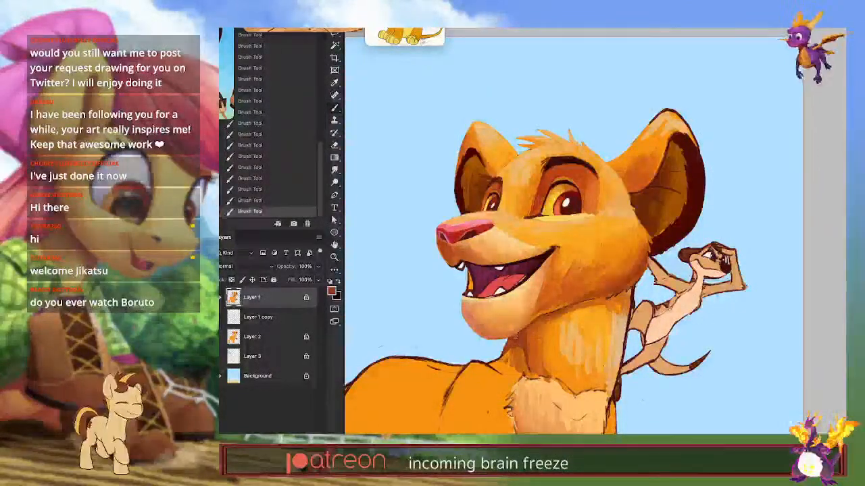
Step: Blend the jaw's lower edge into the neck with orange sampled from the cheek, comparing the strokes by undoing and redoing them
{"action": "left_click", "coordinate": [572, 277], "text": "alt"}
{"action": "left_click_drag", "start_coordinate": [575, 275], "coordinate": [562, 292]}
{"action": "left_click_drag", "start_coordinate": [541, 318], "coordinate": [534, 325]}
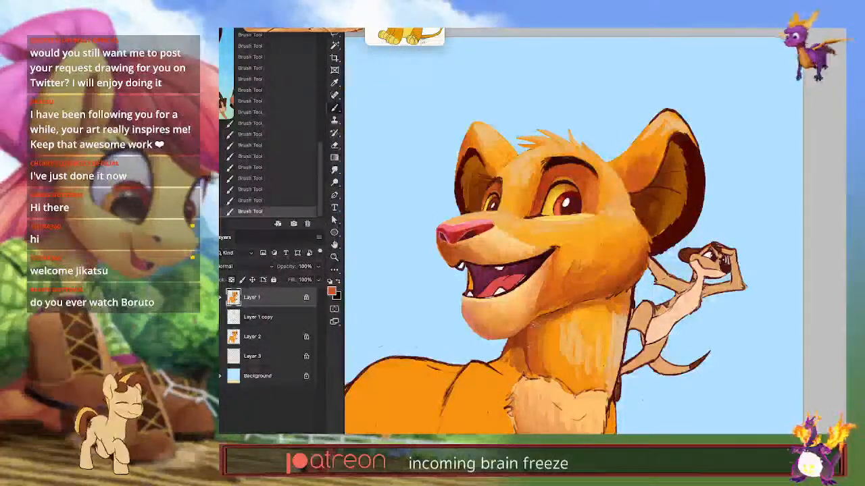
{"action": "key", "text": "ctrl+z"}
{"action": "key", "text": "ctrl+z"}
{"action": "key", "text": "ctrl+shift+z"}
{"action": "key", "text": "ctrl+shift+z"}
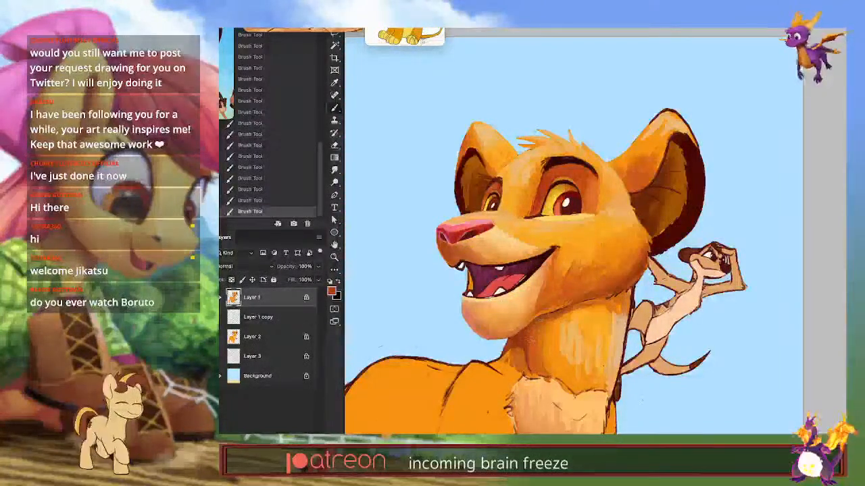
Step: Paint long vertical shadow strokes down the front of the neck with a tone sampled above the chest fur
{"action": "left_click", "coordinate": [533, 369], "text": "alt"}
{"action": "left_click_drag", "start_coordinate": [533, 329], "coordinate": [539, 373]}
{"action": "left_click_drag", "start_coordinate": [545, 323], "coordinate": [544, 368]}
{"action": "left_click_drag", "start_coordinate": [549, 325], "coordinate": [546, 372]}
Step: Undo the last two strokes and paint the lower cheek behind the mouth with orange sampled from the fur
{"action": "left_click", "coordinate": [555, 278], "text": "alt"}
{"action": "key", "text": "ctrl+z"}
{"action": "key", "text": "ctrl+z"}
{"action": "mouse_move", "coordinate": [566, 255]}
{"action": "left_mouse_down"}
{"action": "mouse_move", "coordinate": [571, 278]}
{"action": "mouse_move", "coordinate": [564, 278]}
{"action": "left_mouse_up"}
{"action": "left_click", "coordinate": [568, 268], "text": "alt"}
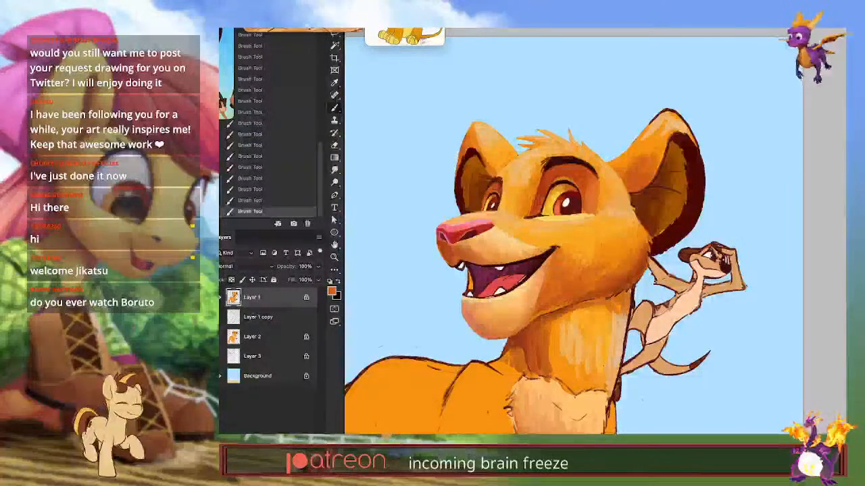
Step: Paint the lower cheek and the jaw's underside with orange and reddish tones sampled from the face
{"action": "left_click", "coordinate": [548, 267], "text": "alt"}
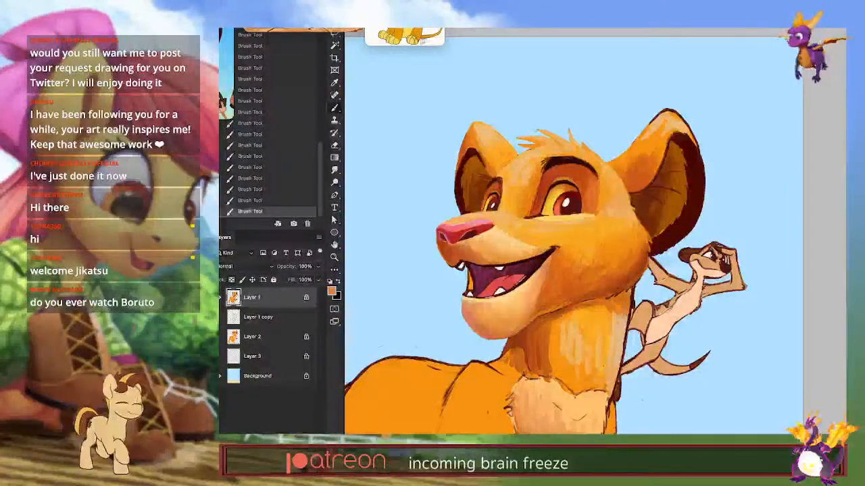
{"action": "left_click", "coordinate": [581, 262], "text": "alt"}
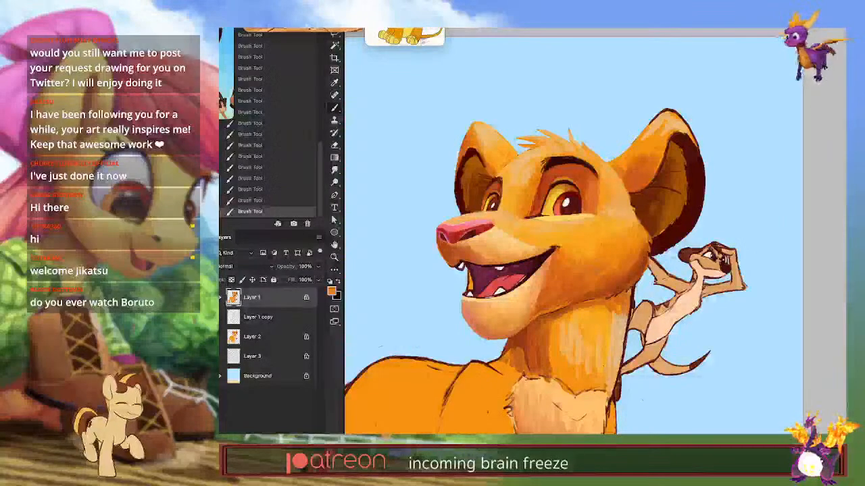
{"action": "left_click", "coordinate": [630, 269], "text": "alt"}
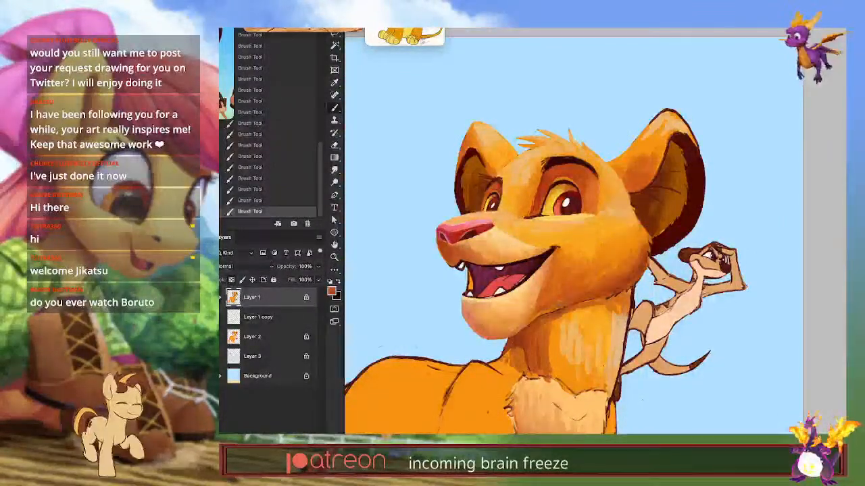
{"action": "left_click_drag", "start_coordinate": [541, 312], "coordinate": [539, 308]}
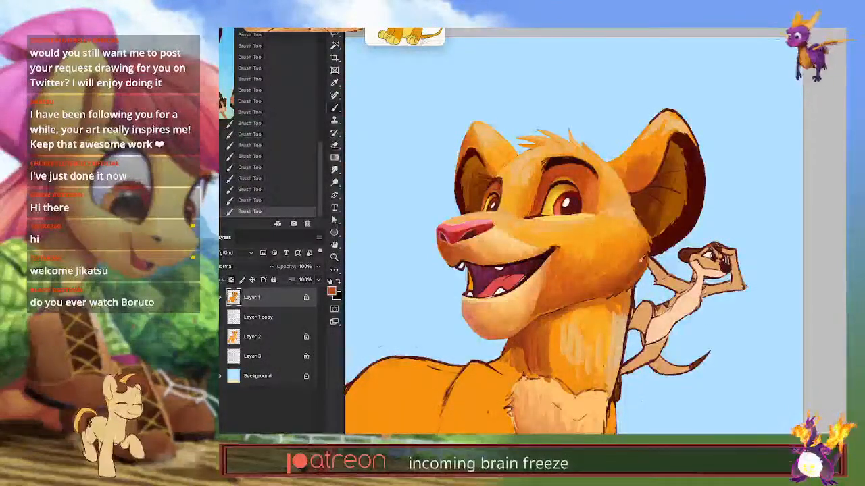
{"action": "left_click_drag", "start_coordinate": [603, 294], "coordinate": [533, 317]}
{"action": "left_click", "coordinate": [536, 314], "text": "alt"}
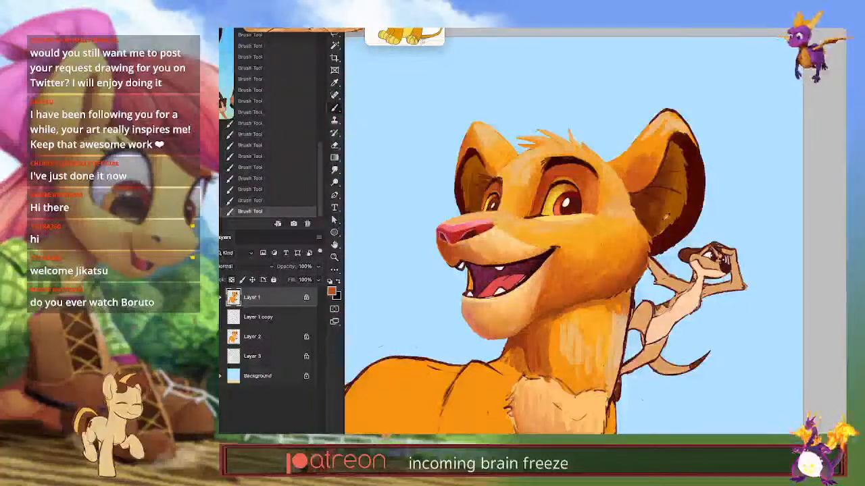
Step: Darken the brush colour to a deep reddish brown and paint the shadow line beneath the jaw
{"action": "right_click", "coordinate": [602, 259], "text": "alt+shift"}
{"action": "left_click_drag", "start_coordinate": [602, 259], "coordinate": [599, 268]}
{"action": "left_click_drag", "start_coordinate": [575, 307], "coordinate": [522, 333]}
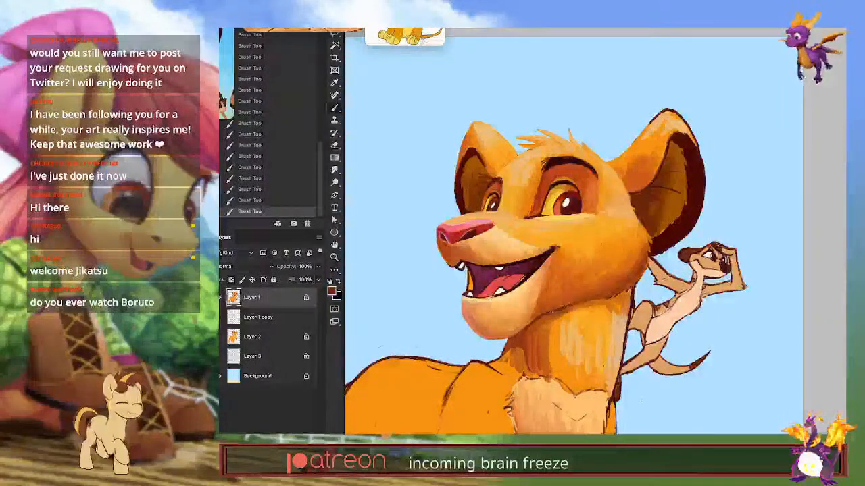
{"action": "left_click_drag", "start_coordinate": [574, 305], "coordinate": [604, 296]}
{"action": "left_click_drag", "start_coordinate": [552, 312], "coordinate": [537, 320]}
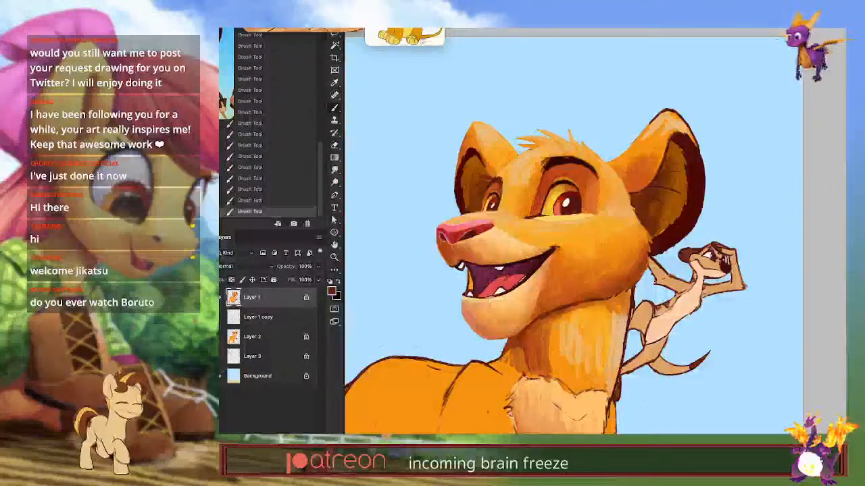
Step: Undo and redo the last six strokes to compare the jaw's shadow edge, and sample the lower cheek's orange
{"action": "key", "text": "ctrl+z"}
{"action": "key", "text": "ctrl+z"}
{"action": "key", "text": "ctrl+z"}
{"action": "key", "text": "ctrl+z"}
{"action": "key", "text": "ctrl+z"}
{"action": "key", "text": "ctrl+z"}
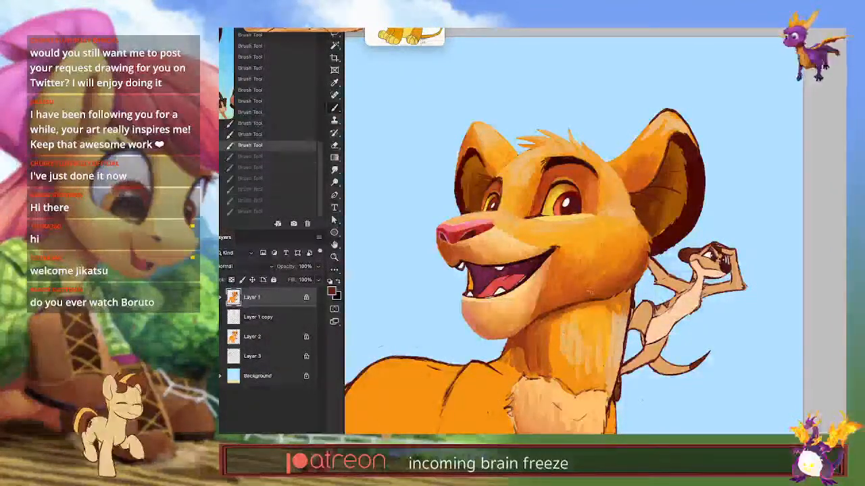
{"action": "left_click", "coordinate": [599, 291], "text": "alt"}
{"action": "key", "text": "ctrl+shift+z"}
{"action": "key", "text": "ctrl+shift+z"}
{"action": "key", "text": "ctrl+shift+z"}
{"action": "key", "text": "ctrl+shift+z"}
{"action": "key", "text": "ctrl+shift+z"}
{"action": "key", "text": "ctrl+shift+z"}
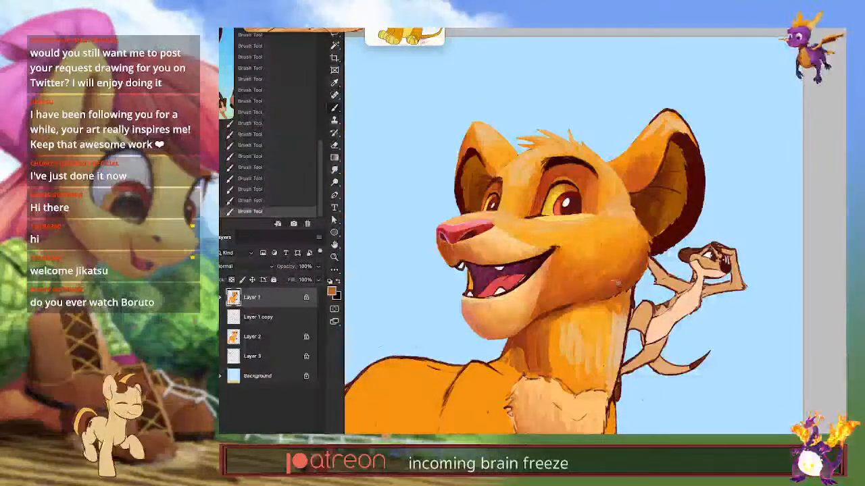
Step: Blend the neck directly under the jaw and paint its lit back side with yellow-orange sampled from the neck
{"action": "mouse_move", "coordinate": [582, 310]}
{"action": "left_mouse_down"}
{"action": "mouse_move", "coordinate": [561, 322]}
{"action": "mouse_move", "coordinate": [575, 303]}
{"action": "mouse_move", "coordinate": [544, 310]}
{"action": "left_mouse_up"}
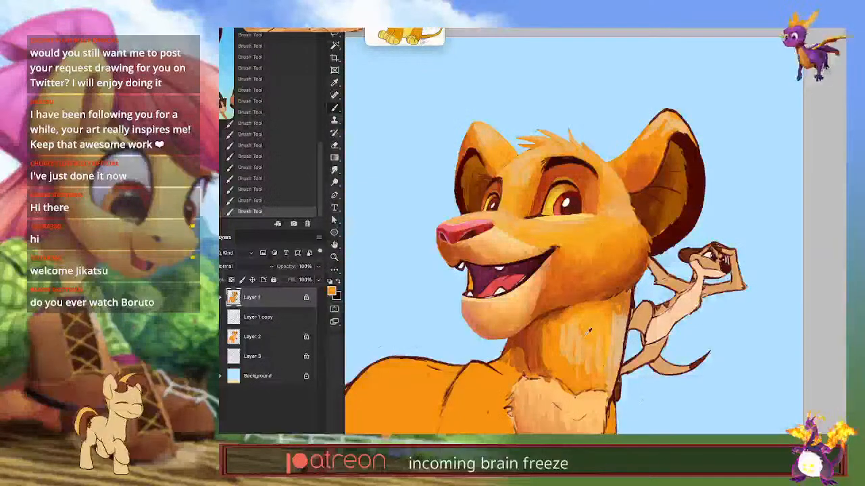
{"action": "left_click", "coordinate": [601, 352], "text": "alt"}
{"action": "left_click", "coordinate": [590, 344], "text": "alt"}
{"action": "left_click_drag", "start_coordinate": [613, 319], "coordinate": [604, 346]}
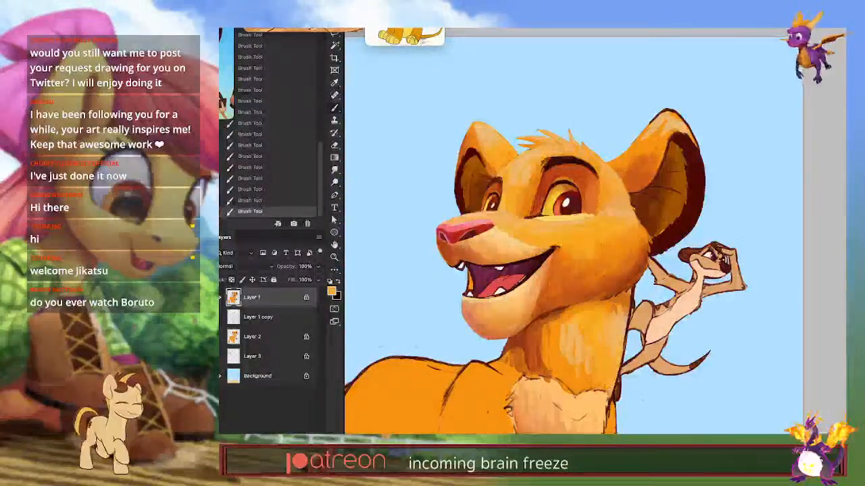
Step: Undo the last two strokes and paint a reddish-brown shadow down the neck's back edge below the cheek
{"action": "left_click", "coordinate": [536, 336], "text": "alt"}
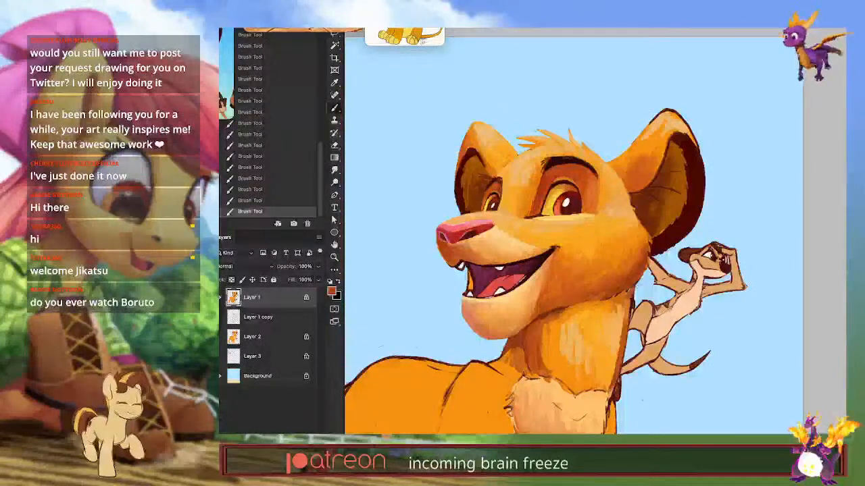
{"action": "key", "text": "ctrl+z"}
{"action": "key", "text": "ctrl+z"}
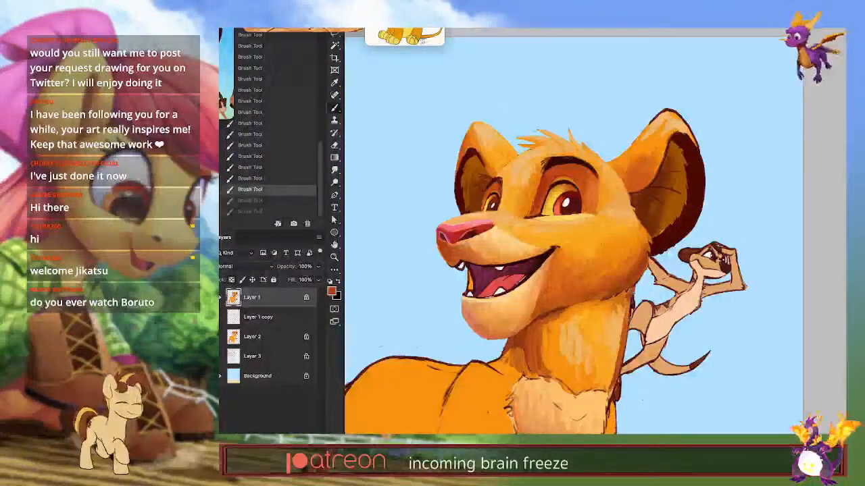
{"action": "left_click_drag", "start_coordinate": [629, 304], "coordinate": [627, 323]}
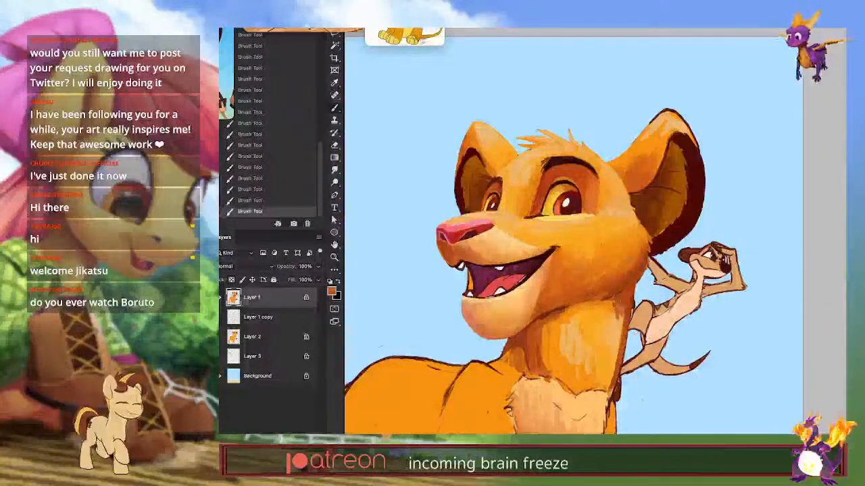
Step: Undo the last two strokes and repaint the neck under the back of the jaw with a sampled orange
{"action": "left_click", "coordinate": [623, 318], "text": "alt"}
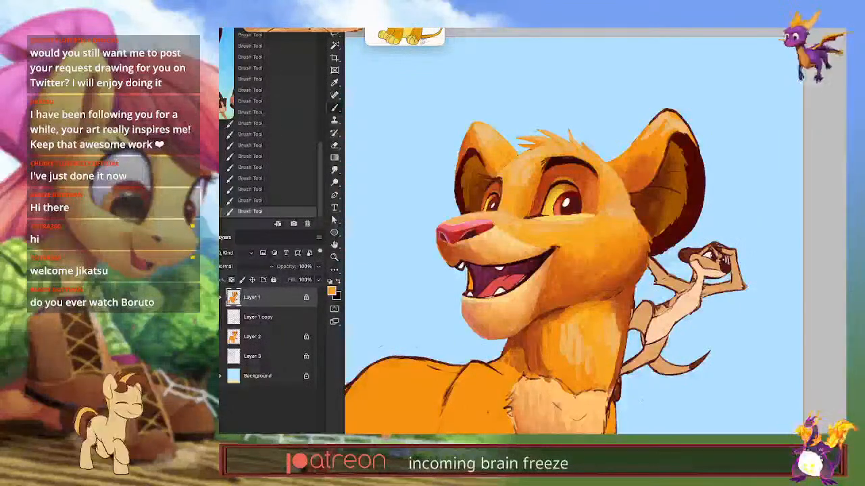
{"action": "key", "text": "ctrl+z"}
{"action": "key", "text": "ctrl+z"}
{"action": "left_click_drag", "start_coordinate": [618, 291], "coordinate": [615, 308]}
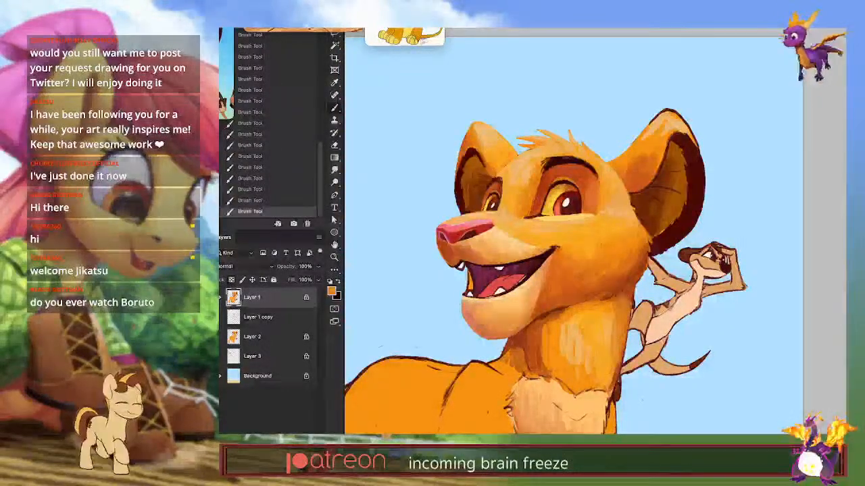
Step: Deepen the shadow on the front of the neck beneath the chin with browns sampled from the neck
{"action": "left_click", "coordinate": [534, 332], "text": "alt"}
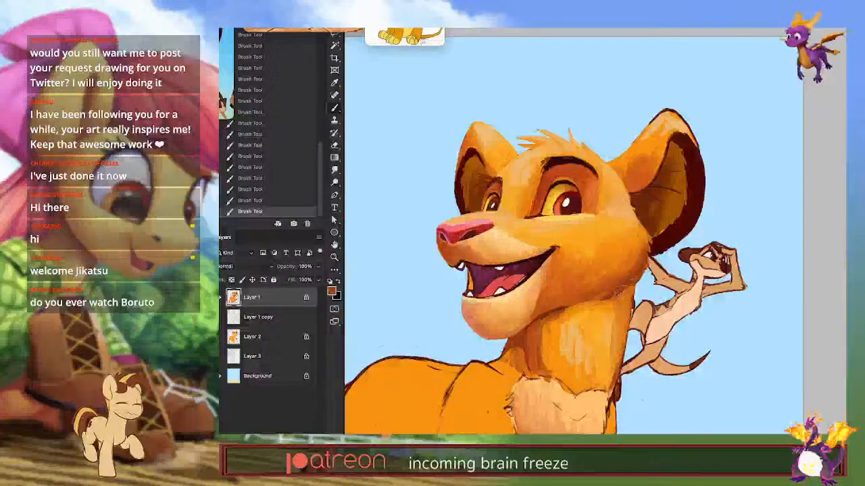
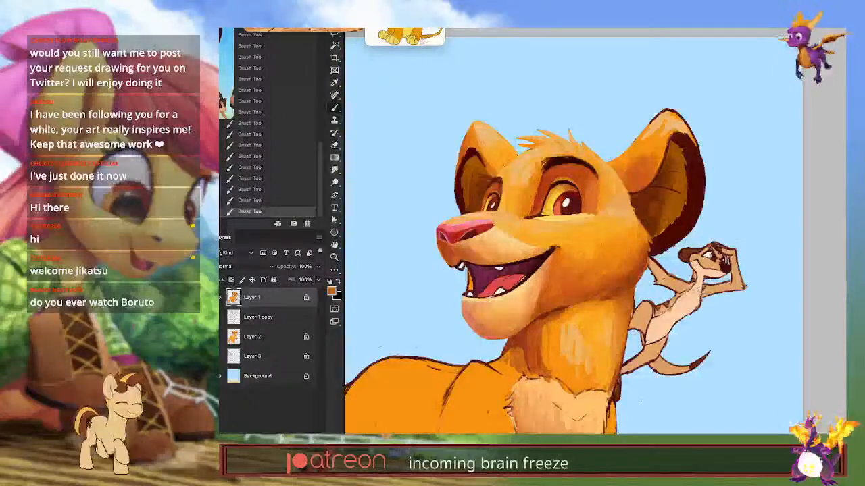
{"action": "left_click", "coordinate": [543, 316], "text": "alt"}
{"action": "mouse_move", "coordinate": [544, 315]}
{"action": "left_mouse_down"}
{"action": "mouse_move", "coordinate": [522, 338]}
{"action": "mouse_move", "coordinate": [556, 311]}
{"action": "mouse_move", "coordinate": [534, 323]}
{"action": "mouse_move", "coordinate": [531, 346]}
{"action": "mouse_move", "coordinate": [528, 329]}
{"action": "mouse_move", "coordinate": [526, 345]}
{"action": "mouse_move", "coordinate": [560, 300]}
{"action": "mouse_move", "coordinate": [522, 358]}
{"action": "left_mouse_up"}
{"action": "left_click", "coordinate": [534, 327], "text": "alt"}
{"action": "left_click", "coordinate": [535, 354], "text": "alt"}
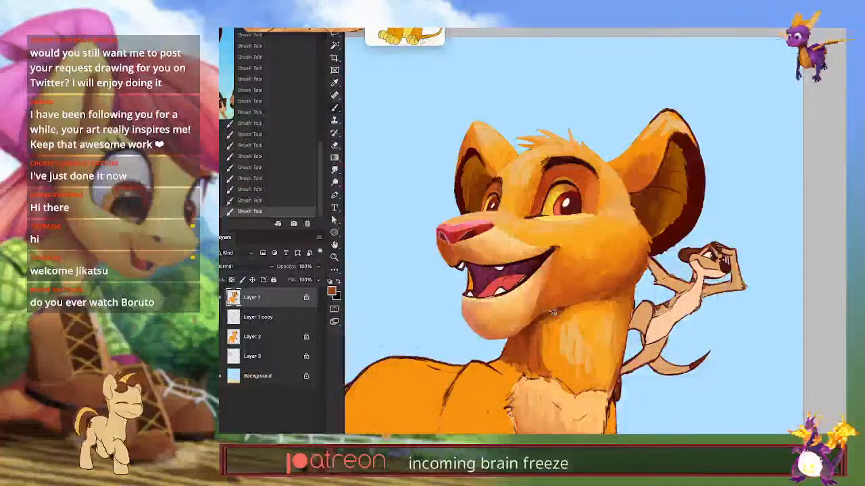
Step: Paint a reddish shadow where the front of the neck meets the shoulder, using tones sampled from the ear and brow
{"action": "left_click", "coordinate": [645, 176], "text": "alt"}
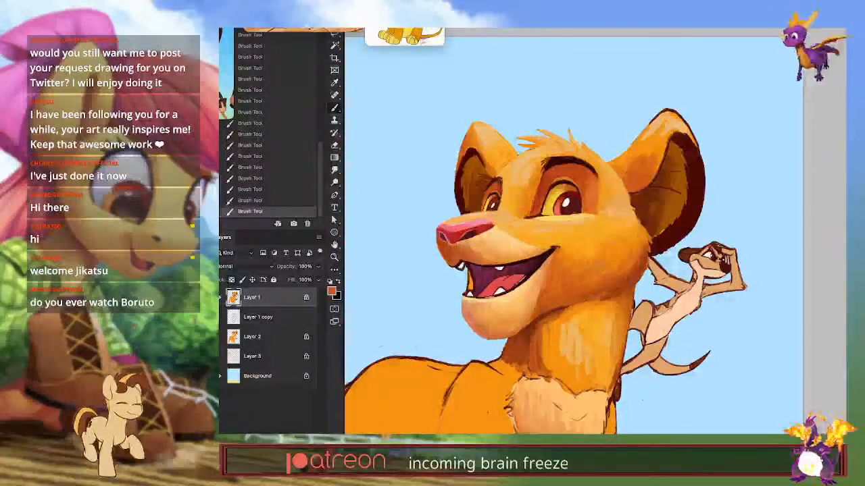
{"action": "left_click", "coordinate": [546, 180], "text": "alt"}
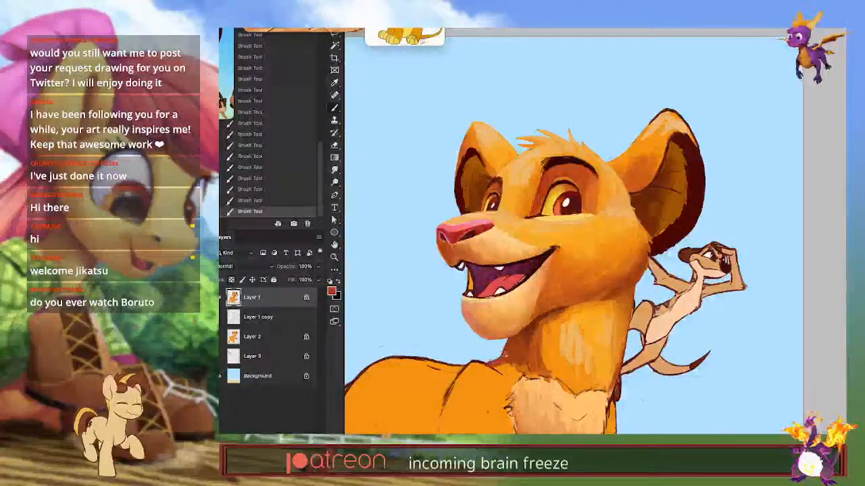
{"action": "mouse_move", "coordinate": [504, 357]}
{"action": "left_mouse_down"}
{"action": "mouse_move", "coordinate": [503, 371]}
{"action": "mouse_move", "coordinate": [511, 372]}
{"action": "left_mouse_up"}
{"action": "mouse_move", "coordinate": [513, 342]}
{"action": "left_mouse_down"}
{"action": "mouse_move", "coordinate": [523, 375]}
{"action": "mouse_move", "coordinate": [511, 372]}
{"action": "mouse_move", "coordinate": [527, 378]}
{"action": "left_mouse_up"}
Step: Blend the neck's shadow into its lit middle with long vertical strokes of sampled orange tones
{"action": "left_click", "coordinate": [512, 375], "text": "alt"}
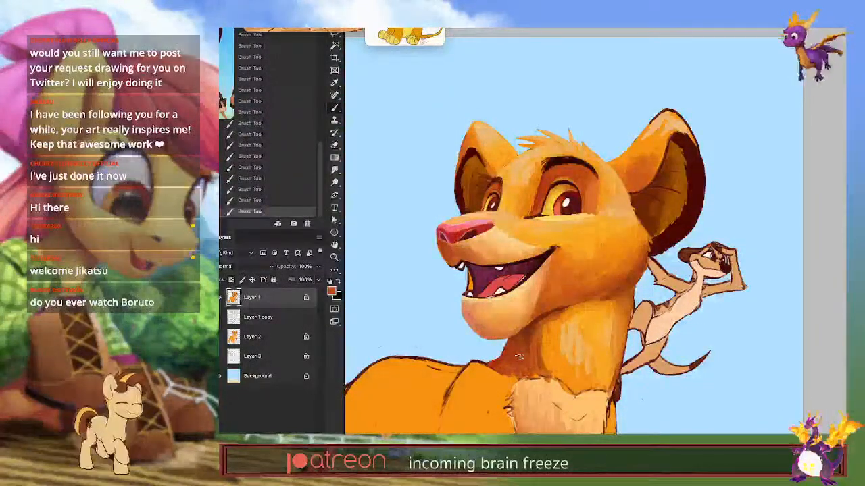
{"action": "left_click_drag", "start_coordinate": [536, 346], "coordinate": [547, 371]}
{"action": "mouse_move", "coordinate": [548, 323]}
{"action": "left_mouse_down"}
{"action": "mouse_move", "coordinate": [552, 377]}
{"action": "mouse_move", "coordinate": [562, 377]}
{"action": "left_mouse_up"}
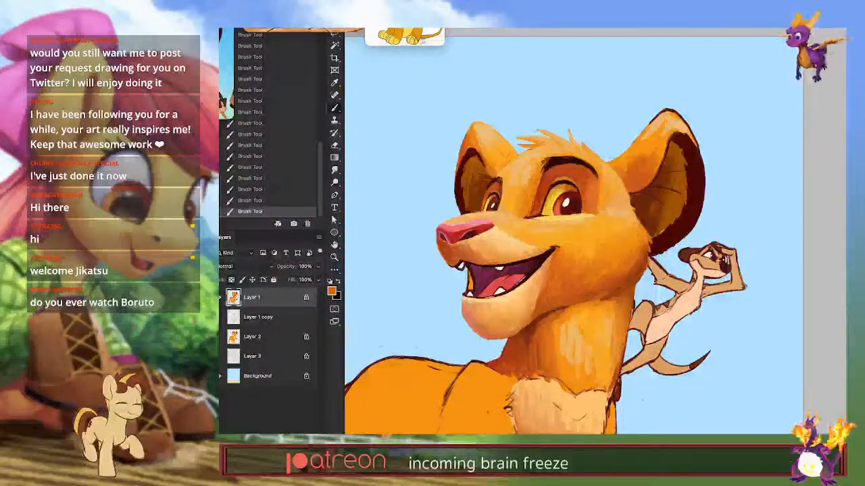
{"action": "left_click", "coordinate": [566, 319], "text": "alt"}
{"action": "mouse_move", "coordinate": [564, 331]}
{"action": "left_mouse_down"}
{"action": "mouse_move", "coordinate": [573, 362]}
{"action": "mouse_move", "coordinate": [578, 335]}
{"action": "mouse_move", "coordinate": [601, 309]}
{"action": "mouse_move", "coordinate": [571, 316]}
{"action": "mouse_move", "coordinate": [571, 335]}
{"action": "left_mouse_up"}
{"action": "left_click", "coordinate": [578, 330], "text": "alt"}
{"action": "left_click", "coordinate": [566, 320], "text": "alt"}
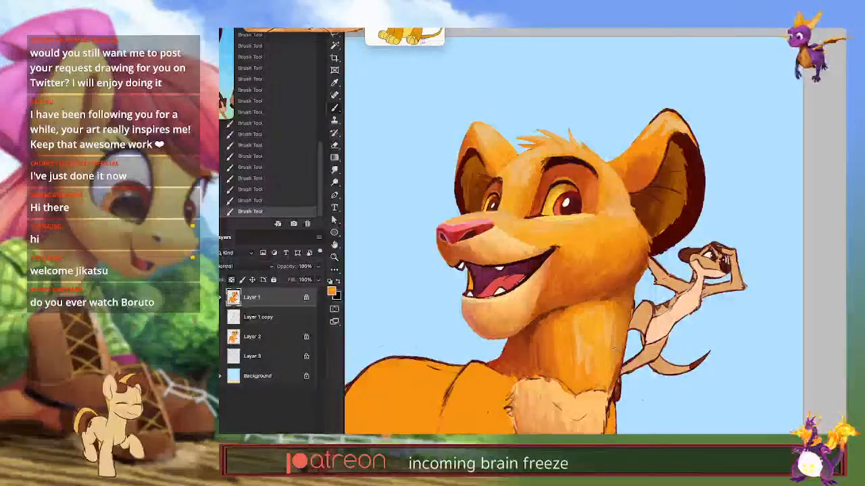
Step: Soften the streaks in the neck's front shadow below the jaw with orange-brown sampled from it
{"action": "left_click", "coordinate": [538, 332], "text": "alt"}
{"action": "left_click_drag", "start_coordinate": [538, 324], "coordinate": [538, 344]}
{"action": "left_click", "coordinate": [533, 336], "text": "alt"}
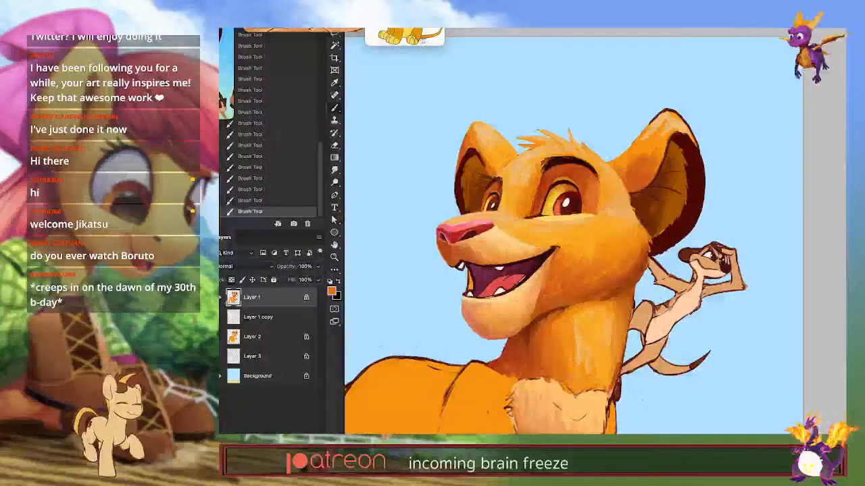
Step: Sample a pale peach and paint over the chest fur's upper outline, undoing three of the strokes
{"action": "left_click", "coordinate": [568, 392], "text": "alt"}
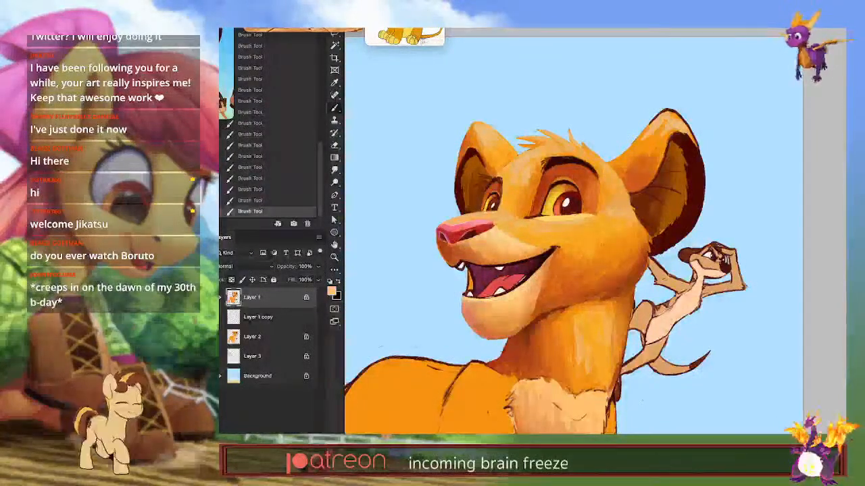
{"action": "mouse_move", "coordinate": [568, 397]}
{"action": "left_mouse_down"}
{"action": "mouse_move", "coordinate": [570, 384]}
{"action": "mouse_move", "coordinate": [575, 391]}
{"action": "mouse_move", "coordinate": [535, 376]}
{"action": "left_mouse_up"}
{"action": "key", "text": "ctrl+z"}
{"action": "key", "text": "ctrl+z"}
{"action": "key", "text": "ctrl+z"}
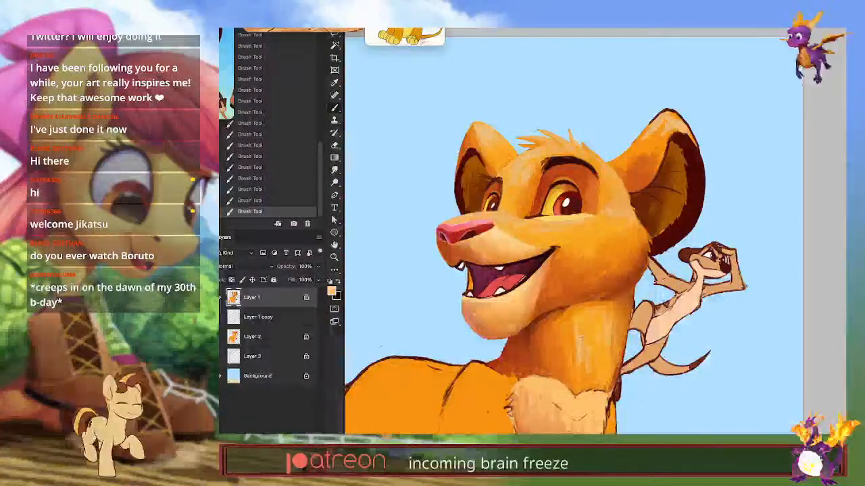
Step: Paint light strokes up the lit side of the neck and touch up the shadow under the chin
{"action": "left_click_drag", "start_coordinate": [581, 372], "coordinate": [614, 309]}
{"action": "left_click", "coordinate": [550, 377], "text": "alt"}
{"action": "mouse_move", "coordinate": [534, 327]}
{"action": "left_mouse_down"}
{"action": "mouse_move", "coordinate": [561, 315]}
{"action": "mouse_move", "coordinate": [567, 323]}
{"action": "mouse_move", "coordinate": [541, 332]}
{"action": "mouse_move", "coordinate": [541, 343]}
{"action": "mouse_move", "coordinate": [562, 340]}
{"action": "mouse_move", "coordinate": [527, 343]}
{"action": "left_mouse_up"}
Step: Paint short vertical strokes over the front and base of the neck with orange sampled from the neck
{"action": "left_click", "coordinate": [569, 317], "text": "alt"}
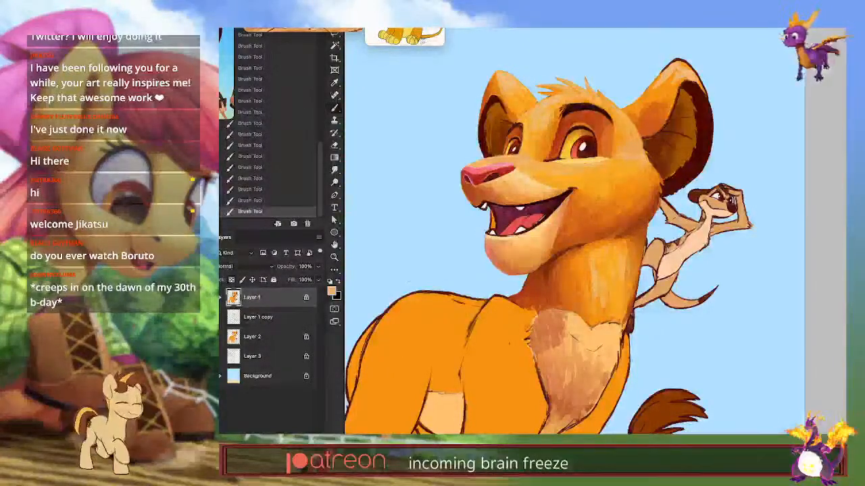
{"action": "left_click_drag", "start_coordinate": [563, 276], "coordinate": [562, 302]}
{"action": "left_click_drag", "start_coordinate": [553, 269], "coordinate": [550, 300]}
{"action": "left_click_drag", "start_coordinate": [559, 260], "coordinate": [554, 298]}
{"action": "mouse_move", "coordinate": [562, 281]}
{"action": "left_mouse_down"}
{"action": "mouse_move", "coordinate": [560, 309]}
{"action": "mouse_move", "coordinate": [539, 302]}
{"action": "left_mouse_up"}
{"action": "left_click_drag", "start_coordinate": [541, 280], "coordinate": [532, 311]}
{"action": "mouse_move", "coordinate": [528, 296]}
{"action": "left_mouse_down"}
{"action": "mouse_move", "coordinate": [519, 299]}
{"action": "mouse_move", "coordinate": [530, 292]}
{"action": "left_mouse_up"}
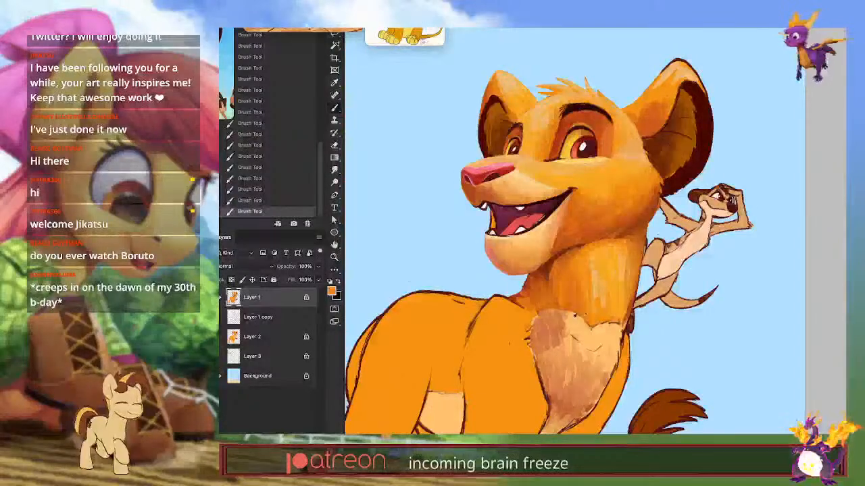
Step: Paint fur strokes down the front side of the chest tuft with a sampled light peach
{"action": "mouse_move", "coordinate": [567, 322]}
{"action": "left_mouse_down"}
{"action": "mouse_move", "coordinate": [563, 339]}
{"action": "mouse_move", "coordinate": [575, 336]}
{"action": "mouse_move", "coordinate": [550, 353]}
{"action": "mouse_move", "coordinate": [552, 344]}
{"action": "mouse_move", "coordinate": [540, 383]}
{"action": "left_mouse_up"}
{"action": "left_click", "coordinate": [574, 335], "text": "alt"}
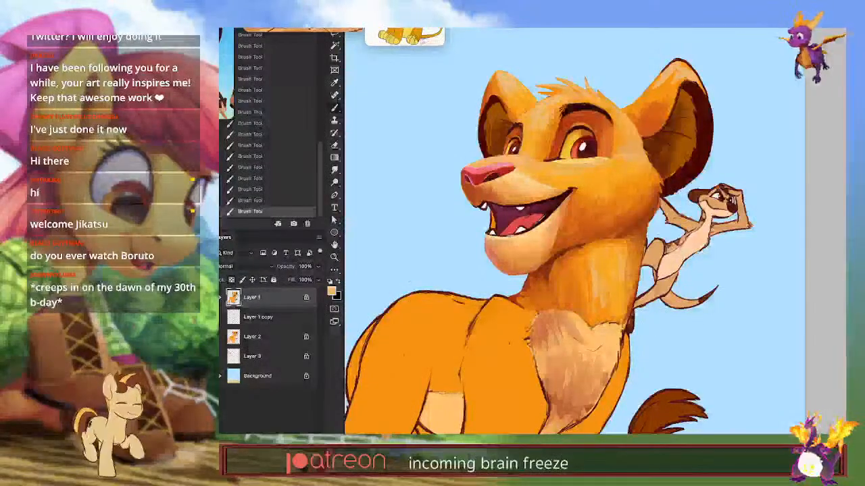
{"action": "mouse_move", "coordinate": [564, 346]}
{"action": "left_mouse_down"}
{"action": "mouse_move", "coordinate": [582, 371]}
{"action": "mouse_move", "coordinate": [577, 380]}
{"action": "mouse_move", "coordinate": [554, 376]}
{"action": "left_mouse_up"}
{"action": "left_click_drag", "start_coordinate": [554, 359], "coordinate": [546, 376]}
Step: Lighten the chest fur's upper part and paint over its top outline with pale tones sampled from the fur
{"action": "left_click", "coordinate": [595, 334], "text": "alt"}
{"action": "mouse_move", "coordinate": [574, 324]}
{"action": "left_mouse_down"}
{"action": "mouse_move", "coordinate": [591, 344]}
{"action": "mouse_move", "coordinate": [572, 335]}
{"action": "left_mouse_up"}
{"action": "mouse_move", "coordinate": [563, 319]}
{"action": "left_mouse_down"}
{"action": "mouse_move", "coordinate": [568, 332]}
{"action": "mouse_move", "coordinate": [570, 323]}
{"action": "mouse_move", "coordinate": [544, 345]}
{"action": "left_mouse_up"}
{"action": "left_click_drag", "start_coordinate": [537, 315], "coordinate": [540, 325]}
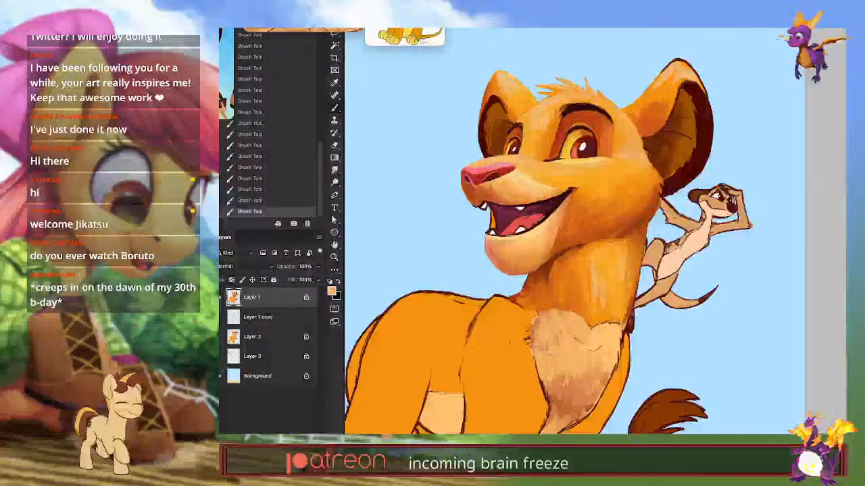
{"action": "left_click", "coordinate": [570, 343], "text": "alt"}
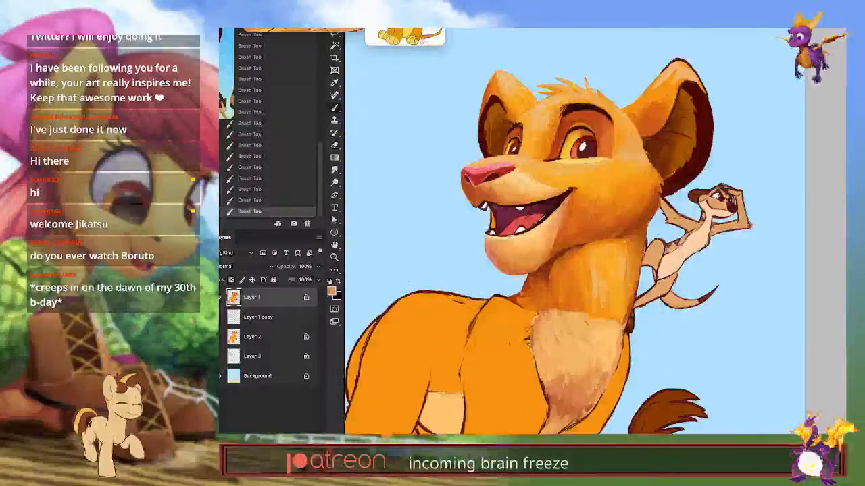
Step: Paint brown shadow at the chest fur's lower tip and a light orange highlight on top of the shoulder
{"action": "mouse_move", "coordinate": [626, 379]}
{"action": "left_mouse_down"}
{"action": "mouse_move", "coordinate": [630, 356]}
{"action": "mouse_move", "coordinate": [602, 374]}
{"action": "left_mouse_up"}
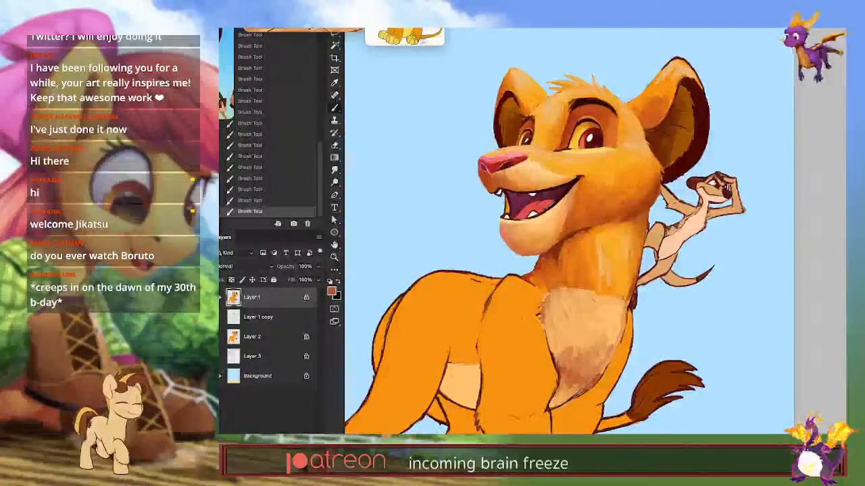
{"action": "mouse_move", "coordinate": [577, 385]}
{"action": "left_mouse_down"}
{"action": "mouse_move", "coordinate": [572, 394]}
{"action": "mouse_move", "coordinate": [561, 390]}
{"action": "left_mouse_up"}
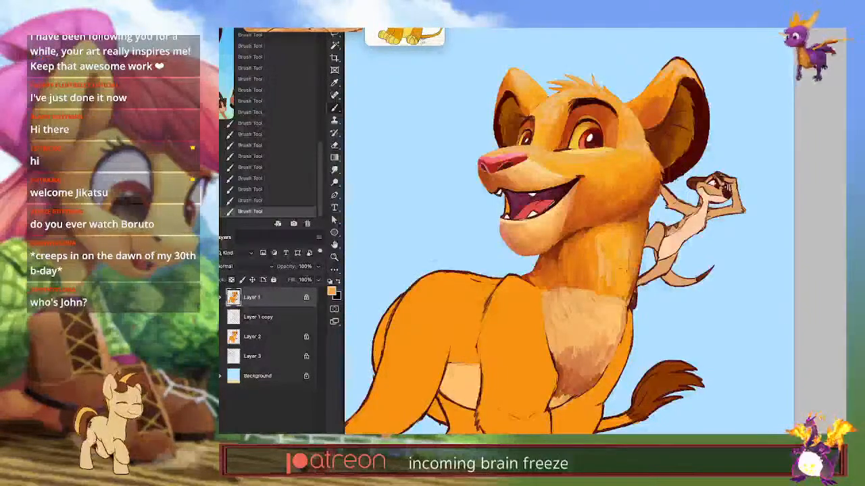
{"action": "left_click_drag", "start_coordinate": [523, 290], "coordinate": [522, 312]}
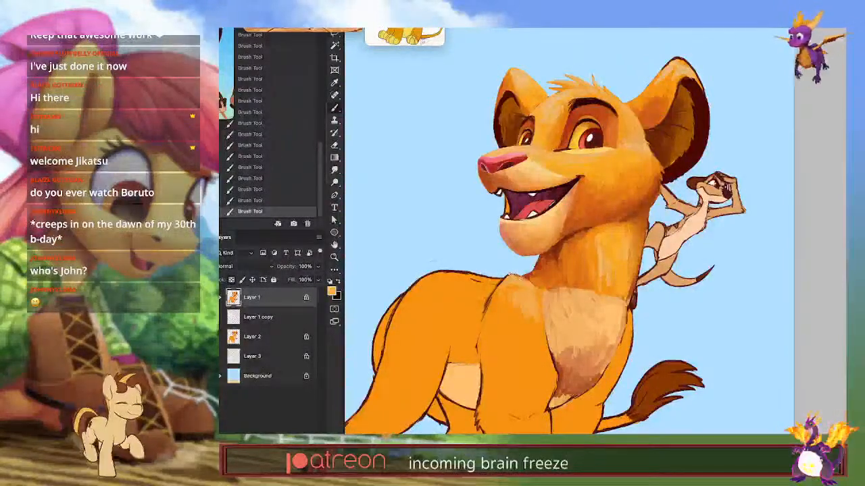
Step: Paint over the shoulder's front and rear outlines and fill the upper foreleg with orange tones sampled from the head and body
{"action": "mouse_move", "coordinate": [519, 276]}
{"action": "left_mouse_down"}
{"action": "mouse_move", "coordinate": [503, 281]}
{"action": "mouse_move", "coordinate": [482, 328]}
{"action": "mouse_move", "coordinate": [511, 288]}
{"action": "mouse_move", "coordinate": [510, 306]}
{"action": "mouse_move", "coordinate": [546, 337]}
{"action": "mouse_move", "coordinate": [554, 360]}
{"action": "left_mouse_up"}
{"action": "left_click", "coordinate": [551, 271], "text": "alt"}
{"action": "left_click", "coordinate": [618, 193], "text": "alt"}
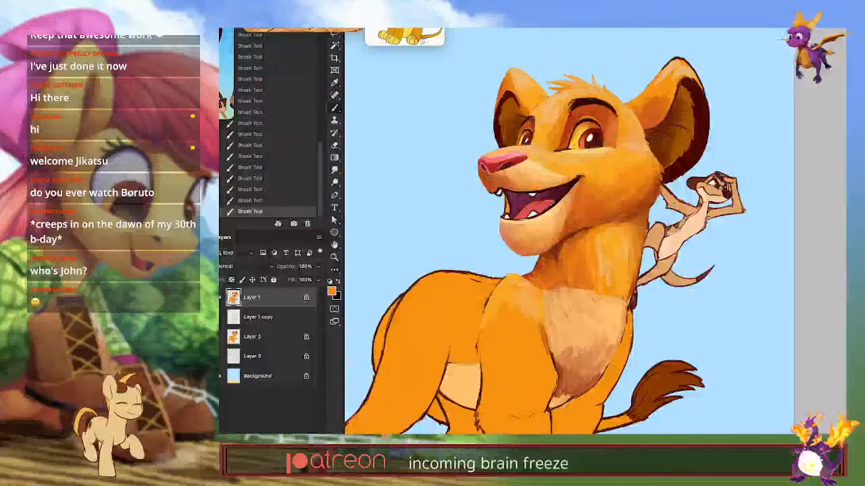
{"action": "right_click", "coordinate": [547, 325], "text": "alt+shift"}
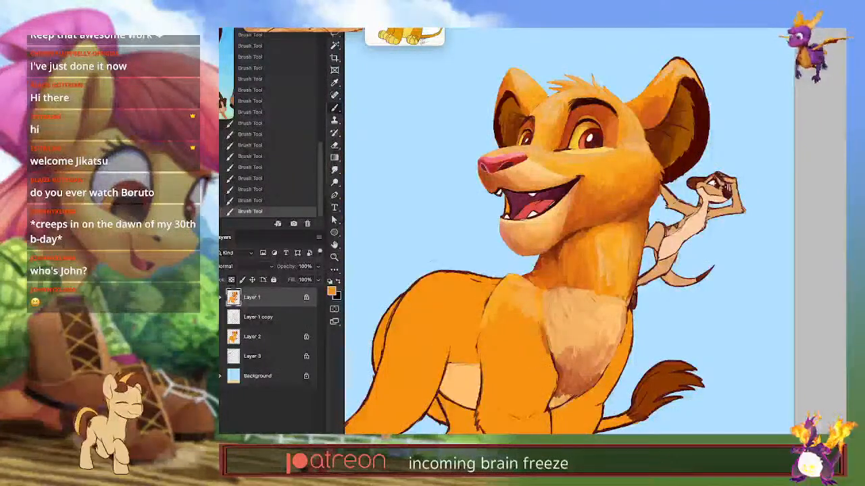
{"action": "left_click_drag", "start_coordinate": [544, 326], "coordinate": [553, 366]}
{"action": "left_click", "coordinate": [549, 352], "text": "alt"}
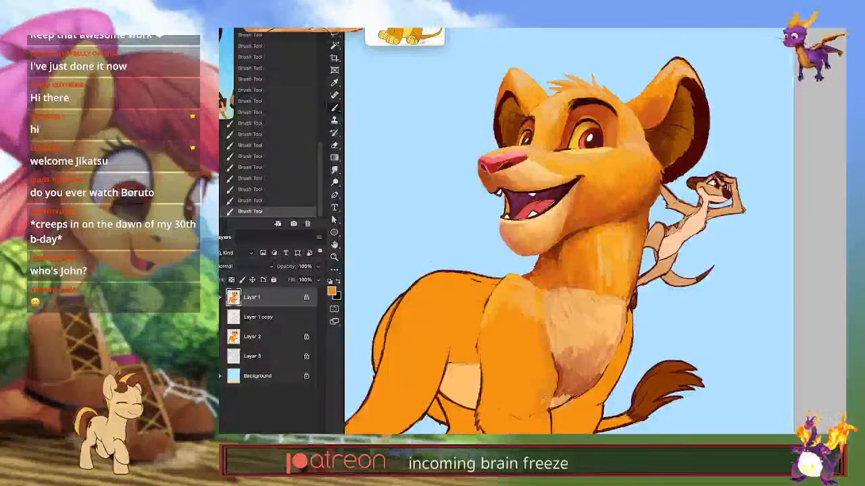
{"action": "left_click_drag", "start_coordinate": [524, 399], "coordinate": [516, 412]}
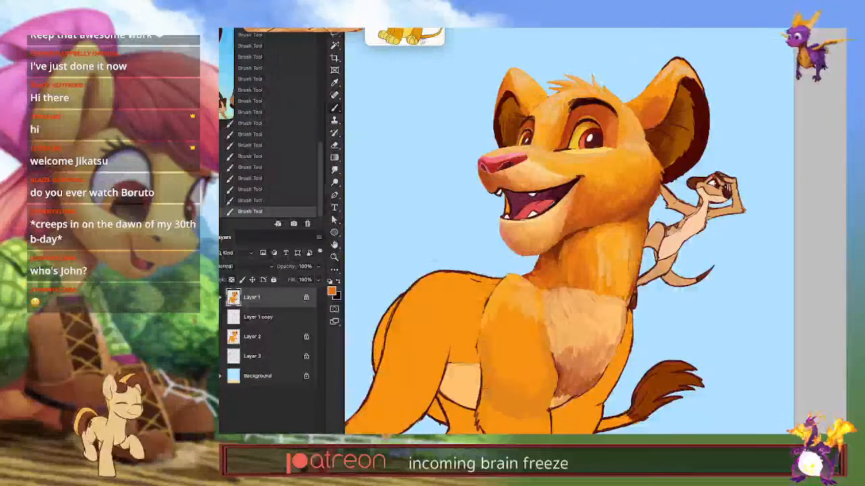
{"action": "left_click_drag", "start_coordinate": [492, 305], "coordinate": [481, 336]}
{"action": "left_click_drag", "start_coordinate": [495, 312], "coordinate": [491, 352]}
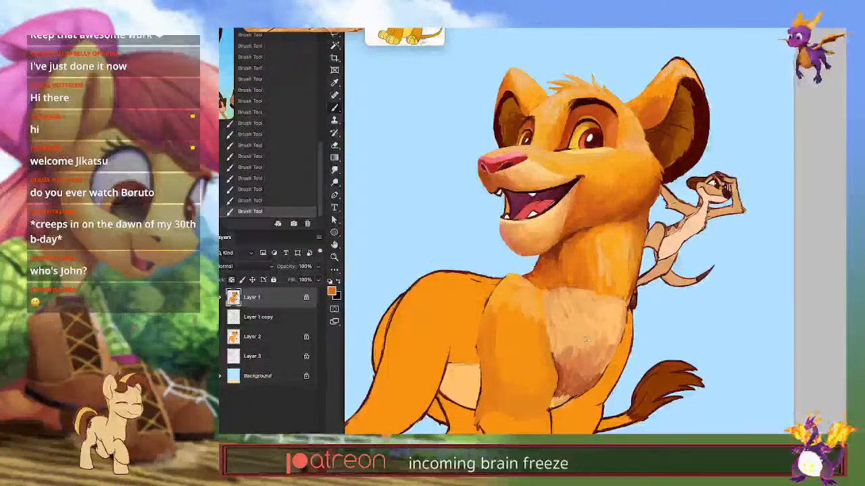
Step: Shade the foreleg's rear edge and centre with sampled reddish brown and blend in lighter orange from the neck
{"action": "left_click", "coordinate": [548, 257], "text": "alt"}
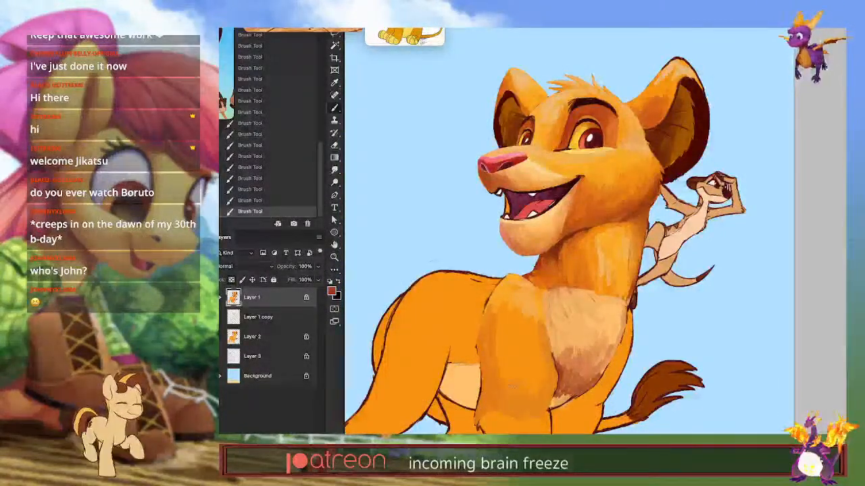
{"action": "mouse_move", "coordinate": [480, 410]}
{"action": "left_mouse_down"}
{"action": "mouse_move", "coordinate": [483, 363]}
{"action": "mouse_move", "coordinate": [485, 430]}
{"action": "mouse_move", "coordinate": [494, 414]}
{"action": "mouse_move", "coordinate": [483, 336]}
{"action": "mouse_move", "coordinate": [513, 387]}
{"action": "left_mouse_up"}
{"action": "left_click", "coordinate": [491, 399], "text": "alt"}
{"action": "left_click", "coordinate": [497, 339], "text": "alt"}
{"action": "left_click_drag", "start_coordinate": [520, 367], "coordinate": [522, 385]}
{"action": "left_click", "coordinate": [603, 254], "text": "alt"}
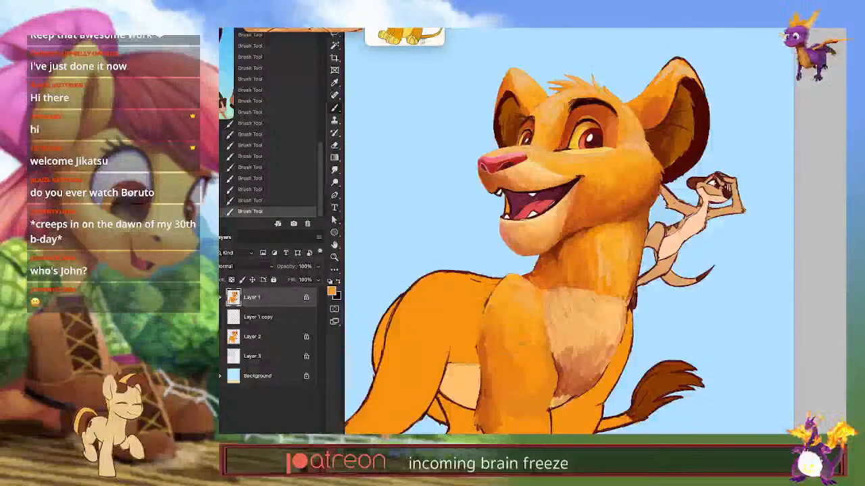
{"action": "left_click", "coordinate": [515, 344], "text": "alt"}
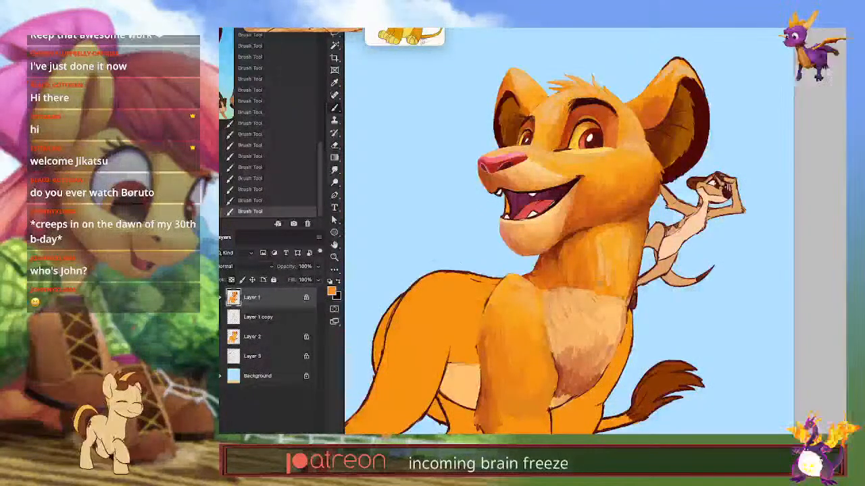
Step: Shade the base of the neck below the chin with orange and brown tones sampled from the neck
{"action": "left_click", "coordinate": [599, 282], "text": "alt"}
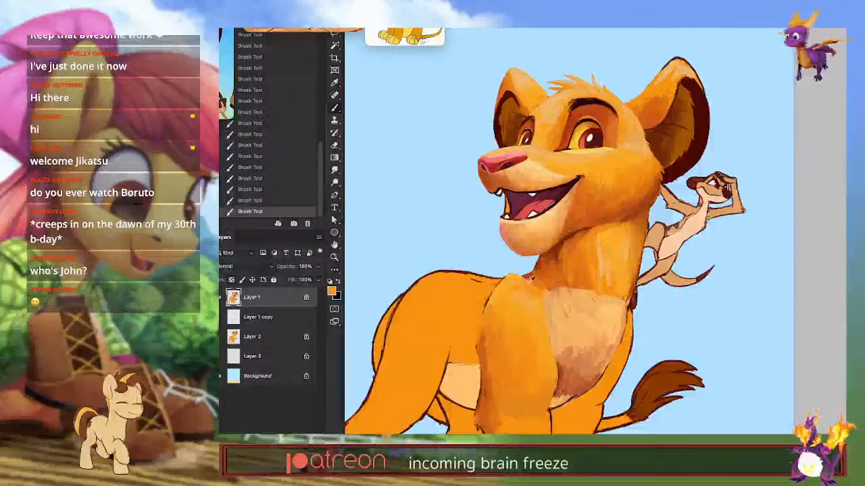
{"action": "left_click", "coordinate": [532, 280], "text": "alt"}
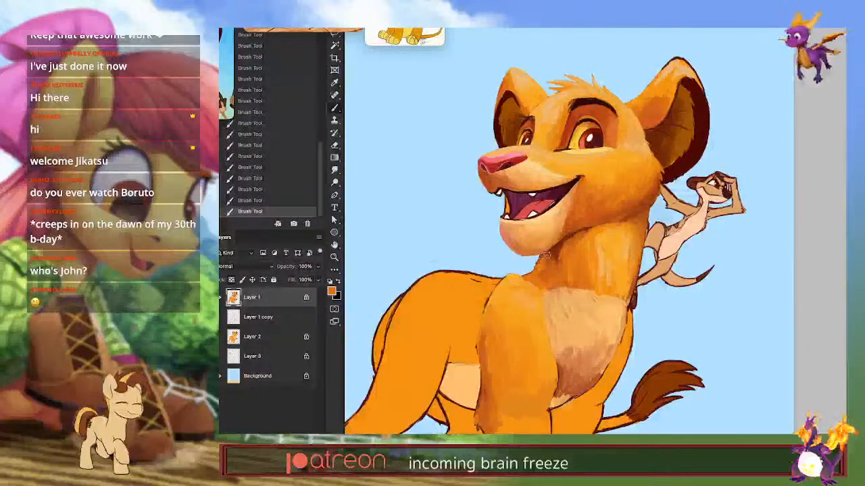
{"action": "left_click", "coordinate": [558, 249], "text": "alt"}
{"action": "left_click", "coordinate": [560, 252], "text": "alt"}
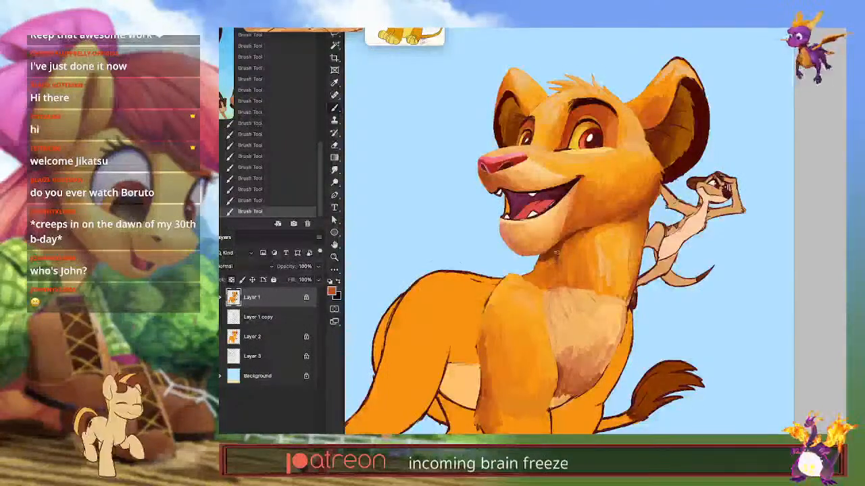
{"action": "left_click", "coordinate": [558, 249], "text": "alt"}
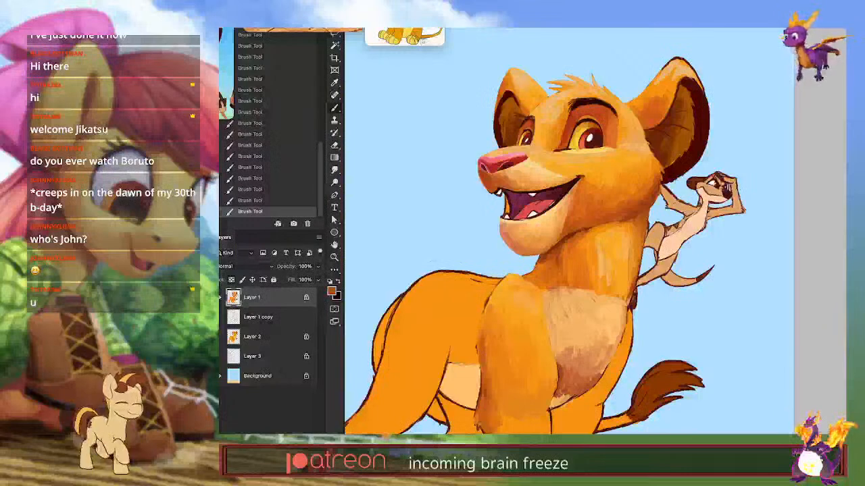
Step: Paint neck orange over the chest fur's upper front corner and soften its top edge with sampled peach
{"action": "left_click", "coordinate": [560, 283], "text": "alt"}
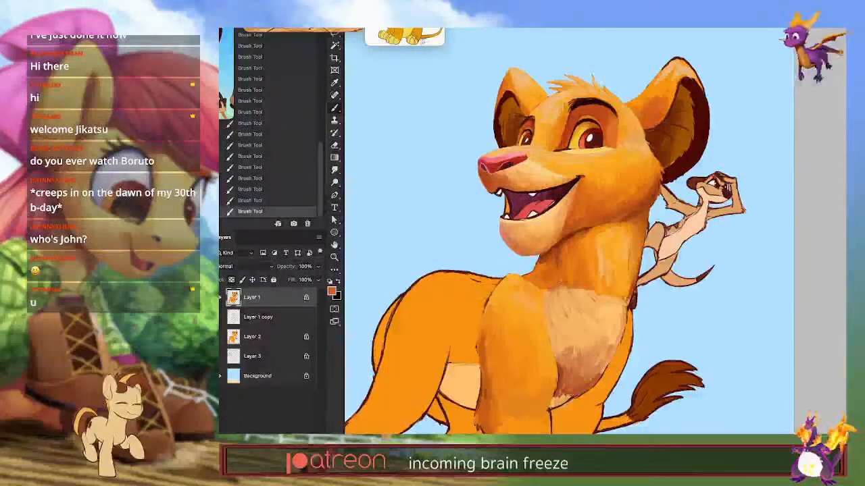
{"action": "left_click_drag", "start_coordinate": [558, 289], "coordinate": [548, 318]}
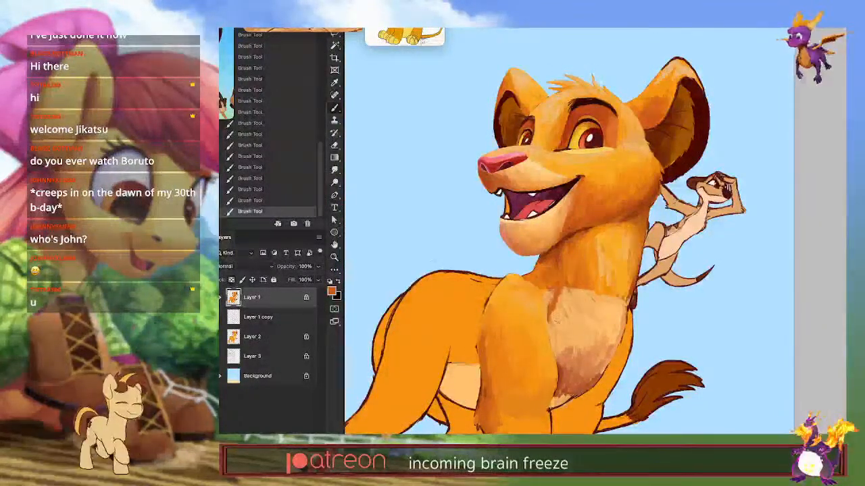
{"action": "left_click", "coordinate": [571, 283], "text": "alt"}
{"action": "left_click_drag", "start_coordinate": [576, 292], "coordinate": [564, 301]}
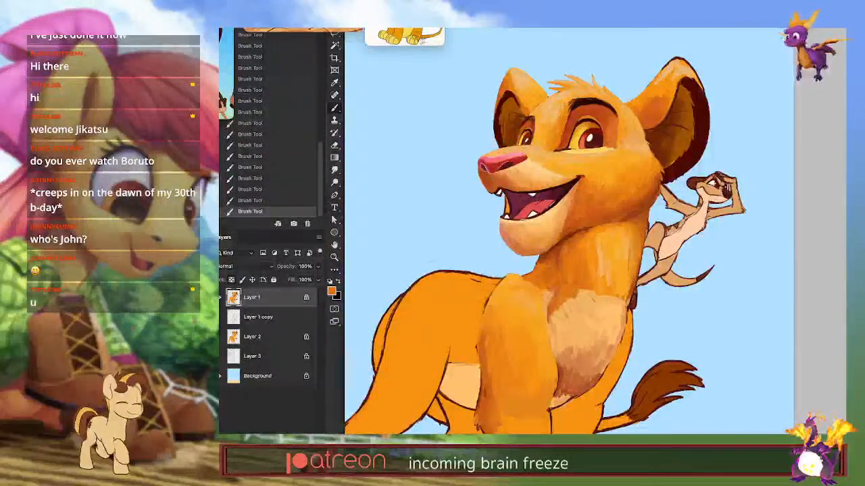
{"action": "left_click", "coordinate": [588, 295], "text": "alt"}
{"action": "left_click", "coordinate": [585, 300], "text": "alt"}
{"action": "mouse_move", "coordinate": [579, 292]}
{"action": "left_mouse_down"}
{"action": "mouse_move", "coordinate": [551, 314]}
{"action": "mouse_move", "coordinate": [560, 299]}
{"action": "left_mouse_up"}
{"action": "left_click", "coordinate": [600, 307], "text": "alt"}
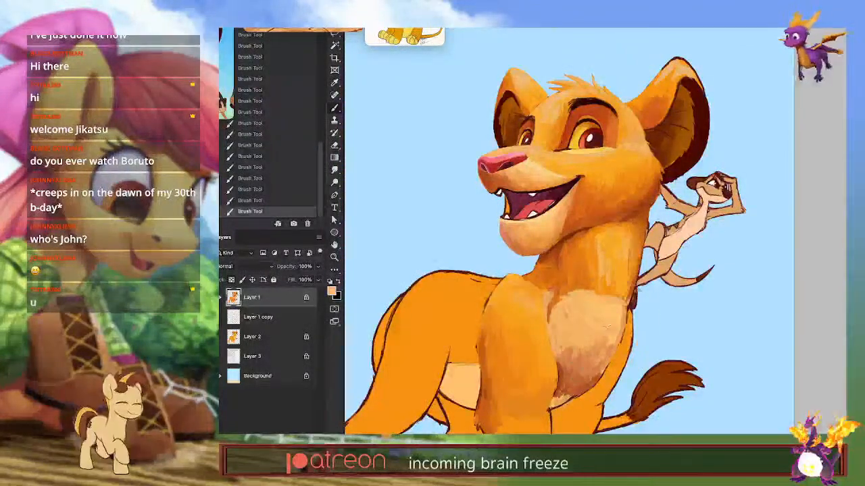
Step: Blend the chest fur's lower shadow and pointed tip with peach and brown tones sampled from the fur
{"action": "left_click", "coordinate": [575, 352], "text": "alt"}
{"action": "left_click", "coordinate": [566, 349], "text": "alt"}
{"action": "left_click", "coordinate": [568, 365], "text": "alt"}
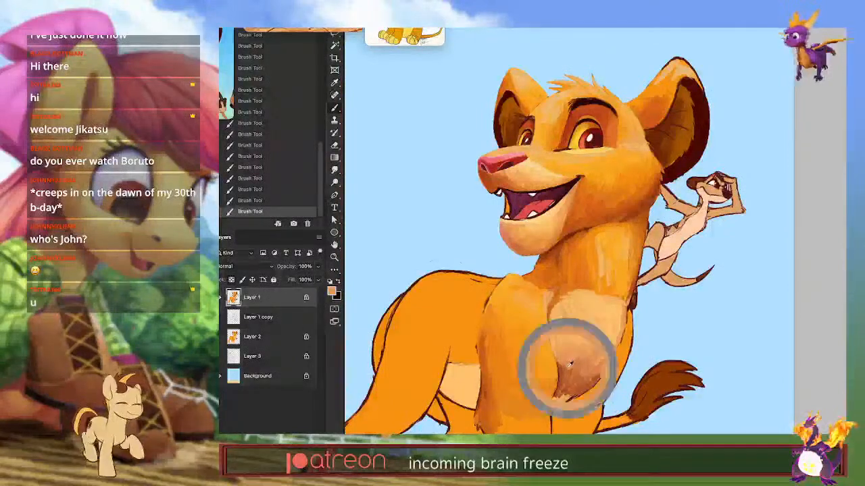
{"action": "left_click", "coordinate": [571, 369], "text": "alt"}
{"action": "left_click_drag", "start_coordinate": [592, 351], "coordinate": [606, 372]}
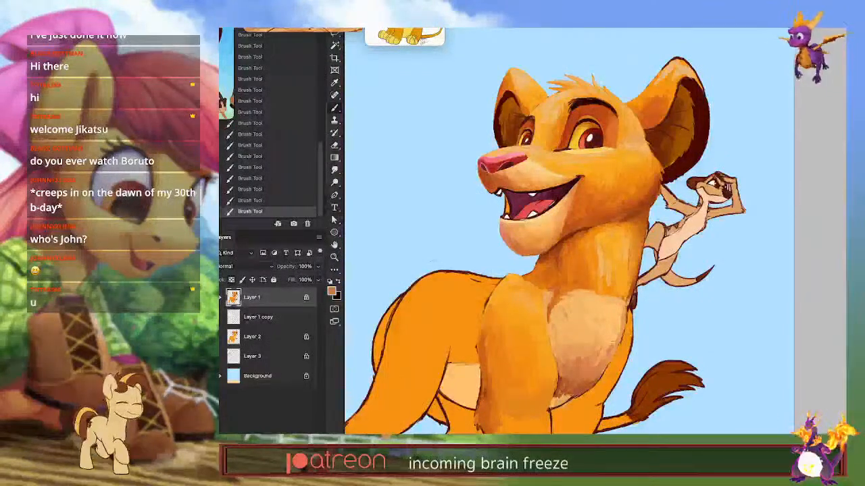
{"action": "left_click", "coordinate": [595, 379], "text": "alt"}
{"action": "mouse_move", "coordinate": [578, 388]}
{"action": "left_mouse_down"}
{"action": "mouse_move", "coordinate": [557, 402]}
{"action": "mouse_move", "coordinate": [569, 393]}
{"action": "left_mouse_up"}
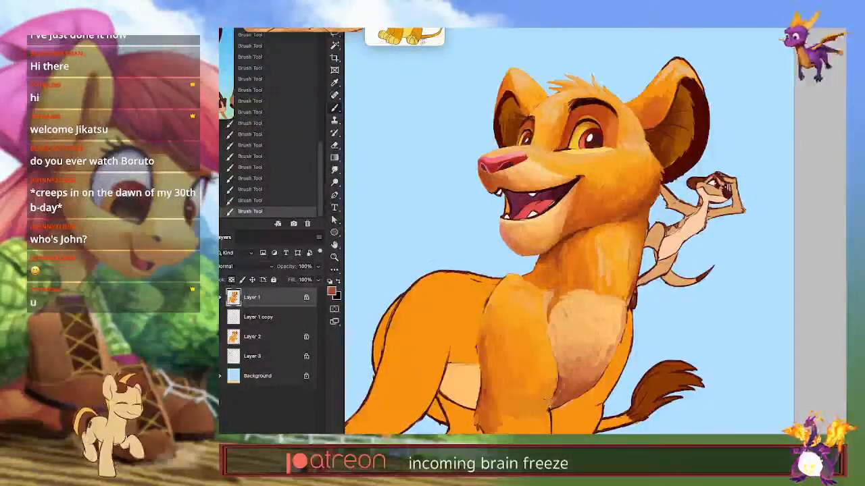
Step: Smooth the light vertical highlight on the neck with sampled light orange, comparing it with and without the last two strokes
{"action": "left_click", "coordinate": [608, 273], "text": "alt"}
{"action": "left_click_drag", "start_coordinate": [602, 250], "coordinate": [600, 276]}
{"action": "left_click", "coordinate": [615, 278], "text": "alt"}
{"action": "left_click", "coordinate": [603, 263], "text": "alt"}
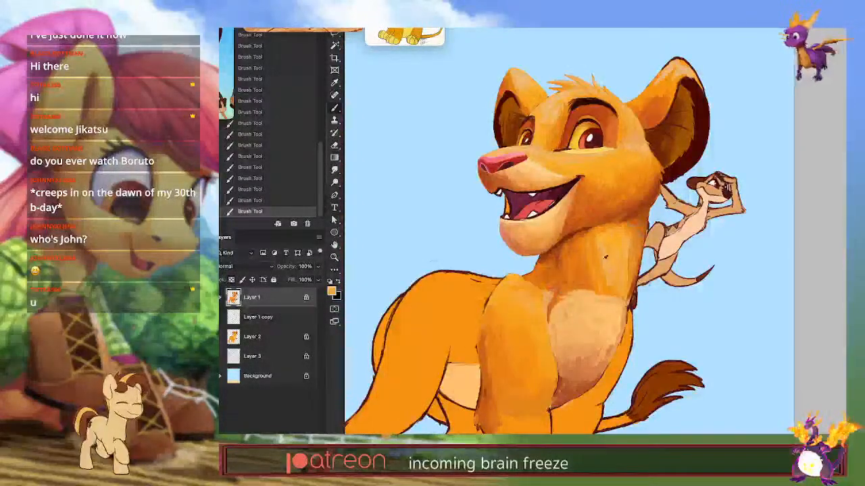
{"action": "key", "text": "ctrl+z"}
{"action": "key", "text": "ctrl+z"}
{"action": "key", "text": "ctrl+shift+z"}
{"action": "key", "text": "ctrl+shift+z"}
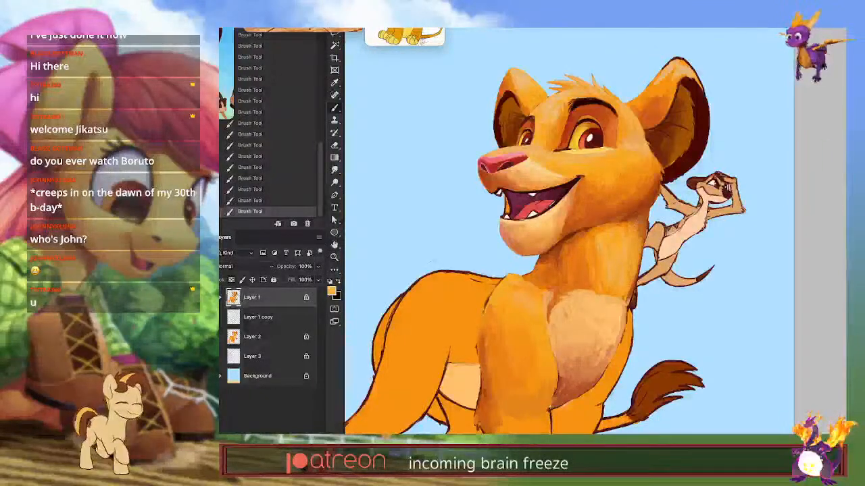
Step: Paint the neck's rear edge below the cheek with brown-orange tones sampled from the jaw shadow
{"action": "left_click", "coordinate": [645, 216], "text": "alt"}
{"action": "left_click_drag", "start_coordinate": [647, 215], "coordinate": [638, 220]}
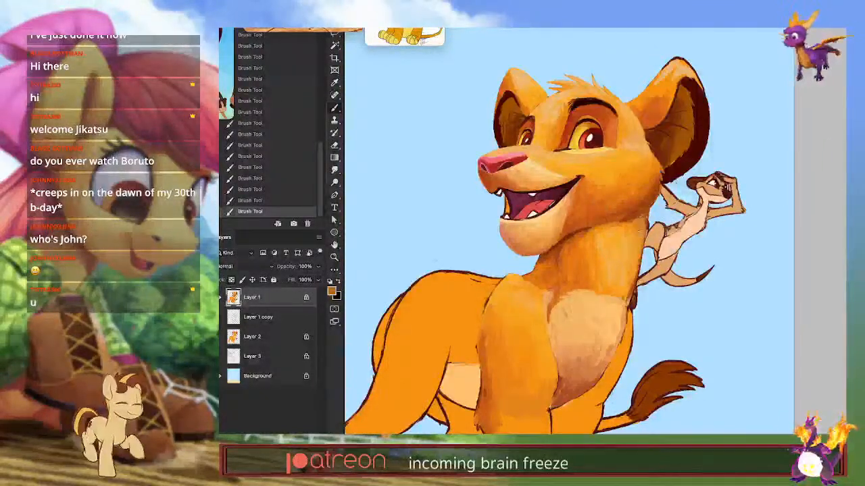
{"action": "left_click", "coordinate": [642, 222], "text": "alt"}
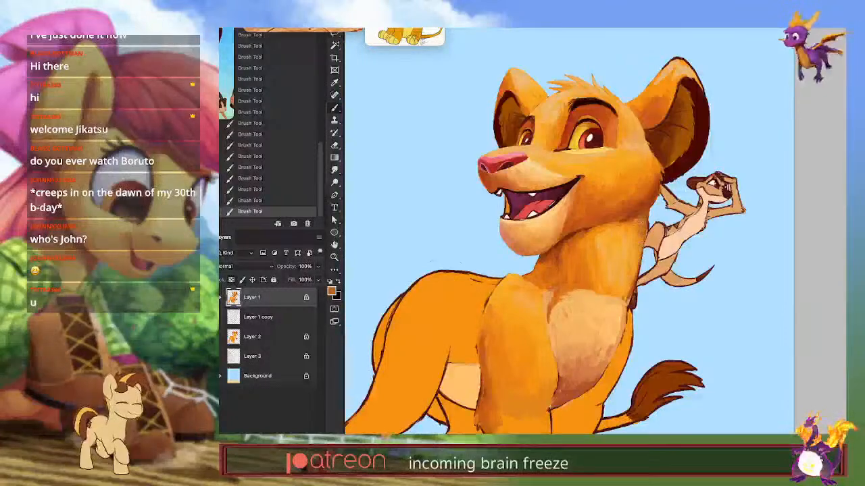
{"action": "left_click", "coordinate": [639, 223], "text": "alt"}
Step: Shade the neck along the underside of the jaw and lighten its front edge with a yellow sampled from the face
{"action": "left_click", "coordinate": [585, 231], "text": "alt"}
{"action": "left_click", "coordinate": [640, 211], "text": "alt"}
{"action": "mouse_move", "coordinate": [587, 229]}
{"action": "left_mouse_down"}
{"action": "mouse_move", "coordinate": [567, 238]}
{"action": "mouse_move", "coordinate": [619, 219]}
{"action": "mouse_move", "coordinate": [549, 254]}
{"action": "left_mouse_up"}
{"action": "left_click", "coordinate": [618, 218], "text": "alt"}
{"action": "left_click", "coordinate": [589, 230], "text": "alt"}
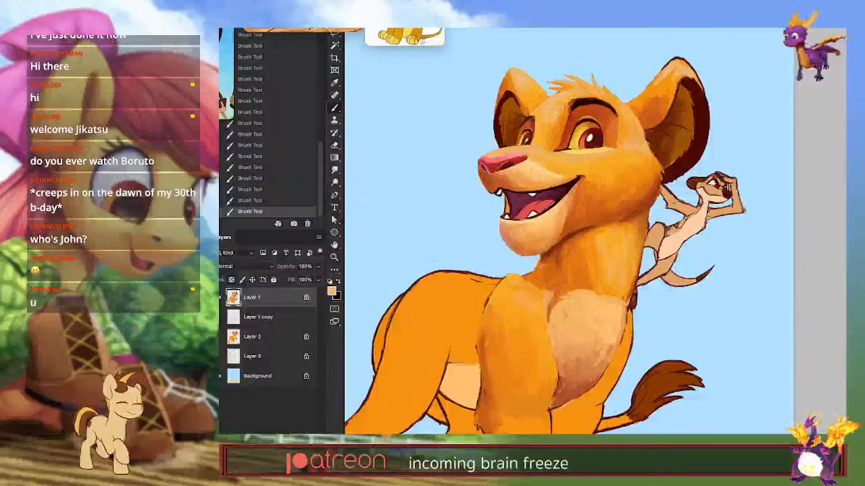
{"action": "left_click", "coordinate": [593, 161], "text": "alt"}
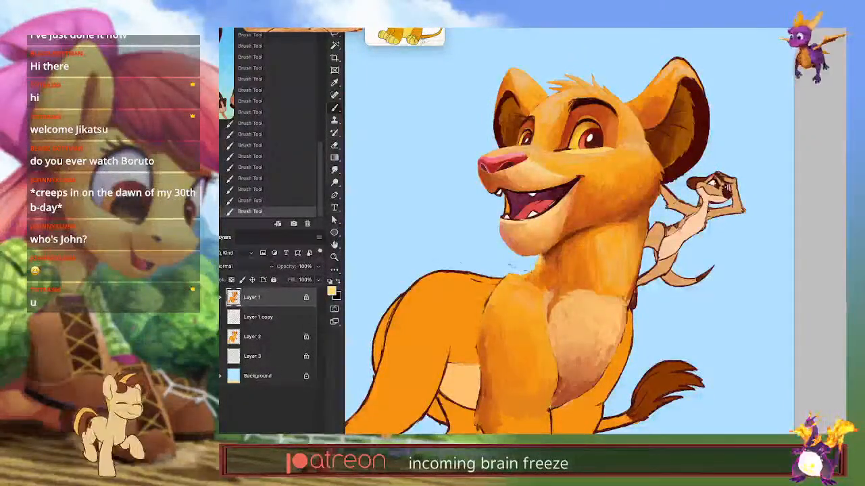
Step: Shade the foreleg's rear edge and lower part with reddish brown and blend it with orange sampled from the leg
{"action": "left_click_drag", "start_coordinate": [633, 329], "coordinate": [641, 306]}
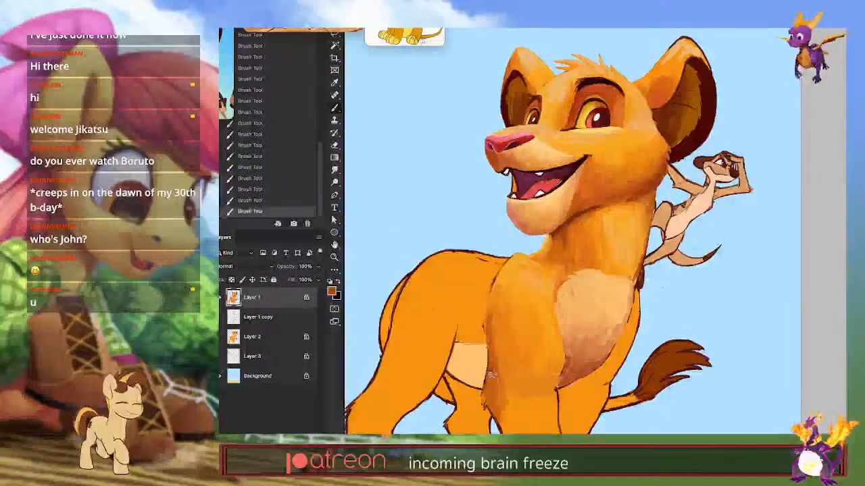
{"action": "mouse_move", "coordinate": [493, 313]}
{"action": "left_mouse_down"}
{"action": "mouse_move", "coordinate": [501, 379]}
{"action": "mouse_move", "coordinate": [526, 386]}
{"action": "mouse_move", "coordinate": [494, 364]}
{"action": "mouse_move", "coordinate": [508, 391]}
{"action": "left_mouse_up"}
{"action": "left_click", "coordinate": [524, 380], "text": "alt"}
{"action": "left_click", "coordinate": [530, 384], "text": "alt"}
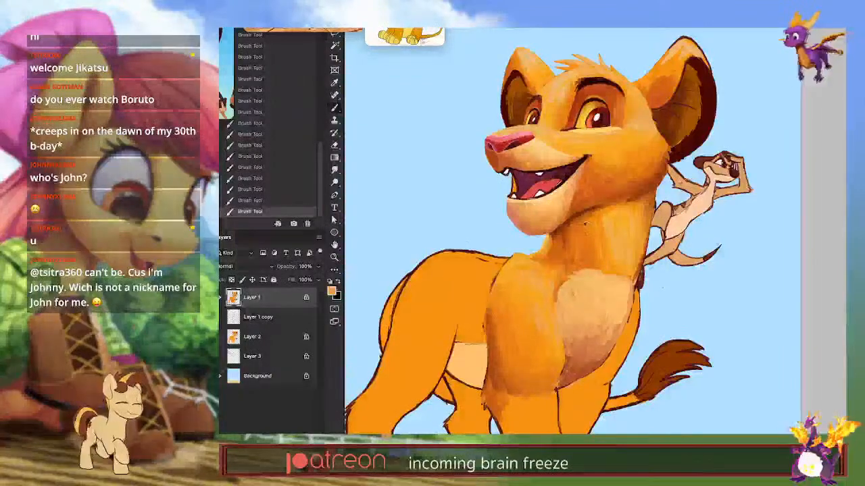
Step: Refine the neck fur strokes and paint over the shoulder's upper rear edge with orange sampled from the neck
{"action": "left_click_drag", "start_coordinate": [612, 289], "coordinate": [612, 271]}
{"action": "left_click_drag", "start_coordinate": [602, 320], "coordinate": [602, 322]}
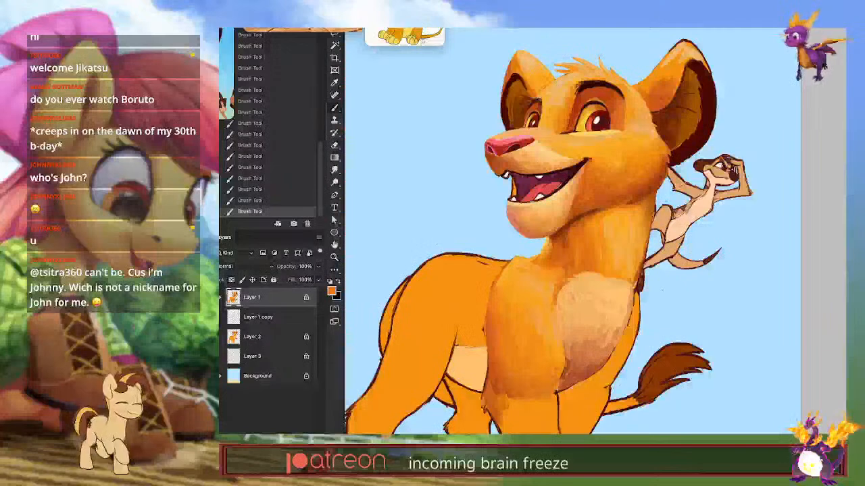
{"action": "left_click", "coordinate": [562, 241], "text": "alt"}
{"action": "left_click_drag", "start_coordinate": [506, 271], "coordinate": [490, 301]}
Step: Step back through the last four brush strokes and restore them to compare the shading
{"action": "key", "text": "ctrl+z"}
{"action": "key", "text": "ctrl+z"}
{"action": "key", "text": "ctrl+z"}
{"action": "key", "text": "ctrl+z"}
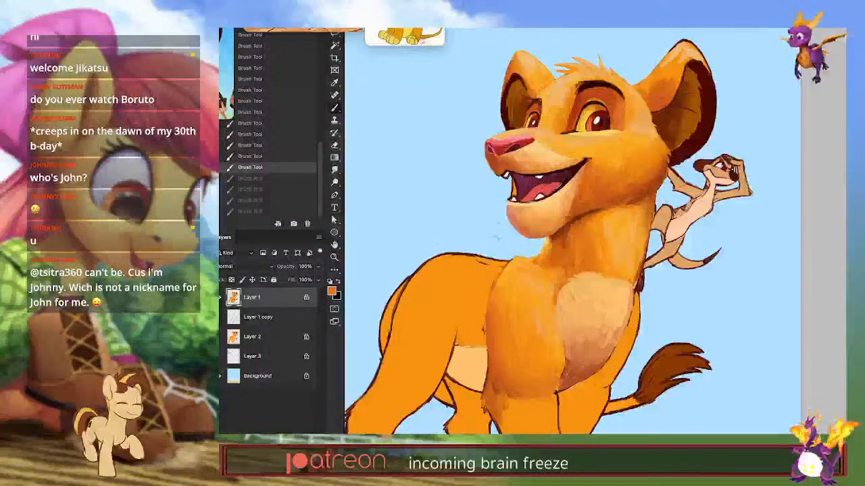
{"action": "key", "text": "ctrl+shift+z"}
{"action": "key", "text": "ctrl+shift+z"}
{"action": "key", "text": "ctrl+shift+z"}
{"action": "key", "text": "ctrl+shift+z"}
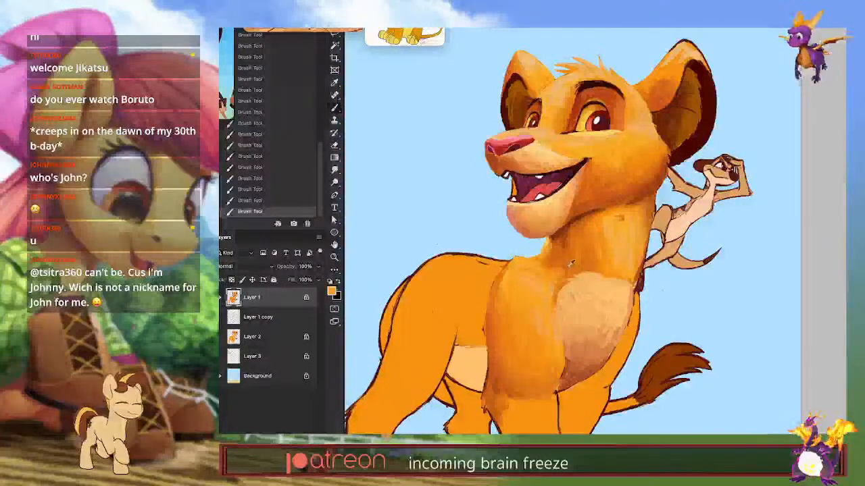
Step: Touch up the shoulder and neck with sampled orange tones, stepping back two brush strokes and restoring them to compare
{"action": "left_click", "coordinate": [497, 331], "text": "alt"}
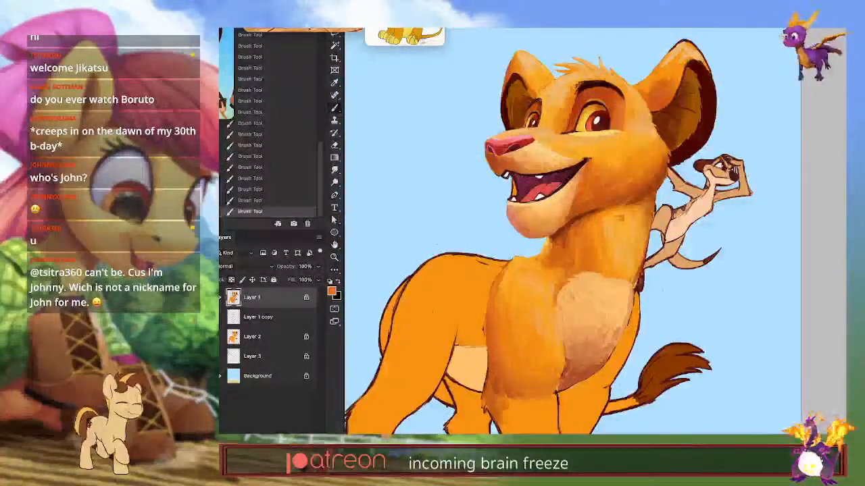
{"action": "left_click", "coordinate": [635, 272], "text": "alt"}
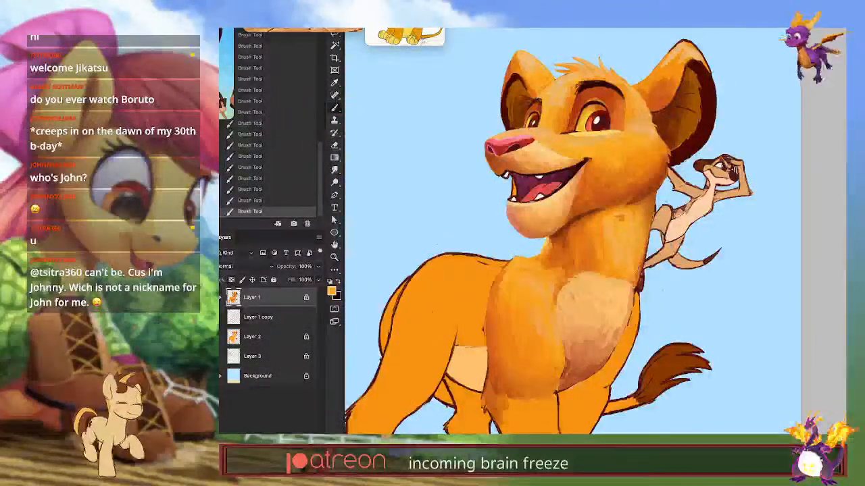
{"action": "key", "text": "ctrl+z"}
{"action": "key", "text": "ctrl+z"}
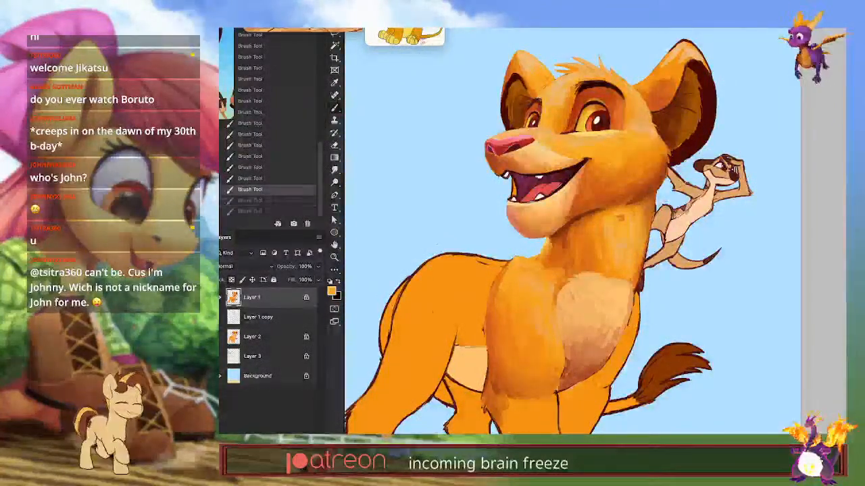
{"action": "left_click", "coordinate": [499, 314], "text": "alt"}
{"action": "key", "text": "ctrl+shift+z"}
{"action": "key", "text": "ctrl+shift+z"}
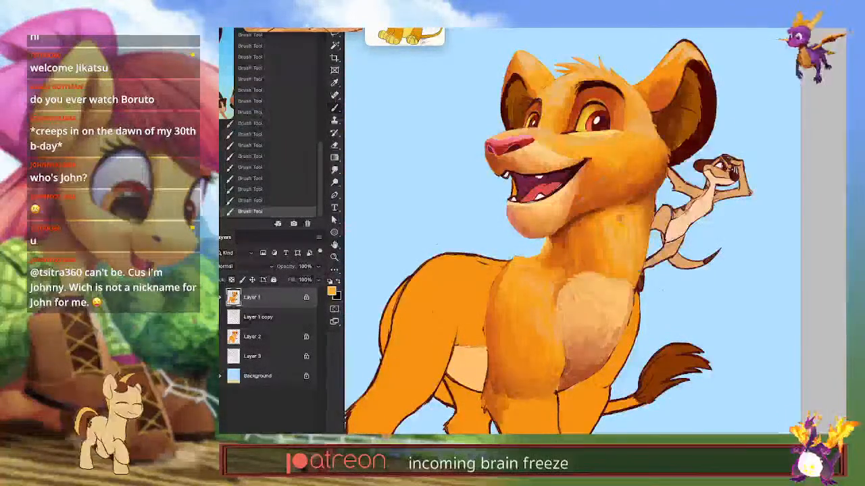
Step: Shade beneath the chest fur with reddish brown and dark red, covering the outline above the far foreleg
{"action": "left_click", "coordinate": [496, 333], "text": "alt"}
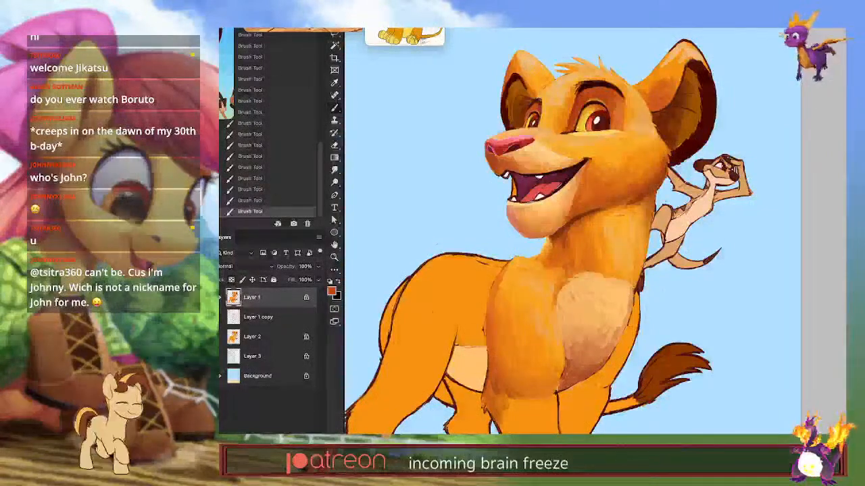
{"action": "left_click_drag", "start_coordinate": [608, 364], "coordinate": [596, 377]}
{"action": "left_click_drag", "start_coordinate": [618, 348], "coordinate": [572, 390]}
{"action": "left_click", "coordinate": [560, 234], "text": "alt"}
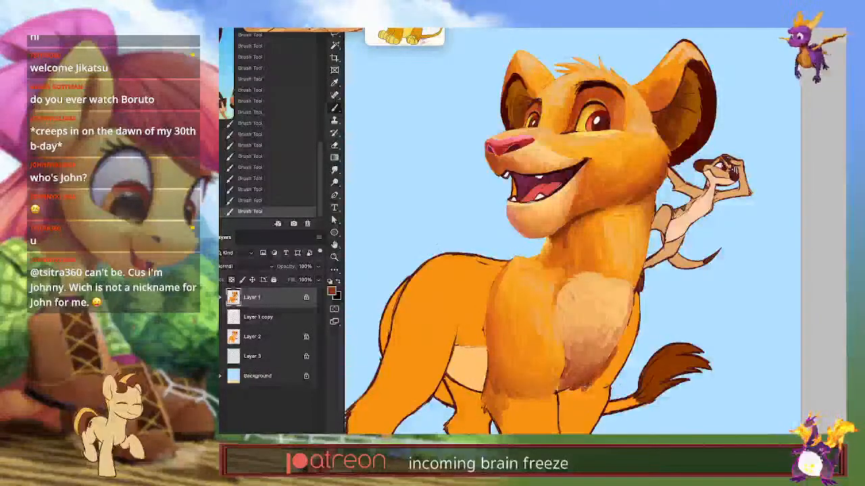
{"action": "right_click", "coordinate": [603, 365], "text": "alt+shift"}
{"action": "mouse_move", "coordinate": [604, 364]}
{"action": "left_mouse_down"}
{"action": "mouse_move", "coordinate": [602, 380]}
{"action": "mouse_move", "coordinate": [633, 420]}
{"action": "left_mouse_up"}
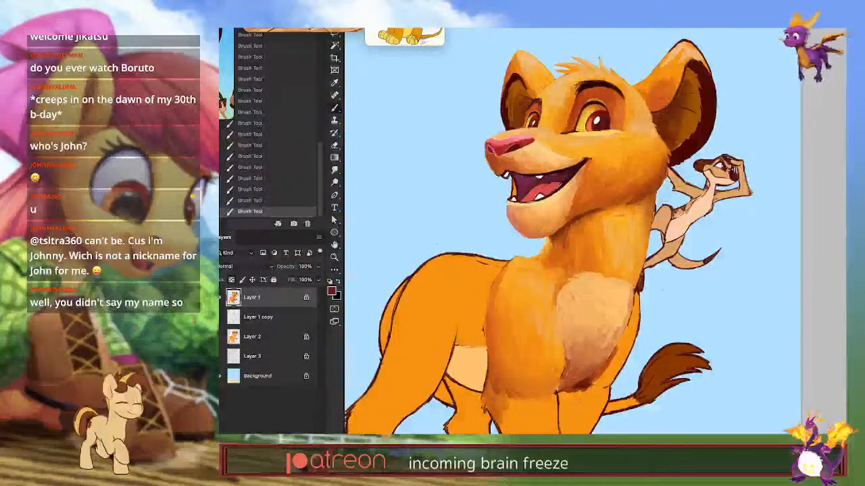
{"action": "left_click", "coordinate": [580, 399], "text": "alt"}
{"action": "left_click_drag", "start_coordinate": [564, 392], "coordinate": [558, 410]}
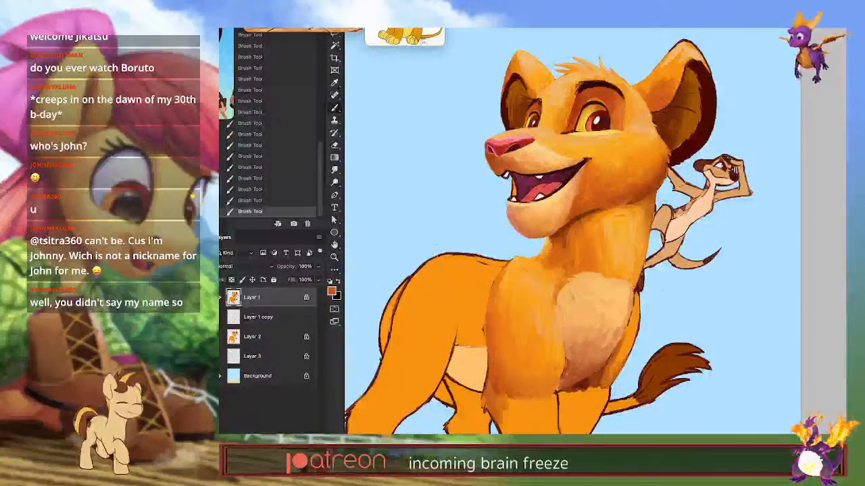
Step: Paint over the far shoulder's outline beside the chest fur with sampled browns and oranges, and undo the last four strokes
{"action": "left_click", "coordinate": [611, 364], "text": "alt"}
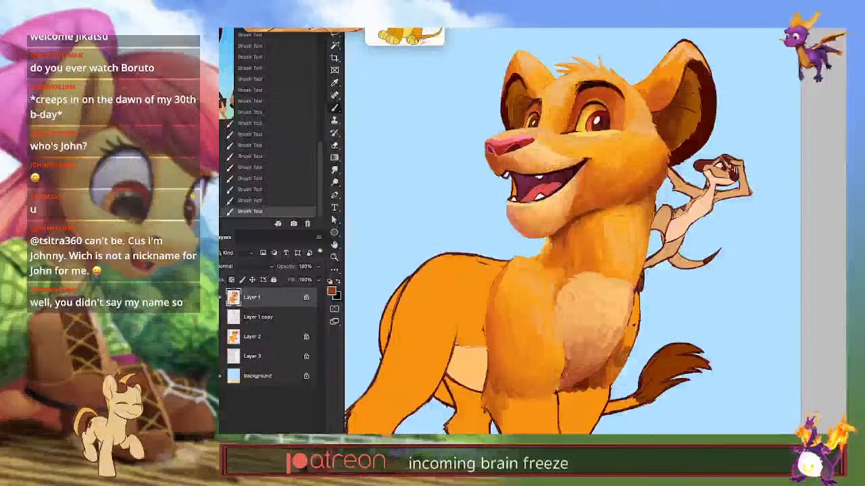
{"action": "key", "text": "ctrl+z"}
{"action": "key", "text": "ctrl+shift+z"}
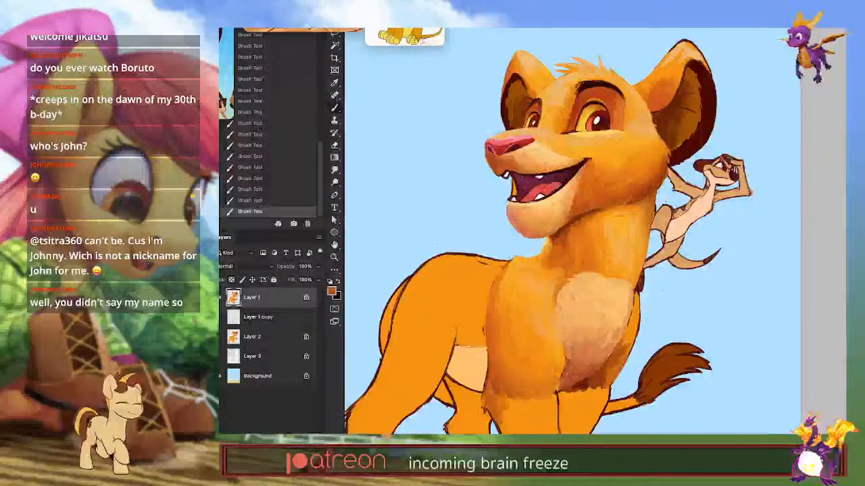
{"action": "left_click", "coordinate": [595, 237], "text": "alt"}
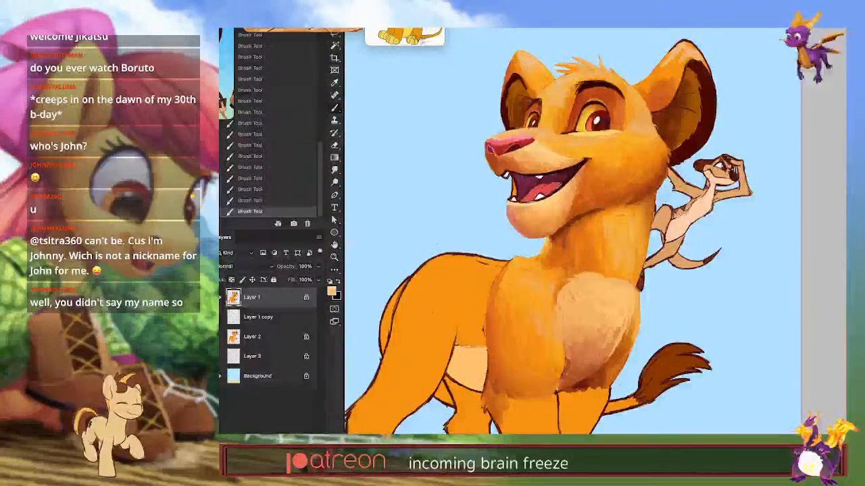
{"action": "key", "text": "ctrl+z"}
{"action": "key", "text": "ctrl+z"}
{"action": "key", "text": "ctrl+z"}
{"action": "key", "text": "ctrl+z"}
Step: Shade the upper part of the far foreleg with reddish brown and blend it with sampled orange
{"action": "key", "text": "z"}
{"action": "left_click_drag", "start_coordinate": [666, 294], "coordinate": [632, 333]}
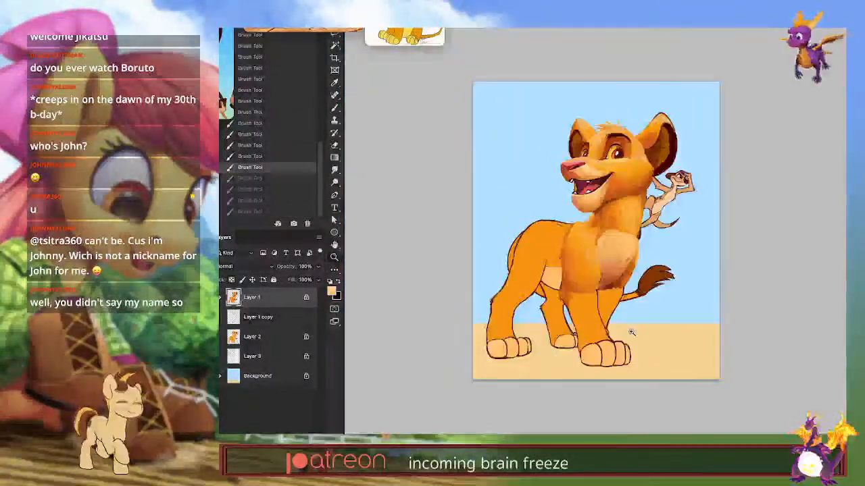
{"action": "left_click_drag", "start_coordinate": [627, 298], "coordinate": [644, 342]}
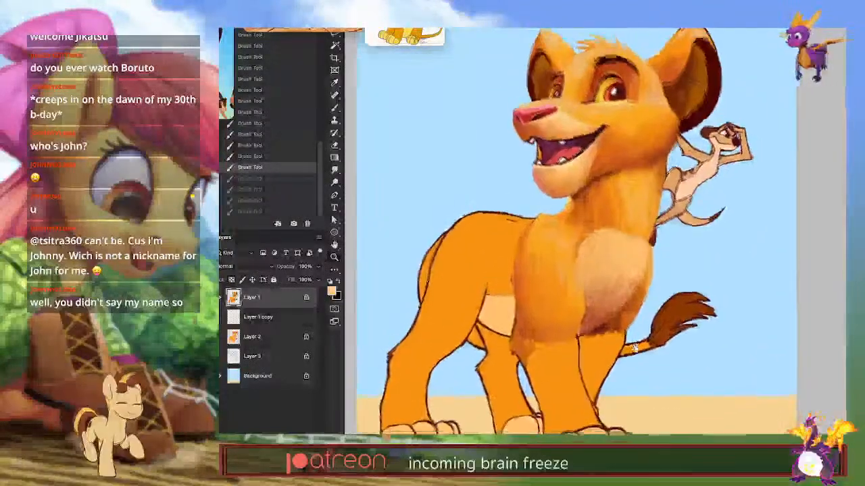
{"action": "mouse_move", "coordinate": [596, 312]}
{"action": "left_mouse_down"}
{"action": "mouse_move", "coordinate": [583, 309]}
{"action": "mouse_move", "coordinate": [611, 335]}
{"action": "left_mouse_up"}
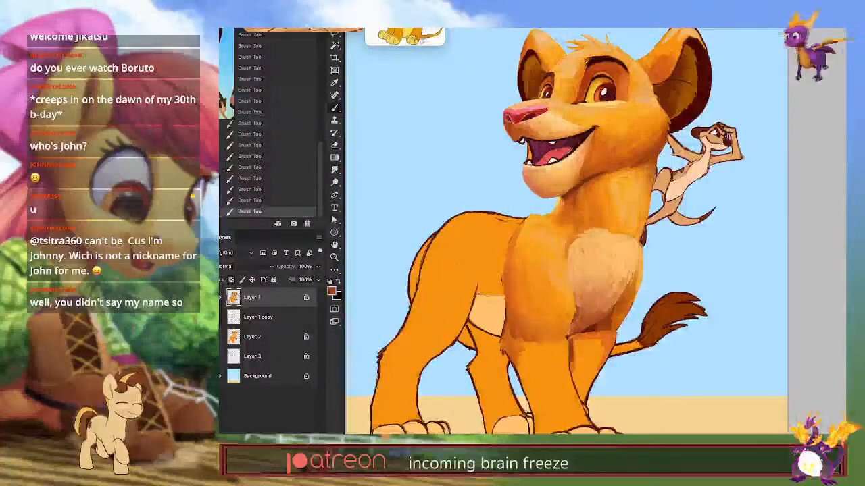
{"action": "left_click_drag", "start_coordinate": [576, 334], "coordinate": [574, 358]}
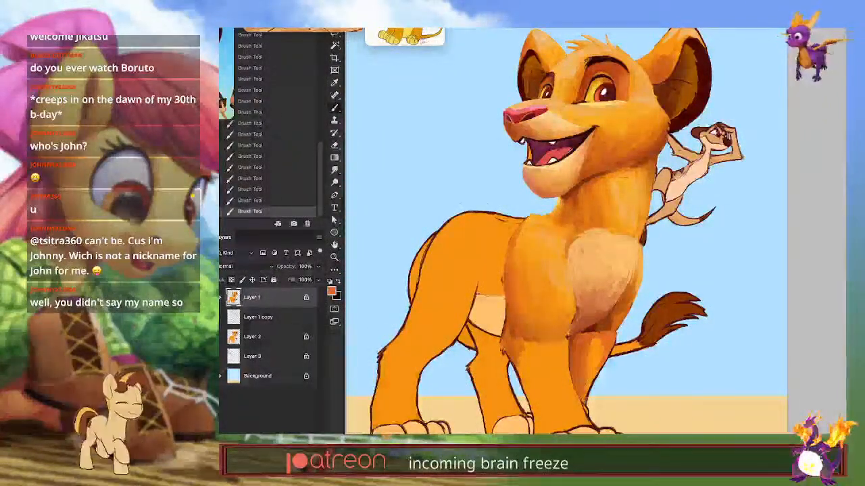
{"action": "left_click", "coordinate": [607, 337], "text": "alt"}
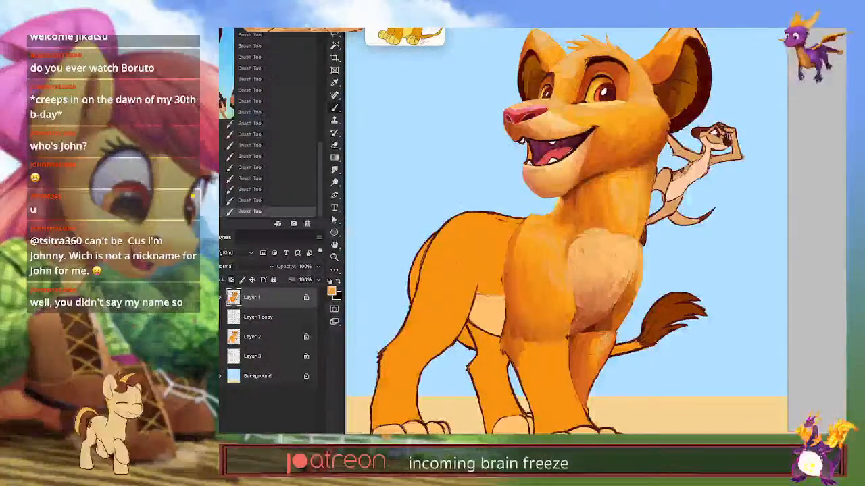
{"action": "left_click", "coordinate": [612, 211], "text": "alt"}
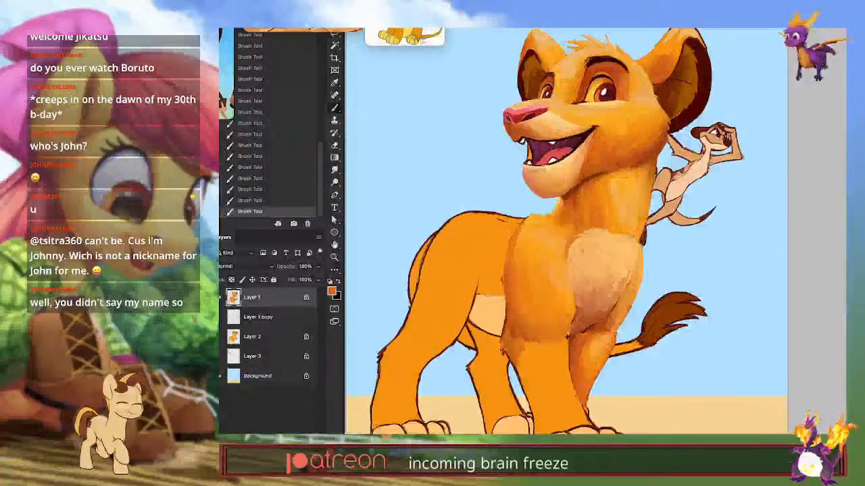
Step: Deepen the shadow under the chest across the top of the far foreleg and refine the adjoining edges with sampled tones
{"action": "left_click_drag", "start_coordinate": [602, 332], "coordinate": [575, 335]}
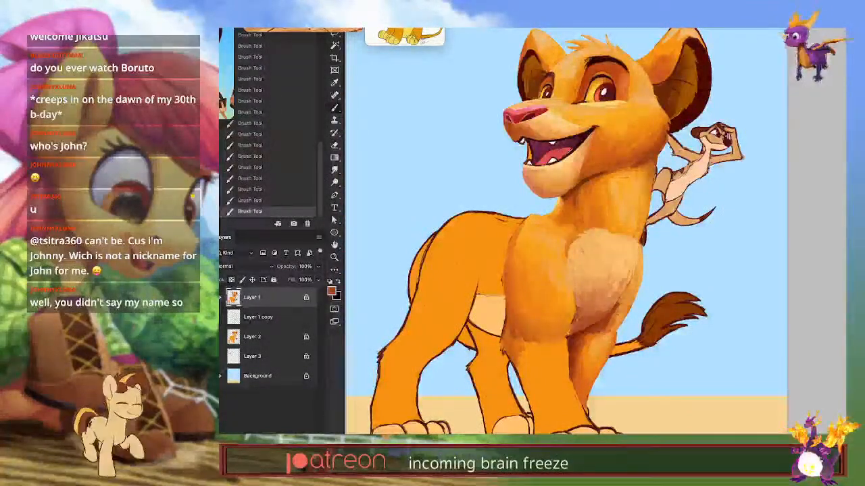
{"action": "left_click", "coordinate": [547, 282], "text": "alt"}
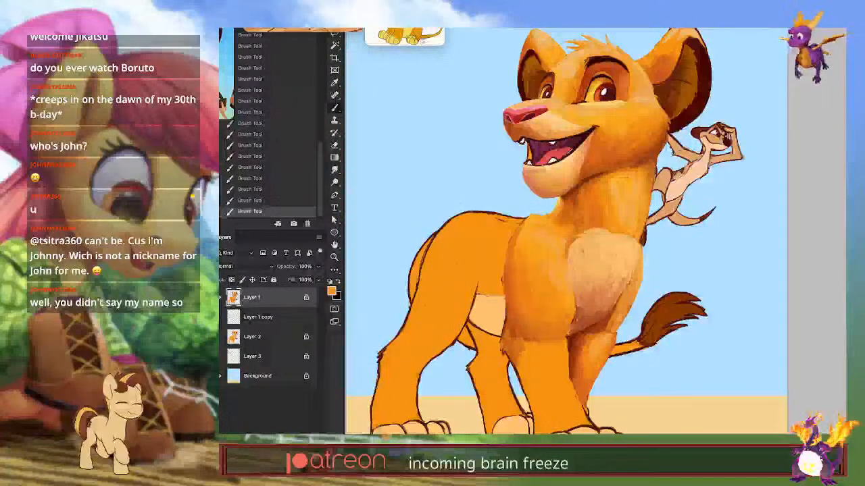
{"action": "left_click", "coordinate": [613, 313], "text": "alt"}
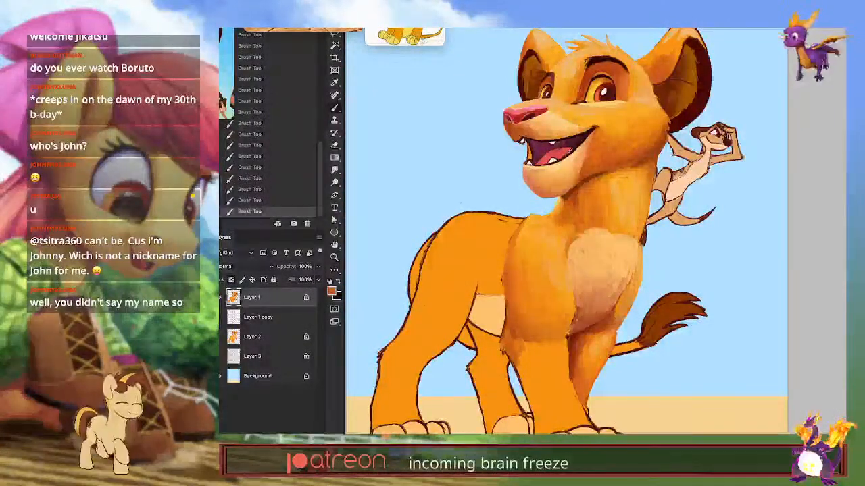
{"action": "left_click", "coordinate": [600, 335], "text": "alt"}
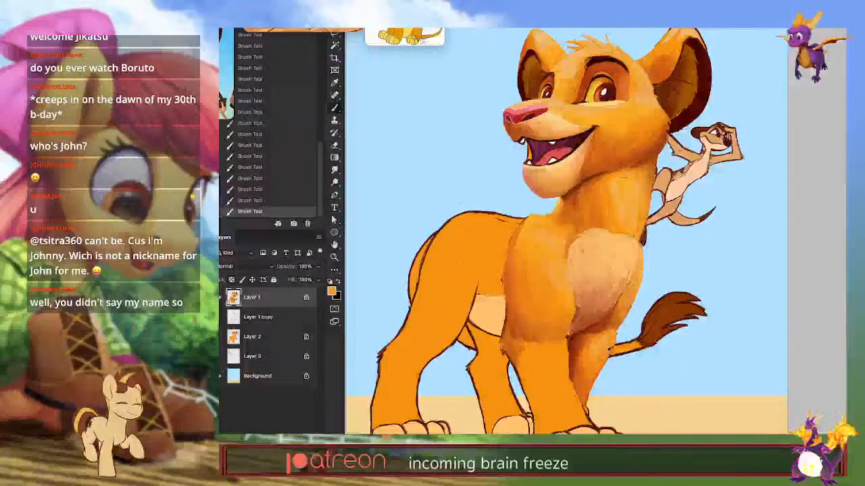
{"action": "left_click", "coordinate": [580, 334], "text": "alt"}
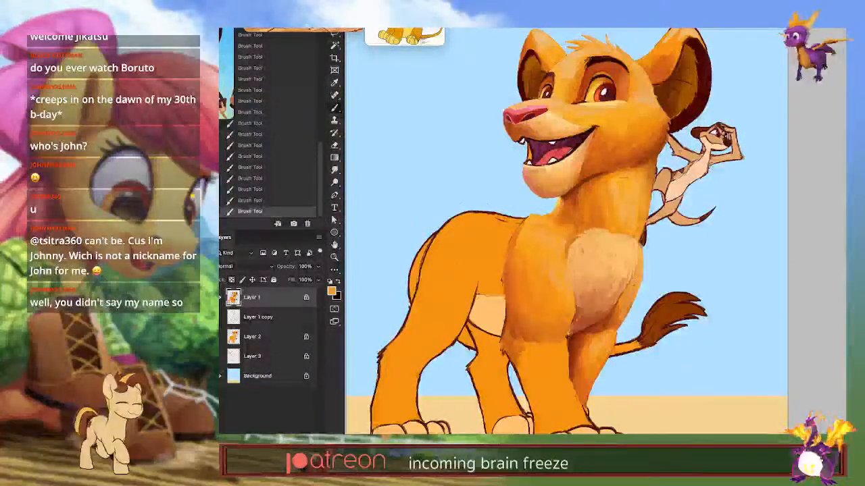
{"action": "left_click", "coordinate": [512, 280], "text": "alt"}
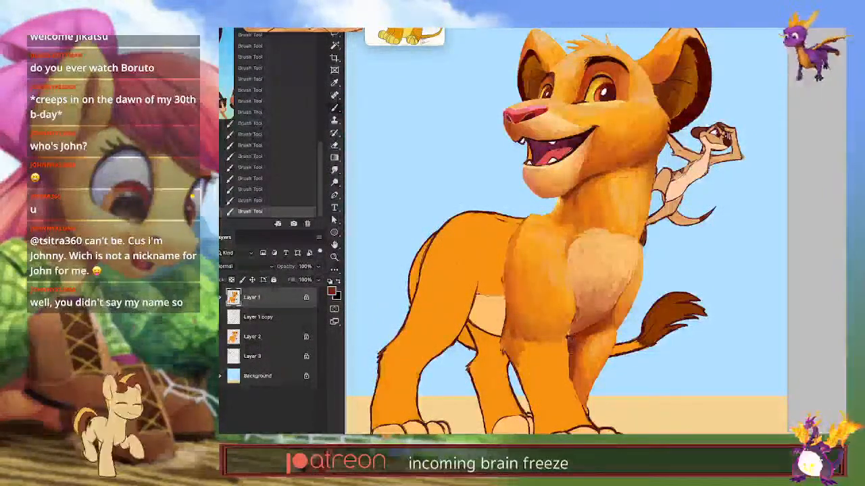
Step: Paint over the line between the two forelegs and blend the far foreleg's inner side with sampled orange
{"action": "left_click", "coordinate": [586, 347], "text": "alt"}
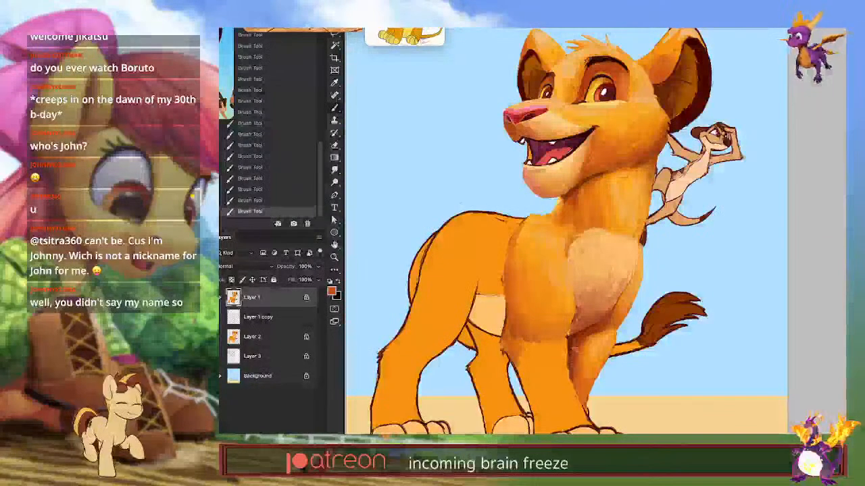
{"action": "left_click_drag", "start_coordinate": [571, 351], "coordinate": [589, 408]}
{"action": "left_click", "coordinate": [590, 379], "text": "alt"}
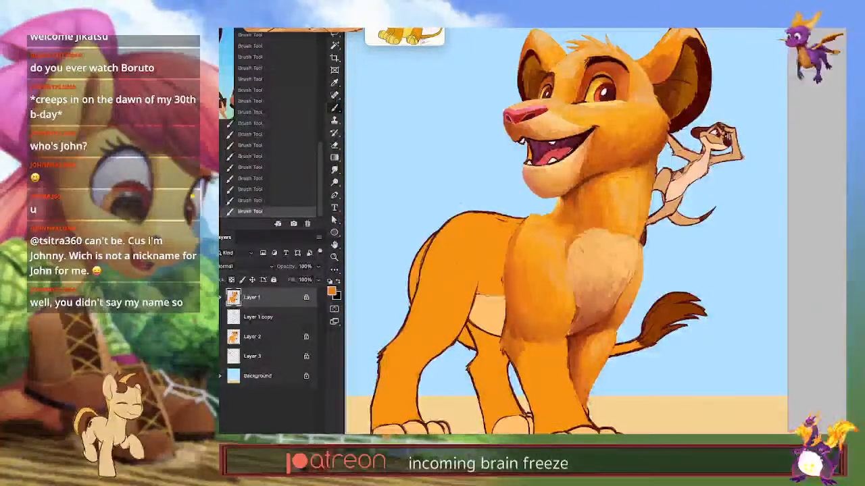
{"action": "left_click_drag", "start_coordinate": [589, 368], "coordinate": [585, 323]}
{"action": "left_click", "coordinate": [581, 310], "text": "alt"}
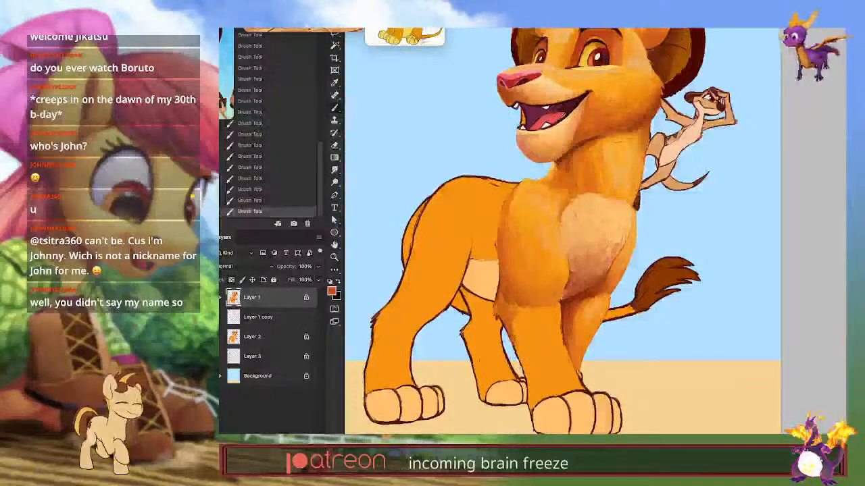
Step: Shade the near foreleg's rear edge with reddish orange, covering its outline and blending with orange sampled from the leg
{"action": "left_click_drag", "start_coordinate": [517, 316], "coordinate": [521, 355]}
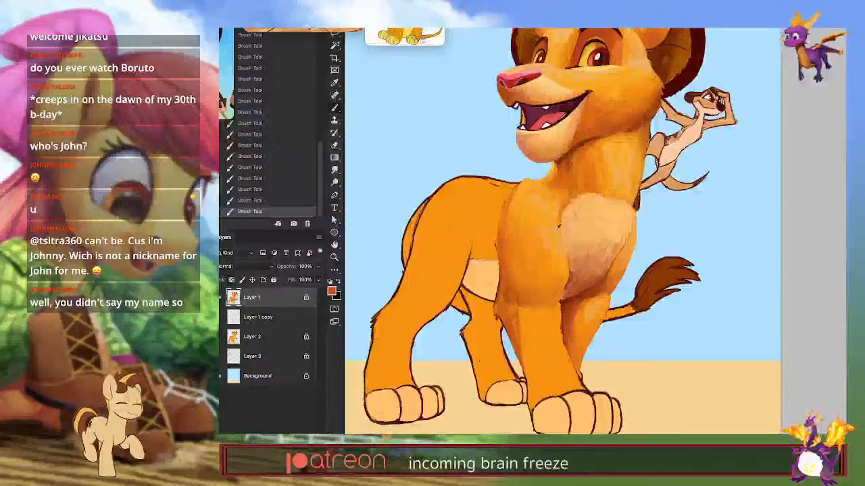
{"action": "left_click", "coordinate": [565, 273], "text": "alt"}
{"action": "left_click_drag", "start_coordinate": [520, 340], "coordinate": [525, 380]}
{"action": "left_click", "coordinate": [516, 332], "text": "alt"}
{"action": "mouse_move", "coordinate": [521, 343]}
{"action": "left_mouse_down"}
{"action": "mouse_move", "coordinate": [529, 386]}
{"action": "mouse_move", "coordinate": [521, 315]}
{"action": "mouse_move", "coordinate": [523, 334]}
{"action": "left_mouse_up"}
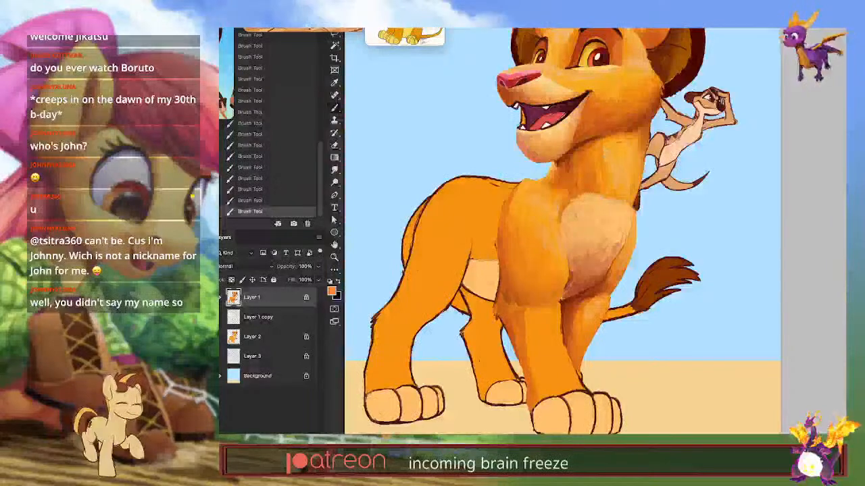
{"action": "left_click", "coordinate": [527, 309], "text": "alt"}
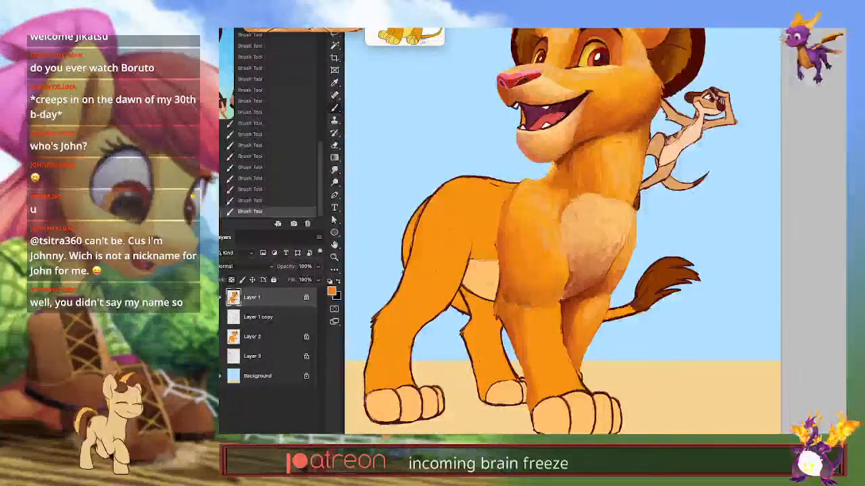
Step: Touch up the top of the far foreleg and the near foreleg's elbow with sampled orange tones
{"action": "left_click_drag", "start_coordinate": [585, 297], "coordinate": [581, 309]}
{"action": "left_click", "coordinate": [583, 305], "text": "alt"}
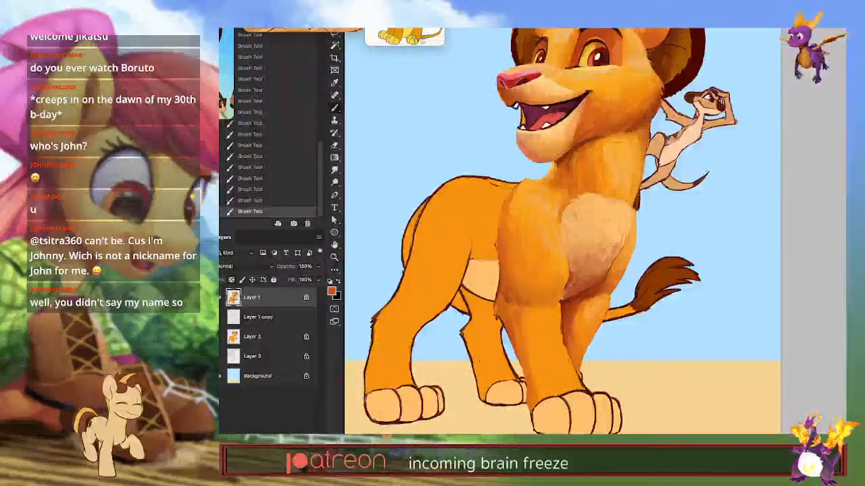
{"action": "left_click", "coordinate": [567, 158], "text": "alt"}
{"action": "left_click", "coordinate": [515, 339], "text": "alt"}
{"action": "left_click_drag", "start_coordinate": [506, 318], "coordinate": [502, 296]}
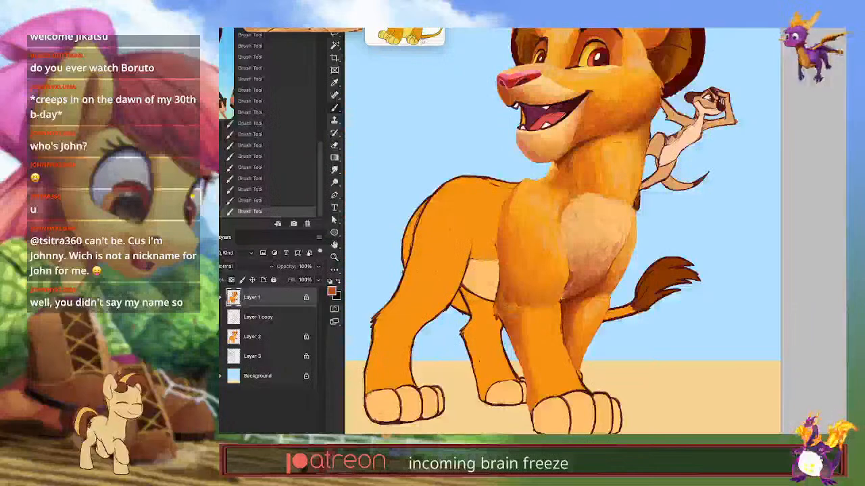
Step: Darken the edge between the forelegs with brown and add darker orange shading down the near foreleg's lower half
{"action": "right_click", "coordinate": [571, 306], "text": "alt+shift"}
{"action": "left_click_drag", "start_coordinate": [571, 306], "coordinate": [575, 321]}
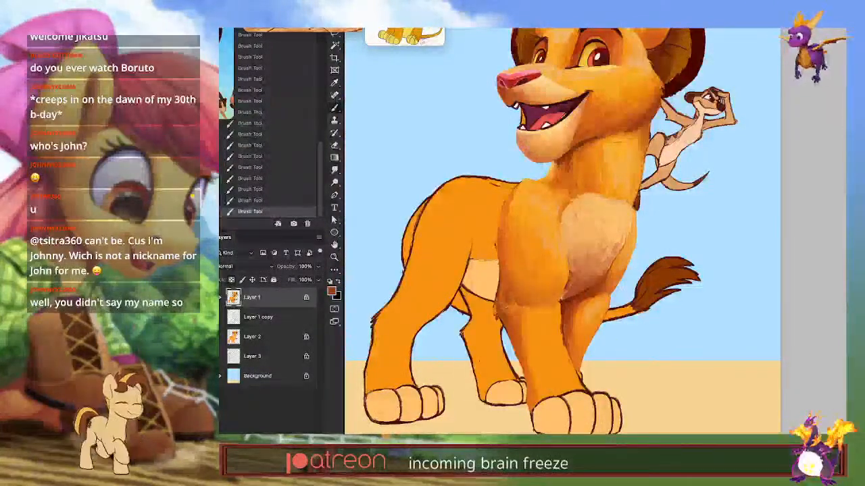
{"action": "left_click", "coordinate": [541, 298], "text": "alt"}
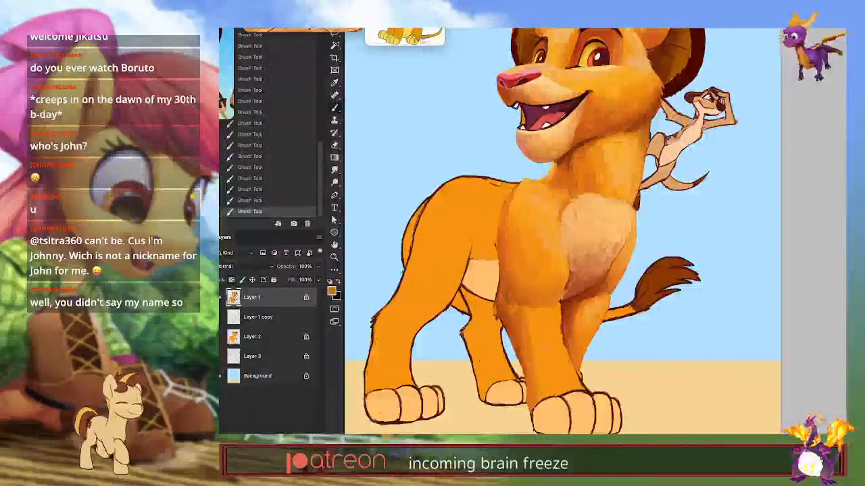
{"action": "left_click_drag", "start_coordinate": [545, 352], "coordinate": [543, 357]}
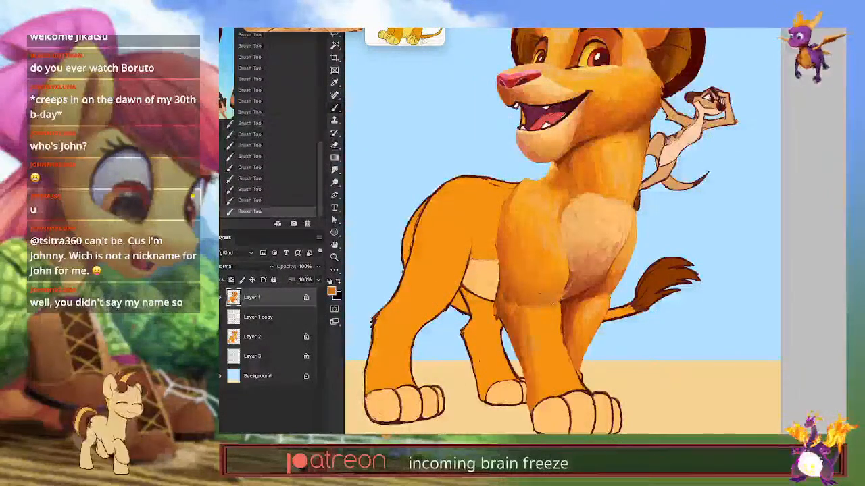
{"action": "mouse_move", "coordinate": [535, 351]}
{"action": "left_mouse_down"}
{"action": "mouse_move", "coordinate": [540, 395]}
{"action": "mouse_move", "coordinate": [542, 370]}
{"action": "mouse_move", "coordinate": [555, 388]}
{"action": "mouse_move", "coordinate": [589, 390]}
{"action": "mouse_move", "coordinate": [549, 369]}
{"action": "mouse_move", "coordinate": [555, 350]}
{"action": "left_mouse_up"}
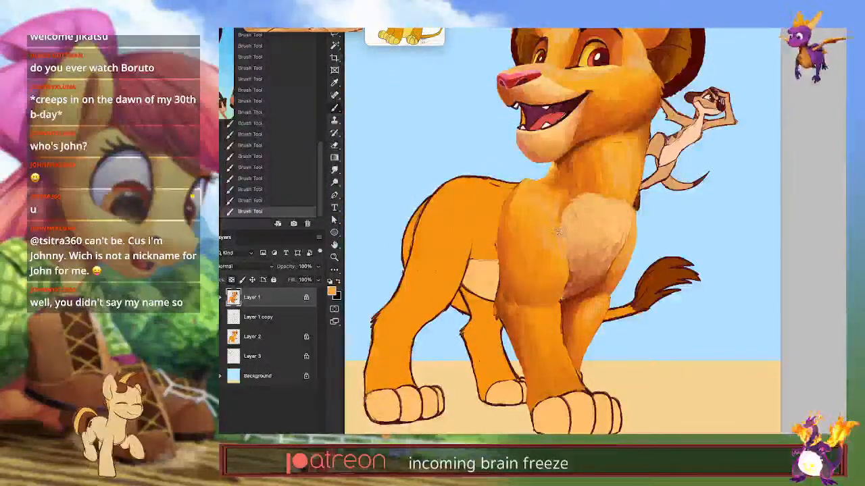
Step: Touch up the near foreleg and darken its elbow and rear edge with sampled brown, comparing the last strokes through undo and redo
{"action": "left_click_drag", "start_coordinate": [558, 339], "coordinate": [563, 316]}
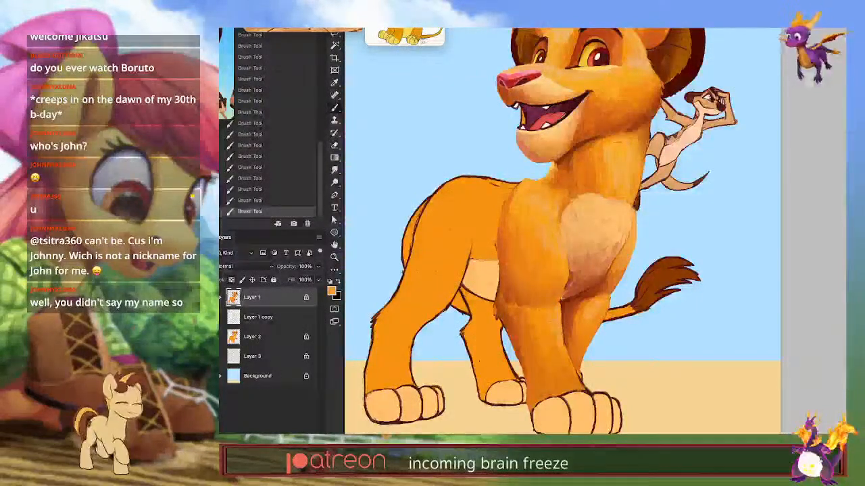
{"action": "left_click", "coordinate": [534, 301], "text": "alt"}
{"action": "left_click", "coordinate": [509, 297], "text": "alt"}
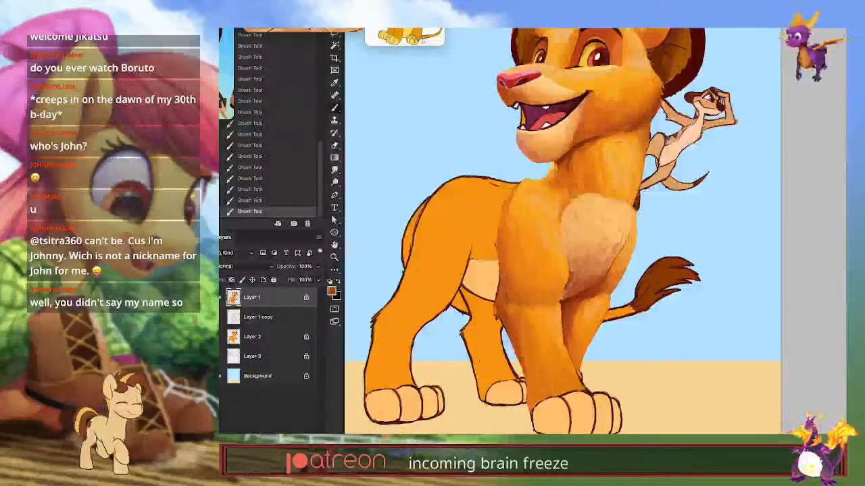
{"action": "left_click_drag", "start_coordinate": [508, 299], "coordinate": [511, 311]}
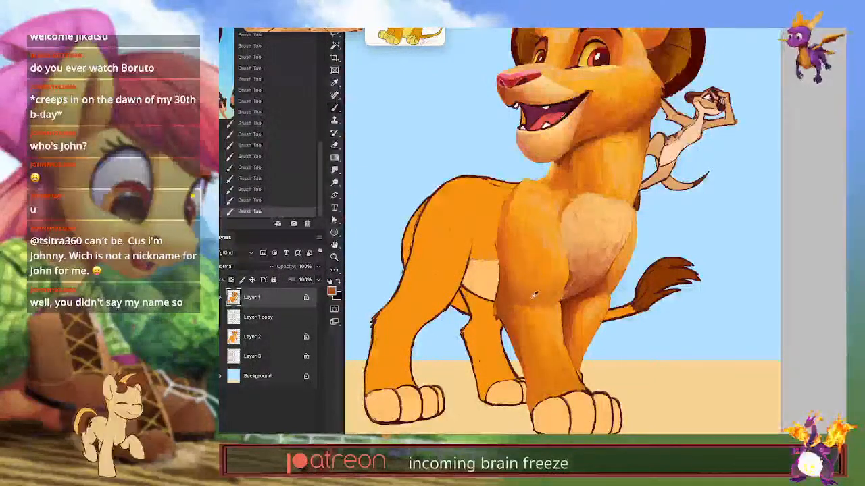
{"action": "key", "text": "ctrl+z"}
{"action": "key", "text": "ctrl+z"}
{"action": "key", "text": "ctrl+z"}
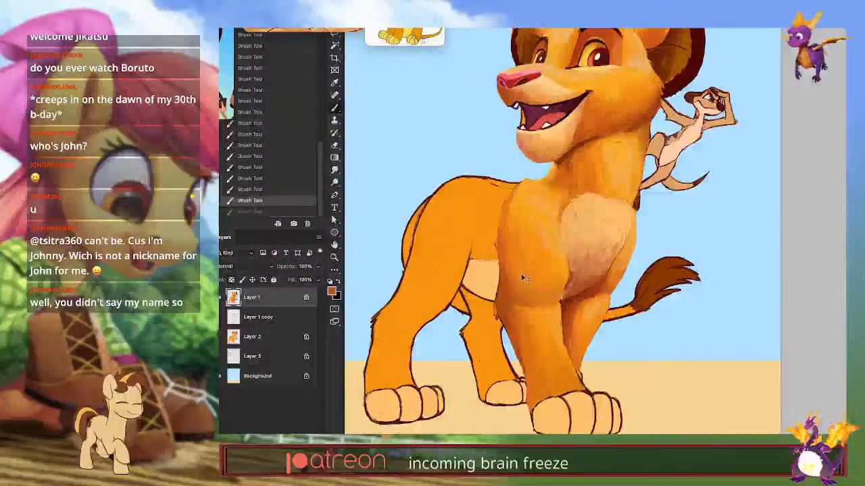
{"action": "key", "text": "ctrl+shift+z"}
{"action": "key", "text": "ctrl+shift+z"}
{"action": "key", "text": "ctrl+shift+z"}
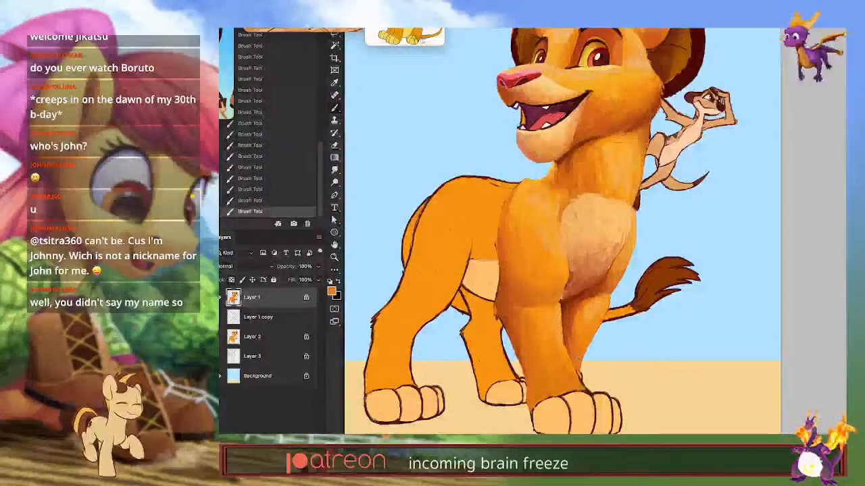
Step: Shade the lower part of the chest patch with sampled reddish brown and blend it using tones picked from the chest
{"action": "left_click", "coordinate": [575, 278], "text": "alt"}
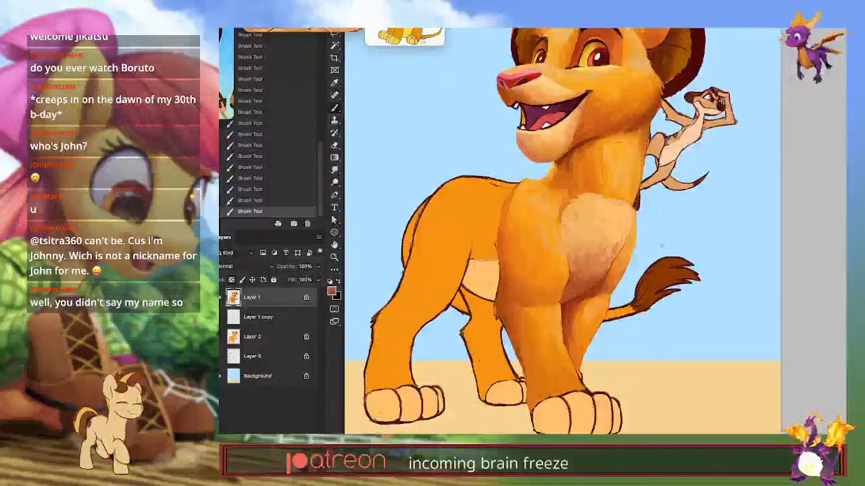
{"action": "right_click", "coordinate": [569, 306], "text": "alt+shift"}
{"action": "left_click_drag", "start_coordinate": [551, 287], "coordinate": [561, 274]}
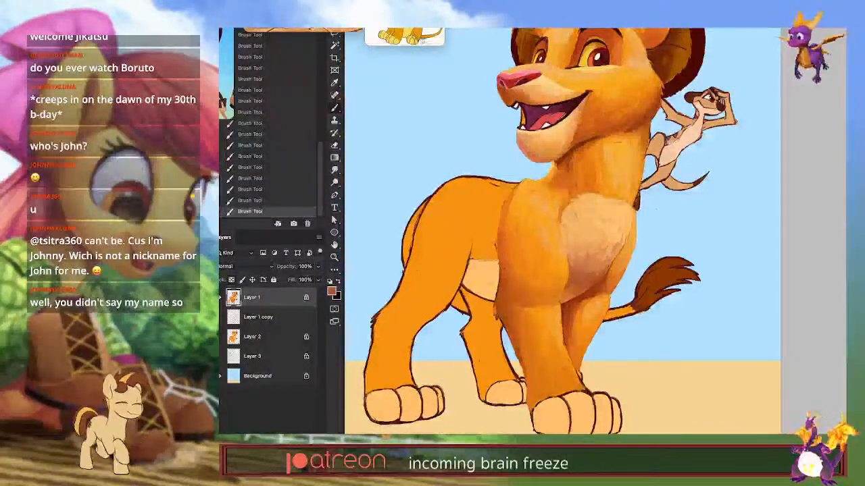
{"action": "left_click", "coordinate": [615, 252], "text": "alt"}
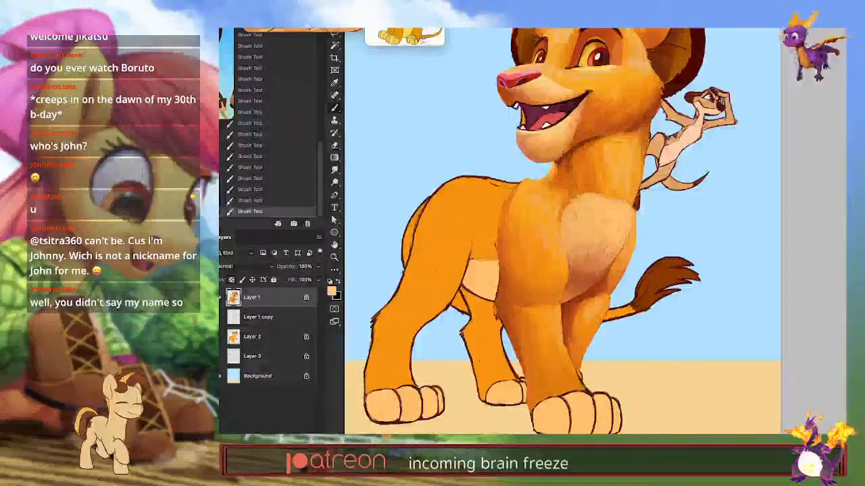
{"action": "left_click", "coordinate": [582, 269], "text": "alt"}
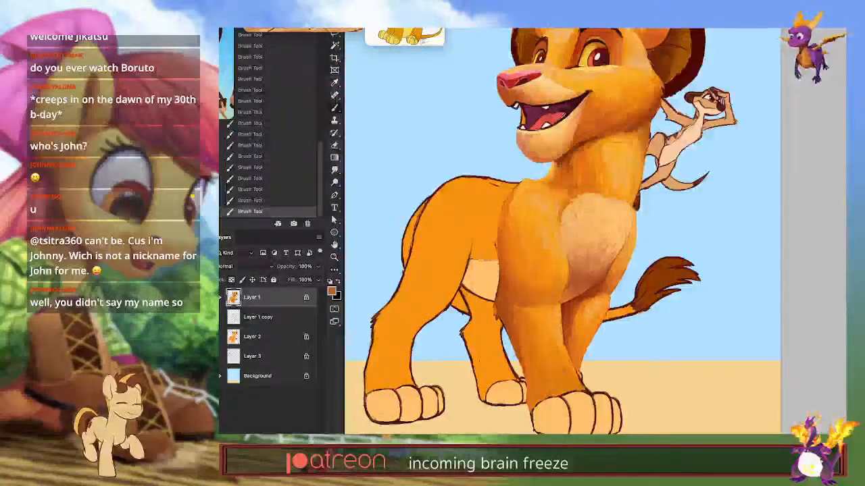
Step: Paint over the outline behind the near foreleg's elbow with sampled brown and touch up the cream chest patch
{"action": "left_click", "coordinate": [553, 235], "text": "alt"}
{"action": "mouse_move", "coordinate": [498, 283]}
{"action": "left_mouse_down"}
{"action": "mouse_move", "coordinate": [502, 324]}
{"action": "mouse_move", "coordinate": [504, 303]}
{"action": "mouse_move", "coordinate": [499, 312]}
{"action": "left_mouse_up"}
{"action": "left_click", "coordinate": [501, 309], "text": "alt"}
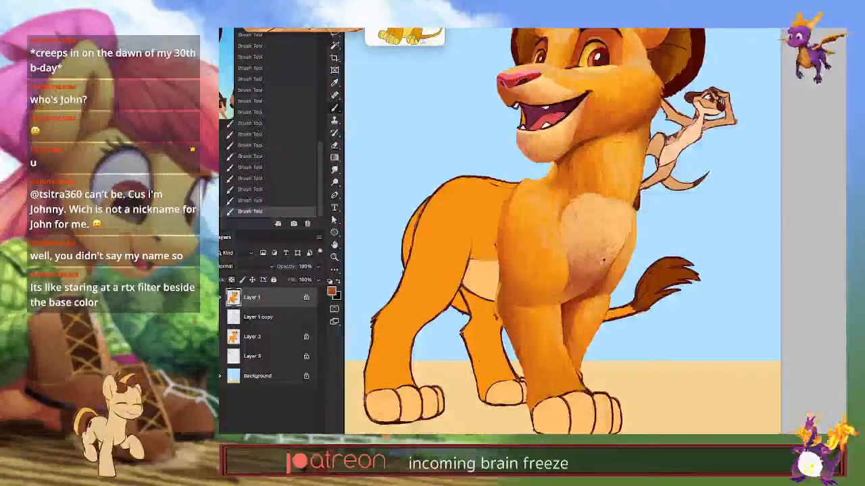
{"action": "left_click_drag", "start_coordinate": [618, 243], "coordinate": [608, 225]}
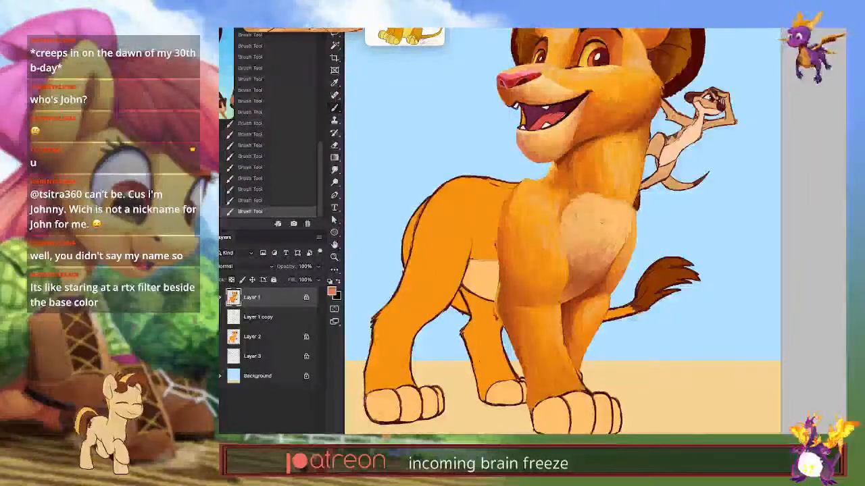
Step: Shade the cream belly with pinkish brown behind the near foreleg and blend its lower edge with lighter sampled tones
{"action": "left_click_drag", "start_coordinate": [583, 366], "coordinate": [603, 374]}
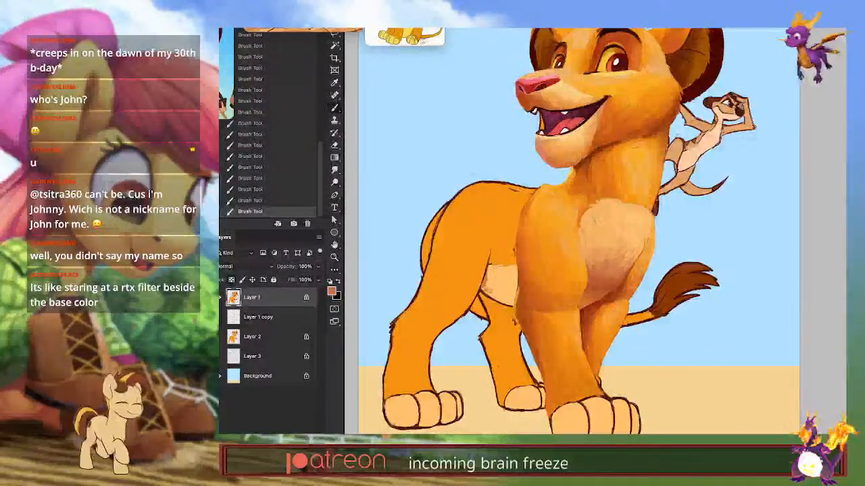
{"action": "mouse_move", "coordinate": [487, 280]}
{"action": "left_mouse_down"}
{"action": "mouse_move", "coordinate": [494, 271]}
{"action": "mouse_move", "coordinate": [511, 276]}
{"action": "mouse_move", "coordinate": [515, 300]}
{"action": "left_mouse_up"}
{"action": "left_click_drag", "start_coordinate": [511, 286], "coordinate": [516, 300]}
{"action": "mouse_move", "coordinate": [494, 270]}
{"action": "left_mouse_down"}
{"action": "mouse_move", "coordinate": [516, 277]}
{"action": "mouse_move", "coordinate": [506, 294]}
{"action": "mouse_move", "coordinate": [511, 269]}
{"action": "mouse_move", "coordinate": [518, 277]}
{"action": "left_mouse_up"}
{"action": "left_click", "coordinate": [599, 251], "text": "alt"}
{"action": "left_click", "coordinate": [504, 273], "text": "alt"}
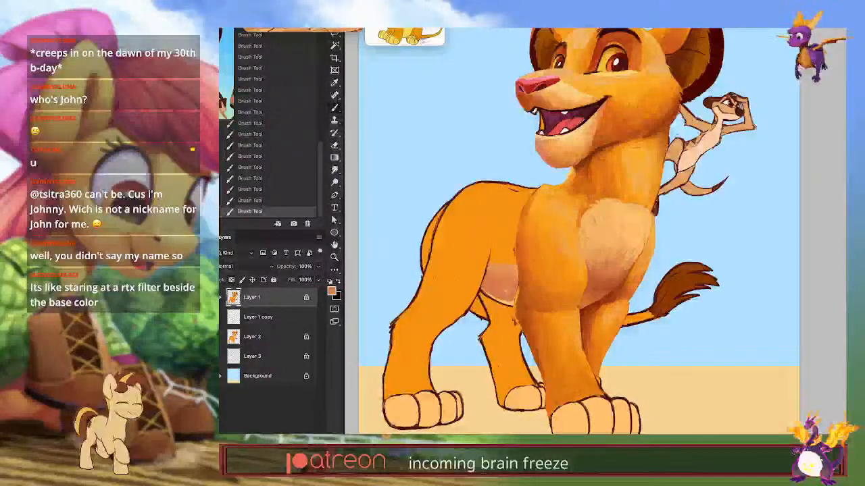
{"action": "left_click", "coordinate": [585, 304], "text": "alt"}
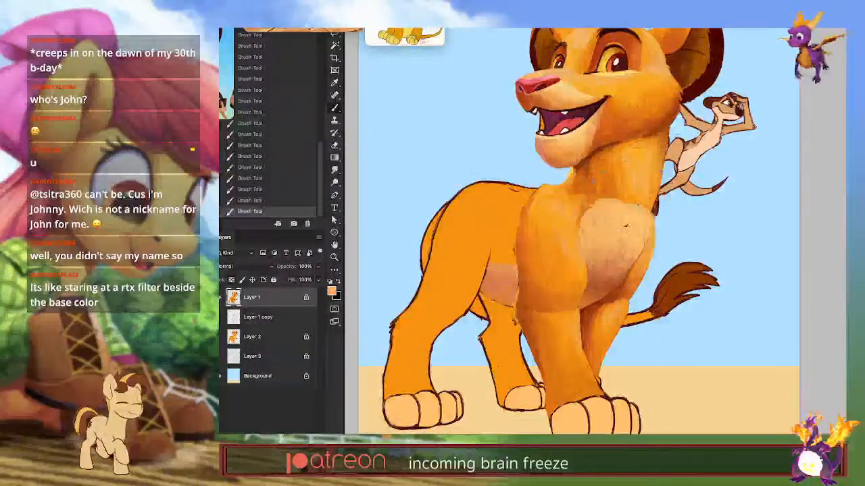
{"action": "right_click", "coordinate": [589, 280], "text": "alt+shift"}
{"action": "mouse_move", "coordinate": [572, 283]}
{"action": "left_mouse_down"}
{"action": "mouse_move", "coordinate": [584, 283]}
{"action": "mouse_move", "coordinate": [652, 390]}
{"action": "left_mouse_up"}
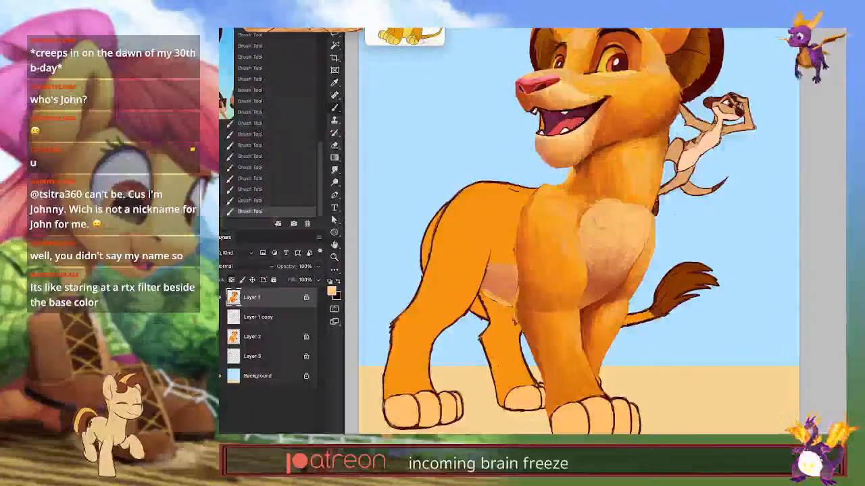
Step: Shade the flank between the shoulder and hind leg with darker orange-brown, blending upward with orange sampled from the body
{"action": "left_click", "coordinate": [527, 302], "text": "alt"}
{"action": "mouse_move", "coordinate": [492, 254]}
{"action": "left_mouse_down"}
{"action": "mouse_move", "coordinate": [501, 267]}
{"action": "mouse_move", "coordinate": [511, 251]}
{"action": "left_mouse_up"}
{"action": "left_click_drag", "start_coordinate": [504, 244], "coordinate": [497, 256]}
{"action": "mouse_move", "coordinate": [495, 244]}
{"action": "left_mouse_down"}
{"action": "mouse_move", "coordinate": [494, 255]}
{"action": "mouse_move", "coordinate": [506, 246]}
{"action": "left_mouse_up"}
{"action": "left_click", "coordinate": [502, 240], "text": "alt"}
{"action": "left_click_drag", "start_coordinate": [511, 234], "coordinate": [513, 248]}
{"action": "left_click", "coordinate": [517, 236], "text": "alt"}
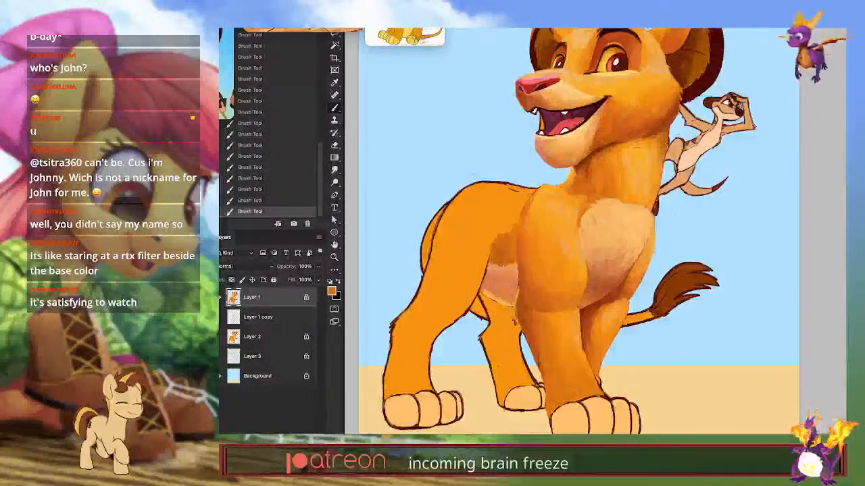
{"action": "left_click", "coordinate": [514, 233], "text": "alt"}
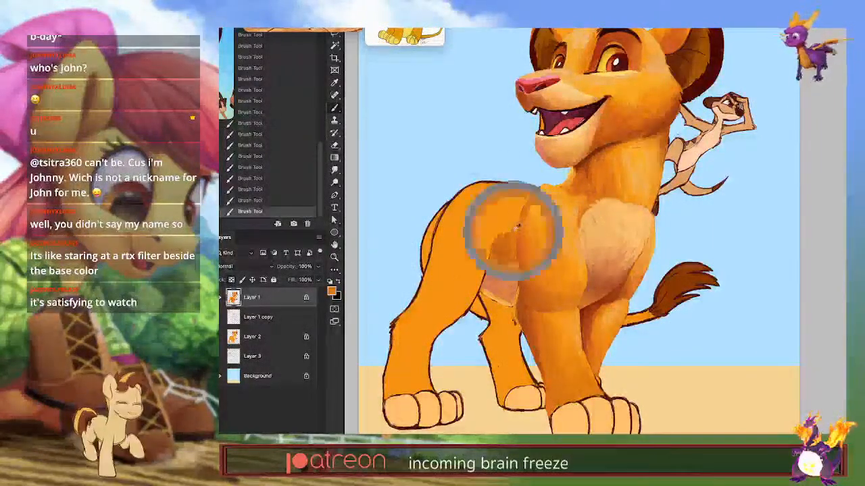
{"action": "left_click_drag", "start_coordinate": [494, 232], "coordinate": [493, 249]}
{"action": "left_click", "coordinate": [548, 202], "text": "alt"}
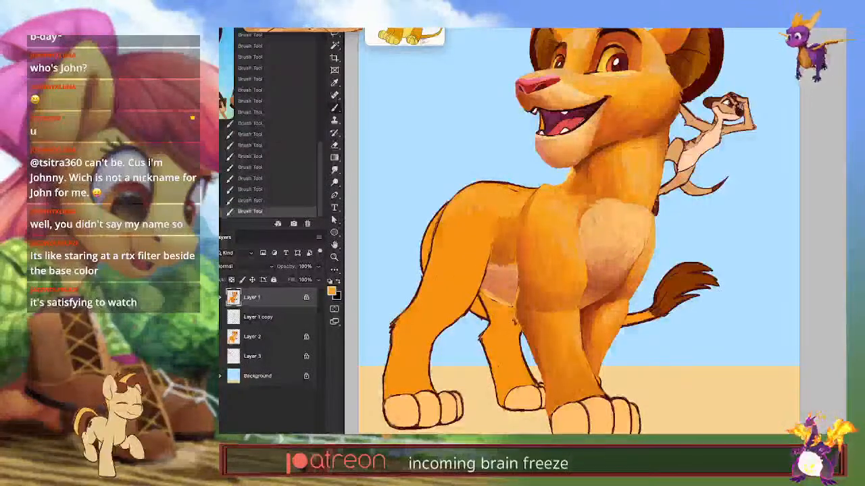
{"action": "left_click", "coordinate": [524, 243], "text": "alt"}
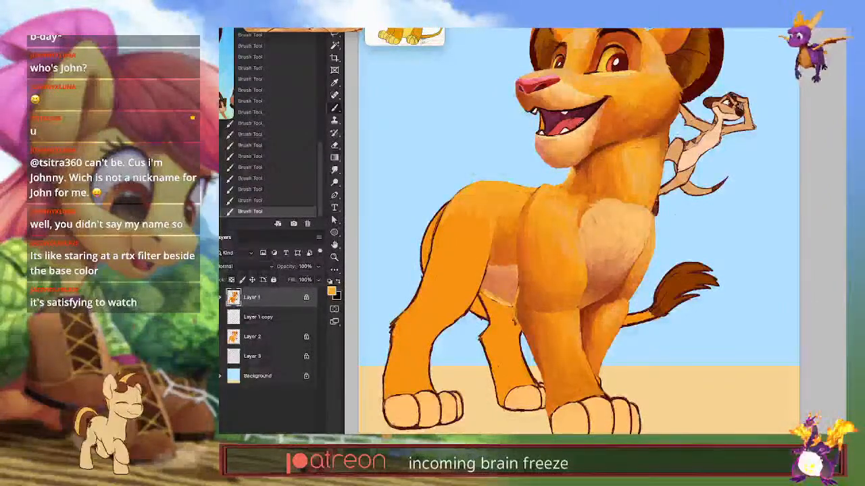
Step: Highlight the top of the back with sampled pale orange and blend it with the body's orange
{"action": "left_click", "coordinate": [586, 37], "text": "alt"}
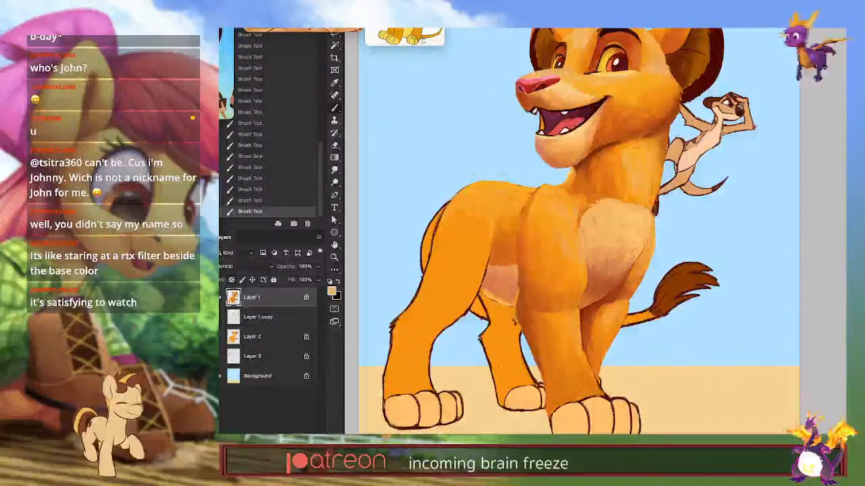
{"action": "left_click_drag", "start_coordinate": [514, 193], "coordinate": [526, 196]}
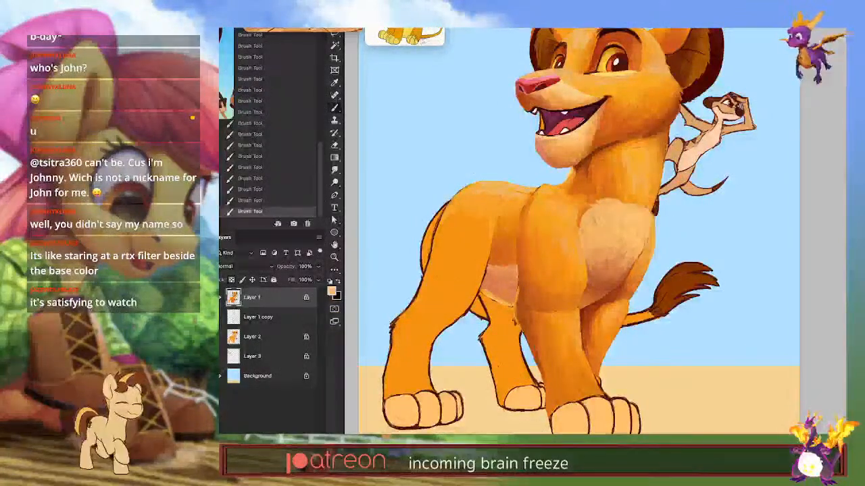
{"action": "left_click", "coordinate": [477, 183], "text": "alt"}
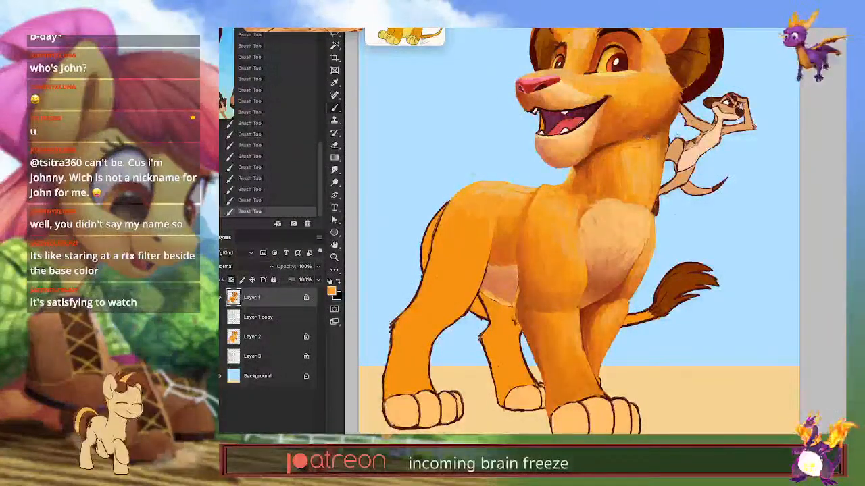
Step: Save the painting in Photoshop format in the drawings folder
{"action": "key", "text": "ctrl+0"}
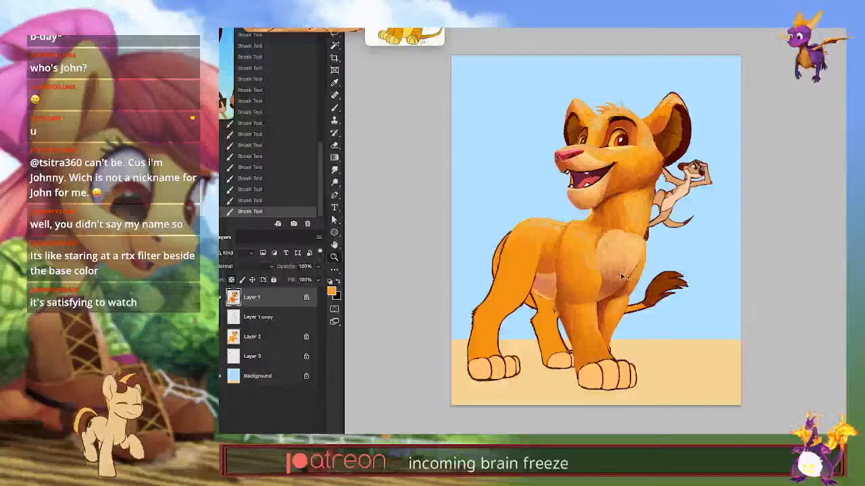
{"action": "key", "text": "super+shift+s"}
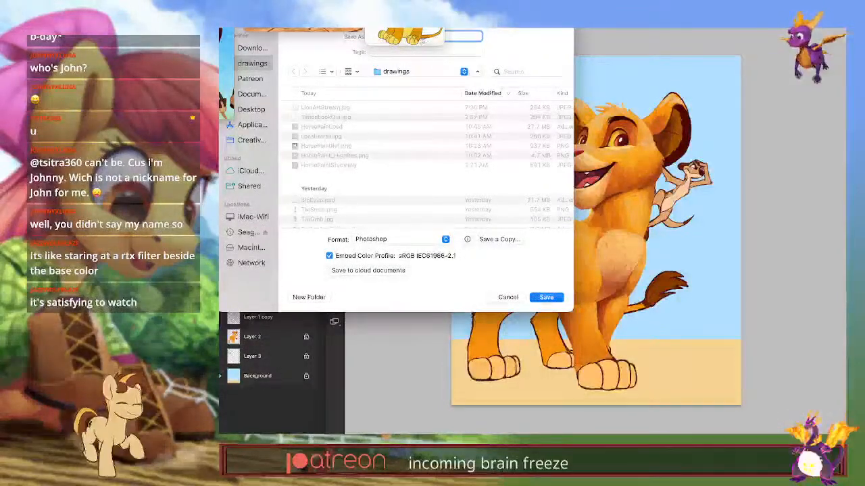
{"action": "key", "text": "Return"}
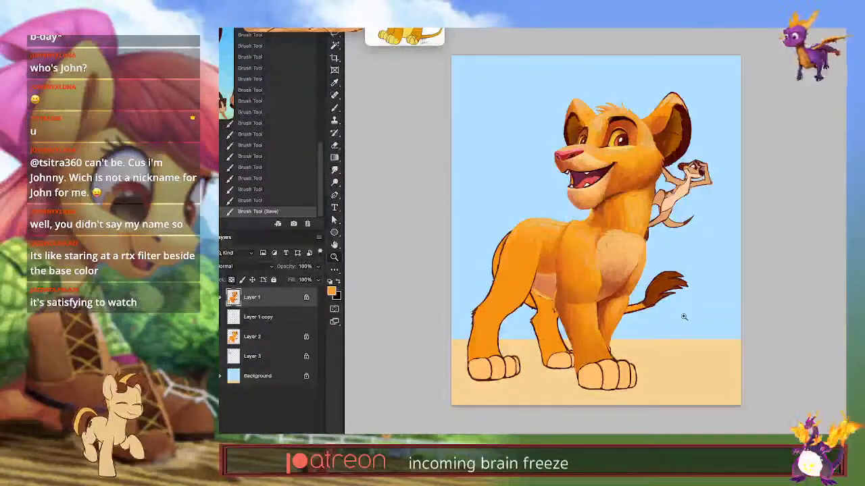
{"action": "left_click_drag", "start_coordinate": [697, 325], "coordinate": [706, 327]}
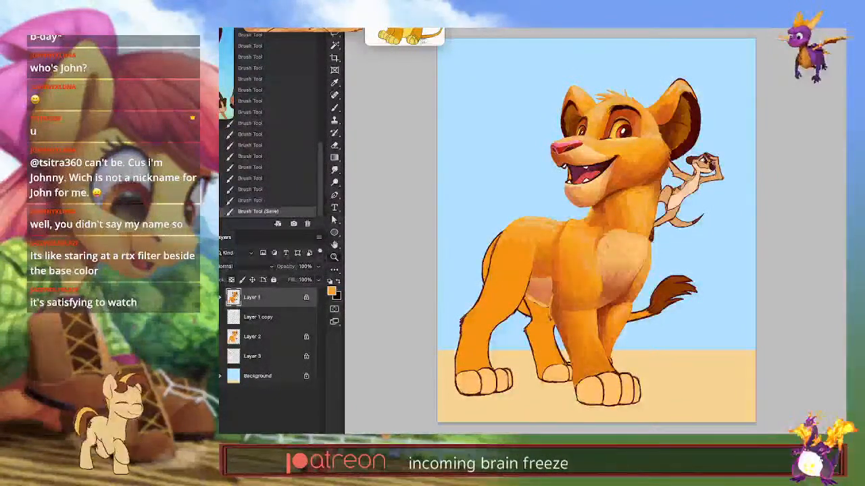
Step: Unlock Layer 1, lasso the hindquarters behind the shoulder, and cut and paste them in place on a new layer
{"action": "left_click", "coordinate": [232, 280]}
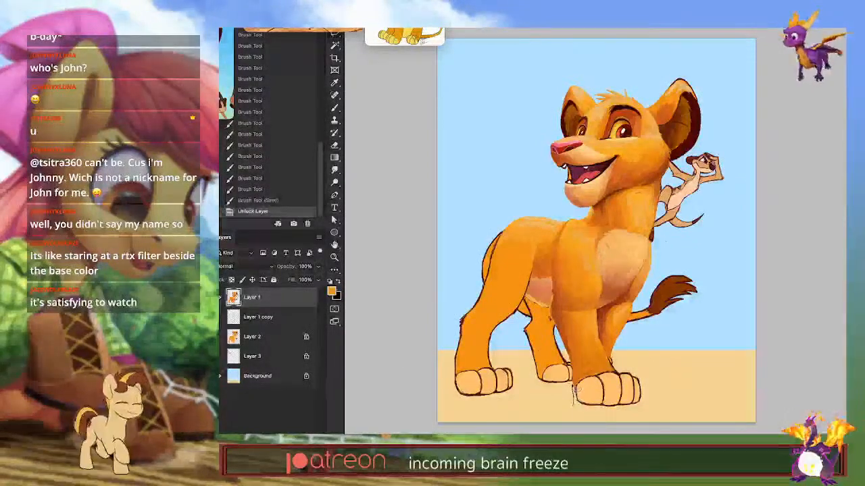
{"action": "left_click", "coordinate": [574, 366], "text": "alt"}
{"action": "mouse_move", "coordinate": [571, 365]}
{"action": "left_mouse_down"}
{"action": "mouse_move", "coordinate": [555, 321]}
{"action": "mouse_move", "coordinate": [556, 258]}
{"action": "mouse_move", "coordinate": [567, 227]}
{"action": "mouse_move", "coordinate": [427, 356]}
{"action": "mouse_move", "coordinate": [439, 378]}
{"action": "left_mouse_up"}
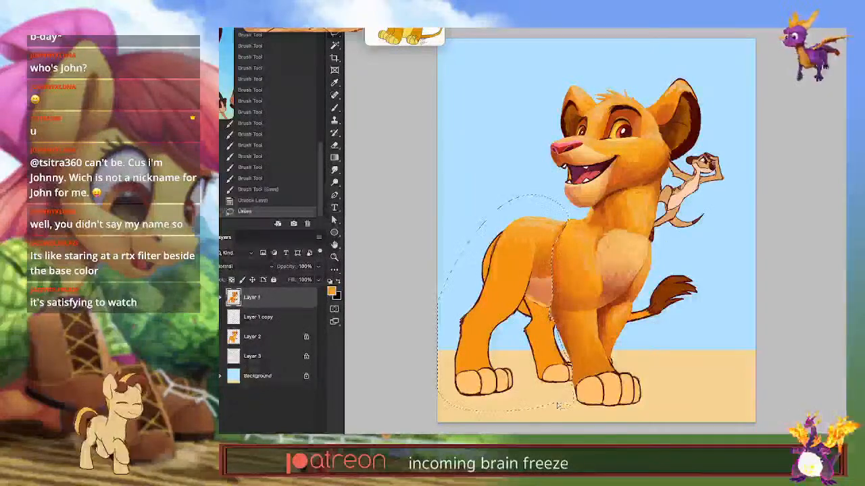
{"action": "key", "text": "ctrl+x"}
{"action": "key", "text": "ctrl+shift+v"}
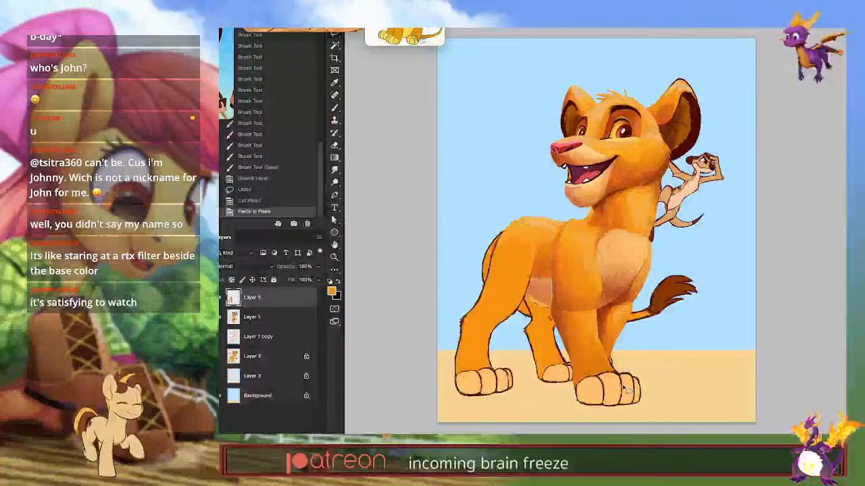
Step: Move the hindquarters layer back from the shoulder to lengthen the body, and shift it together with Layer 1 to the right
{"action": "mouse_move", "coordinate": [612, 384]}
{"action": "left_mouse_down"}
{"action": "mouse_move", "coordinate": [594, 383]}
{"action": "mouse_move", "coordinate": [600, 390]}
{"action": "left_mouse_up"}
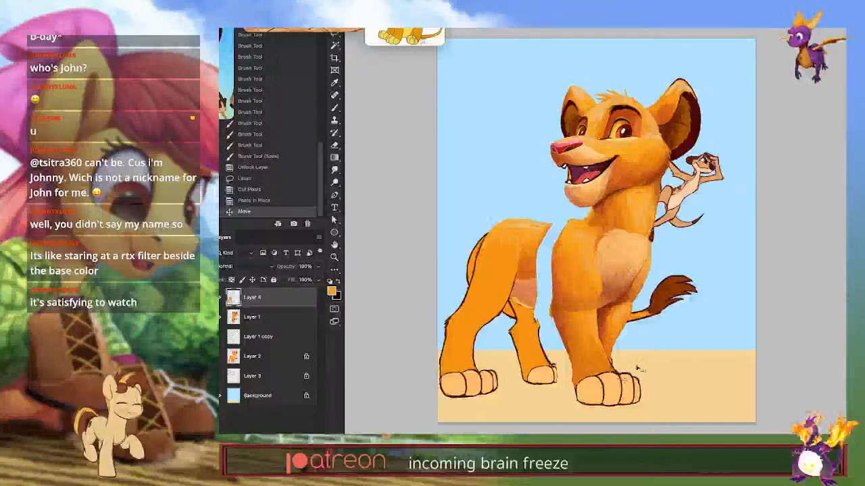
{"action": "left_click", "coordinate": [291, 317], "text": "shift"}
{"action": "left_click_drag", "start_coordinate": [650, 385], "coordinate": [623, 381]}
{"action": "left_click", "coordinate": [295, 304]}
Step: Extend the canvas on all sides to about 16.01 × 21.35 in with the Crop tool
{"action": "key", "text": "z"}
{"action": "left_click_drag", "start_coordinate": [683, 327], "coordinate": [660, 337]}
{"action": "key", "text": "c"}
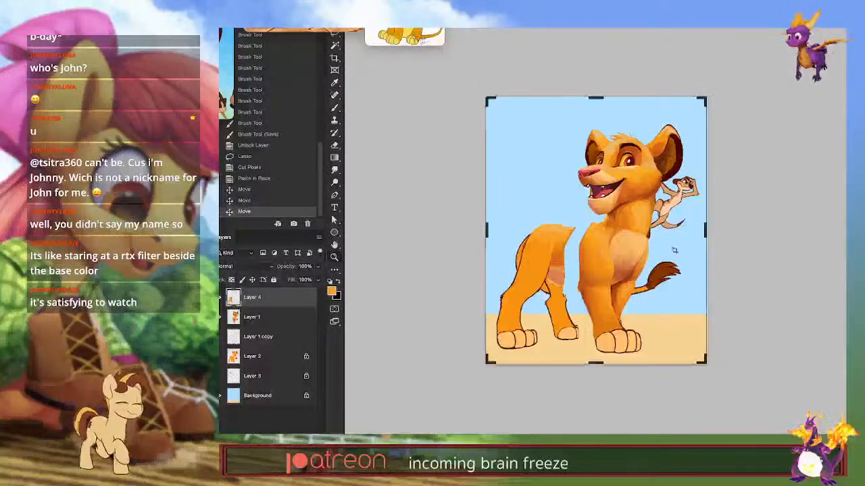
{"action": "left_click_drag", "start_coordinate": [596, 97], "coordinate": [601, 72]}
{"action": "left_click_drag", "start_coordinate": [488, 383], "coordinate": [471, 400]}
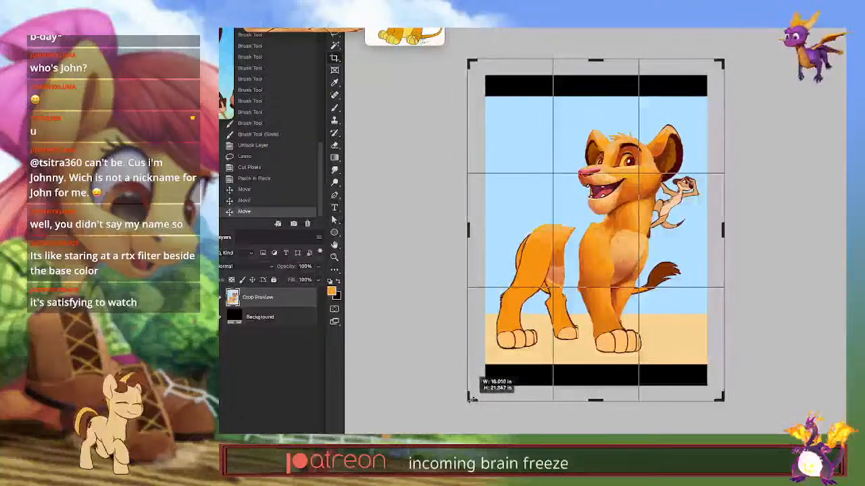
{"action": "key", "text": "Return"}
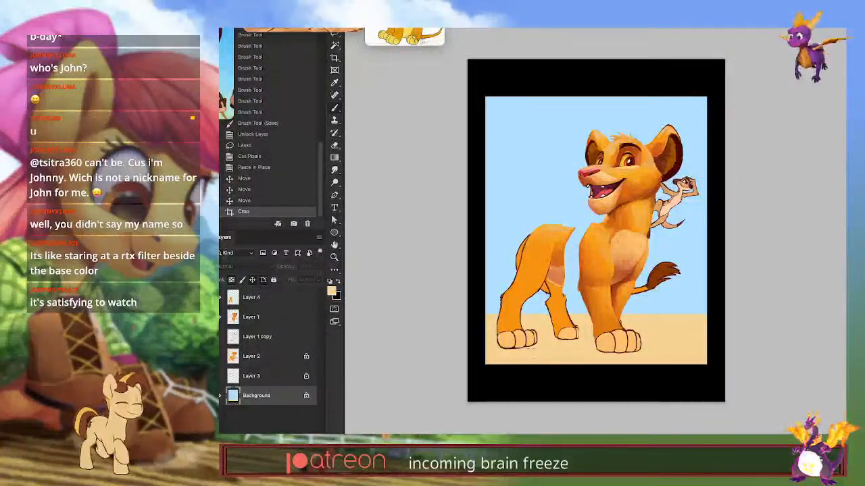
Step: Fill the extended canvas area on the Background layer with sand for the ground and light blue for the sky
{"action": "left_click_drag", "start_coordinate": [477, 318], "coordinate": [724, 401]}
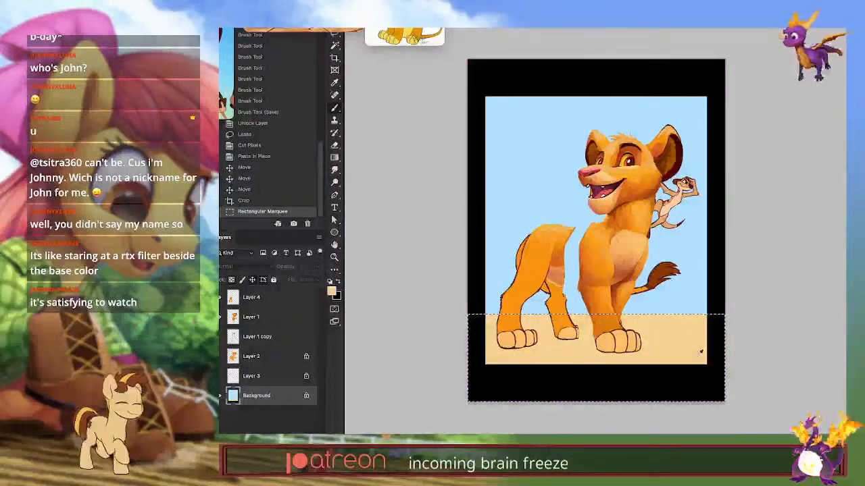
{"action": "key", "text": "alt+BackSpace"}
{"action": "key", "text": "ctrl+d"}
{"action": "left_click_drag", "start_coordinate": [468, 59], "coordinate": [761, 314]}
{"action": "key", "text": "alt+BackSpace"}
{"action": "key", "text": "ctrl+d"}
{"action": "left_click_drag", "start_coordinate": [621, 326], "coordinate": [597, 368]}
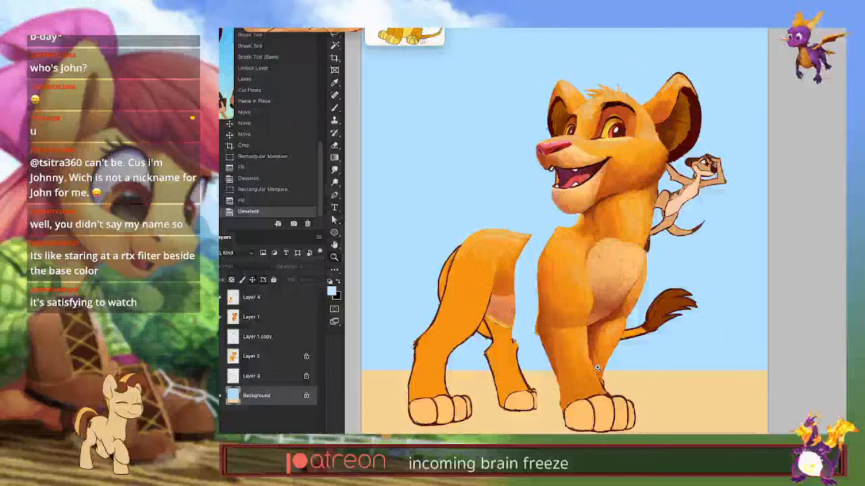
Step: Move Layer 4 below Layer 1 and add a new empty layer between them for painting
{"action": "left_click", "coordinate": [287, 321]}
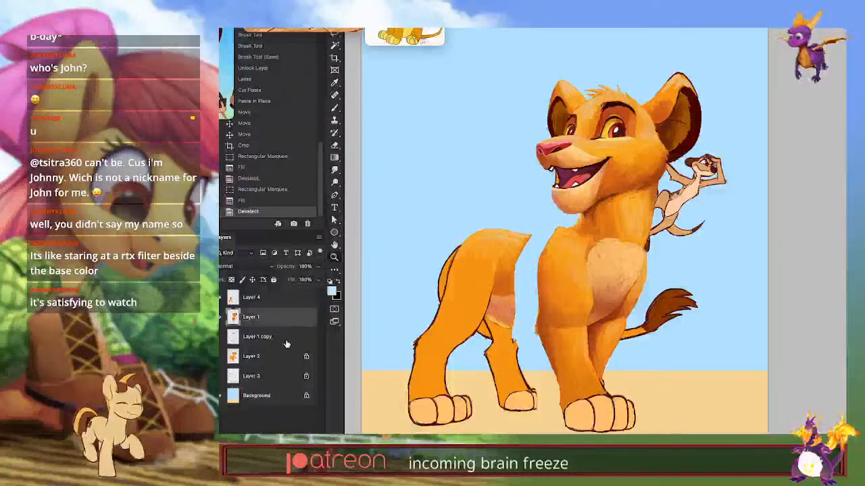
{"action": "left_click", "coordinate": [280, 339]}
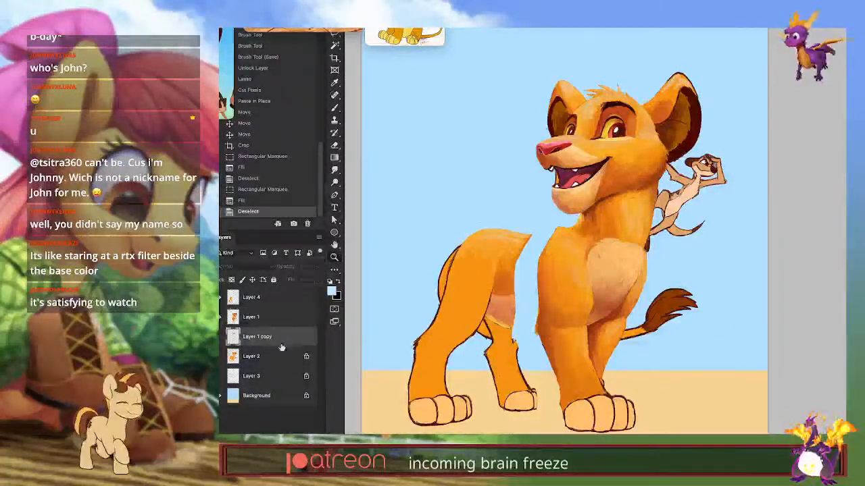
{"action": "left_click_drag", "start_coordinate": [284, 299], "coordinate": [284, 320]}
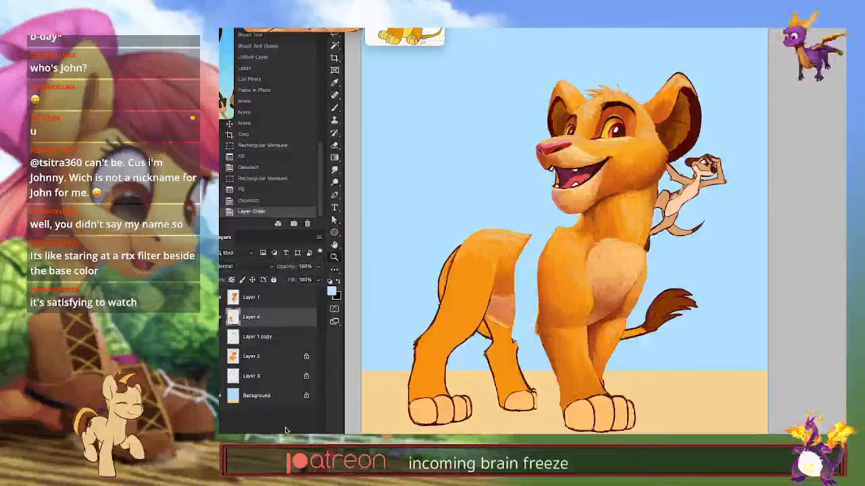
{"action": "key", "text": "b"}
{"action": "key", "text": "ctrl+shift+alt+n"}
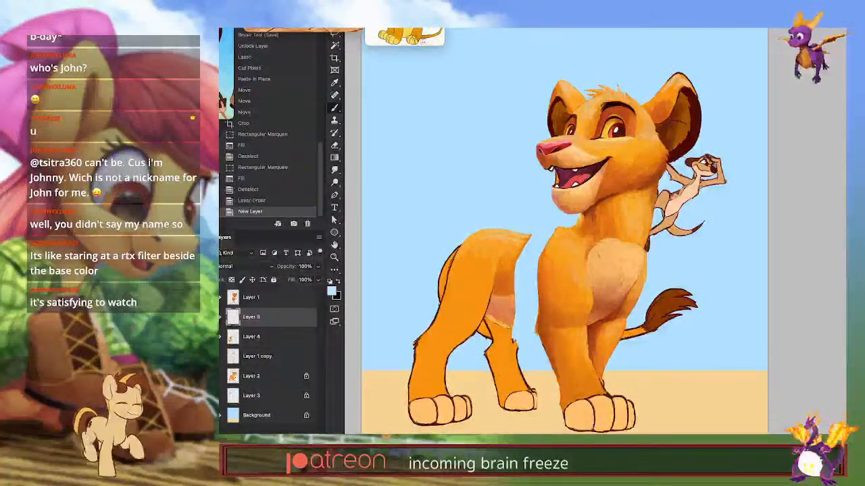
Step: Paint the back's contour across the body gap with a sampled light orange, and shift the reference image down
{"action": "left_click", "coordinate": [524, 237], "text": "alt"}
{"action": "mouse_move", "coordinate": [528, 236]}
{"action": "left_mouse_down"}
{"action": "mouse_move", "coordinate": [554, 236]}
{"action": "mouse_move", "coordinate": [581, 218]}
{"action": "left_mouse_up"}
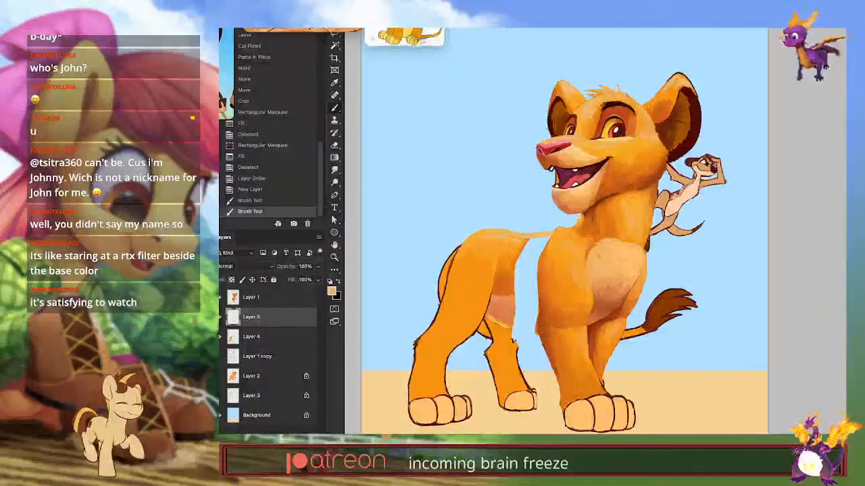
{"action": "left_click_drag", "start_coordinate": [405, 36], "coordinate": [404, 77]}
Step: Lasso the gap between shoulder and hindquarters, fill it with sampled reddish orange, and deselect
{"action": "key", "text": "l"}
{"action": "mouse_move", "coordinate": [532, 241]}
{"action": "left_mouse_down"}
{"action": "mouse_move", "coordinate": [514, 333]}
{"action": "mouse_move", "coordinate": [550, 323]}
{"action": "mouse_move", "coordinate": [565, 280]}
{"action": "mouse_move", "coordinate": [560, 239]}
{"action": "mouse_move", "coordinate": [534, 237]}
{"action": "left_mouse_up"}
{"action": "key", "text": "b"}
{"action": "left_click", "coordinate": [545, 278], "text": "alt"}
{"action": "key", "text": "alt+BackSpace"}
{"action": "key", "text": "super+d"}
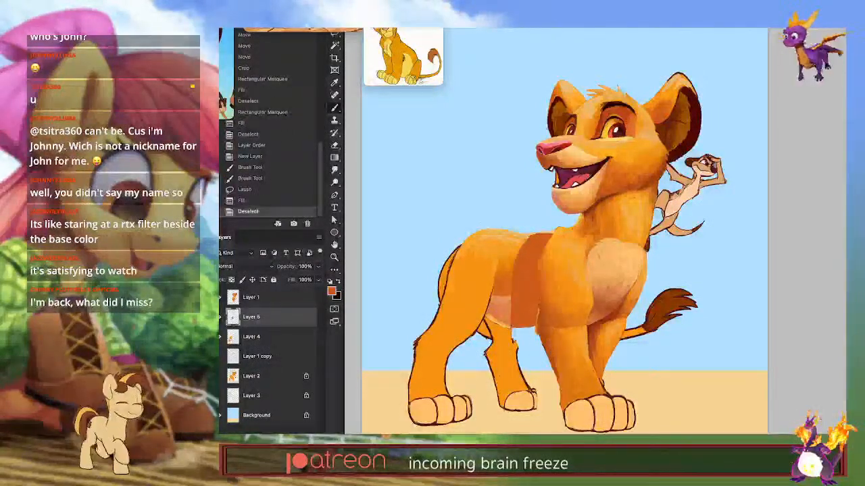
Step: Brush the belly's lower edge from the hindquarters toward the filled body section, sampling tones near the belly
{"action": "mouse_move", "coordinate": [512, 329]}
{"action": "left_mouse_down"}
{"action": "mouse_move", "coordinate": [535, 327]}
{"action": "mouse_move", "coordinate": [498, 317]}
{"action": "mouse_move", "coordinate": [511, 325]}
{"action": "left_mouse_up"}
{"action": "key", "text": "super+z"}
{"action": "left_click", "coordinate": [494, 321], "text": "alt"}
{"action": "left_click", "coordinate": [493, 311], "text": "alt"}
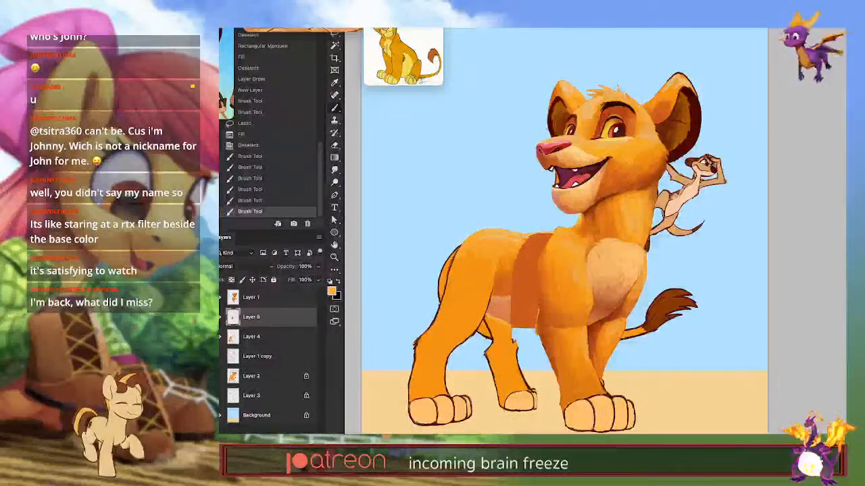
Step: Blend the seam between the hindquarters and the filled body section with sampled flank and belly tones
{"action": "left_click", "coordinate": [502, 274], "text": "alt"}
{"action": "left_click_drag", "start_coordinate": [495, 290], "coordinate": [508, 282]}
{"action": "mouse_move", "coordinate": [493, 294]}
{"action": "left_mouse_down"}
{"action": "mouse_move", "coordinate": [508, 290]}
{"action": "mouse_move", "coordinate": [510, 280]}
{"action": "mouse_move", "coordinate": [508, 303]}
{"action": "left_mouse_up"}
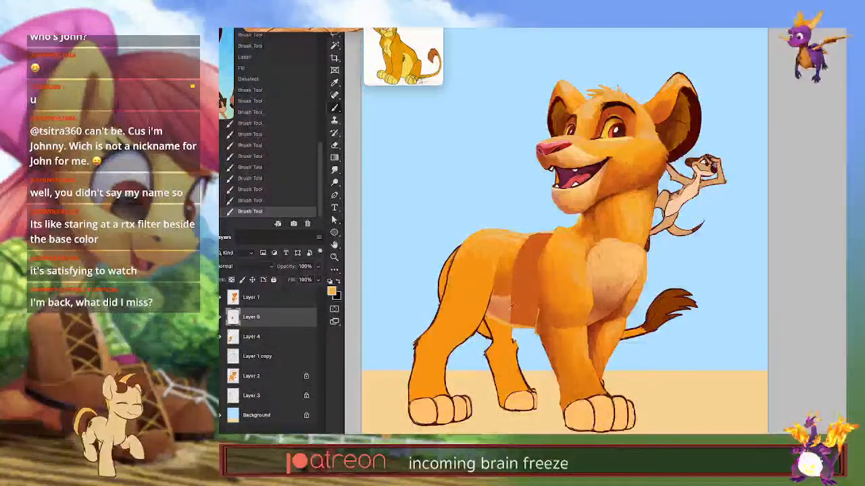
{"action": "left_click", "coordinate": [514, 316], "text": "alt"}
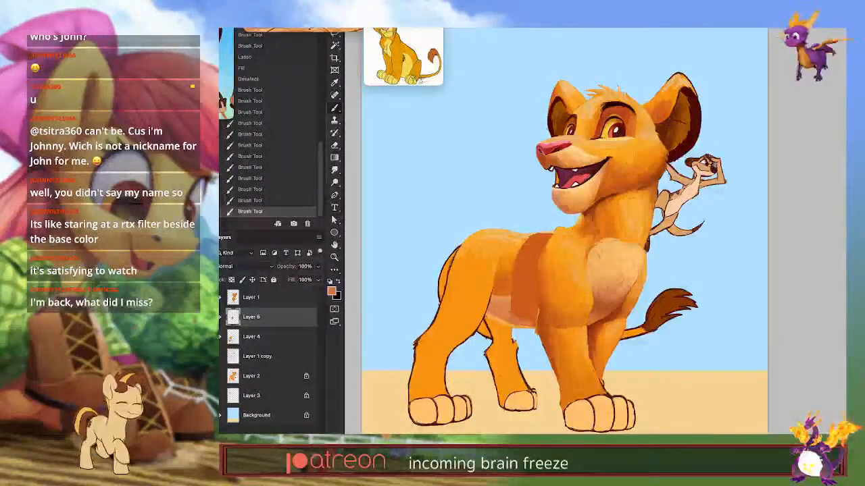
{"action": "left_click_drag", "start_coordinate": [516, 276], "coordinate": [512, 313]}
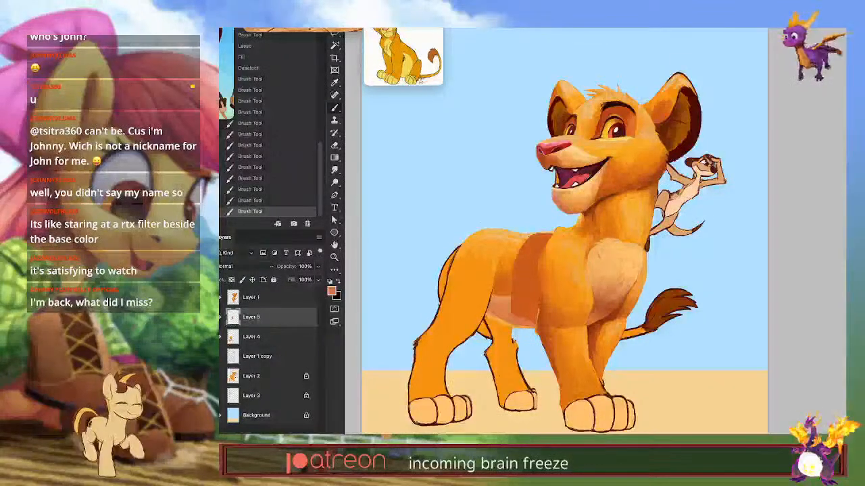
{"action": "left_click", "coordinate": [519, 283], "text": "alt"}
{"action": "left_click_drag", "start_coordinate": [519, 281], "coordinate": [512, 289]}
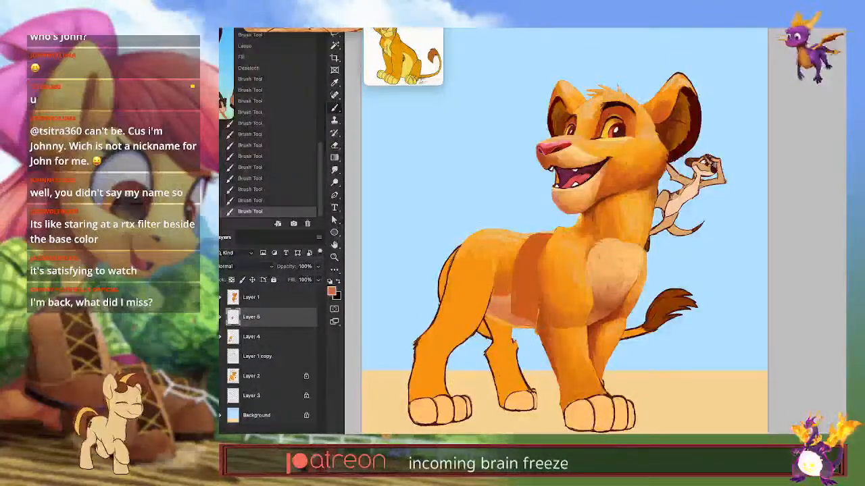
Step: Paint the upper back and flank of the filled section with sampled lighter oranges to blend it into the hindquarters
{"action": "left_click", "coordinate": [512, 263], "text": "alt"}
{"action": "left_click_drag", "start_coordinate": [530, 237], "coordinate": [525, 244]}
{"action": "left_click", "coordinate": [520, 245], "text": "alt"}
{"action": "mouse_move", "coordinate": [527, 237]}
{"action": "left_mouse_down"}
{"action": "mouse_move", "coordinate": [522, 251]}
{"action": "mouse_move", "coordinate": [551, 233]}
{"action": "mouse_move", "coordinate": [521, 249]}
{"action": "mouse_move", "coordinate": [536, 251]}
{"action": "mouse_move", "coordinate": [530, 255]}
{"action": "mouse_move", "coordinate": [511, 258]}
{"action": "mouse_move", "coordinate": [537, 256]}
{"action": "left_mouse_up"}
{"action": "left_click", "coordinate": [532, 233], "text": "alt"}
{"action": "left_click", "coordinate": [529, 237], "text": "alt"}
{"action": "left_click", "coordinate": [510, 254], "text": "alt"}
{"action": "left_click", "coordinate": [512, 278], "text": "alt"}
{"action": "left_click", "coordinate": [513, 277], "text": "alt"}
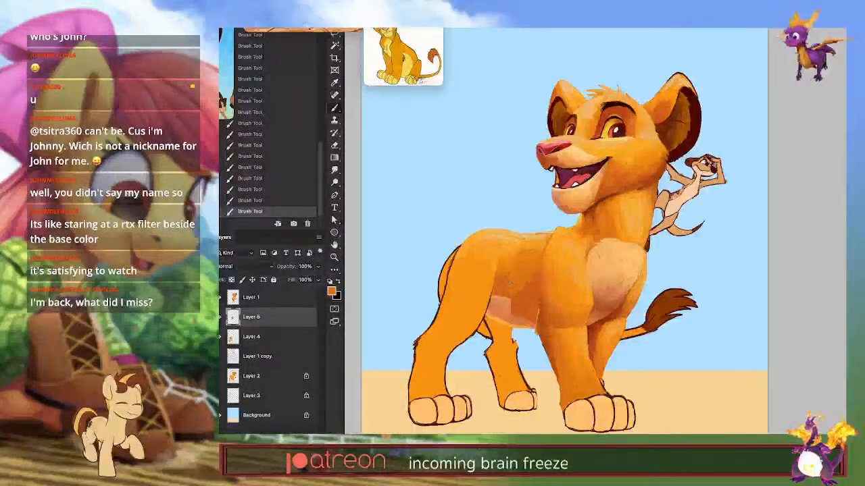
{"action": "left_click", "coordinate": [515, 287], "text": "alt"}
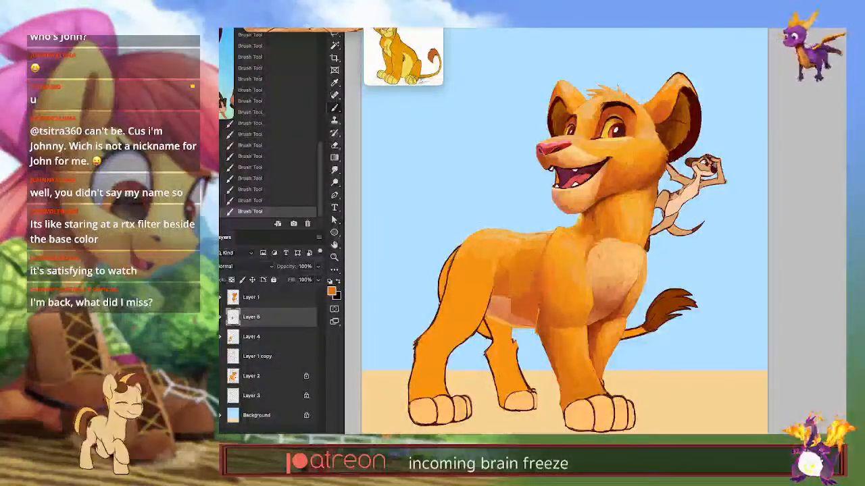
{"action": "left_click", "coordinate": [510, 264], "text": "alt"}
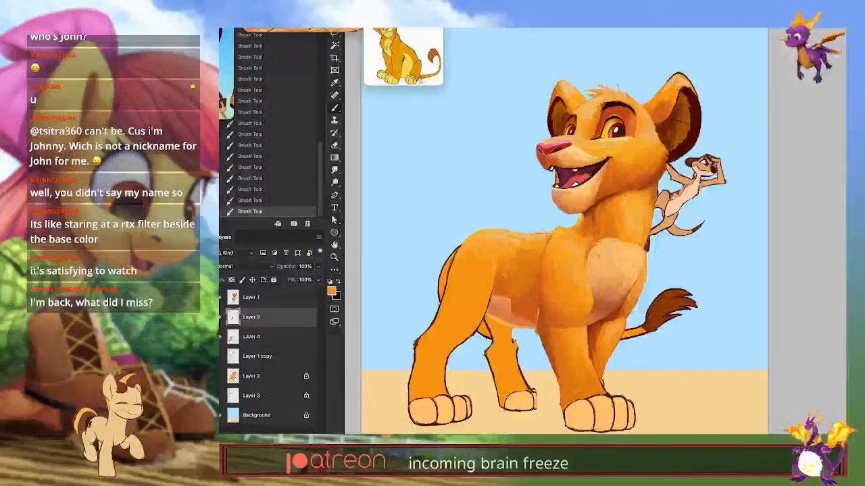
Step: Extend the pale belly patch across the filled section to the front leg with sampled belly tones
{"action": "left_click", "coordinate": [504, 299], "text": "alt"}
{"action": "mouse_move", "coordinate": [501, 300]}
{"action": "left_mouse_down"}
{"action": "mouse_move", "coordinate": [534, 300]}
{"action": "mouse_move", "coordinate": [513, 303]}
{"action": "mouse_move", "coordinate": [532, 308]}
{"action": "left_mouse_up"}
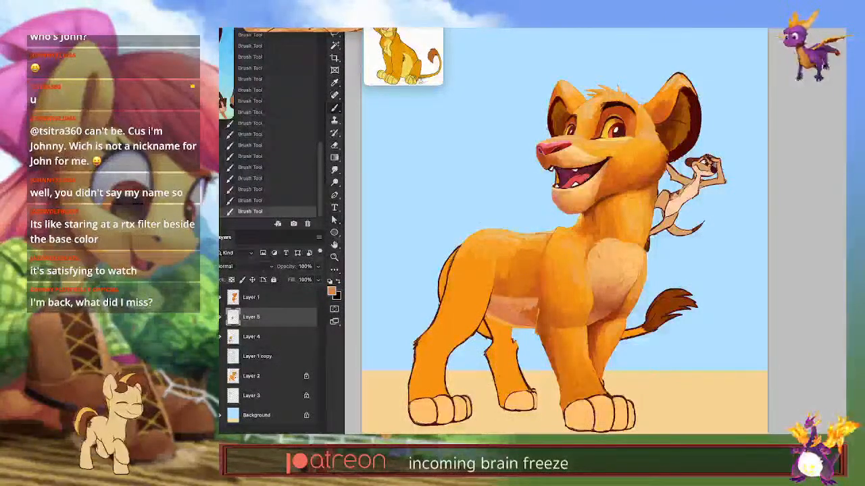
{"action": "left_click", "coordinate": [527, 309], "text": "alt"}
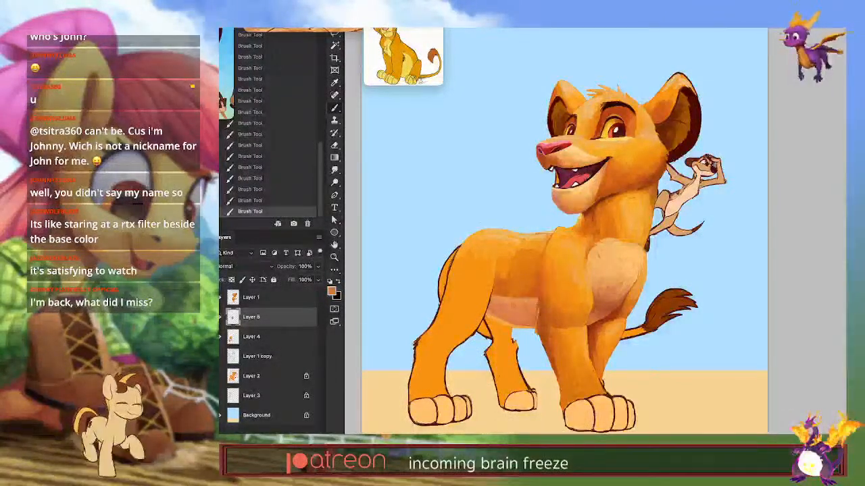
{"action": "left_click", "coordinate": [526, 297], "text": "alt"}
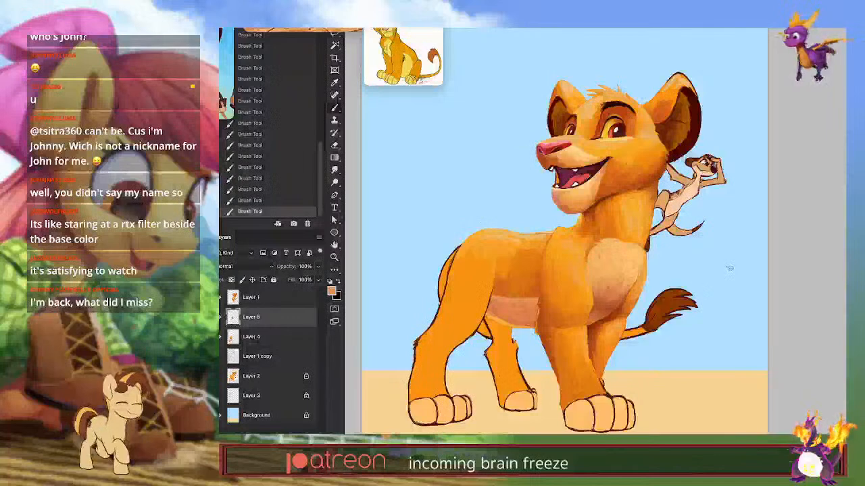
Step: Merge the patch layer down into Layer 4 and erase the outer edges along the back, rump and far hind leg
{"action": "key", "text": "e"}
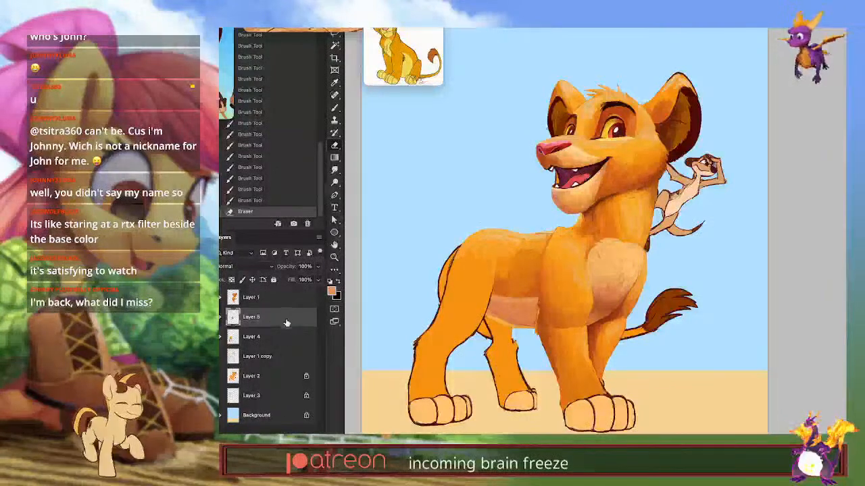
{"action": "key", "text": "ctrl+e"}
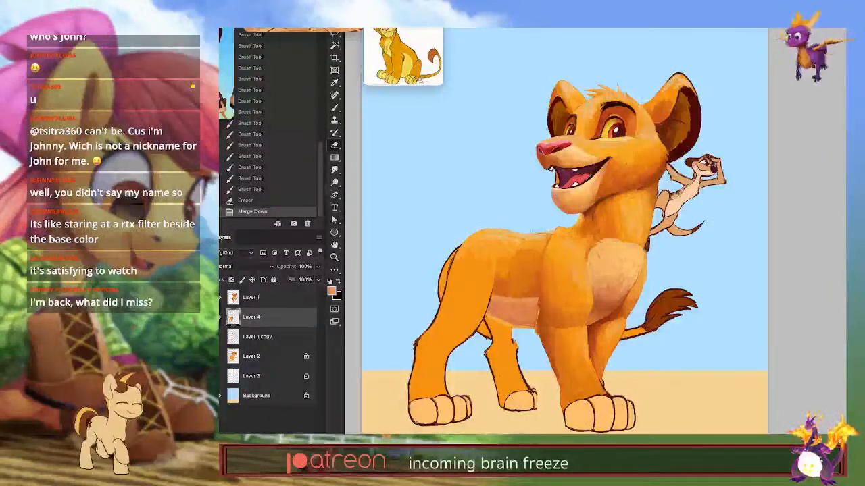
{"action": "mouse_move", "coordinate": [465, 240]}
{"action": "left_mouse_down"}
{"action": "mouse_move", "coordinate": [496, 229]}
{"action": "mouse_move", "coordinate": [546, 230]}
{"action": "left_mouse_up"}
{"action": "left_click_drag", "start_coordinate": [488, 233], "coordinate": [505, 231]}
{"action": "mouse_move", "coordinate": [513, 231]}
{"action": "left_mouse_down"}
{"action": "mouse_move", "coordinate": [549, 230]}
{"action": "mouse_move", "coordinate": [471, 237]}
{"action": "mouse_move", "coordinate": [445, 263]}
{"action": "mouse_move", "coordinate": [457, 248]}
{"action": "mouse_move", "coordinate": [452, 255]}
{"action": "left_mouse_up"}
{"action": "key", "text": "ctrl+z"}
{"action": "left_click_drag", "start_coordinate": [528, 236], "coordinate": [474, 238]}
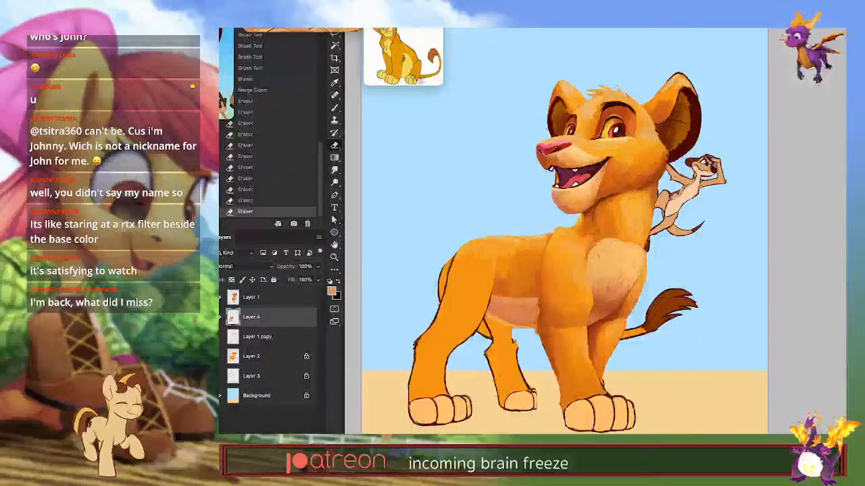
{"action": "left_click_drag", "start_coordinate": [440, 281], "coordinate": [437, 298]}
{"action": "left_click_drag", "start_coordinate": [486, 339], "coordinate": [496, 373]}
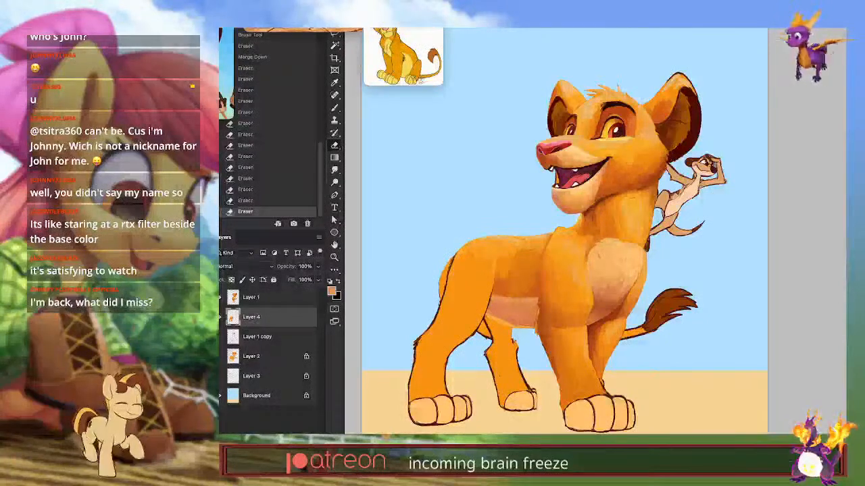
Step: Lock Layer 4's transparent pixels and paint over the top of the back and rump with sampled light orange
{"action": "left_click", "coordinate": [230, 281]}
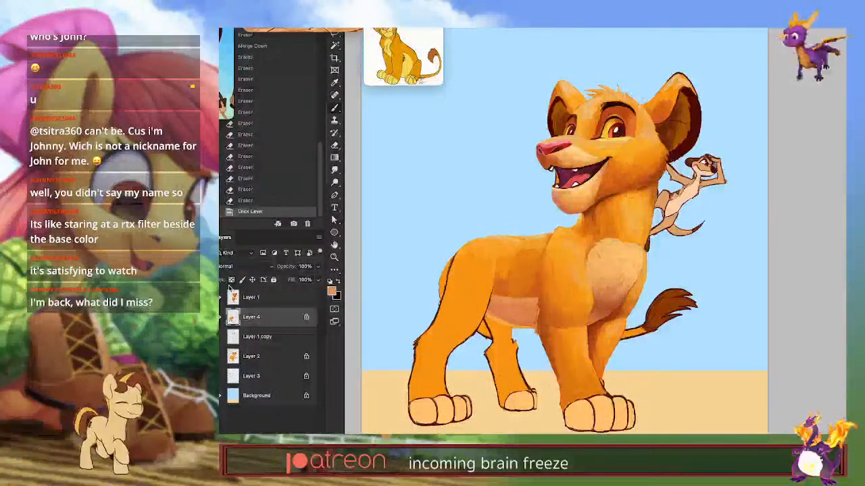
{"action": "left_click", "coordinate": [507, 240], "text": "alt"}
{"action": "left_click_drag", "start_coordinate": [519, 237], "coordinate": [509, 237]}
{"action": "left_click_drag", "start_coordinate": [513, 237], "coordinate": [498, 237]}
{"action": "left_click_drag", "start_coordinate": [503, 236], "coordinate": [495, 236]}
{"action": "left_click_drag", "start_coordinate": [500, 236], "coordinate": [481, 238]}
{"action": "left_click_drag", "start_coordinate": [485, 237], "coordinate": [471, 242]}
{"action": "mouse_move", "coordinate": [476, 241]}
{"action": "left_mouse_down"}
{"action": "mouse_move", "coordinate": [468, 246]}
{"action": "mouse_move", "coordinate": [492, 273]}
{"action": "mouse_move", "coordinate": [471, 257]}
{"action": "left_mouse_up"}
{"action": "left_click", "coordinate": [499, 254], "text": "alt"}
{"action": "left_click_drag", "start_coordinate": [477, 249], "coordinate": [467, 259]}
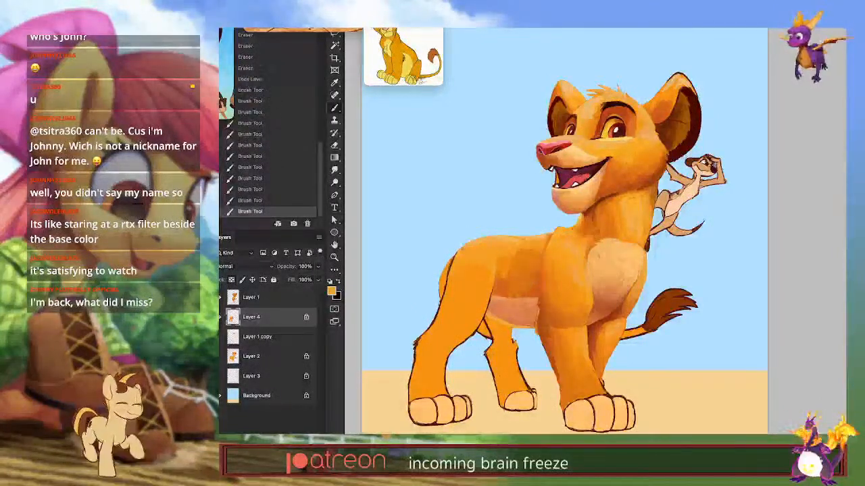
Step: Unlock Layer 4, lasso the missing toe area of the far hind paw, fill it with the paw colour, and deselect
{"action": "key", "text": "z"}
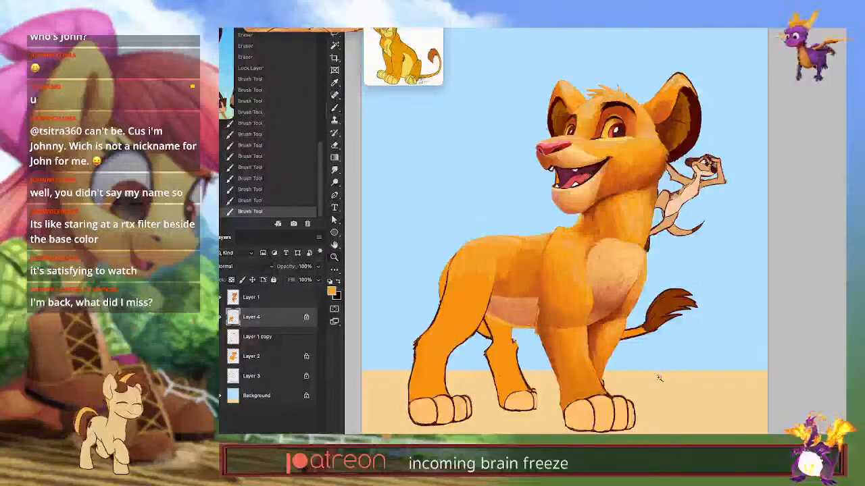
{"action": "left_click", "coordinate": [661, 384]}
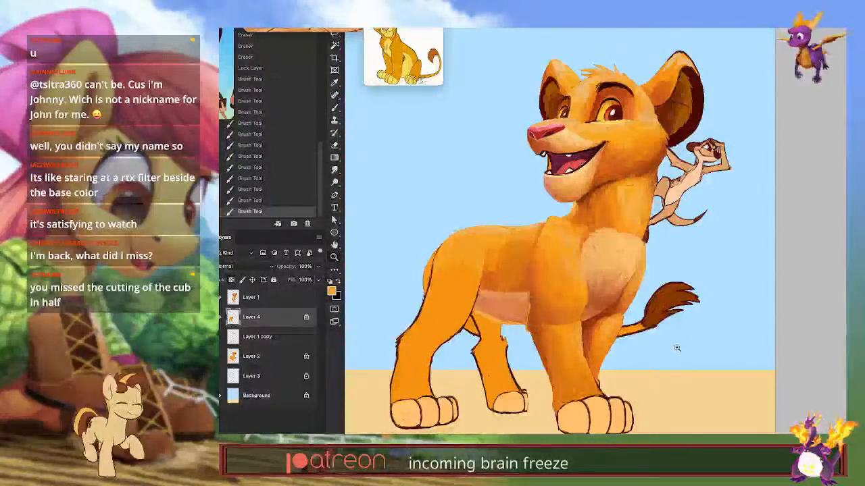
{"action": "key", "text": "ctrl+slash"}
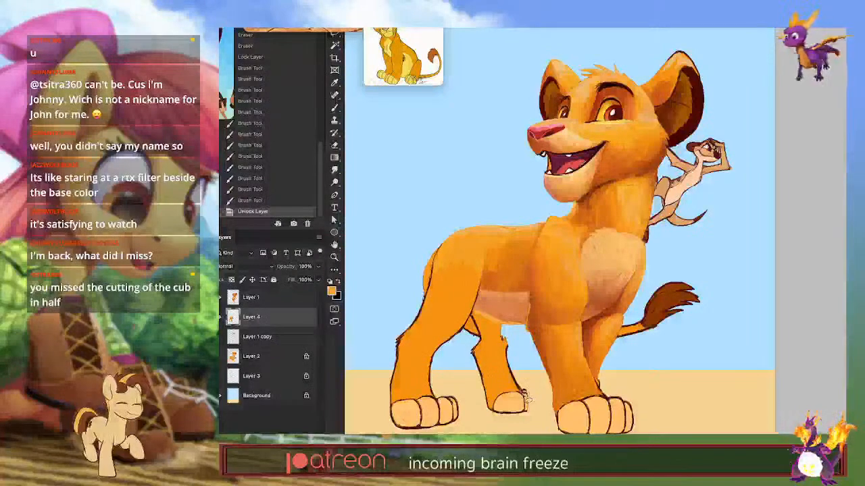
{"action": "mouse_move", "coordinate": [527, 397]}
{"action": "left_mouse_down"}
{"action": "mouse_move", "coordinate": [531, 410]}
{"action": "mouse_move", "coordinate": [537, 400]}
{"action": "mouse_move", "coordinate": [536, 410]}
{"action": "mouse_move", "coordinate": [526, 411]}
{"action": "left_mouse_up"}
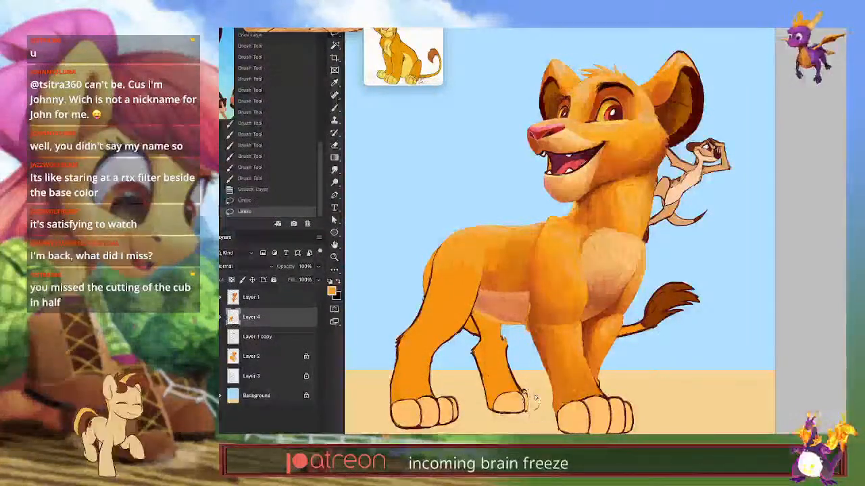
{"action": "key", "text": "ctrl+d"}
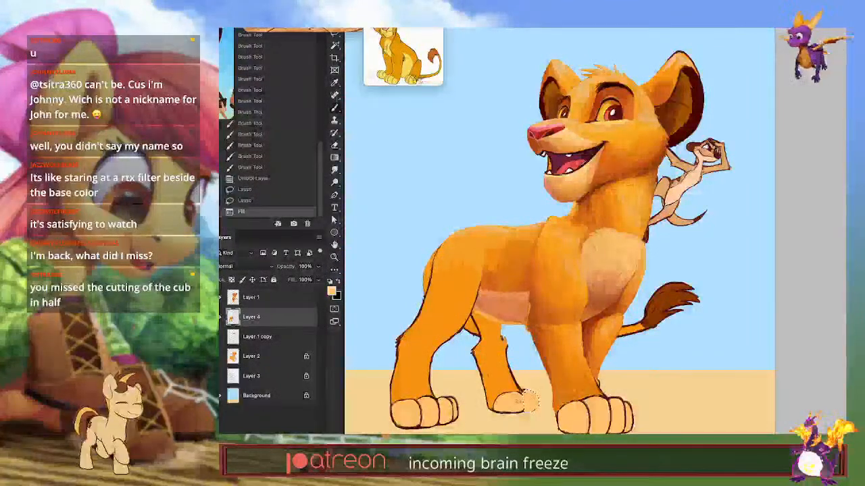
Step: Erase the excess around the far hind paw and outline its added toes in the sampled dark brown
{"action": "left_click_drag", "start_coordinate": [519, 399], "coordinate": [523, 391]}
{"action": "key", "text": "b"}
{"action": "left_click", "coordinate": [515, 381], "text": "alt"}
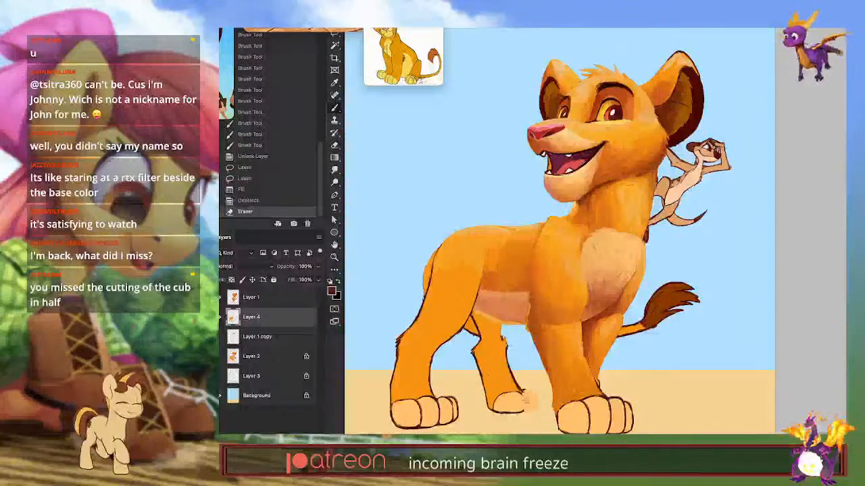
{"action": "left_click_drag", "start_coordinate": [523, 391], "coordinate": [533, 409]}
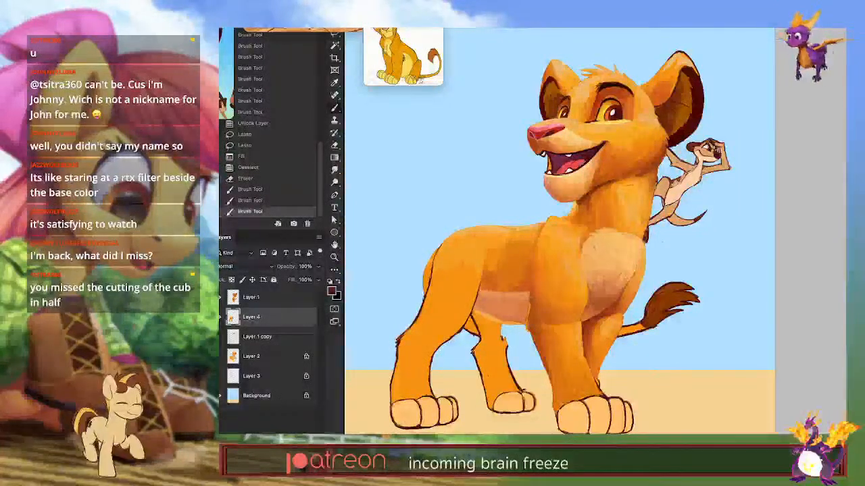
{"action": "left_click_drag", "start_coordinate": [533, 390], "coordinate": [535, 409]}
{"action": "key", "text": "e"}
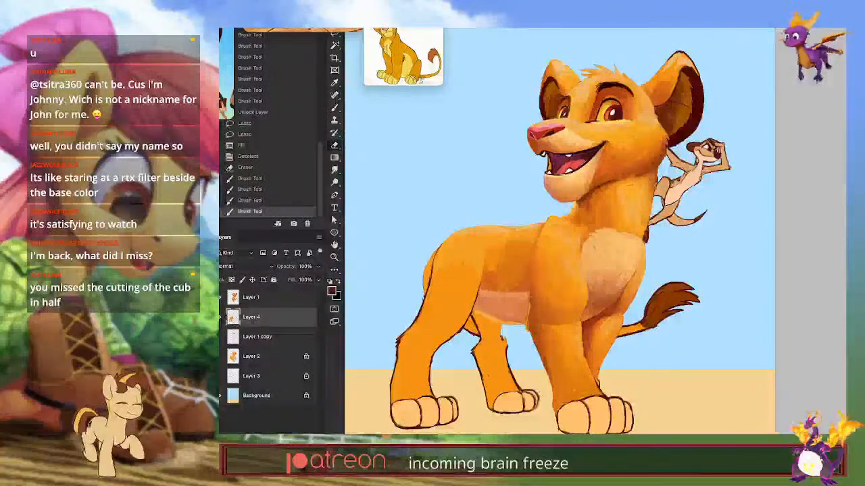
Step: Erase stray paint behind the lion cub's front leg and brush sampled light orange where the leg meets the chest
{"action": "left_click_drag", "start_coordinate": [537, 391], "coordinate": [536, 410]}
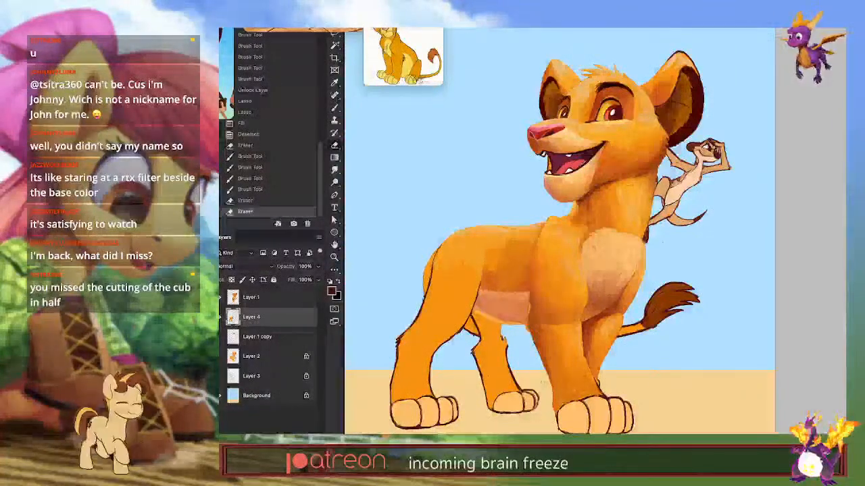
{"action": "key", "text": "b"}
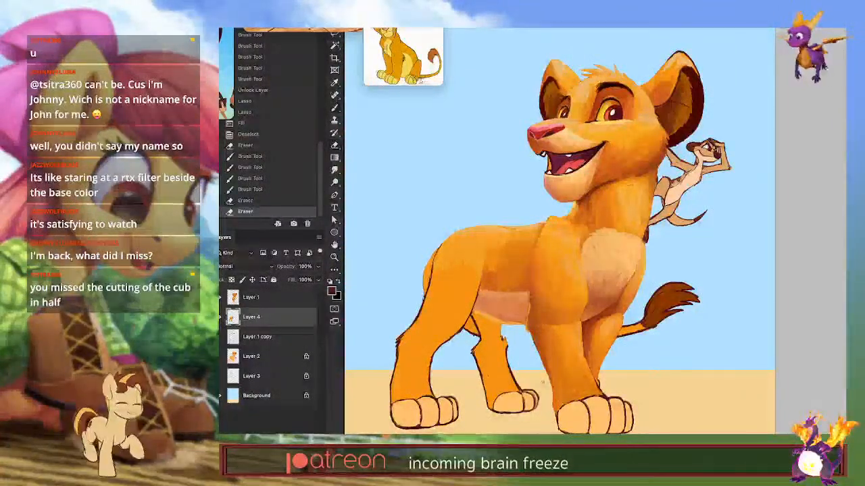
{"action": "left_click", "coordinate": [587, 285], "text": "alt"}
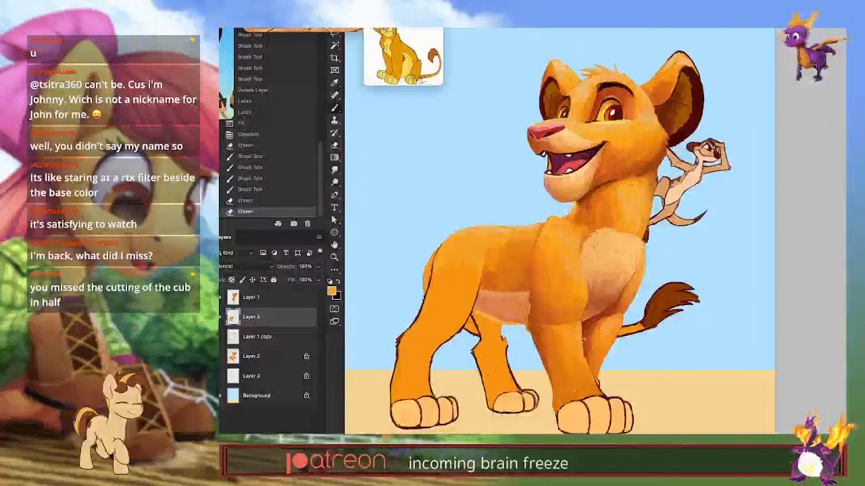
{"action": "left_click_drag", "start_coordinate": [579, 302], "coordinate": [584, 321]}
{"action": "left_click_drag", "start_coordinate": [581, 305], "coordinate": [584, 325]}
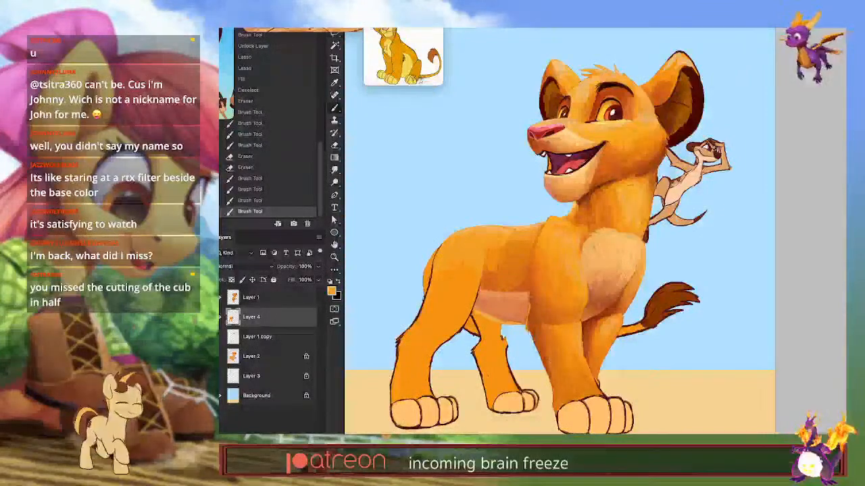
Step: Merge Layer 1 down into Layer 4
{"action": "left_click", "coordinate": [292, 303]}
{"action": "key", "text": "ctrl+e"}
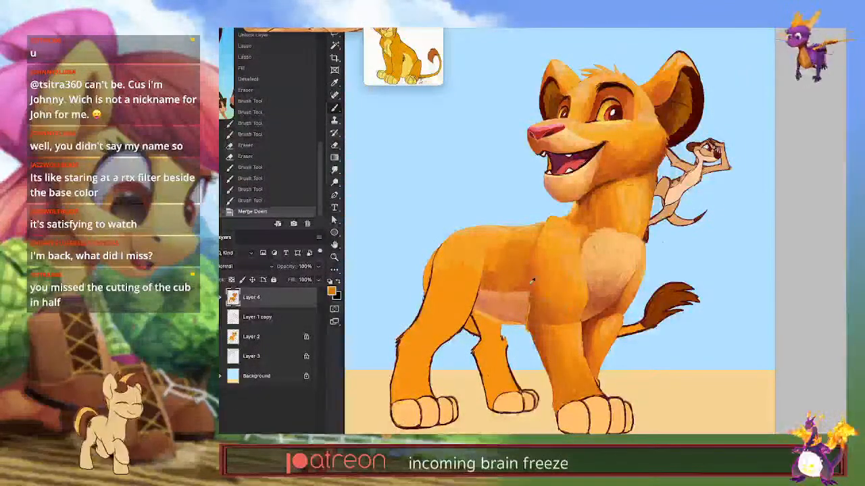
Step: Paint orange over the dark outline along the back of the near hind leg and around its hock on Layer 4
{"action": "mouse_move", "coordinate": [424, 304]}
{"action": "left_mouse_down"}
{"action": "mouse_move", "coordinate": [431, 275]}
{"action": "mouse_move", "coordinate": [414, 321]}
{"action": "left_mouse_up"}
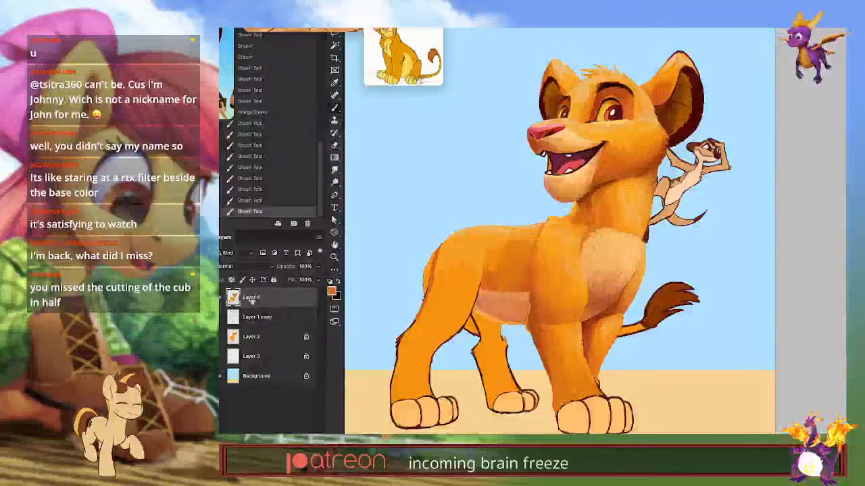
{"action": "left_click_drag", "start_coordinate": [419, 315], "coordinate": [409, 327]}
{"action": "left_click_drag", "start_coordinate": [414, 320], "coordinate": [402, 334]}
{"action": "left_click_drag", "start_coordinate": [415, 323], "coordinate": [398, 339]}
{"action": "left_click_drag", "start_coordinate": [403, 334], "coordinate": [396, 348]}
{"action": "left_click_drag", "start_coordinate": [399, 342], "coordinate": [395, 359]}
{"action": "left_click_drag", "start_coordinate": [396, 351], "coordinate": [393, 372]}
{"action": "left_click_drag", "start_coordinate": [394, 367], "coordinate": [391, 392]}
{"action": "left_click_drag", "start_coordinate": [453, 337], "coordinate": [435, 348]}
{"action": "left_click_drag", "start_coordinate": [443, 340], "coordinate": [423, 350]}
{"action": "mouse_move", "coordinate": [431, 338]}
{"action": "left_mouse_down"}
{"action": "mouse_move", "coordinate": [419, 348]}
{"action": "mouse_move", "coordinate": [418, 334]}
{"action": "left_mouse_up"}
{"action": "left_click_drag", "start_coordinate": [423, 342], "coordinate": [414, 325]}
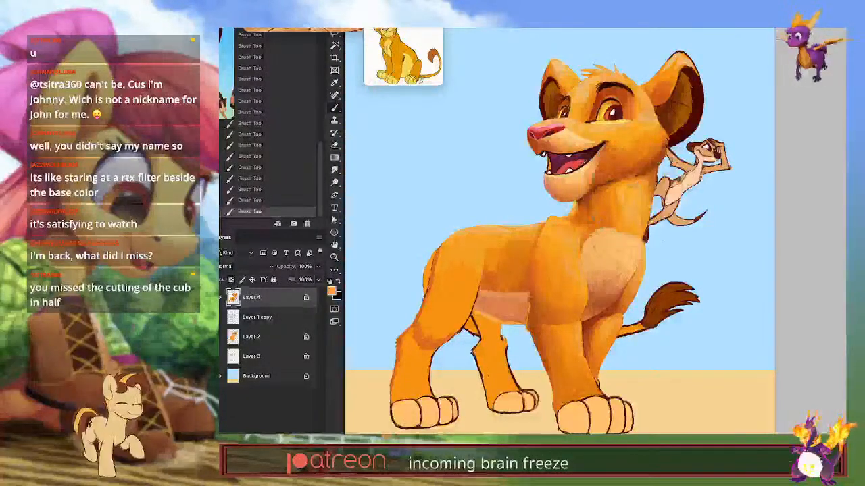
Step: Shade and blend the near hind thigh with orange tones sampled from the cub's body
{"action": "left_click", "coordinate": [423, 323], "text": "alt"}
{"action": "mouse_move", "coordinate": [422, 315]}
{"action": "left_mouse_down"}
{"action": "mouse_move", "coordinate": [427, 333]}
{"action": "mouse_move", "coordinate": [441, 337]}
{"action": "mouse_move", "coordinate": [481, 275]}
{"action": "left_mouse_up"}
{"action": "left_click_drag", "start_coordinate": [463, 310], "coordinate": [457, 322]}
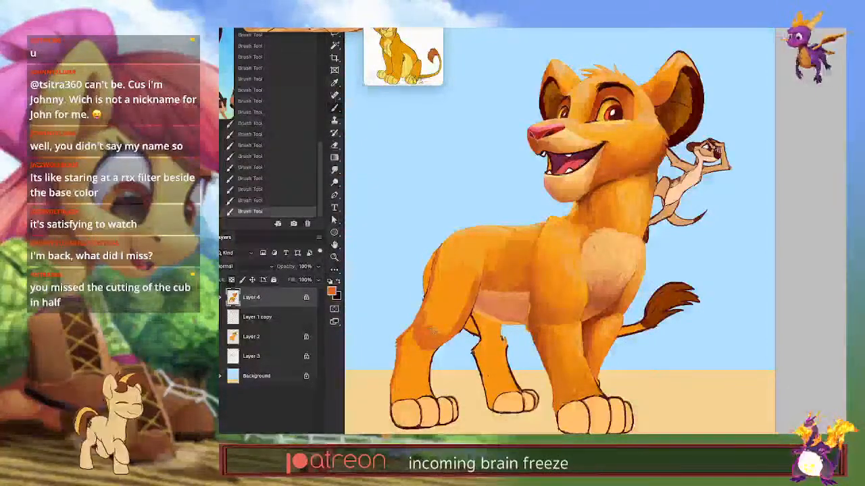
{"action": "left_click", "coordinate": [427, 315], "text": "alt"}
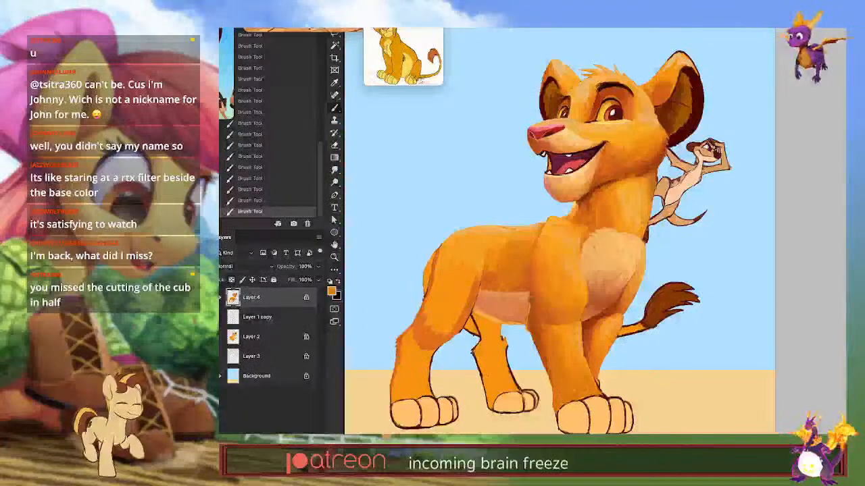
{"action": "mouse_move", "coordinate": [428, 317]}
{"action": "left_mouse_down"}
{"action": "mouse_move", "coordinate": [449, 335]}
{"action": "mouse_move", "coordinate": [438, 318]}
{"action": "left_mouse_up"}
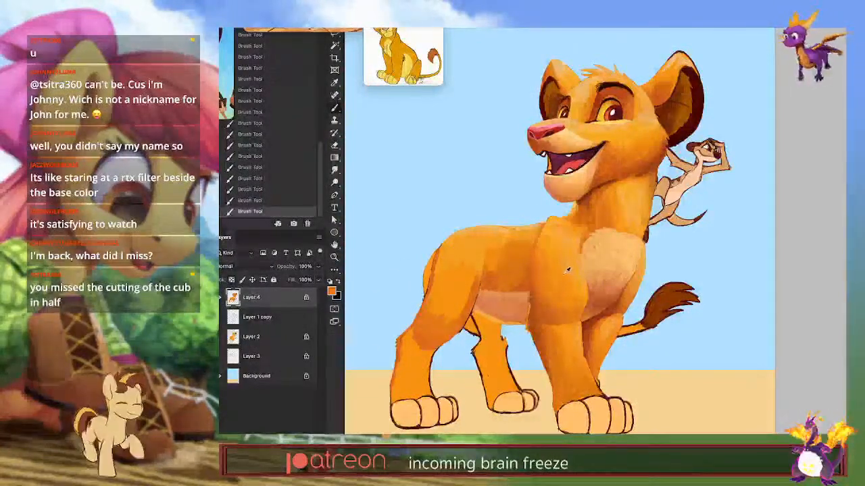
{"action": "left_click", "coordinate": [468, 314], "text": "alt"}
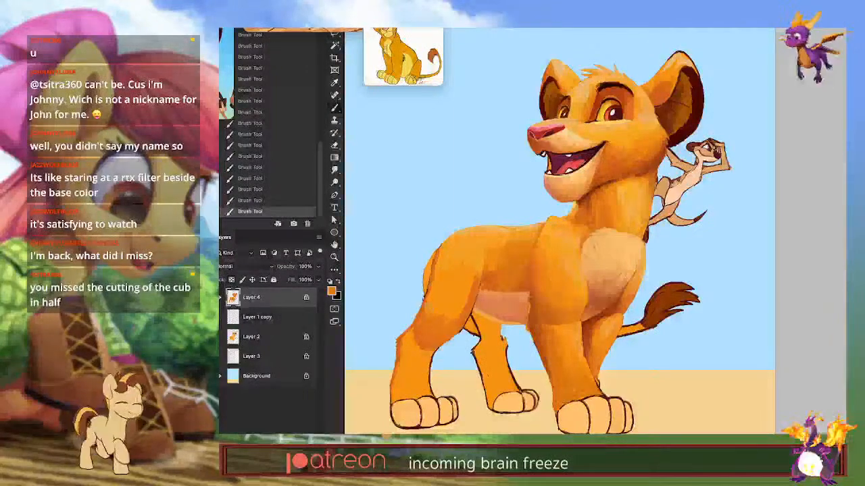
{"action": "mouse_move", "coordinate": [427, 301]}
{"action": "left_mouse_down"}
{"action": "mouse_move", "coordinate": [459, 312]}
{"action": "mouse_move", "coordinate": [437, 298]}
{"action": "left_mouse_up"}
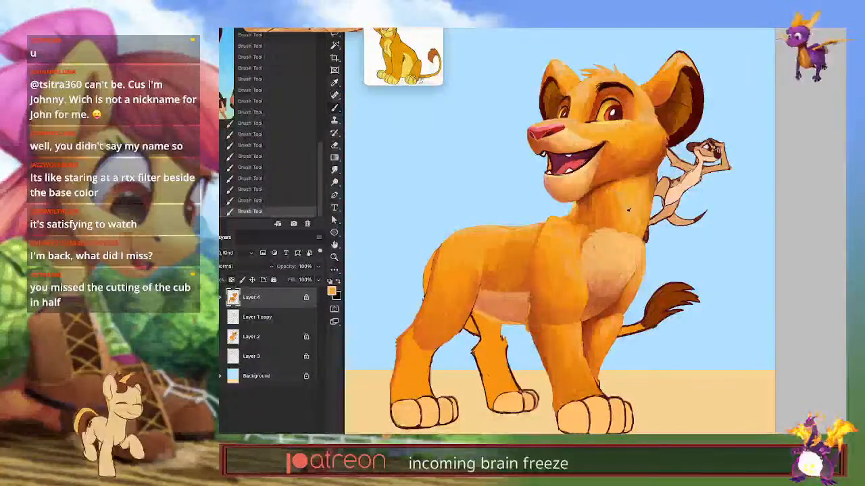
{"action": "left_click", "coordinate": [586, 173], "text": "alt"}
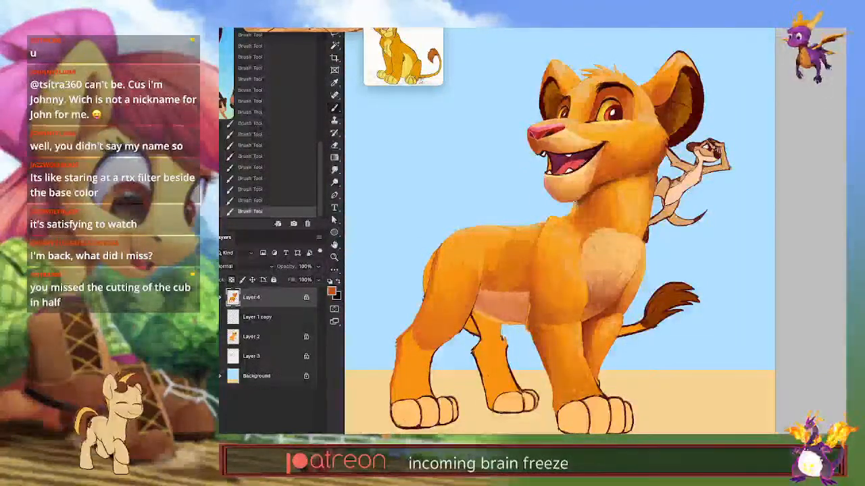
Step: Erase the rough edge along the cub's back behind the shoulder with Layer 4's transparency unlocked, and relock it
{"action": "key", "text": "e"}
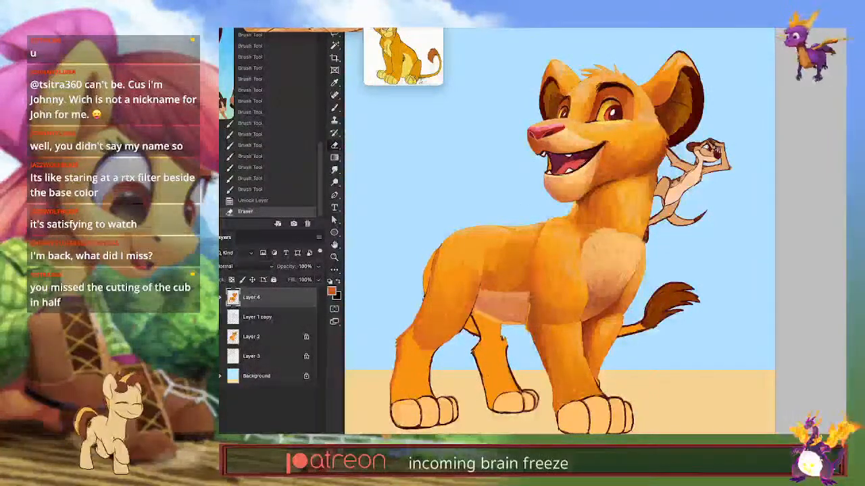
{"action": "key", "text": "ctrl+z"}
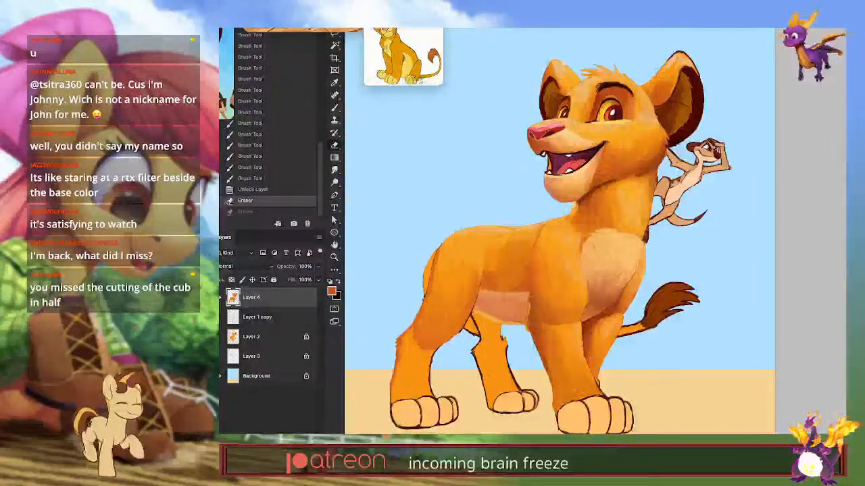
{"action": "left_click_drag", "start_coordinate": [534, 223], "coordinate": [508, 228]}
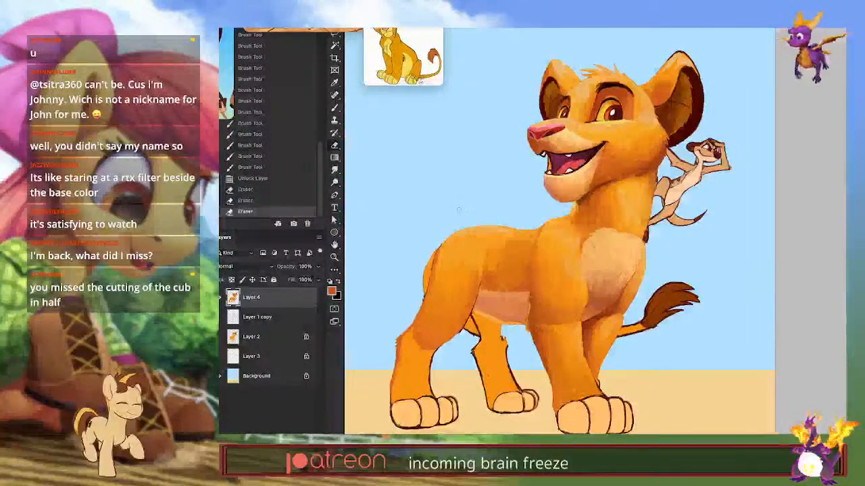
{"action": "left_click", "coordinate": [231, 280]}
{"action": "key", "text": "b"}
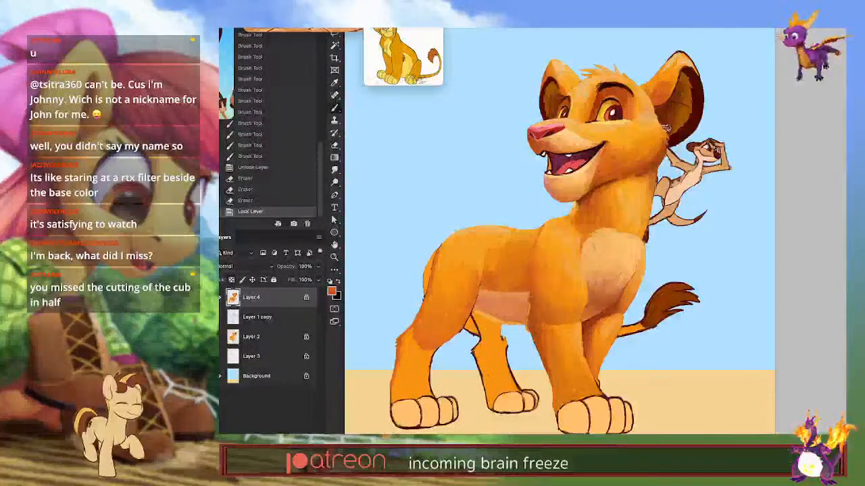
Step: Brush sampled light orange down the back edge of the neck and deepen the crease between thigh and flank
{"action": "left_click", "coordinate": [645, 203], "text": "alt"}
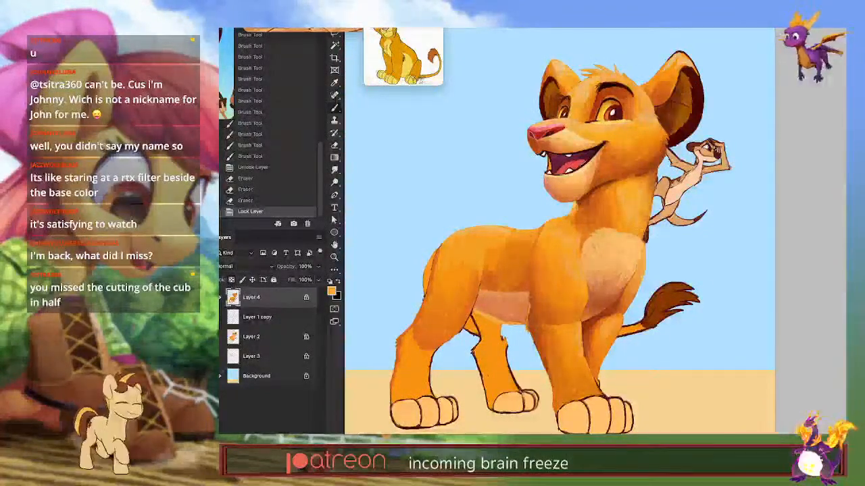
{"action": "left_click_drag", "start_coordinate": [647, 203], "coordinate": [650, 223]}
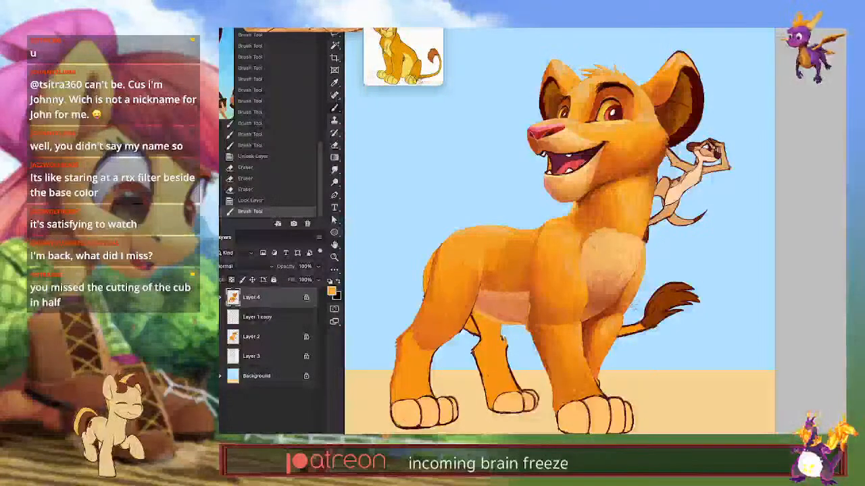
{"action": "left_click", "coordinate": [485, 287], "text": "alt"}
{"action": "left_click", "coordinate": [478, 283], "text": "alt"}
{"action": "left_click_drag", "start_coordinate": [478, 270], "coordinate": [476, 290]}
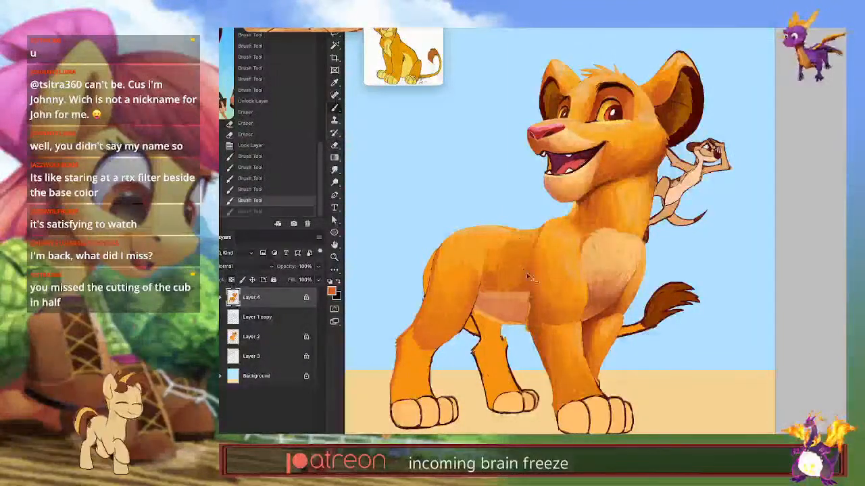
Step: Compare the body shading with and without the last four brush strokes
{"action": "key", "text": "ctrl+z"}
{"action": "key", "text": "ctrl+z"}
{"action": "key", "text": "ctrl+z"}
{"action": "key", "text": "ctrl+z"}
{"action": "key", "text": "ctrl+shift+z"}
{"action": "key", "text": "ctrl+shift+z"}
{"action": "key", "text": "ctrl+shift+z"}
{"action": "key", "text": "ctrl+shift+z"}
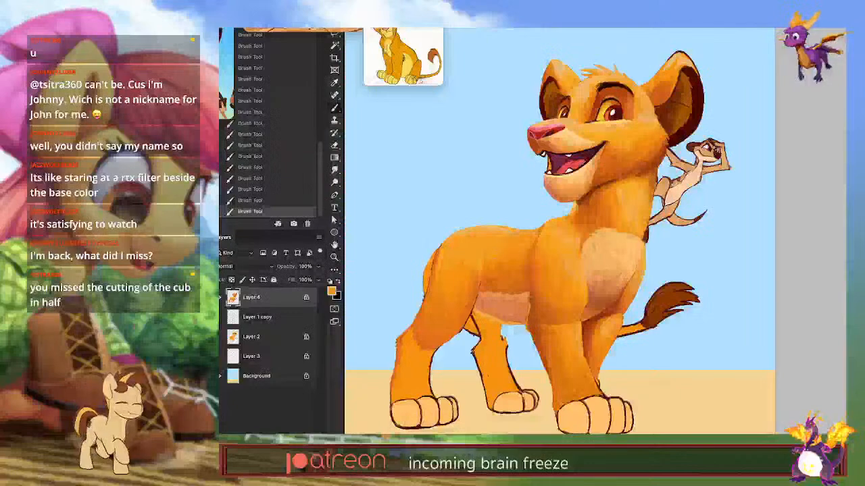
Step: Darken the near hind leg around the hock and blend the flank beside the thigh using sampled orange and brown tones
{"action": "left_click", "coordinate": [518, 250], "text": "alt"}
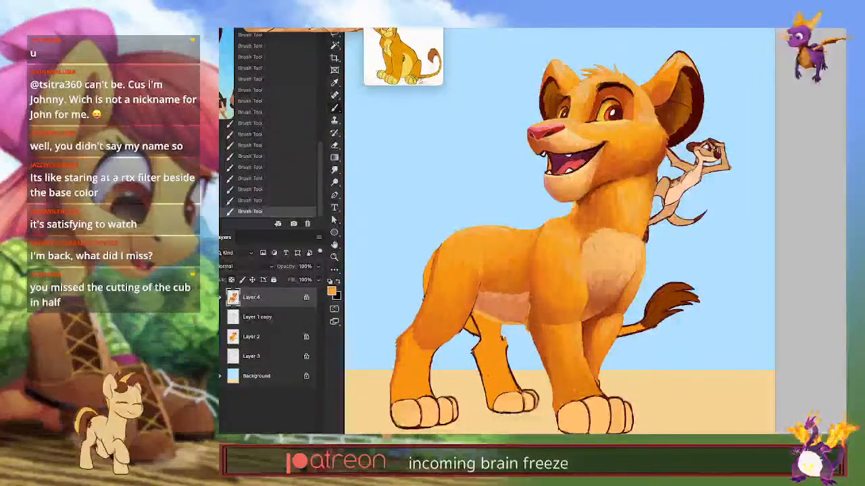
{"action": "left_click", "coordinate": [594, 198], "text": "alt"}
{"action": "key", "text": "p"}
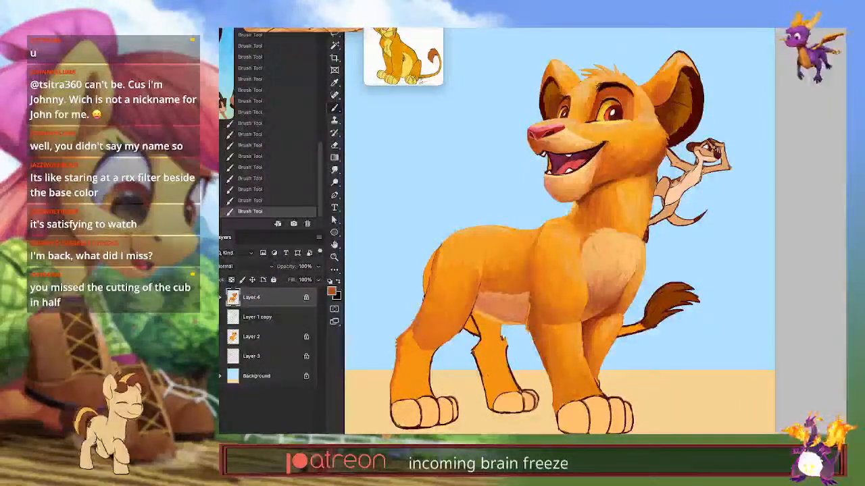
{"action": "mouse_move", "coordinate": [408, 333]}
{"action": "left_mouse_down"}
{"action": "mouse_move", "coordinate": [421, 346]}
{"action": "mouse_move", "coordinate": [443, 342]}
{"action": "left_mouse_up"}
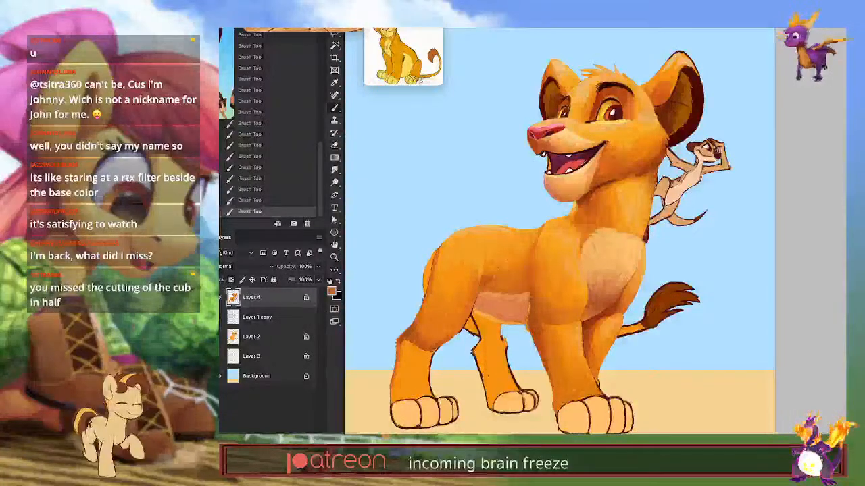
{"action": "key", "text": "ctrl+z"}
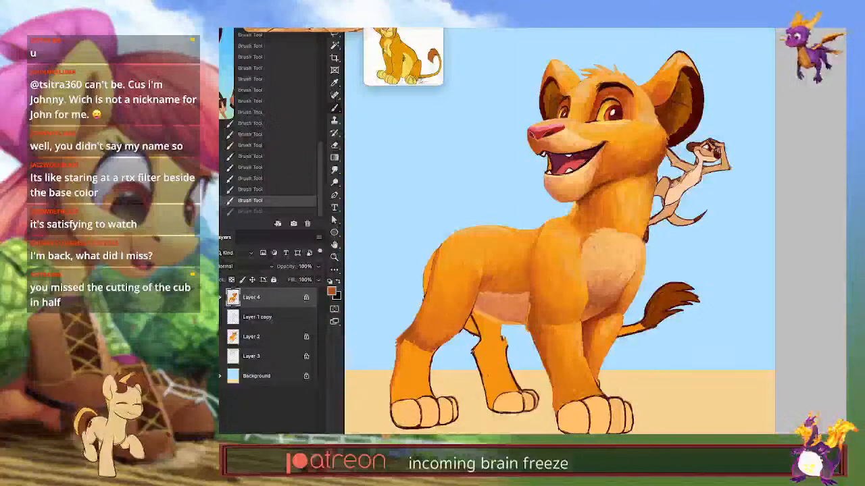
{"action": "left_click_drag", "start_coordinate": [488, 276], "coordinate": [492, 271]}
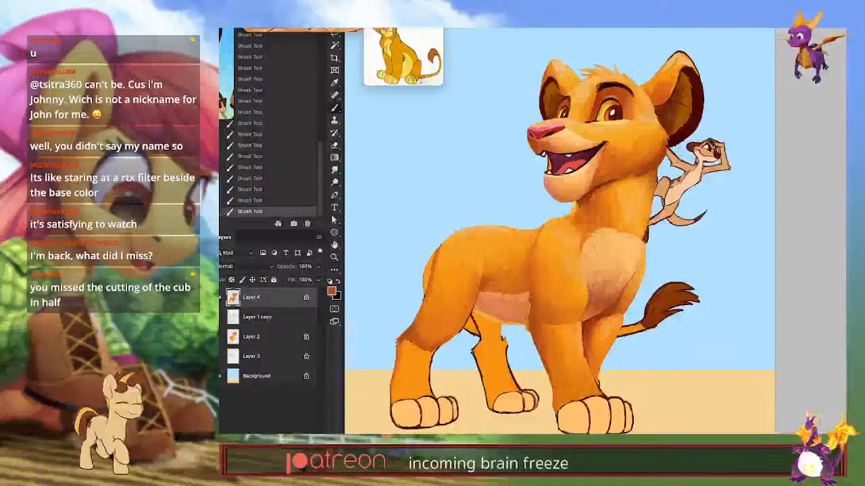
{"action": "left_click", "coordinate": [493, 275], "text": "alt"}
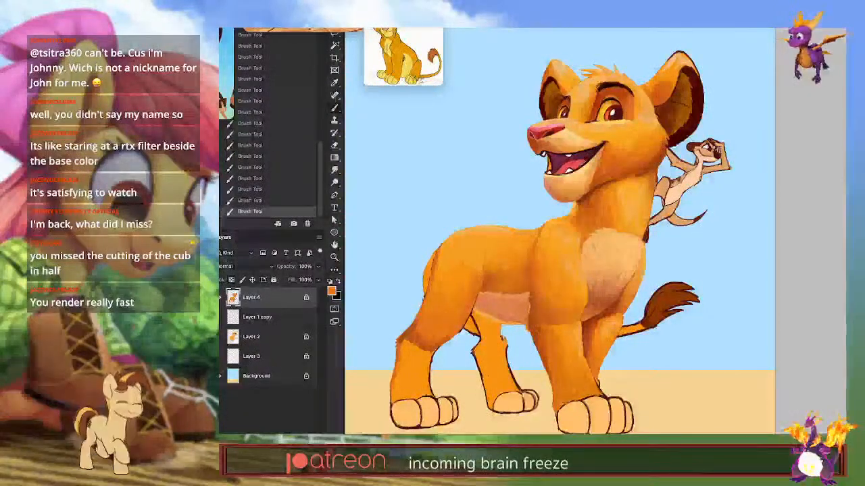
Step: Compare the hindquarter shading with and without the last three brush strokes
{"action": "key", "text": "ctrl+z"}
{"action": "key", "text": "ctrl+z"}
{"action": "key", "text": "ctrl+z"}
{"action": "key", "text": "ctrl+shift+z"}
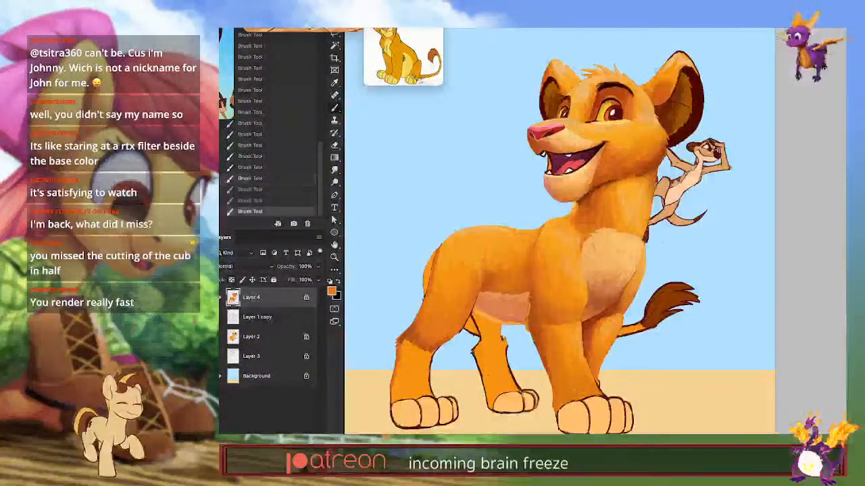
{"action": "key", "text": "ctrl+shift+z"}
{"action": "key", "text": "ctrl+shift+z"}
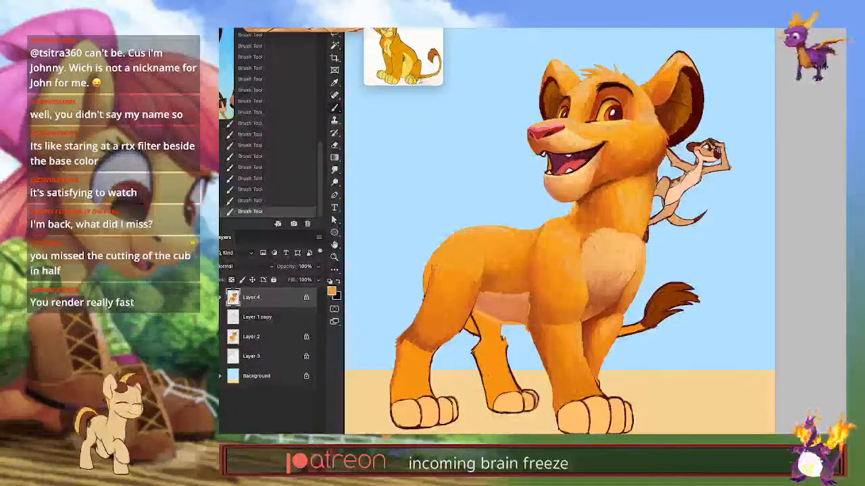
Step: Paint over the rump's outline and shade its rear edge with sampled orange, checking the last strokes before and after
{"action": "left_click", "coordinate": [605, 210], "text": "alt"}
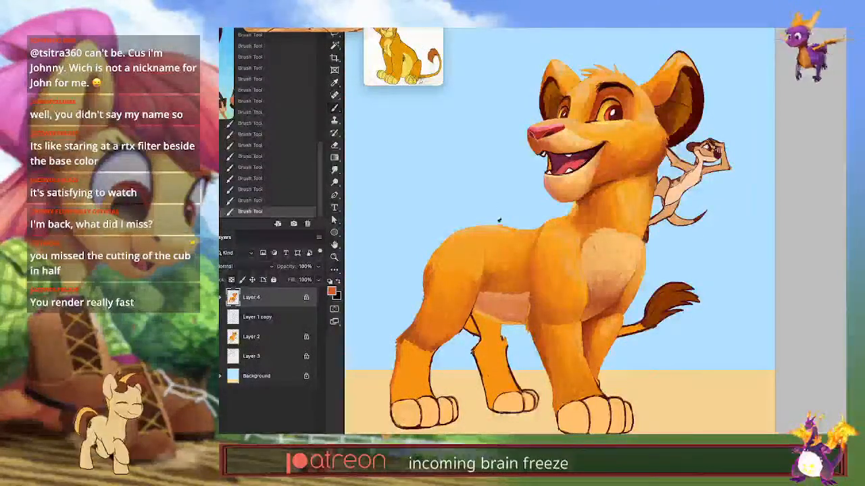
{"action": "key", "text": "ctrl+z"}
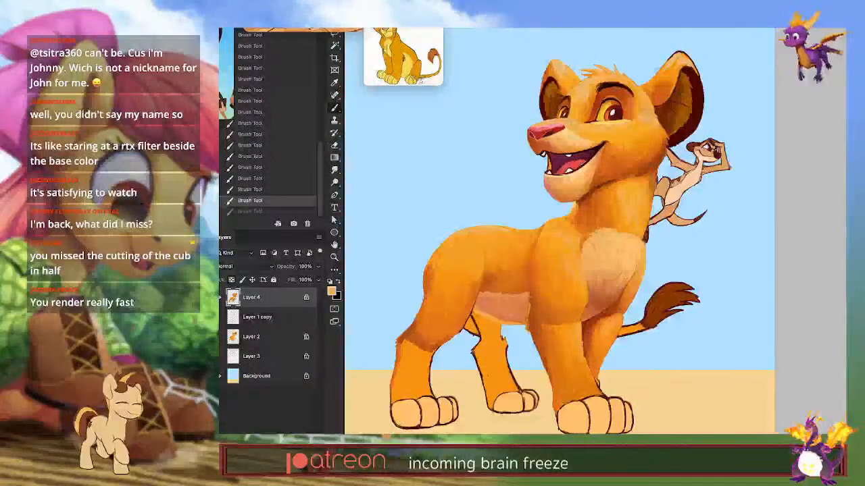
{"action": "key", "text": "ctrl+shift+z"}
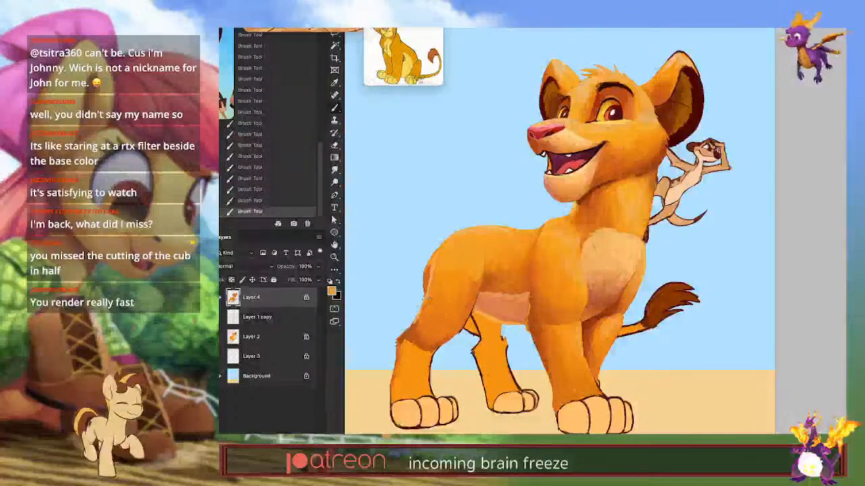
{"action": "key", "text": "ctrl+z"}
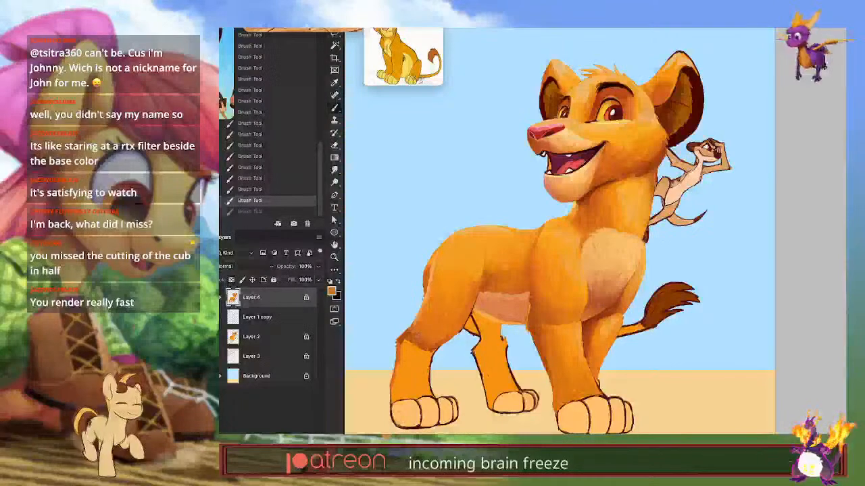
{"action": "key", "text": "ctrl+shift+z"}
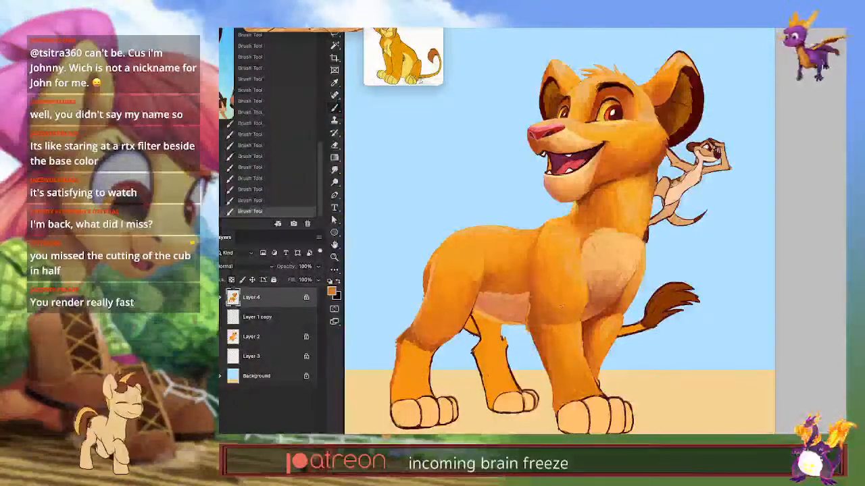
Step: Extend brown-orange shading sampled near the hock across the top of the lower hind leg
{"action": "left_click", "coordinate": [432, 349], "text": "alt"}
{"action": "mouse_move", "coordinate": [438, 346]}
{"action": "left_mouse_down"}
{"action": "mouse_move", "coordinate": [422, 358]}
{"action": "mouse_move", "coordinate": [400, 351]}
{"action": "left_mouse_up"}
{"action": "left_click_drag", "start_coordinate": [410, 345], "coordinate": [421, 355]}
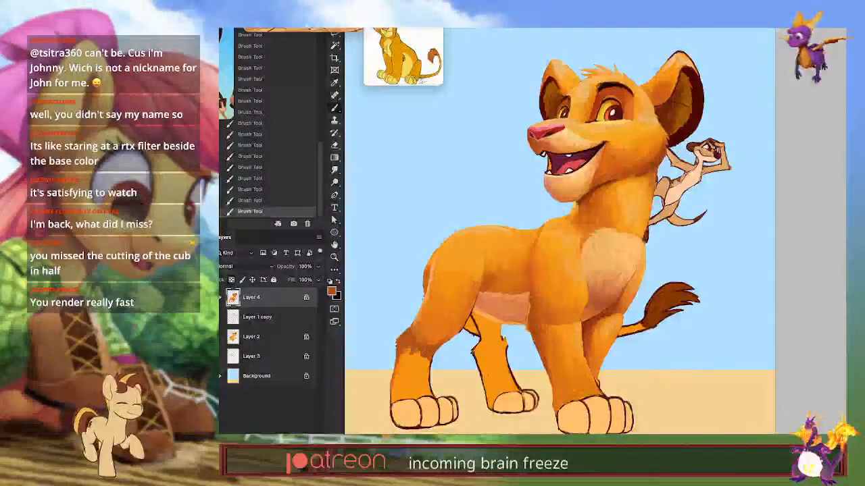
Step: Blend the brown-orange hock shading into the thigh and lower near hind leg with sampled orange tones, painting over the hock's ragged edge
{"action": "left_click", "coordinate": [418, 335], "text": "alt"}
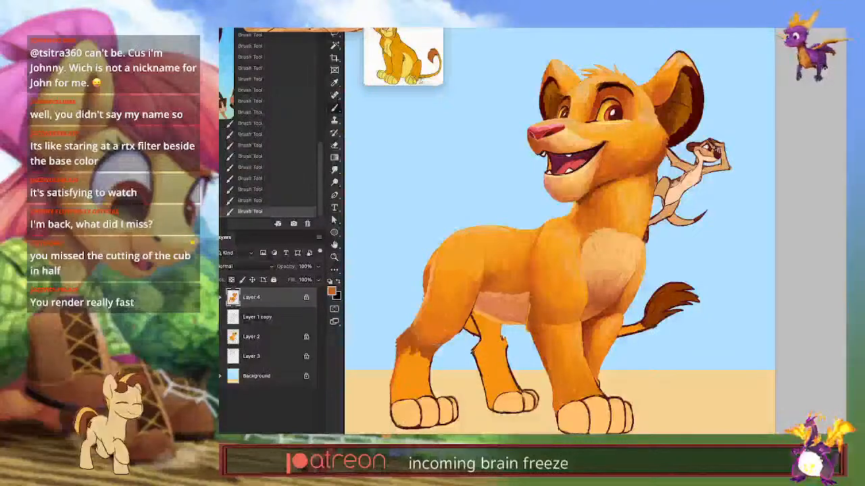
{"action": "left_click", "coordinate": [476, 285], "text": "alt"}
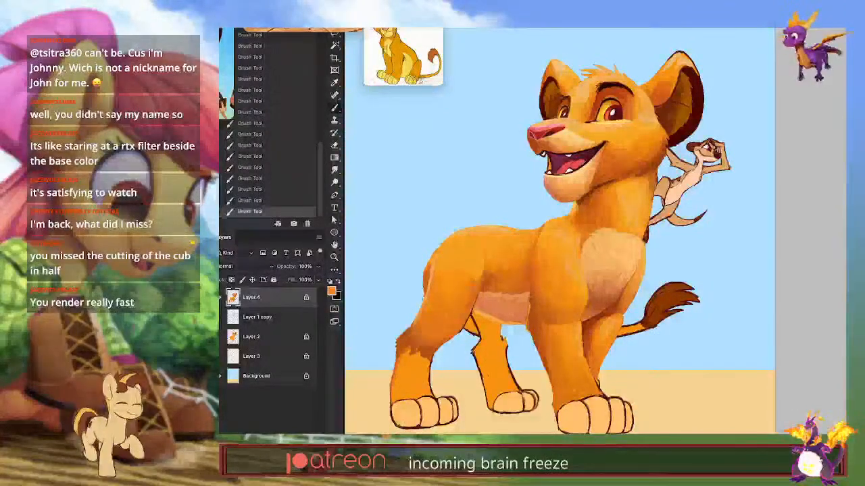
{"action": "left_click_drag", "start_coordinate": [480, 277], "coordinate": [478, 273]}
{"action": "left_click", "coordinate": [432, 337], "text": "alt"}
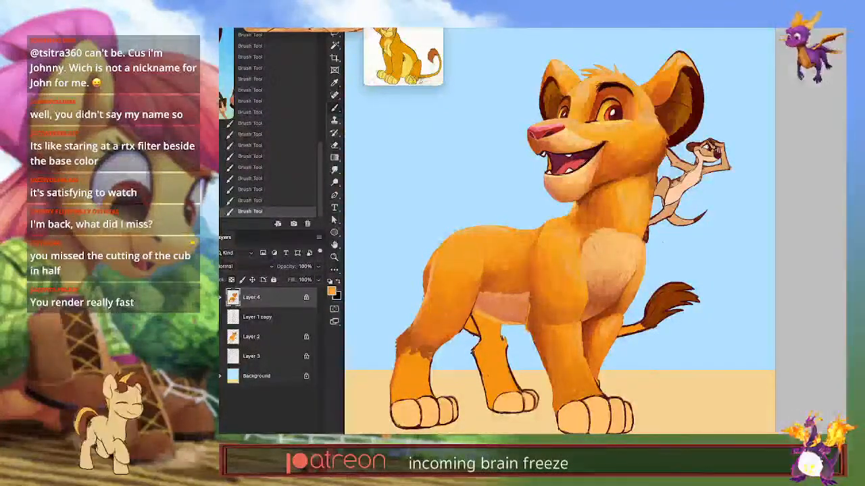
{"action": "mouse_move", "coordinate": [434, 348]}
{"action": "left_mouse_down"}
{"action": "mouse_move", "coordinate": [432, 374]}
{"action": "mouse_move", "coordinate": [414, 360]}
{"action": "left_mouse_up"}
{"action": "left_click", "coordinate": [424, 350], "text": "alt"}
{"action": "left_click", "coordinate": [538, 264], "text": "alt"}
{"action": "left_click", "coordinate": [413, 363], "text": "alt"}
{"action": "mouse_move", "coordinate": [414, 348]}
{"action": "left_mouse_down"}
{"action": "mouse_move", "coordinate": [413, 363]}
{"action": "mouse_move", "coordinate": [405, 359]}
{"action": "left_mouse_up"}
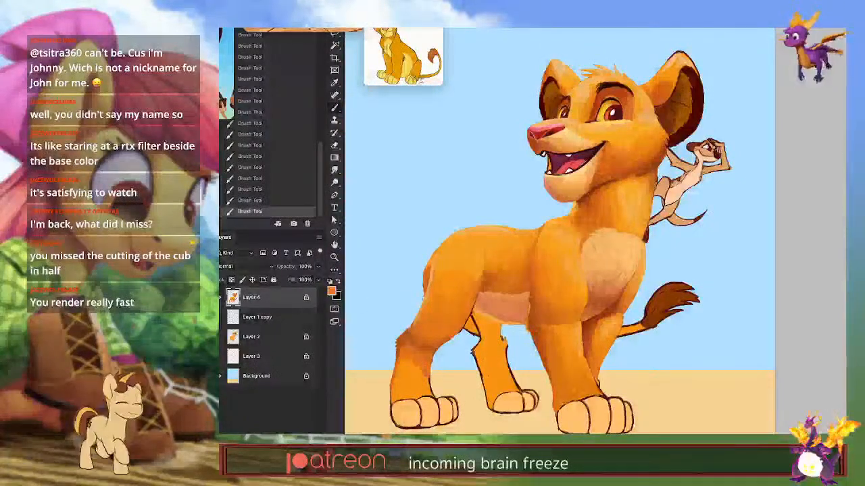
Step: Shade the lower near hind leg below the hock with sampled brown and orange, smoothing its front edge
{"action": "left_click", "coordinate": [429, 342], "text": "alt"}
{"action": "left_click_drag", "start_coordinate": [425, 344], "coordinate": [429, 361]}
{"action": "left_click", "coordinate": [470, 245], "text": "alt"}
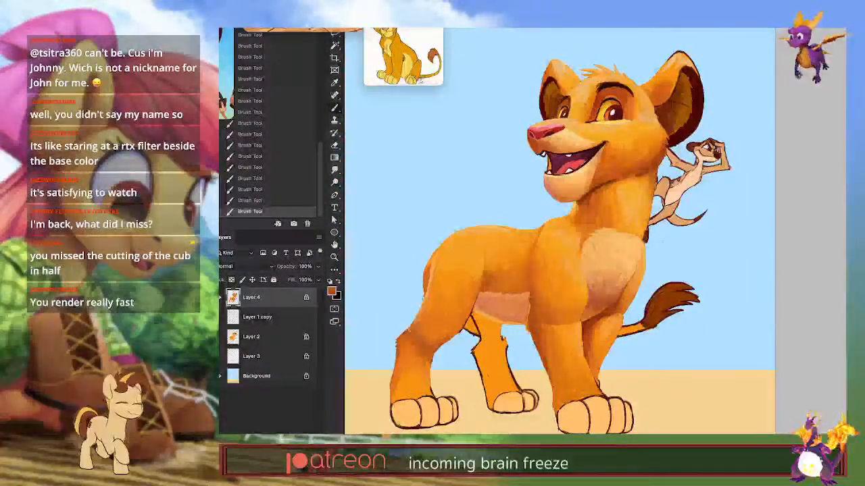
{"action": "left_click", "coordinate": [414, 354], "text": "alt"}
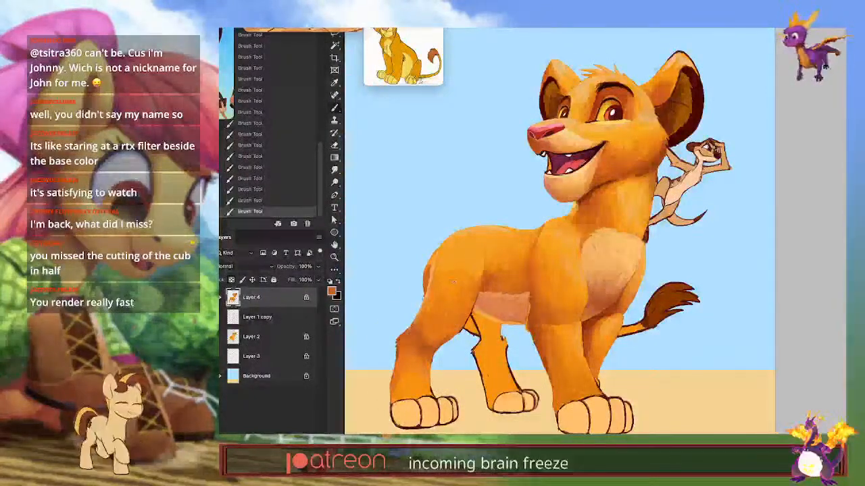
Step: Paint over the outlines of the lower near hind leg and paw, shading the toes with sampled peach and brown tones
{"action": "left_click", "coordinate": [423, 365], "text": "alt"}
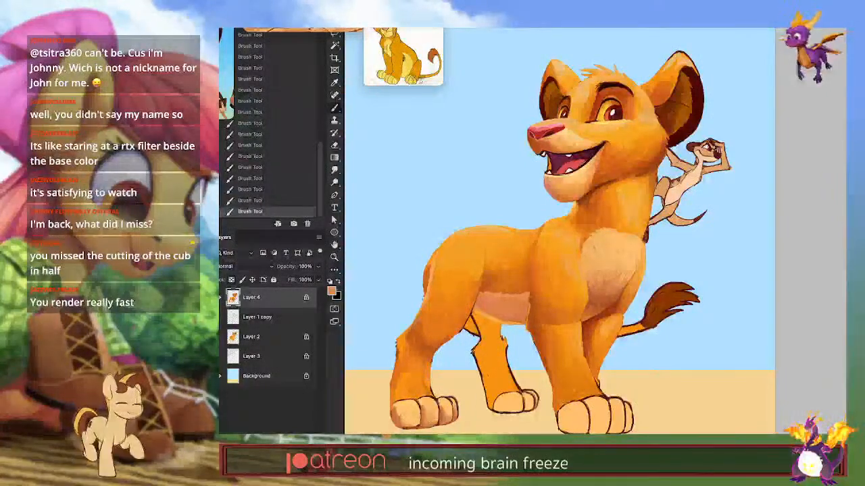
{"action": "left_click", "coordinate": [432, 395], "text": "alt"}
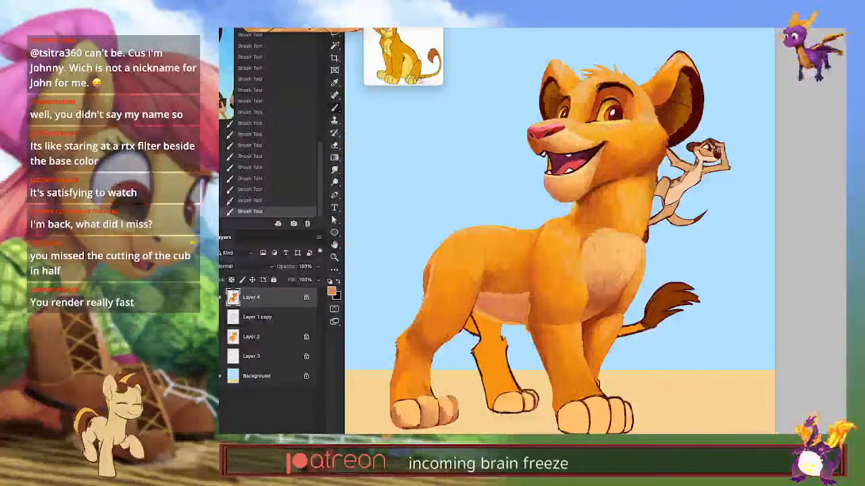
{"action": "left_click", "coordinate": [449, 395], "text": "alt"}
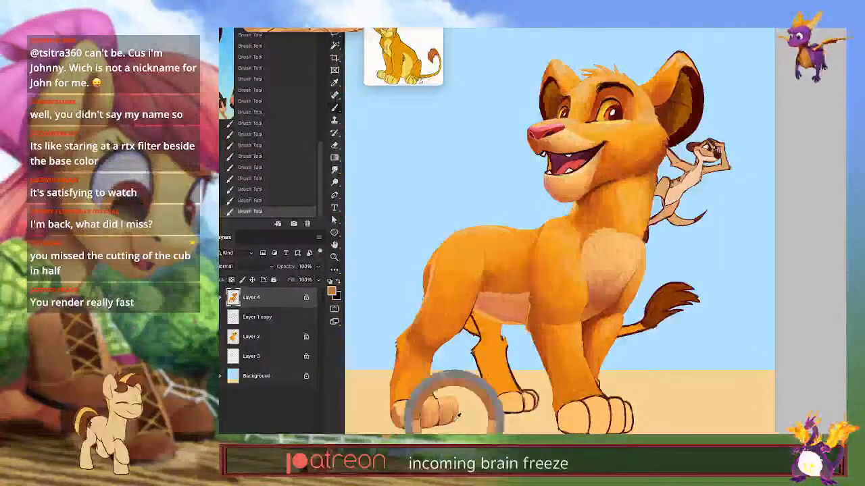
{"action": "left_click", "coordinate": [401, 404], "text": "alt"}
{"action": "mouse_move", "coordinate": [440, 400]}
{"action": "left_mouse_down"}
{"action": "mouse_move", "coordinate": [442, 379]}
{"action": "mouse_move", "coordinate": [502, 429]}
{"action": "mouse_move", "coordinate": [444, 377]}
{"action": "left_mouse_up"}
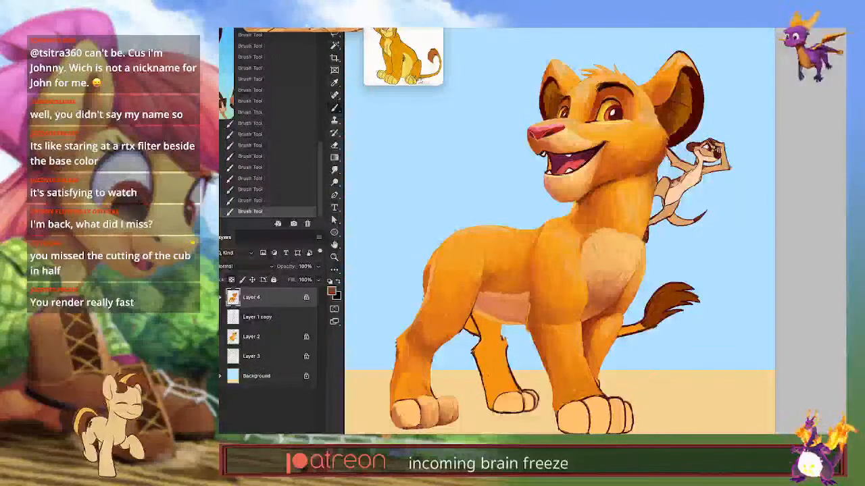
Step: Lighten and round the near hind paw's toes with sampled peach and orange tones, checking the last stroke before and after
{"action": "left_click", "coordinate": [433, 415], "text": "alt"}
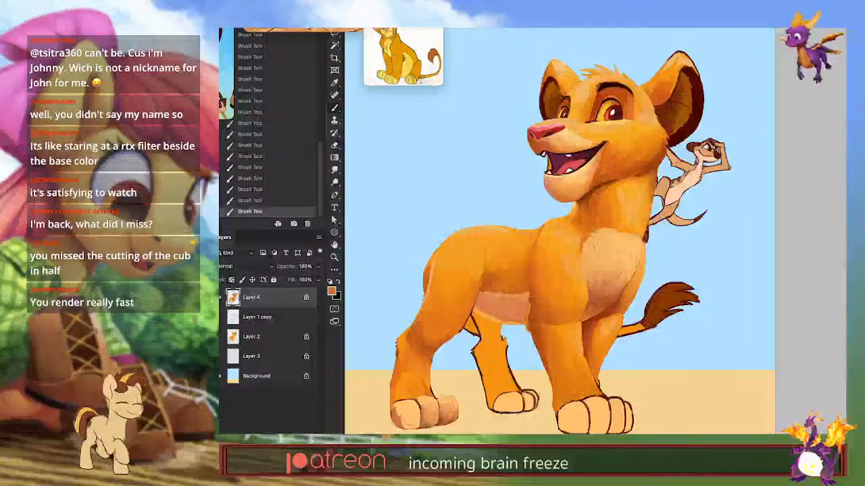
{"action": "left_click_drag", "start_coordinate": [408, 427], "coordinate": [405, 418]}
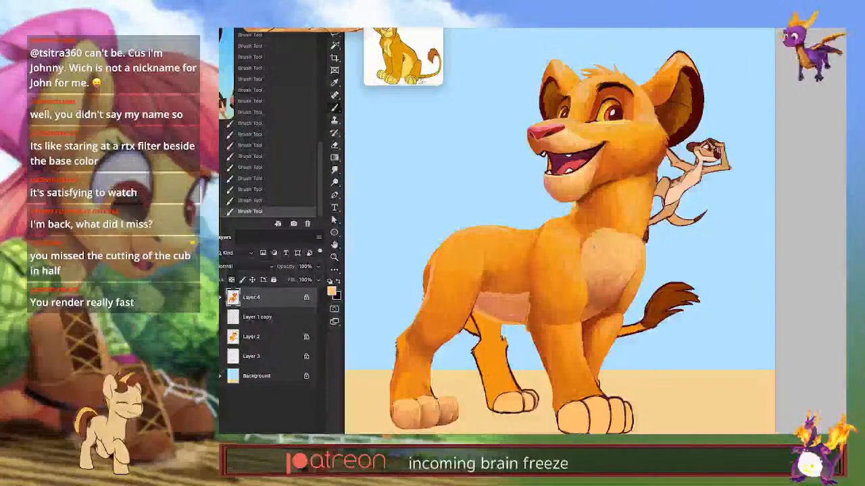
{"action": "key", "text": "ctrl+z"}
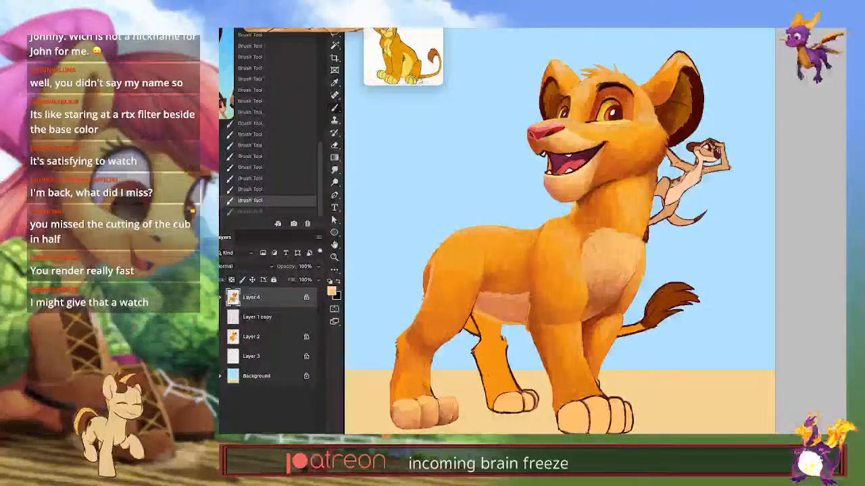
{"action": "key", "text": "ctrl+shift+z"}
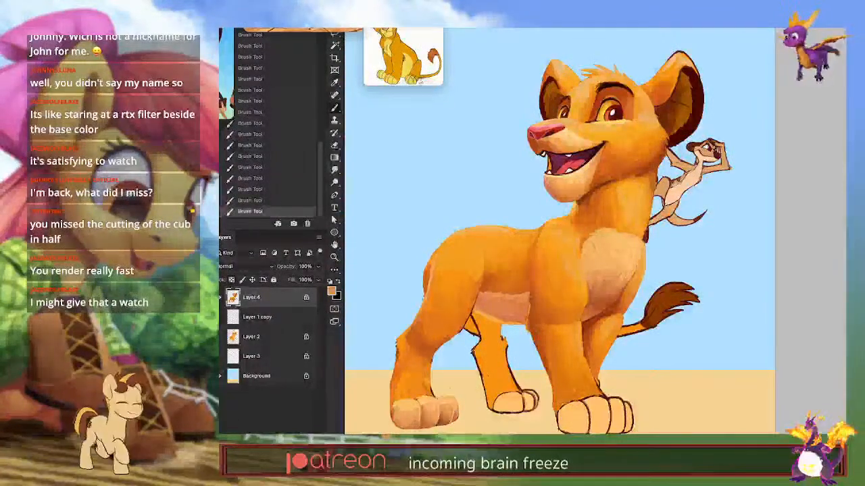
{"action": "left_click", "coordinate": [427, 406], "text": "alt"}
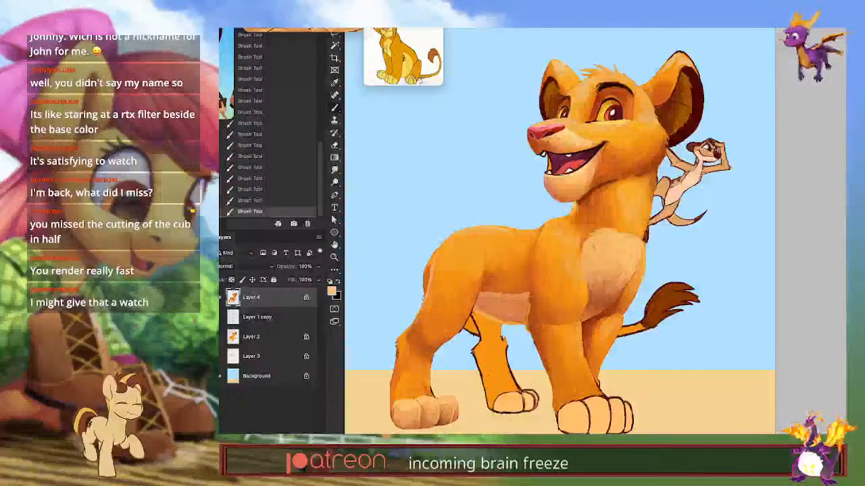
{"action": "left_click", "coordinate": [429, 391], "text": "alt"}
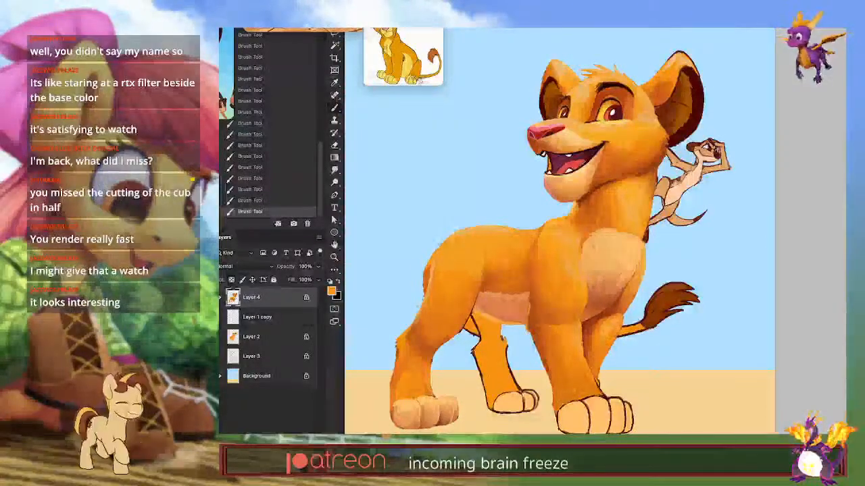
{"action": "left_click", "coordinate": [434, 393], "text": "alt"}
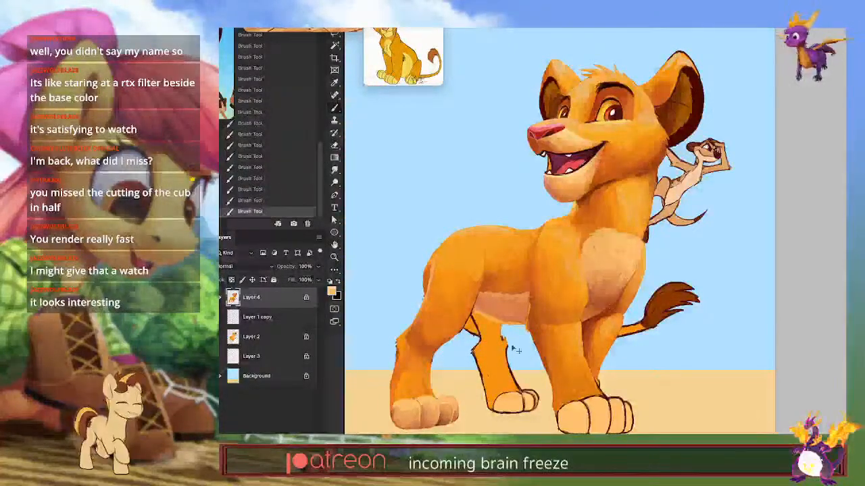
Step: Blend the near hind paw's rearmost toe into the ankle with sampled peach and brown-orange tones
{"action": "right_click", "coordinate": [491, 338], "text": "alt+shift"}
{"action": "left_click_drag", "start_coordinate": [491, 337], "coordinate": [483, 335]}
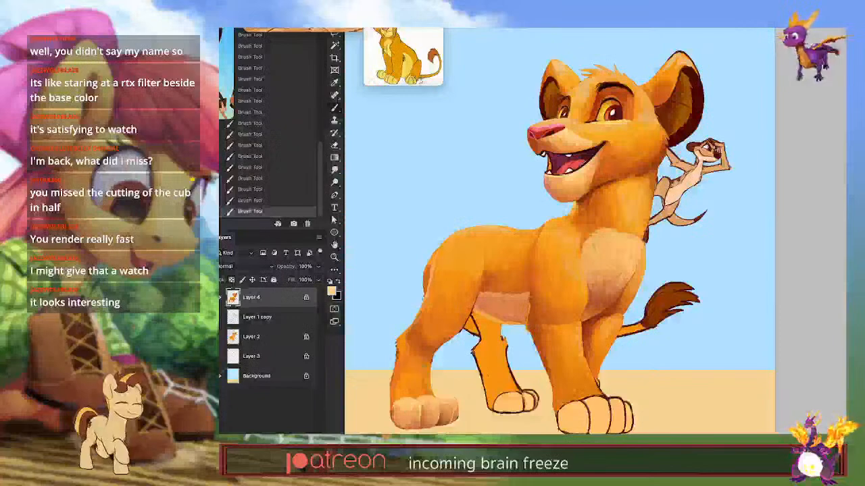
{"action": "left_click", "coordinate": [399, 402], "text": "alt"}
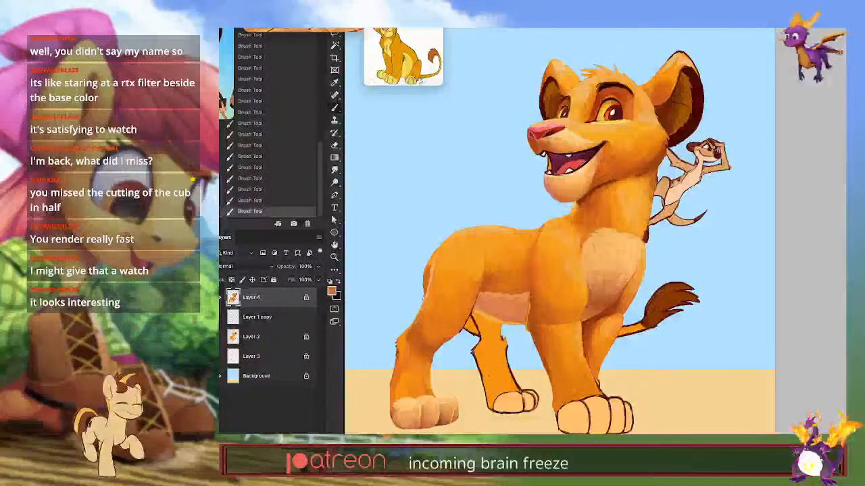
{"action": "left_click", "coordinate": [403, 417], "text": "alt"}
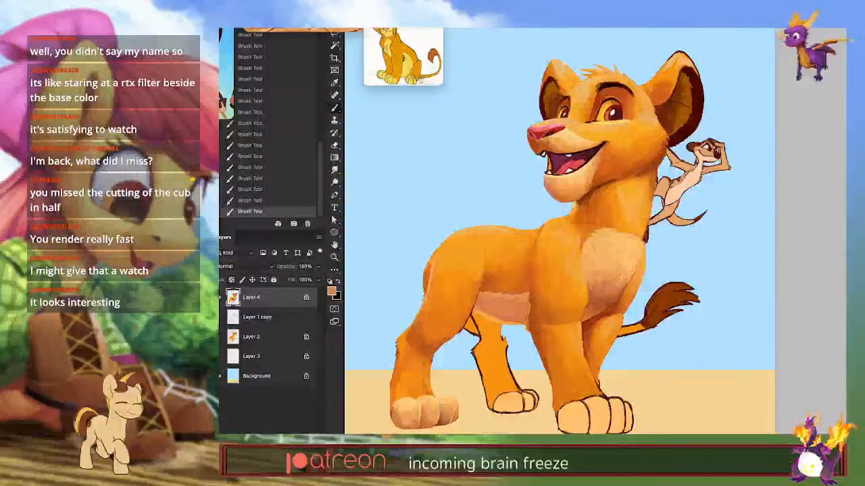
{"action": "left_click", "coordinate": [400, 392], "text": "alt"}
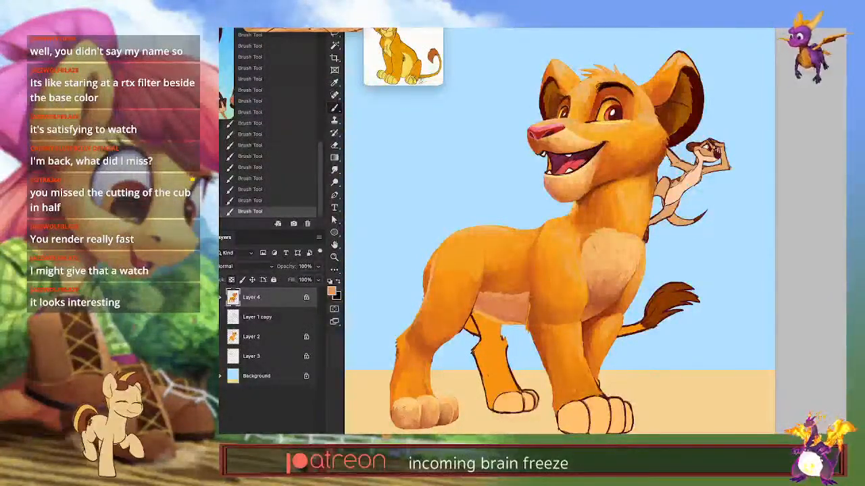
Step: Define the lower gap between the near hind paw's first two toes with dark brown and touch up the ankle and toe tops
{"action": "left_click", "coordinate": [419, 407], "text": "alt"}
{"action": "left_click", "coordinate": [418, 420], "text": "alt"}
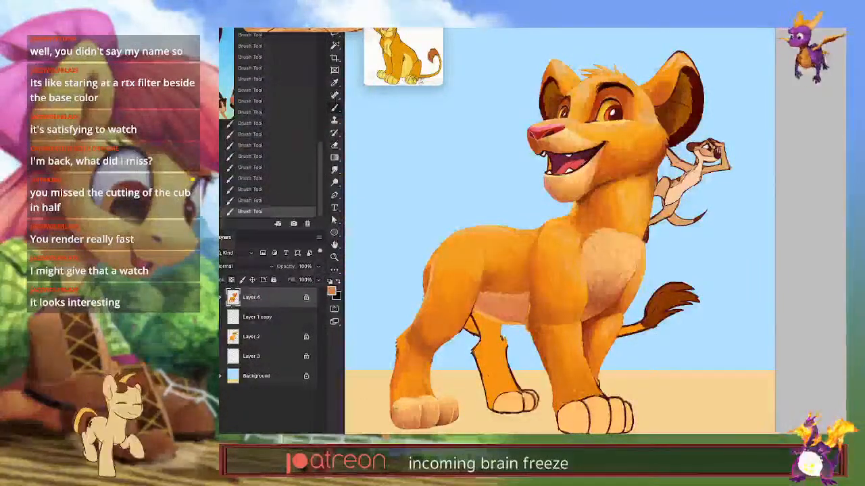
{"action": "left_click", "coordinate": [423, 426], "text": "alt"}
{"action": "left_click_drag", "start_coordinate": [419, 422], "coordinate": [414, 428]}
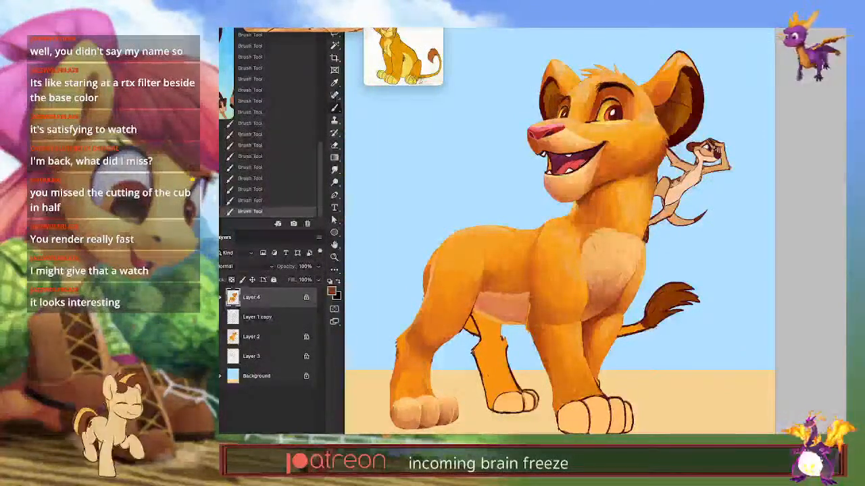
{"action": "left_click", "coordinate": [413, 391], "text": "alt"}
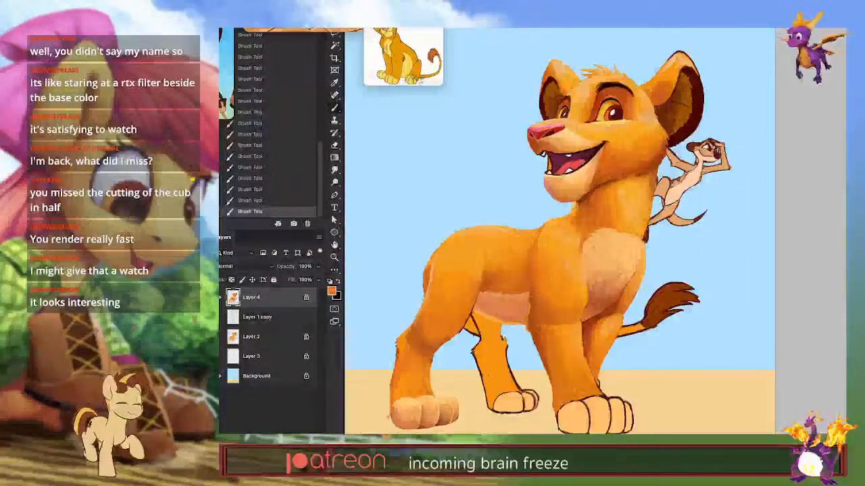
{"action": "left_click", "coordinate": [445, 396], "text": "alt"}
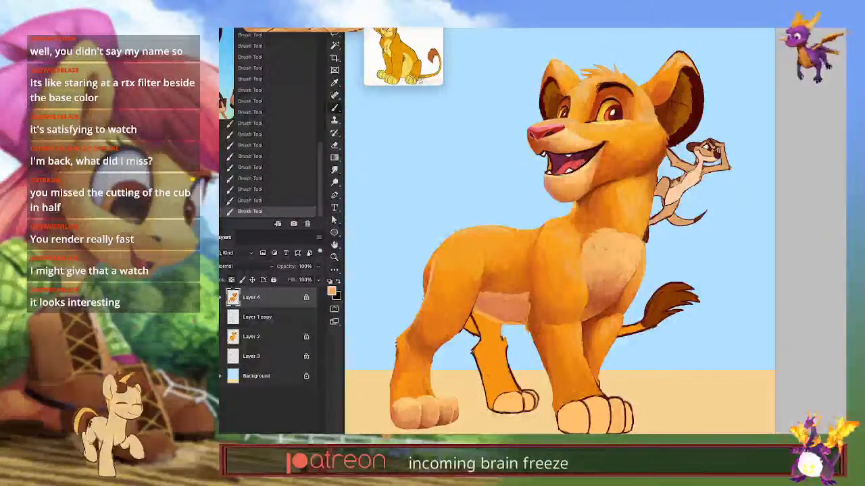
Step: Fill a lassoed patch at the top of the far hind leg with orange on a new layer beneath Layer 4, and merge the two layers
{"action": "left_click", "coordinate": [291, 321]}
{"action": "key", "text": "ctrl+shift+alt+n"}
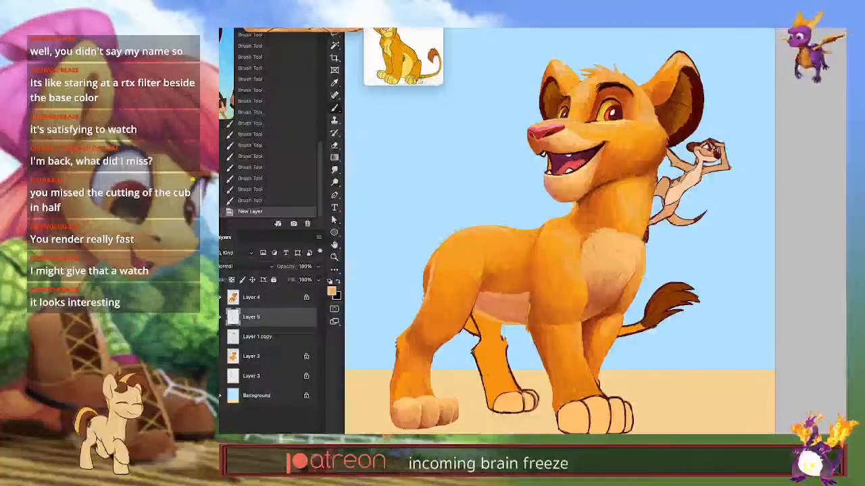
{"action": "mouse_move", "coordinate": [526, 318]}
{"action": "left_mouse_down"}
{"action": "mouse_move", "coordinate": [509, 356]}
{"action": "mouse_move", "coordinate": [516, 343]}
{"action": "mouse_move", "coordinate": [506, 352]}
{"action": "mouse_move", "coordinate": [501, 327]}
{"action": "left_mouse_up"}
{"action": "key", "text": "ctrl+z"}
{"action": "key", "text": "alt+BackSpace"}
{"action": "key", "text": "ctrl+d"}
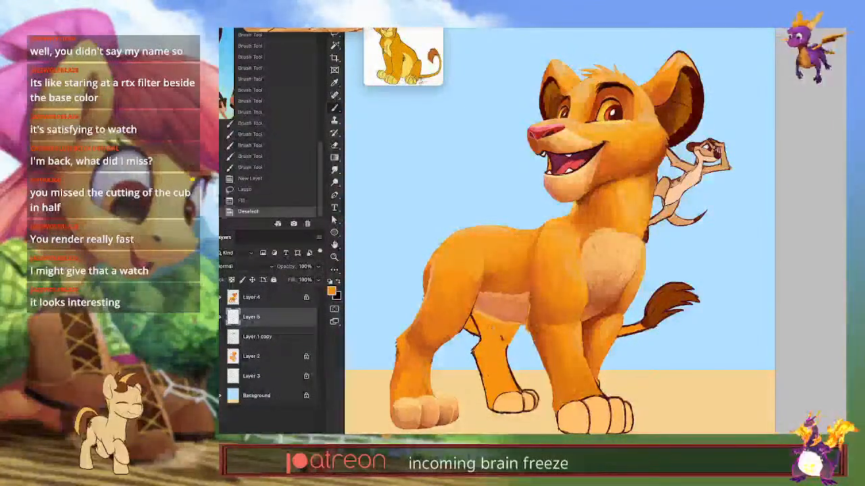
{"action": "left_click", "coordinate": [290, 297]}
{"action": "key", "text": "ctrl+e"}
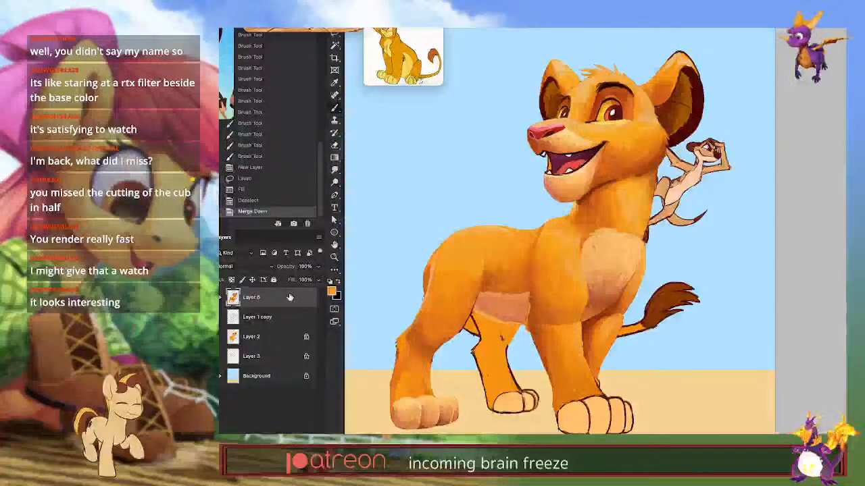
Step: Isolate the far hind leg below the belly with a freehand lasso selection
{"action": "key", "text": "z"}
{"action": "mouse_move", "coordinate": [493, 362]}
{"action": "left_mouse_down"}
{"action": "mouse_move", "coordinate": [557, 360]}
{"action": "mouse_move", "coordinate": [586, 337]}
{"action": "left_mouse_up"}
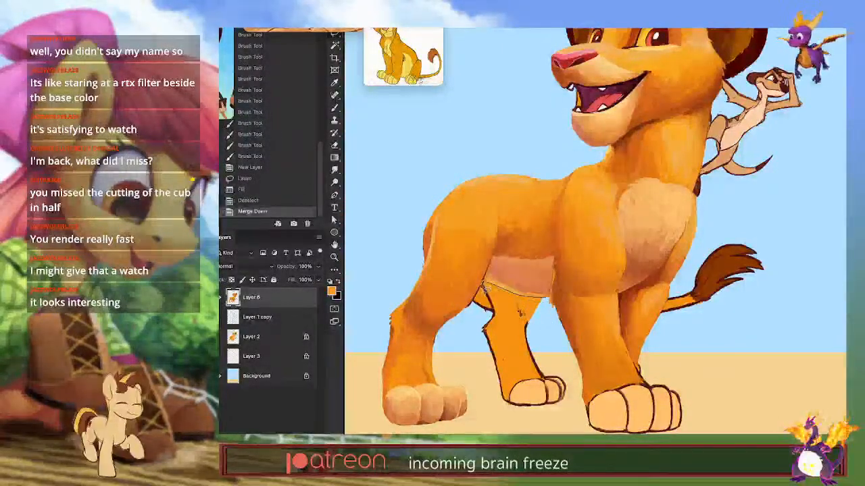
{"action": "mouse_move", "coordinate": [482, 325]}
{"action": "left_mouse_down"}
{"action": "mouse_move", "coordinate": [538, 431]}
{"action": "mouse_move", "coordinate": [566, 414]}
{"action": "mouse_move", "coordinate": [568, 385]}
{"action": "mouse_move", "coordinate": [549, 316]}
{"action": "left_mouse_up"}
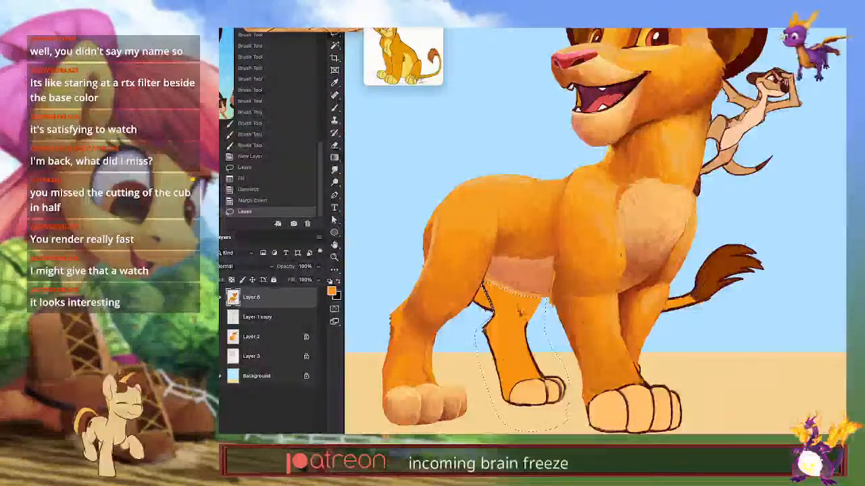
Step: Shade the top of the selected far hind leg under the belly with sampled reddish brown and orange, undoing the last stroke
{"action": "key", "text": "b"}
{"action": "left_click", "coordinate": [629, 296], "text": "alt"}
{"action": "left_click_drag", "start_coordinate": [660, 282], "coordinate": [609, 329]}
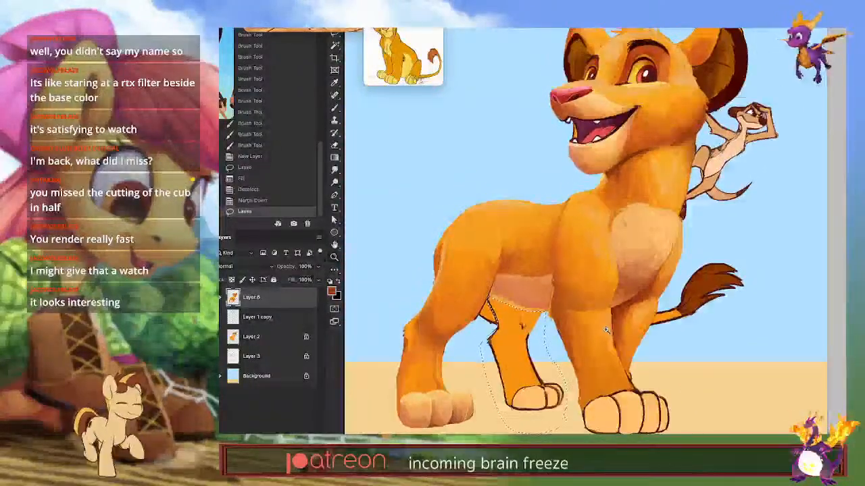
{"action": "left_click_drag", "start_coordinate": [490, 301], "coordinate": [499, 312]}
{"action": "mouse_move", "coordinate": [494, 302]}
{"action": "left_mouse_down"}
{"action": "mouse_move", "coordinate": [505, 322]}
{"action": "mouse_move", "coordinate": [519, 327]}
{"action": "mouse_move", "coordinate": [526, 319]}
{"action": "mouse_move", "coordinate": [533, 330]}
{"action": "left_mouse_up"}
{"action": "left_click", "coordinate": [508, 312], "text": "alt"}
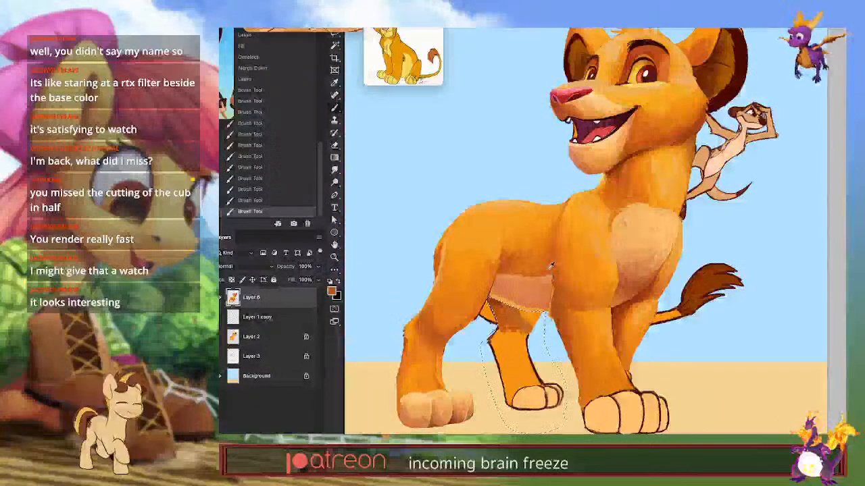
{"action": "key", "text": "ctrl+z"}
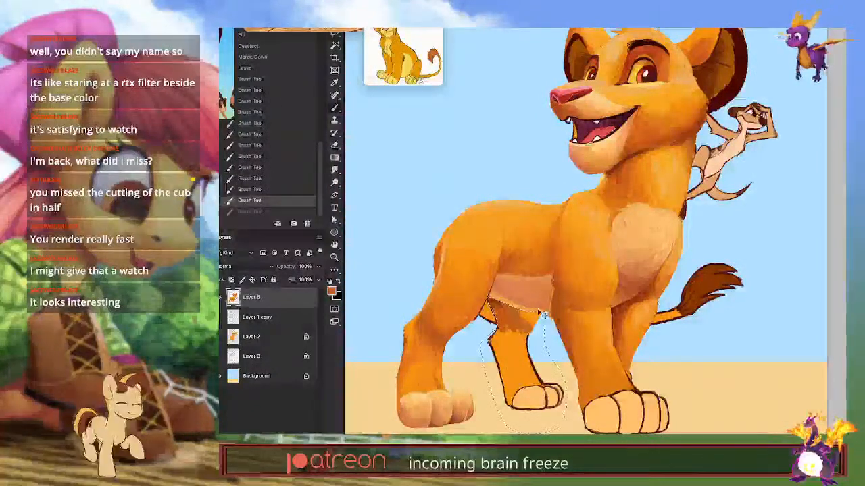
Step: Lock Layer 6's transparent pixels and shade the selected far hind leg with sampled orange tones, painting over its front outline
{"action": "left_click", "coordinate": [232, 279]}
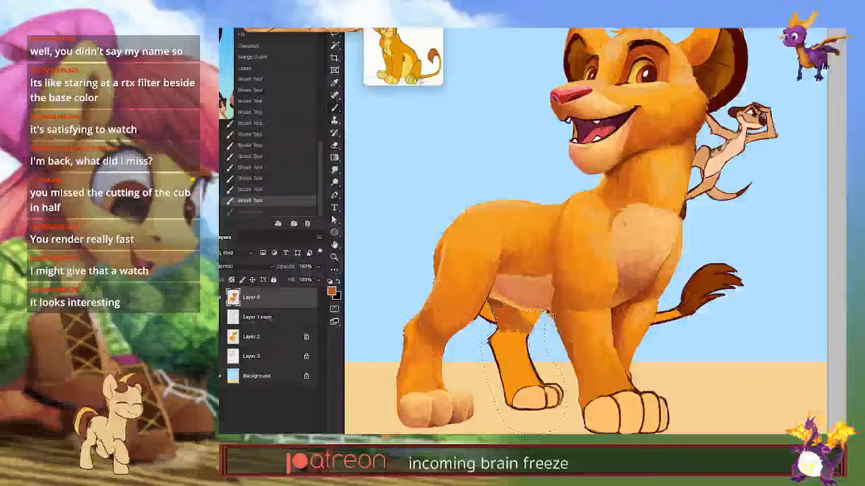
{"action": "left_click_drag", "start_coordinate": [508, 320], "coordinate": [532, 331]}
{"action": "left_click", "coordinate": [606, 251], "text": "alt"}
{"action": "left_click", "coordinate": [541, 226], "text": "alt"}
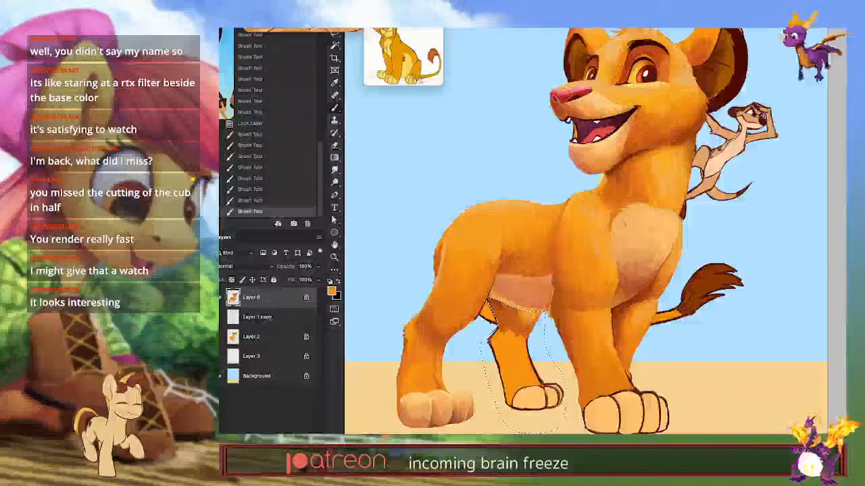
{"action": "left_click_drag", "start_coordinate": [517, 320], "coordinate": [531, 331]}
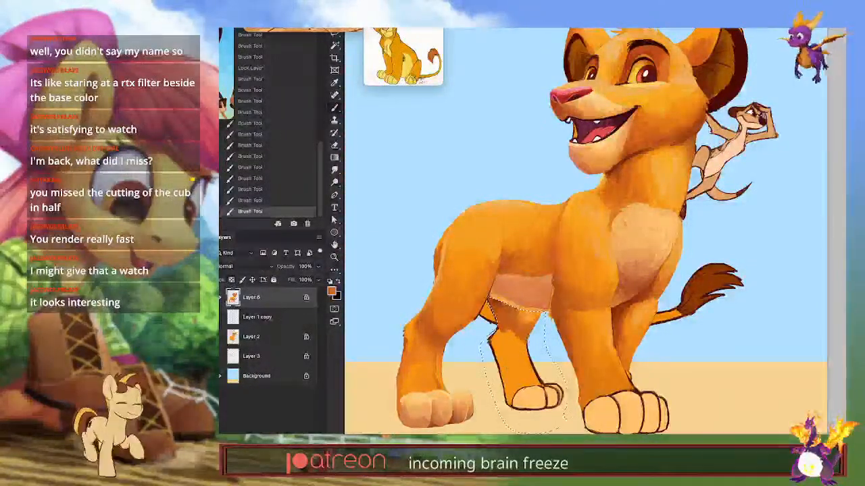
{"action": "left_click", "coordinate": [527, 338], "text": "alt"}
{"action": "left_click_drag", "start_coordinate": [521, 327], "coordinate": [530, 337]}
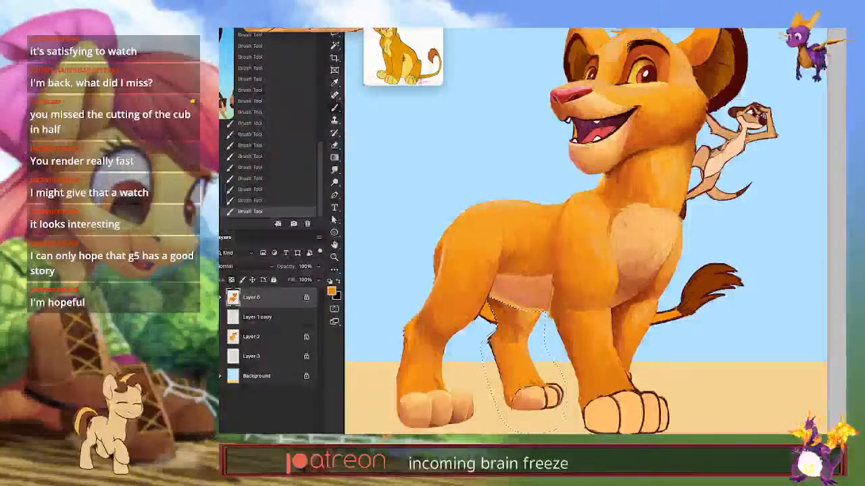
Step: Render the far hind paw's toes and ankle with sampled peach and orange, undoing and restoring the last three toe strokes to compare
{"action": "left_click", "coordinate": [529, 406], "text": "alt"}
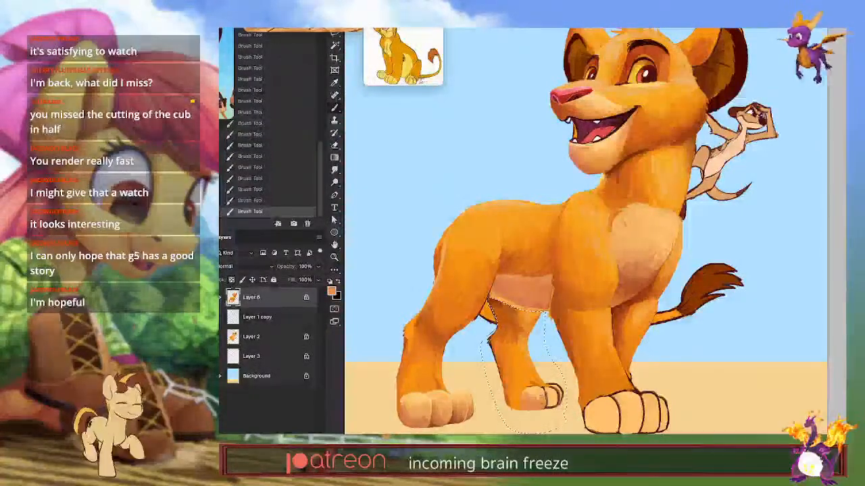
{"action": "left_click", "coordinate": [409, 396], "text": "alt"}
{"action": "left_click", "coordinate": [538, 395], "text": "alt"}
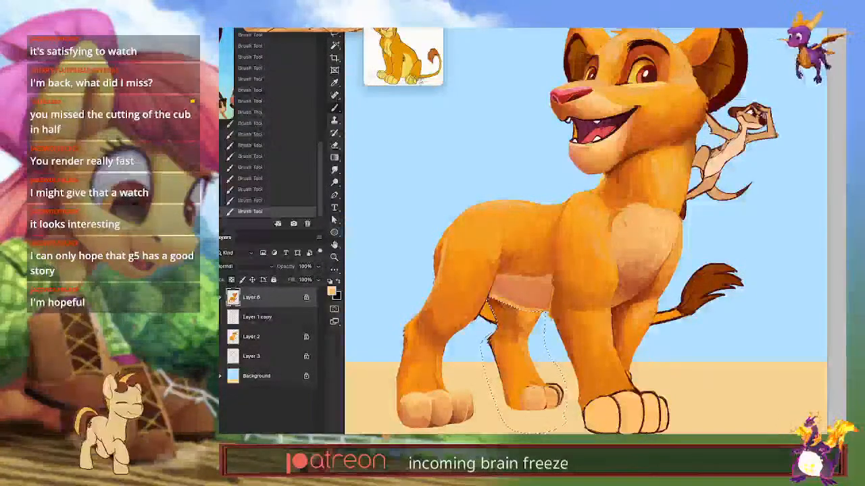
{"action": "key", "text": "ctrl+z"}
{"action": "key", "text": "ctrl+z"}
{"action": "key", "text": "ctrl+z"}
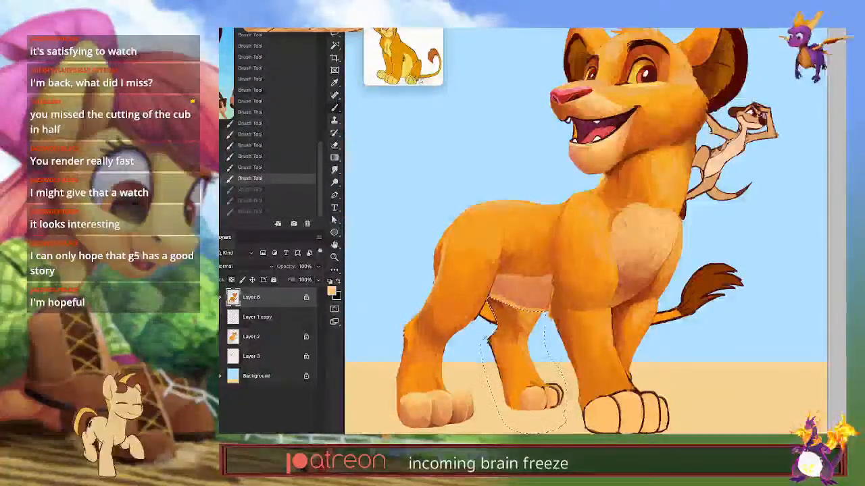
{"action": "key", "text": "ctrl+shift+z"}
{"action": "key", "text": "ctrl+shift+z"}
{"action": "key", "text": "ctrl+shift+z"}
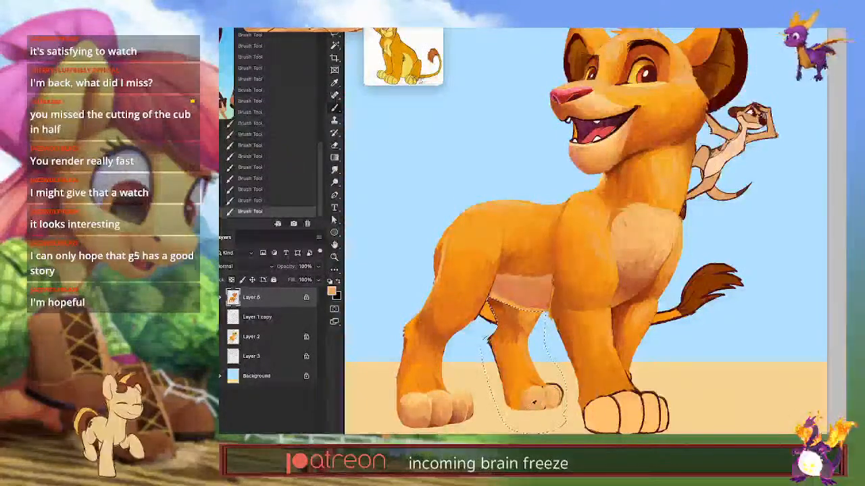
{"action": "left_click_drag", "start_coordinate": [529, 380], "coordinate": [535, 381]}
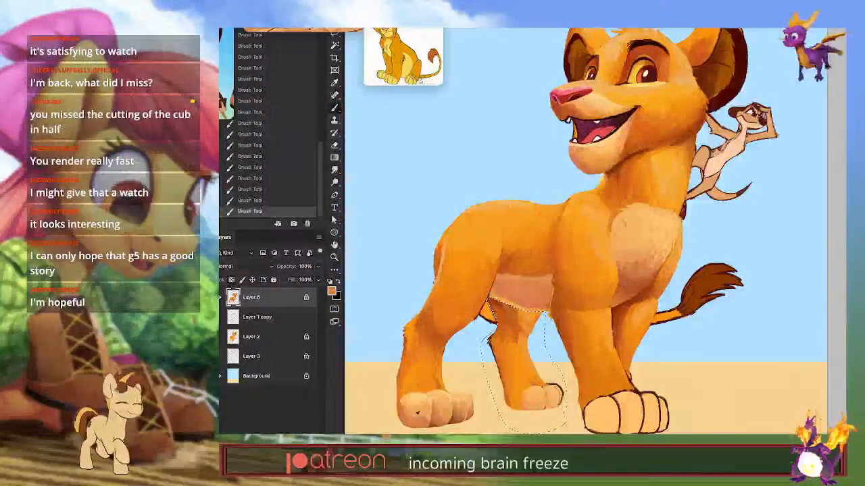
{"action": "left_click_drag", "start_coordinate": [469, 380], "coordinate": [477, 386]}
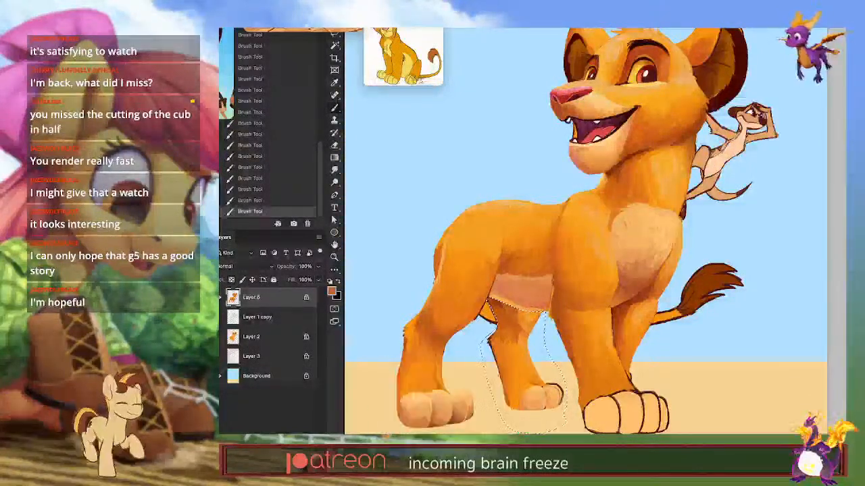
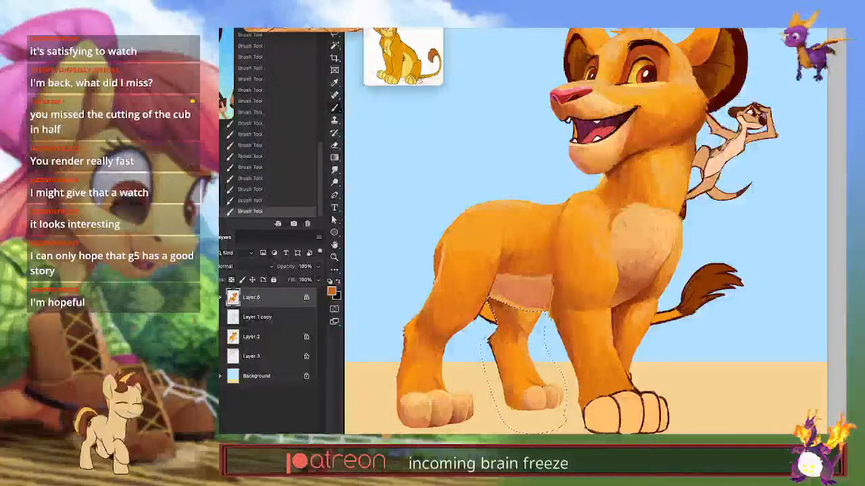
Step: Unlock Layer 6's transparent pixels and erase the leftover dark outline along the far hind leg's back edge from hock to paw
{"action": "left_click", "coordinate": [233, 279]}
{"action": "key", "text": "e"}
{"action": "left_click_drag", "start_coordinate": [504, 397], "coordinate": [517, 410]}
{"action": "left_click_drag", "start_coordinate": [501, 383], "coordinate": [514, 404]}
{"action": "left_click_drag", "start_coordinate": [496, 370], "coordinate": [507, 394]}
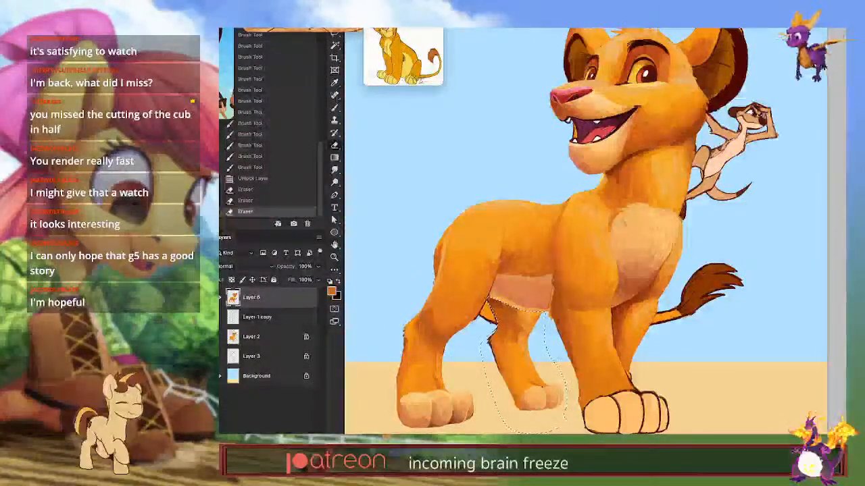
{"action": "left_click_drag", "start_coordinate": [489, 343], "coordinate": [499, 370]}
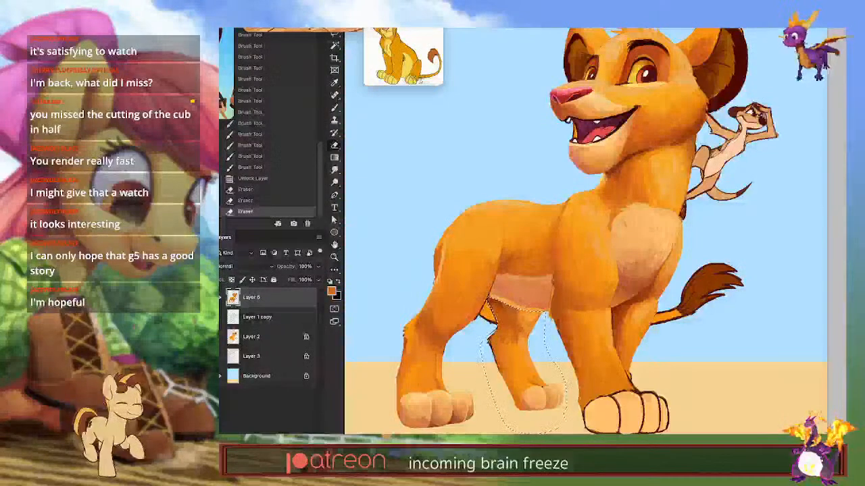
{"action": "left_click_drag", "start_coordinate": [487, 339], "coordinate": [496, 362]}
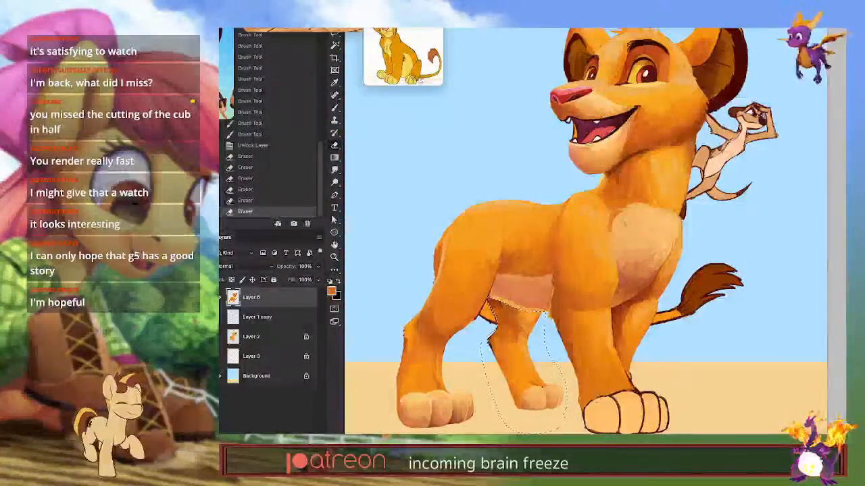
Step: Lock Layer 6's transparency again and paint the far hind leg's back edge from hock to heel with sampled reddish orange
{"action": "key", "text": "b"}
{"action": "left_click", "coordinate": [253, 279]}
{"action": "left_click_drag", "start_coordinate": [500, 335], "coordinate": [492, 339]}
{"action": "mouse_move", "coordinate": [499, 327]}
{"action": "left_mouse_down"}
{"action": "mouse_move", "coordinate": [493, 336]}
{"action": "mouse_move", "coordinate": [499, 331]}
{"action": "left_mouse_up"}
{"action": "left_click", "coordinate": [498, 323], "text": "alt"}
{"action": "left_click_drag", "start_coordinate": [498, 329], "coordinate": [493, 342]}
{"action": "left_click_drag", "start_coordinate": [495, 339], "coordinate": [509, 367]}
{"action": "left_click_drag", "start_coordinate": [505, 361], "coordinate": [517, 390]}
{"action": "left_click_drag", "start_coordinate": [514, 384], "coordinate": [524, 405]}
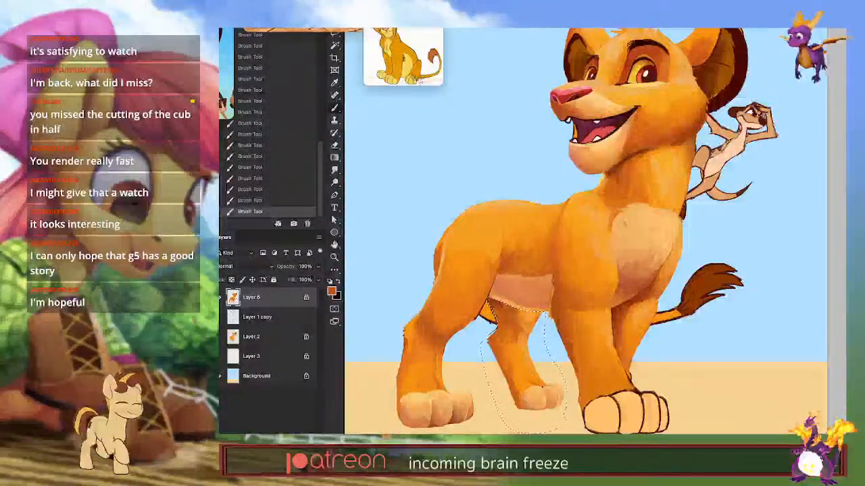
Step: Toggle the selection edges, unlock Layer 6's transparency and trim the far hind leg's contour with the eraser
{"action": "left_click_drag", "start_coordinate": [623, 416], "coordinate": [624, 408]}
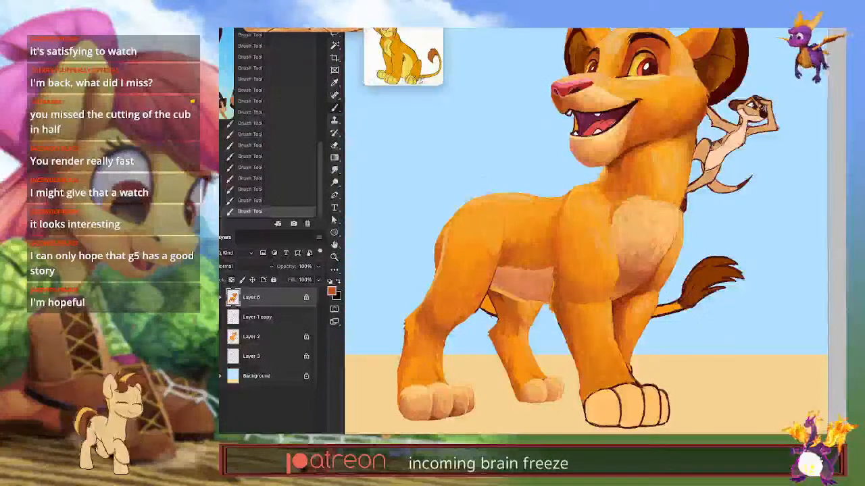
{"action": "key", "text": "super+h"}
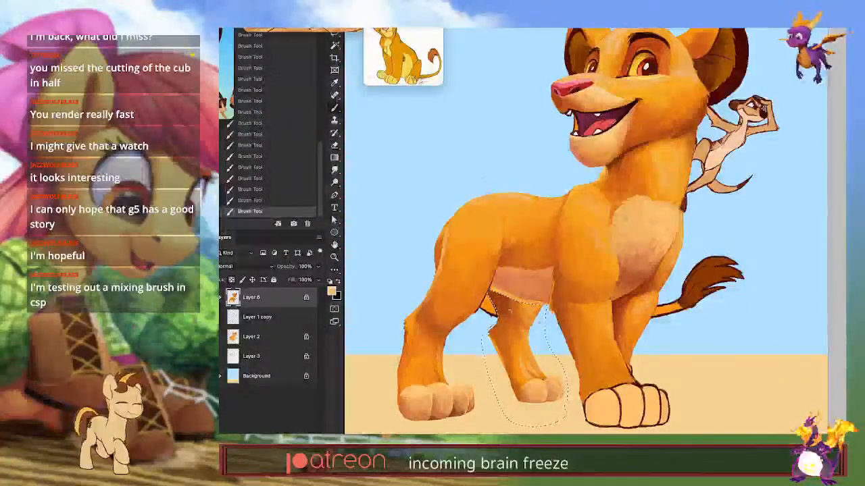
{"action": "left_click", "coordinate": [307, 316]}
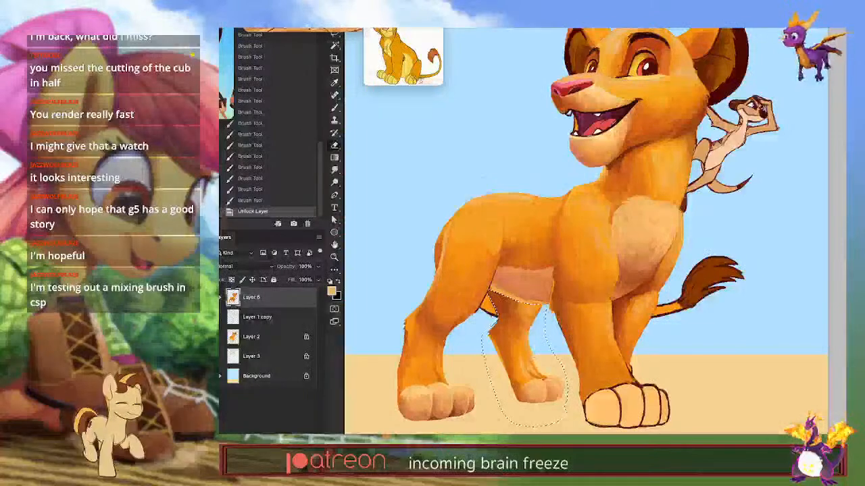
{"action": "key", "text": "b"}
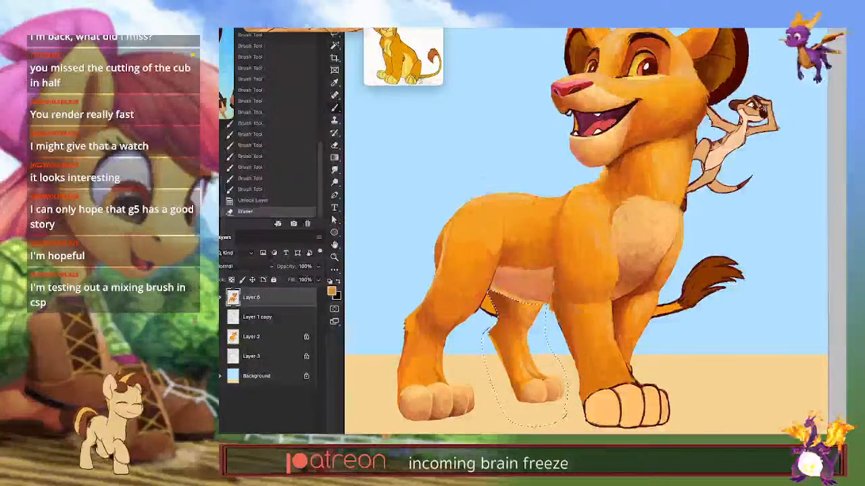
Step: Touch up the far hind leg under the belly and along the shin with sampled oranges, undoing the last stroke
{"action": "left_click", "coordinate": [537, 315], "text": "alt"}
{"action": "mouse_move", "coordinate": [536, 310]}
{"action": "left_mouse_down"}
{"action": "mouse_move", "coordinate": [531, 327]}
{"action": "mouse_move", "coordinate": [539, 311]}
{"action": "left_mouse_up"}
{"action": "left_click", "coordinate": [529, 346], "text": "alt"}
{"action": "left_click_drag", "start_coordinate": [529, 351], "coordinate": [535, 371]}
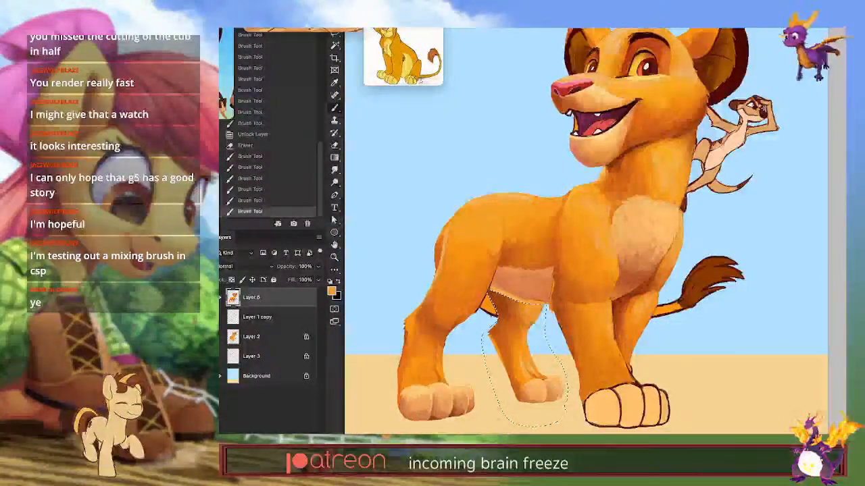
{"action": "key", "text": "ctrl+z"}
Step: Blend sampled orange down the far hind leg, trim its edge with the eraser and relock Layer 6's transparency
{"action": "left_click", "coordinate": [533, 322], "text": "alt"}
{"action": "mouse_move", "coordinate": [508, 312]}
{"action": "left_mouse_down"}
{"action": "mouse_move", "coordinate": [516, 335]}
{"action": "mouse_move", "coordinate": [491, 330]}
{"action": "mouse_move", "coordinate": [508, 365]}
{"action": "left_mouse_up"}
{"action": "key", "text": "e"}
{"action": "left_click", "coordinate": [232, 281]}
Step: Examine the body and leg shading of the white horse painting in the other open document and return to the lion cub
{"action": "key", "text": "ctrl+Tab"}
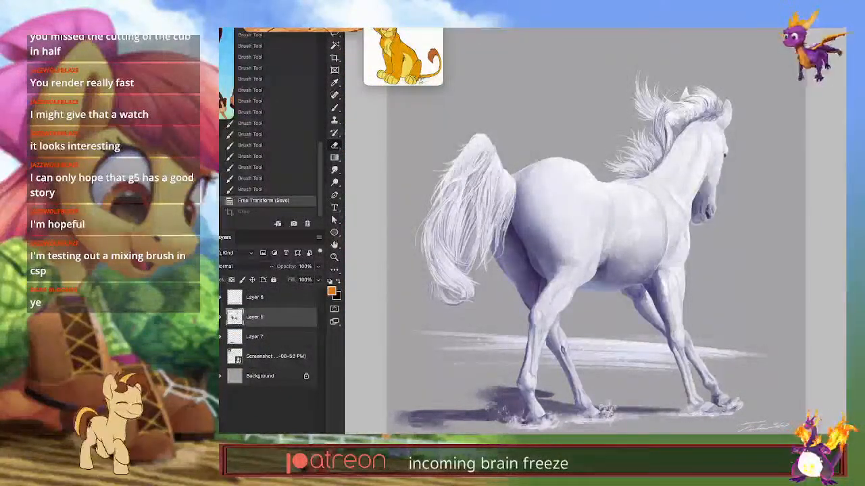
{"action": "key", "text": "z"}
{"action": "left_click_drag", "start_coordinate": [676, 254], "coordinate": [727, 258]}
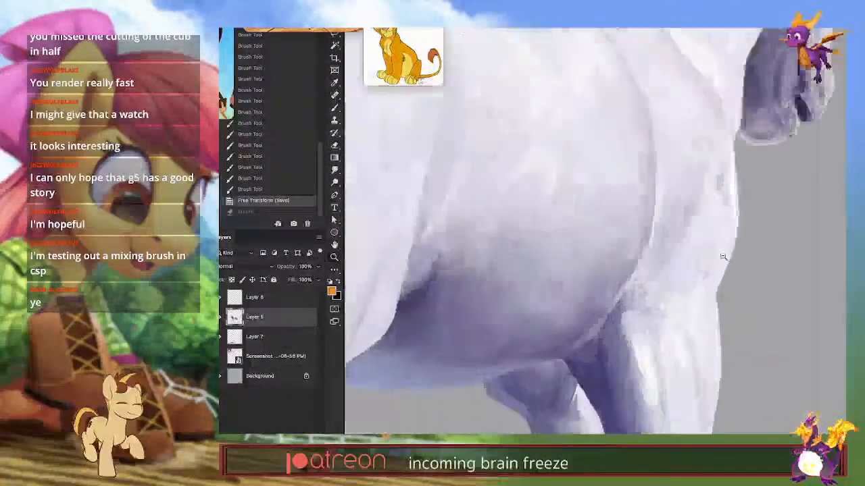
{"action": "left_click_drag", "start_coordinate": [715, 295], "coordinate": [690, 267]}
{"action": "left_click_drag", "start_coordinate": [761, 108], "coordinate": [606, 366]}
{"action": "left_click_drag", "start_coordinate": [605, 238], "coordinate": [639, 233]}
{"action": "left_click_drag", "start_coordinate": [578, 245], "coordinate": [653, 337]}
{"action": "left_click_drag", "start_coordinate": [719, 293], "coordinate": [683, 334]}
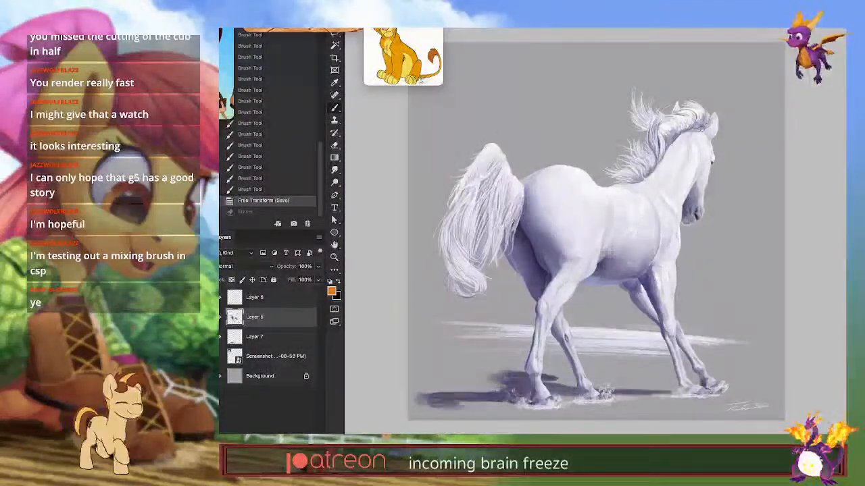
{"action": "key", "text": "ctrl+Tab"}
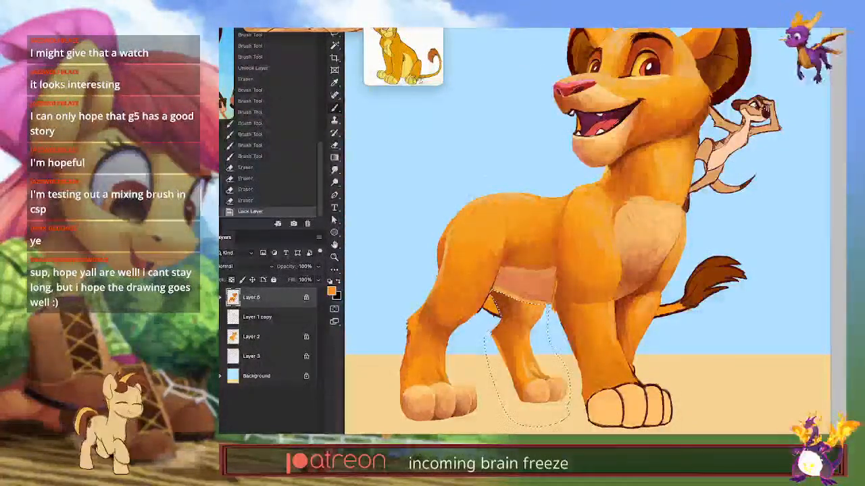
Step: Paint light orange along the far hind leg's lower shin and ankle and deselect the leg
{"action": "left_click_drag", "start_coordinate": [525, 357], "coordinate": [538, 376]}
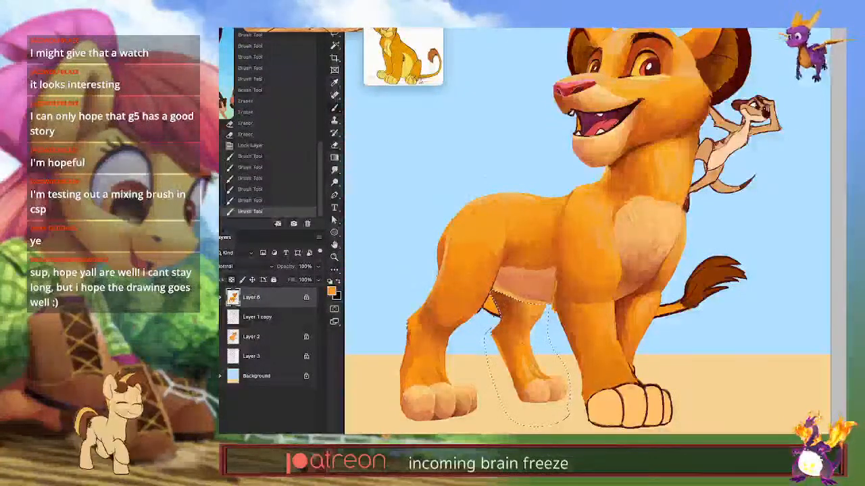
{"action": "key", "text": "ctrl+d"}
{"action": "left_click_drag", "start_coordinate": [694, 316], "coordinate": [688, 309]}
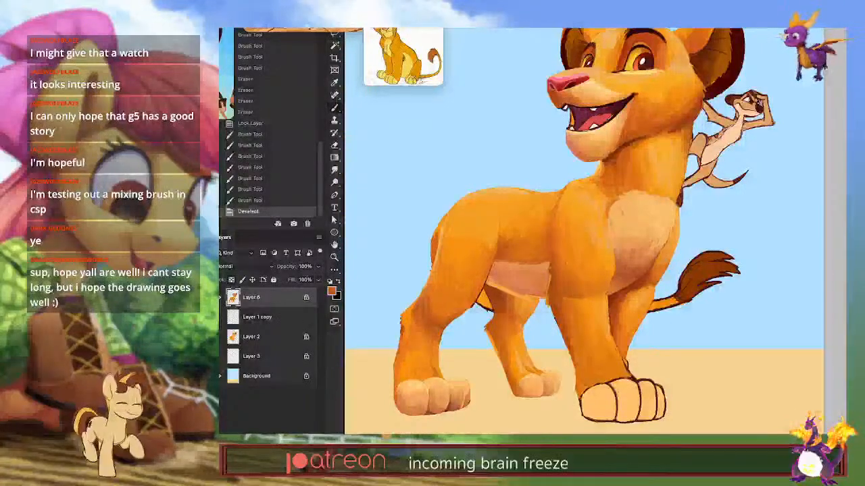
Step: Shade the top and inner side of the near foreleg below the shoulder with orange tones, undoing and restoring the last stroke
{"action": "left_click_drag", "start_coordinate": [560, 292], "coordinate": [569, 309]}
{"action": "left_click_drag", "start_coordinate": [575, 299], "coordinate": [587, 289]}
{"action": "left_click_drag", "start_coordinate": [589, 298], "coordinate": [601, 288]}
{"action": "mouse_move", "coordinate": [603, 298]}
{"action": "left_mouse_down"}
{"action": "mouse_move", "coordinate": [608, 290]}
{"action": "mouse_move", "coordinate": [596, 290]}
{"action": "left_mouse_up"}
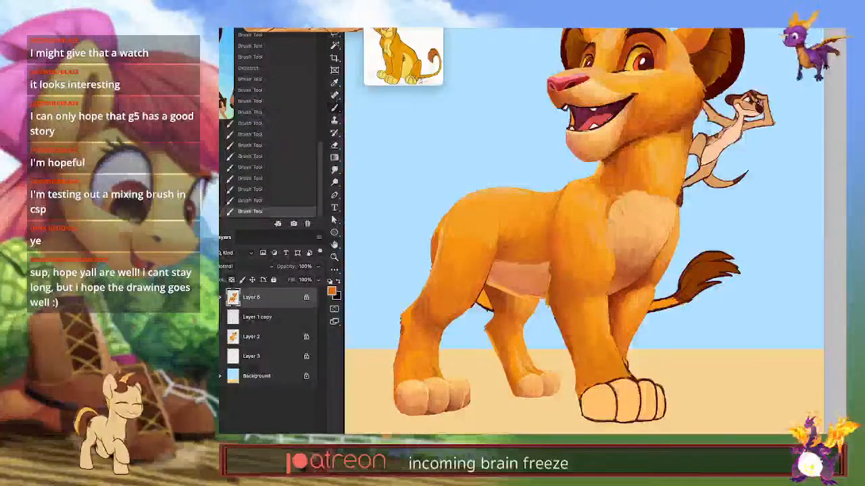
{"action": "left_click_drag", "start_coordinate": [606, 291], "coordinate": [614, 343]}
{"action": "left_click", "coordinate": [606, 294], "text": "alt"}
{"action": "key", "text": "ctrl+z"}
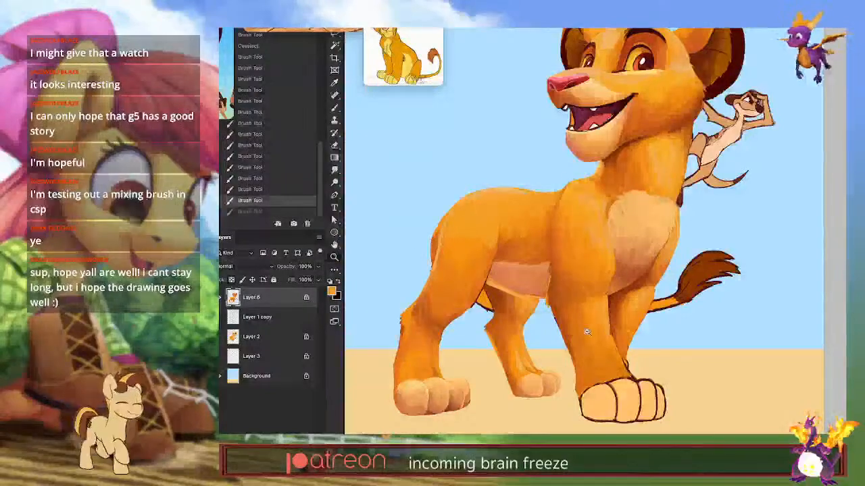
{"action": "scroll", "coordinate": [569, 326], "scroll_direction": "down", "scroll_amount": 1}
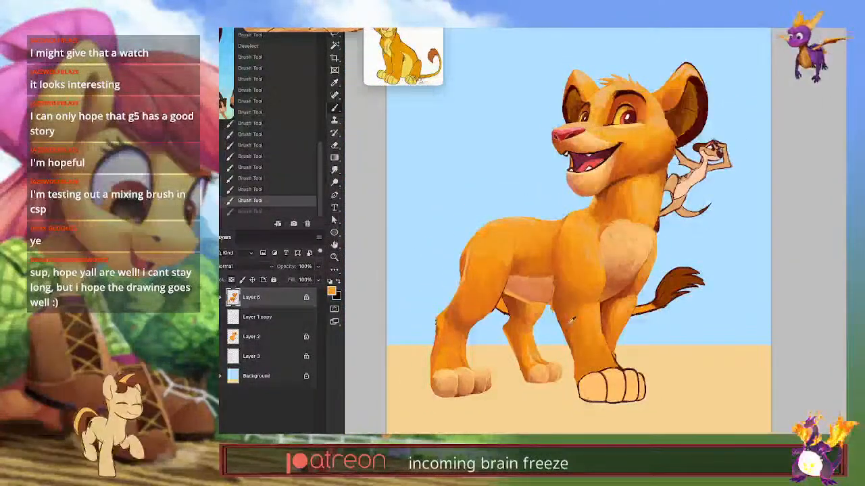
{"action": "scroll", "coordinate": [606, 323], "scroll_direction": "up", "scroll_amount": 1}
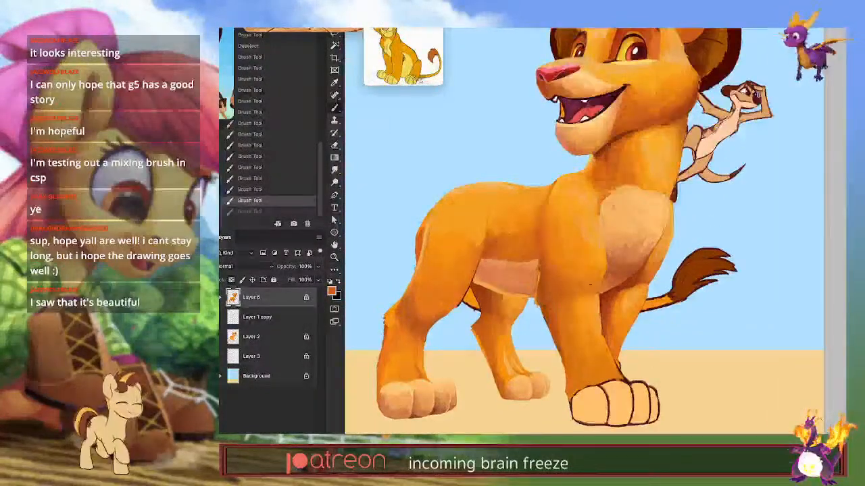
{"action": "key", "text": "ctrl+shift+z"}
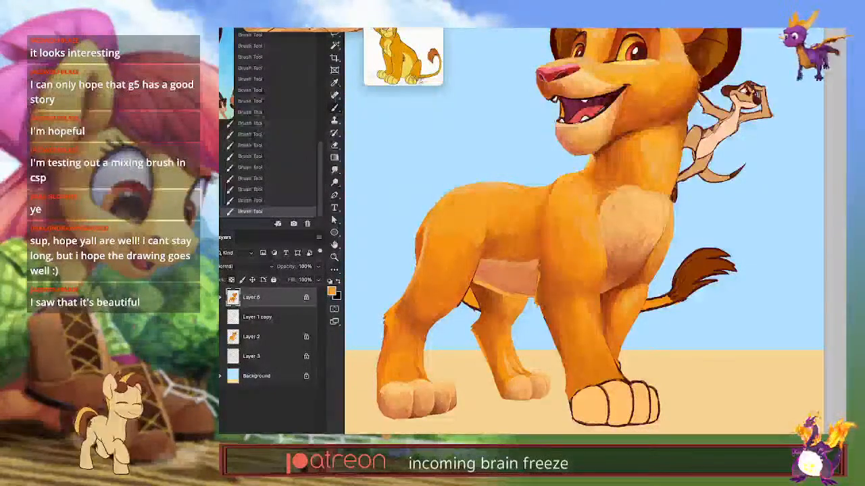
{"action": "scroll", "coordinate": [700, 259], "scroll_direction": "down", "scroll_amount": 2}
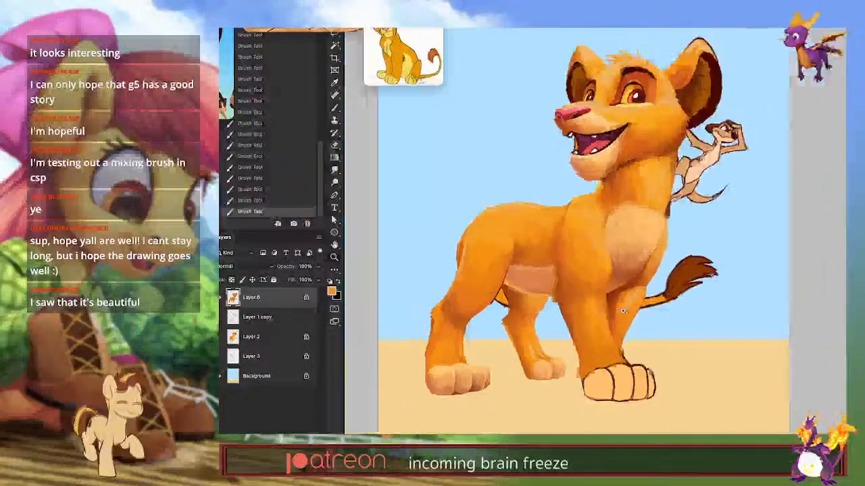
{"action": "scroll", "coordinate": [700, 259], "scroll_direction": "up", "scroll_amount": 3}
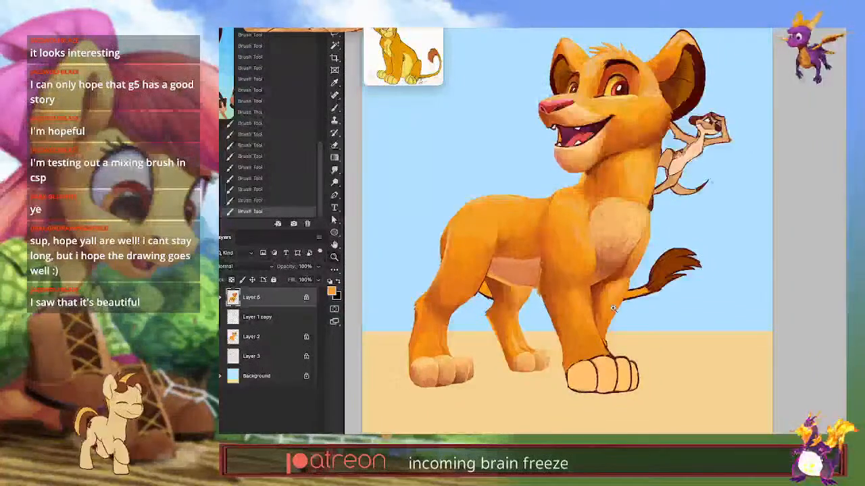
{"action": "scroll", "coordinate": [624, 323], "scroll_direction": "down", "scroll_amount": 1}
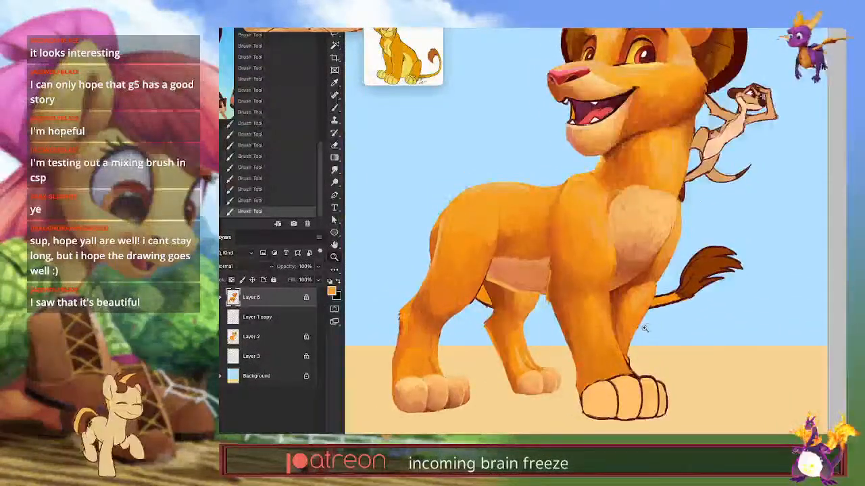
{"action": "scroll", "coordinate": [639, 336], "scroll_direction": "up", "scroll_amount": 1}
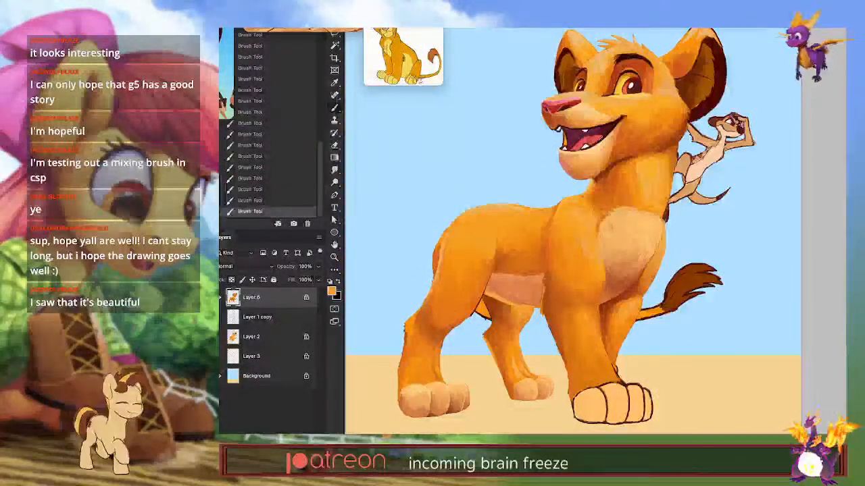
Step: Sample peach tones from the near hind paw and paint the near forepaw's toes, covering the dark outlines between them
{"action": "left_click", "coordinate": [424, 408], "text": "alt"}
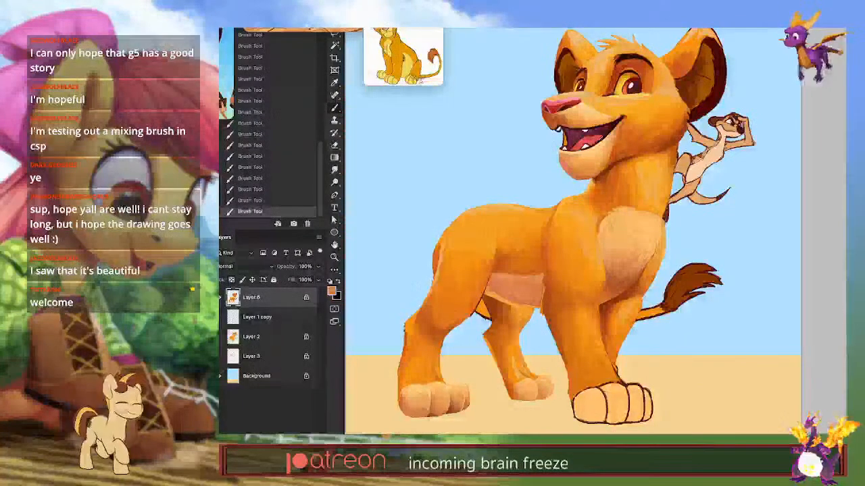
{"action": "mouse_move", "coordinate": [580, 414]}
{"action": "left_mouse_down"}
{"action": "mouse_move", "coordinate": [612, 405]}
{"action": "mouse_move", "coordinate": [631, 418]}
{"action": "mouse_move", "coordinate": [651, 408]}
{"action": "left_mouse_up"}
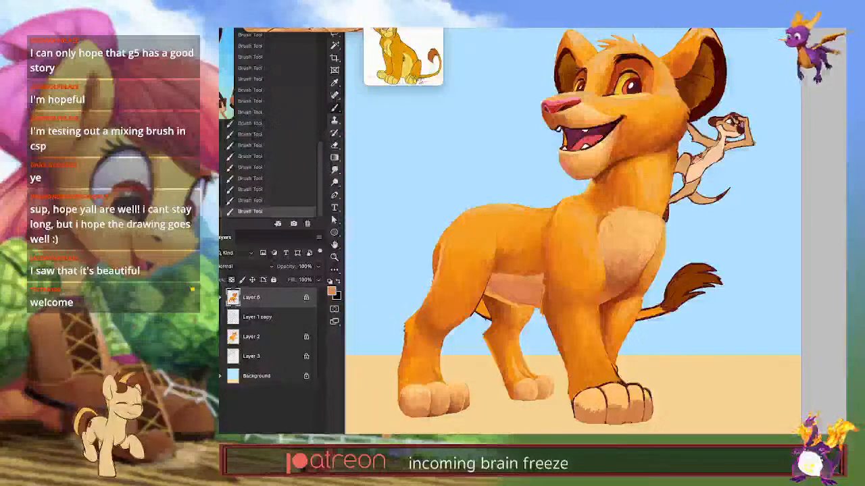
{"action": "mouse_move", "coordinate": [582, 405]}
{"action": "left_mouse_down"}
{"action": "mouse_move", "coordinate": [605, 401]}
{"action": "mouse_move", "coordinate": [600, 408]}
{"action": "left_mouse_up"}
{"action": "left_click", "coordinate": [601, 401], "text": "alt"}
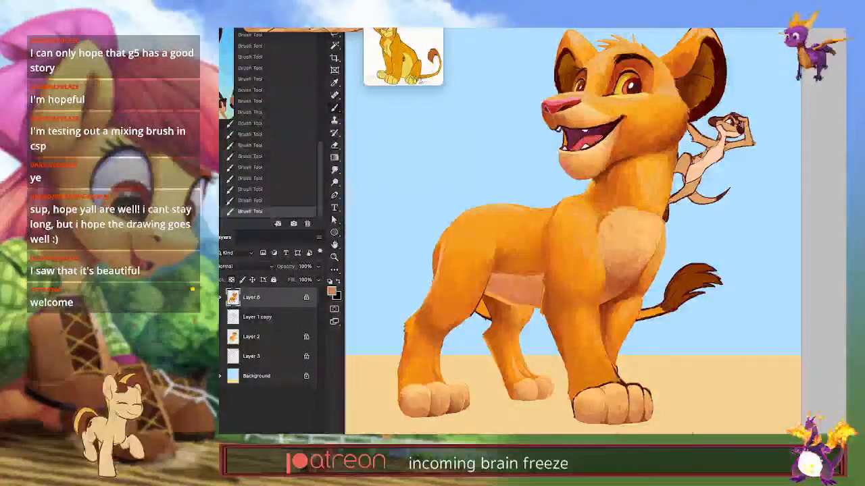
{"action": "left_click", "coordinate": [645, 383], "text": "alt"}
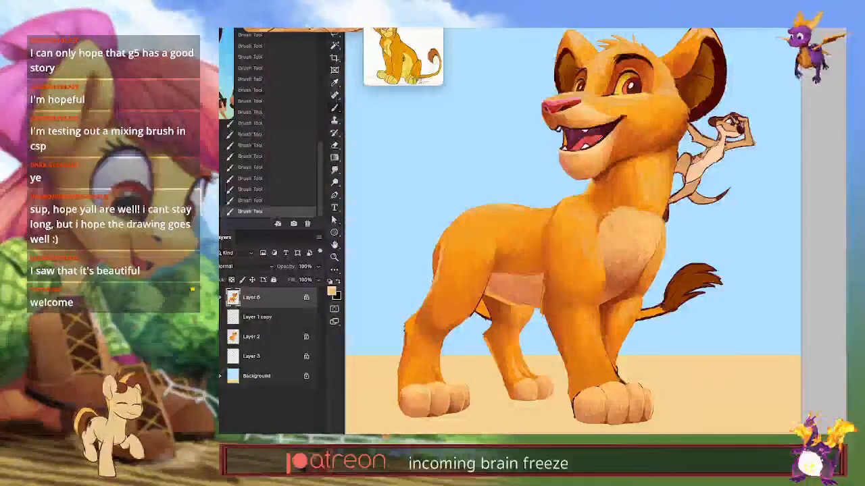
Step: Paint over the remaining outline along the near forepaw's outer edge, top and ankle with sampled peach and orange
{"action": "left_click", "coordinate": [577, 412], "text": "alt"}
{"action": "left_click_drag", "start_coordinate": [574, 400], "coordinate": [576, 415]}
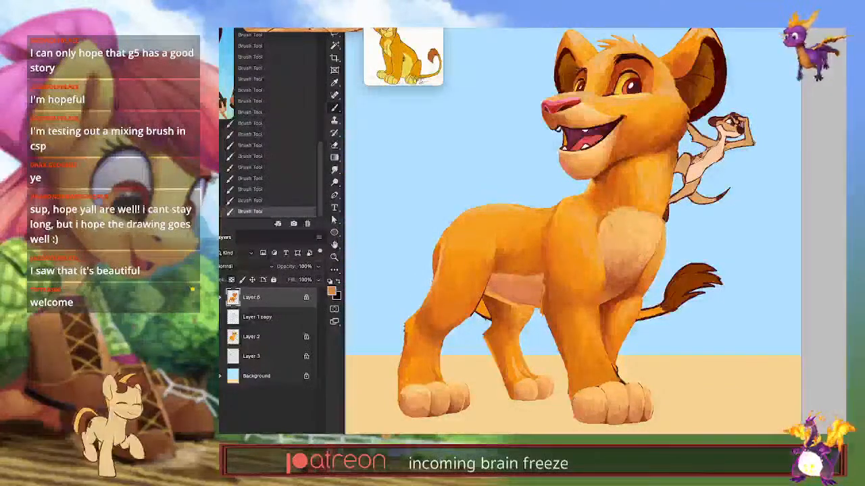
{"action": "left_click", "coordinate": [624, 397], "text": "alt"}
{"action": "mouse_move", "coordinate": [602, 385]}
{"action": "left_mouse_down"}
{"action": "mouse_move", "coordinate": [603, 395]}
{"action": "mouse_move", "coordinate": [580, 391]}
{"action": "left_mouse_up"}
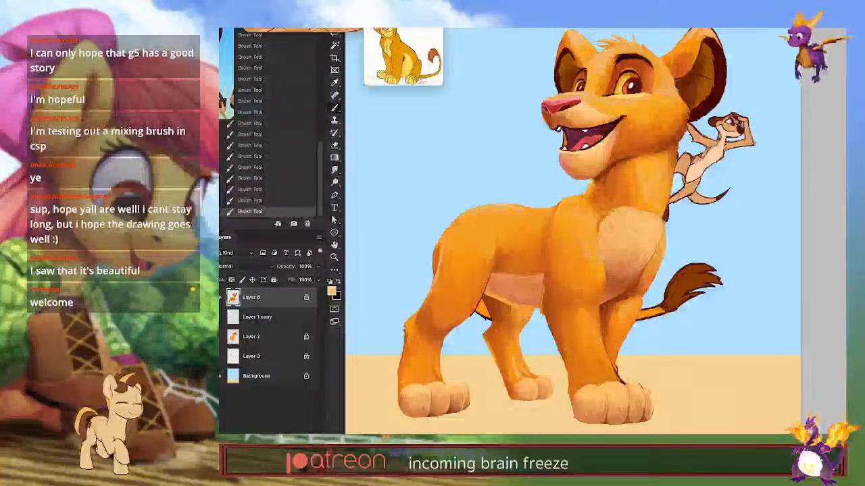
{"action": "left_click", "coordinate": [616, 368], "text": "alt"}
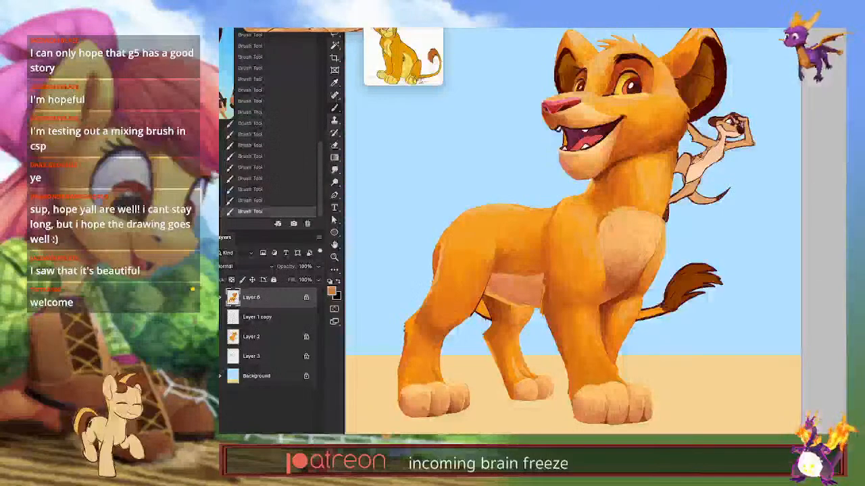
Step: Change the foreground colour to a more saturated orange
{"action": "left_click", "coordinate": [331, 292]}
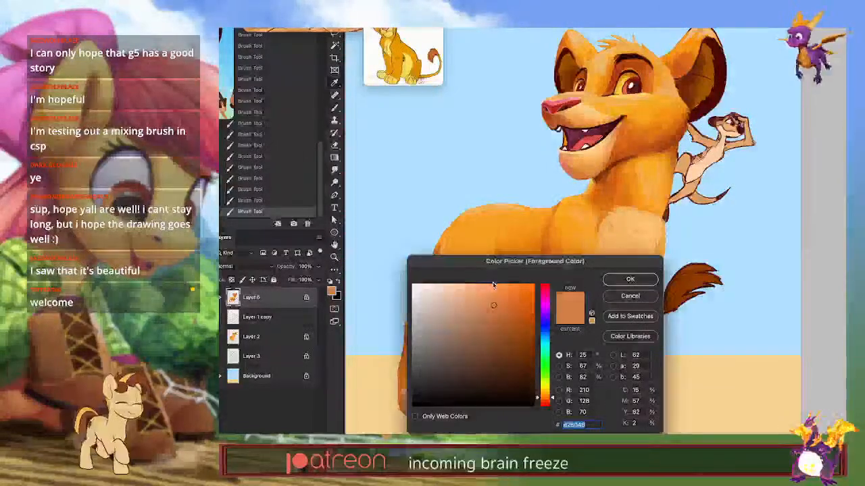
{"action": "key", "text": "Escape"}
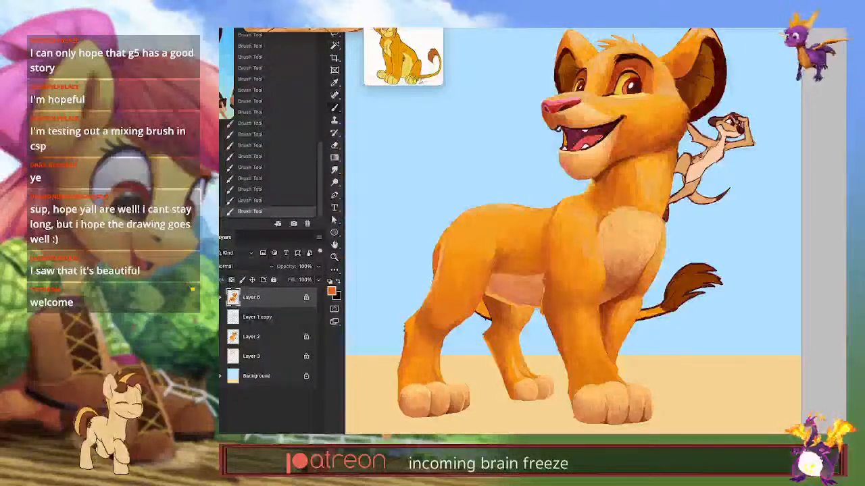
{"action": "left_click_drag", "start_coordinate": [652, 361], "coordinate": [650, 364]}
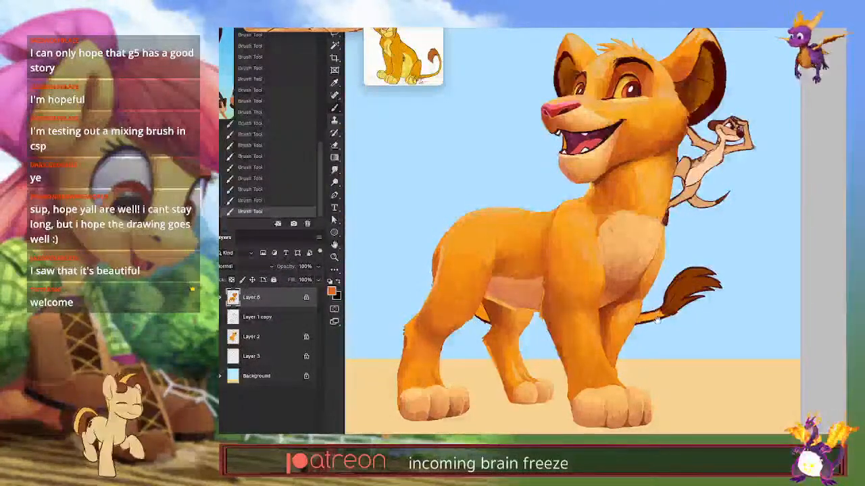
{"action": "left_click_drag", "start_coordinate": [656, 320], "coordinate": [654, 320]}
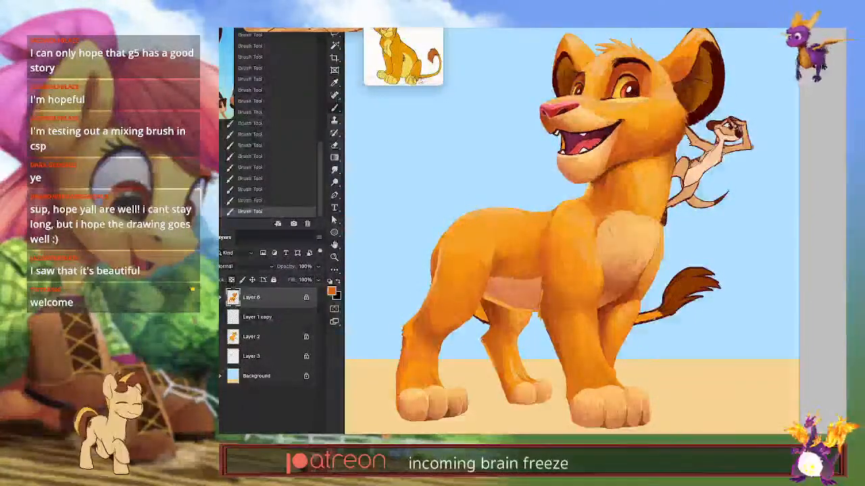
Step: Add a new layer beneath Layer 6 and paint the orange tail section between the far hind leg and the near foreleg
{"action": "left_click", "coordinate": [270, 320]}
{"action": "key", "text": "ctrl+shift+alt+n"}
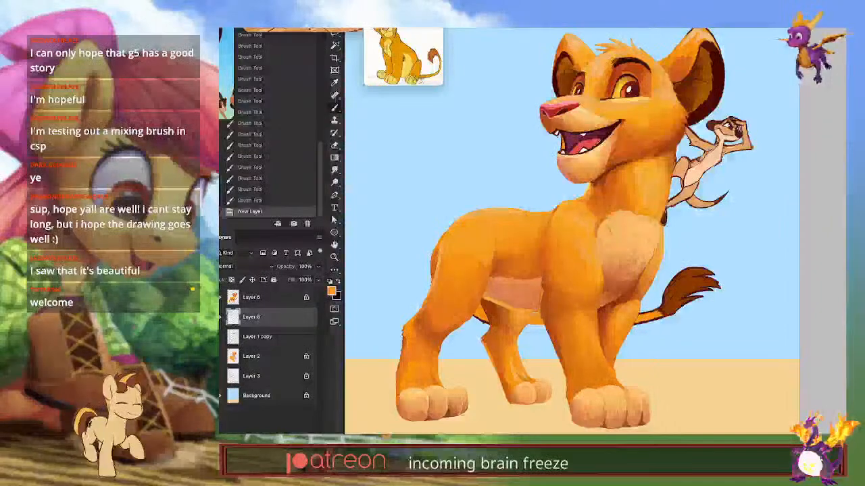
{"action": "key", "text": "ctrl+z"}
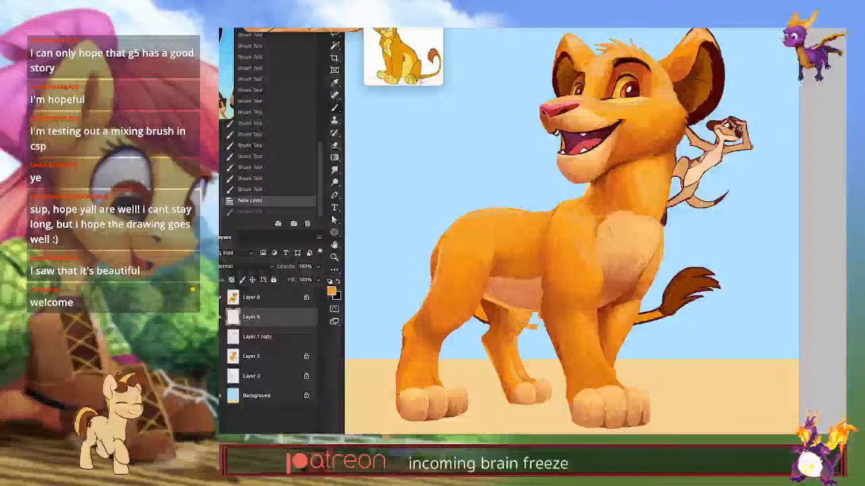
{"action": "key", "text": "ctrl+shift+z"}
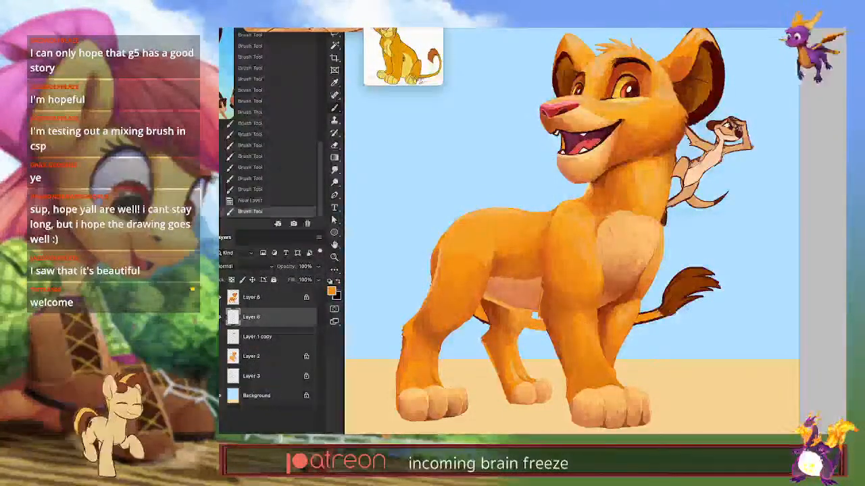
{"action": "left_click_drag", "start_coordinate": [588, 349], "coordinate": [538, 347]}
{"action": "left_click_drag", "start_coordinate": [406, 329], "coordinate": [404, 333]}
{"action": "left_click_drag", "start_coordinate": [530, 323], "coordinate": [543, 325]}
{"action": "left_click_drag", "start_coordinate": [532, 324], "coordinate": [543, 328]}
{"action": "left_click", "coordinate": [541, 326], "text": "alt"}
{"action": "left_click_drag", "start_coordinate": [534, 327], "coordinate": [543, 329]}
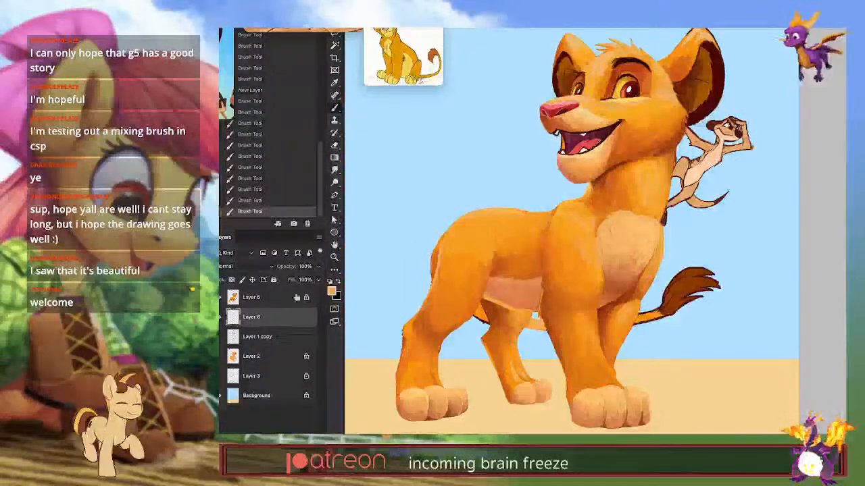
Step: On Layer 6, shade the near thigh's front edge beside the belly with sampled oranges, undoing and restoring the last stroke
{"action": "left_click", "coordinate": [280, 303]}
{"action": "left_click", "coordinate": [552, 322], "text": "alt"}
{"action": "left_click", "coordinate": [500, 268], "text": "alt"}
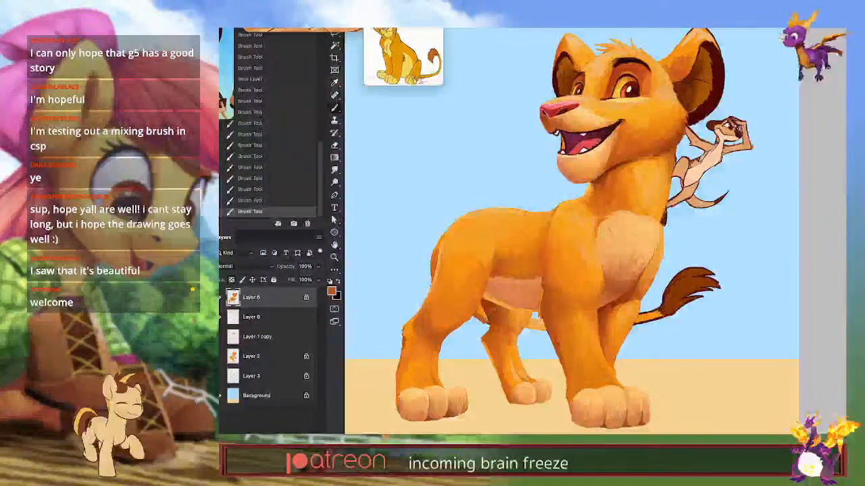
{"action": "left_click", "coordinate": [497, 267], "text": "alt"}
{"action": "left_click_drag", "start_coordinate": [487, 272], "coordinate": [481, 288]}
{"action": "left_click", "coordinate": [492, 267], "text": "alt"}
{"action": "left_click_drag", "start_coordinate": [489, 270], "coordinate": [480, 290]}
{"action": "left_click_drag", "start_coordinate": [488, 271], "coordinate": [480, 289]}
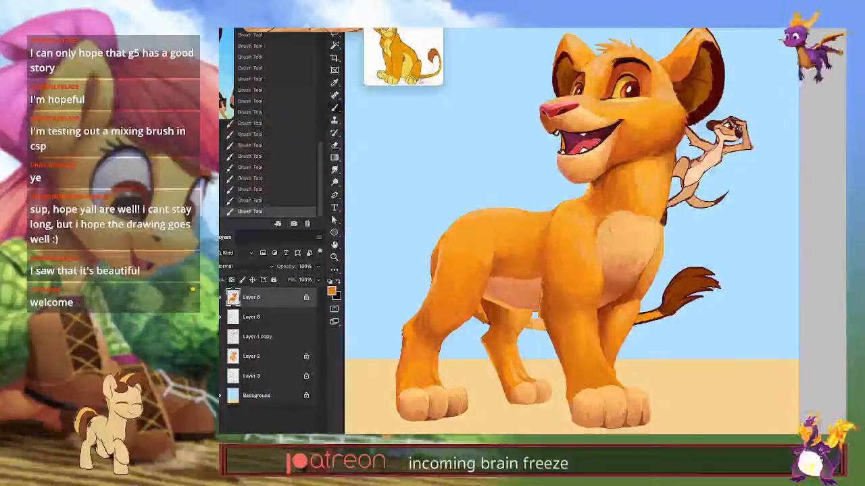
{"action": "key", "text": "ctrl+z"}
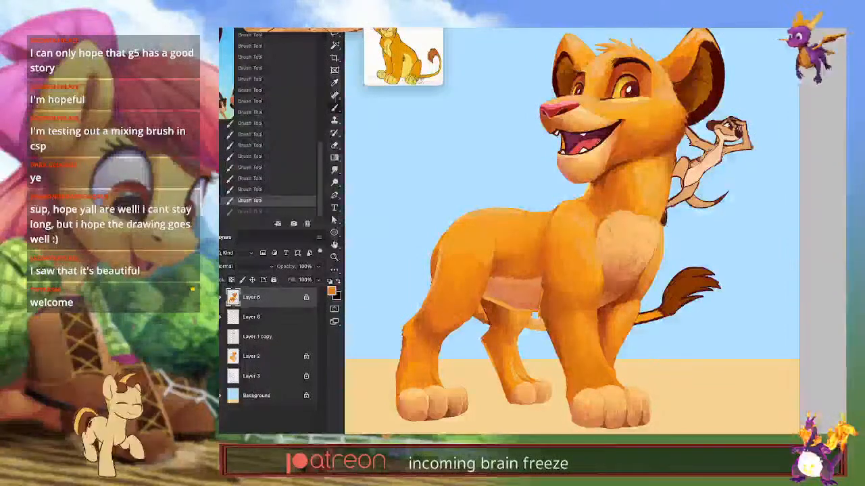
{"action": "key", "text": "ctrl+shift+z"}
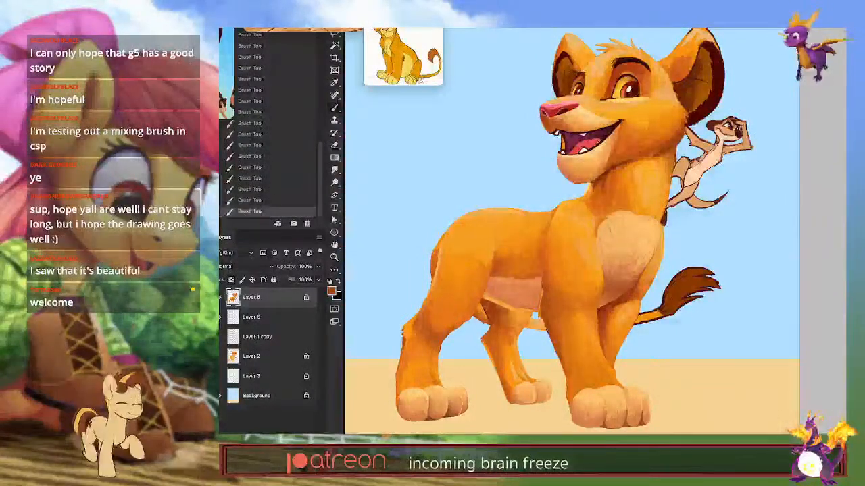
{"action": "left_click_drag", "start_coordinate": [492, 296], "coordinate": [493, 310]}
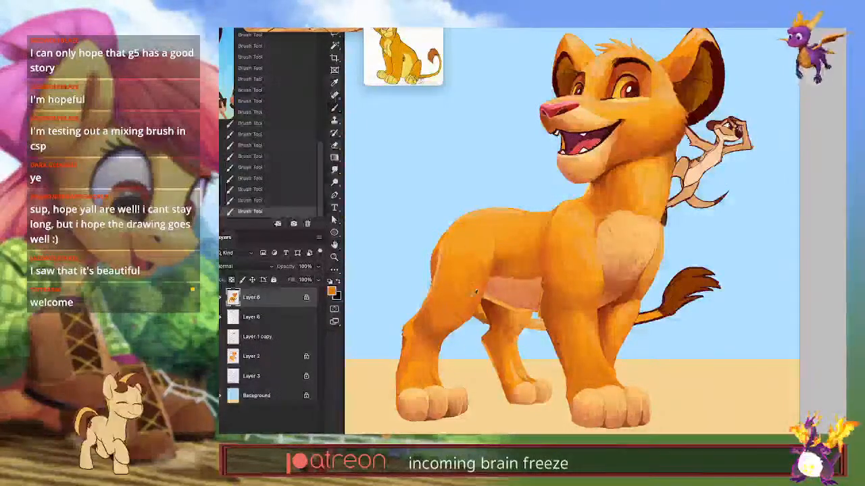
Step: Lock the new tail layer's transparency and paint orange over the tail behind the hind legs
{"action": "left_click", "coordinate": [290, 315]}
{"action": "left_click", "coordinate": [232, 280]}
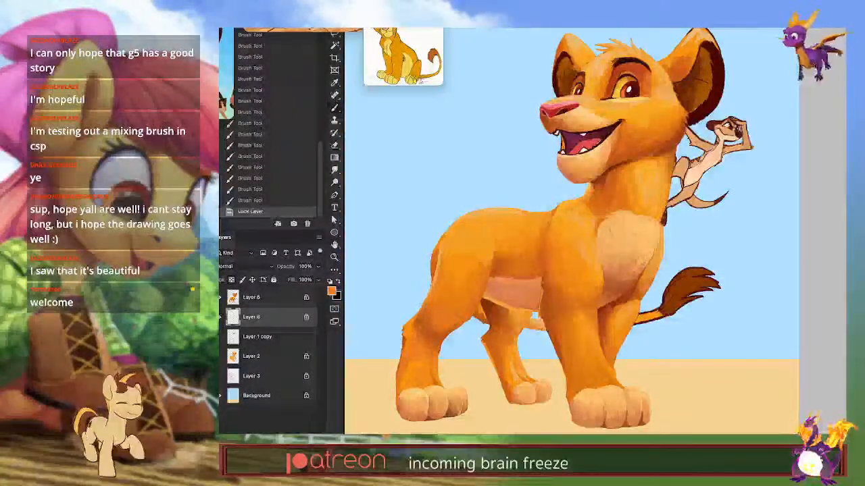
{"action": "left_click_drag", "start_coordinate": [484, 305], "coordinate": [491, 326]}
Step: On Layer 6, paint orange strokes over the shoulder below the neck and cover the outline of the tail beside the far foreleg
{"action": "left_click", "coordinate": [270, 297]}
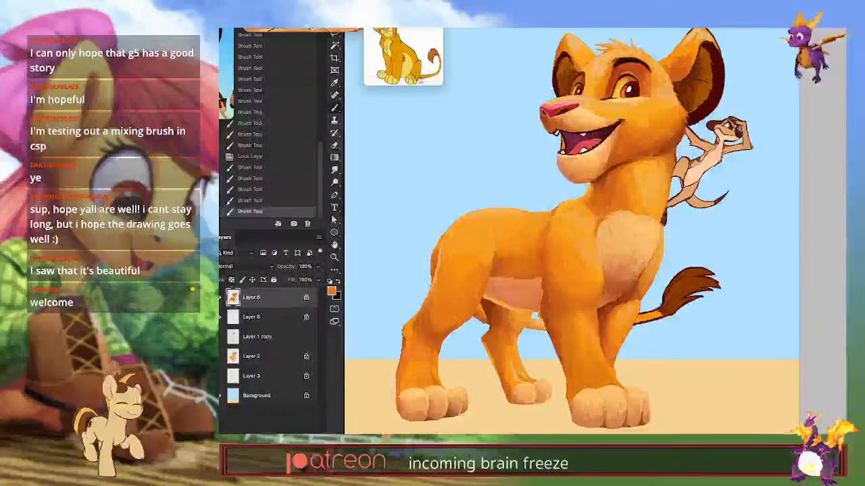
{"action": "left_click_drag", "start_coordinate": [538, 312], "coordinate": [535, 320]}
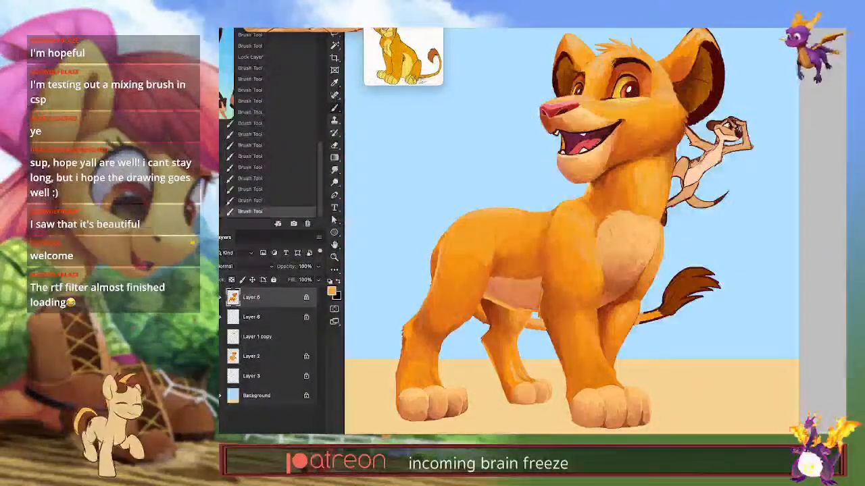
{"action": "left_click_drag", "start_coordinate": [582, 201], "coordinate": [594, 220]}
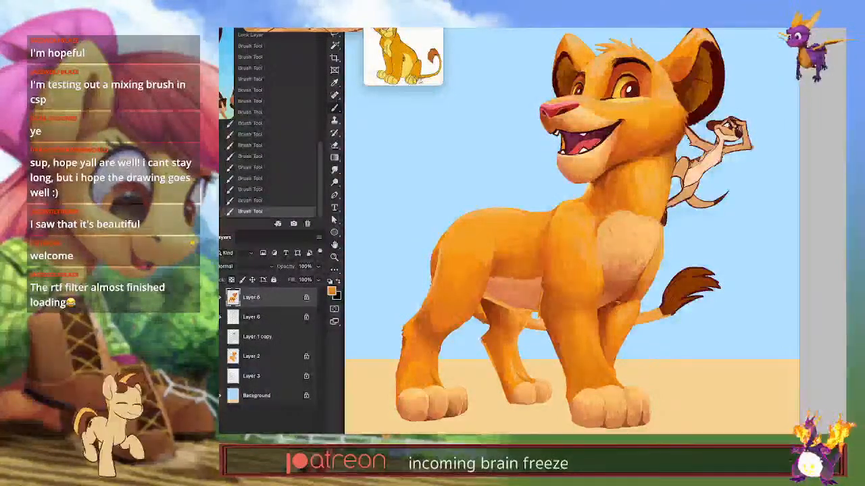
{"action": "left_click_drag", "start_coordinate": [583, 201], "coordinate": [592, 218]}
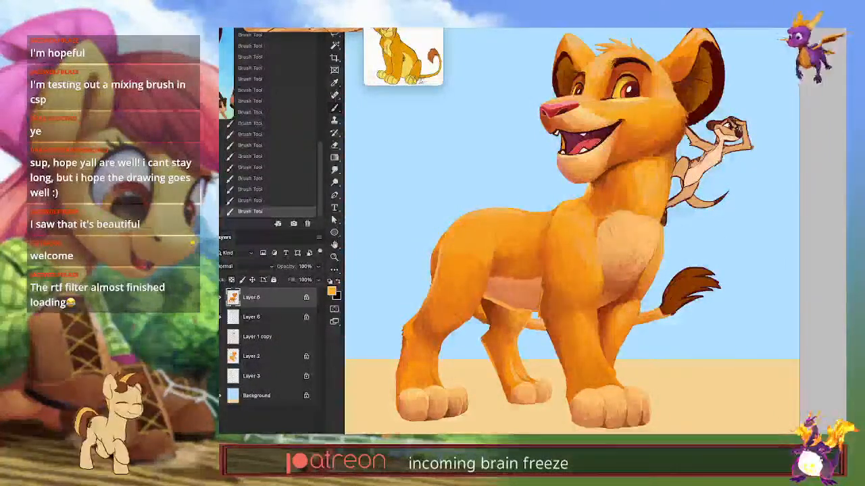
Step: Shade the tail where it meets the tuft with sampled orange and dark brown, undoing and restoring the last two strokes
{"action": "left_click", "coordinate": [618, 313], "text": "alt"}
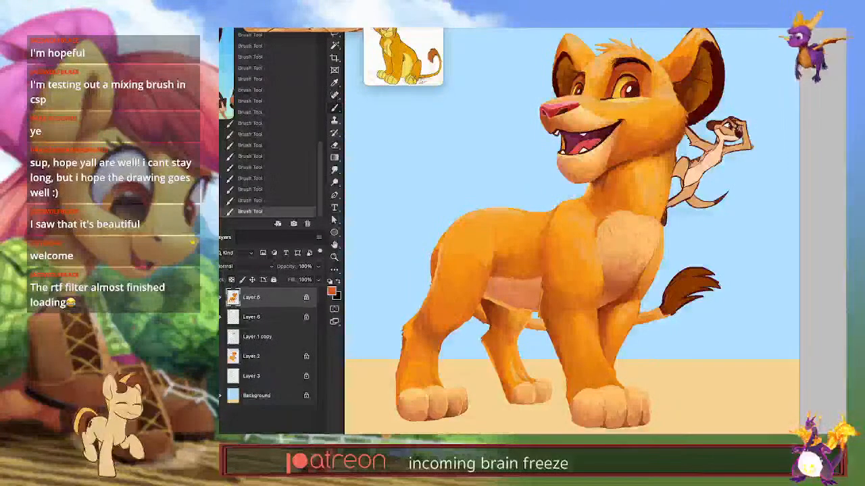
{"action": "left_click", "coordinate": [657, 312], "text": "alt"}
{"action": "left_click", "coordinate": [626, 338], "text": "alt"}
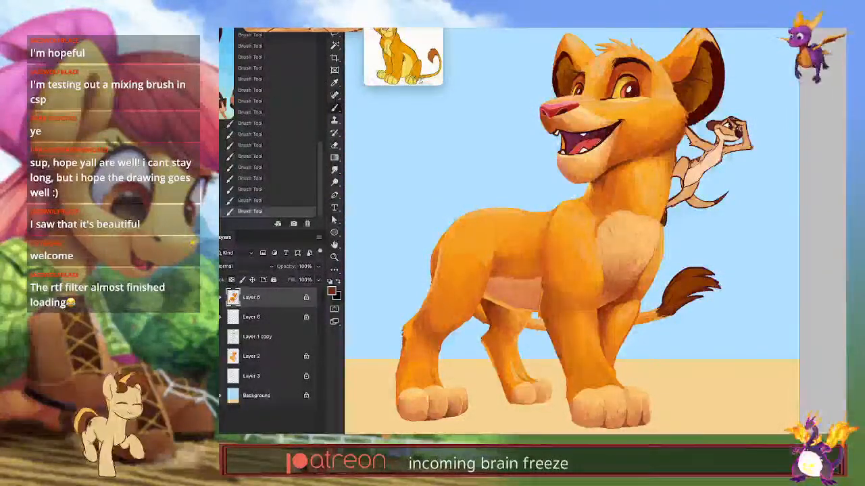
{"action": "key", "text": "ctrl+z"}
{"action": "key", "text": "ctrl+z"}
{"action": "left_click_drag", "start_coordinate": [614, 264], "coordinate": [621, 299]}
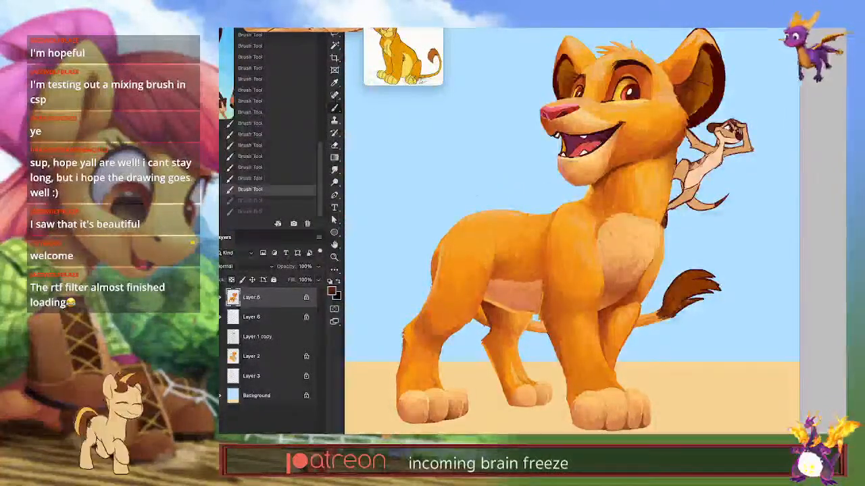
{"action": "key", "text": "ctrl+shift+z"}
{"action": "key", "text": "ctrl+shift+z"}
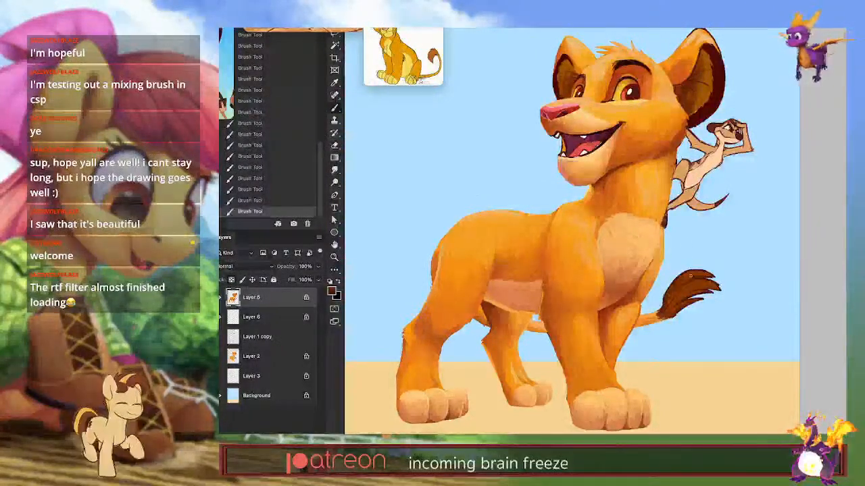
Step: Paint the tail tuft with sampled dark brown tones and blend its base into the orange tail
{"action": "left_click_drag", "start_coordinate": [682, 284], "coordinate": [711, 325]}
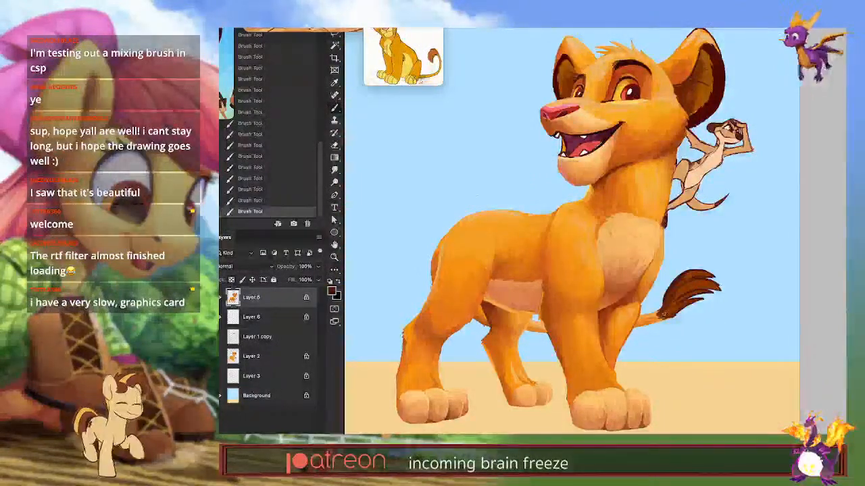
{"action": "left_click", "coordinate": [691, 274], "text": "alt"}
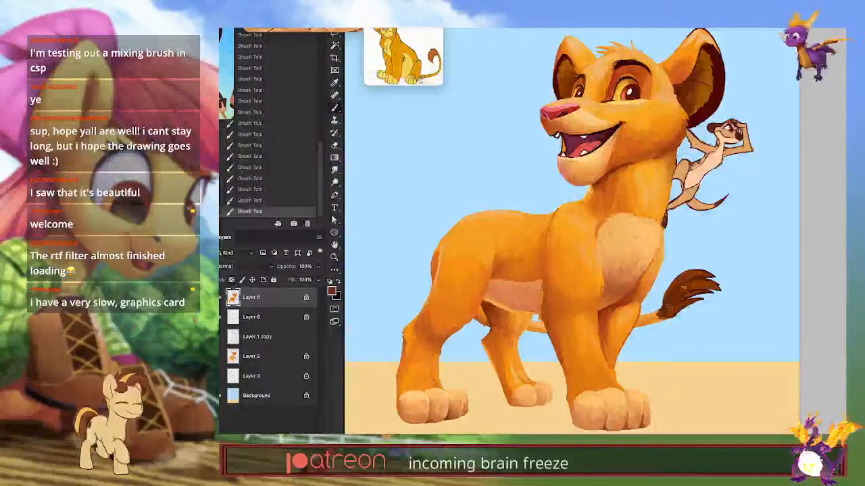
{"action": "left_click", "coordinate": [669, 298], "text": "alt"}
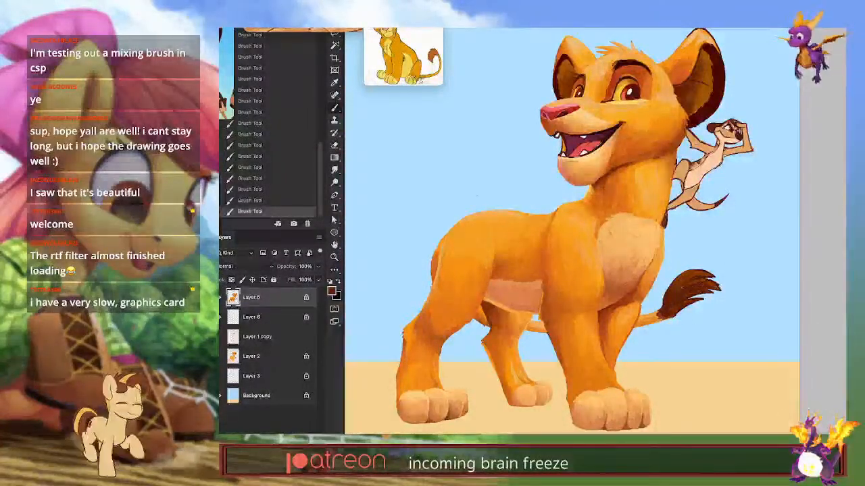
{"action": "left_click_drag", "start_coordinate": [647, 314], "coordinate": [625, 299]}
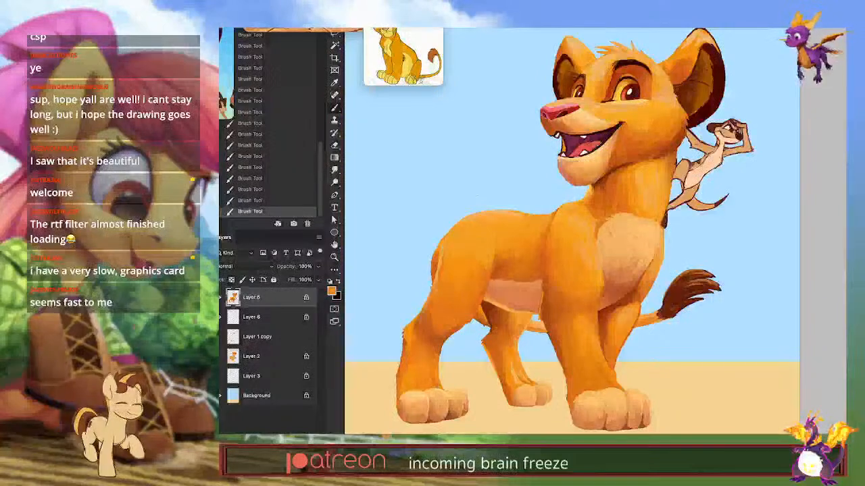
Step: Paint sampled brown fur strokes inside the cub's near ear, covering the sketch lines and darkening its lower interior
{"action": "left_click_drag", "start_coordinate": [688, 108], "coordinate": [679, 314]}
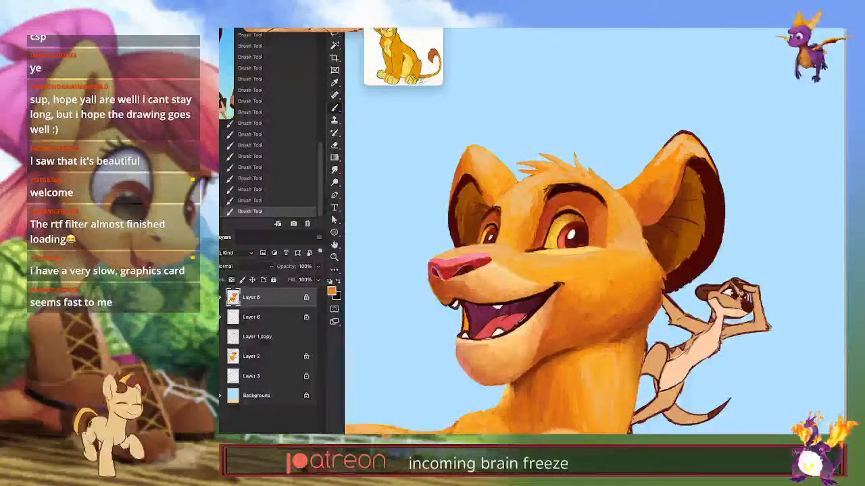
{"action": "mouse_move", "coordinate": [650, 196]}
{"action": "left_mouse_down"}
{"action": "mouse_move", "coordinate": [658, 204]}
{"action": "mouse_move", "coordinate": [643, 209]}
{"action": "mouse_move", "coordinate": [658, 201]}
{"action": "left_mouse_up"}
{"action": "left_click", "coordinate": [658, 204], "text": "alt"}
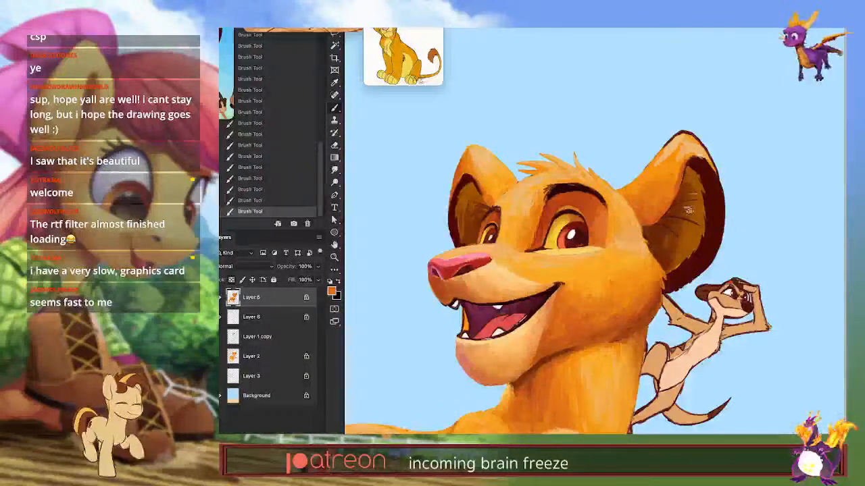
{"action": "left_click", "coordinate": [485, 209], "text": "alt"}
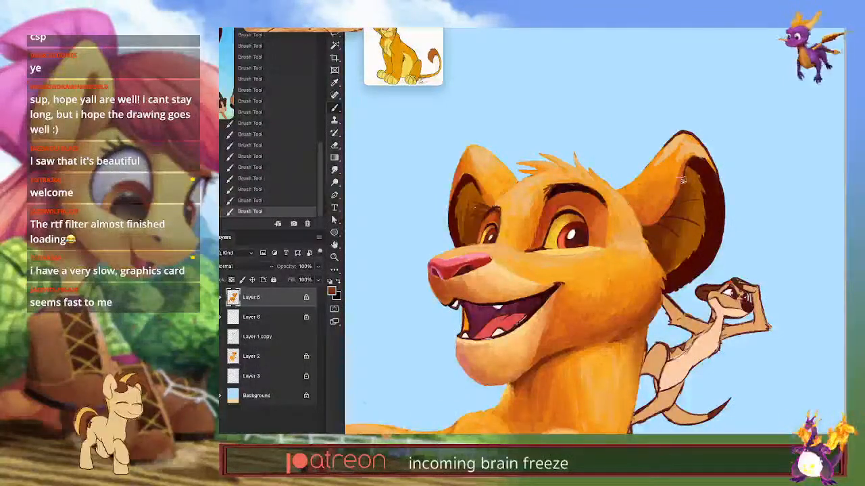
{"action": "mouse_move", "coordinate": [687, 229]}
{"action": "left_mouse_down"}
{"action": "mouse_move", "coordinate": [672, 214]}
{"action": "mouse_move", "coordinate": [679, 210]}
{"action": "mouse_move", "coordinate": [664, 227]}
{"action": "mouse_move", "coordinate": [663, 258]}
{"action": "left_mouse_up"}
{"action": "left_click", "coordinate": [691, 226], "text": "alt"}
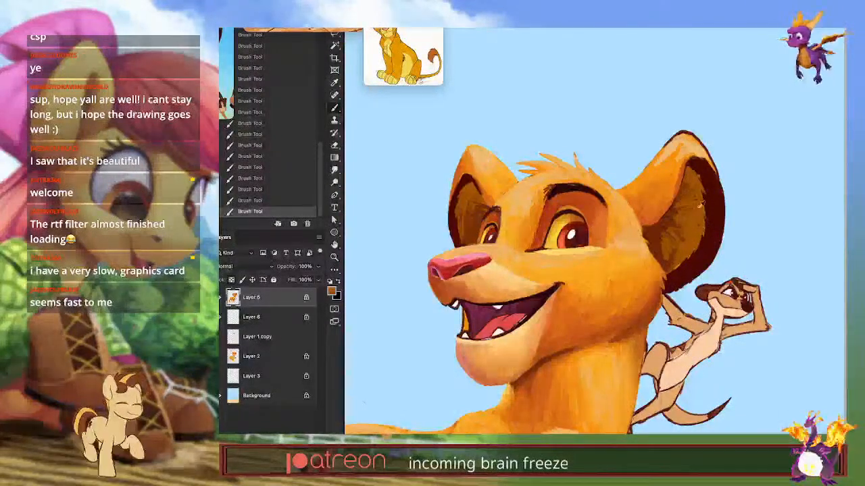
{"action": "left_click", "coordinate": [666, 260], "text": "alt"}
{"action": "left_click", "coordinate": [670, 270], "text": "alt"}
{"action": "mouse_move", "coordinate": [681, 258]}
{"action": "left_mouse_down"}
{"action": "mouse_move", "coordinate": [680, 247]}
{"action": "mouse_move", "coordinate": [660, 246]}
{"action": "mouse_move", "coordinate": [666, 234]}
{"action": "left_mouse_up"}
Step: Choose a dark purplish maroon and deepen the dark rim and lower edge of the near ear
{"action": "left_click", "coordinate": [674, 281], "text": "alt"}
{"action": "left_click", "coordinate": [679, 278], "text": "ctrl+alt+super"}
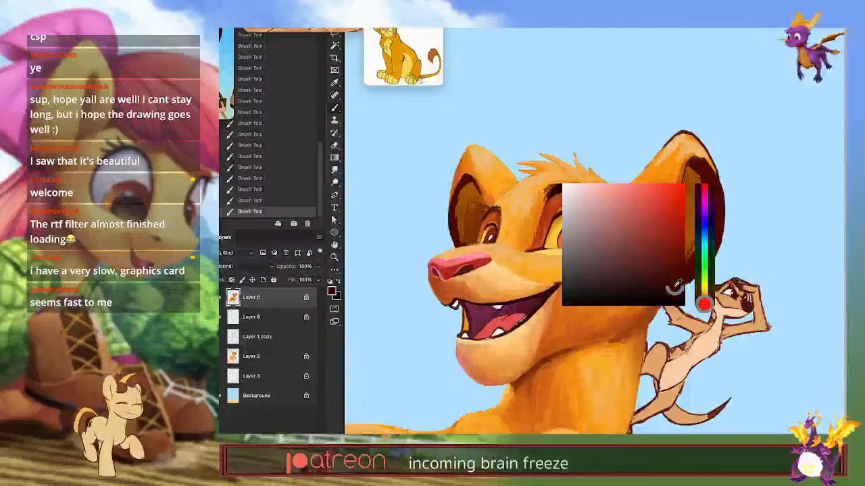
{"action": "left_click_drag", "start_coordinate": [700, 204], "coordinate": [701, 180], "text": "ctrl+alt+super"}
{"action": "left_click_drag", "start_coordinate": [668, 290], "coordinate": [665, 291]}
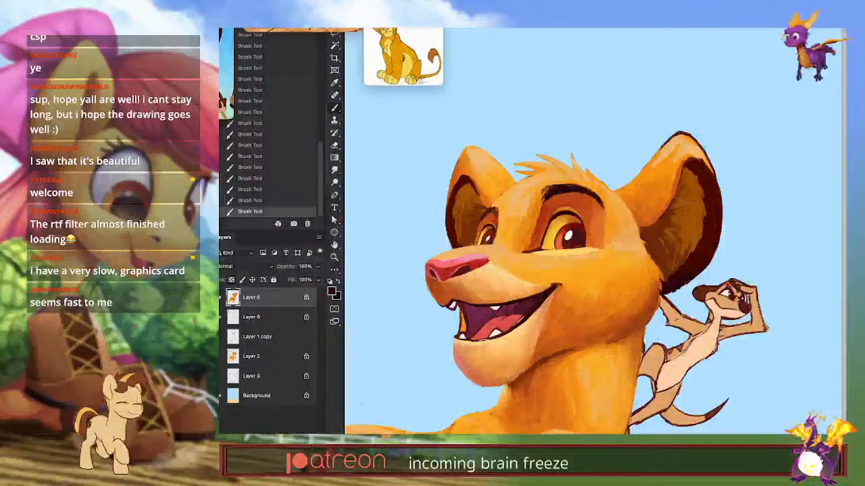
{"action": "mouse_move", "coordinate": [685, 167]}
{"action": "left_mouse_down"}
{"action": "mouse_move", "coordinate": [709, 173]}
{"action": "mouse_move", "coordinate": [715, 233]}
{"action": "left_mouse_up"}
{"action": "mouse_move", "coordinate": [670, 300]}
{"action": "left_mouse_down"}
{"action": "mouse_move", "coordinate": [671, 282]}
{"action": "mouse_move", "coordinate": [658, 280]}
{"action": "mouse_move", "coordinate": [660, 269]}
{"action": "left_mouse_up"}
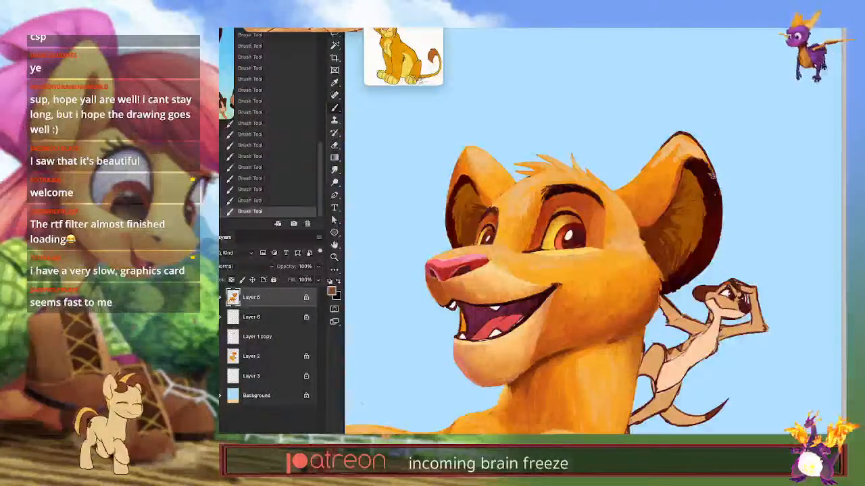
Step: Add muted brown strokes along the near ear's outer dark rim and blend them with sampled dark tones
{"action": "left_click_drag", "start_coordinate": [718, 225], "coordinate": [717, 250]}
{"action": "left_click_drag", "start_coordinate": [716, 186], "coordinate": [715, 247]}
{"action": "left_click_drag", "start_coordinate": [720, 185], "coordinate": [719, 221]}
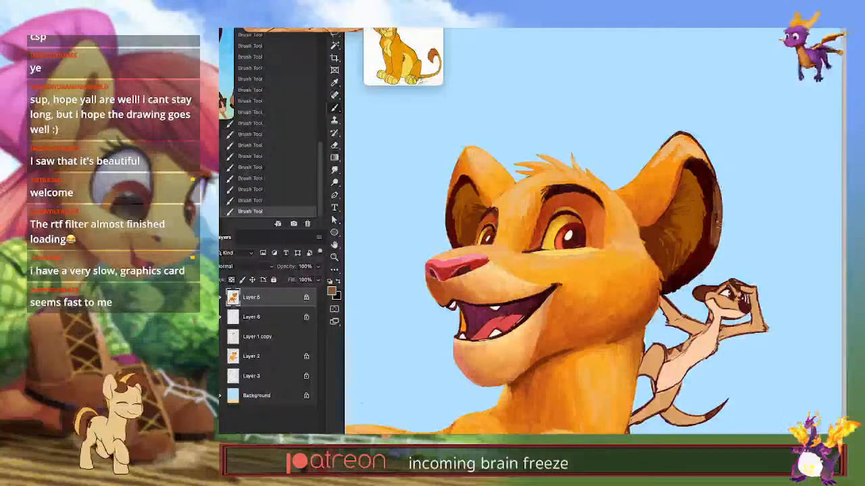
{"action": "left_click", "coordinate": [713, 250], "text": "alt"}
{"action": "mouse_move", "coordinate": [708, 163]}
{"action": "left_mouse_down"}
{"action": "mouse_move", "coordinate": [719, 209]}
{"action": "mouse_move", "coordinate": [709, 236]}
{"action": "left_mouse_up"}
{"action": "left_click", "coordinate": [709, 233], "text": "alt"}
{"action": "left_click_drag", "start_coordinate": [709, 198], "coordinate": [711, 216]}
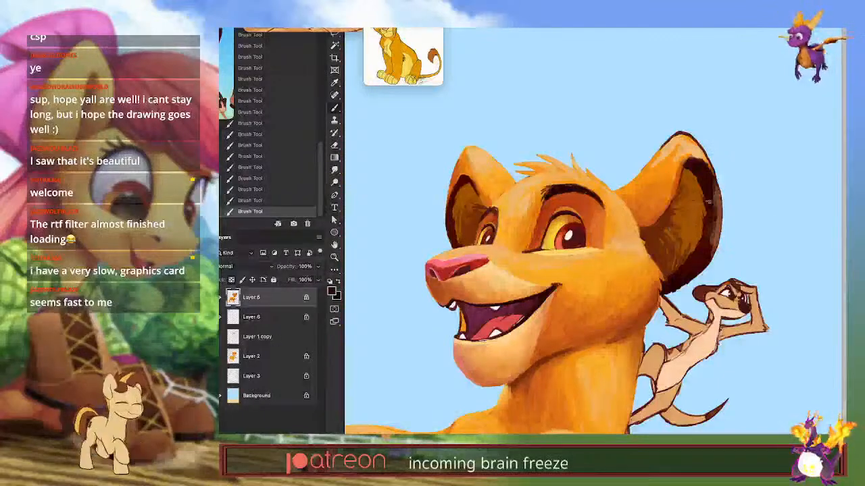
{"action": "mouse_move", "coordinate": [698, 255]}
{"action": "left_mouse_down"}
{"action": "mouse_move", "coordinate": [715, 218]}
{"action": "mouse_move", "coordinate": [712, 252]}
{"action": "mouse_move", "coordinate": [715, 241]}
{"action": "left_mouse_up"}
{"action": "left_click", "coordinate": [717, 230], "text": "alt"}
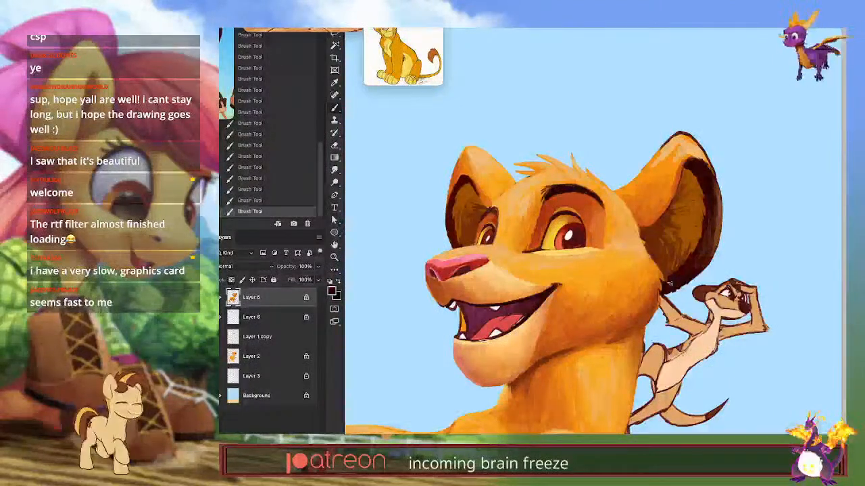
Step: Paint sampled orange tones over the outline along the near ear's tip and upper rim
{"action": "left_click", "coordinate": [665, 160], "text": "alt"}
{"action": "mouse_move", "coordinate": [662, 159]}
{"action": "left_mouse_down"}
{"action": "mouse_move", "coordinate": [663, 144]}
{"action": "mouse_move", "coordinate": [685, 133]}
{"action": "mouse_move", "coordinate": [702, 146]}
{"action": "mouse_move", "coordinate": [717, 184]}
{"action": "mouse_move", "coordinate": [696, 157]}
{"action": "mouse_move", "coordinate": [710, 172]}
{"action": "left_mouse_up"}
{"action": "left_click", "coordinate": [716, 184], "text": "alt"}
{"action": "left_click", "coordinate": [716, 186], "text": "alt"}
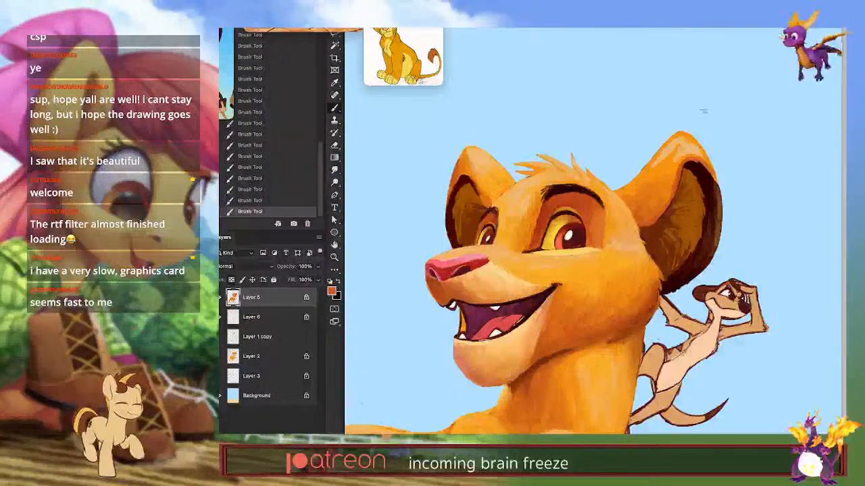
Step: Lighten the near ear's tip with sampled peach and light orange, blending the strokes down toward its base
{"action": "left_click", "coordinate": [630, 240], "text": "alt"}
{"action": "left_click_drag", "start_coordinate": [668, 143], "coordinate": [675, 136]}
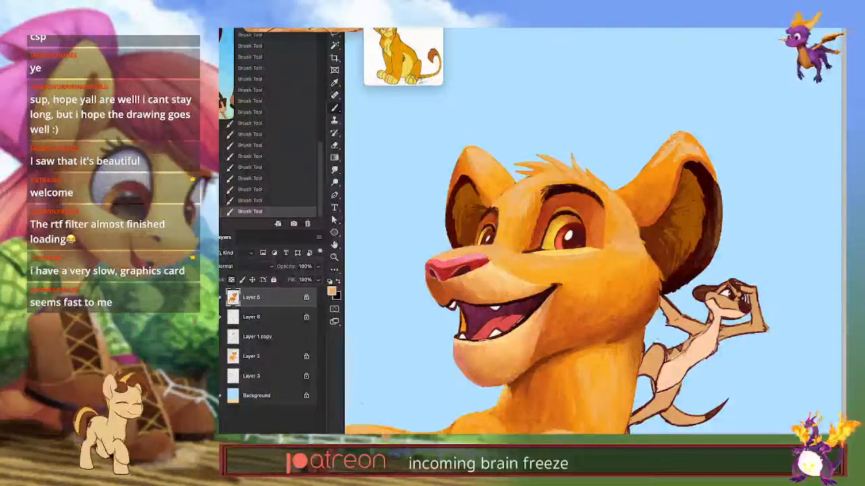
{"action": "left_click", "coordinate": [614, 228], "text": "alt"}
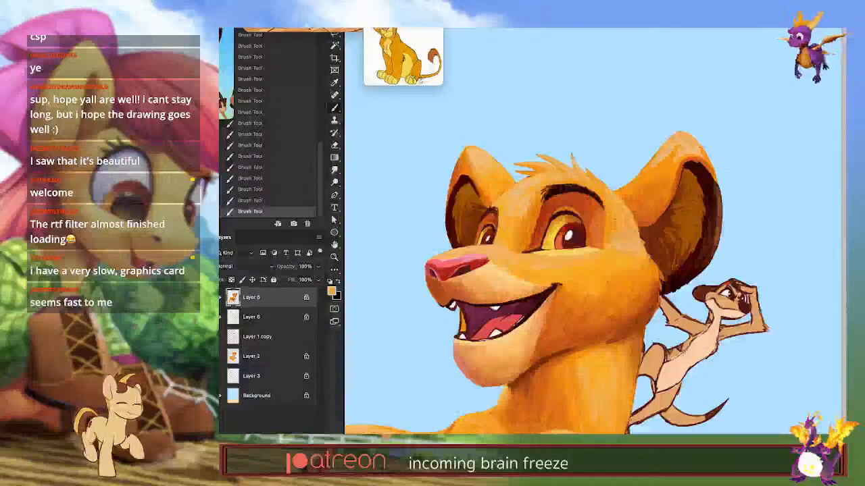
{"action": "mouse_move", "coordinate": [668, 147]}
{"action": "left_mouse_down"}
{"action": "mouse_move", "coordinate": [664, 157]}
{"action": "mouse_move", "coordinate": [676, 146]}
{"action": "left_mouse_up"}
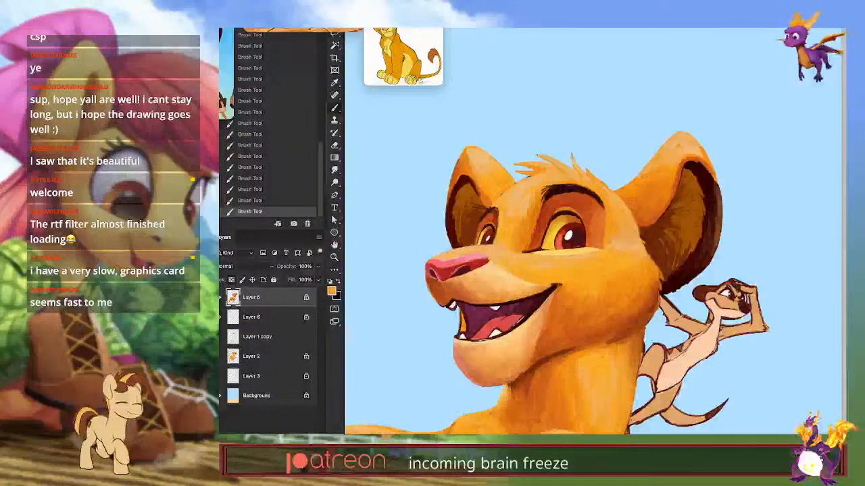
{"action": "left_click", "coordinate": [655, 219], "text": "alt"}
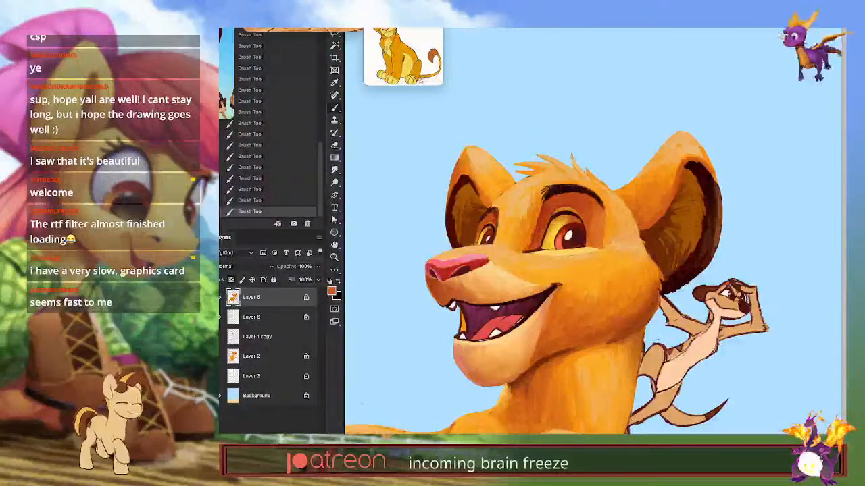
Step: Paint sampled oranges along the cheek edge below the near ear to cover its outline
{"action": "left_click", "coordinate": [624, 199], "text": "alt"}
{"action": "left_click", "coordinate": [626, 203], "text": "alt"}
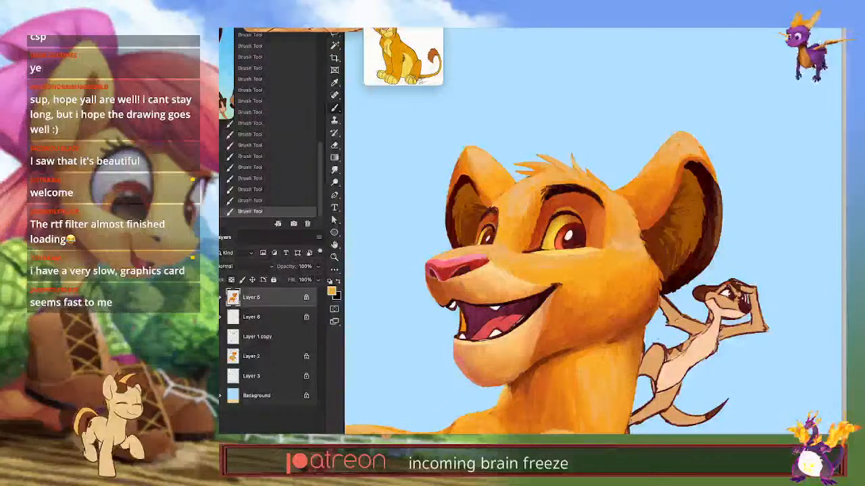
{"action": "left_click_drag", "start_coordinate": [643, 240], "coordinate": [662, 279]}
{"action": "left_click", "coordinate": [648, 262], "text": "alt"}
{"action": "left_click", "coordinate": [656, 290], "text": "alt"}
{"action": "left_click_drag", "start_coordinate": [642, 230], "coordinate": [649, 247]}
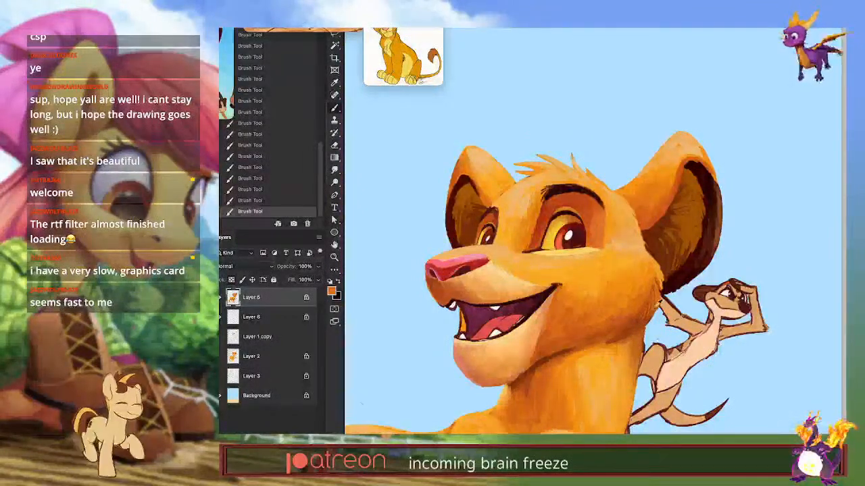
Step: Unlock the figure layer's transparent pixels, erase part of the lower cheek edge and paint pointed orange fur tufts there
{"action": "left_click", "coordinate": [232, 280]}
{"action": "key", "text": "e"}
{"action": "left_click_drag", "start_coordinate": [657, 325], "coordinate": [652, 331]}
{"action": "key", "text": "b"}
{"action": "left_click", "coordinate": [655, 308], "text": "alt"}
{"action": "left_click_drag", "start_coordinate": [658, 300], "coordinate": [652, 319]}
{"action": "mouse_move", "coordinate": [652, 309]}
{"action": "left_mouse_down"}
{"action": "mouse_move", "coordinate": [649, 325]}
{"action": "mouse_move", "coordinate": [631, 336]}
{"action": "mouse_move", "coordinate": [642, 328]}
{"action": "left_mouse_up"}
Step: Refine the cheek's fur tufts with sampled orange and reddish tones and blend them into the cheek
{"action": "left_click", "coordinate": [625, 336], "text": "alt"}
{"action": "left_click_drag", "start_coordinate": [653, 311], "coordinate": [650, 323]}
{"action": "left_click", "coordinate": [653, 312], "text": "alt"}
{"action": "left_click", "coordinate": [653, 311], "text": "alt"}
{"action": "left_click_drag", "start_coordinate": [653, 313], "coordinate": [644, 330]}
{"action": "mouse_move", "coordinate": [649, 321]}
{"action": "left_mouse_down"}
{"action": "mouse_move", "coordinate": [642, 334]}
{"action": "mouse_move", "coordinate": [649, 321]}
{"action": "left_mouse_up"}
{"action": "left_click", "coordinate": [647, 320], "text": "alt"}
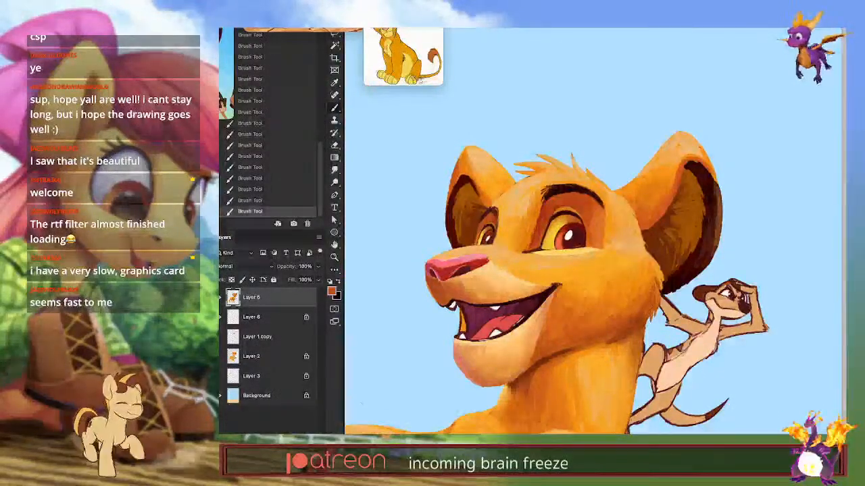
{"action": "left_click", "coordinate": [650, 276], "text": "alt"}
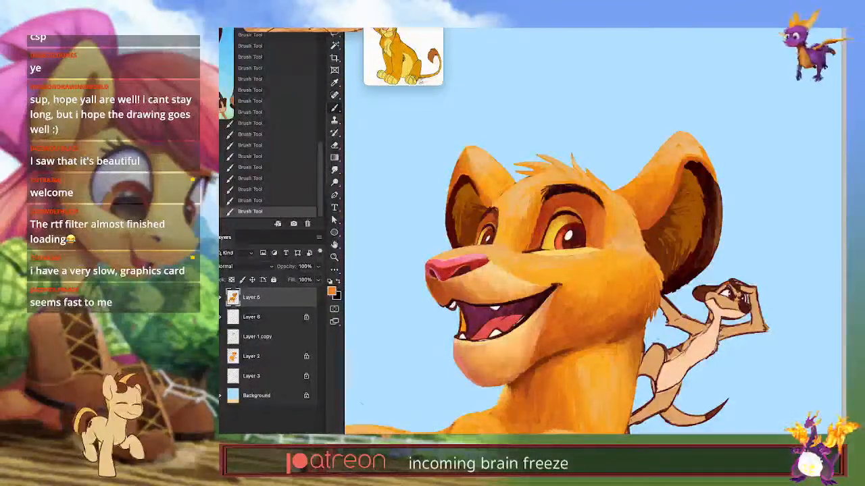
{"action": "left_click", "coordinate": [650, 296], "text": "alt"}
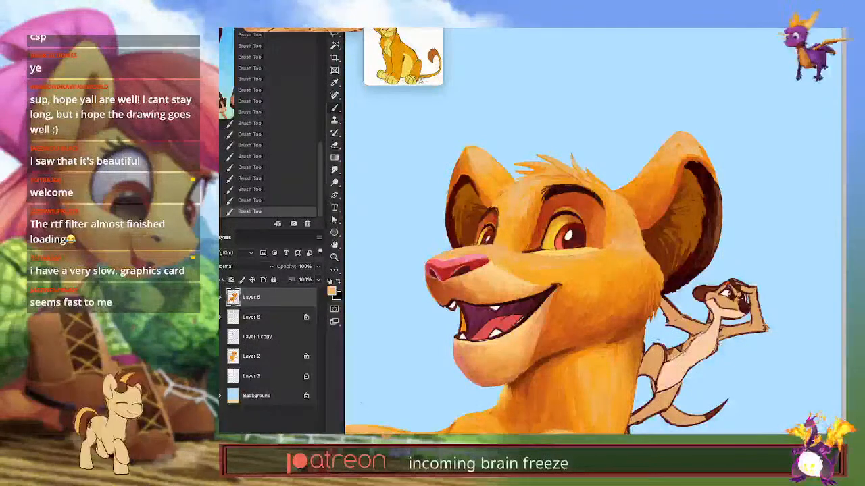
Step: Repaint the hair tuft on top of the head with sampled light and dark oranges, extending strands over the outline
{"action": "left_click", "coordinate": [539, 205], "text": "alt"}
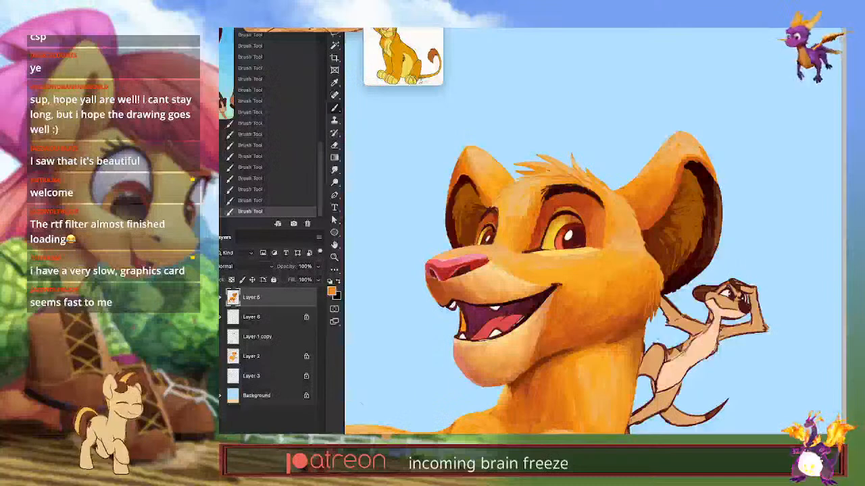
{"action": "left_click", "coordinate": [543, 159], "text": "alt"}
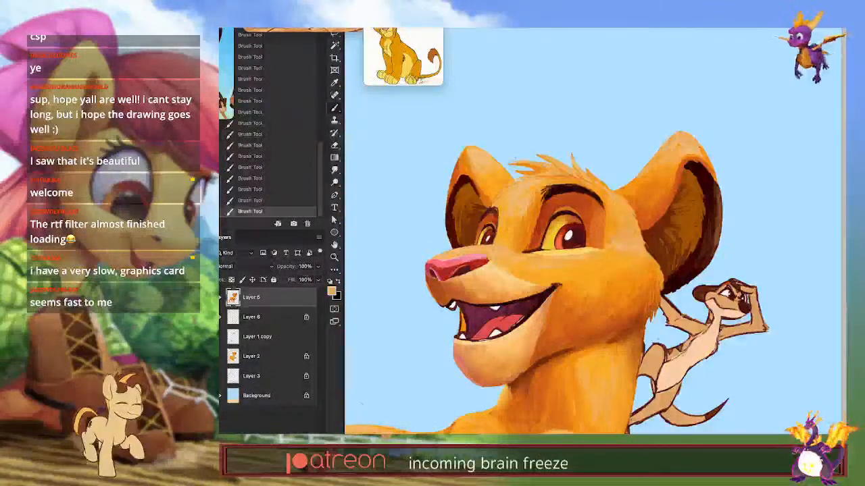
{"action": "left_click", "coordinate": [548, 167], "text": "alt"}
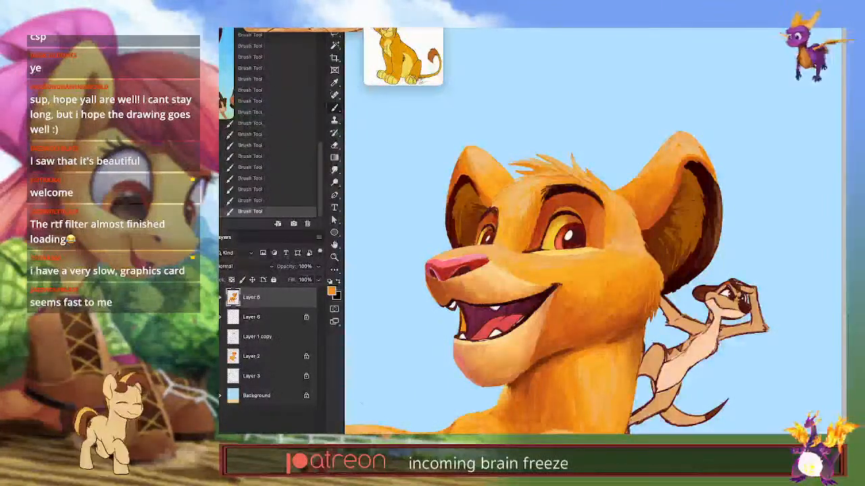
{"action": "left_click", "coordinate": [558, 161], "text": "alt"}
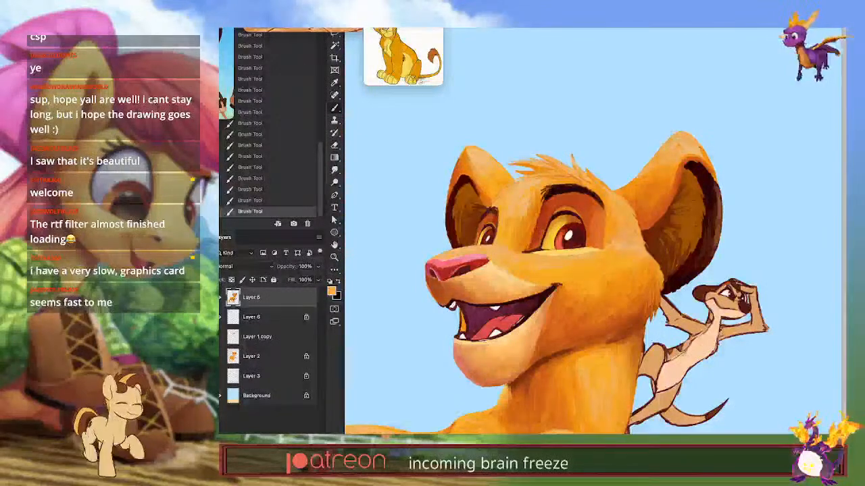
{"action": "left_click", "coordinate": [562, 167], "text": "alt"}
{"action": "left_click_drag", "start_coordinate": [571, 166], "coordinate": [563, 159]}
{"action": "left_click_drag", "start_coordinate": [556, 163], "coordinate": [548, 152]}
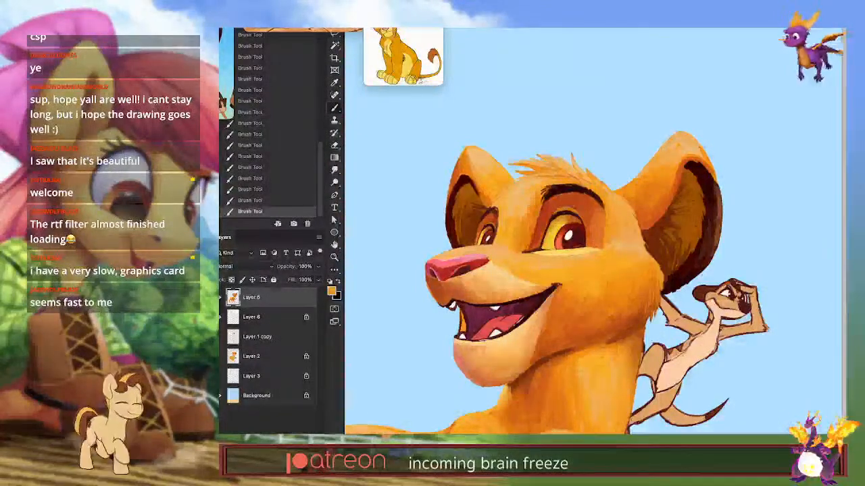
{"action": "left_click", "coordinate": [541, 187], "text": "alt"}
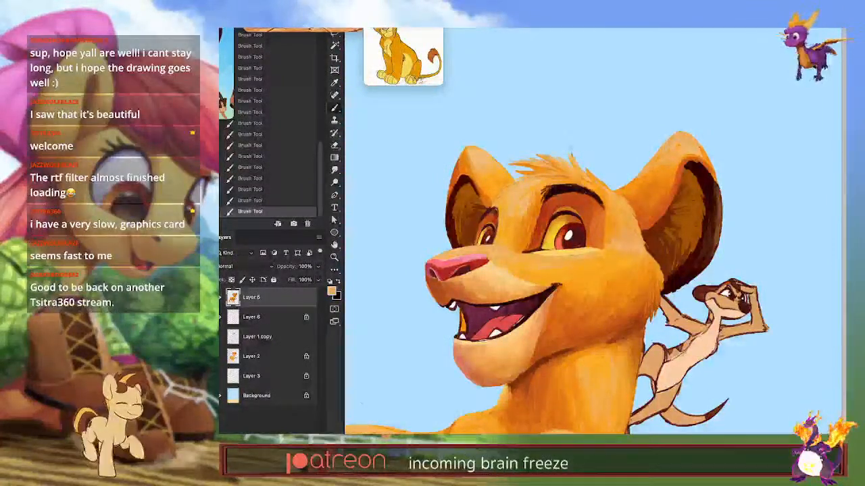
{"action": "left_click", "coordinate": [601, 175], "text": "alt"}
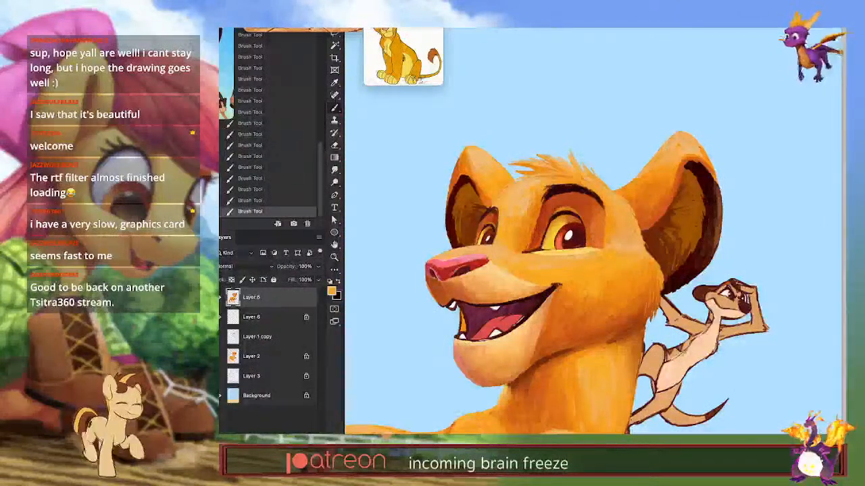
Step: Darken the far ear's interior beside the eye with sampled dark brown, undoing one stroke and repainting it
{"action": "left_click_drag", "start_coordinate": [620, 378], "coordinate": [621, 375]}
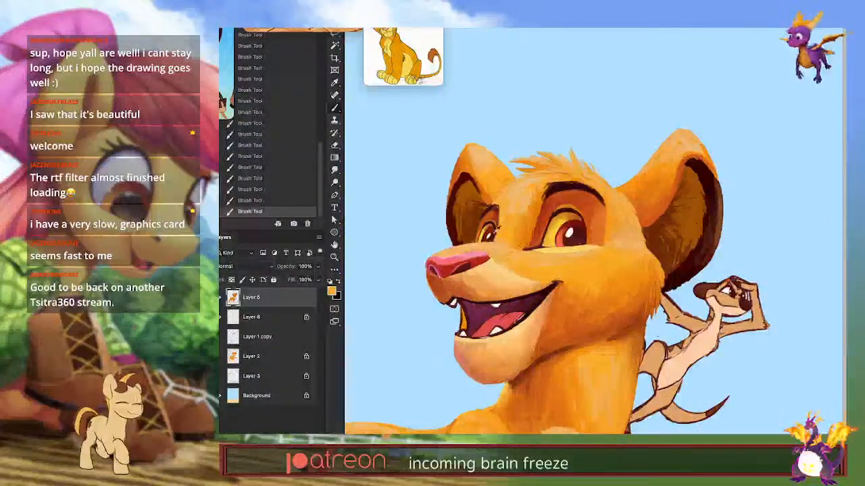
{"action": "left_click", "coordinate": [479, 209], "text": "alt"}
{"action": "left_click_drag", "start_coordinate": [491, 202], "coordinate": [513, 254]}
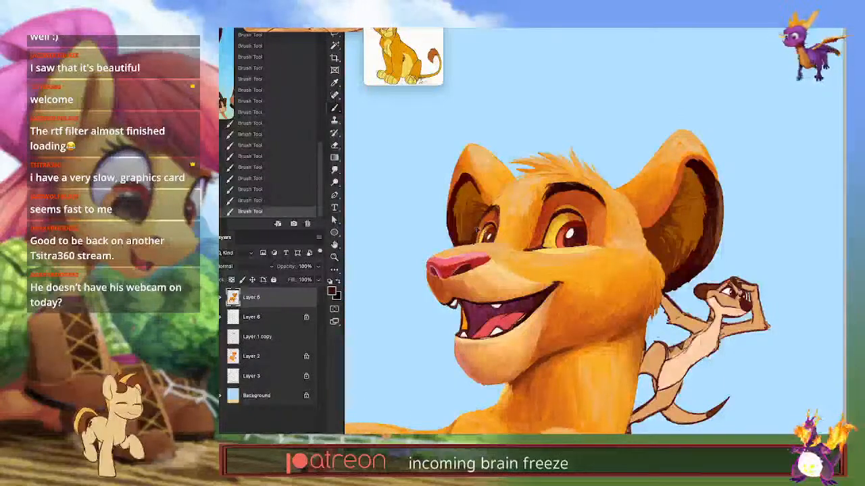
{"action": "key", "text": "ctrl+z"}
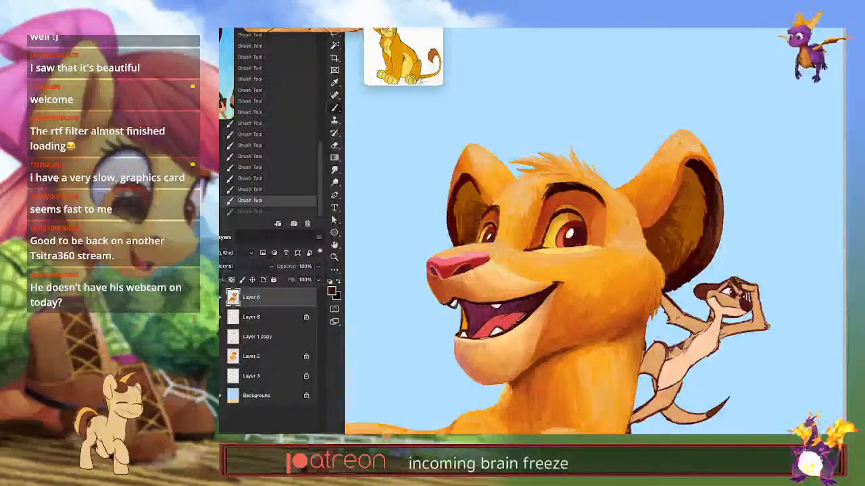
{"action": "left_click_drag", "start_coordinate": [471, 223], "coordinate": [474, 215]}
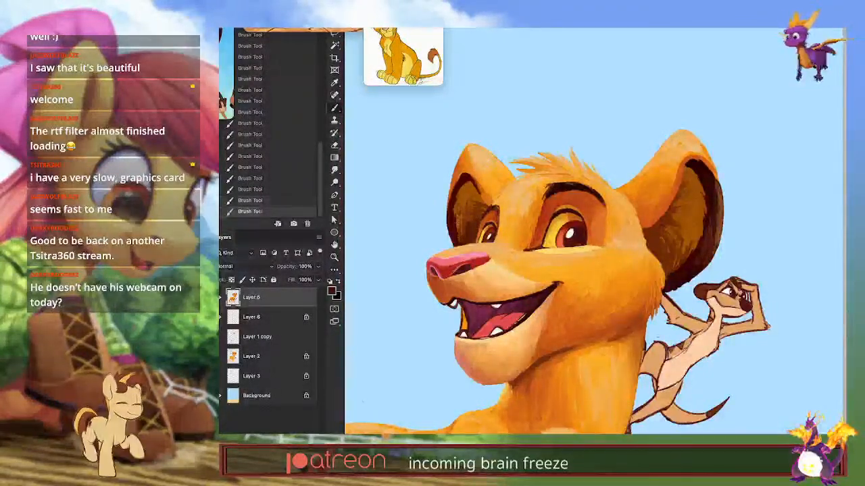
Step: Shade the far ear's interior with sampled browns and pick a lighter colour for strokes along its inner edge
{"action": "left_click", "coordinate": [477, 218], "text": "alt"}
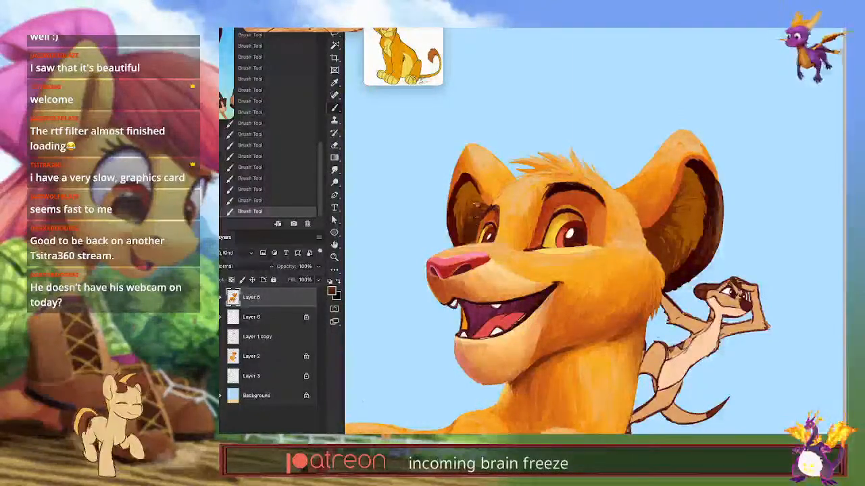
{"action": "left_click", "coordinate": [485, 208], "text": "alt"}
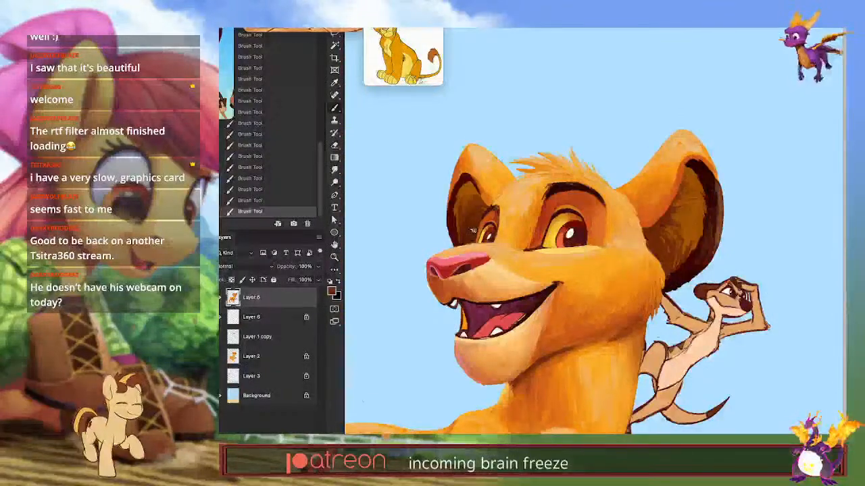
{"action": "right_click", "coordinate": [502, 177], "text": "alt+shift"}
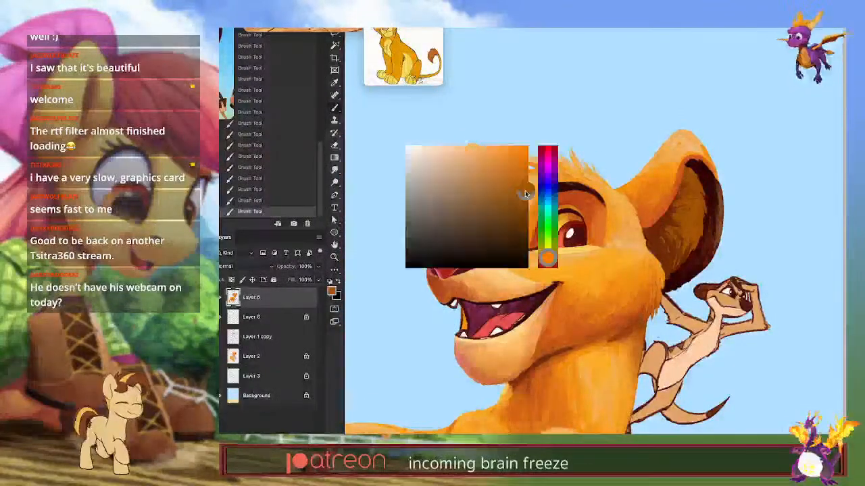
{"action": "left_click_drag", "start_coordinate": [502, 177], "coordinate": [455, 158]}
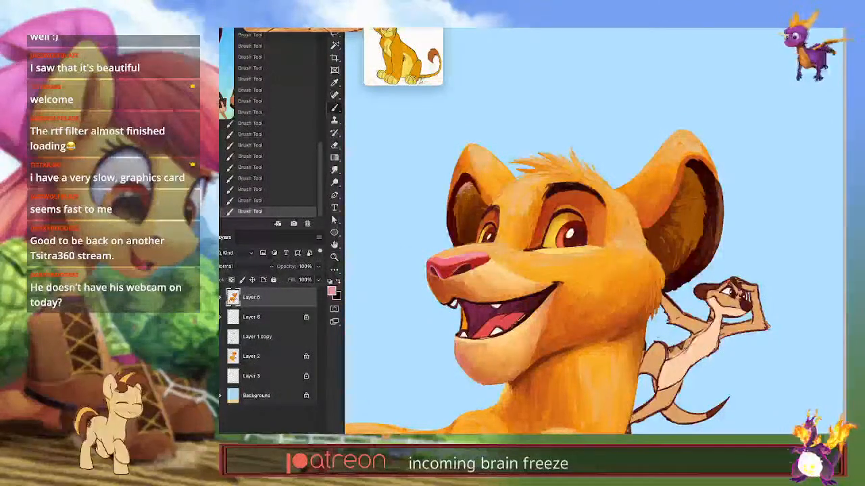
Step: Paint a pink patch inside the near ear's upper tip and blend it using sampled pink and reddish tones
{"action": "left_click", "coordinate": [468, 199], "text": "alt"}
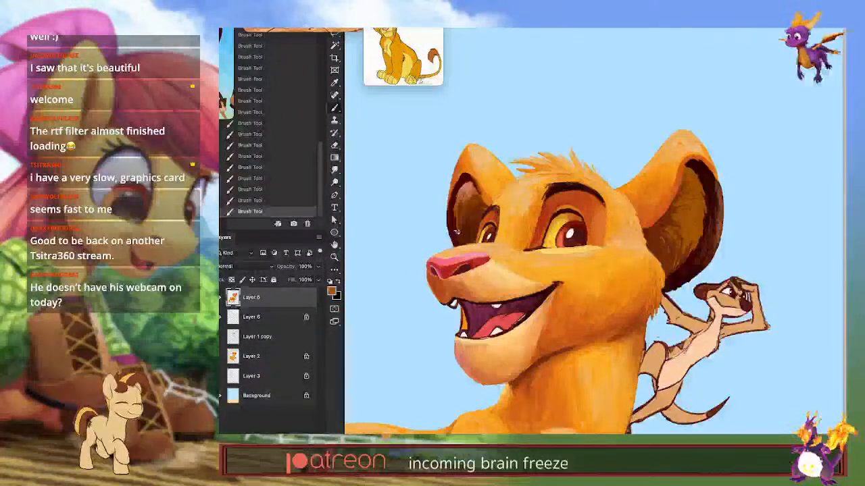
{"action": "left_click", "coordinate": [466, 190], "text": "alt"}
{"action": "left_click", "coordinate": [688, 173], "text": "alt"}
{"action": "left_click_drag", "start_coordinate": [692, 169], "coordinate": [689, 182]}
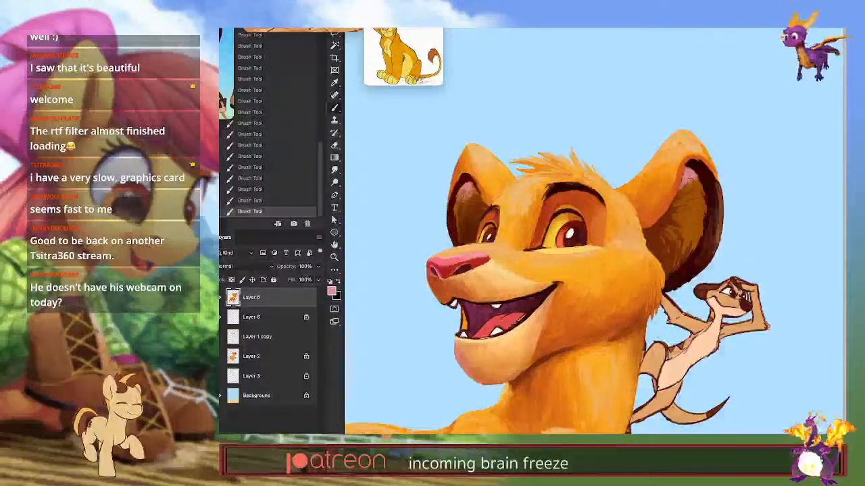
{"action": "left_click", "coordinate": [700, 177], "text": "alt"}
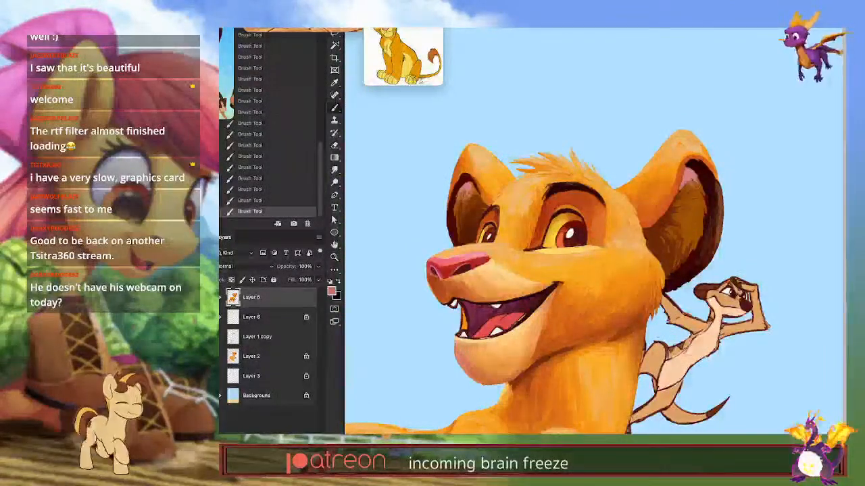
{"action": "left_click_drag", "start_coordinate": [686, 184], "coordinate": [683, 197]}
{"action": "left_click", "coordinate": [696, 191], "text": "alt"}
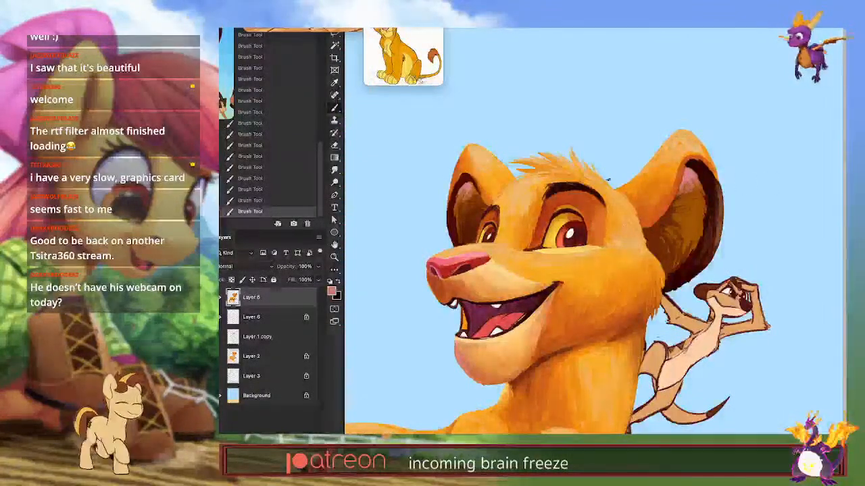
Step: Refine the far ear's outer rim with brown tones sampled from the ears
{"action": "left_click", "coordinate": [721, 209], "text": "alt"}
{"action": "left_click_drag", "start_coordinate": [450, 208], "coordinate": [453, 237]}
{"action": "left_click", "coordinate": [454, 235], "text": "alt"}
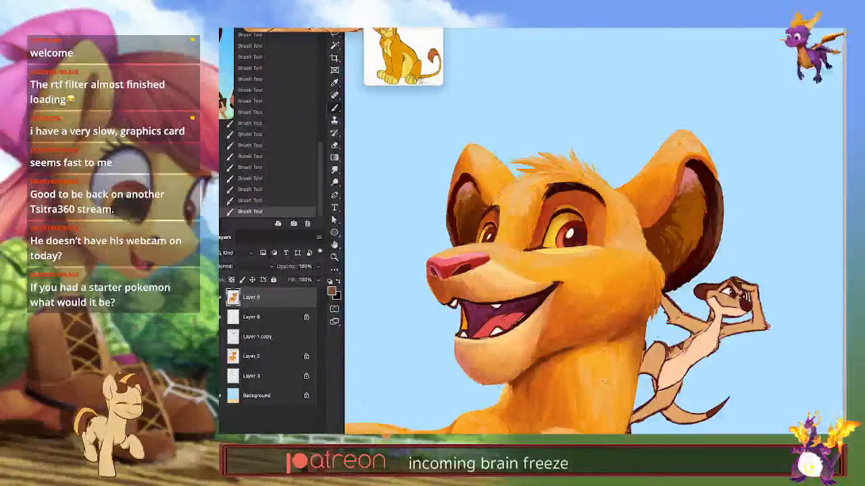
Step: Repaint the tongue and mouth interior with reds, dark maroon and near-white for the teeth
{"action": "left_click_drag", "start_coordinate": [600, 364], "coordinate": [623, 356]}
{"action": "mouse_move", "coordinate": [521, 368]}
{"action": "left_mouse_down"}
{"action": "mouse_move", "coordinate": [581, 352]}
{"action": "mouse_move", "coordinate": [555, 384]}
{"action": "left_mouse_up"}
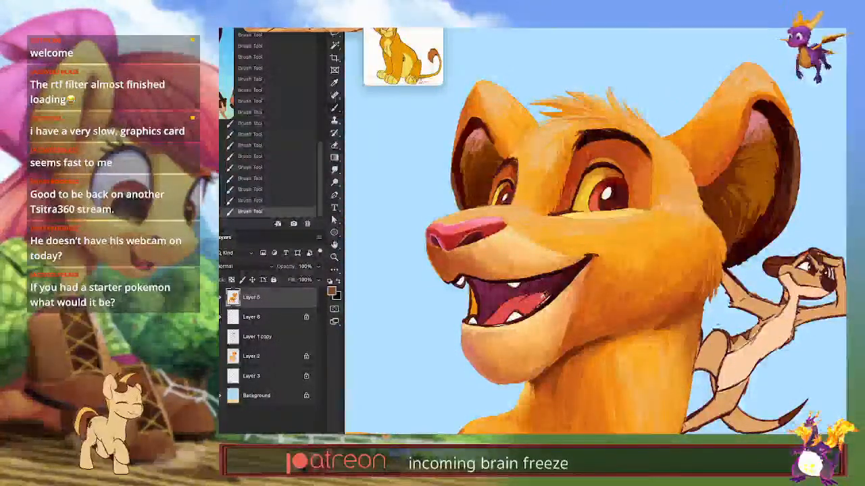
{"action": "right_click", "coordinate": [553, 325], "text": "alt+shift"}
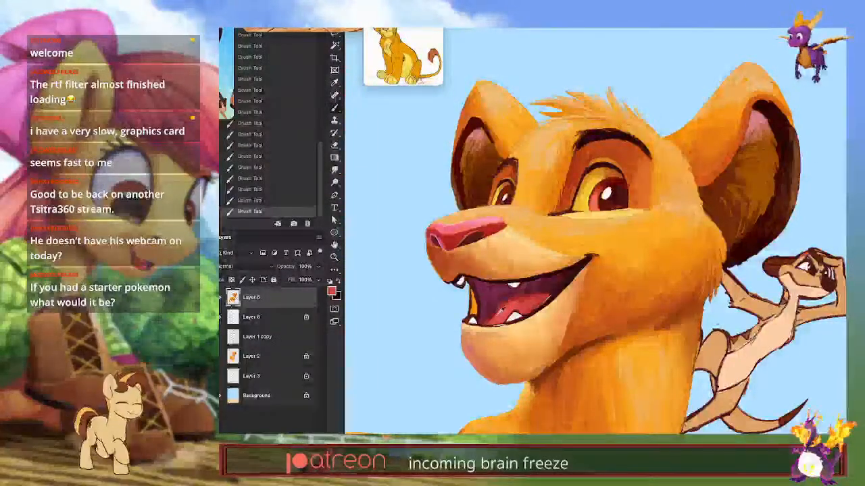
{"action": "left_click_drag", "start_coordinate": [545, 289], "coordinate": [600, 398]}
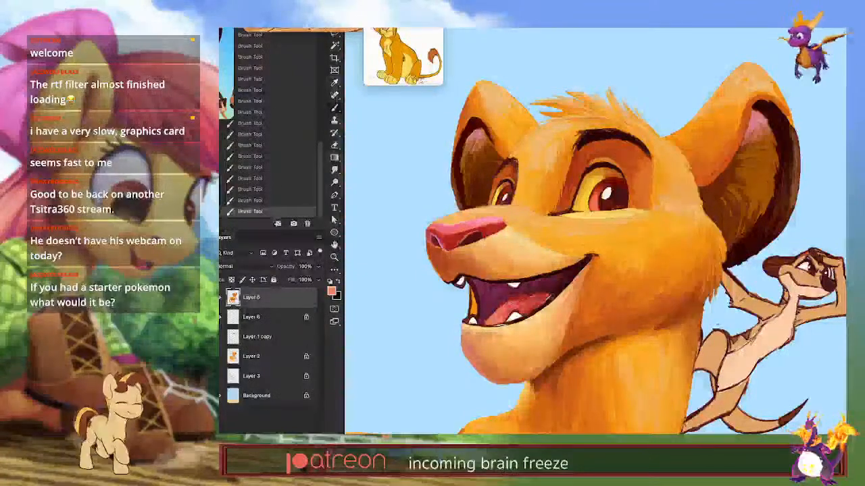
{"action": "key", "text": "b"}
{"action": "left_click", "coordinate": [537, 314], "text": "alt"}
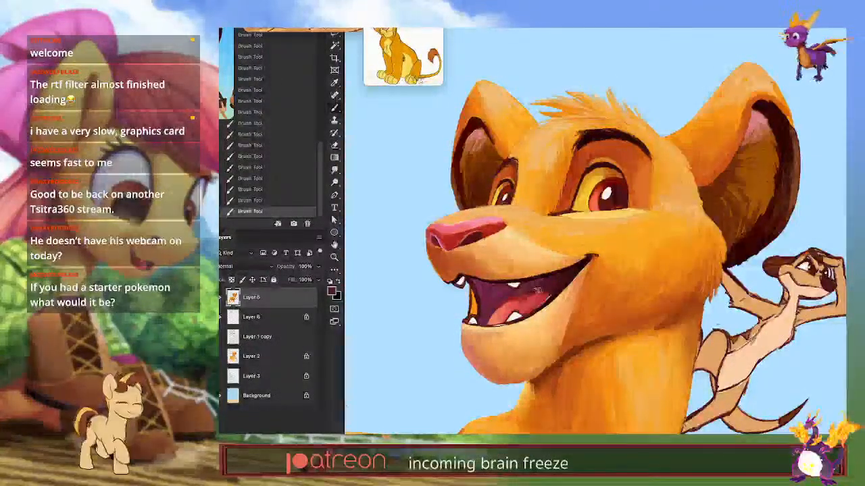
{"action": "left_click", "coordinate": [527, 287], "text": "alt"}
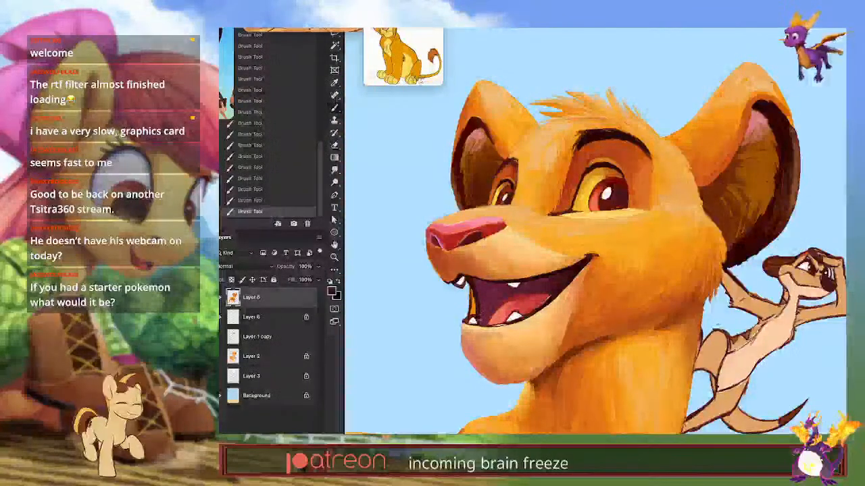
{"action": "left_click", "coordinate": [516, 284], "text": "alt"}
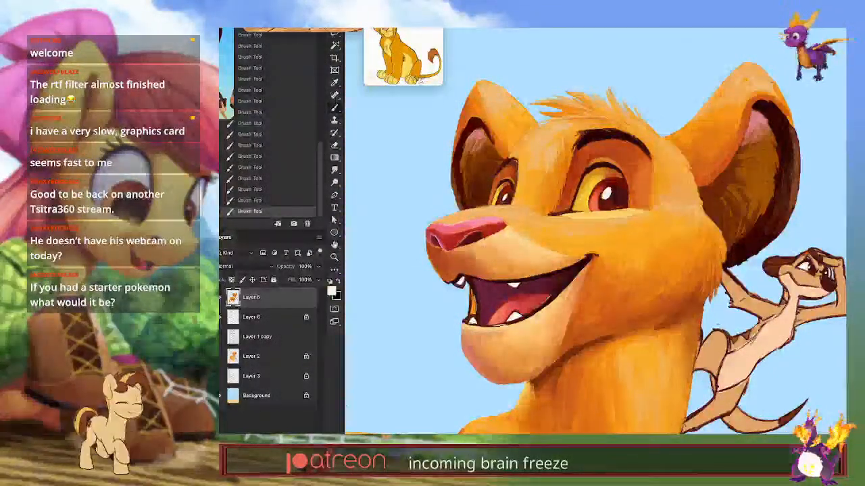
Step: Paint over the lip outlines and the far edge of the open mouth with sampled dark brown, orange and light peach
{"action": "left_click", "coordinate": [503, 278], "text": "alt"}
{"action": "left_click_drag", "start_coordinate": [475, 277], "coordinate": [488, 279]}
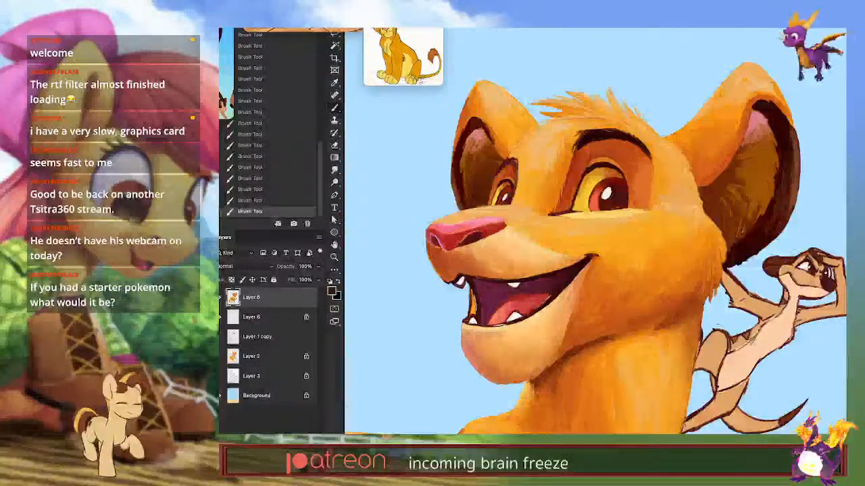
{"action": "left_click", "coordinate": [597, 307], "text": "alt"}
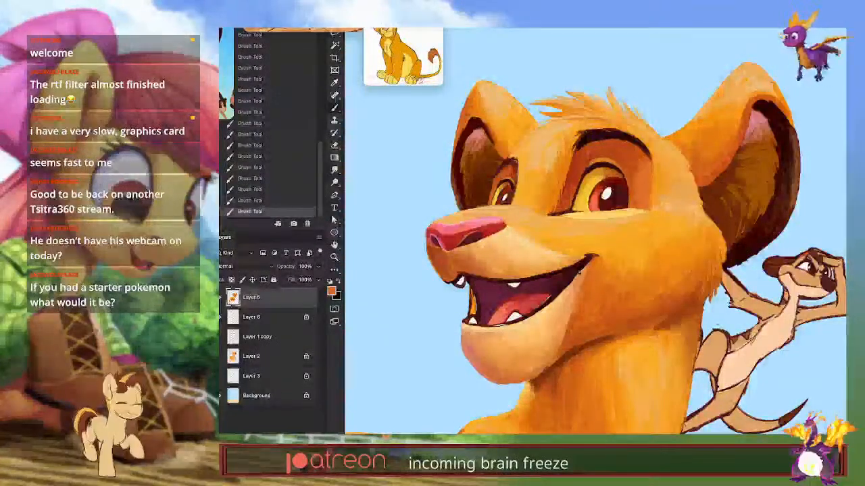
{"action": "left_click", "coordinate": [554, 353], "text": "alt"}
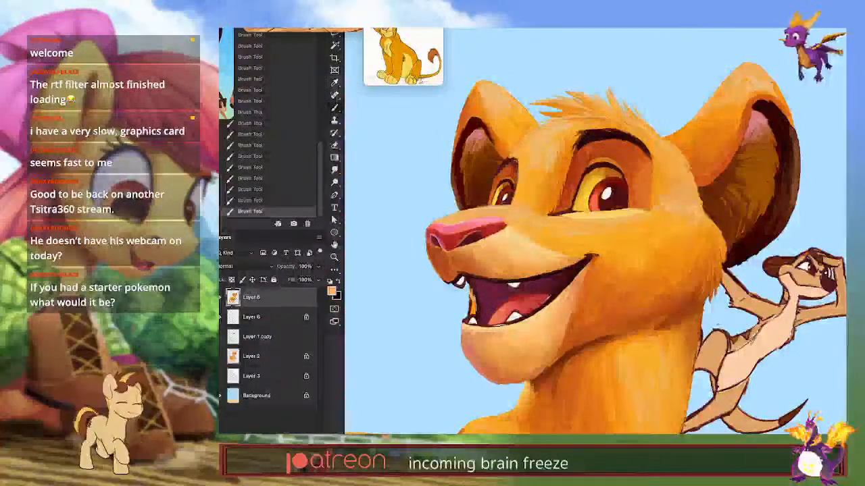
{"action": "left_click_drag", "start_coordinate": [471, 292], "coordinate": [473, 315]}
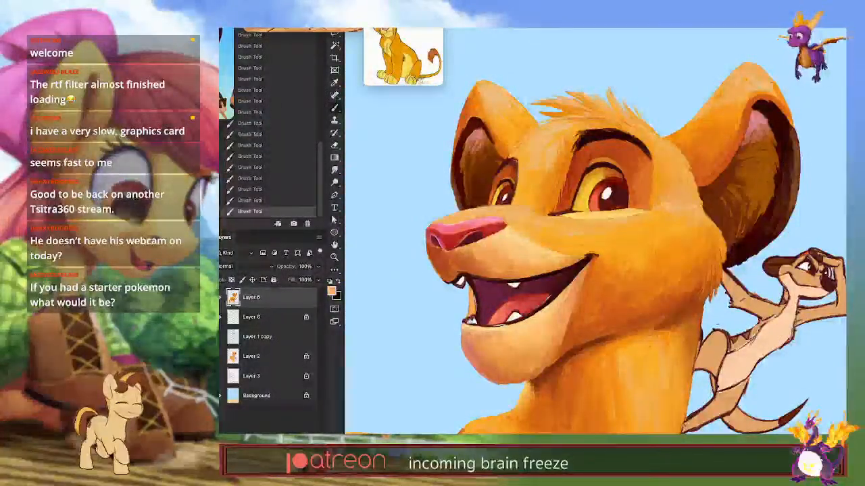
{"action": "left_click", "coordinate": [483, 329], "text": "alt"}
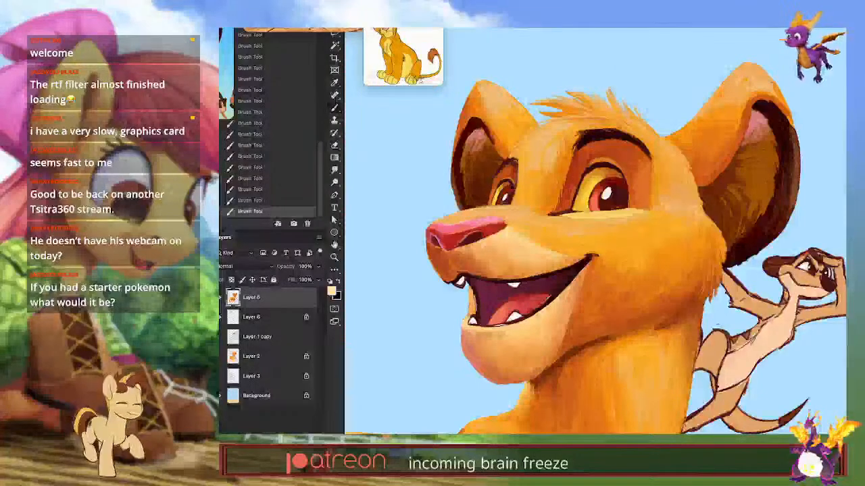
Step: Choose a pale bluish grey and repaint the upper teeth with it, comparing the last two strokes through undo and redo
{"action": "left_click", "coordinate": [517, 284], "text": "alt"}
{"action": "right_click", "coordinate": [517, 286], "text": "alt+shift"}
{"action": "left_click_drag", "start_coordinate": [517, 286], "coordinate": [527, 298]}
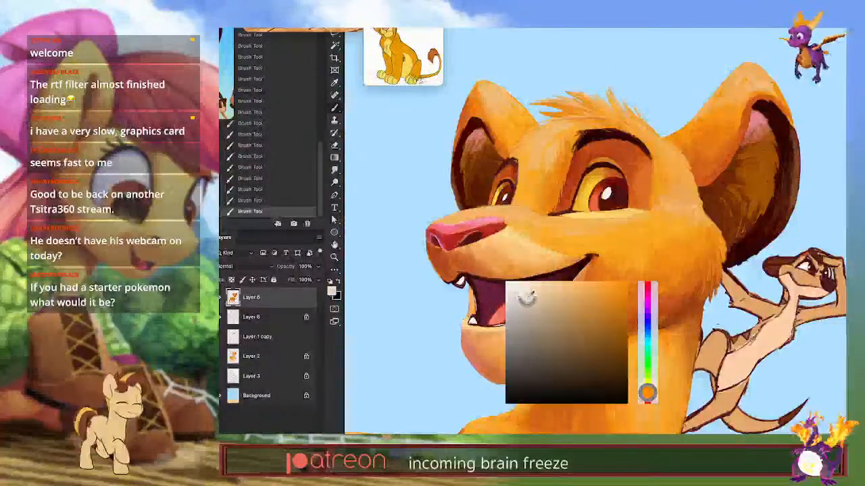
{"action": "left_click", "coordinate": [648, 314]}
{"action": "mouse_move", "coordinate": [647, 314]}
{"action": "left_mouse_down"}
{"action": "mouse_move", "coordinate": [602, 315]}
{"action": "mouse_move", "coordinate": [525, 296]}
{"action": "left_mouse_up"}
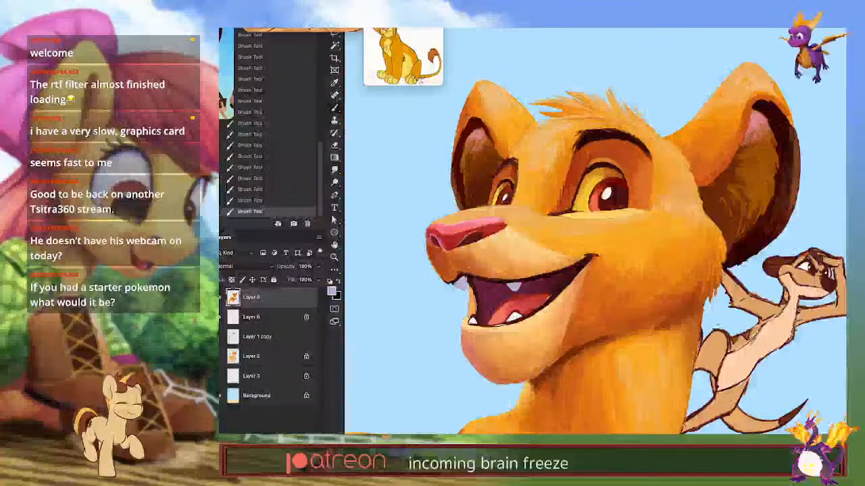
{"action": "key", "text": "ctrl+z"}
{"action": "key", "text": "ctrl+z"}
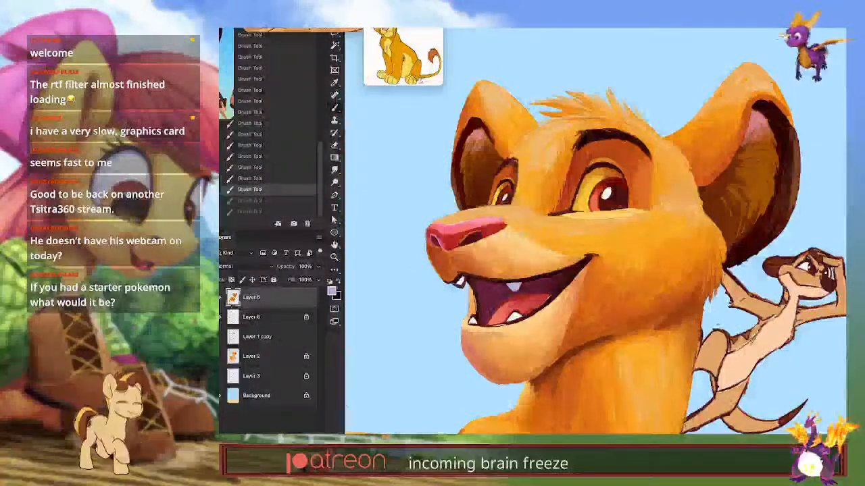
{"action": "key", "text": "ctrl+shift+z"}
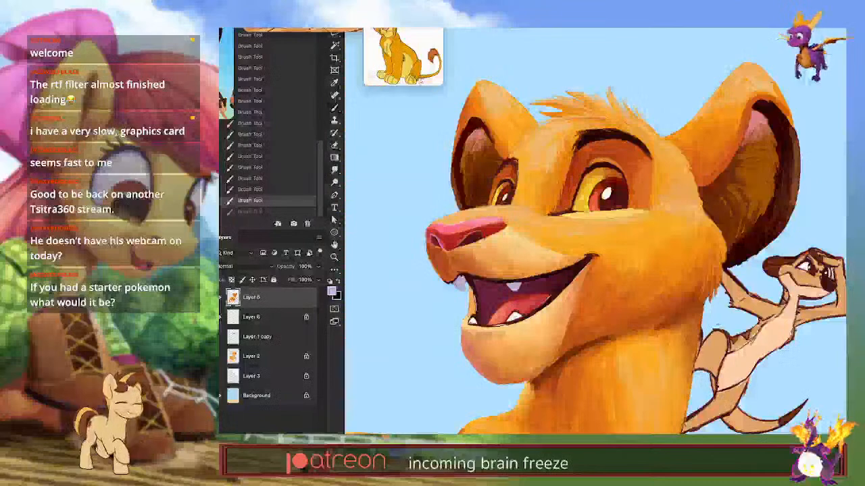
{"action": "key", "text": "ctrl+shift+z"}
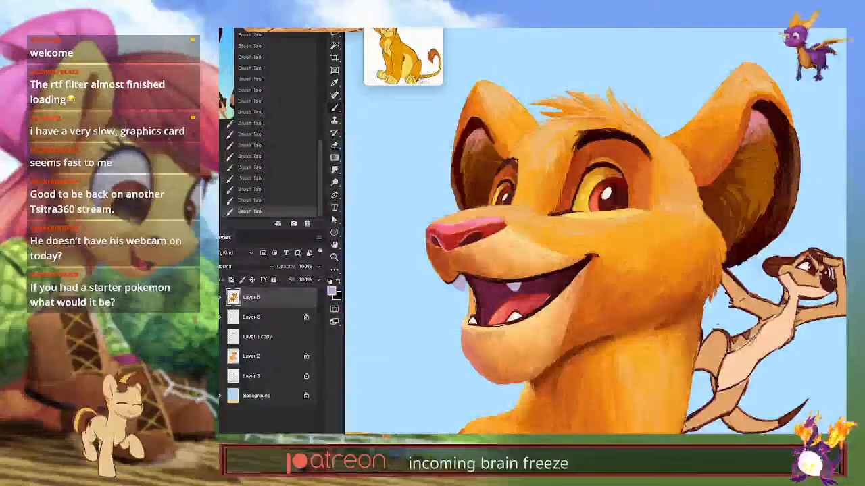
Step: Touch up the mouth with sampled reds and refine the far upper fang with white from the eye highlight and greys
{"action": "left_click", "coordinate": [530, 299], "text": "alt"}
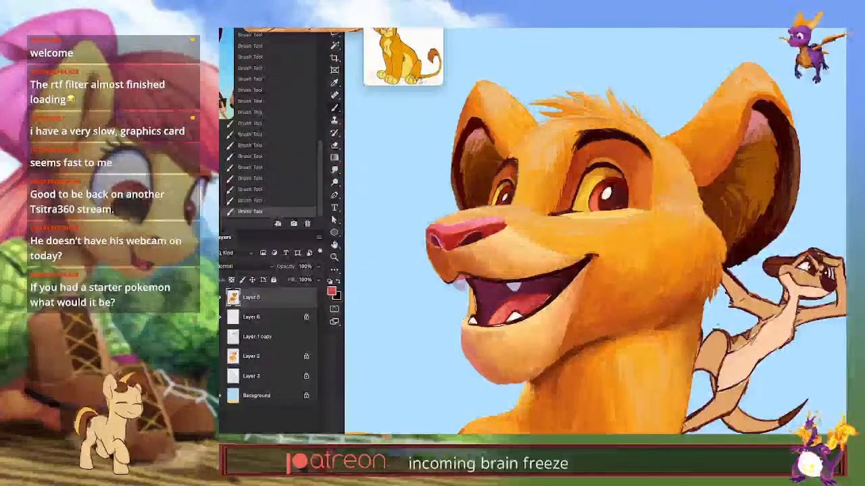
{"action": "left_click", "coordinate": [481, 275], "text": "alt"}
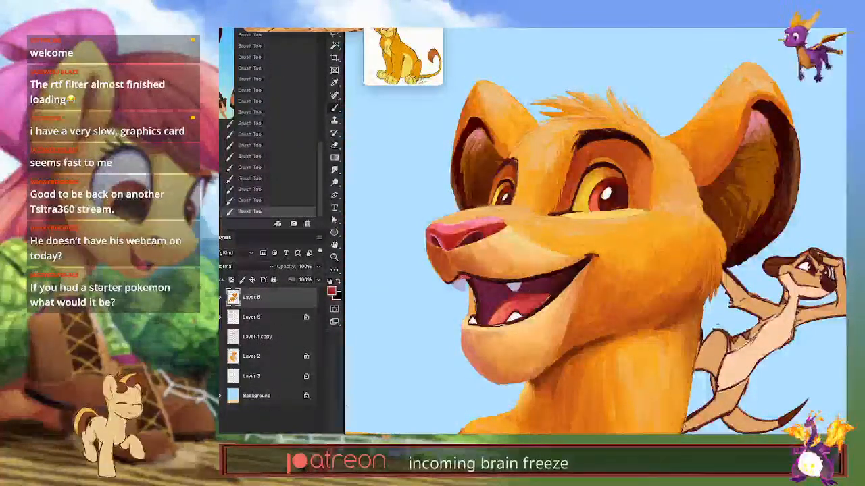
{"action": "left_click", "coordinate": [609, 195], "text": "alt"}
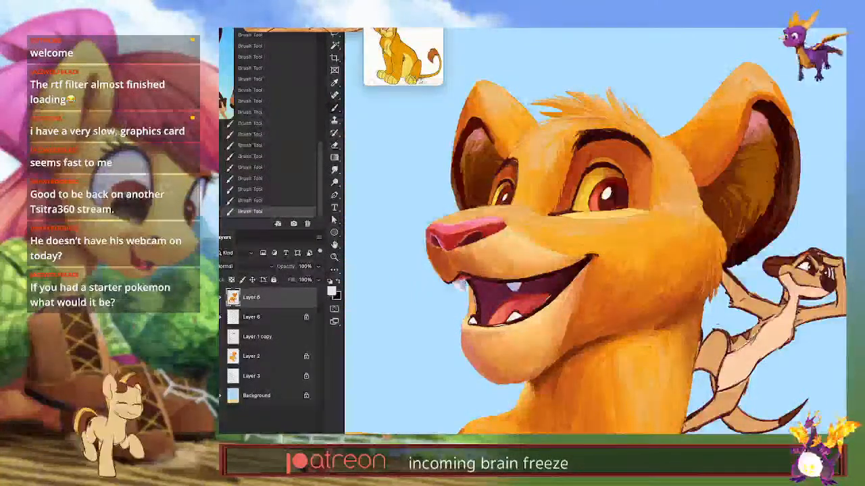
{"action": "right_click", "coordinate": [499, 254], "text": "alt+shift"}
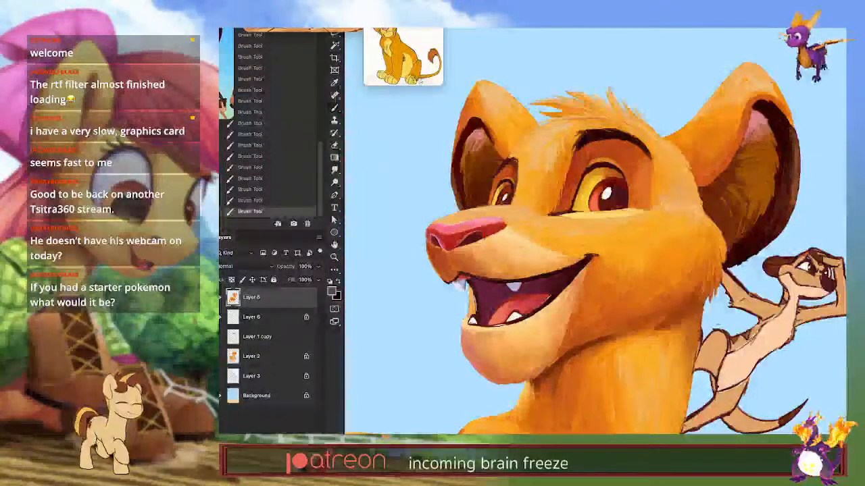
{"action": "left_click", "coordinate": [466, 241], "text": "alt"}
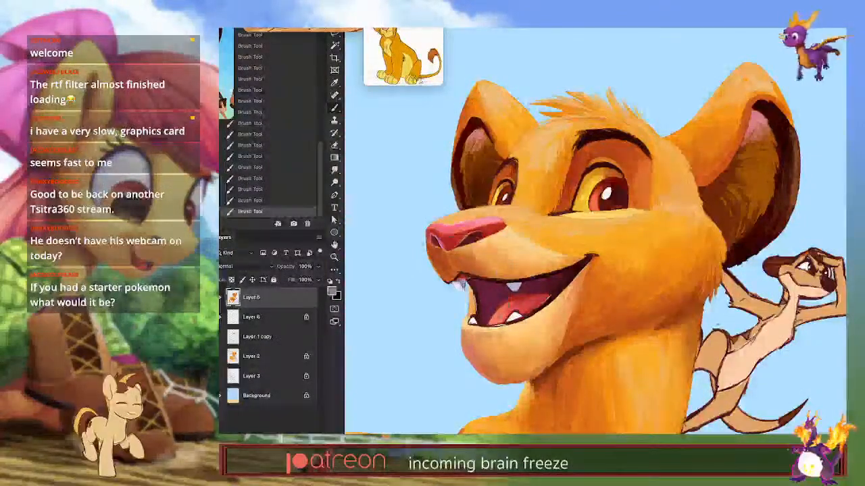
{"action": "left_click", "coordinate": [466, 242], "text": "alt"}
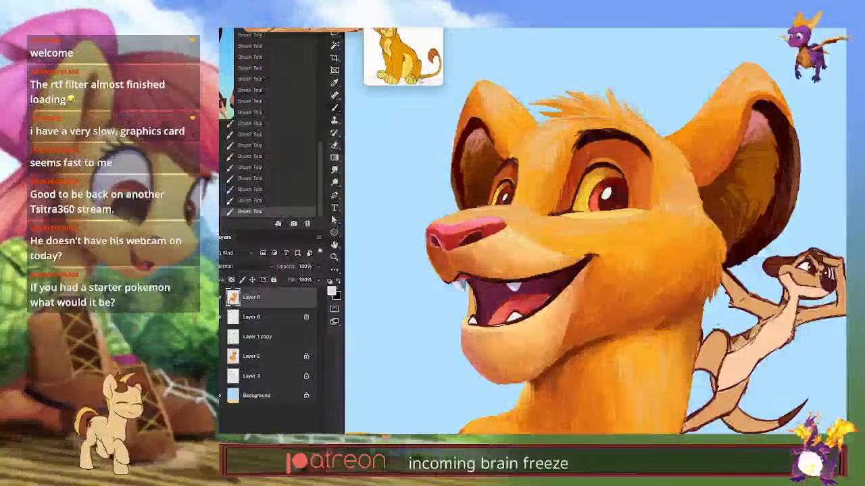
Step: Rework the near mouth corner and its lip edge with sampled near-black, light orange and brown tones
{"action": "left_click", "coordinate": [525, 286], "text": "alt"}
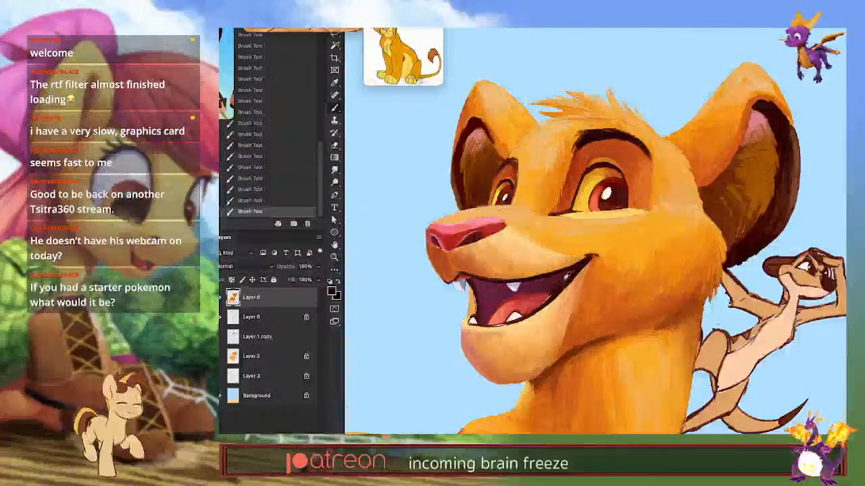
{"action": "left_click", "coordinate": [522, 159], "text": "alt"}
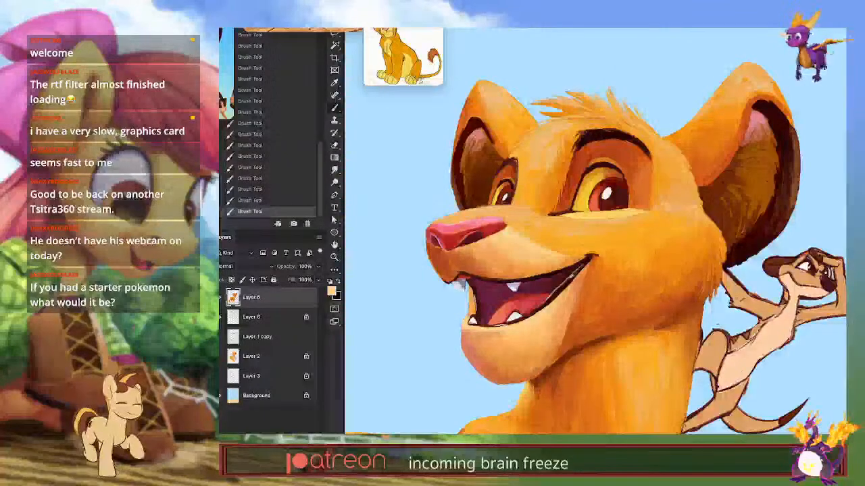
{"action": "left_click", "coordinate": [567, 275], "text": "alt"}
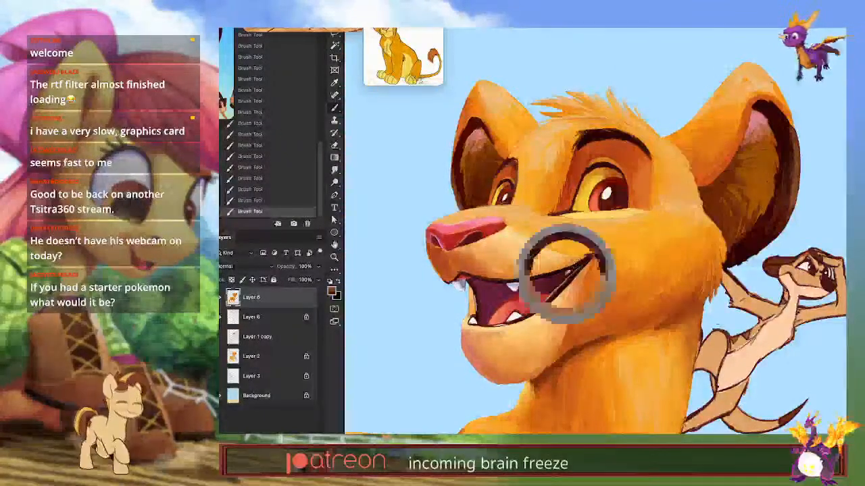
{"action": "left_click_drag", "start_coordinate": [574, 275], "coordinate": [579, 287]}
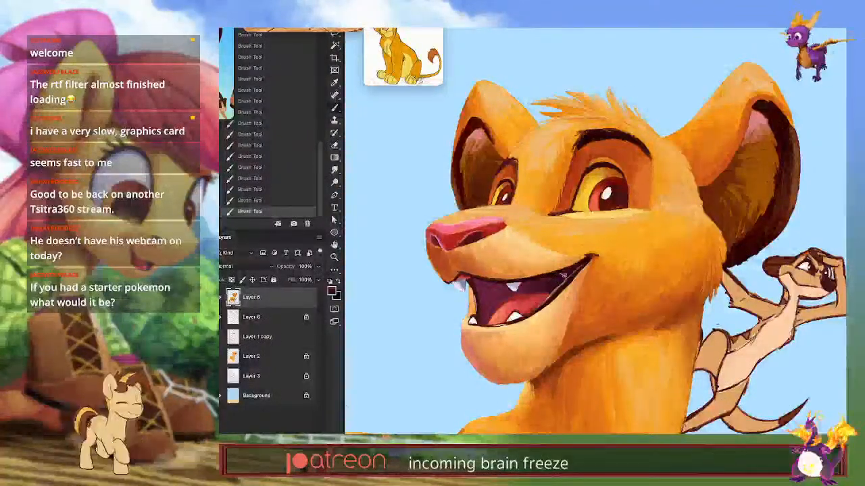
Step: Clean up the near mouth corner and shade the tongue with sampled reds, undoing the last two strokes
{"action": "left_click", "coordinate": [502, 264], "text": "alt"}
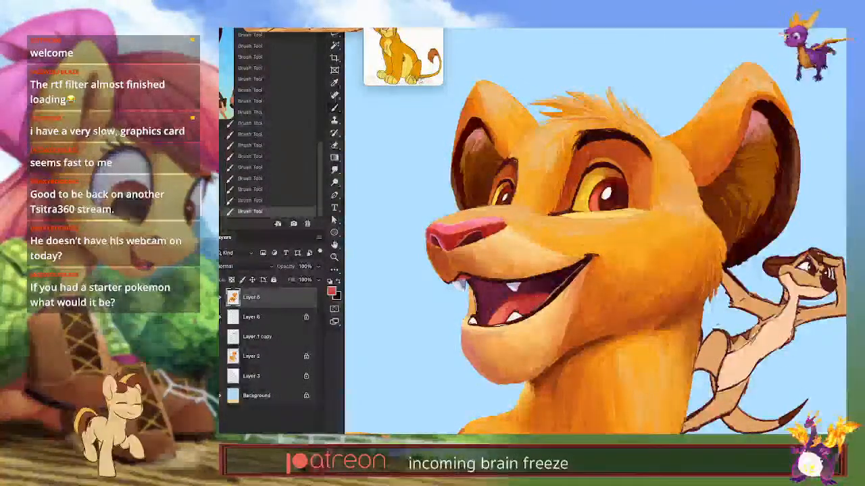
{"action": "mouse_move", "coordinate": [548, 286]}
{"action": "left_mouse_down"}
{"action": "mouse_move", "coordinate": [552, 299]}
{"action": "mouse_move", "coordinate": [598, 289]}
{"action": "mouse_move", "coordinate": [599, 254]}
{"action": "left_mouse_up"}
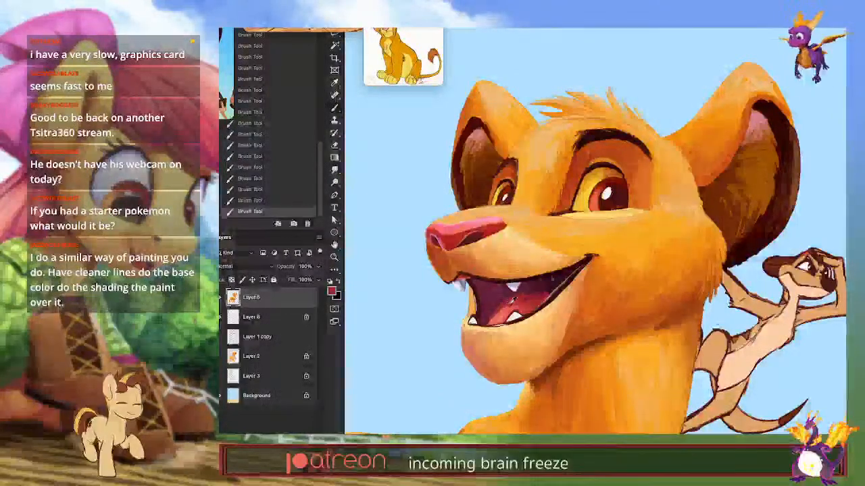
{"action": "left_click_drag", "start_coordinate": [513, 296], "coordinate": [500, 315]}
{"action": "left_click", "coordinate": [519, 304], "text": "alt"}
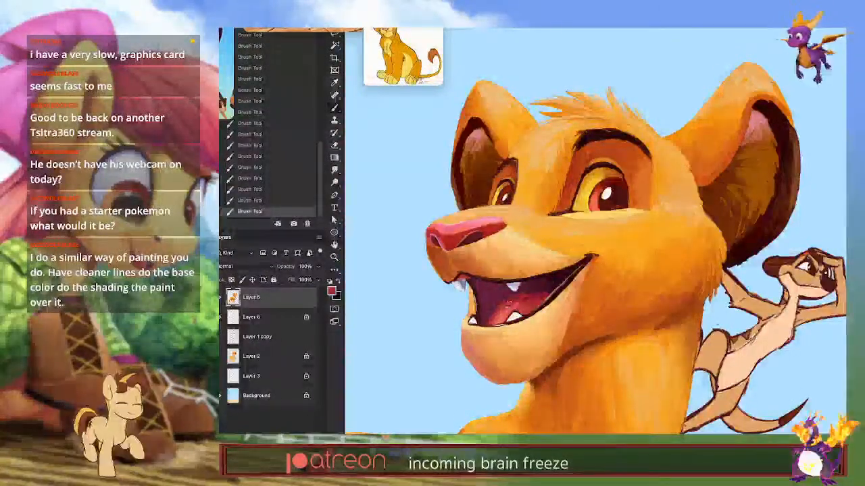
{"action": "key", "text": "ctrl+z"}
{"action": "key", "text": "ctrl+z"}
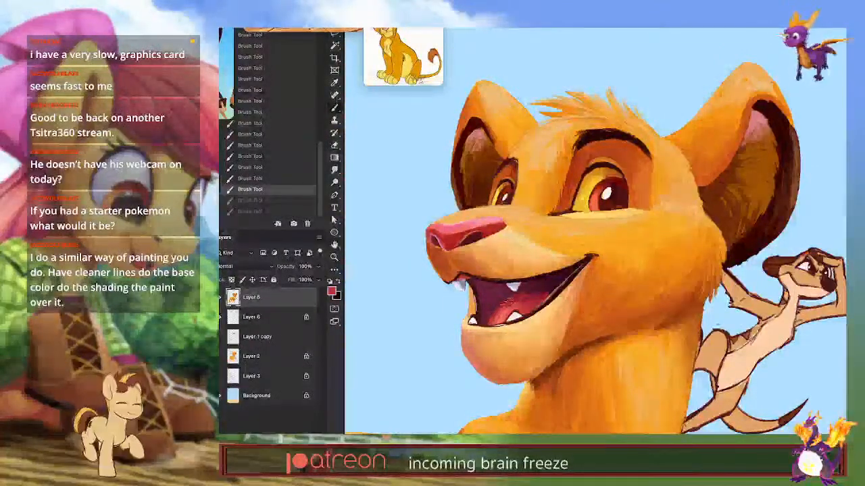
Step: Restore the two undone tongue strokes and refine the tongue and mouth interior with pink and sampled red tones
{"action": "key", "text": "ctrl+shift+z"}
{"action": "key", "text": "ctrl+shift+z"}
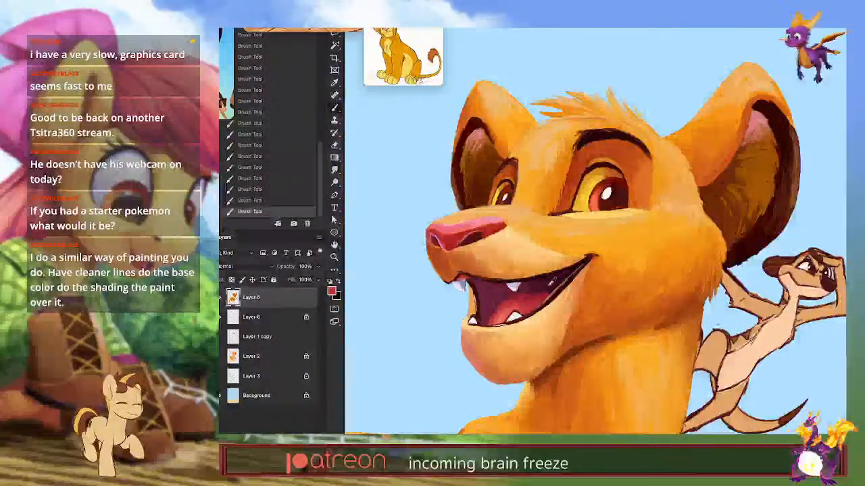
{"action": "left_click_drag", "start_coordinate": [558, 255], "coordinate": [538, 237]}
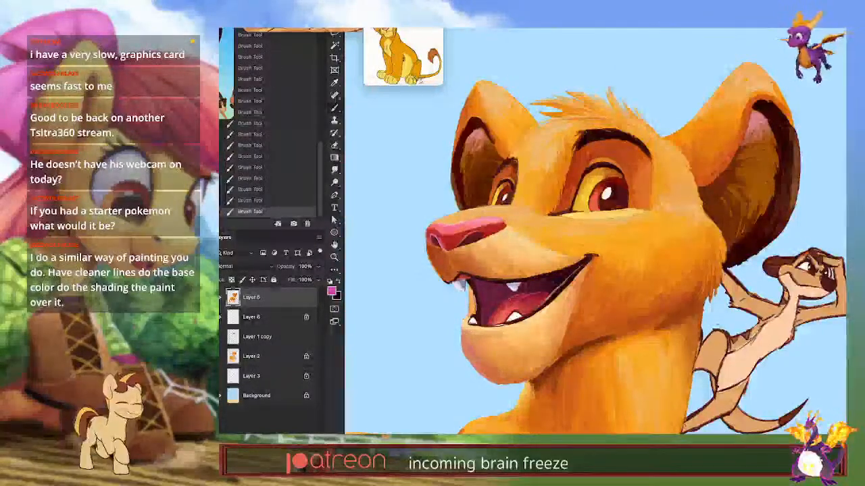
{"action": "left_click", "coordinate": [473, 317], "text": "alt"}
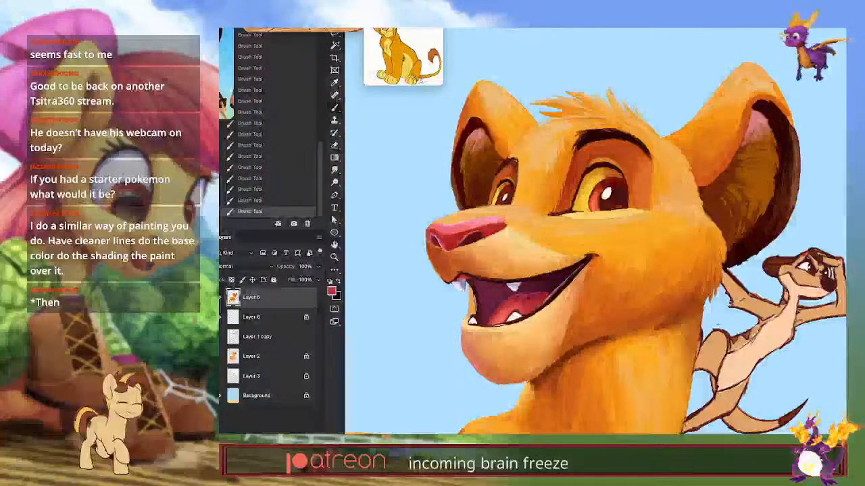
{"action": "left_click", "coordinate": [469, 278], "text": "alt"}
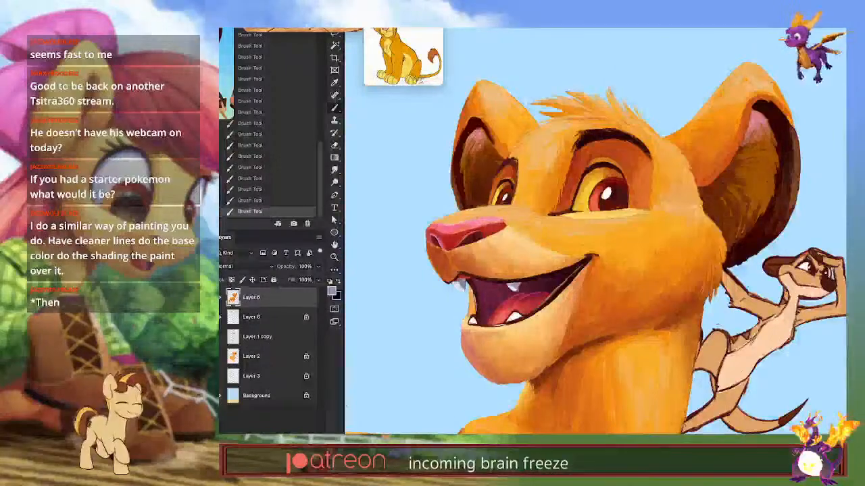
Step: Shade the upper tooth and the lower fangs with greys and whites sampled from the mouth and teeth
{"action": "left_click", "coordinate": [461, 286], "text": "alt"}
{"action": "left_click_drag", "start_coordinate": [510, 282], "coordinate": [517, 291]}
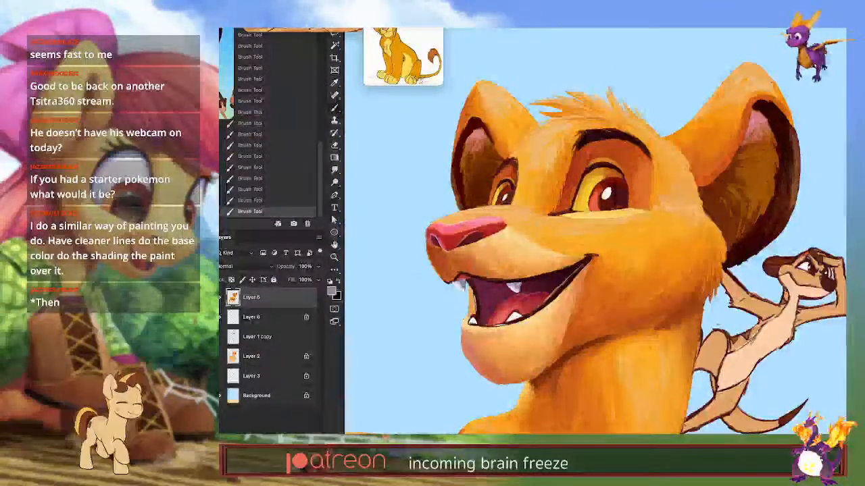
{"action": "left_click", "coordinate": [503, 293], "text": "alt"}
{"action": "left_click", "coordinate": [524, 285], "text": "alt"}
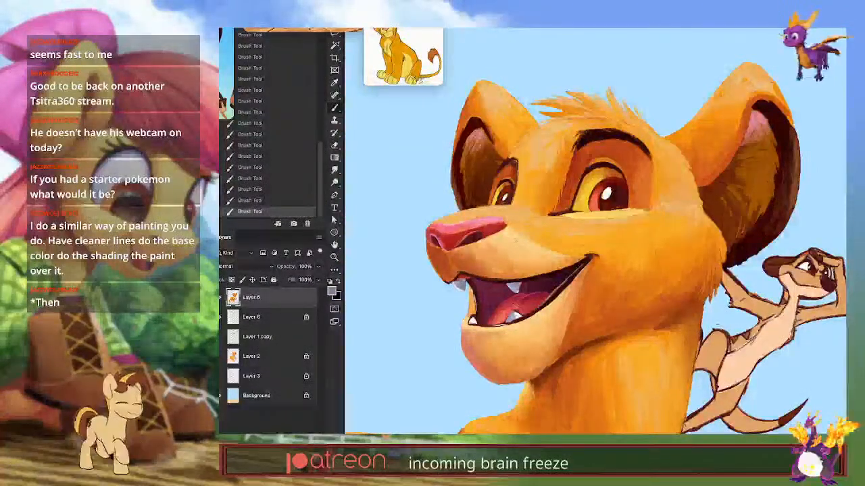
{"action": "left_click", "coordinate": [517, 312], "text": "alt"}
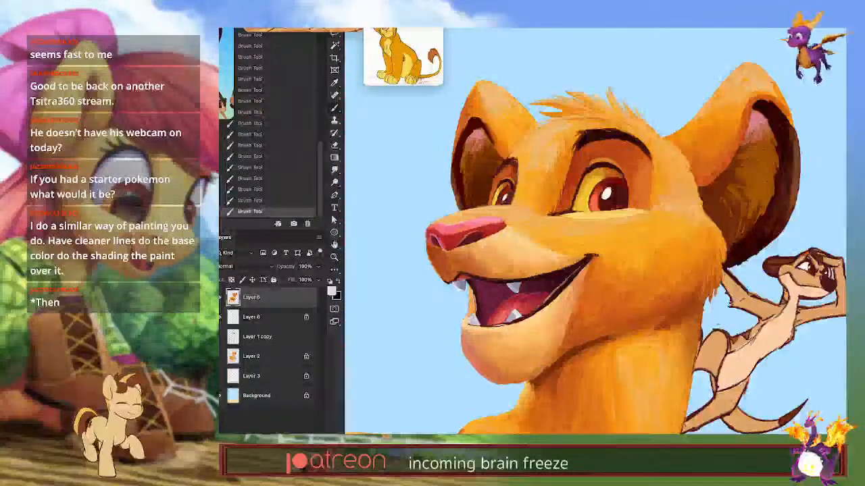
Step: Lasso the upper tooth, paste a copy in place on its own layer, and move and transform it nearer the muzzle's front
{"action": "mouse_move", "coordinate": [564, 303]}
{"action": "left_mouse_down"}
{"action": "mouse_move", "coordinate": [548, 305]}
{"action": "mouse_move", "coordinate": [560, 308]}
{"action": "left_mouse_up"}
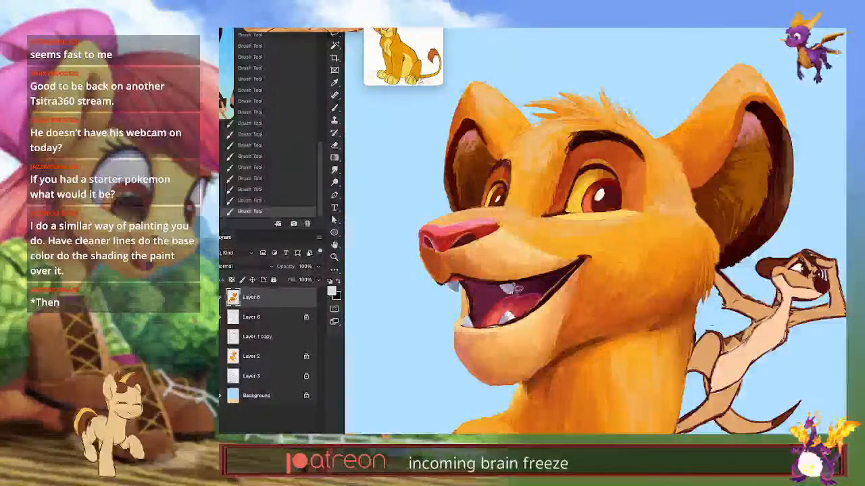
{"action": "mouse_move", "coordinate": [503, 285]}
{"action": "left_mouse_down"}
{"action": "mouse_move", "coordinate": [519, 294]}
{"action": "mouse_move", "coordinate": [514, 272]}
{"action": "left_mouse_up"}
{"action": "key", "text": "ctrl+shift+v"}
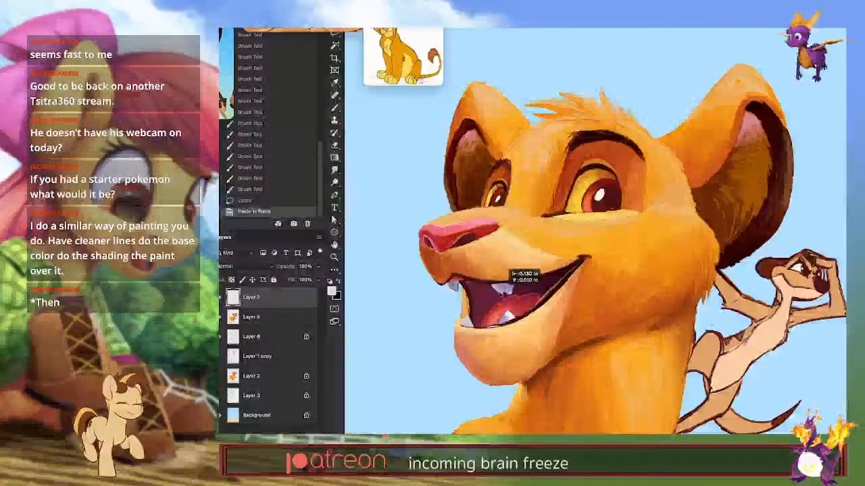
{"action": "left_click_drag", "start_coordinate": [539, 310], "coordinate": [539, 309]}
{"action": "key", "text": "ctrl+t"}
{"action": "left_click_drag", "start_coordinate": [491, 298], "coordinate": [496, 283]}
{"action": "key", "text": "Return"}
Step: Paint out the original upper tooth on the lion's painting layer with sampled dark red and near-black mouth colours
{"action": "left_click", "coordinate": [280, 317]}
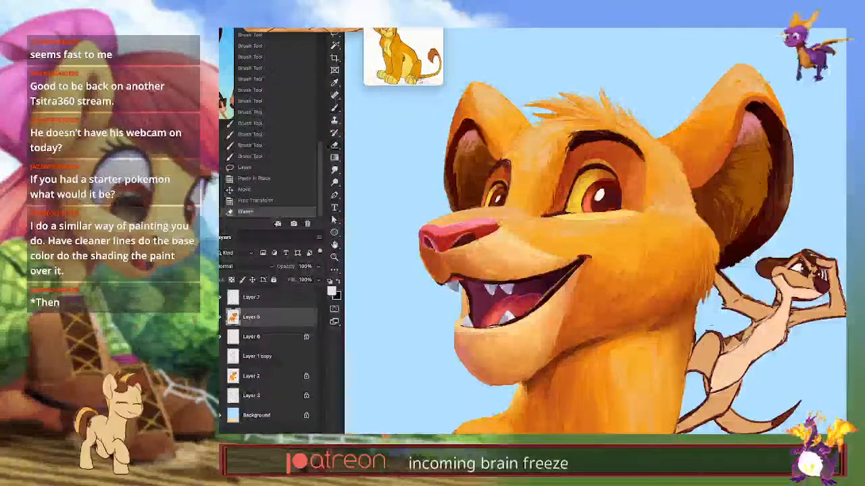
{"action": "left_click", "coordinate": [517, 290], "text": "alt"}
{"action": "left_click_drag", "start_coordinate": [516, 285], "coordinate": [514, 292]}
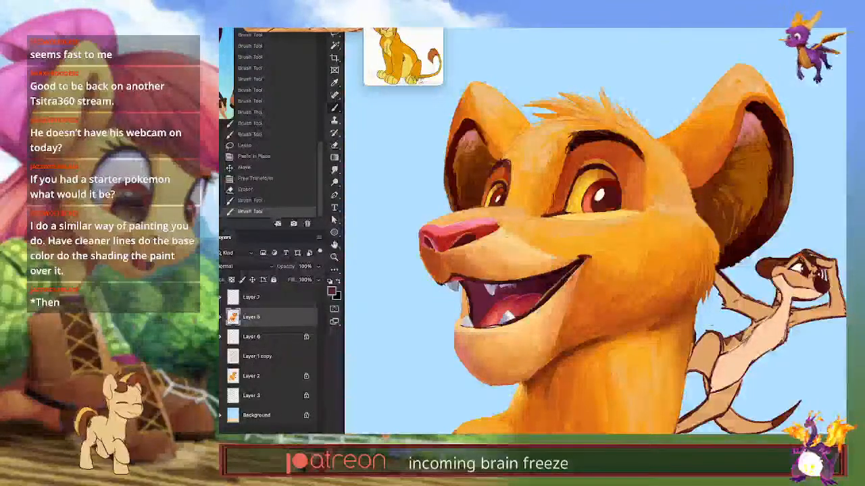
{"action": "left_click", "coordinate": [504, 286]}
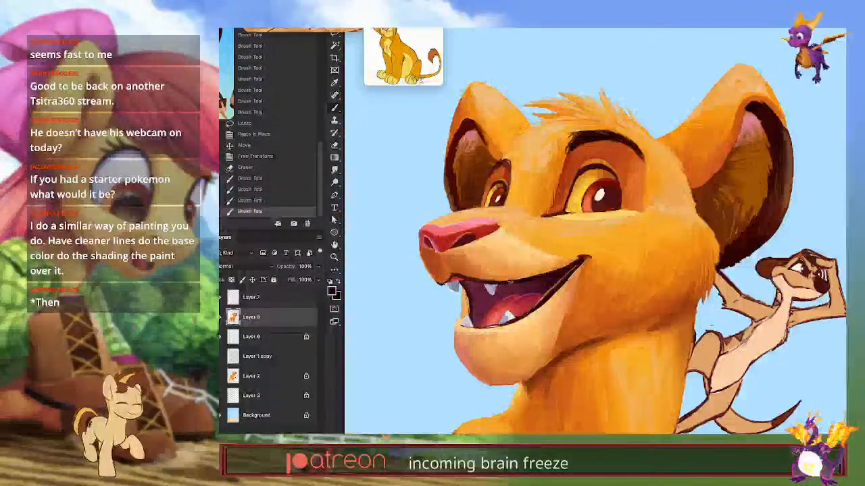
{"action": "left_click_drag", "start_coordinate": [546, 273], "coordinate": [539, 278]}
Step: Trim the copied tooth on Layer 7 with the Eraser, lock its transparent pixels and shade it with sampled pale greys
{"action": "key", "text": "e"}
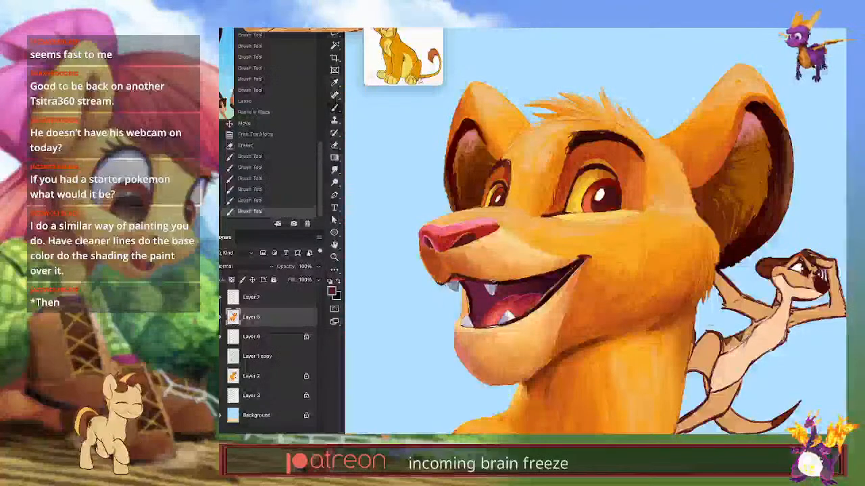
{"action": "left_click", "coordinate": [284, 299]}
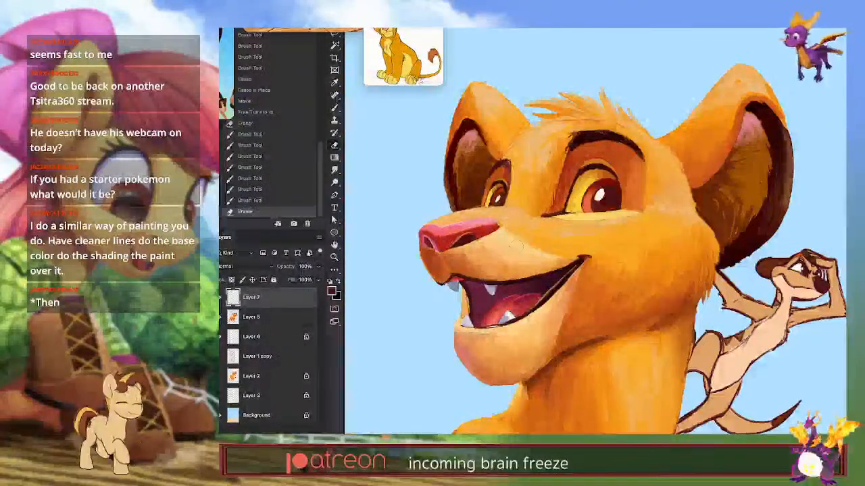
{"action": "left_click", "coordinate": [233, 279]}
{"action": "left_click", "coordinate": [491, 286], "text": "alt"}
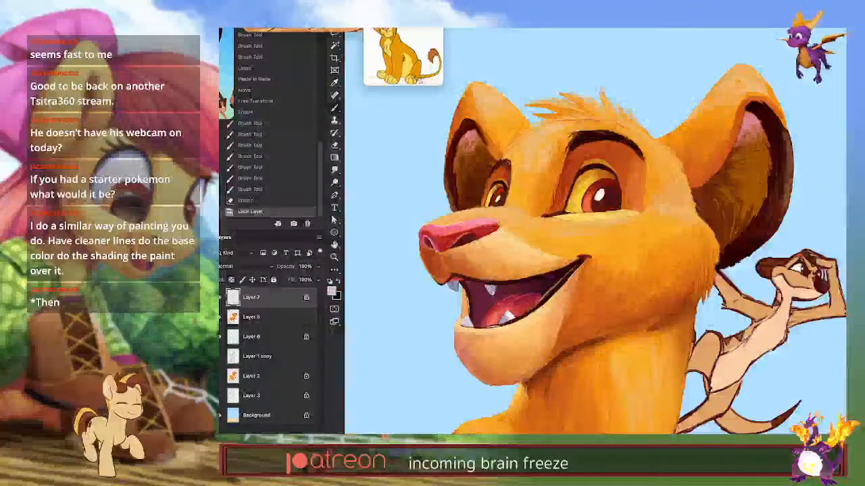
{"action": "mouse_move", "coordinate": [500, 275]}
{"action": "left_mouse_down"}
{"action": "mouse_move", "coordinate": [631, 294]}
{"action": "mouse_move", "coordinate": [491, 293]}
{"action": "left_mouse_up"}
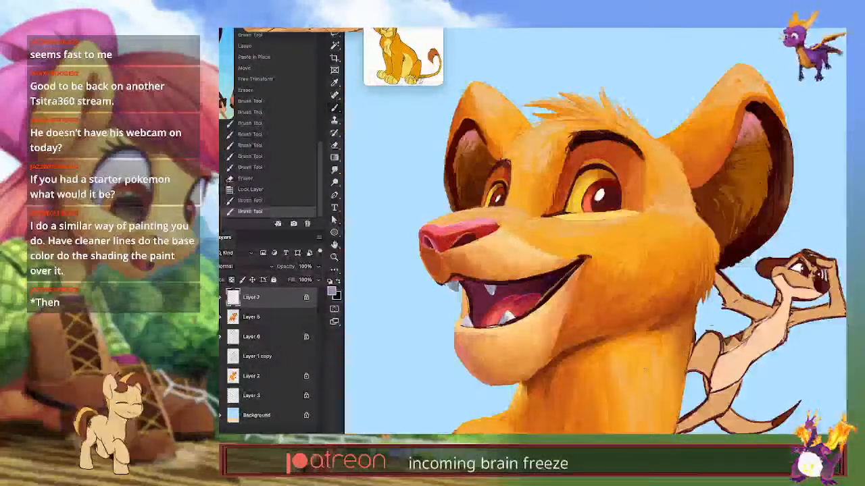
{"action": "left_click_drag", "start_coordinate": [489, 288], "coordinate": [481, 321]}
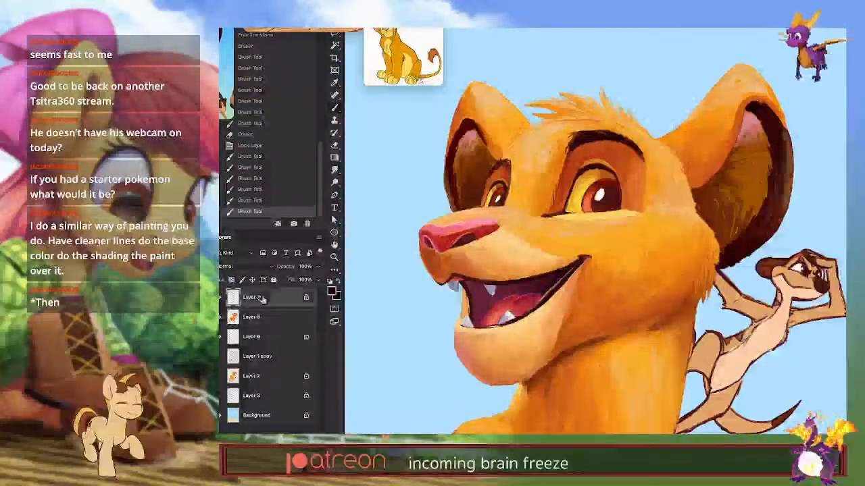
Step: Merge the tooth layer down, touch up the dark mouth interior around the teeth and save the file
{"action": "key", "text": "ctrl+e"}
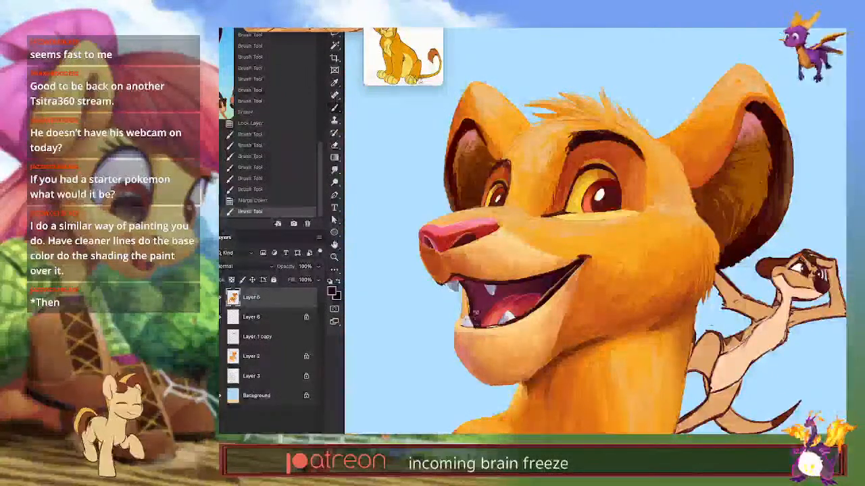
{"action": "left_click_drag", "start_coordinate": [480, 317], "coordinate": [501, 295]}
{"action": "left_click", "coordinate": [514, 287], "text": "alt"}
{"action": "key", "text": "ctrl+s"}
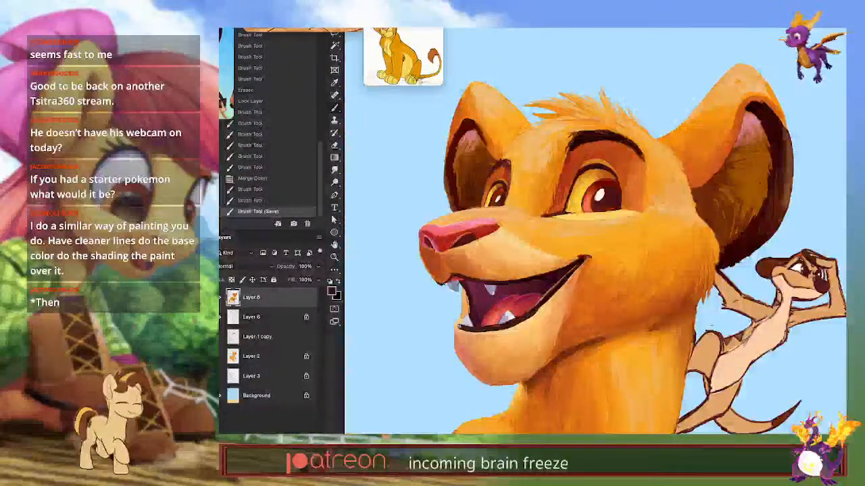
Step: Define the front of the lower lip with a dark line and sampled peach, and clean its edge with the Eraser
{"action": "mouse_move", "coordinate": [478, 330]}
{"action": "left_mouse_down"}
{"action": "mouse_move", "coordinate": [457, 324]}
{"action": "mouse_move", "coordinate": [483, 319]}
{"action": "mouse_move", "coordinate": [485, 334]}
{"action": "left_mouse_up"}
{"action": "left_click", "coordinate": [497, 336], "text": "alt"}
{"action": "mouse_move", "coordinate": [492, 335]}
{"action": "left_mouse_down"}
{"action": "mouse_move", "coordinate": [463, 331]}
{"action": "mouse_move", "coordinate": [450, 314]}
{"action": "left_mouse_up"}
{"action": "key", "text": "e"}
{"action": "key", "text": "ctrl+z"}
{"action": "key", "text": "ctrl+z"}
{"action": "key", "text": "b"}
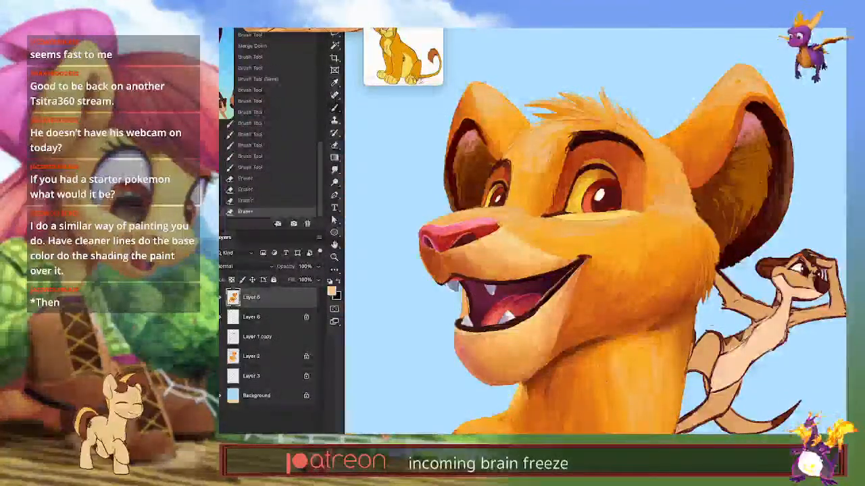
Step: Refine the lower lip line and lower teeth with sampled near-black, white and light orange tones
{"action": "left_click", "coordinate": [547, 293], "text": "alt"}
{"action": "left_click_drag", "start_coordinate": [555, 294], "coordinate": [540, 311]}
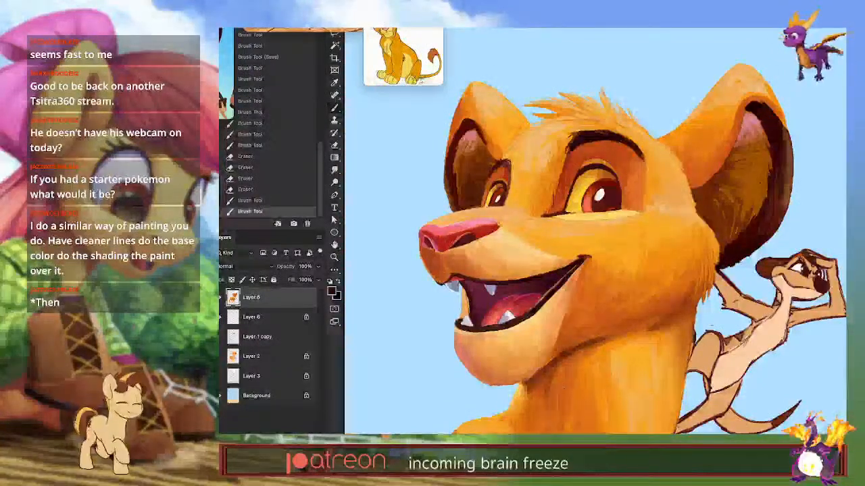
{"action": "left_click", "coordinate": [463, 321], "text": "alt"}
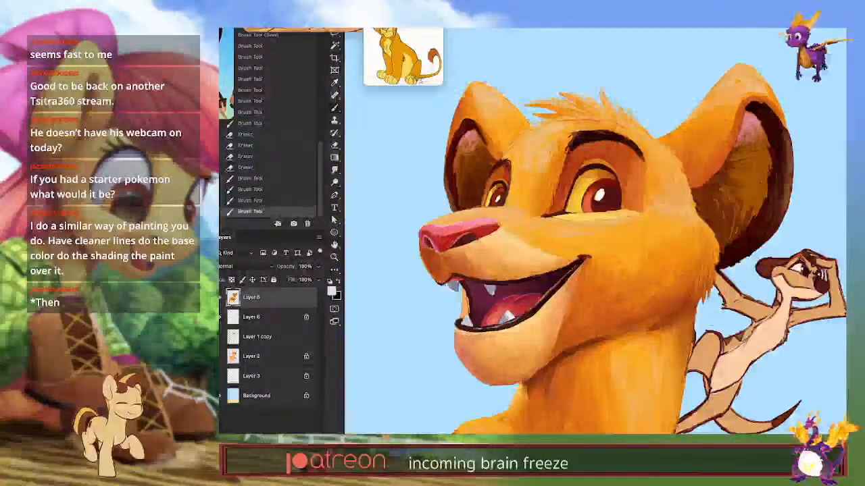
{"action": "left_click", "coordinate": [458, 330], "text": "alt"}
{"action": "left_click_drag", "start_coordinate": [478, 331], "coordinate": [533, 316]}
{"action": "left_click", "coordinate": [499, 333], "text": "alt"}
Step: Repaint the underside edge of the chin with sampled oranges, undoing the first strokes and painting them again
{"action": "left_click_drag", "start_coordinate": [585, 409], "coordinate": [565, 386]}
{"action": "left_click", "coordinate": [453, 348], "text": "alt"}
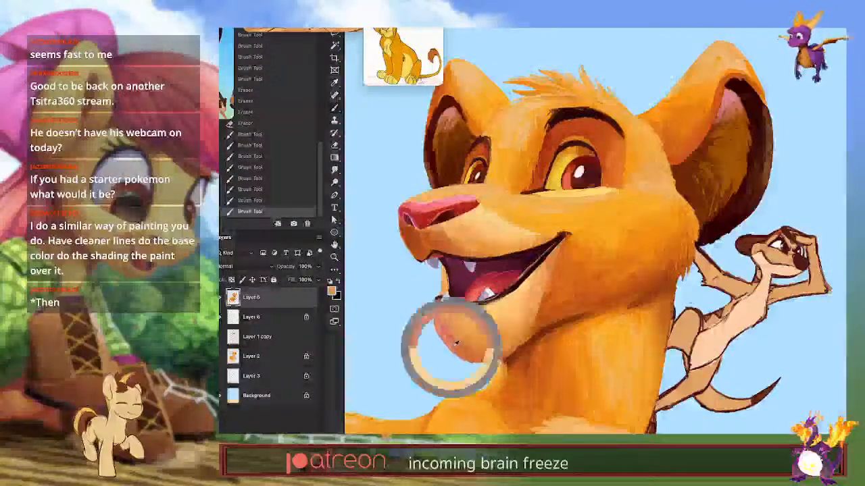
{"action": "left_click_drag", "start_coordinate": [443, 341], "coordinate": [460, 357]}
{"action": "key", "text": "ctrl+z"}
{"action": "key", "text": "ctrl+z"}
{"action": "left_click_drag", "start_coordinate": [457, 356], "coordinate": [483, 361]}
{"action": "left_click", "coordinate": [481, 354], "text": "alt"}
{"action": "left_click_drag", "start_coordinate": [474, 354], "coordinate": [500, 361]}
{"action": "left_click", "coordinate": [503, 354], "text": "alt"}
{"action": "left_click_drag", "start_coordinate": [500, 361], "coordinate": [506, 361]}
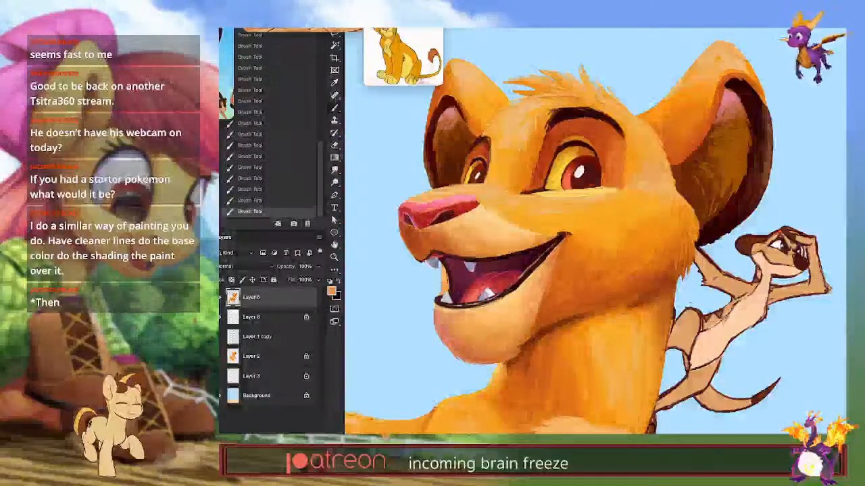
Step: Blend the front of the chin with sampled salmon, cream and light orange tones
{"action": "left_click", "coordinate": [442, 341], "text": "alt"}
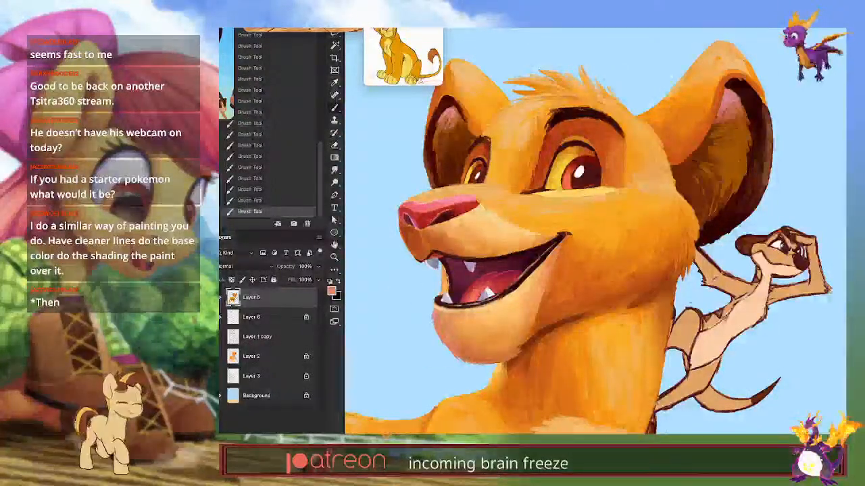
{"action": "left_click", "coordinate": [440, 221], "text": "alt"}
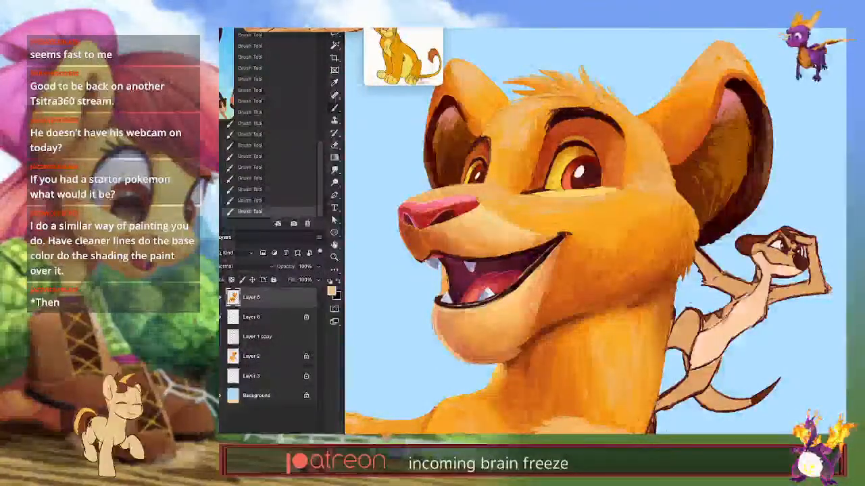
{"action": "left_click", "coordinate": [462, 350], "text": "alt"}
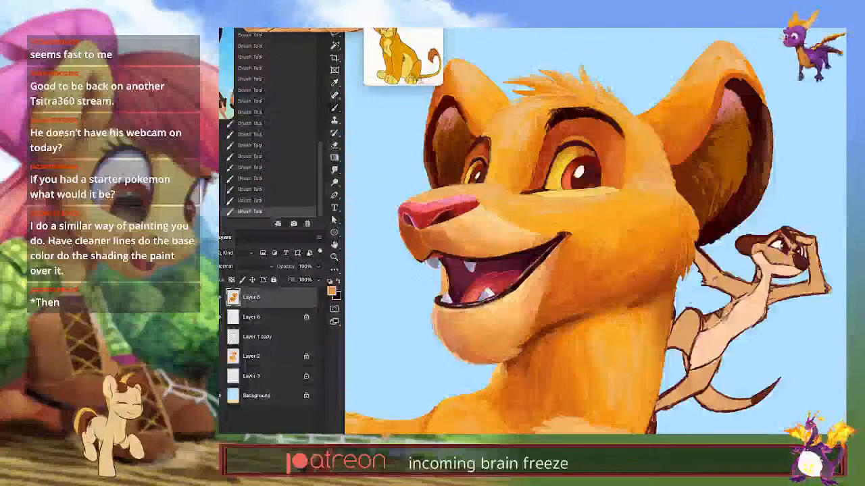
Step: Refine the nose and its edge against the muzzle with sampled reds and orange
{"action": "left_click", "coordinate": [573, 177], "text": "alt"}
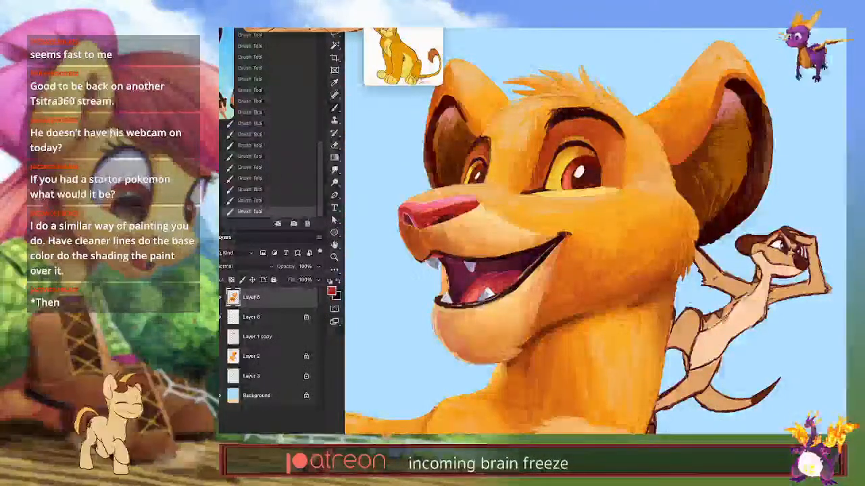
{"action": "left_click", "coordinate": [432, 217], "text": "alt"}
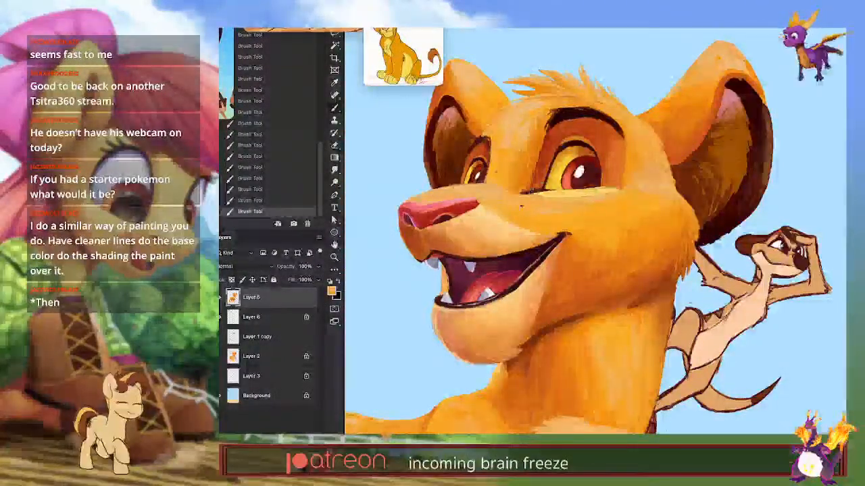
{"action": "left_click", "coordinate": [480, 200], "text": "alt"}
{"action": "left_click", "coordinate": [478, 202], "text": "alt"}
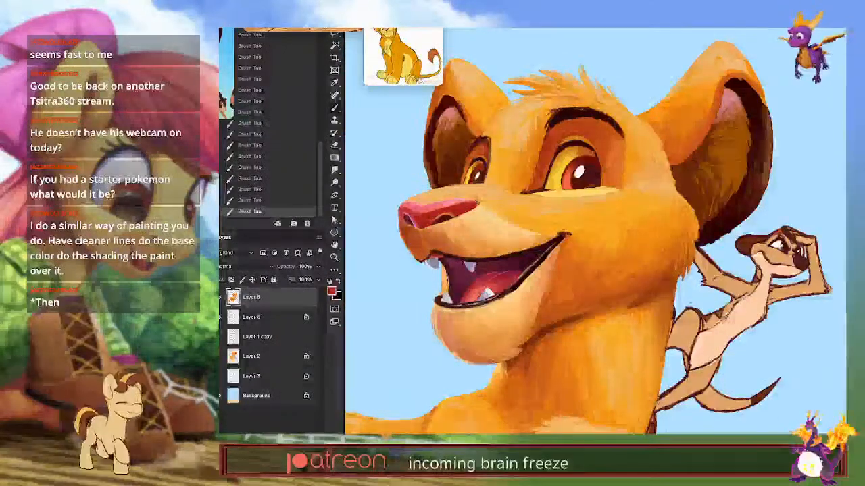
Step: Refine the jaw shadow and the cheek around the near mouth corner with sampled brown and orange tones
{"action": "scroll", "coordinate": [640, 370], "scroll_direction": "up", "scroll_amount": 2}
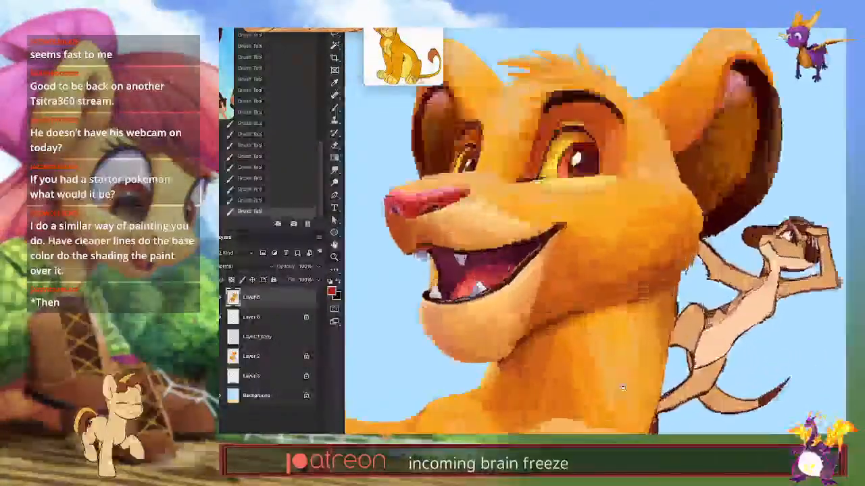
{"action": "left_click", "coordinate": [519, 316], "text": "alt"}
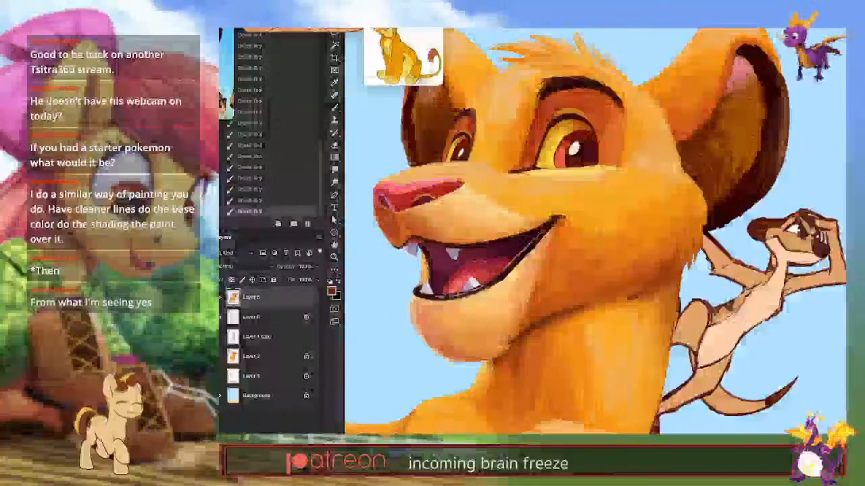
{"action": "left_click", "coordinate": [533, 320], "text": "alt"}
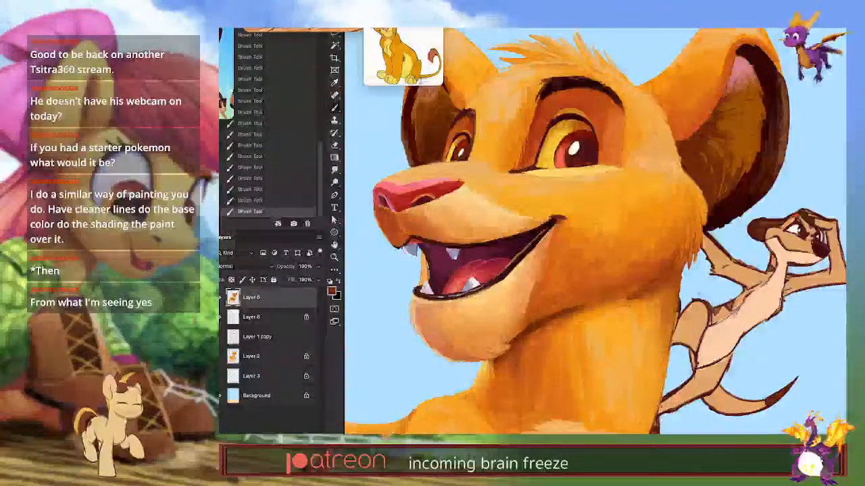
{"action": "left_click", "coordinate": [565, 217], "text": "alt"}
{"action": "left_click", "coordinate": [567, 206], "text": "alt"}
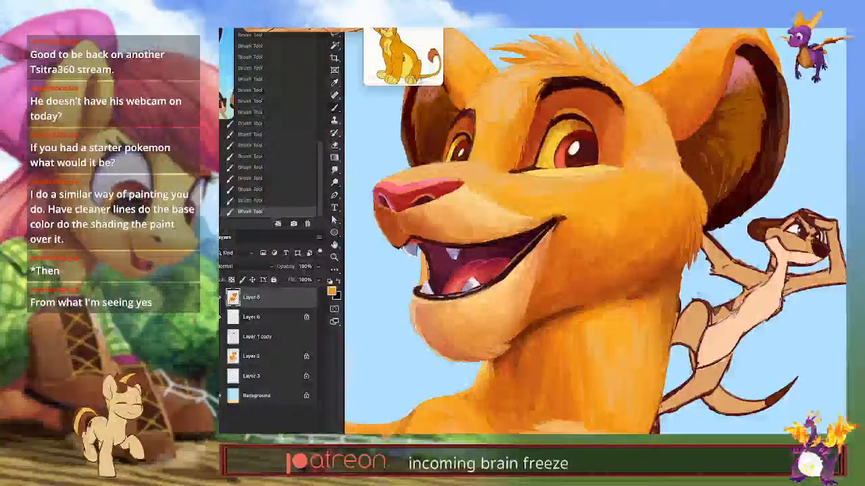
{"action": "left_click", "coordinate": [592, 218], "text": "alt"}
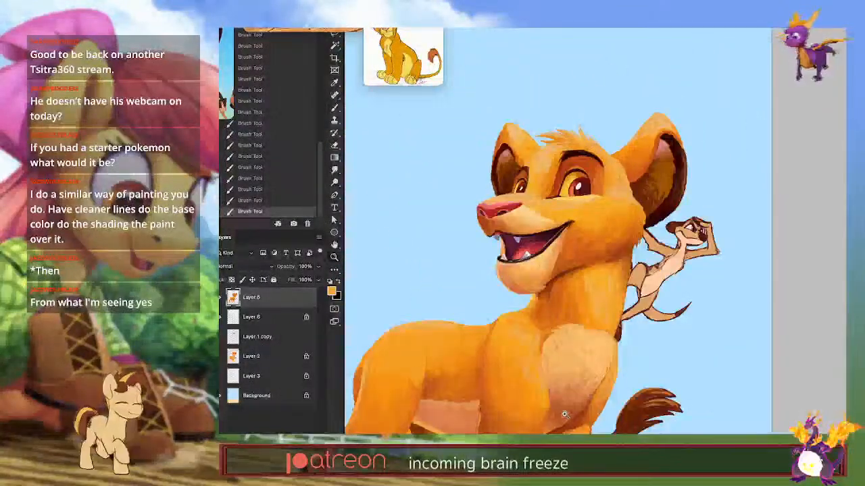
Step: Touch up the head with the Eraser and sample a dark maroon for the brush
{"action": "left_click_drag", "start_coordinate": [569, 416], "coordinate": [573, 389]}
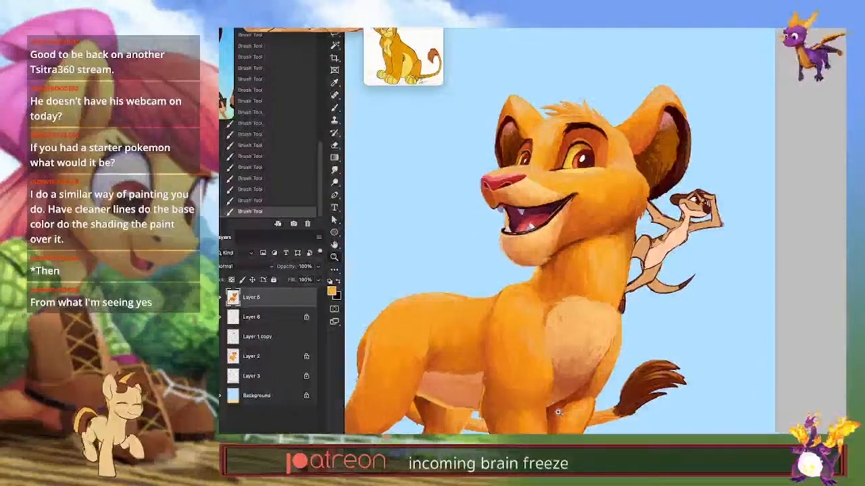
{"action": "left_click_drag", "start_coordinate": [507, 219], "coordinate": [520, 218]}
{"action": "left_click", "coordinate": [520, 218]}
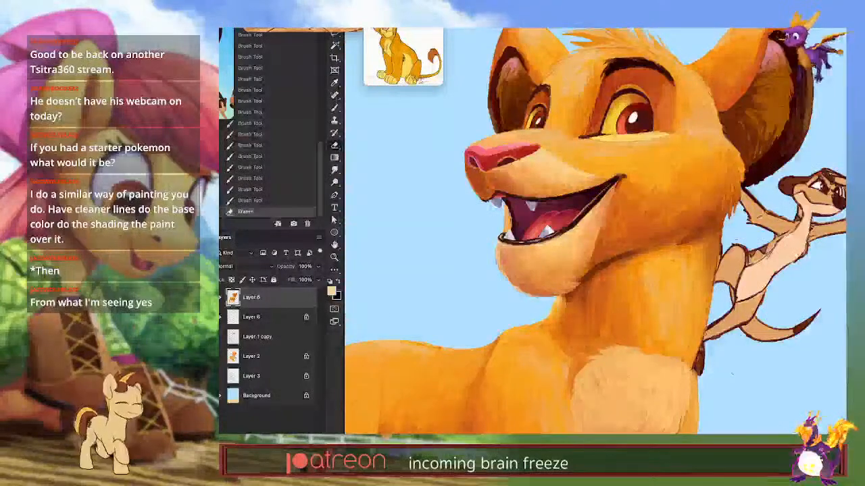
{"action": "left_click_drag", "start_coordinate": [634, 326], "coordinate": [606, 374]}
{"action": "left_click", "coordinate": [671, 408], "text": "alt"}
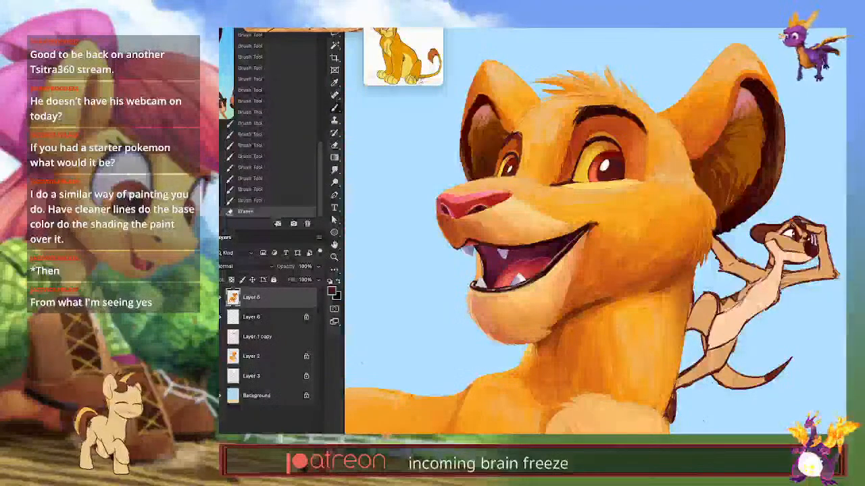
Step: Move the floating lion cub reference image off the canvas and over the history list
{"action": "left_click", "coordinate": [593, 29]}
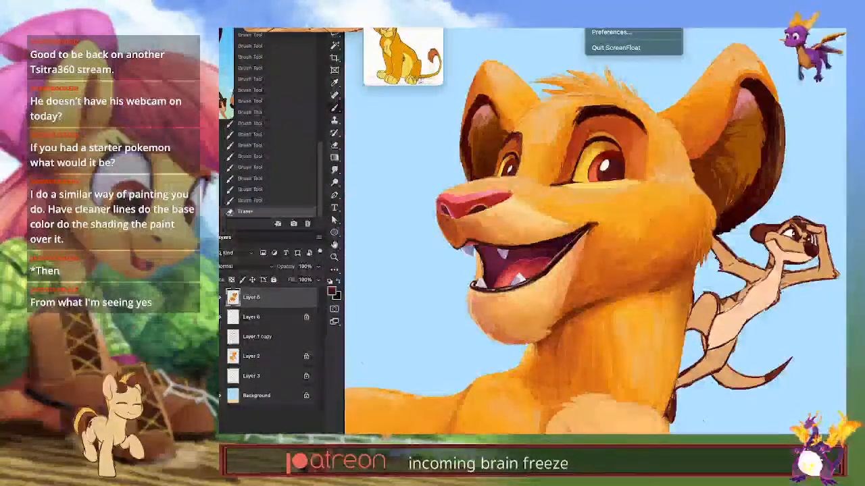
{"action": "left_click", "coordinate": [524, 43]}
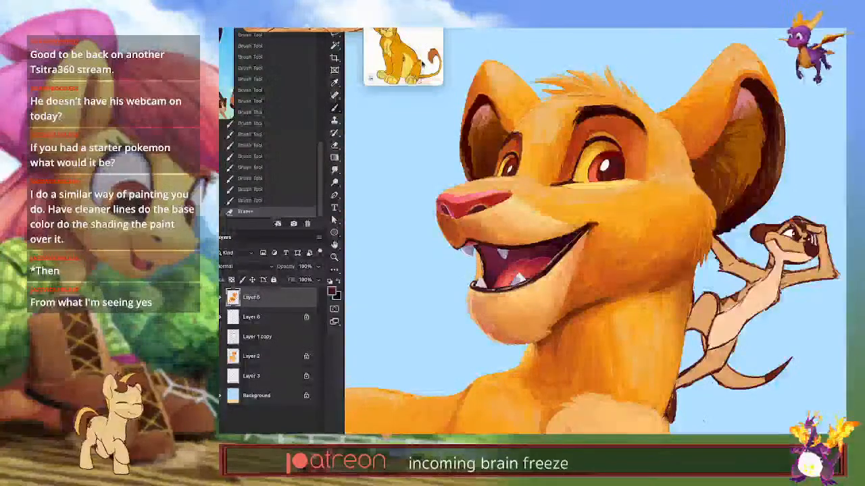
{"action": "left_click_drag", "start_coordinate": [403, 59], "coordinate": [251, 189]}
Step: Capture a floating screenshot of the painted head with ScreenFloat and move it out of the way
{"action": "left_click", "coordinate": [594, 29]}
{"action": "left_click", "coordinate": [625, 29]}
{"action": "left_click_drag", "start_coordinate": [396, 29], "coordinate": [799, 368]}
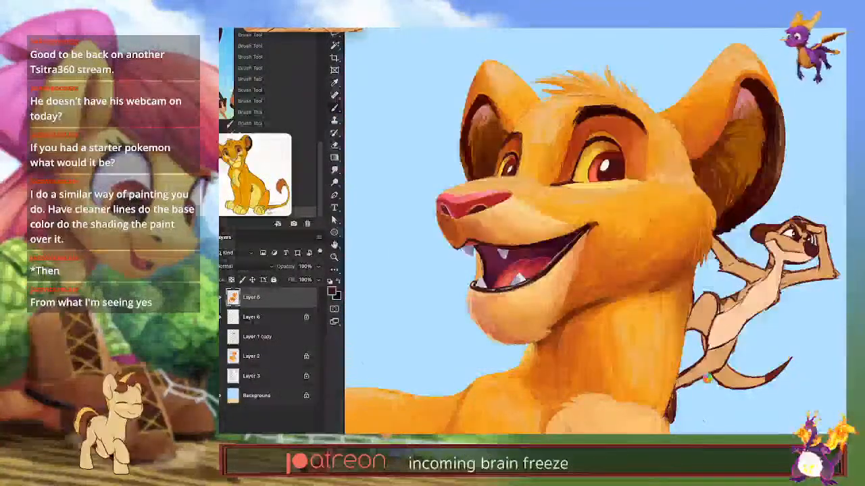
{"action": "left_click_drag", "start_coordinate": [596, 262], "coordinate": [382, 30]}
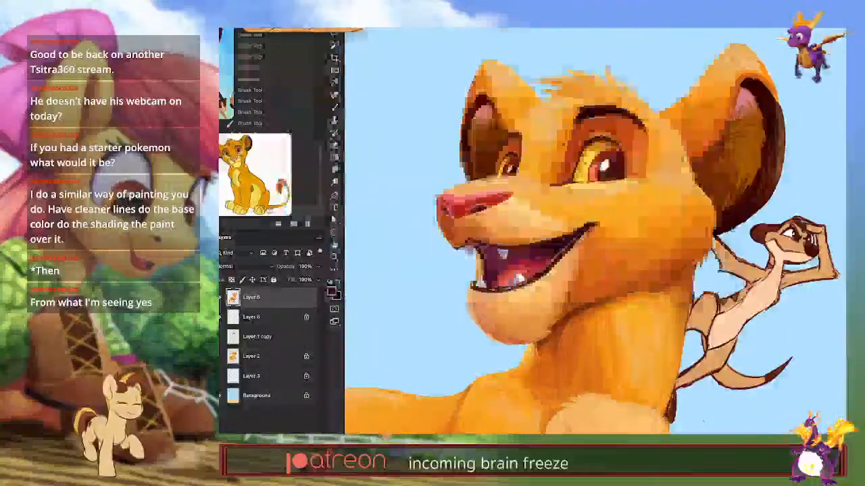
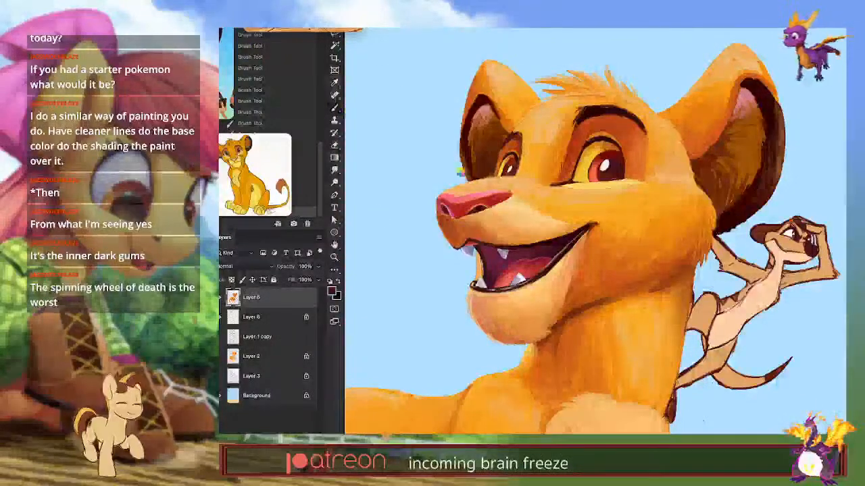
Step: Quit the unresponsive Photoshop and reopen the lion cub painting
{"action": "mouse_move", "coordinate": [428, 430]}
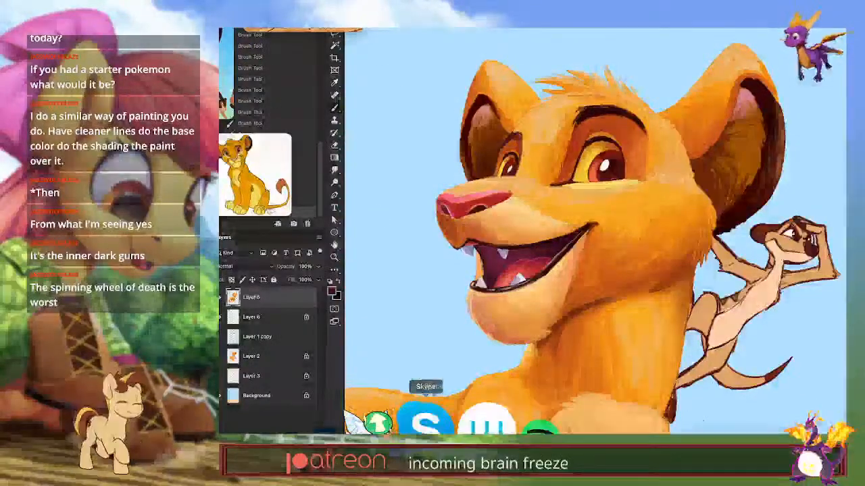
{"action": "right_click", "coordinate": [399, 430]}
{"action": "left_click", "coordinate": [407, 380]}
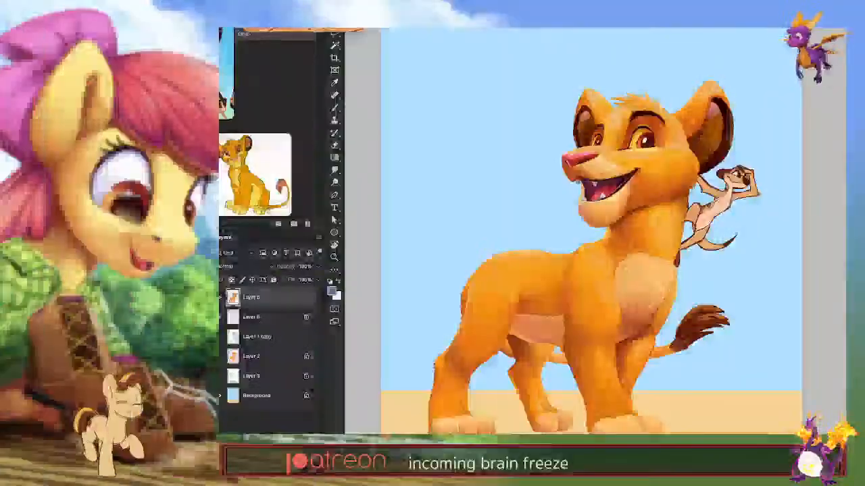
{"action": "scroll", "coordinate": [446, 151], "scroll_direction": "down", "scroll_amount": 1}
{"action": "scroll", "coordinate": [447, 151], "scroll_direction": "right", "scroll_amount": 1}
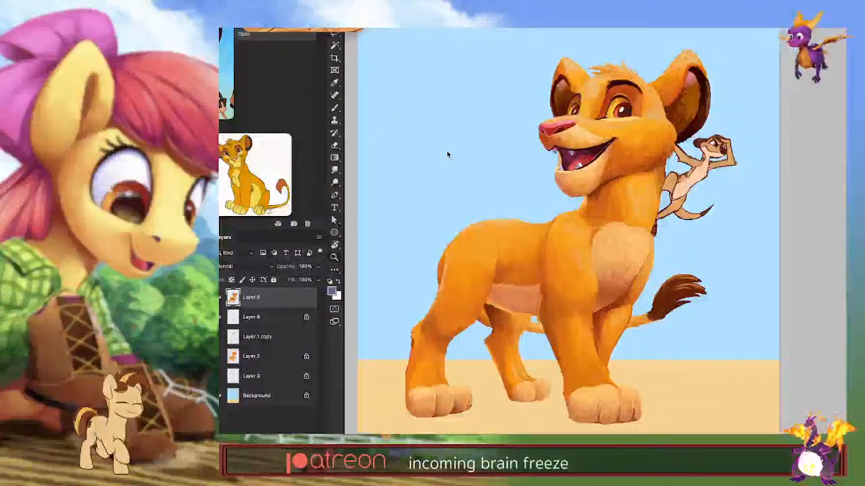
Step: Compare the reopened head with the floating screenshot taken earlier, and put the screenshot away
{"action": "left_click_drag", "start_coordinate": [576, 161], "coordinate": [608, 156]}
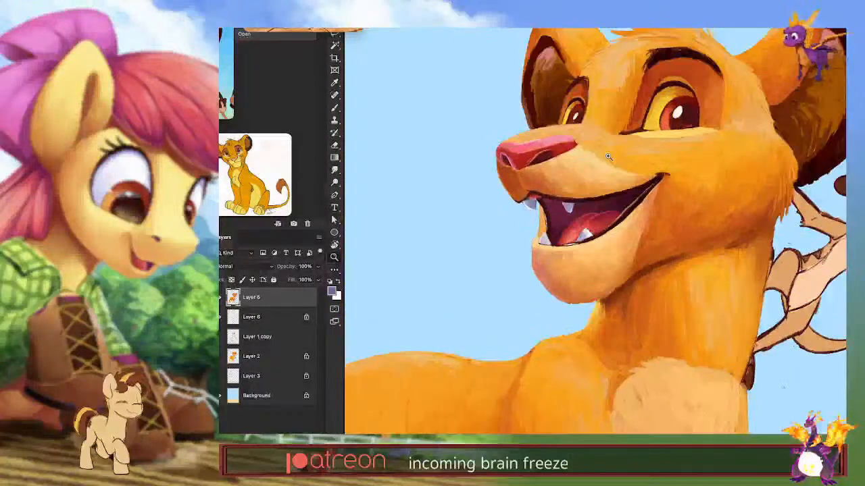
{"action": "scroll", "coordinate": [609, 157], "scroll_direction": "right", "scroll_amount": 2}
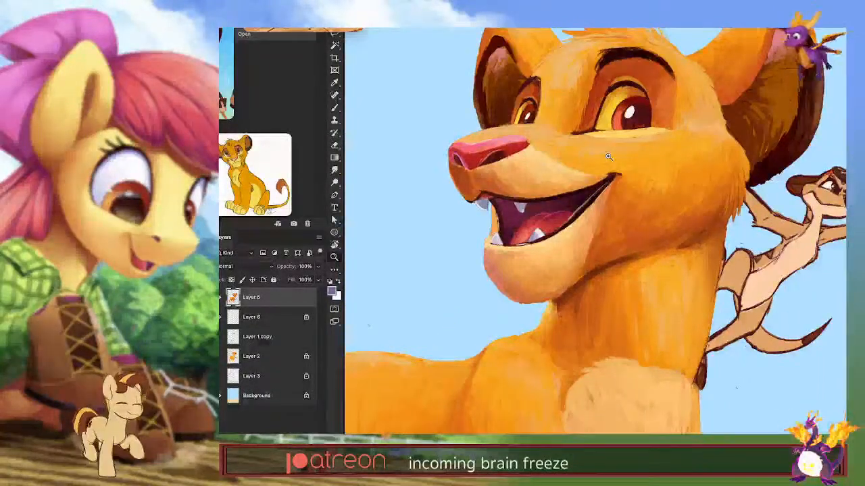
{"action": "left_click_drag", "start_coordinate": [297, 271], "coordinate": [493, 30]}
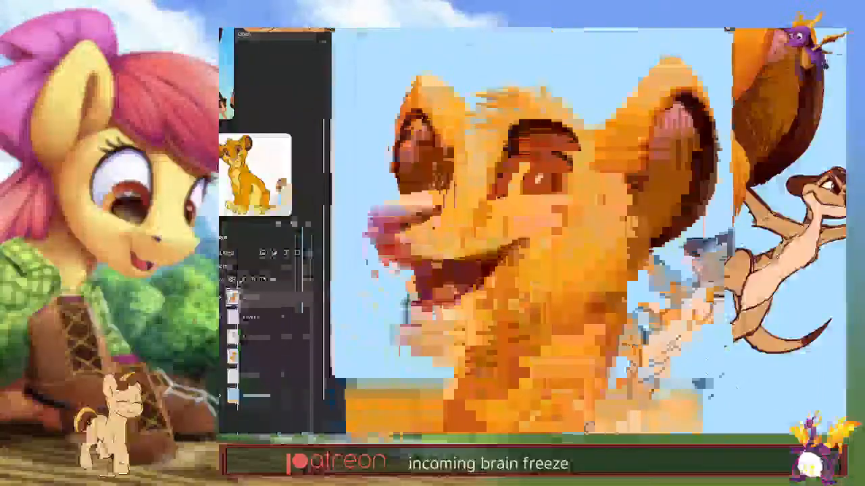
{"action": "left_click_drag", "start_coordinate": [493, 199], "coordinate": [407, 216]}
{"action": "double_click", "coordinate": [412, 221]}
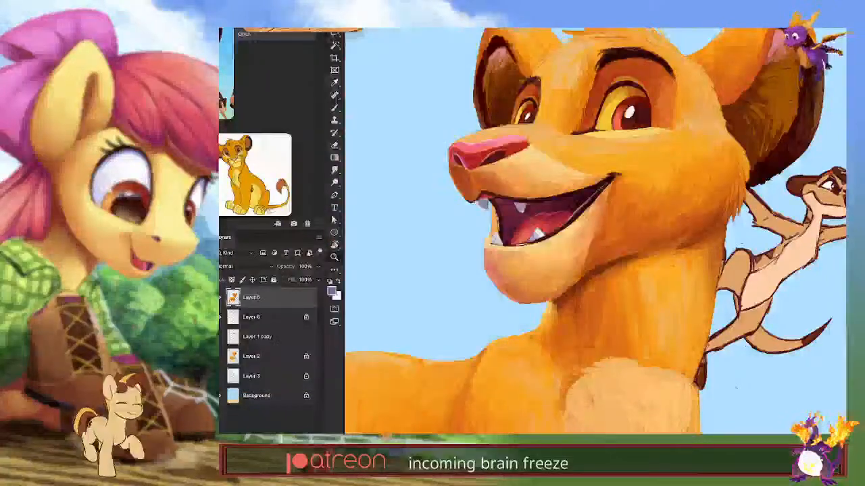
Step: Repaint the underside edge at the front of the chin with sampled orange, undoing the first strokes
{"action": "left_click_drag", "start_coordinate": [541, 301], "coordinate": [526, 365]}
{"action": "left_click", "coordinate": [533, 356]}
{"action": "left_click", "coordinate": [472, 351], "text": "alt"}
{"action": "left_click_drag", "start_coordinate": [477, 348], "coordinate": [495, 341]}
{"action": "key", "text": "ctrl+z"}
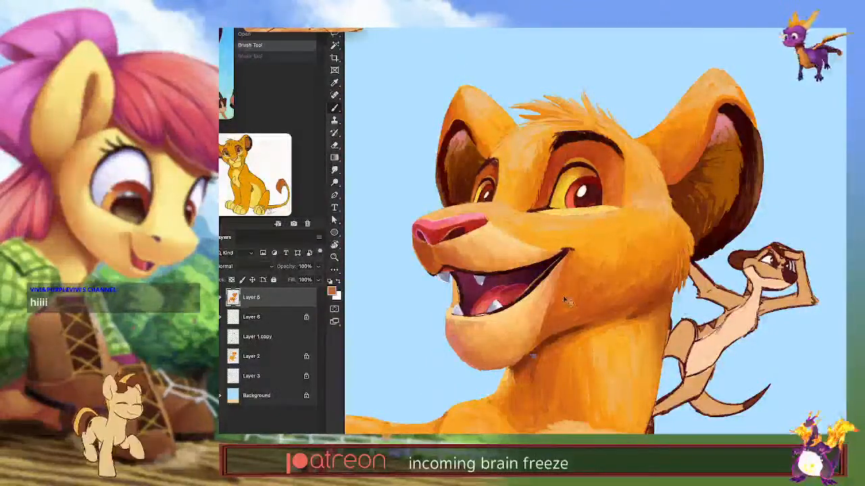
{"action": "key", "text": "ctrl+z"}
{"action": "left_click_drag", "start_coordinate": [469, 362], "coordinate": [478, 369]}
{"action": "left_click_drag", "start_coordinate": [474, 364], "coordinate": [489, 371]}
{"action": "left_click_drag", "start_coordinate": [484, 369], "coordinate": [499, 373]}
{"action": "left_click_drag", "start_coordinate": [495, 369], "coordinate": [508, 370]}
{"action": "left_click_drag", "start_coordinate": [500, 366], "coordinate": [508, 368]}
Step: Blend the underside of the chin towards the jaw with short strokes of sampled orange and salmon tones
{"action": "left_click", "coordinate": [495, 361], "text": "alt"}
{"action": "left_click_drag", "start_coordinate": [501, 365], "coordinate": [512, 368]}
{"action": "left_click_drag", "start_coordinate": [507, 364], "coordinate": [514, 367]}
{"action": "left_click_drag", "start_coordinate": [509, 363], "coordinate": [518, 366]}
{"action": "mouse_move", "coordinate": [513, 362]}
{"action": "left_mouse_down"}
{"action": "mouse_move", "coordinate": [525, 364]}
{"action": "mouse_move", "coordinate": [514, 367]}
{"action": "left_mouse_up"}
{"action": "left_click", "coordinate": [495, 348], "text": "alt"}
{"action": "left_click_drag", "start_coordinate": [508, 362], "coordinate": [520, 361]}
{"action": "left_click", "coordinate": [468, 339], "text": "alt"}
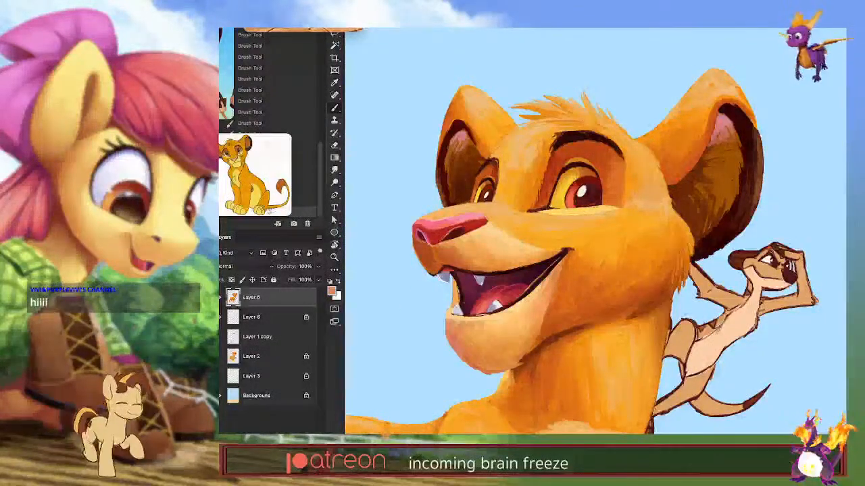
Step: Paint the lower lip line along the mouth with a sampled near-black tone, undoing the first stroke and repeating it
{"action": "scroll", "coordinate": [594, 231], "scroll_direction": "down", "scroll_amount": 1}
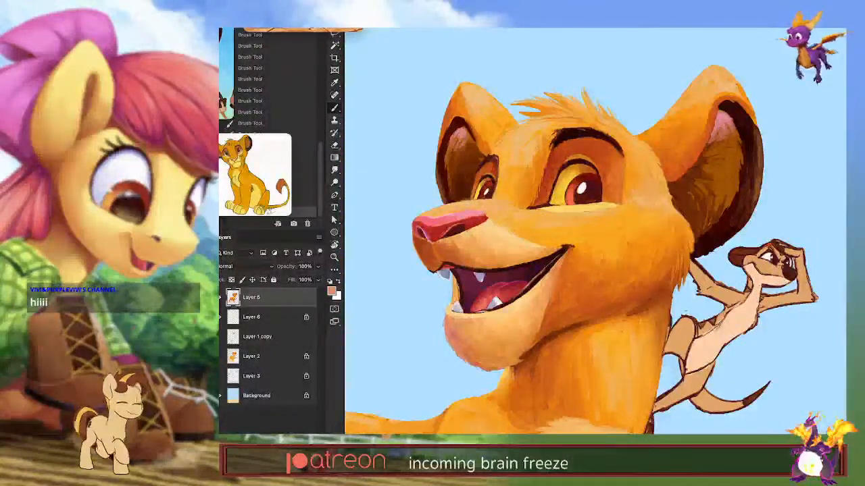
{"action": "left_click", "coordinate": [465, 355], "text": "alt"}
{"action": "left_click", "coordinate": [472, 311], "text": "alt"}
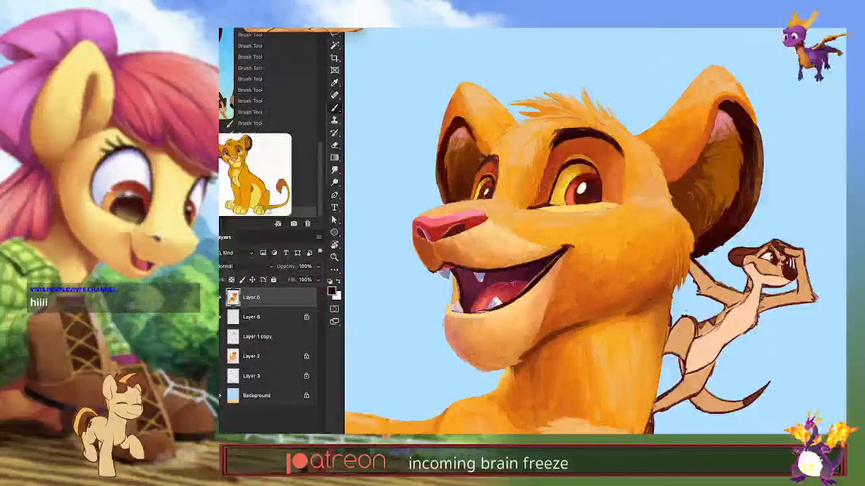
{"action": "left_click_drag", "start_coordinate": [518, 299], "coordinate": [477, 314]}
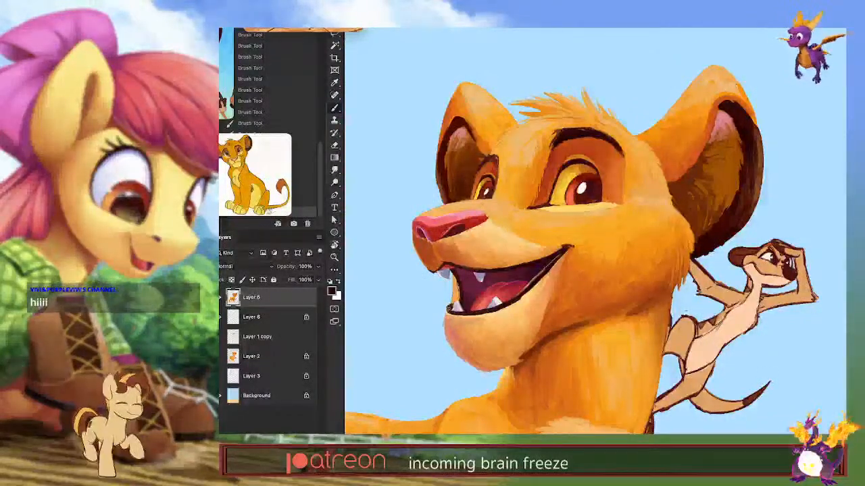
{"action": "key", "text": "super+z"}
{"action": "left_click_drag", "start_coordinate": [517, 299], "coordinate": [479, 313]}
Step: Refine the inner edge of the lower lip and the teeth with sampled maroon and greyish pink
{"action": "left_click", "coordinate": [459, 307], "text": "alt"}
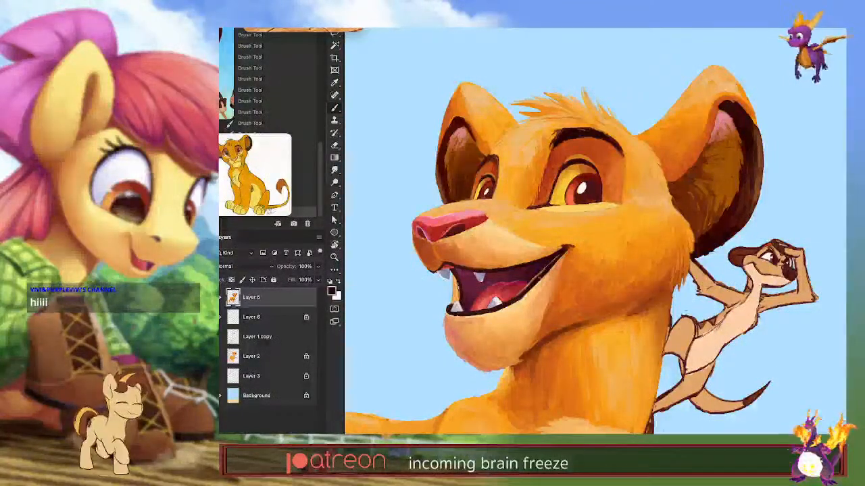
{"action": "left_click", "coordinate": [524, 294], "text": "alt"}
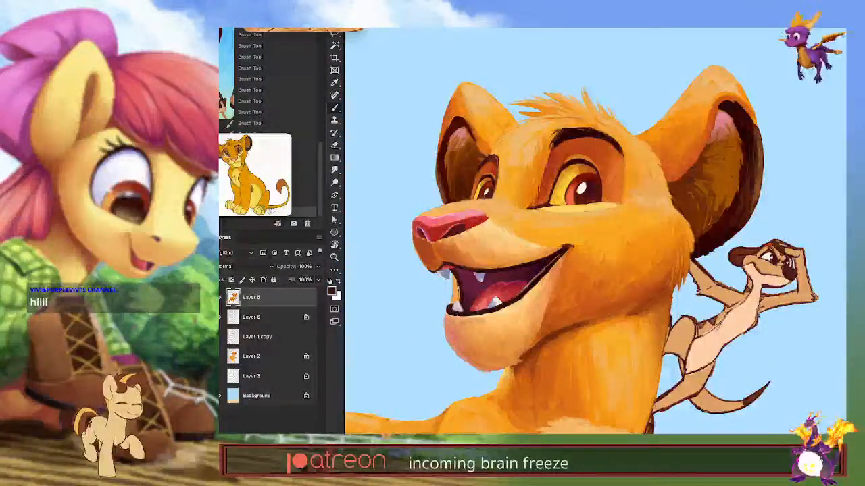
{"action": "left_click", "coordinate": [507, 304], "text": "alt"}
{"action": "mouse_move", "coordinate": [507, 305]}
{"action": "left_mouse_down"}
{"action": "mouse_move", "coordinate": [488, 290]}
{"action": "mouse_move", "coordinate": [478, 264]}
{"action": "mouse_move", "coordinate": [443, 240]}
{"action": "left_mouse_up"}
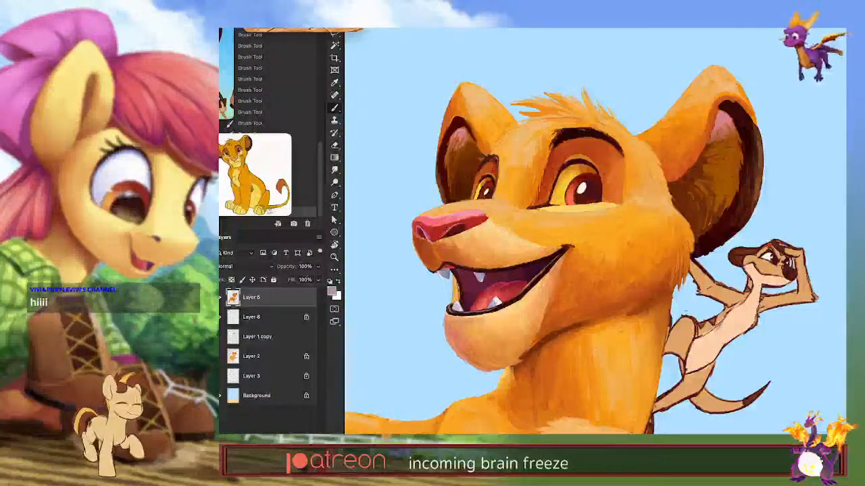
Step: Refine the front of the upper lip and the muzzle edge with sampled orange tones and the Eraser
{"action": "left_click", "coordinate": [460, 296], "text": "alt"}
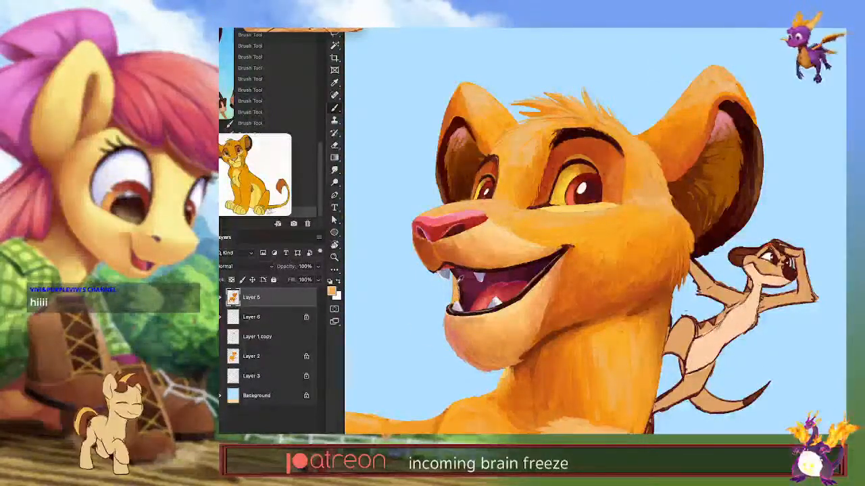
{"action": "left_click", "coordinate": [461, 279], "text": "alt"}
{"action": "left_click", "coordinate": [430, 264], "text": "alt"}
{"action": "key", "text": "e"}
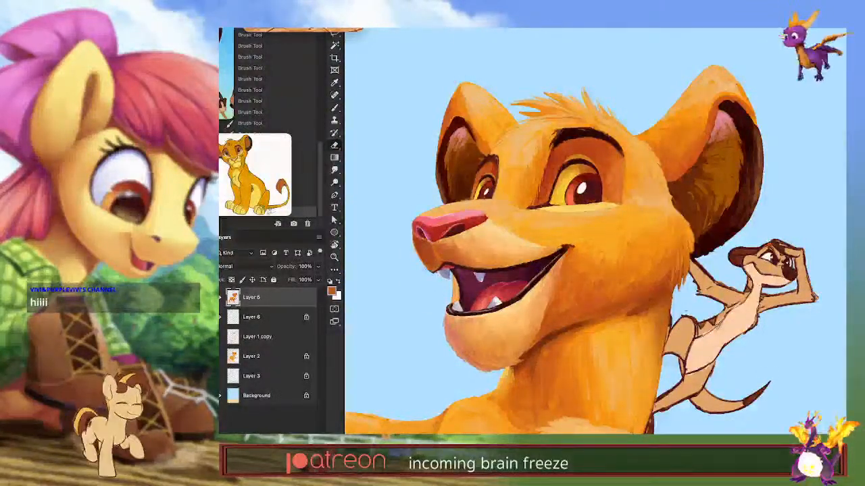
{"action": "key", "text": "b"}
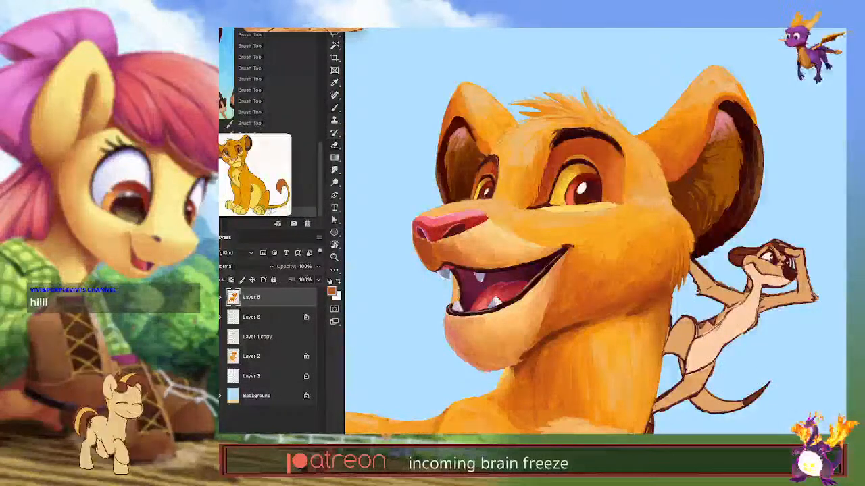
{"action": "left_click", "coordinate": [435, 262], "text": "alt"}
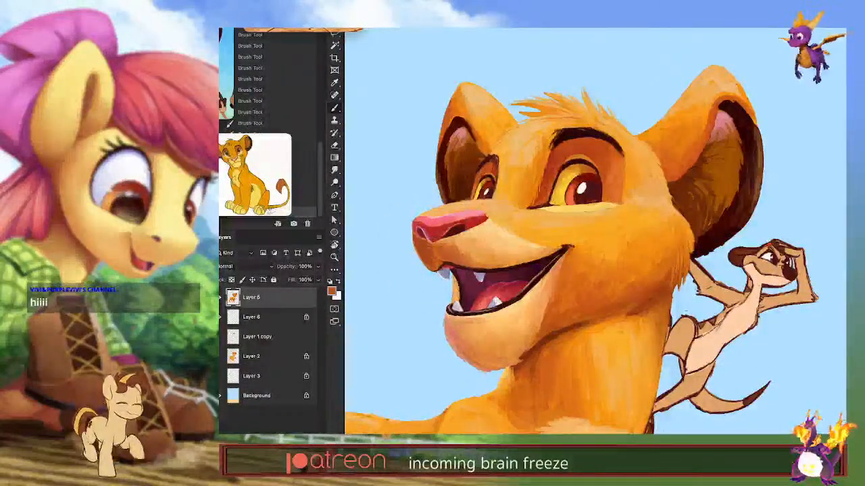
Step: Repaint the nose's lower edge and nostril area with sampled reds and orange
{"action": "left_click", "coordinate": [422, 232], "text": "alt"}
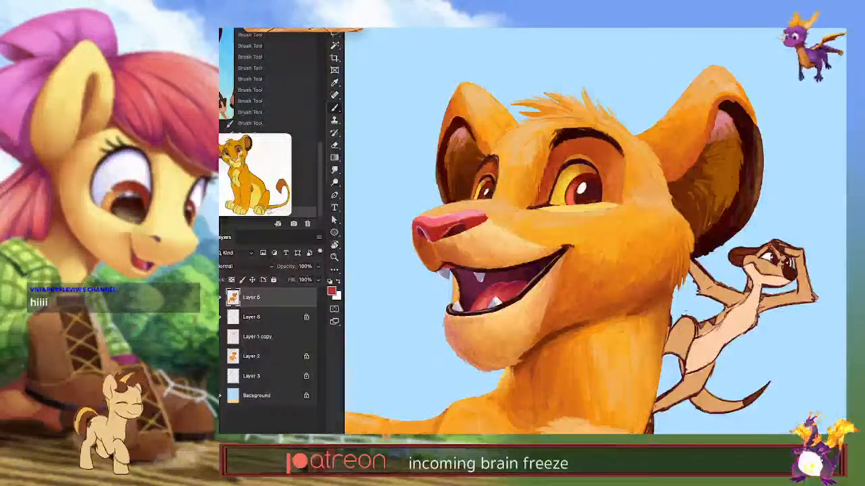
{"action": "left_click", "coordinate": [413, 226], "text": "alt"}
{"action": "left_click_drag", "start_coordinate": [426, 238], "coordinate": [439, 242]}
{"action": "left_click", "coordinate": [430, 242], "text": "alt"}
{"action": "left_click", "coordinate": [438, 235], "text": "alt"}
{"action": "left_click_drag", "start_coordinate": [432, 240], "coordinate": [440, 241]}
{"action": "left_click", "coordinate": [441, 241], "text": "alt"}
{"action": "left_click", "coordinate": [441, 238], "text": "alt"}
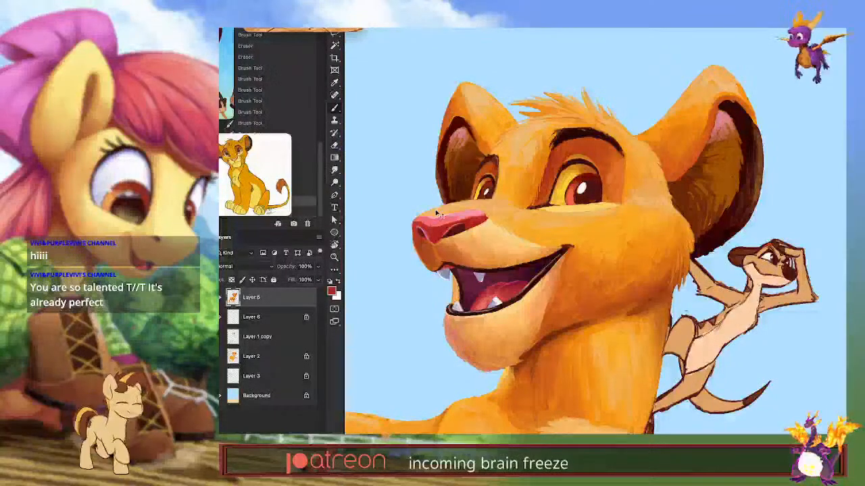
{"action": "left_click", "coordinate": [441, 244], "text": "alt"}
{"action": "left_click_drag", "start_coordinate": [439, 242], "coordinate": [467, 230]}
Step: Paint short fur strokes in sampled light orange where the tail meets its dark tuft
{"action": "key", "text": "z"}
{"action": "key", "text": "ctrl+0"}
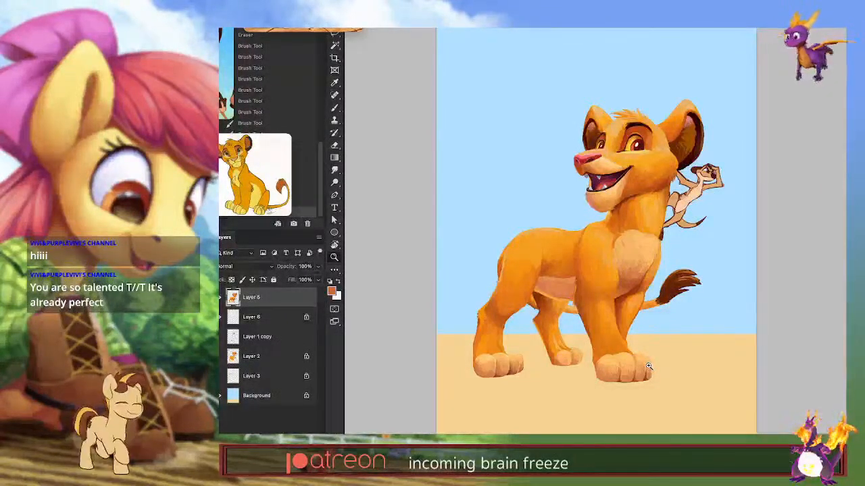
{"action": "left_click", "coordinate": [669, 309]}
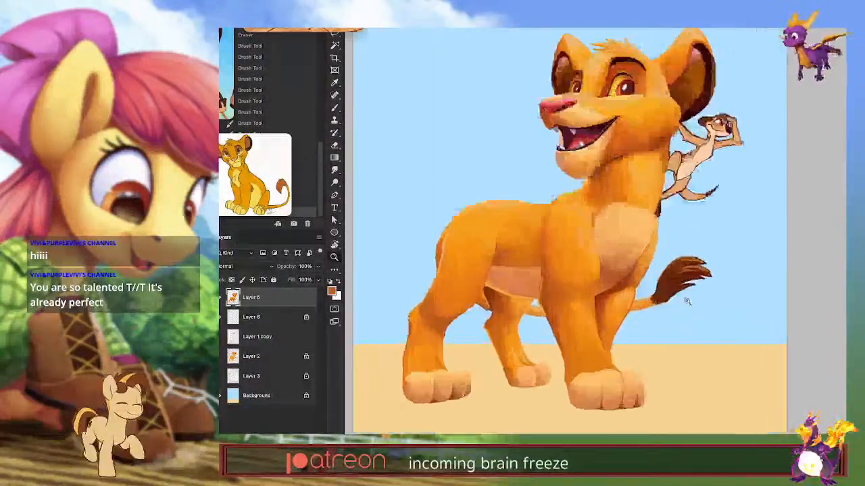
{"action": "left_click", "coordinate": [663, 308]}
{"action": "left_click", "coordinate": [654, 308]}
{"action": "left_click", "coordinate": [635, 320], "text": "alt"}
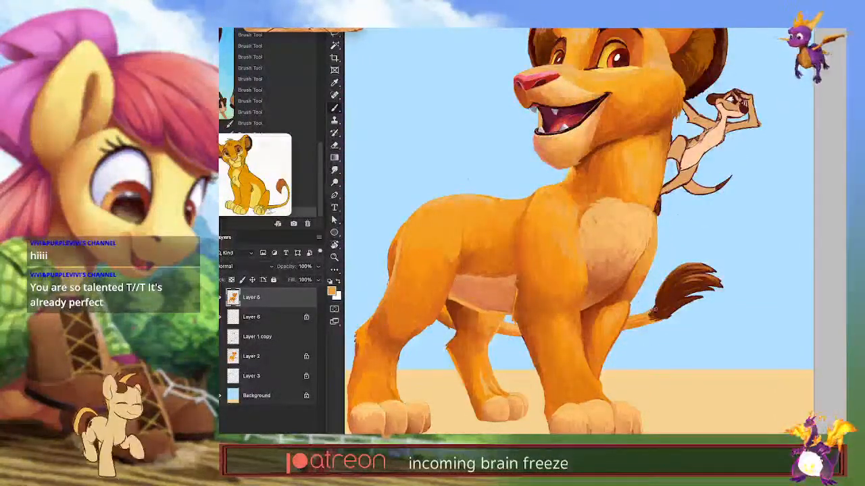
{"action": "left_click_drag", "start_coordinate": [651, 310], "coordinate": [655, 316]}
{"action": "left_click_drag", "start_coordinate": [652, 310], "coordinate": [656, 316]}
{"action": "left_click_drag", "start_coordinate": [652, 311], "coordinate": [656, 317]}
{"action": "left_click_drag", "start_coordinate": [652, 312], "coordinate": [656, 315]}
Step: Try blending the tail into its dark tuft with short strokes in sampled light orange and brown
{"action": "left_click", "coordinate": [654, 312], "text": "alt"}
{"action": "left_click_drag", "start_coordinate": [653, 311], "coordinate": [659, 308]}
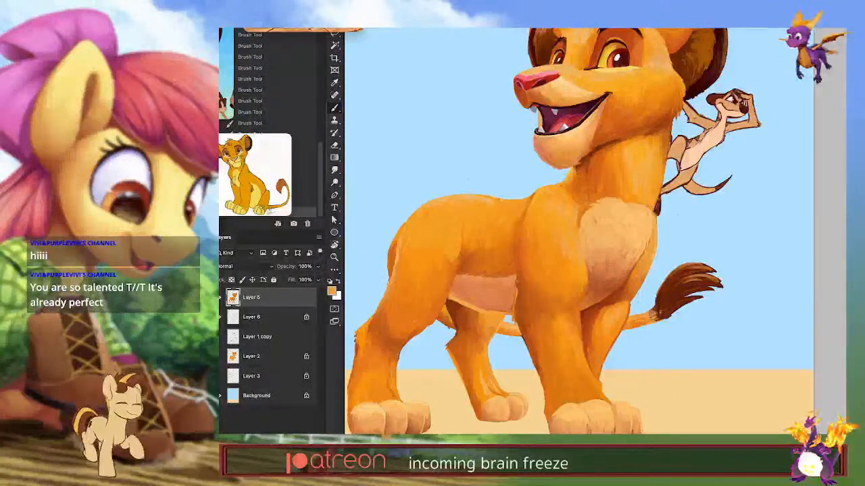
{"action": "left_click", "coordinate": [647, 319], "text": "alt"}
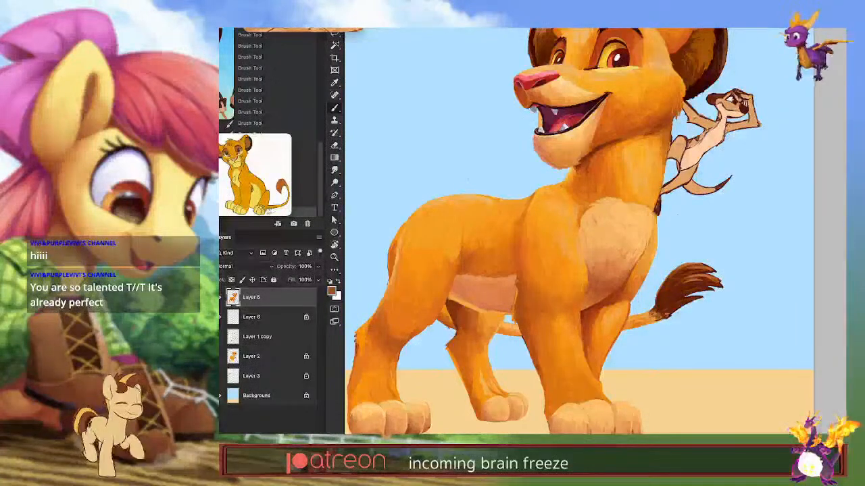
{"action": "key", "text": "ctrl+z"}
{"action": "key", "text": "ctrl+z"}
{"action": "key", "text": "ctrl+z"}
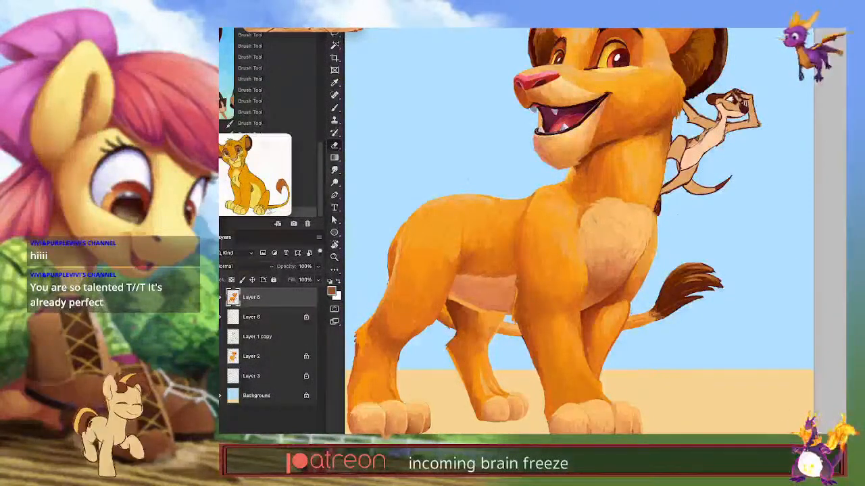
Step: Clean up the tail's edge beside the front leg with the Eraser, undoing the trial brush strokes
{"action": "key", "text": "b"}
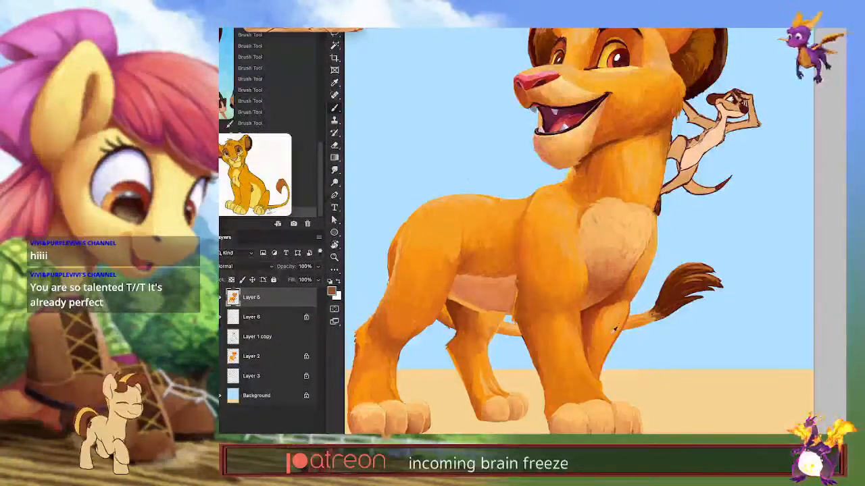
{"action": "left_click_drag", "start_coordinate": [499, 314], "coordinate": [514, 315]}
{"action": "mouse_move", "coordinate": [628, 312]}
{"action": "left_mouse_down"}
{"action": "mouse_move", "coordinate": [637, 320]}
{"action": "mouse_move", "coordinate": [626, 323]}
{"action": "mouse_move", "coordinate": [653, 316]}
{"action": "left_mouse_up"}
{"action": "key", "text": "ctrl+z"}
{"action": "key", "text": "ctrl+z"}
{"action": "key", "text": "b"}
{"action": "key", "text": "e"}
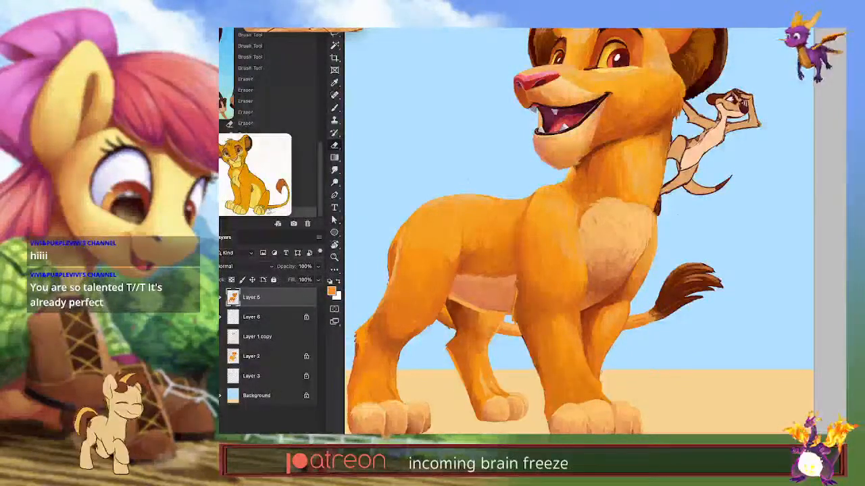
{"action": "left_click_drag", "start_coordinate": [634, 312], "coordinate": [630, 316]}
Step: Shade the inner side of the farther front leg with sampled reddish orange, from below the chest down the shin
{"action": "key", "text": "b"}
{"action": "left_click", "coordinate": [621, 298], "text": "alt"}
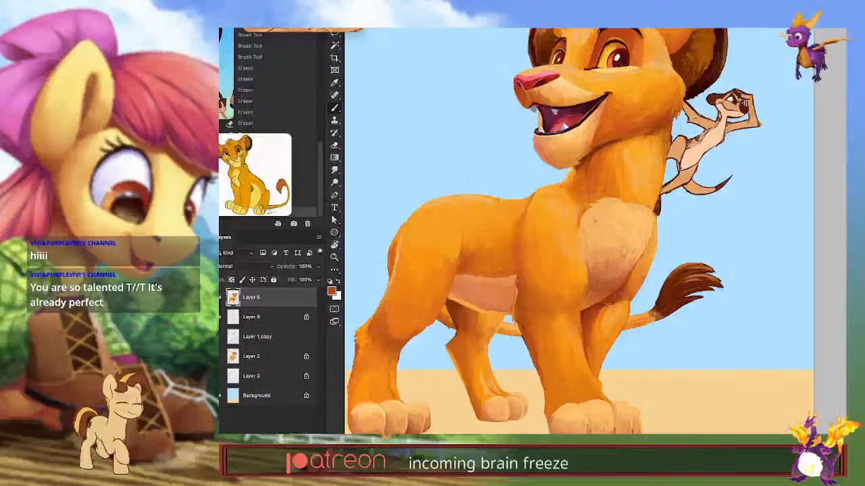
{"action": "mouse_move", "coordinate": [620, 299]}
{"action": "left_mouse_down"}
{"action": "mouse_move", "coordinate": [595, 302]}
{"action": "mouse_move", "coordinate": [594, 320]}
{"action": "left_mouse_up"}
{"action": "left_click_drag", "start_coordinate": [594, 322], "coordinate": [589, 344]}
{"action": "left_click", "coordinate": [591, 341], "text": "alt"}
{"action": "key", "text": "e"}
{"action": "key", "text": "b"}
{"action": "mouse_move", "coordinate": [590, 341]}
{"action": "left_mouse_down"}
{"action": "mouse_move", "coordinate": [591, 350]}
{"action": "mouse_move", "coordinate": [597, 333]}
{"action": "mouse_move", "coordinate": [595, 344]}
{"action": "left_mouse_up"}
Step: View the whole cub, save the painting and stop the screen recording so it opens in ScreenFlow
{"action": "key", "text": "z"}
{"action": "key", "text": "b"}
{"action": "key", "text": "z"}
{"action": "left_click_drag", "start_coordinate": [619, 316], "coordinate": [589, 316]}
{"action": "left_click_drag", "start_coordinate": [691, 289], "coordinate": [700, 289]}
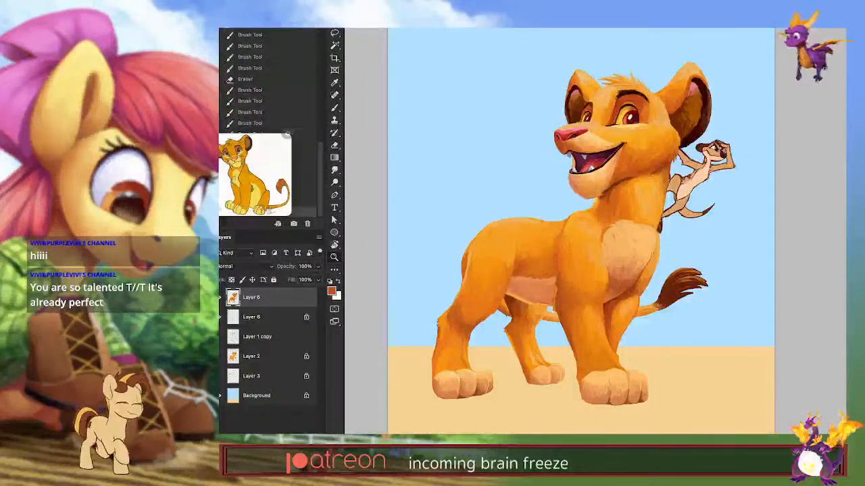
{"action": "left_click", "coordinate": [629, 28]}
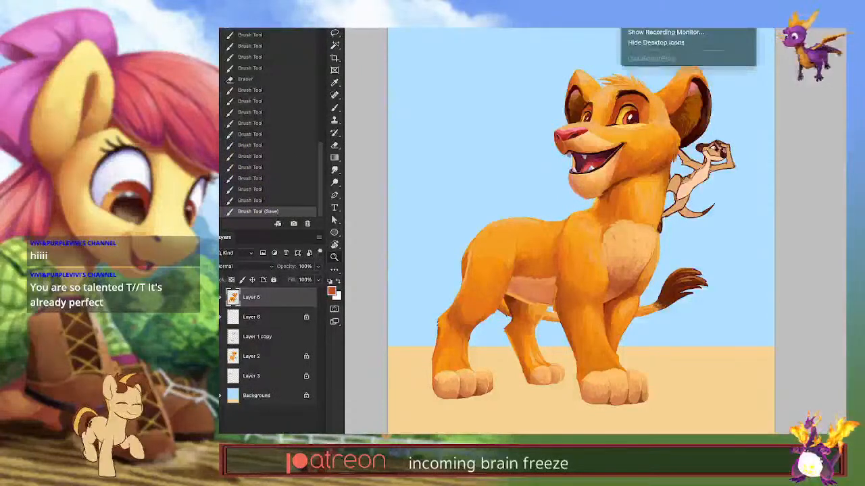
{"action": "key", "text": "Escape"}
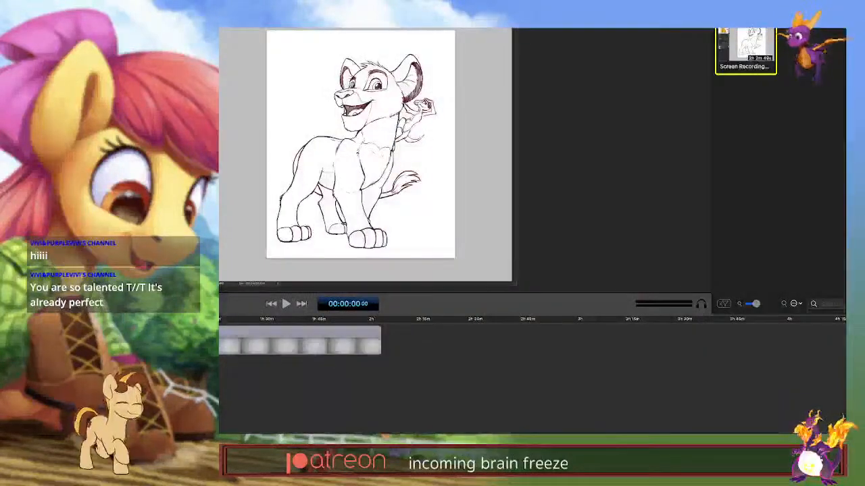
Step: Save the screen recording project as SimbaTimon1 in the drawings folder as a Packaged Document
{"action": "left_click_drag", "start_coordinate": [0, 131], "coordinate": [218, 132]}
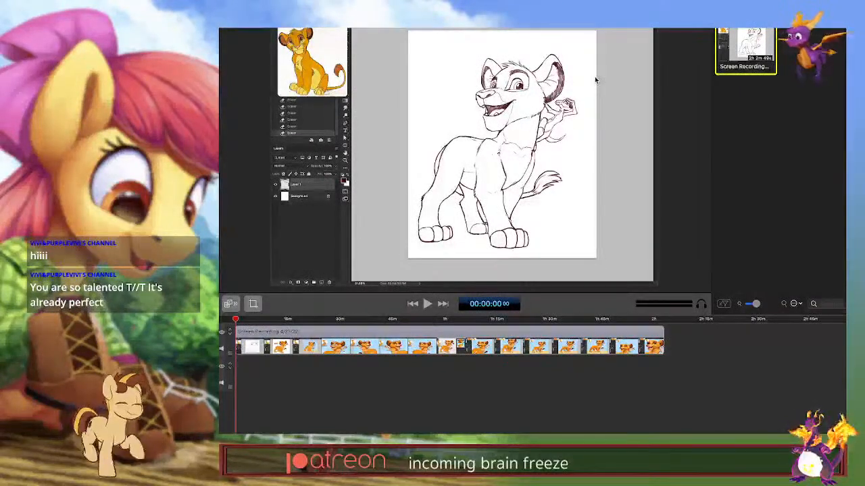
{"action": "key", "text": "super+s"}
{"action": "type", "text": "S"}
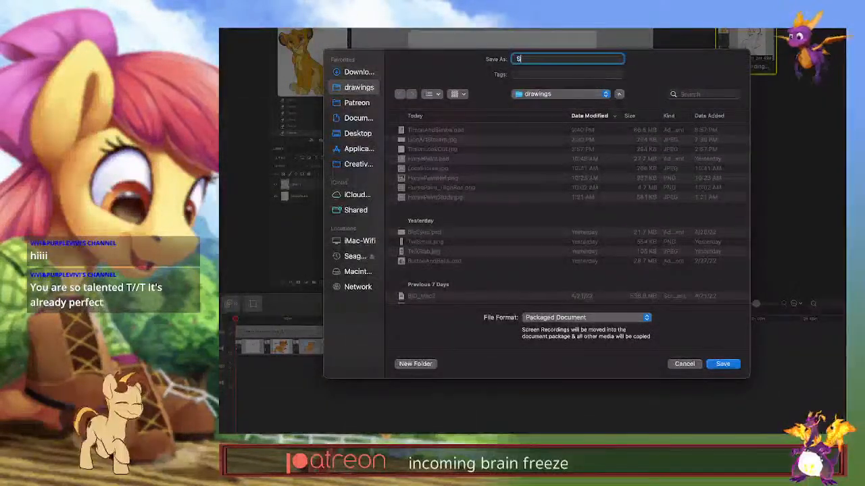
{"action": "type", "text": "imbaTimon1"}
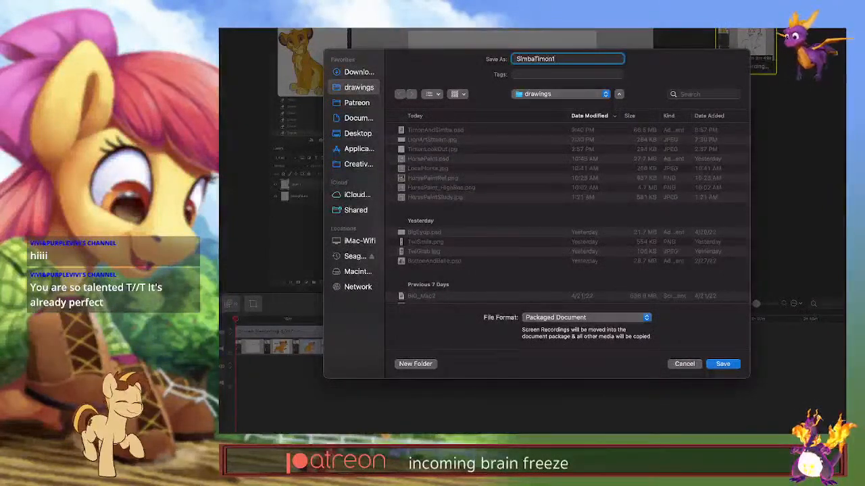
{"action": "key", "text": "Return"}
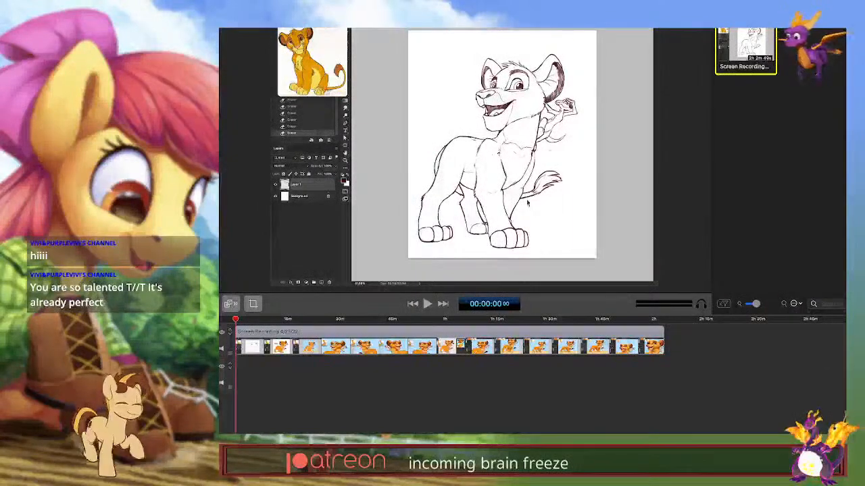
Step: Set the speed of the screen recording clip to 8000%
{"action": "right_click", "coordinate": [347, 336]}
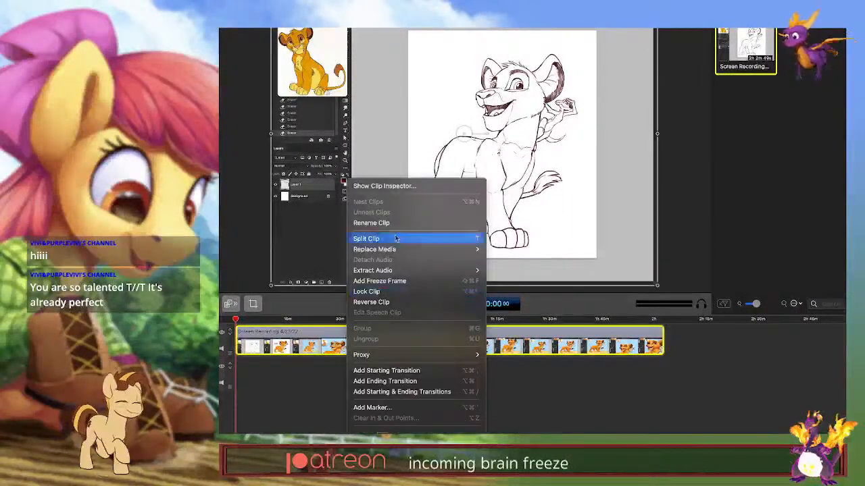
{"action": "left_click", "coordinate": [394, 192]}
{"action": "left_click", "coordinate": [319, 272]}
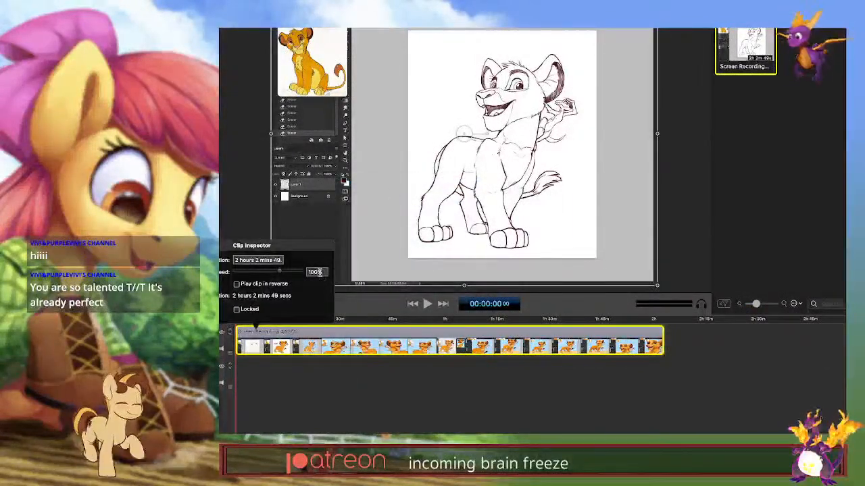
{"action": "double_click", "coordinate": [320, 272]}
{"action": "type", "text": "8000"}
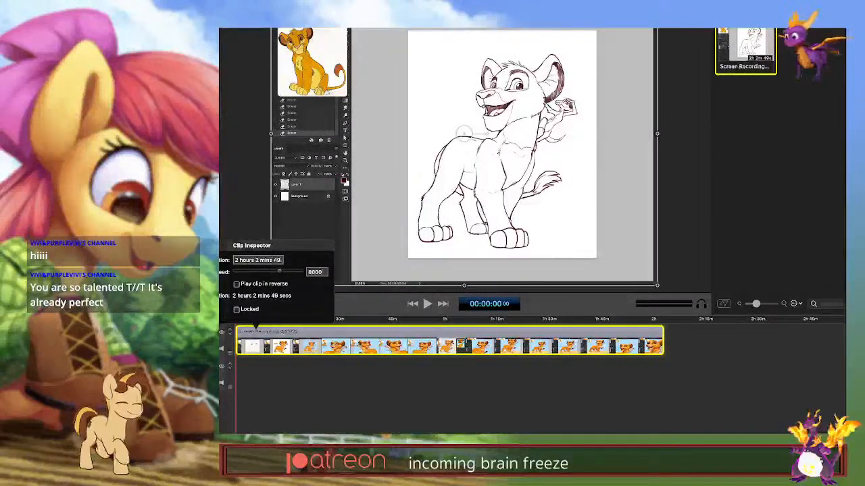
{"action": "key", "text": "Return"}
{"action": "left_click", "coordinate": [349, 406]}
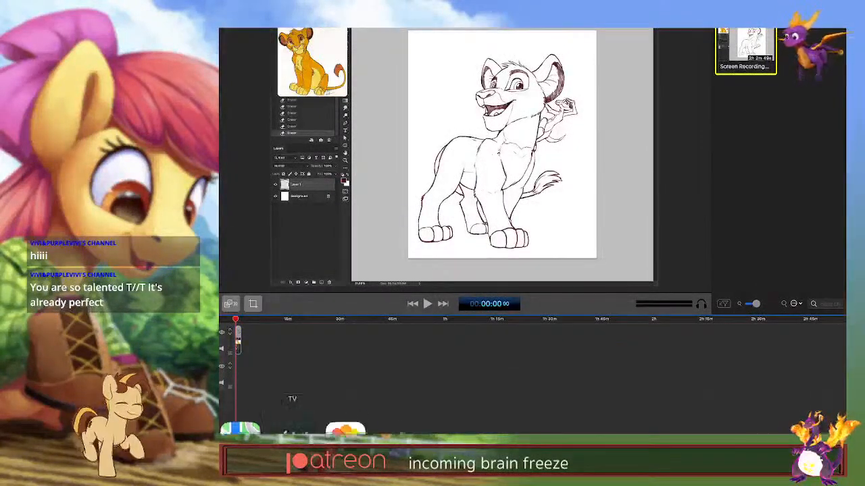
Step: Fit the timeline scale to the shortened clip and enlarge the video preview by shrinking the timeline and media areas
{"action": "left_click_drag", "start_coordinate": [755, 305], "coordinate": [756, 304]}
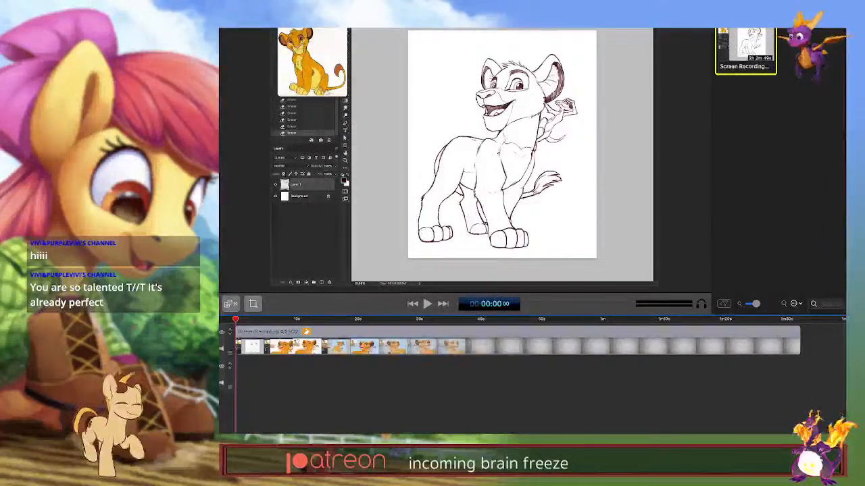
{"action": "left_click_drag", "start_coordinate": [217, 0], "coordinate": [211, 24]}
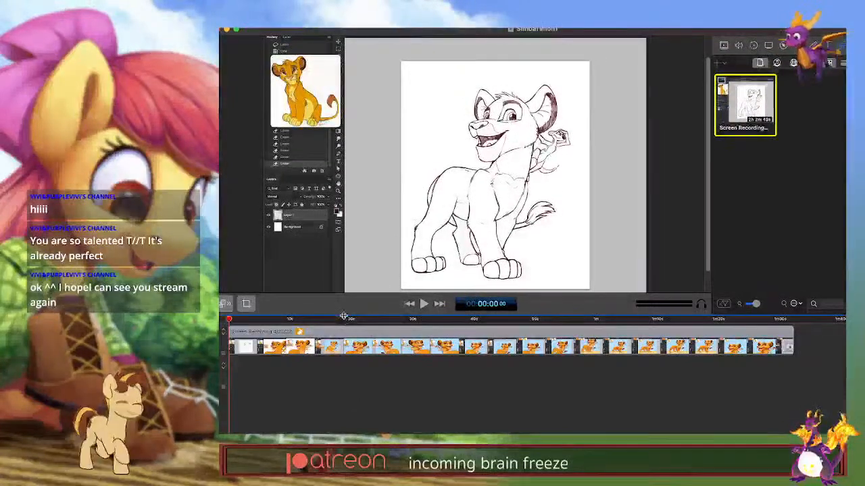
{"action": "left_click_drag", "start_coordinate": [346, 315], "coordinate": [343, 383]}
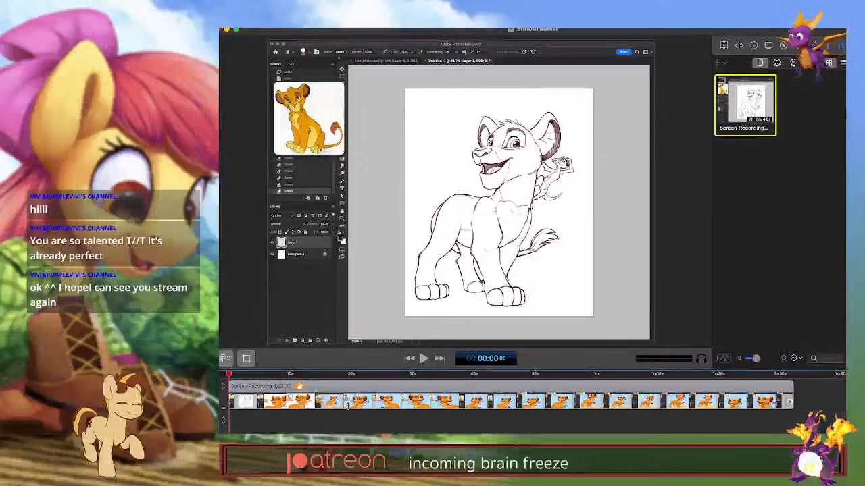
{"action": "left_click_drag", "start_coordinate": [711, 228], "coordinate": [843, 231]}
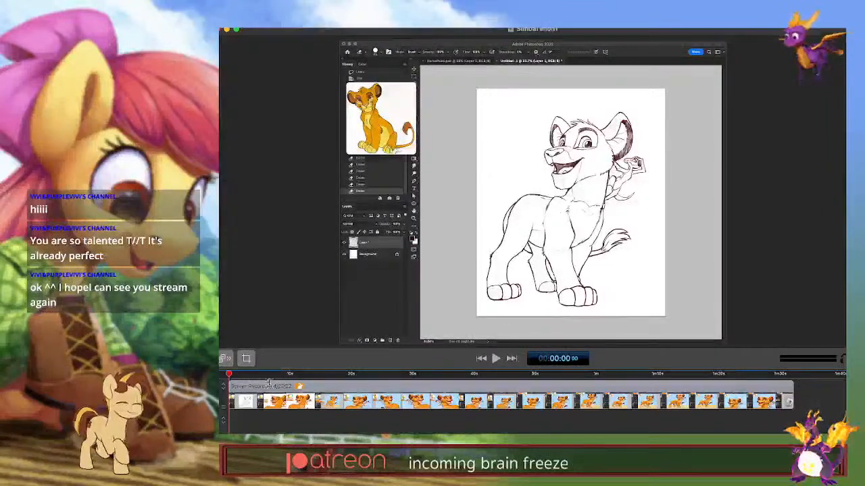
{"action": "left_click_drag", "start_coordinate": [272, 370], "coordinate": [281, 424]}
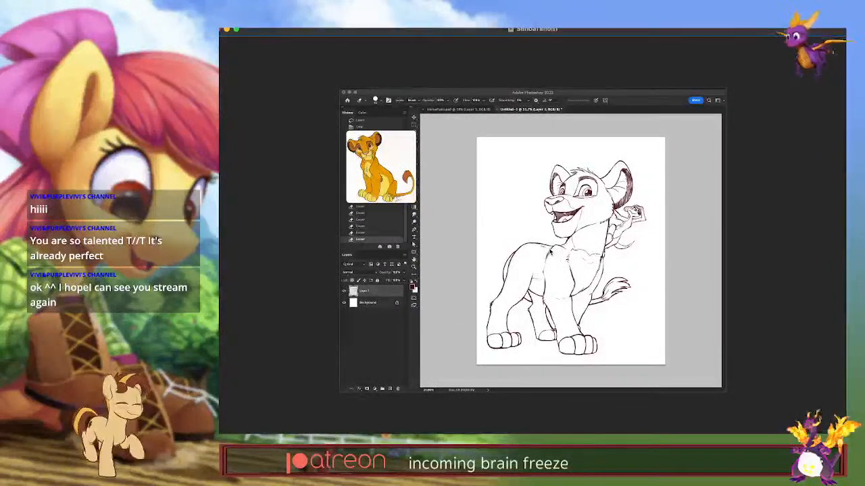
Step: Play the sped-up recording through to its end to review the painting time-lapse
{"action": "key", "text": "super+plus"}
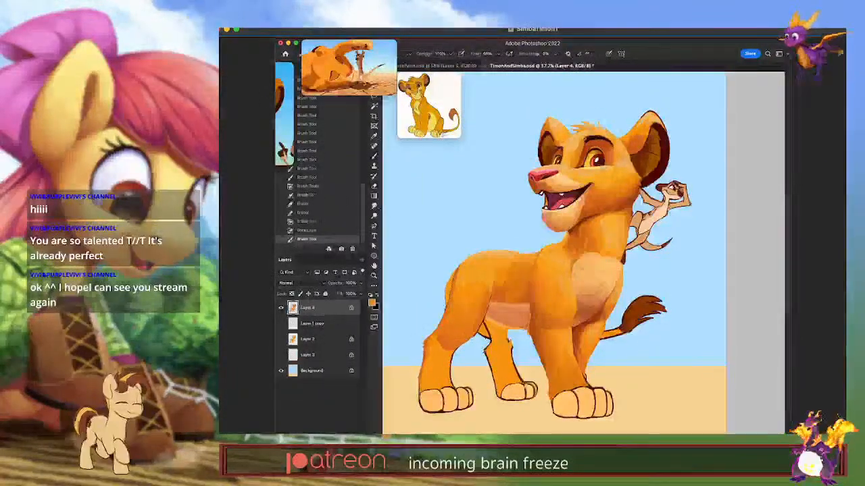
{"action": "left_click_drag", "start_coordinate": [456, 266], "coordinate": [446, 311]}
{"action": "mouse_move", "coordinate": [426, 340]}
{"action": "left_mouse_down"}
{"action": "mouse_move", "coordinate": [422, 384]}
{"action": "mouse_move", "coordinate": [452, 408]}
{"action": "mouse_move", "coordinate": [442, 405]}
{"action": "mouse_move", "coordinate": [438, 390]}
{"action": "left_mouse_up"}
{"action": "scroll", "coordinate": [507, 378], "scroll_direction": "up", "scroll_amount": 1}
{"action": "mouse_move", "coordinate": [495, 343]}
{"action": "left_mouse_down"}
{"action": "mouse_move", "coordinate": [543, 320]}
{"action": "mouse_move", "coordinate": [532, 376]}
{"action": "mouse_move", "coordinate": [553, 391]}
{"action": "mouse_move", "coordinate": [530, 373]}
{"action": "left_mouse_up"}
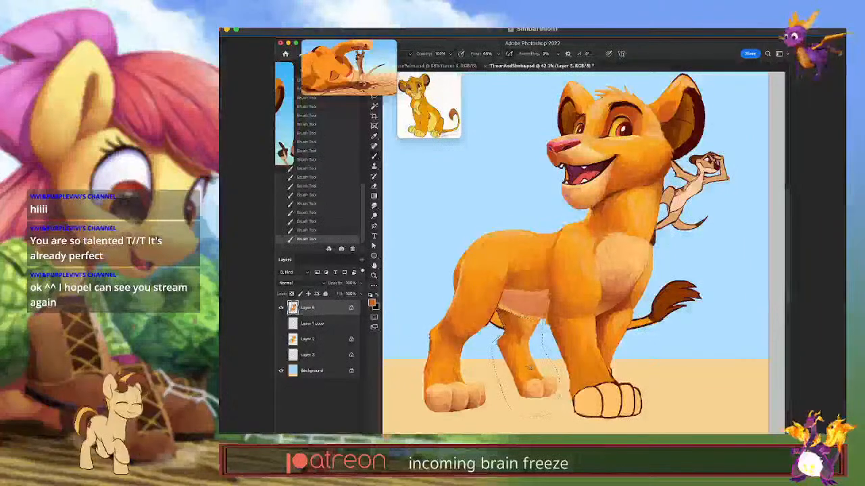
{"action": "scroll", "coordinate": [528, 369], "scroll_direction": "down", "scroll_amount": 1}
{"action": "key", "text": "super+d"}
{"action": "scroll", "coordinate": [528, 368], "scroll_direction": "down", "scroll_amount": 1}
{"action": "scroll", "coordinate": [599, 388], "scroll_direction": "down", "scroll_amount": 1}
{"action": "mouse_move", "coordinate": [567, 390]}
{"action": "left_mouse_down"}
{"action": "mouse_move", "coordinate": [605, 407]}
{"action": "mouse_move", "coordinate": [593, 400]}
{"action": "left_mouse_up"}
{"action": "left_click_drag", "start_coordinate": [607, 380], "coordinate": [627, 401]}
{"action": "left_click_drag", "start_coordinate": [597, 361], "coordinate": [608, 377]}
{"action": "scroll", "coordinate": [622, 371], "scroll_direction": "up", "scroll_amount": 1}
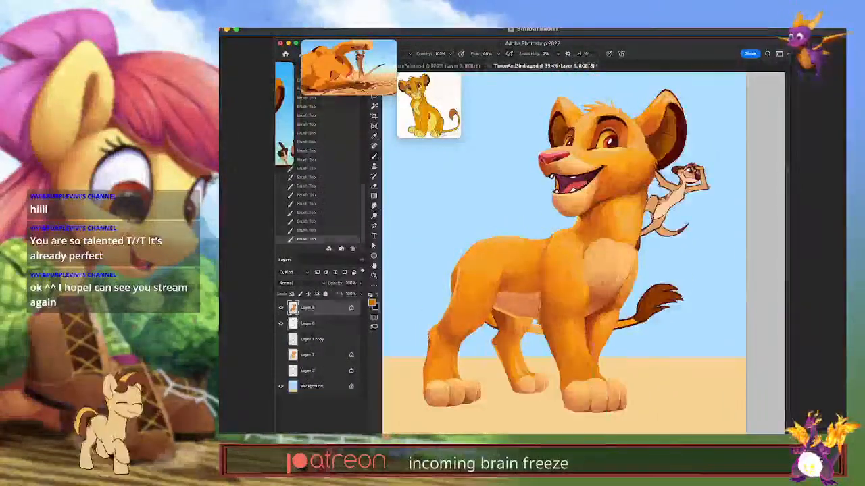
{"action": "left_click_drag", "start_coordinate": [616, 327], "coordinate": [637, 317]}
{"action": "scroll", "coordinate": [608, 203], "scroll_direction": "up", "scroll_amount": 3}
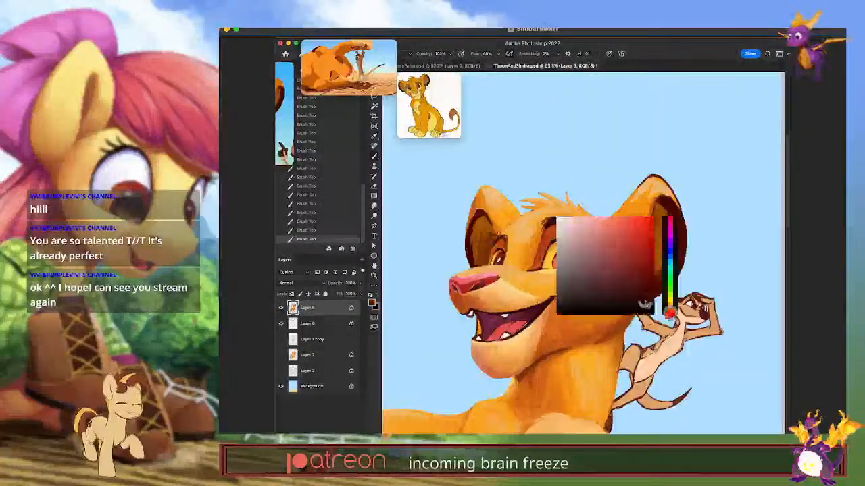
{"action": "mouse_move", "coordinate": [644, 231]}
{"action": "left_mouse_down"}
{"action": "mouse_move", "coordinate": [608, 260]}
{"action": "mouse_move", "coordinate": [621, 298]}
{"action": "left_mouse_up"}
{"action": "left_click_drag", "start_coordinate": [520, 204], "coordinate": [559, 208]}
{"action": "left_click_drag", "start_coordinate": [481, 217], "coordinate": [476, 238]}
{"action": "scroll", "coordinate": [584, 252], "scroll_direction": "up", "scroll_amount": 2}
{"action": "mouse_move", "coordinate": [482, 301]}
{"action": "left_mouse_down"}
{"action": "mouse_move", "coordinate": [485, 325]}
{"action": "mouse_move", "coordinate": [540, 308]}
{"action": "mouse_move", "coordinate": [483, 302]}
{"action": "mouse_move", "coordinate": [528, 316]}
{"action": "left_mouse_up"}
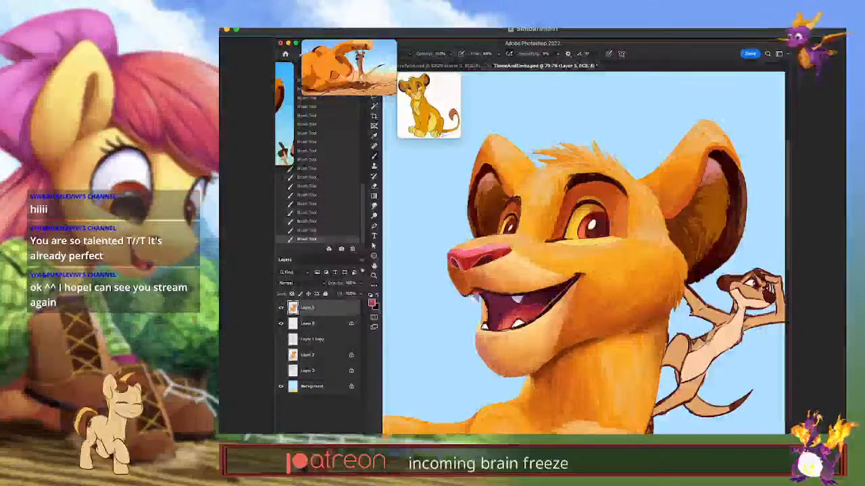
{"action": "left_click_drag", "start_coordinate": [584, 253], "coordinate": [578, 254]}
{"action": "left_click_drag", "start_coordinate": [500, 324], "coordinate": [538, 312]}
{"action": "key", "text": "super+e"}
{"action": "key", "text": "super+s"}
{"action": "left_click_drag", "start_coordinate": [583, 252], "coordinate": [567, 234]}
{"action": "left_click_drag", "start_coordinate": [457, 237], "coordinate": [475, 246]}
{"action": "scroll", "coordinate": [584, 253], "scroll_direction": "down", "scroll_amount": 1}
{"action": "left_click_drag", "start_coordinate": [429, 105], "coordinate": [307, 209]}
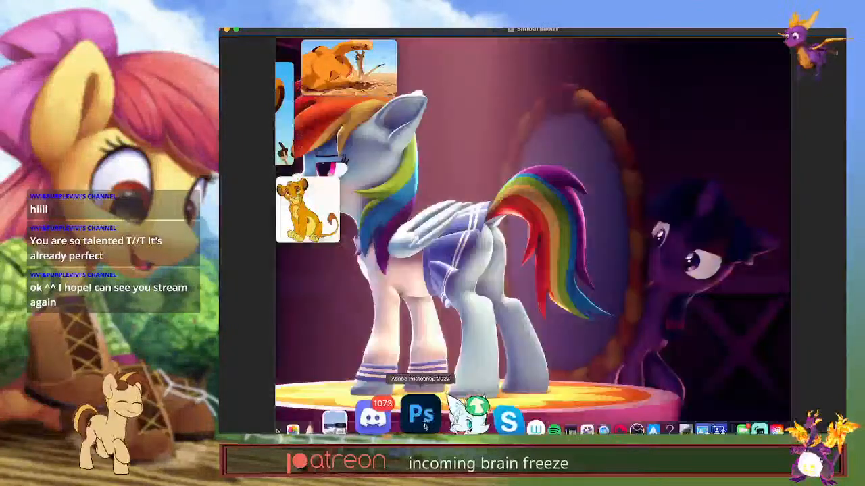
{"action": "left_click", "coordinate": [420, 415]}
{"action": "left_click_drag", "start_coordinate": [510, 298], "coordinate": [568, 297]}
{"action": "left_click", "coordinate": [488, 279], "text": "ctrl+alt+super"}
{"action": "mouse_move", "coordinate": [594, 378]}
{"action": "left_mouse_down"}
{"action": "mouse_move", "coordinate": [560, 384]}
{"action": "mouse_move", "coordinate": [584, 247]}
{"action": "left_mouse_up"}
{"action": "key", "text": "z"}
{"action": "left_click_drag", "start_coordinate": [638, 293], "coordinate": [608, 294]}
{"action": "key", "text": "super+s"}
{"action": "left_click", "coordinate": [611, 38]}
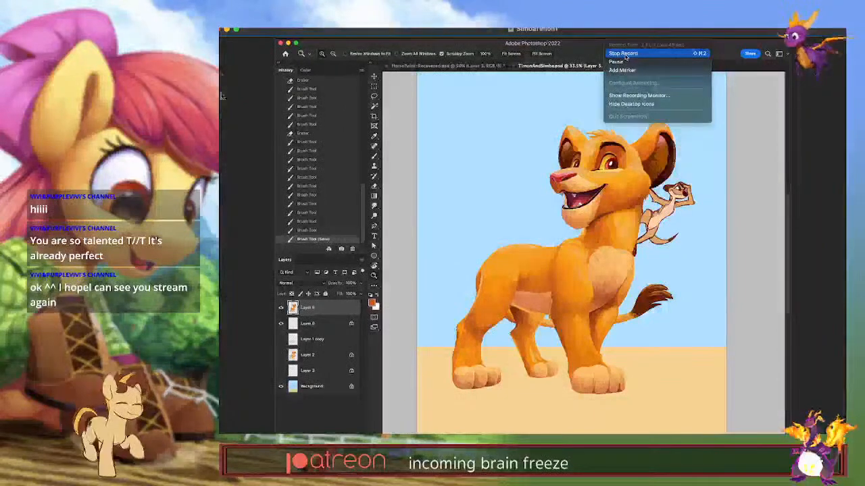
{"action": "left_click", "coordinate": [625, 54]}
Step: Switch to Photoshop to check the finished painting, and return to the time-lapse project in ScreenFlow
{"action": "scroll", "coordinate": [270, 185], "scroll_direction": "down", "scroll_amount": 1}
{"action": "left_click", "coordinate": [264, 214]}
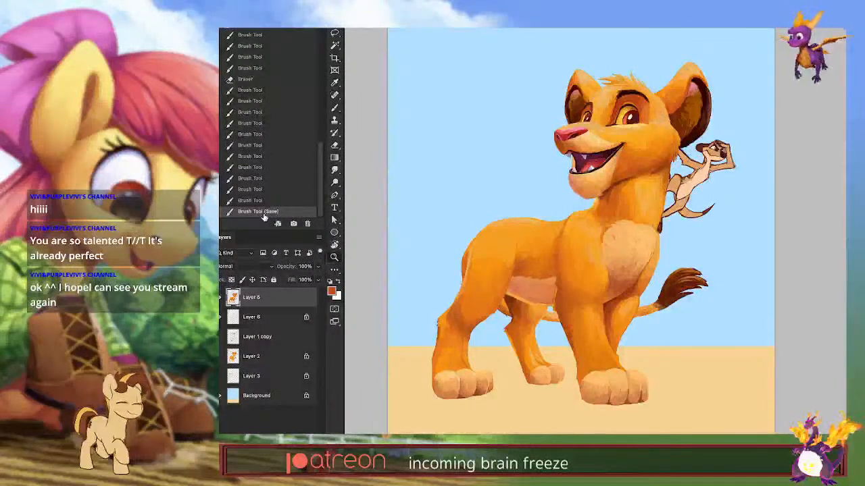
{"action": "key", "text": "super+Tab"}
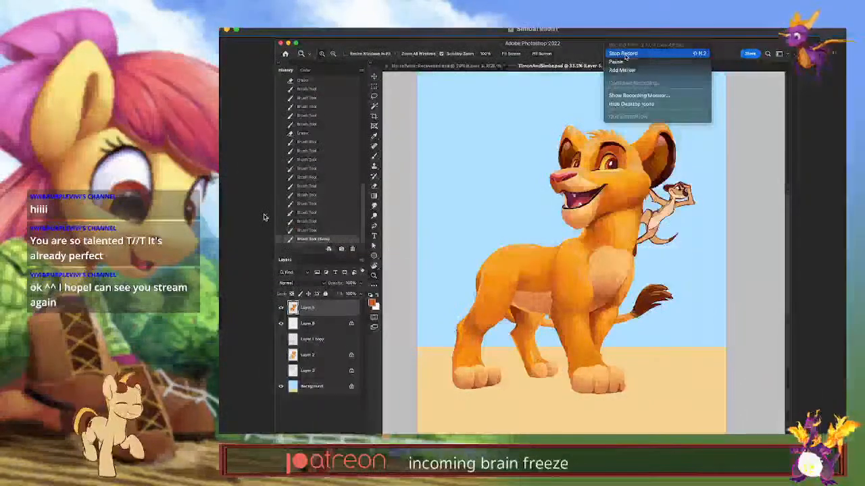